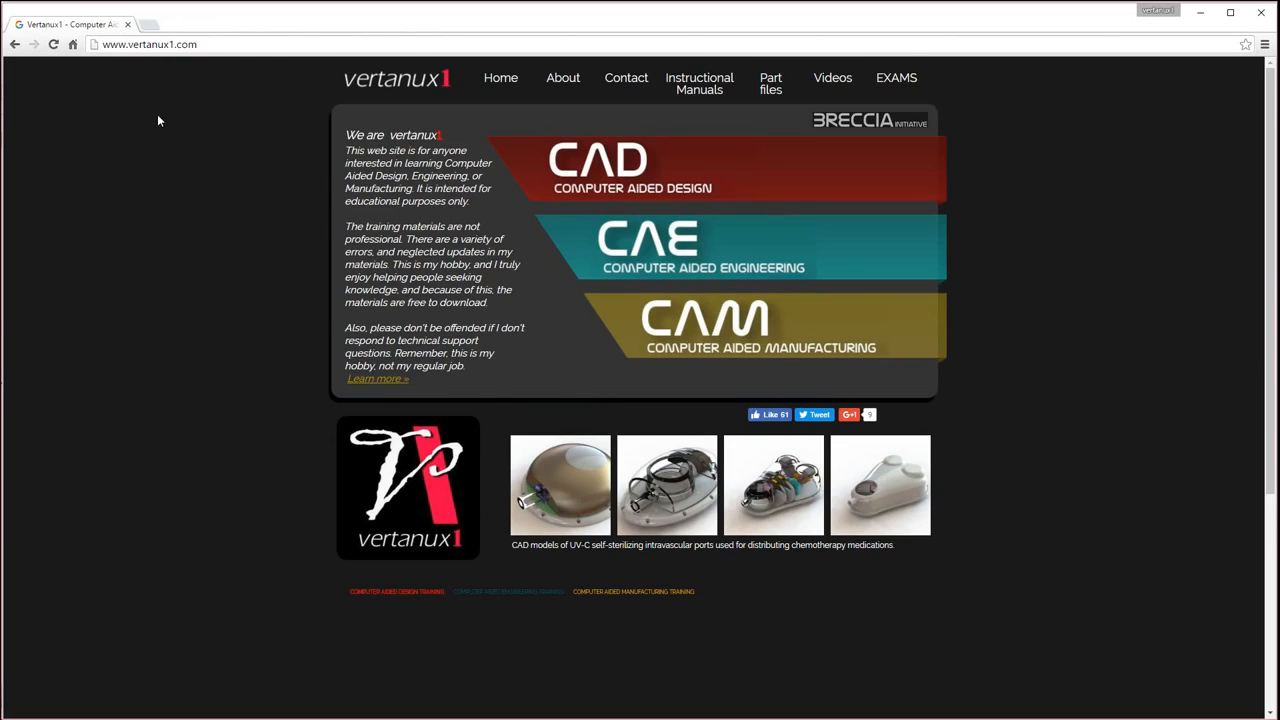
# Step: Open the SolidWorks Basics guide from the site's instructional manuals
pyautogui.click(711, 93)
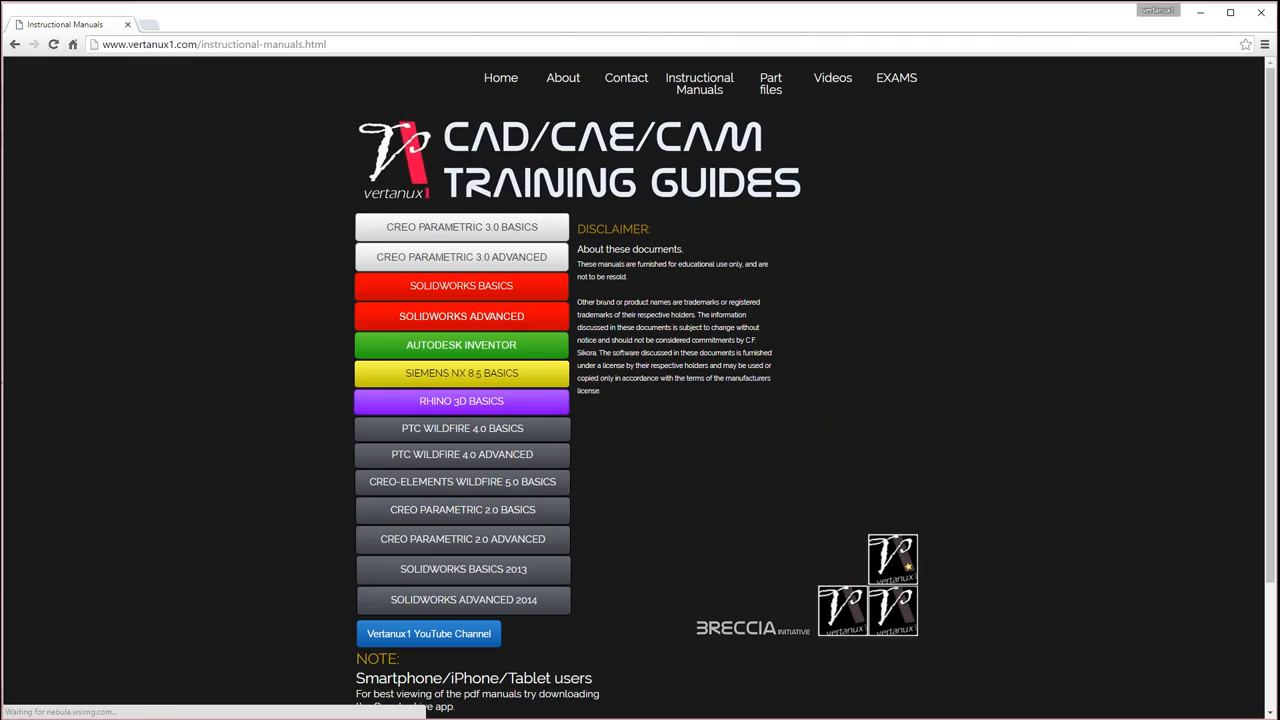
pyautogui.click(466, 294)
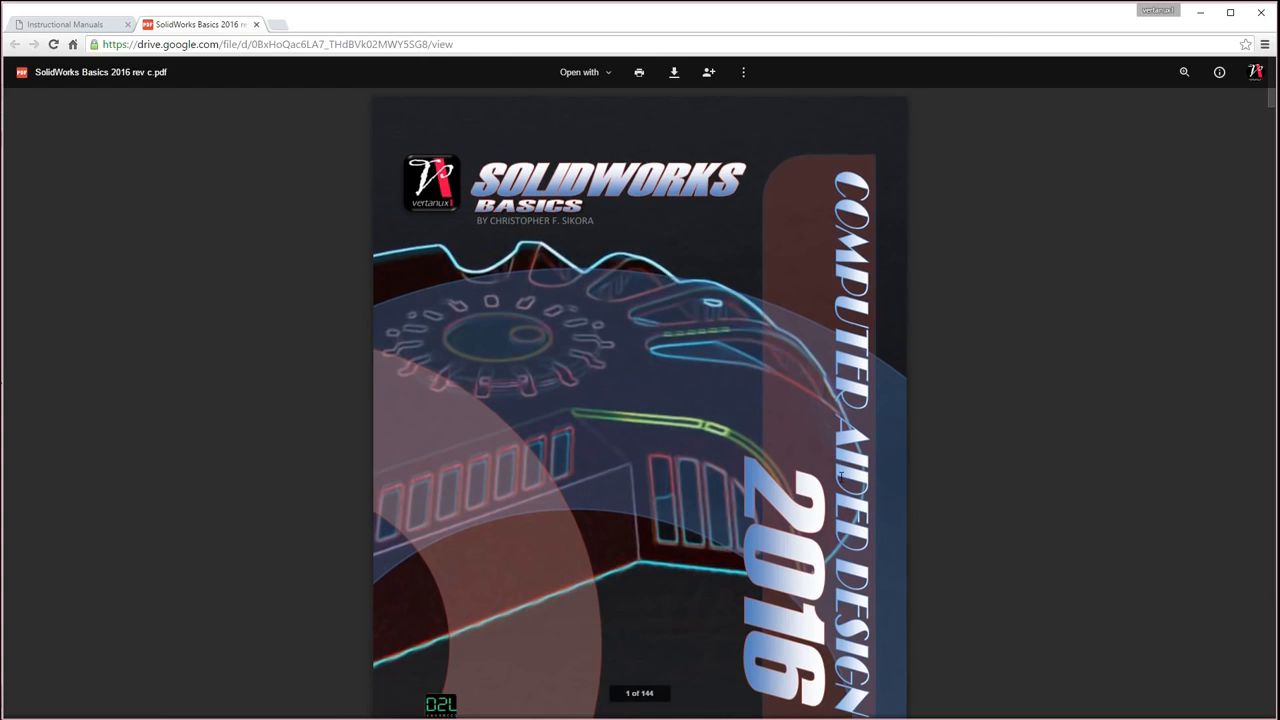
# Step: Look through the SolidWorks Basics manual from the cover to Exercise 1, Introduction to basic part modeling
pyautogui.scroll(-7, 841, 476)
pyautogui.scroll(-15, 841, 476)
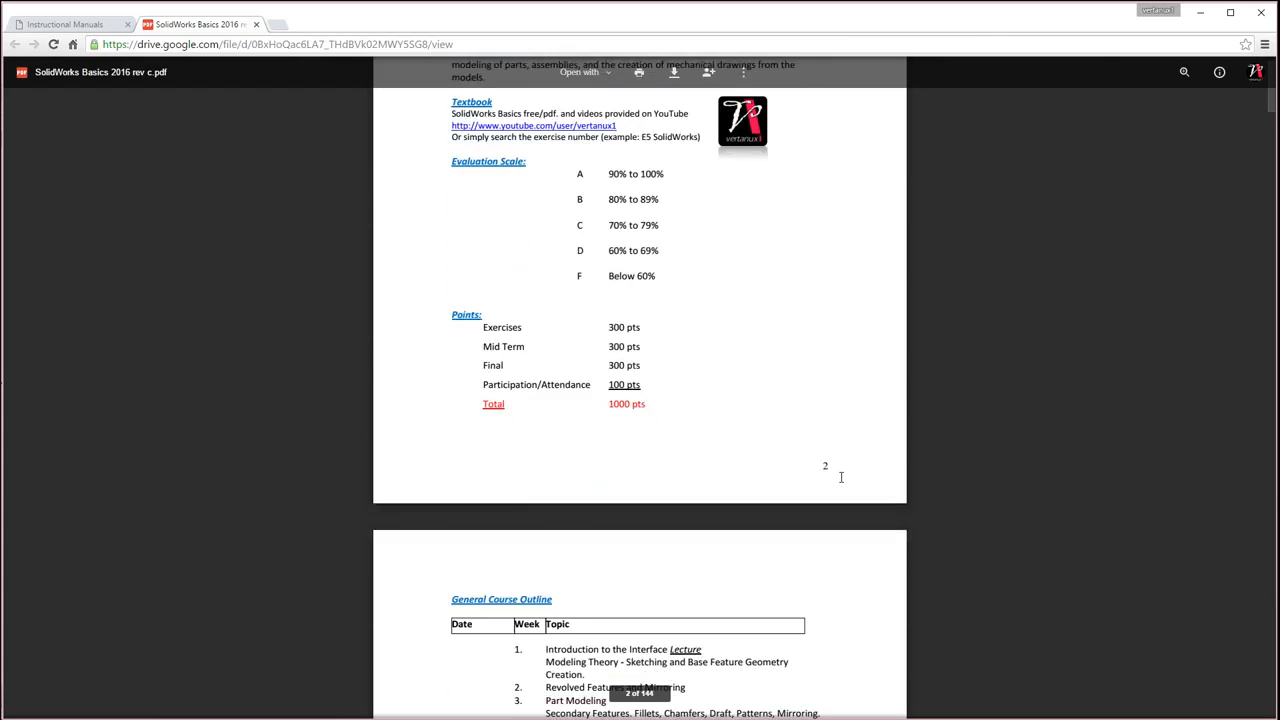
pyautogui.scroll(-15, 841, 476)
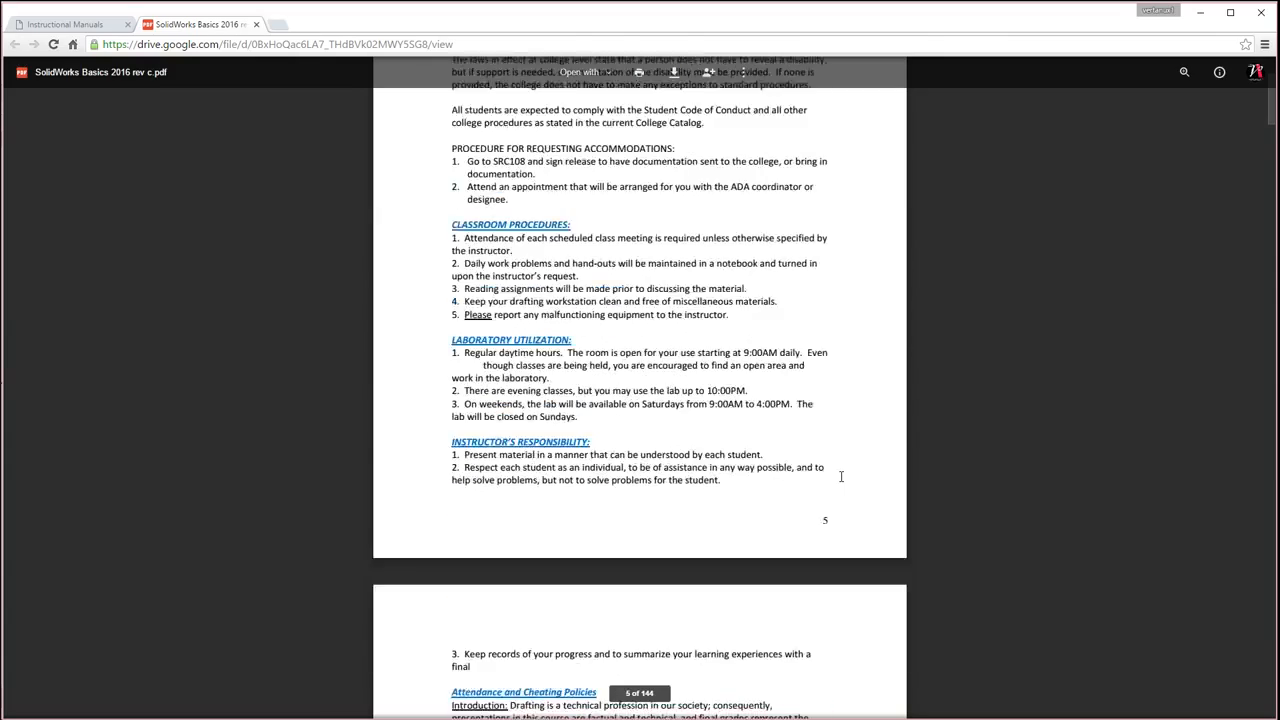
pyautogui.scroll(-15, 841, 476)
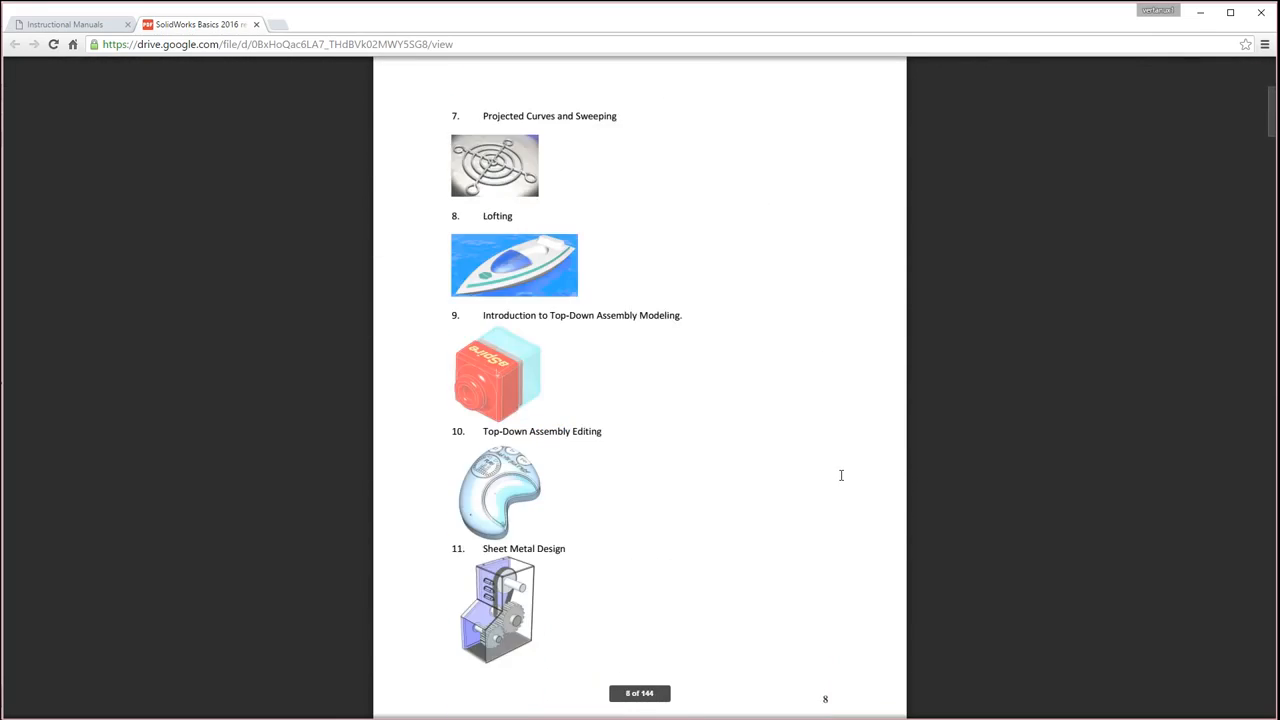
pyautogui.scroll(-15, 841, 476)
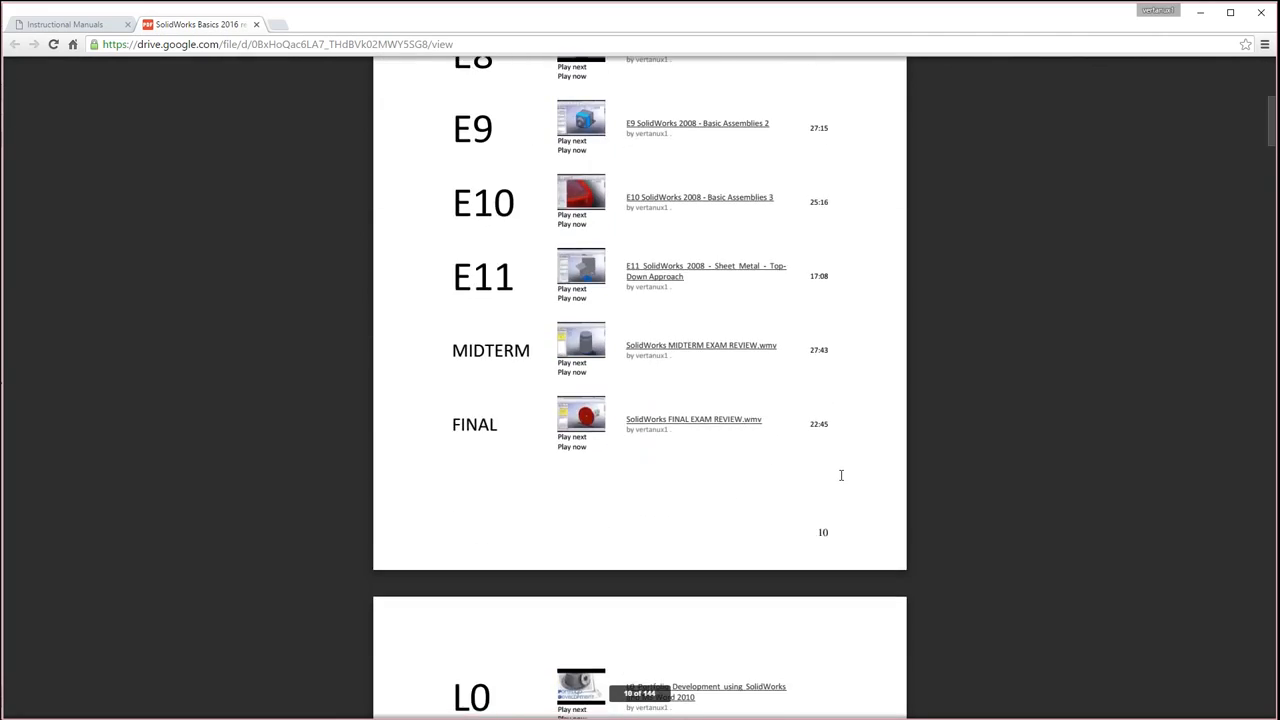
pyautogui.scroll(-10, 841, 476)
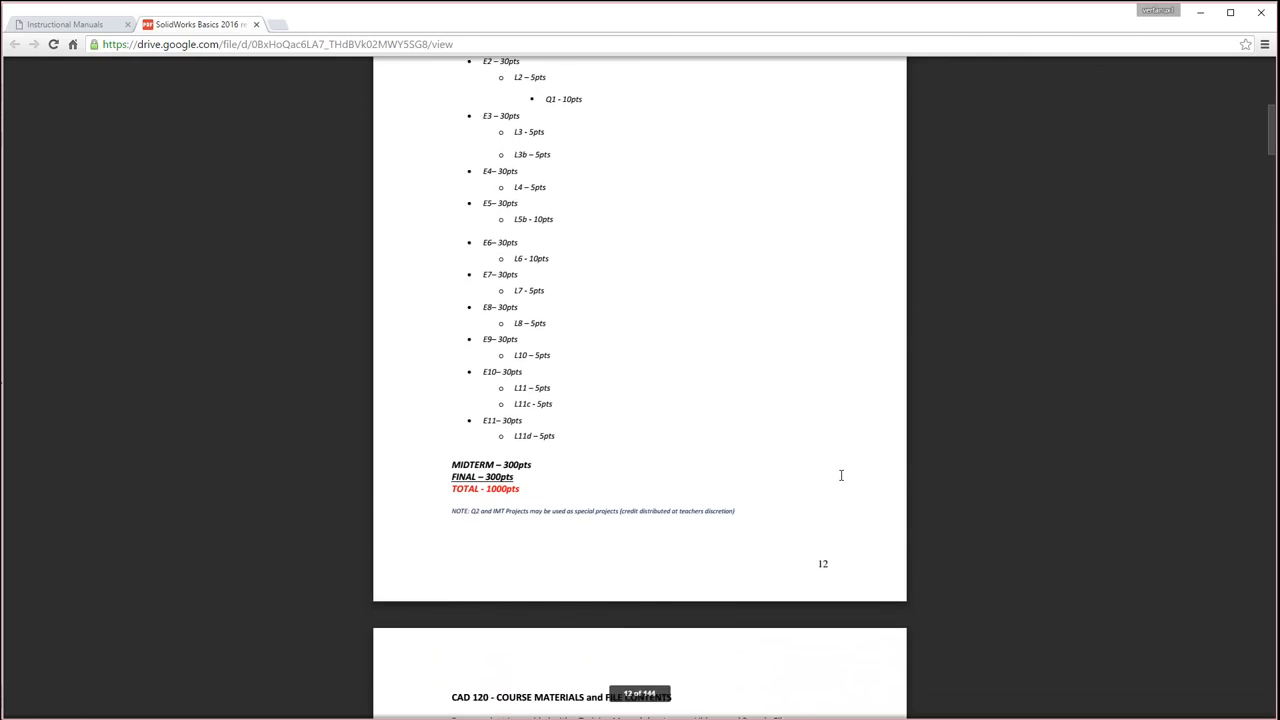
pyautogui.scroll(-15, 841, 476)
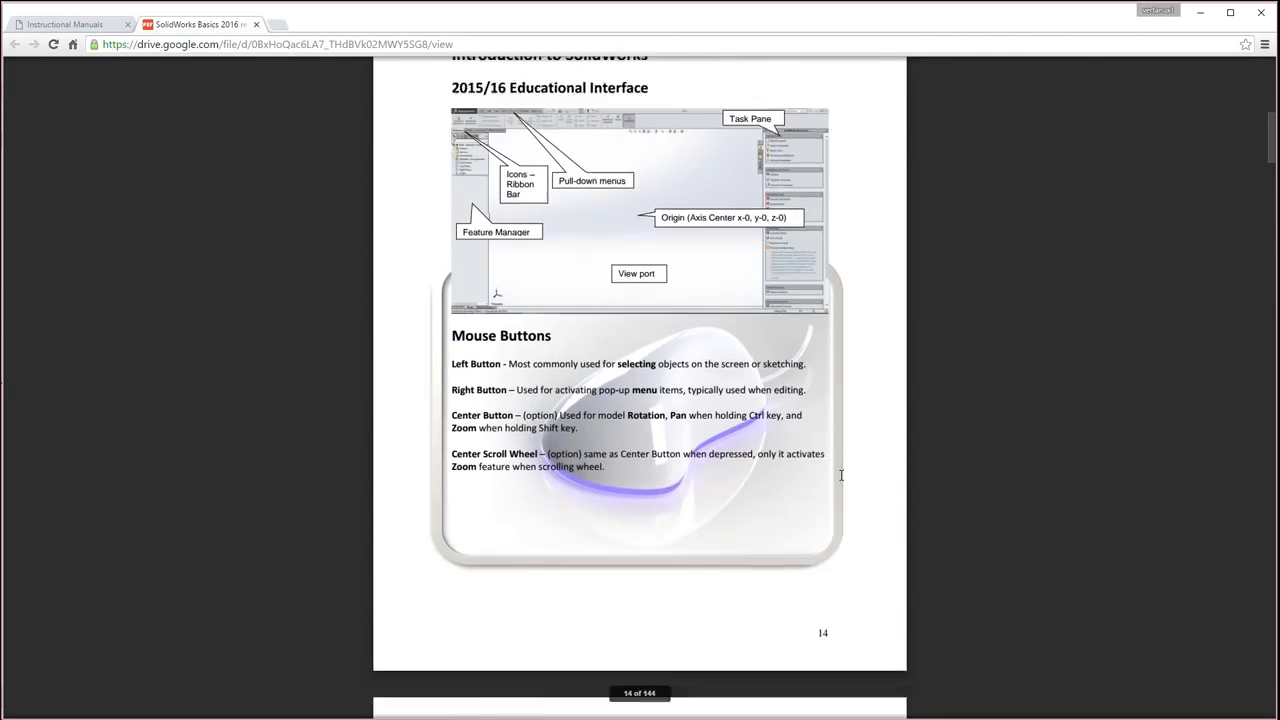
pyautogui.scroll(-12, 841, 476)
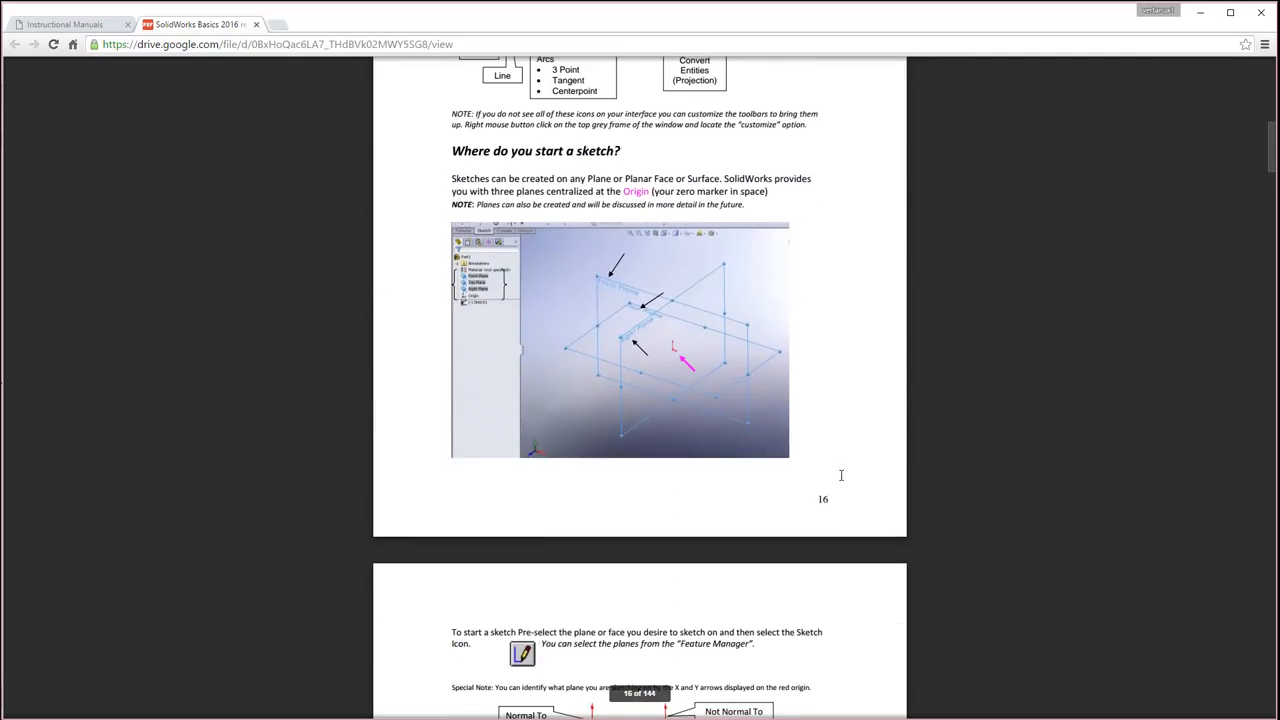
pyautogui.scroll(-15, 840, 475)
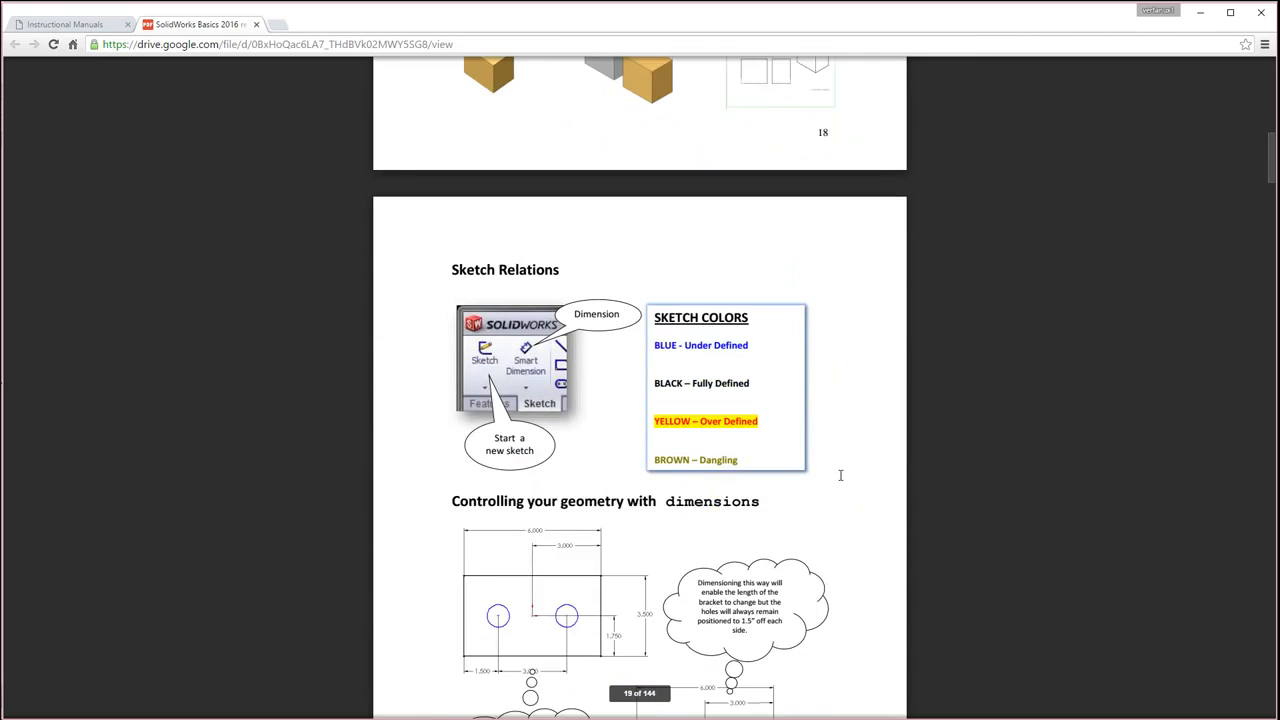
pyautogui.scroll(-3, 840, 473)
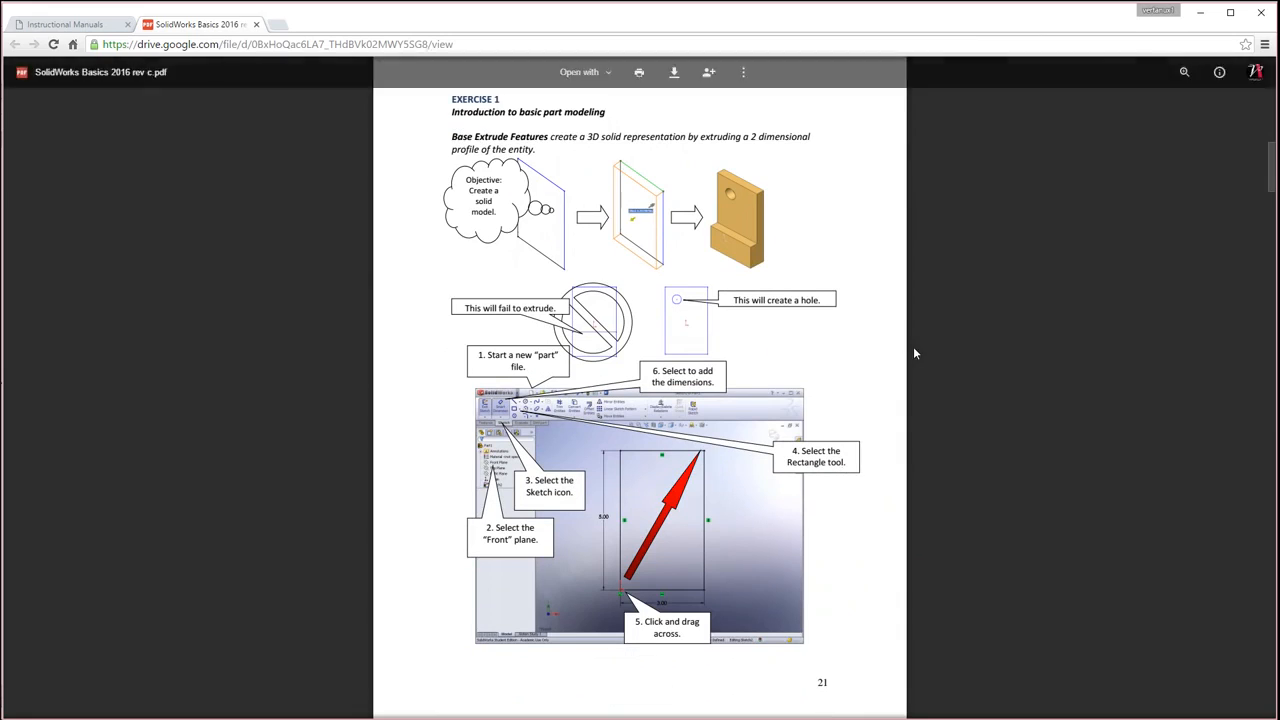
pyautogui.scroll(1, 911, 354)
pyautogui.scroll(-2, 908, 368)
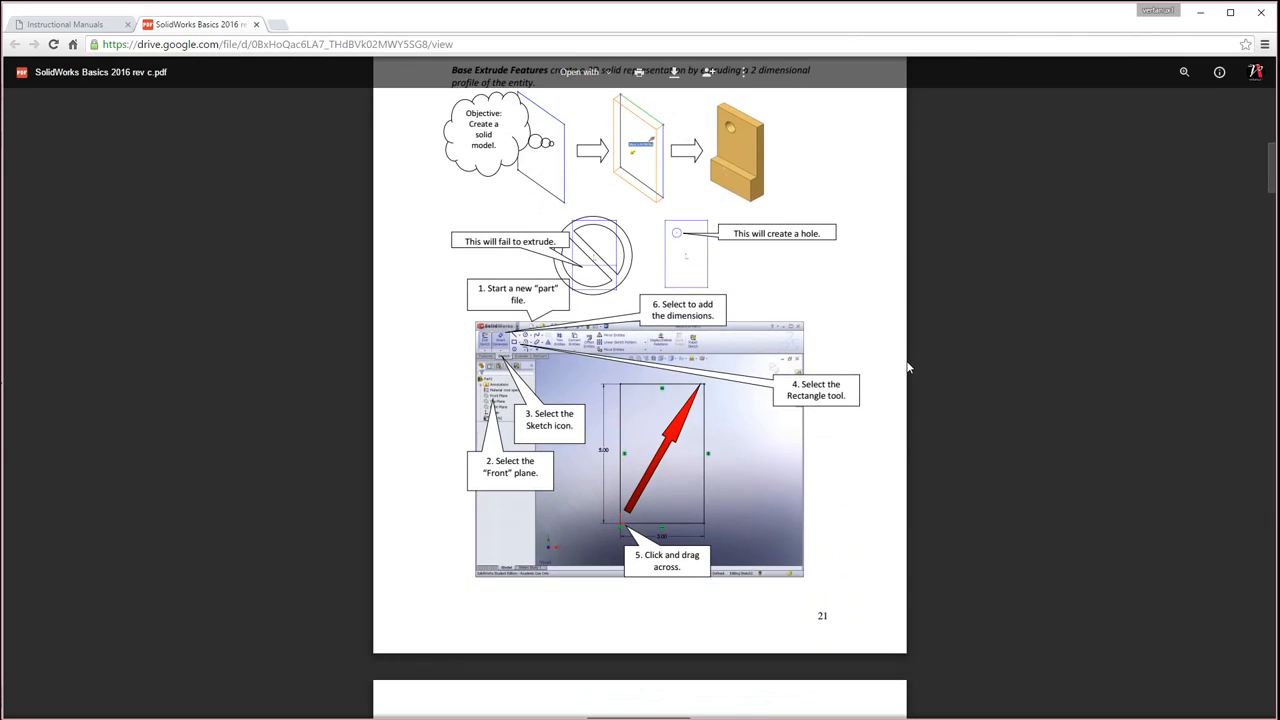
pyautogui.scroll(1, 908, 368)
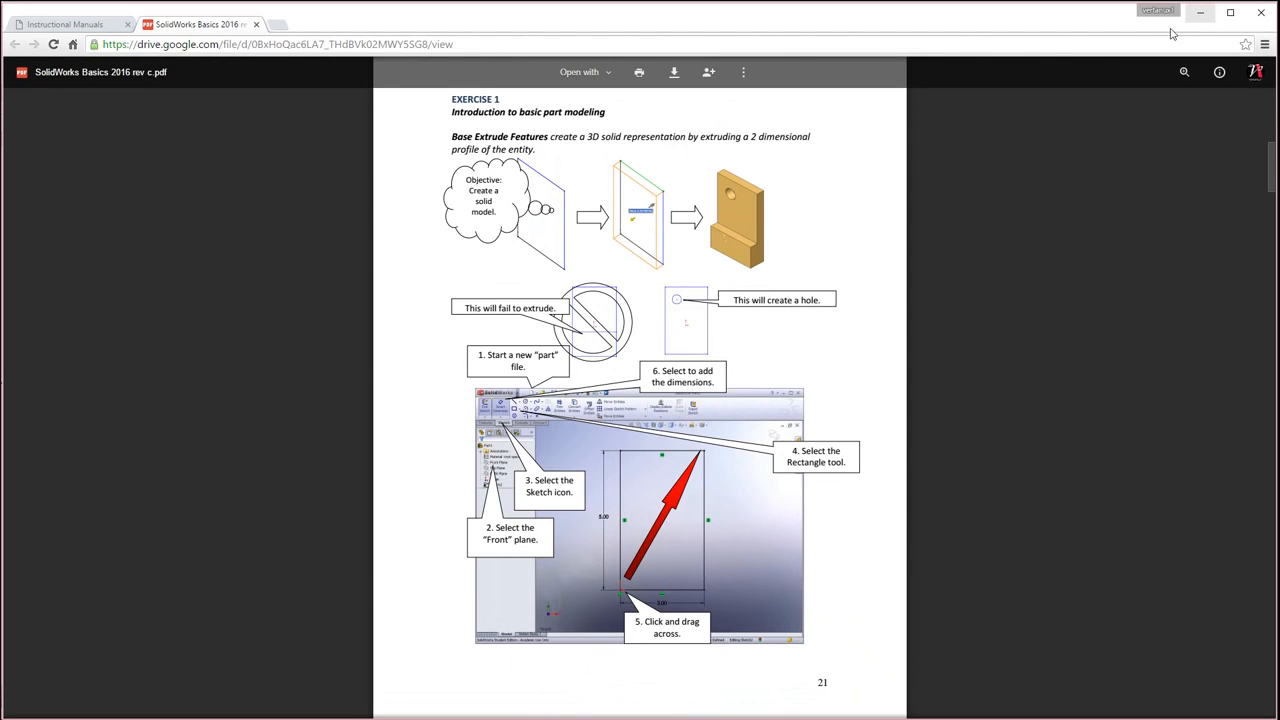
pyautogui.scroll(1, 1029, 303)
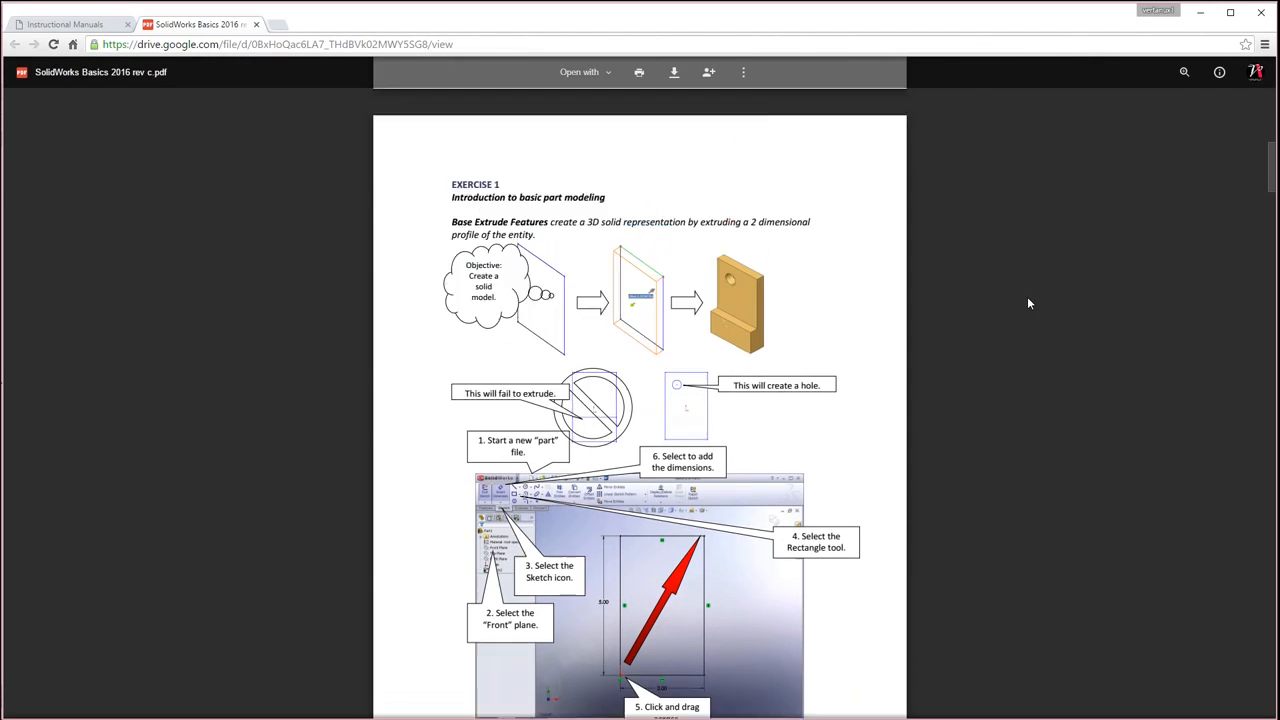
pyautogui.scroll(8, 1027, 303)
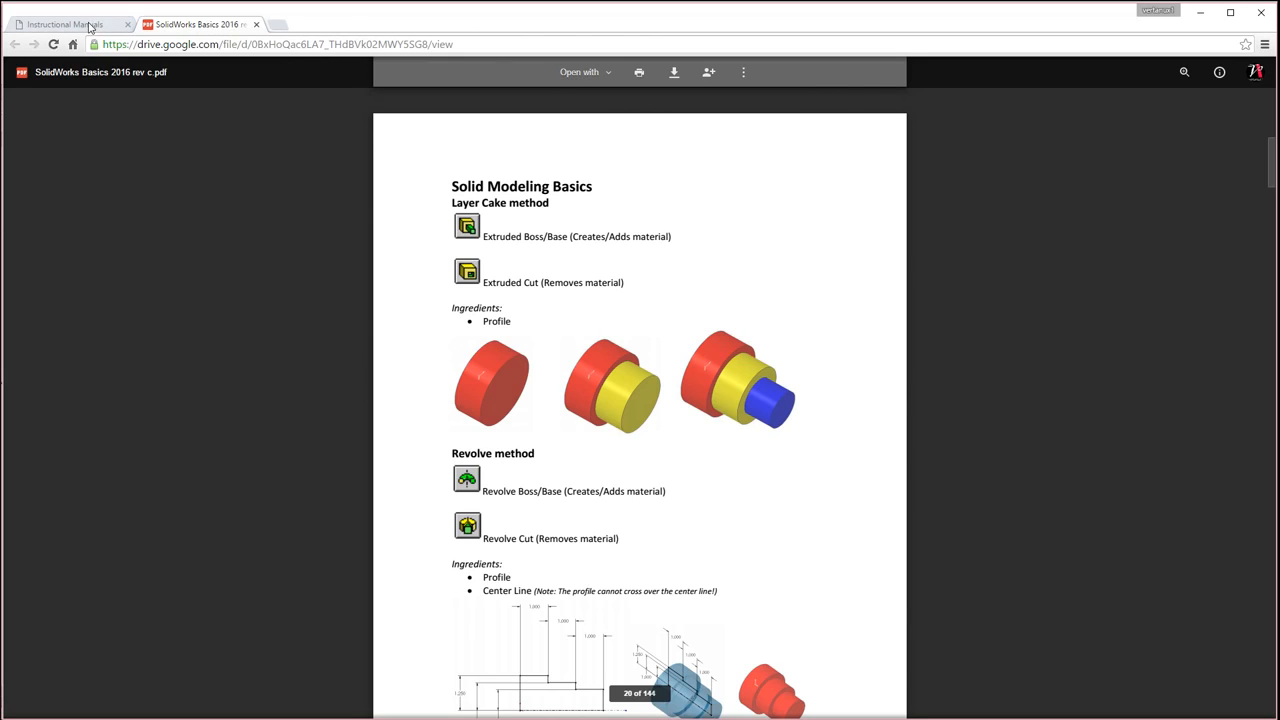
# Step: Return to the training guides site and open its part files page
pyautogui.click(90, 25)
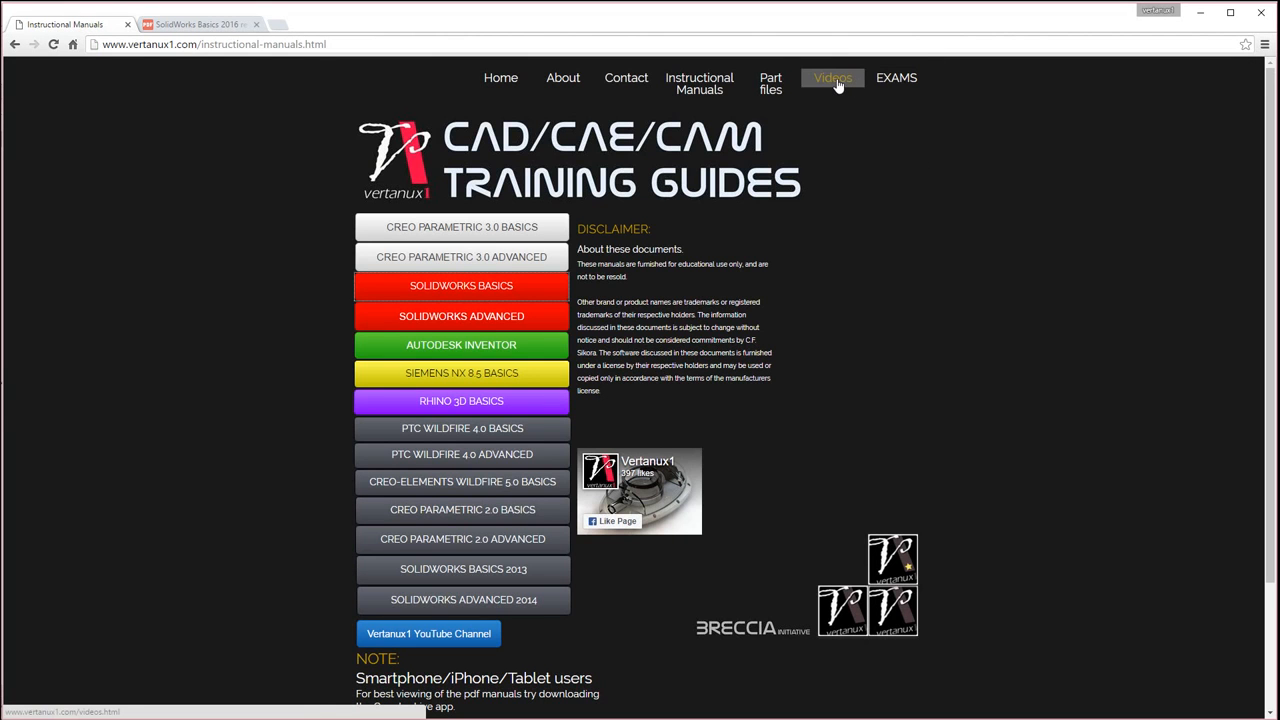
pyautogui.click(773, 85)
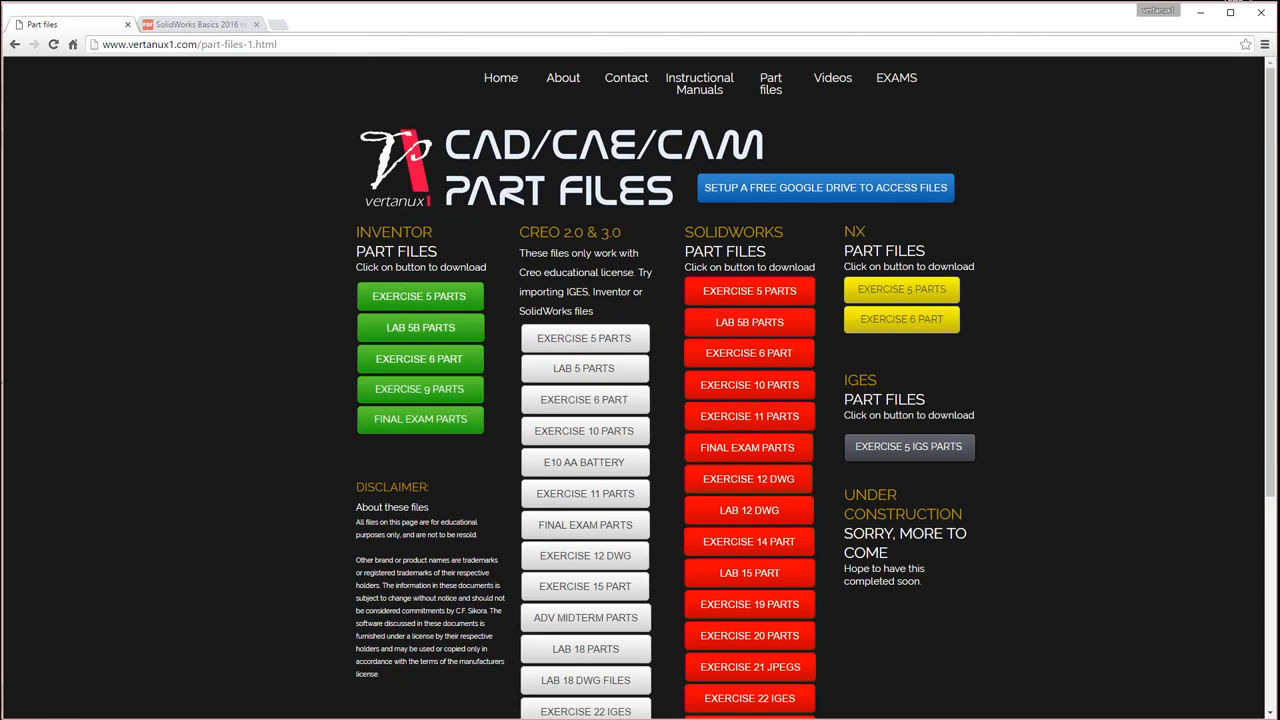
# Step: Switch to SOLIDWORKS and close the open part without saving its changes
pyautogui.click(1201, 14)
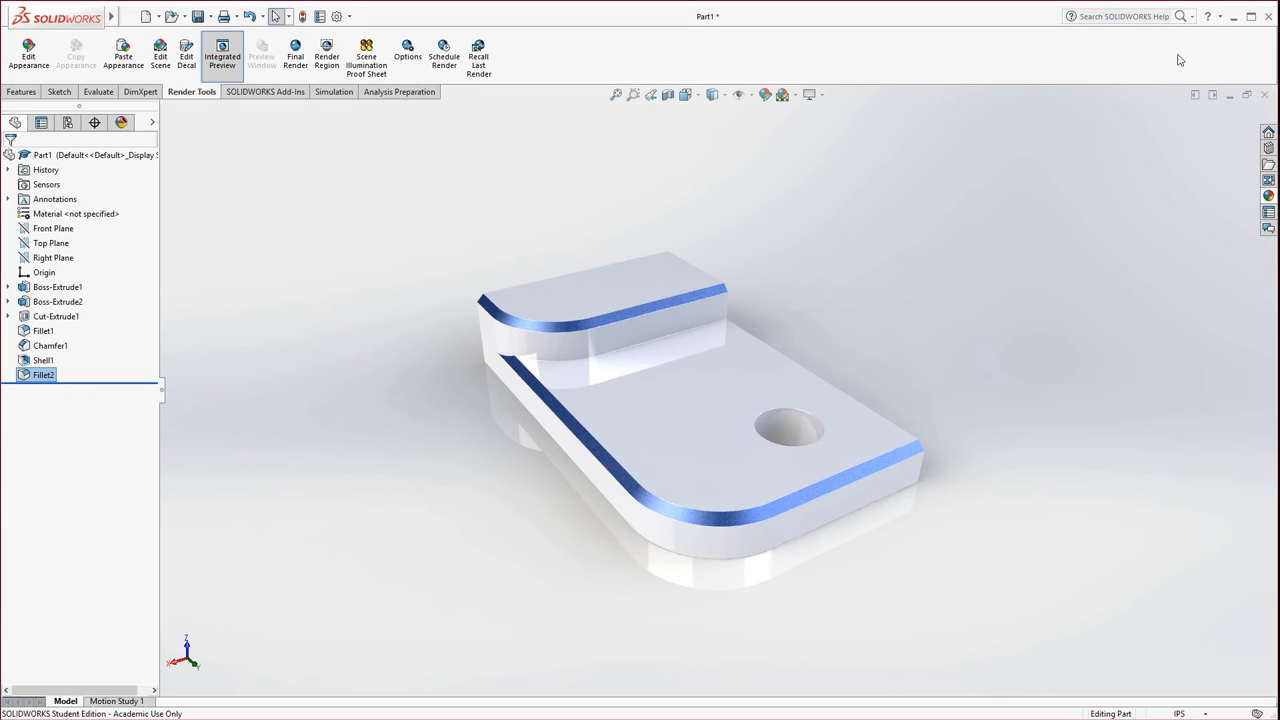
pyautogui.click(1264, 94)
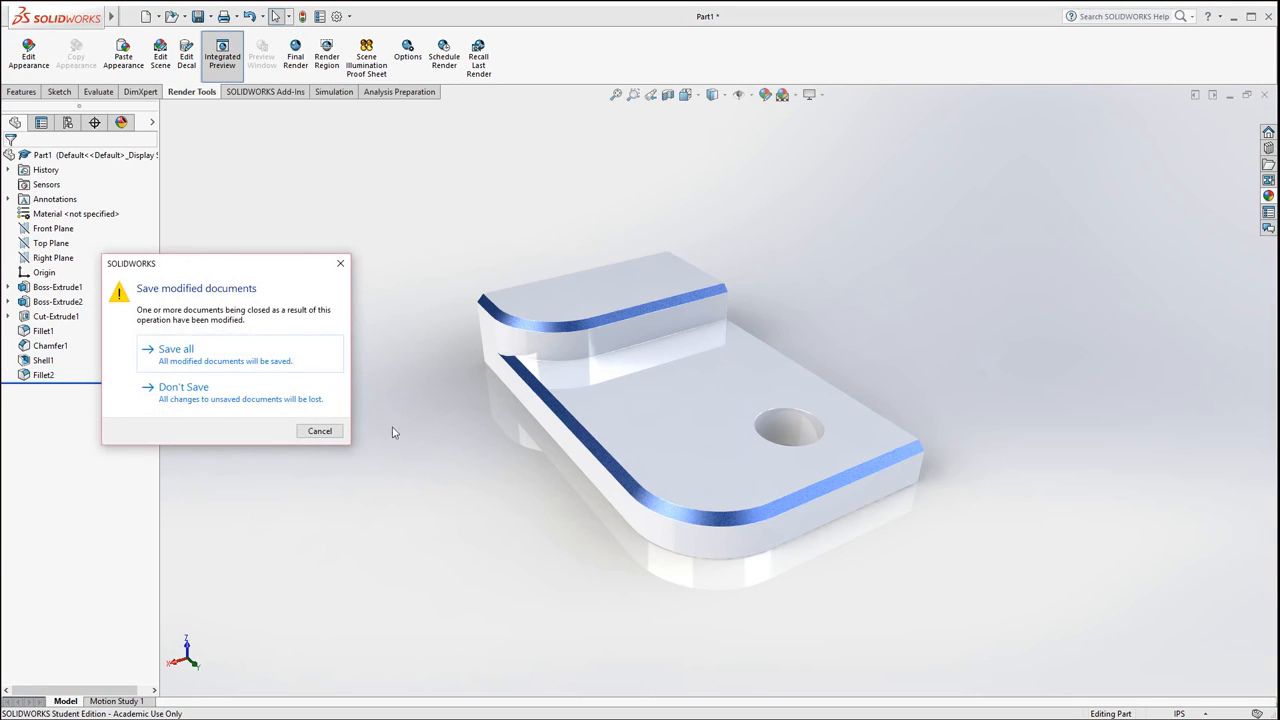
pyautogui.click(197, 387)
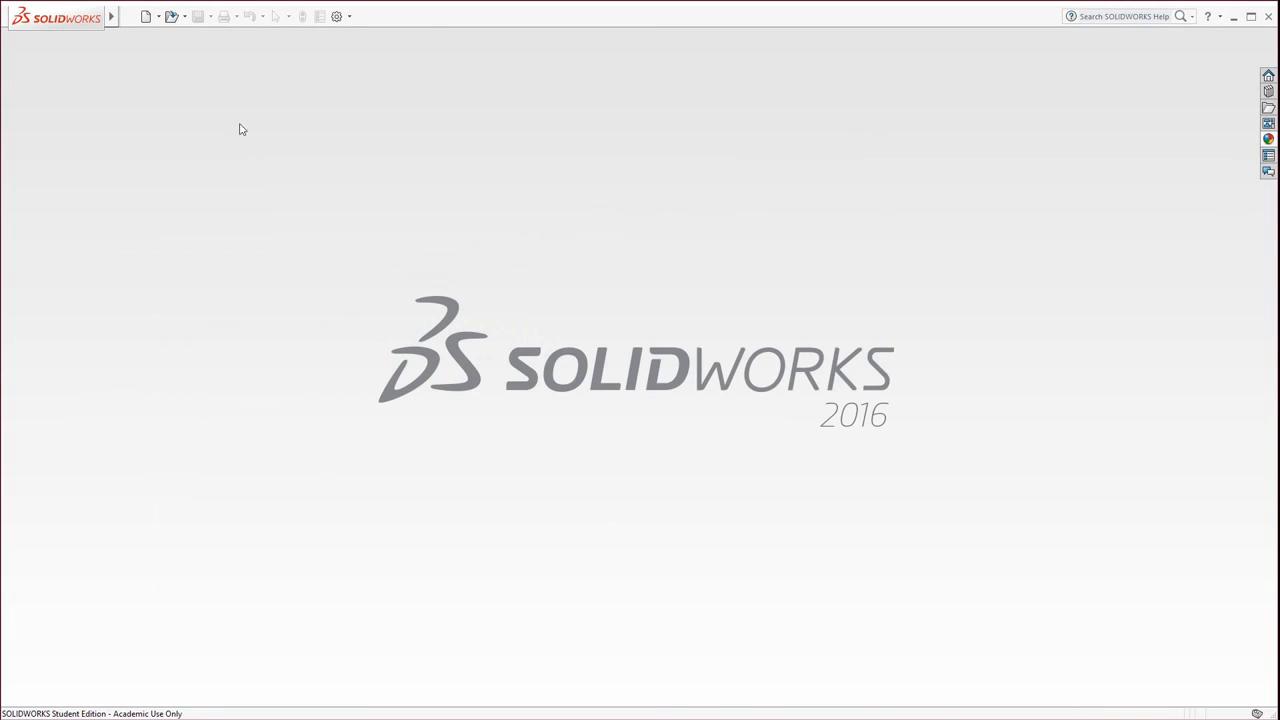
# Step: Pin the main menu bar so that it stays permanently expanded
pyautogui.moveTo(114, 19)
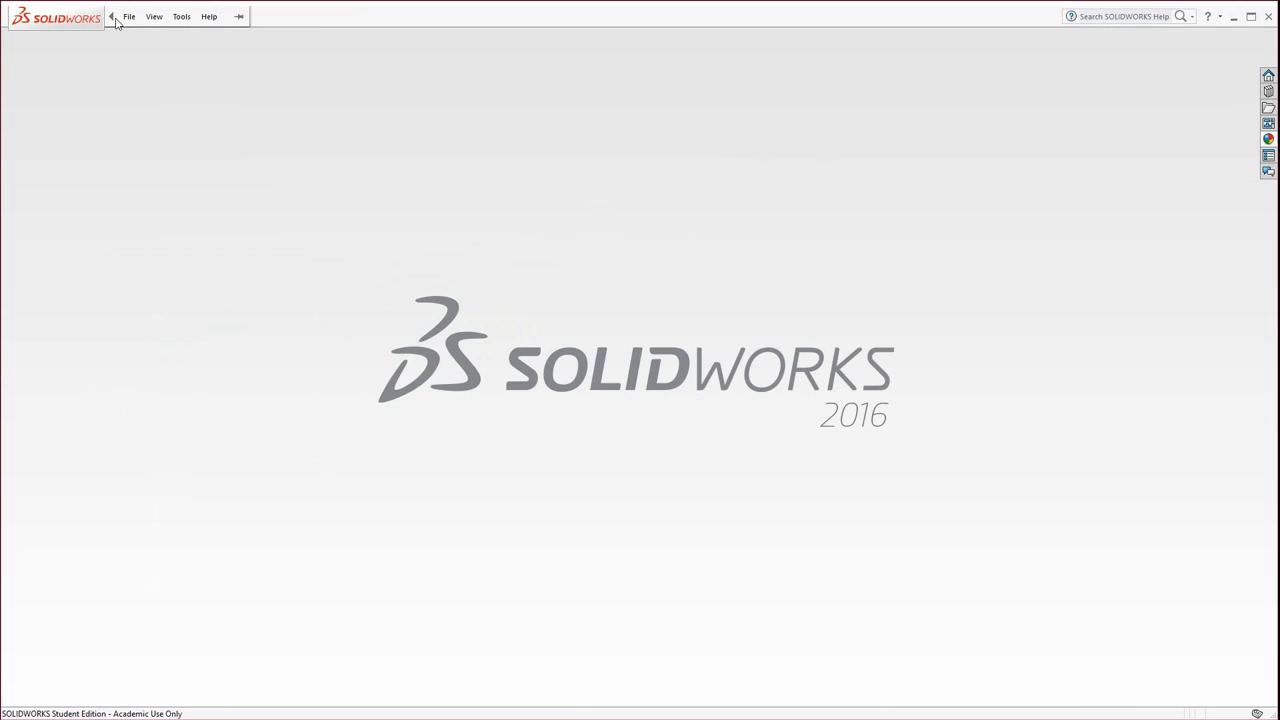
pyautogui.click(128, 20)
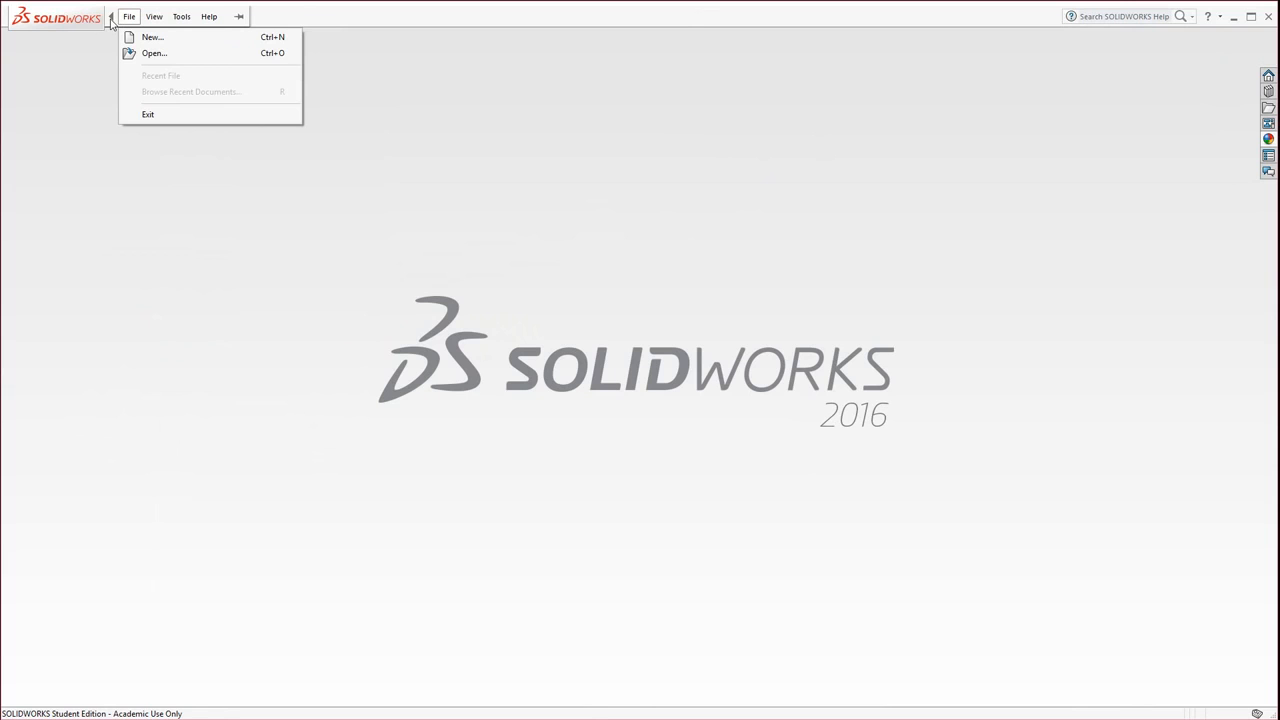
pyautogui.click(239, 18)
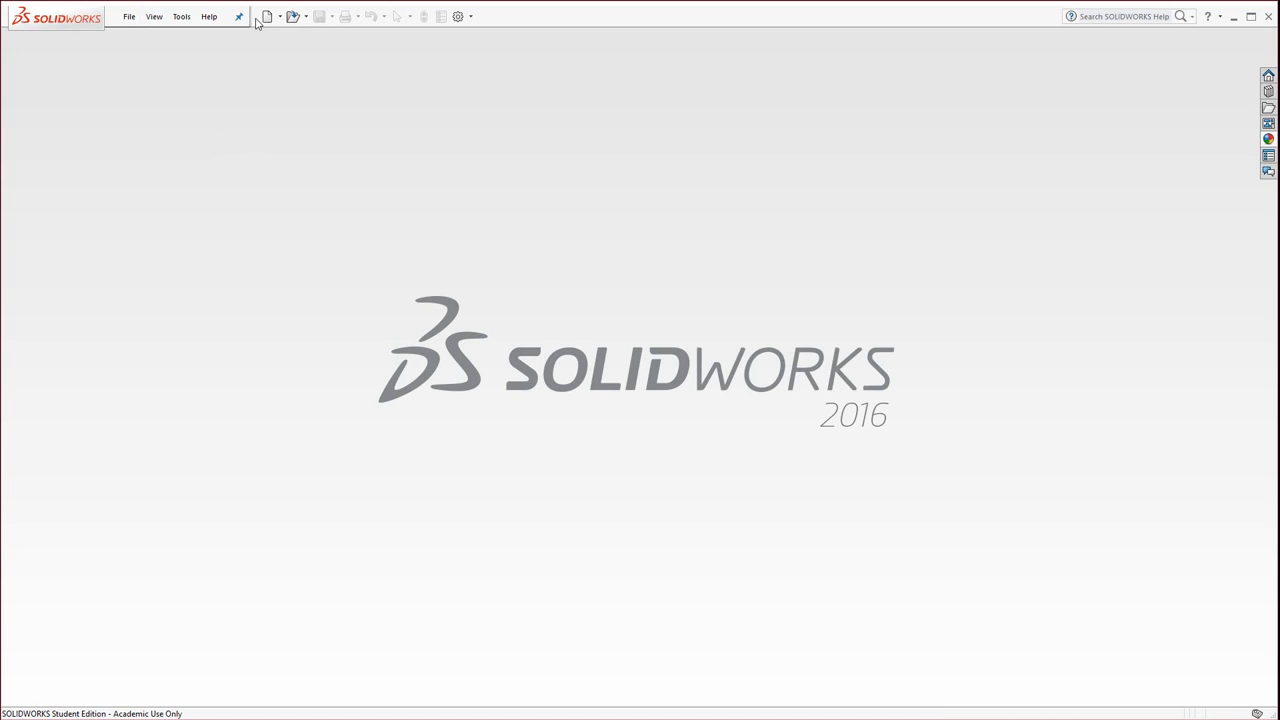
# Step: Create a new part document
pyautogui.click(127, 22)
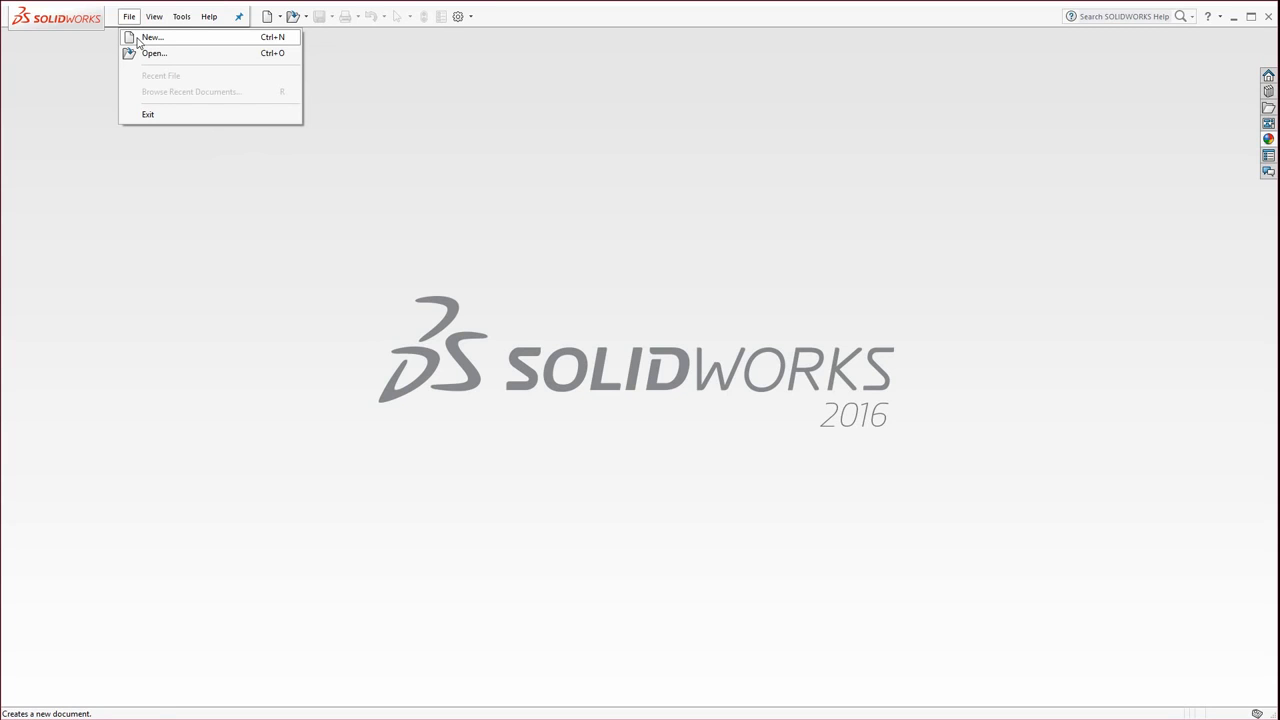
pyautogui.click(150, 37)
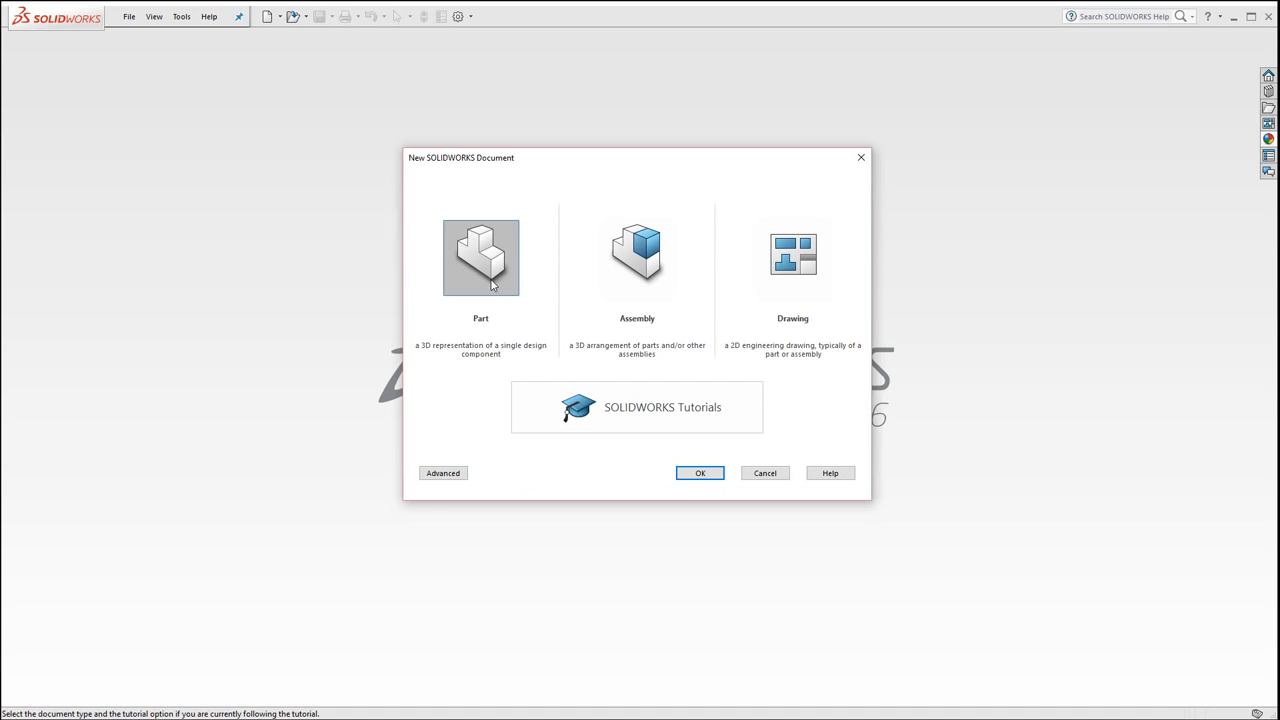
pyautogui.click(697, 476)
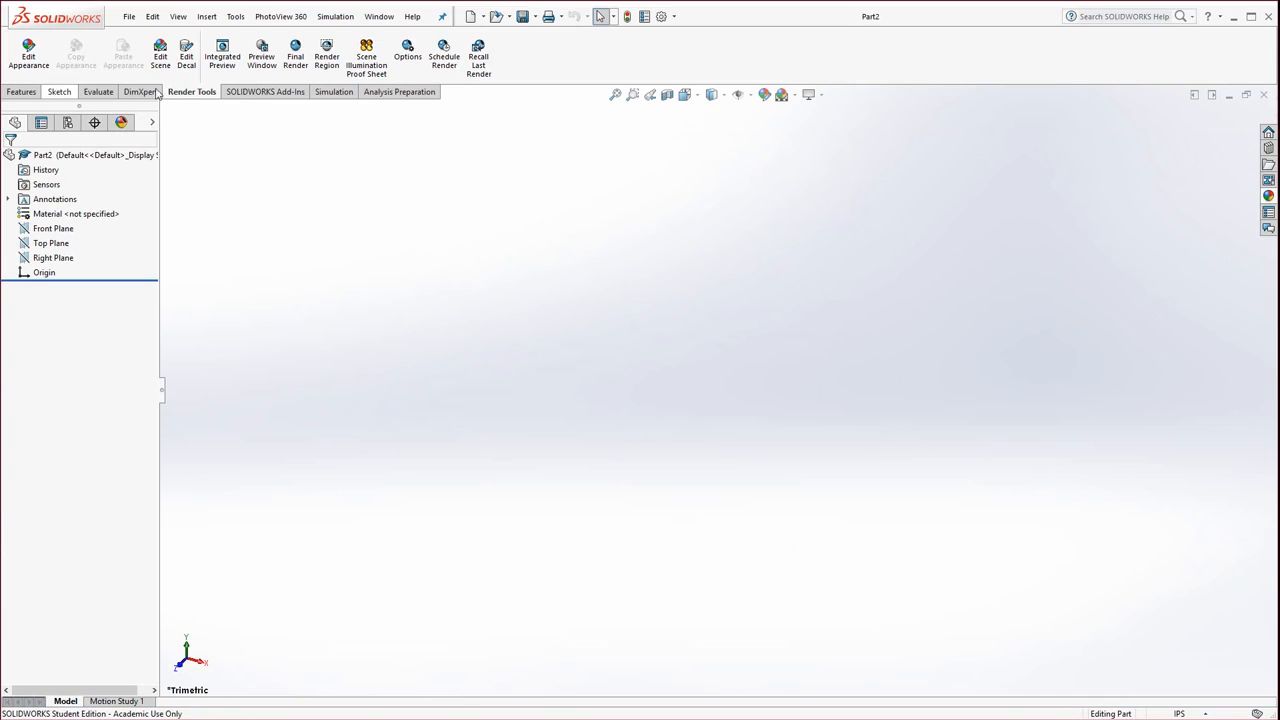
pyautogui.click(22, 91)
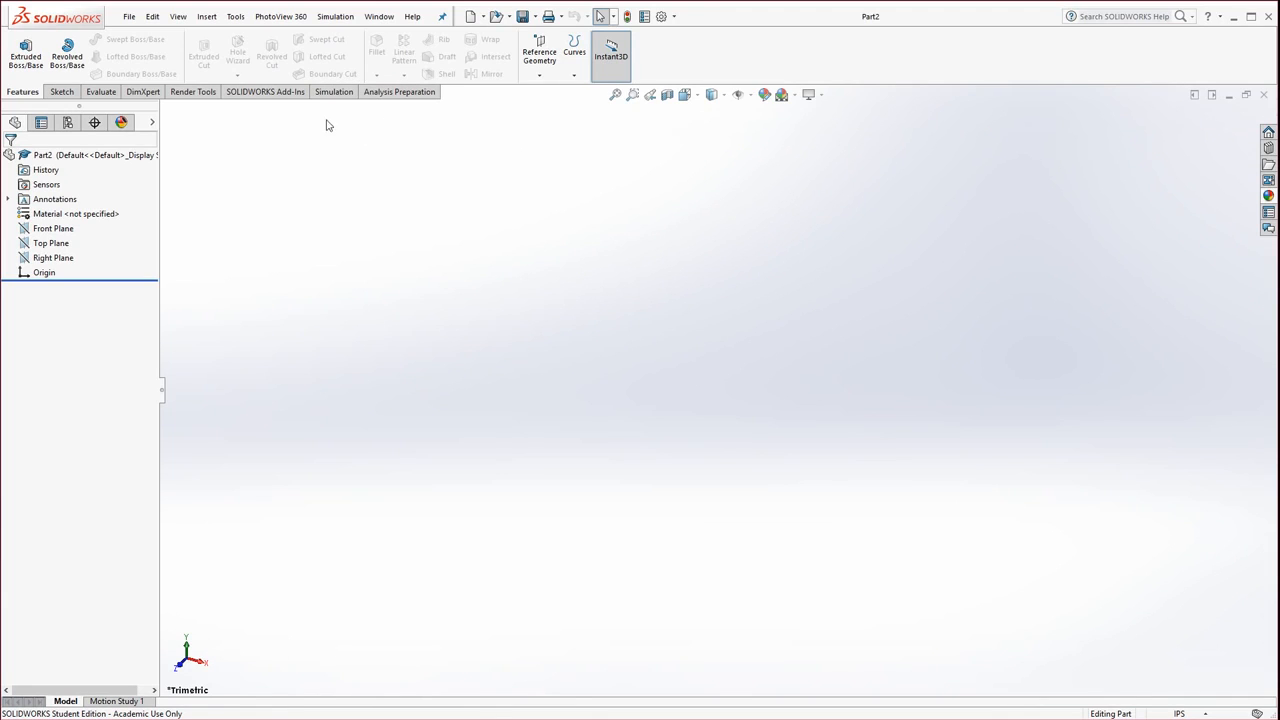
pyautogui.click(253, 94)
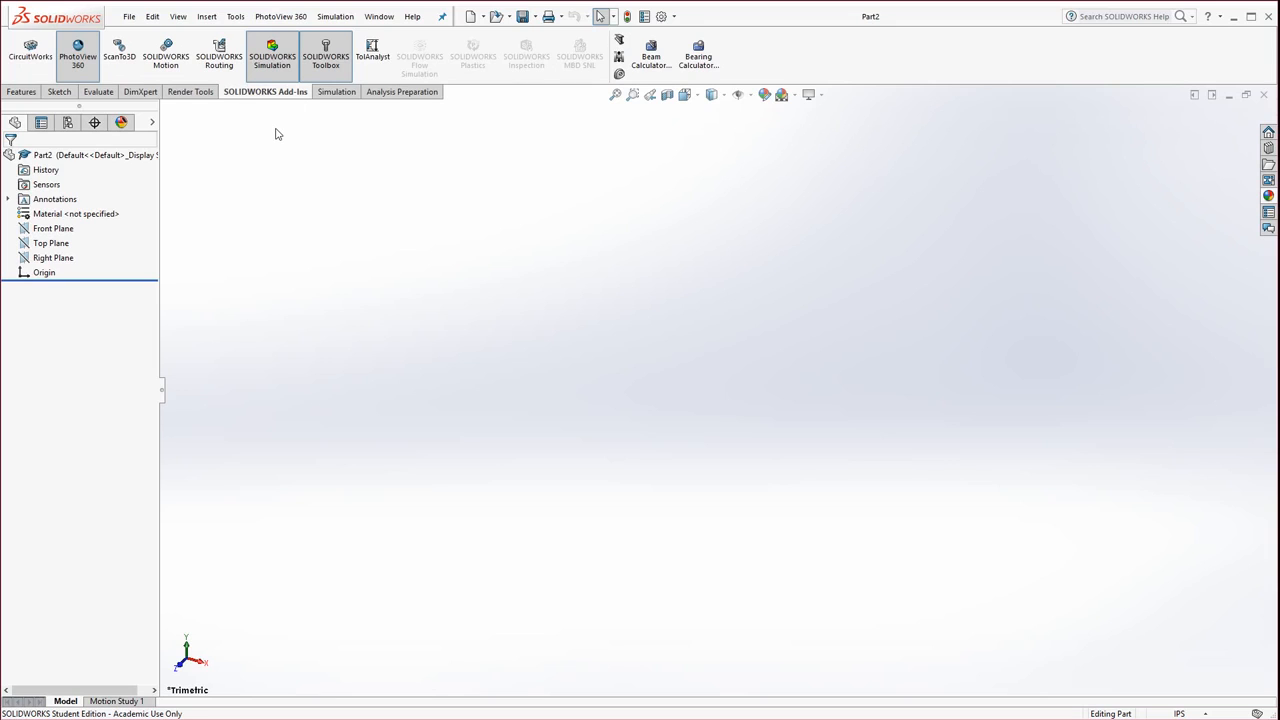
pyautogui.click(87, 66)
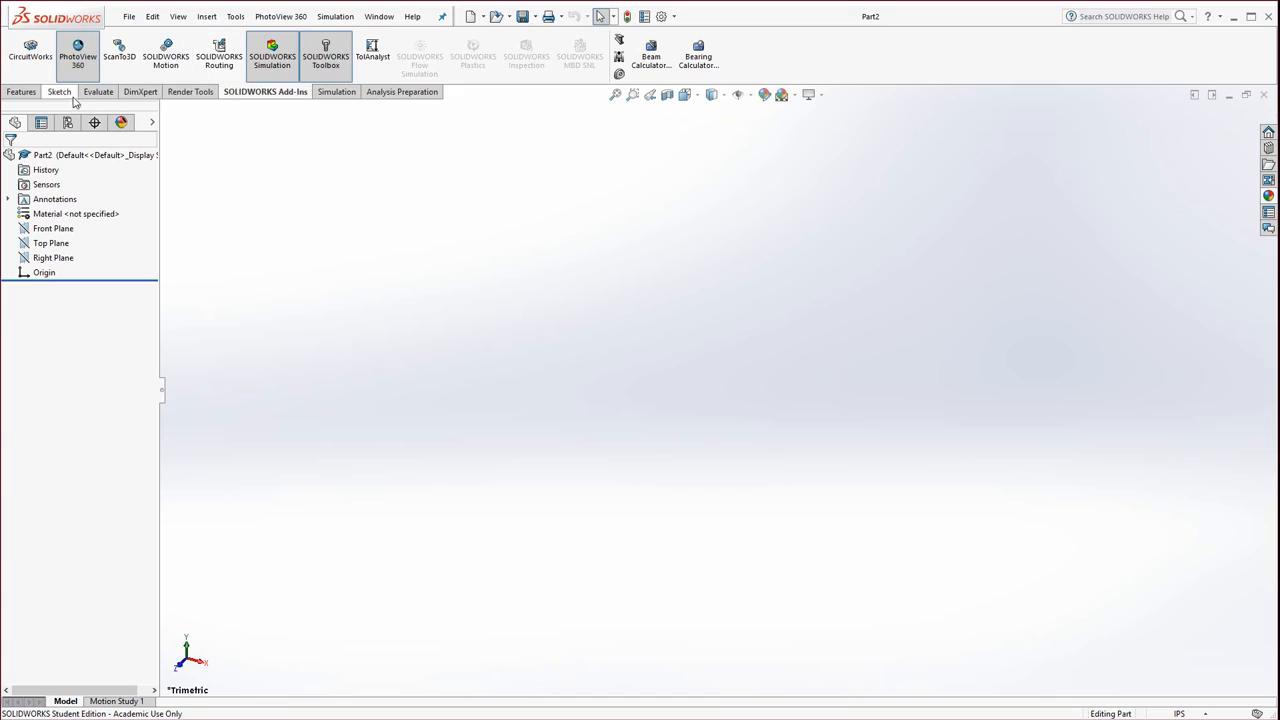
pyautogui.click(22, 92)
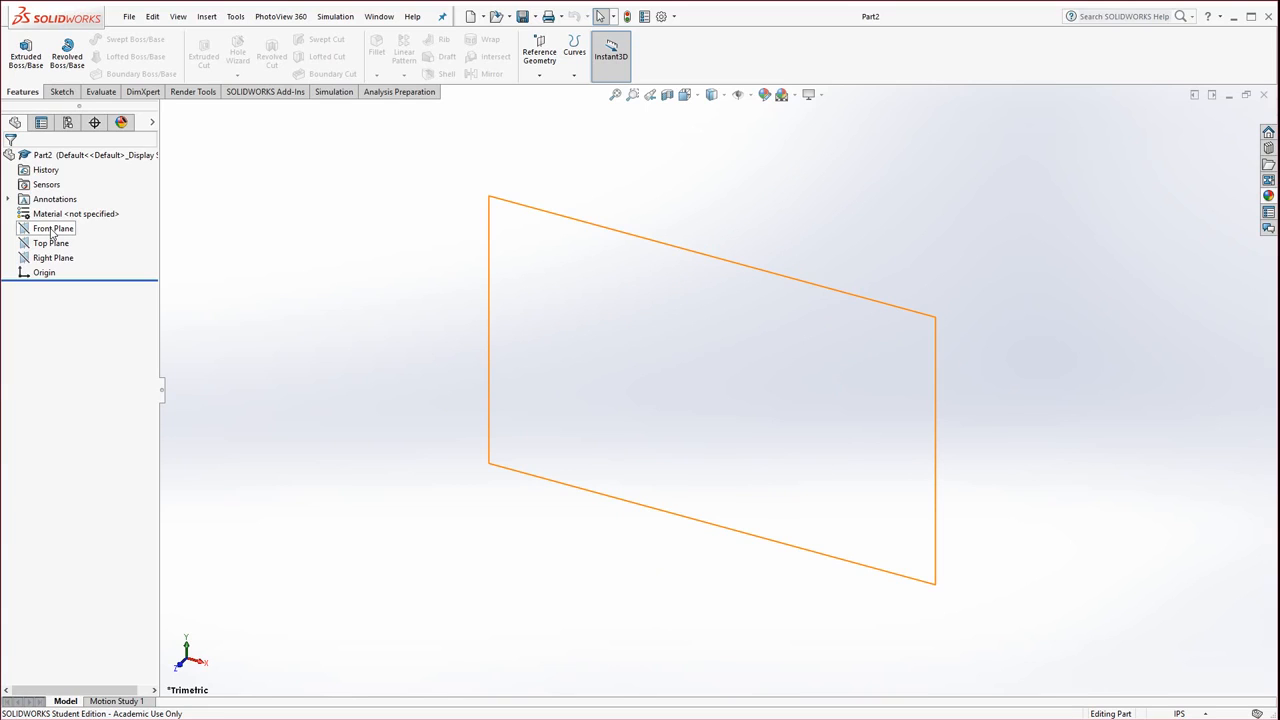
# Step: Start a new 2D sketch on the Front Plane
pyautogui.click(55, 232)
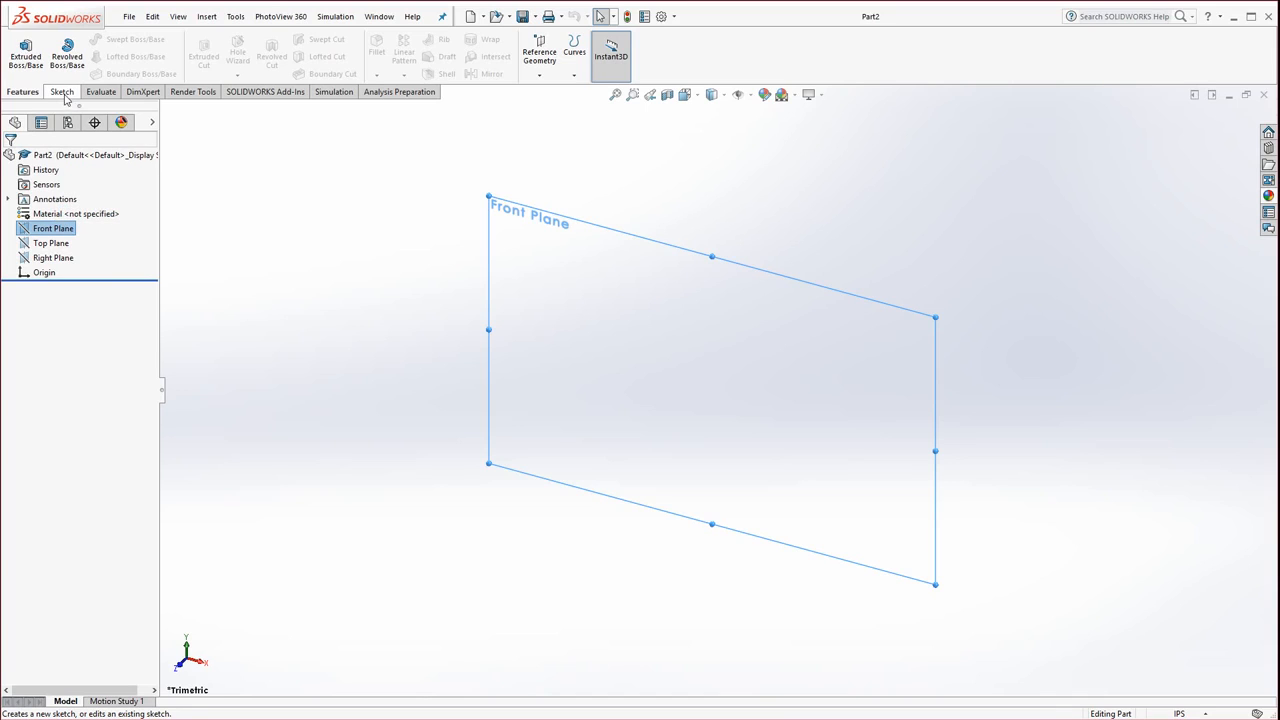
pyautogui.click(62, 92)
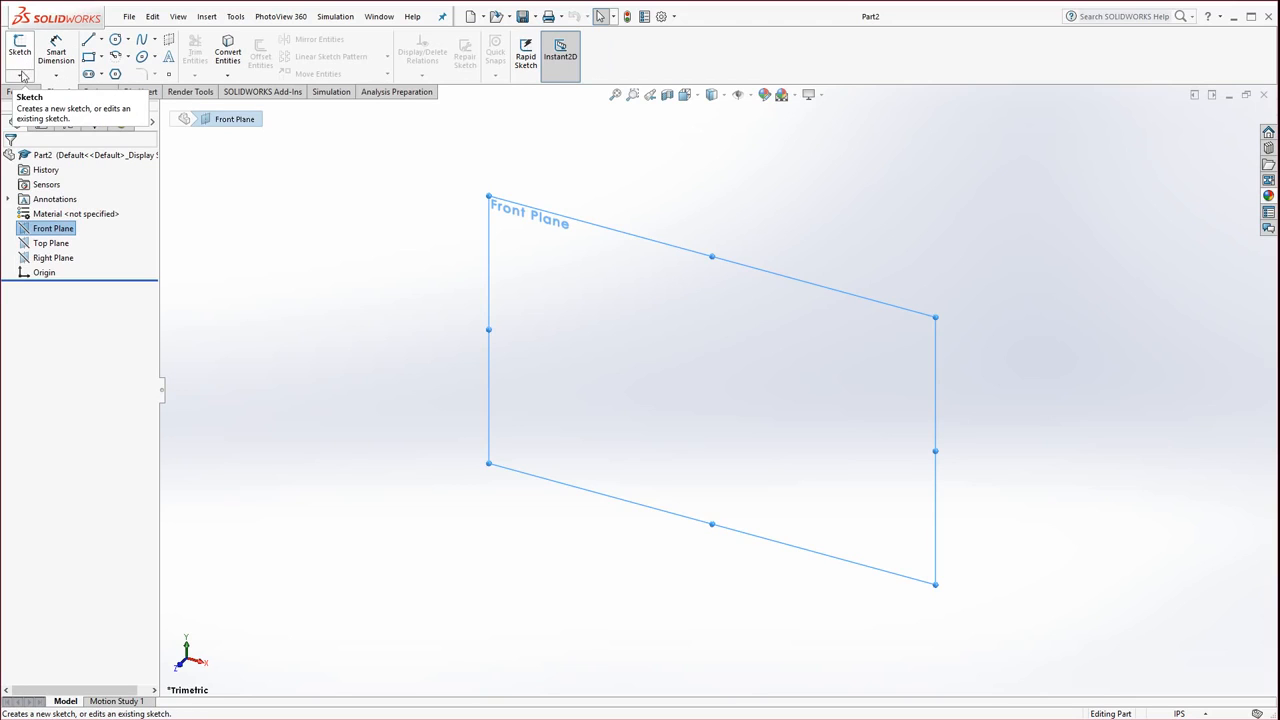
pyautogui.click(20, 77)
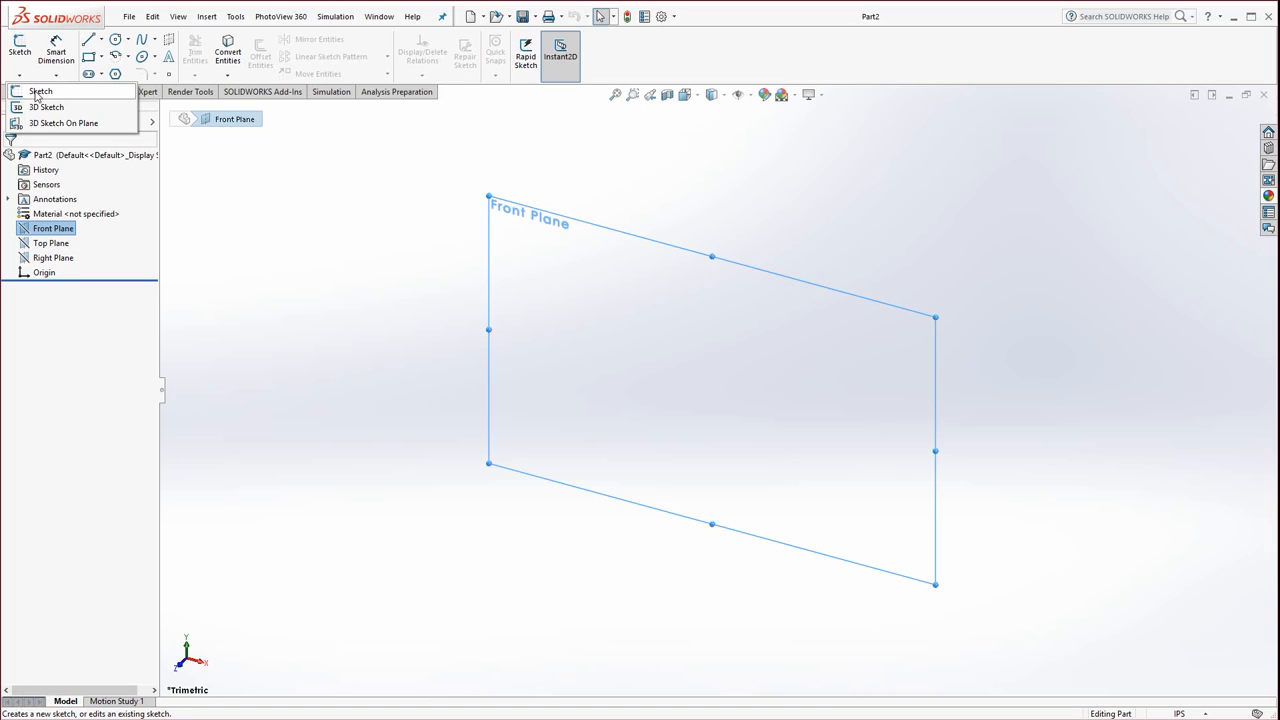
pyautogui.click(37, 94)
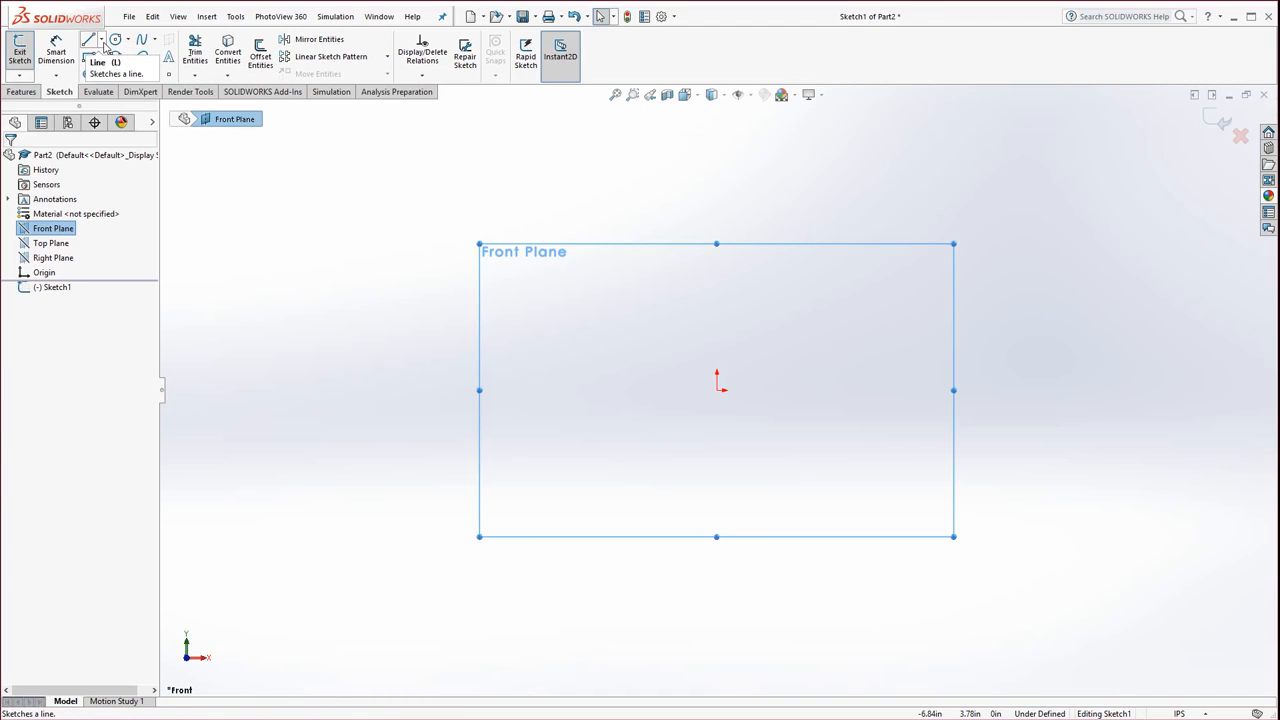
pyautogui.click(102, 41)
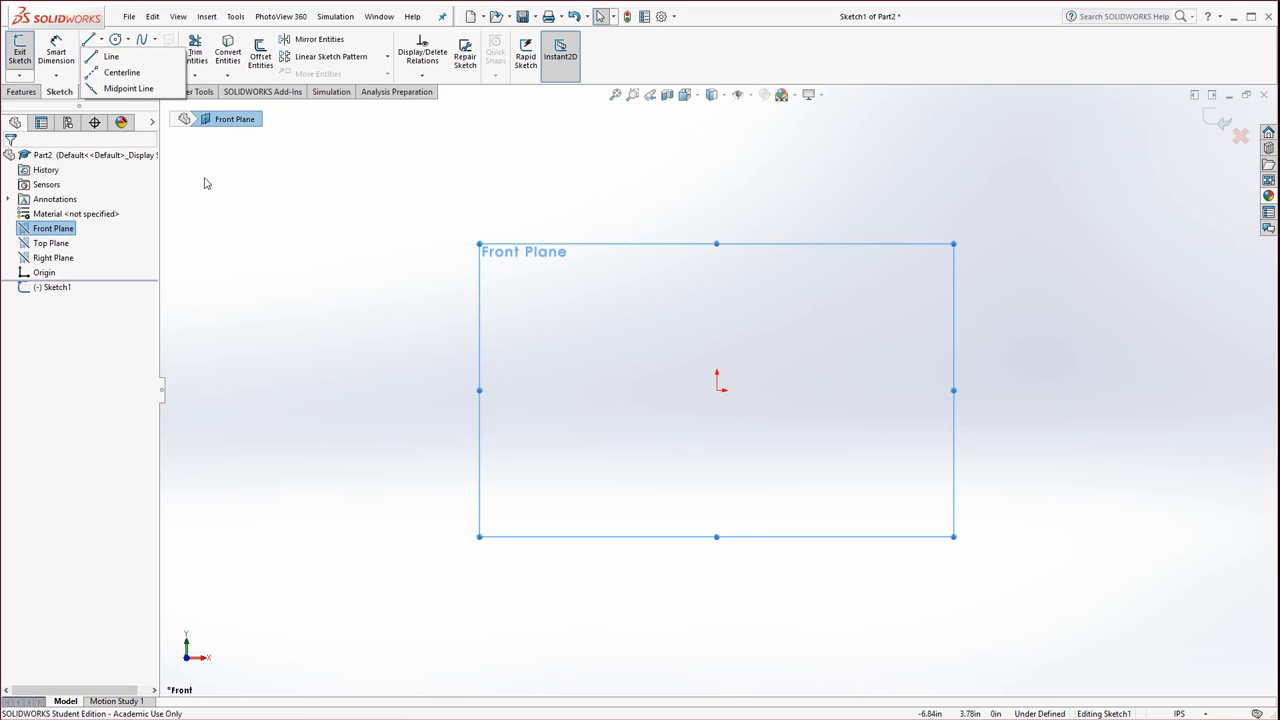
pyautogui.click(92, 330)
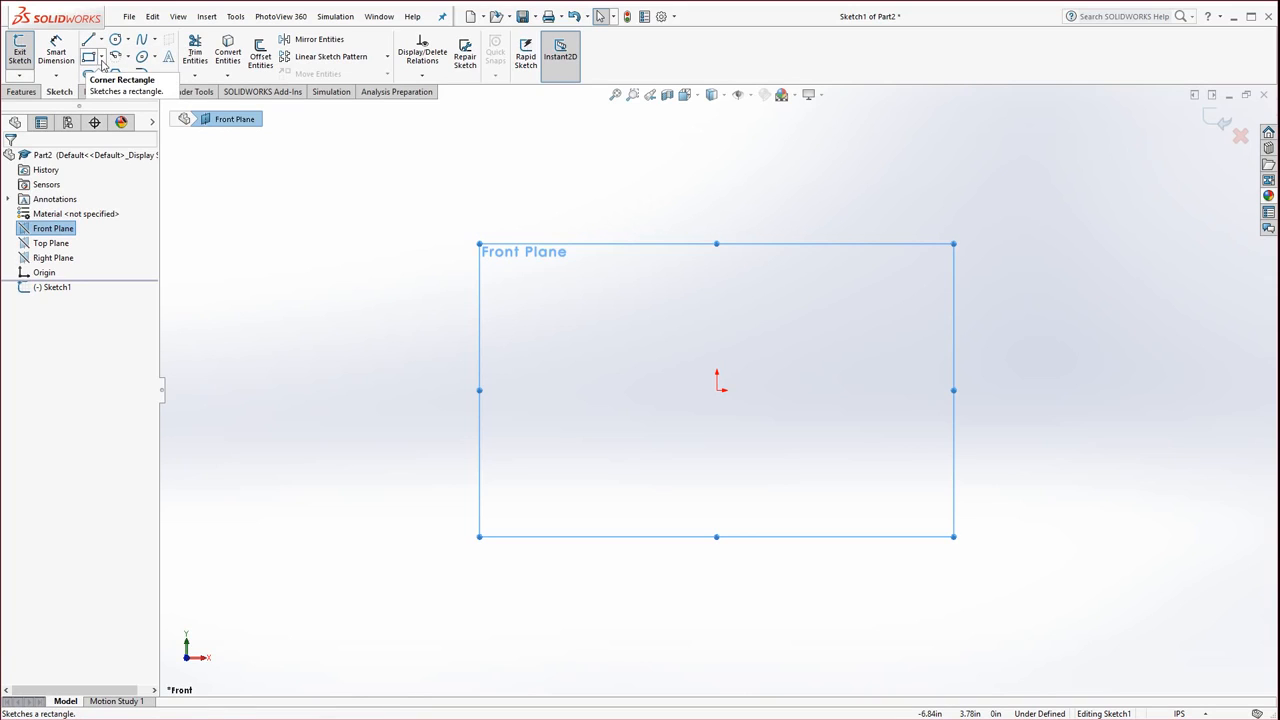
# Step: Sketch a corner rectangle up and right from the origin and adjust its free corner to about 1.93 in wide by 3.20 in high
pyautogui.click(102, 60)
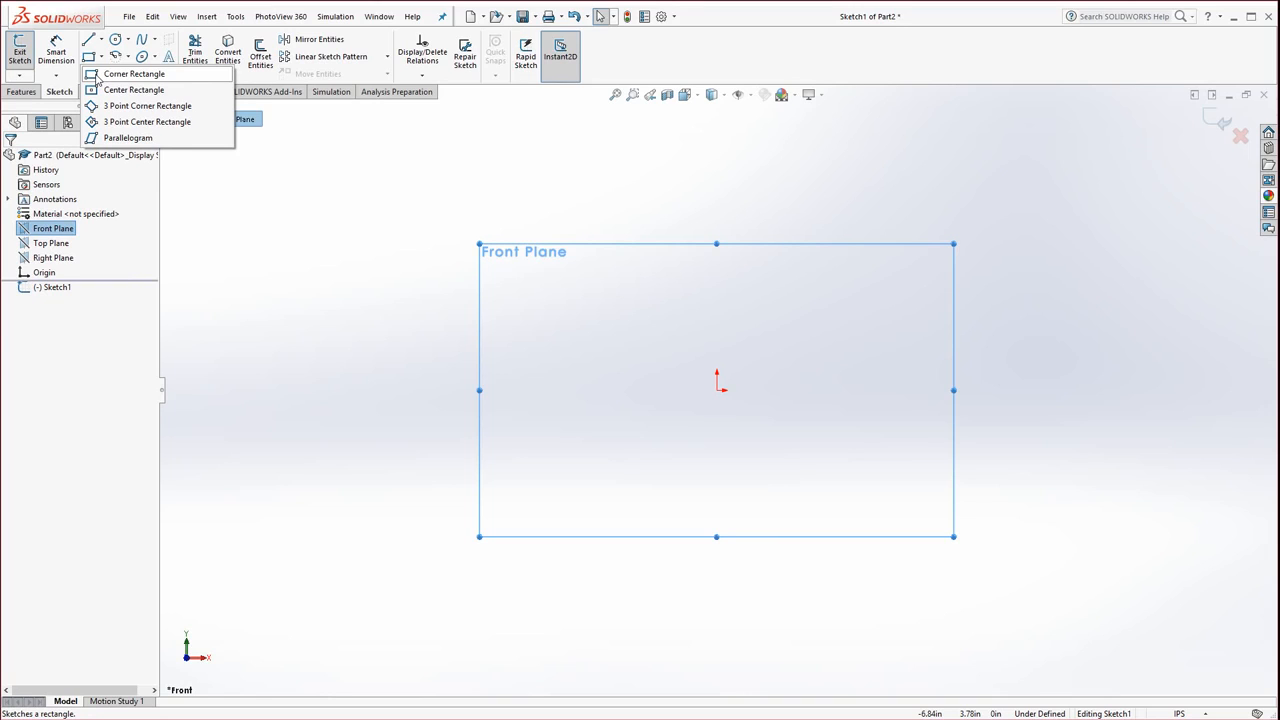
pyautogui.click(98, 78)
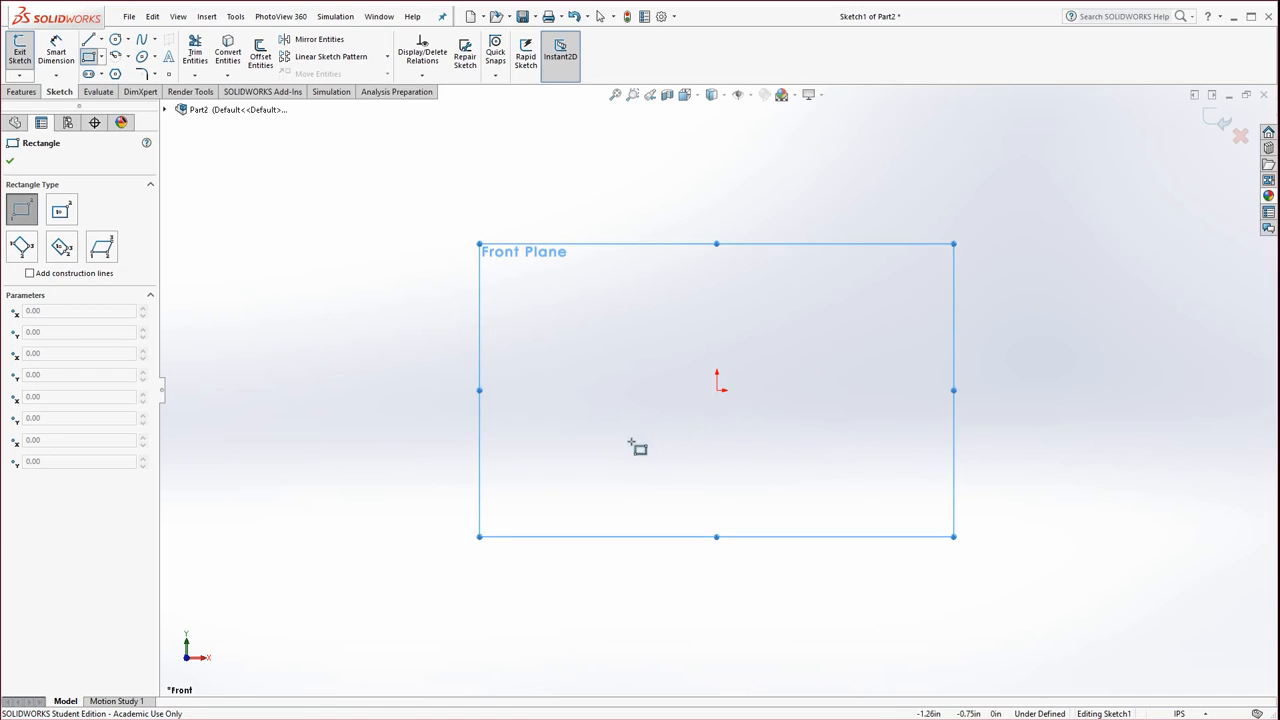
pyautogui.click(717, 390)
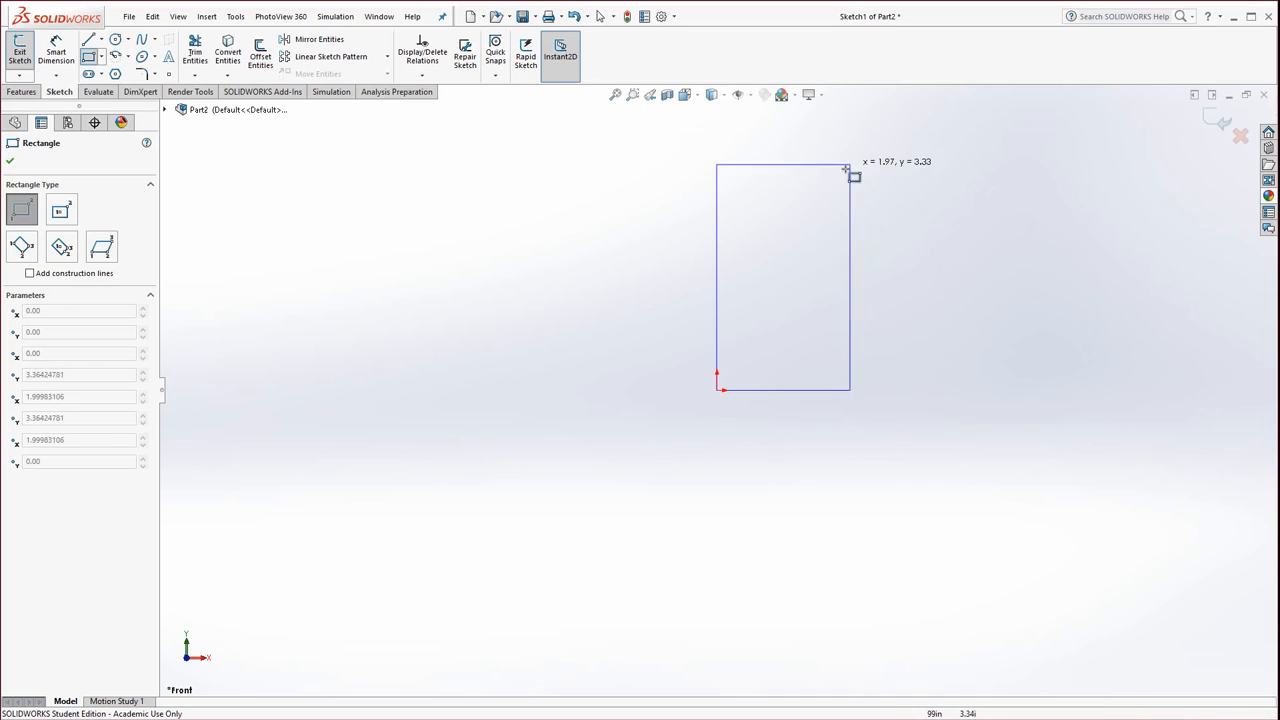
pyautogui.click(852, 163)
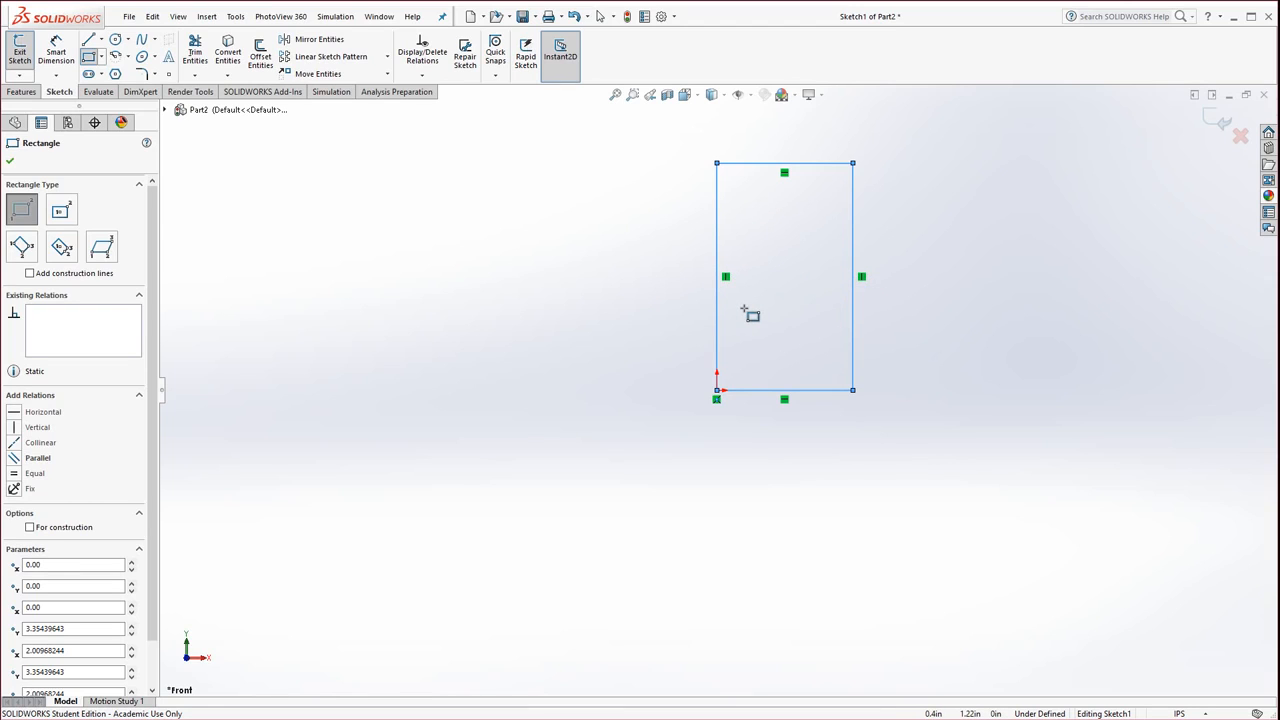
pyautogui.press('Escape')
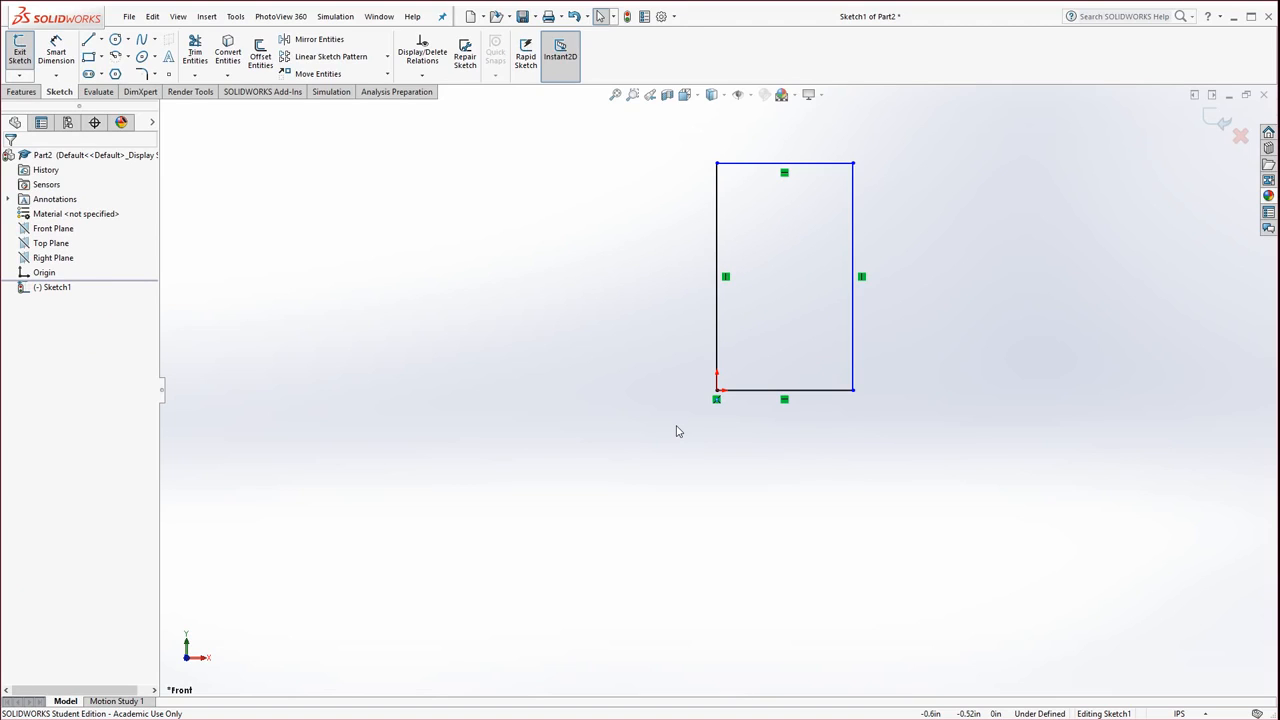
pyautogui.press('f')
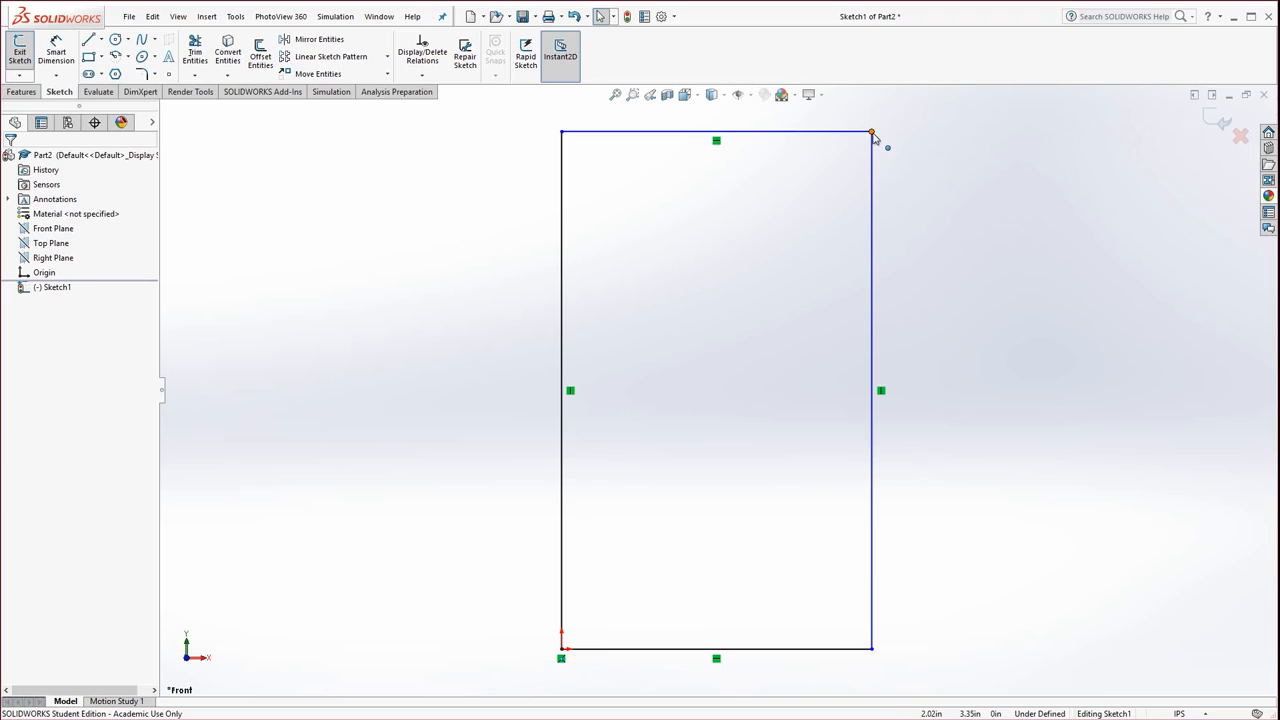
pyautogui.moveTo(872, 132); pyautogui.dragTo(864, 161)
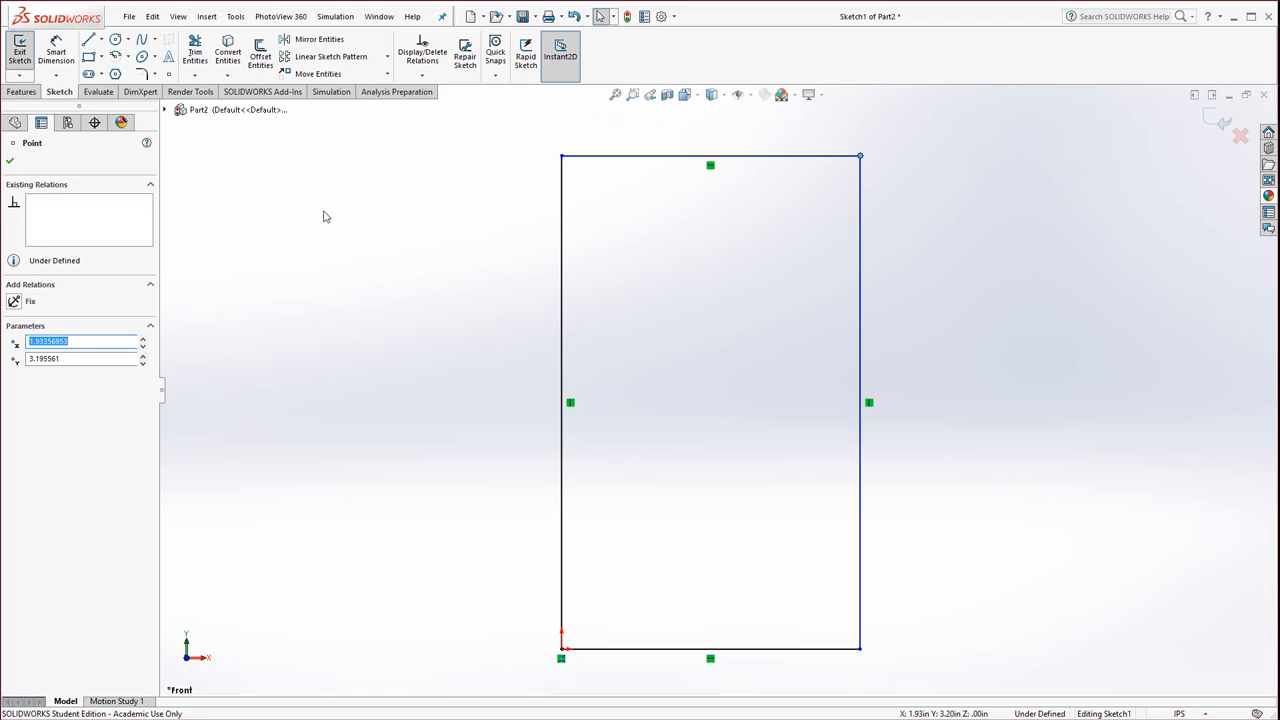
pyautogui.click(57, 77)
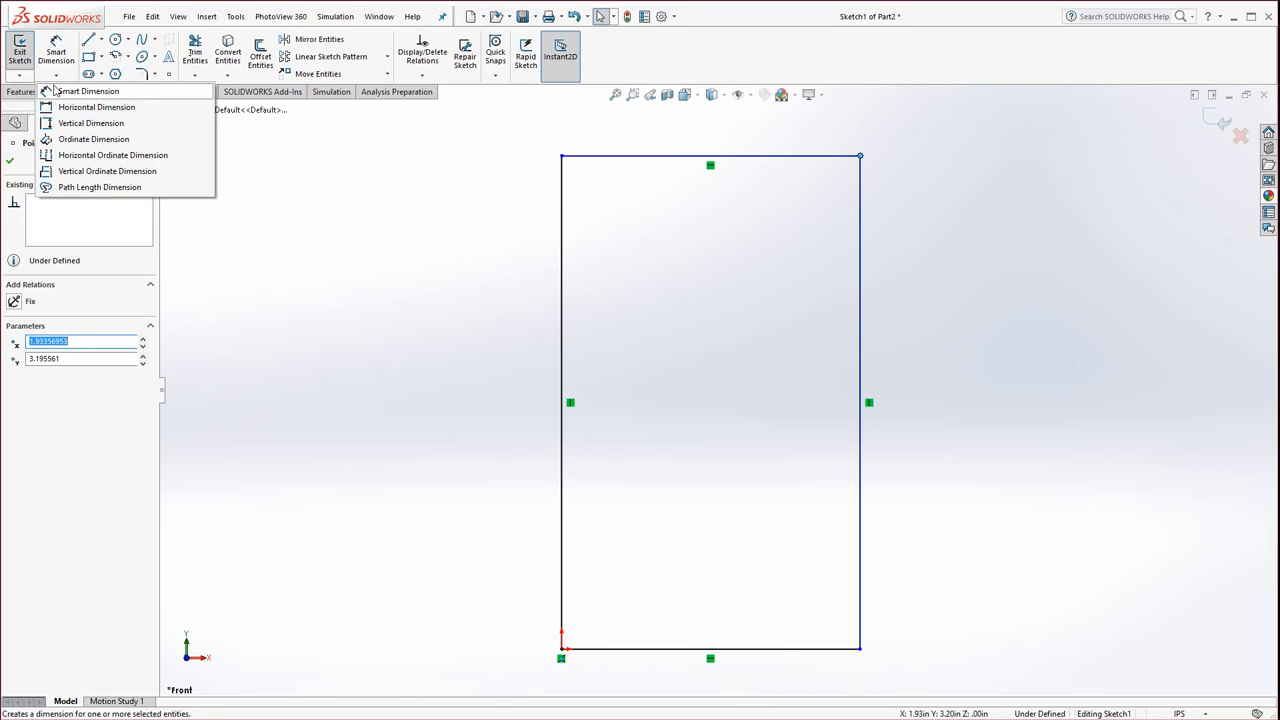
pyautogui.click(70, 91)
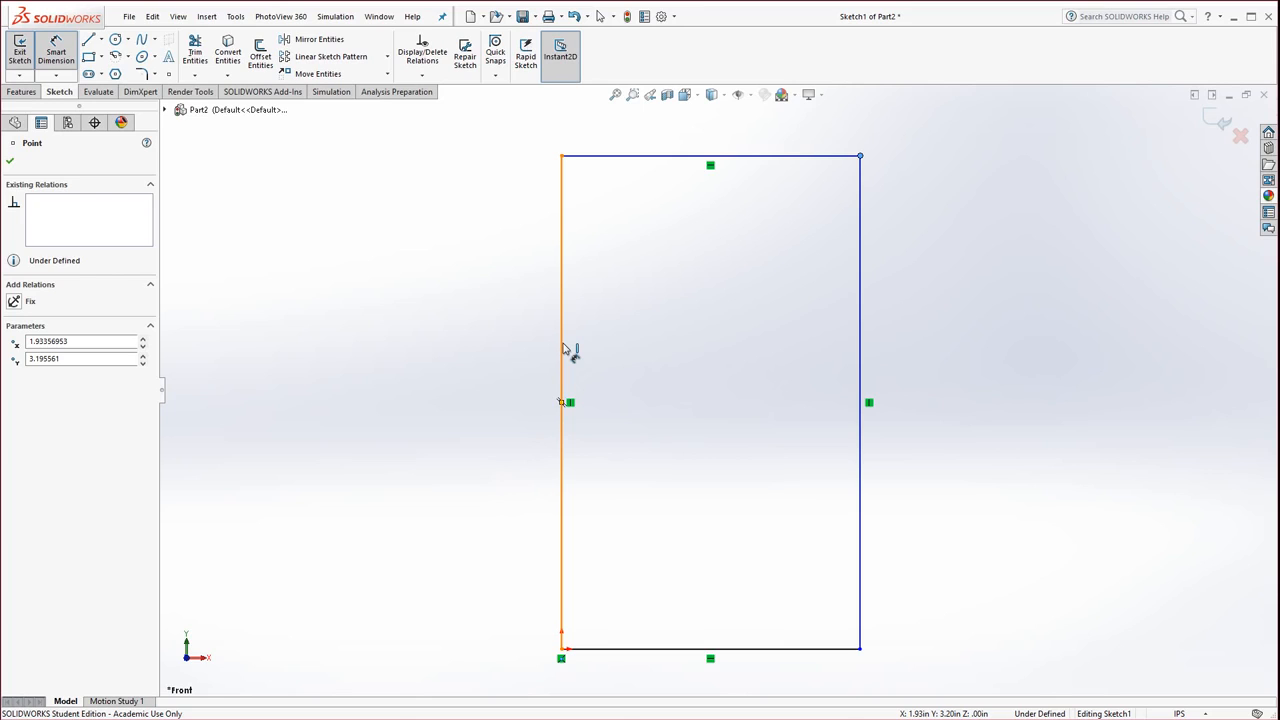
pyautogui.click(563, 350)
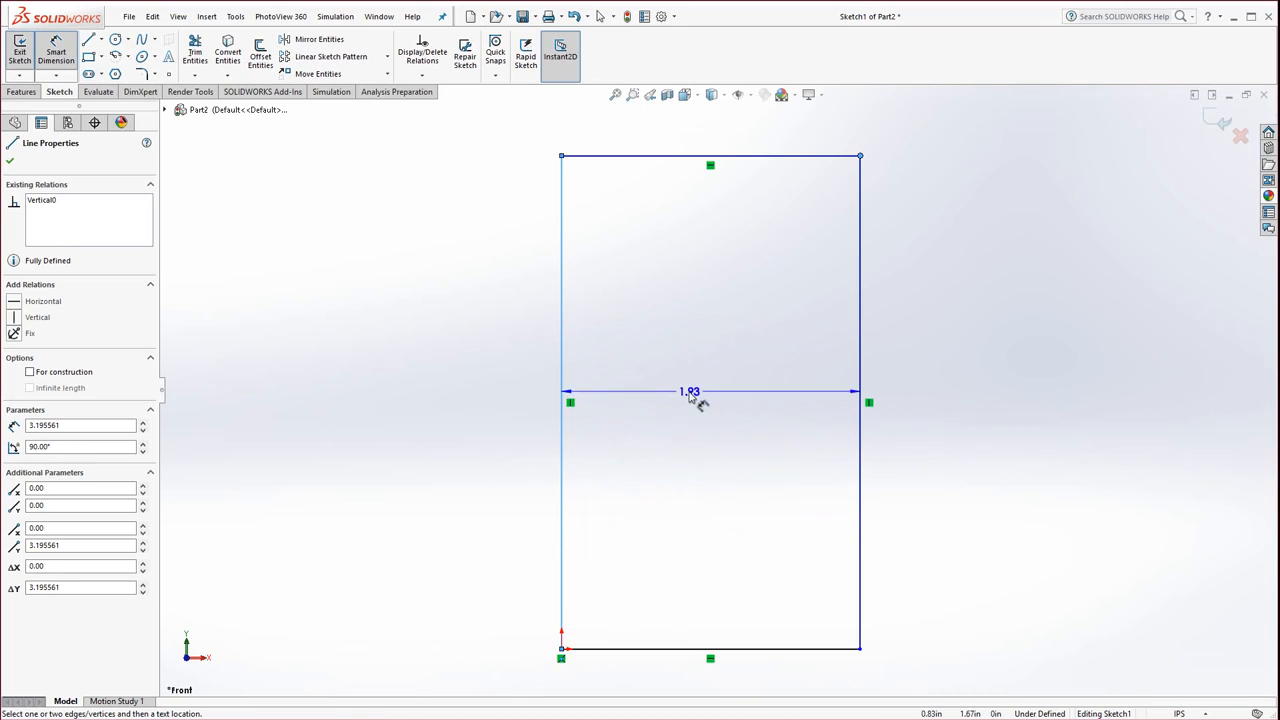
pyautogui.press('Escape')
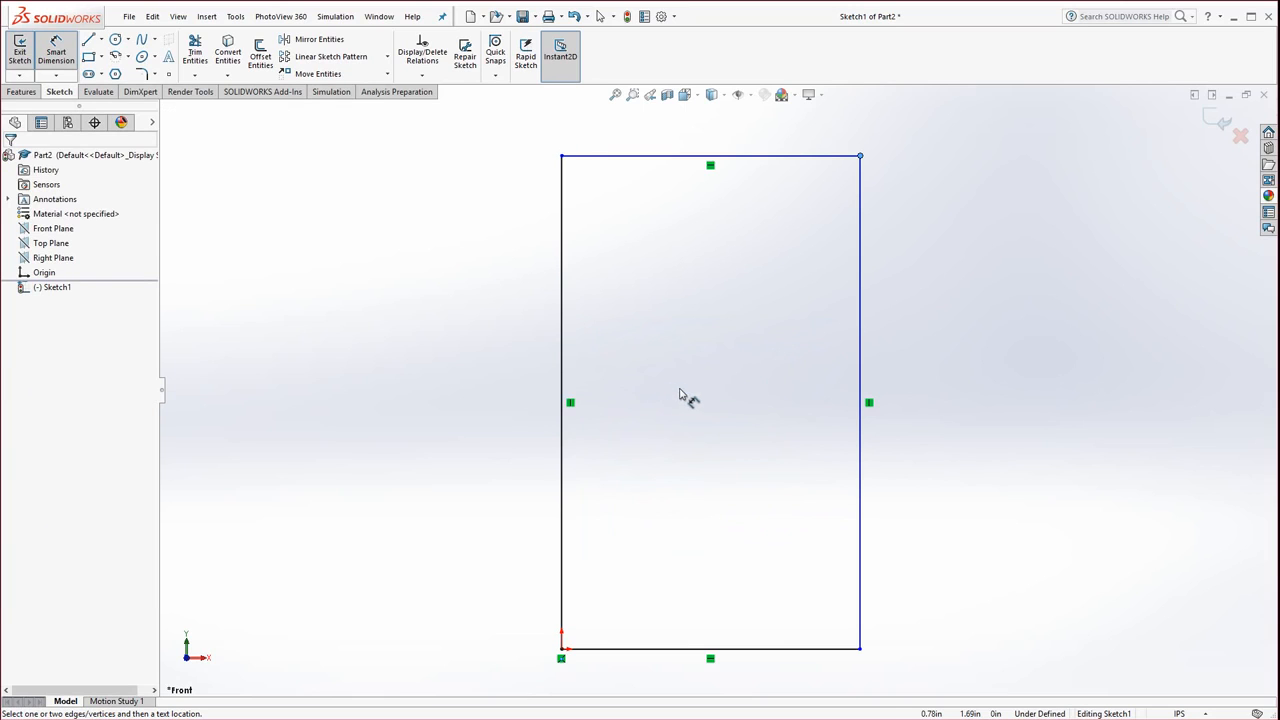
pyautogui.click(560, 390)
pyautogui.press('Escape')
pyautogui.press('Escape')
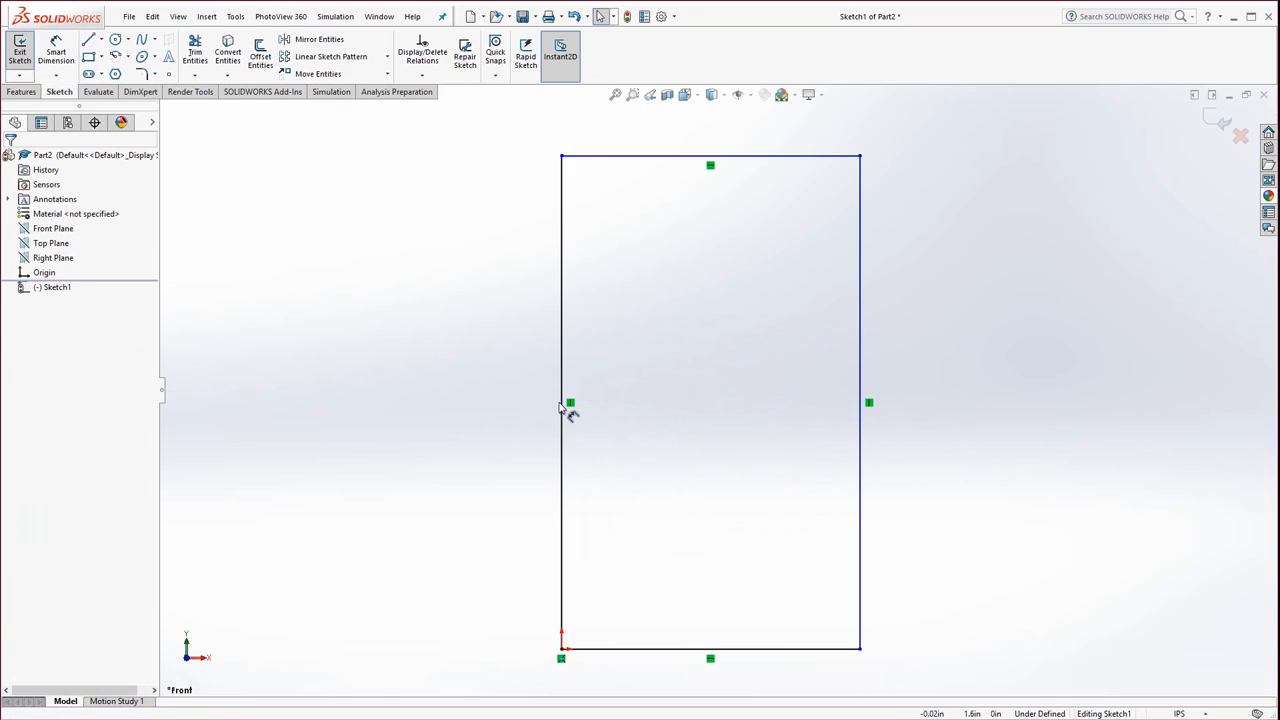
# Step: Dimension the rectangle's left vertical edge with Smart Dimension and set its length to 5 in
pyautogui.click(56, 52)
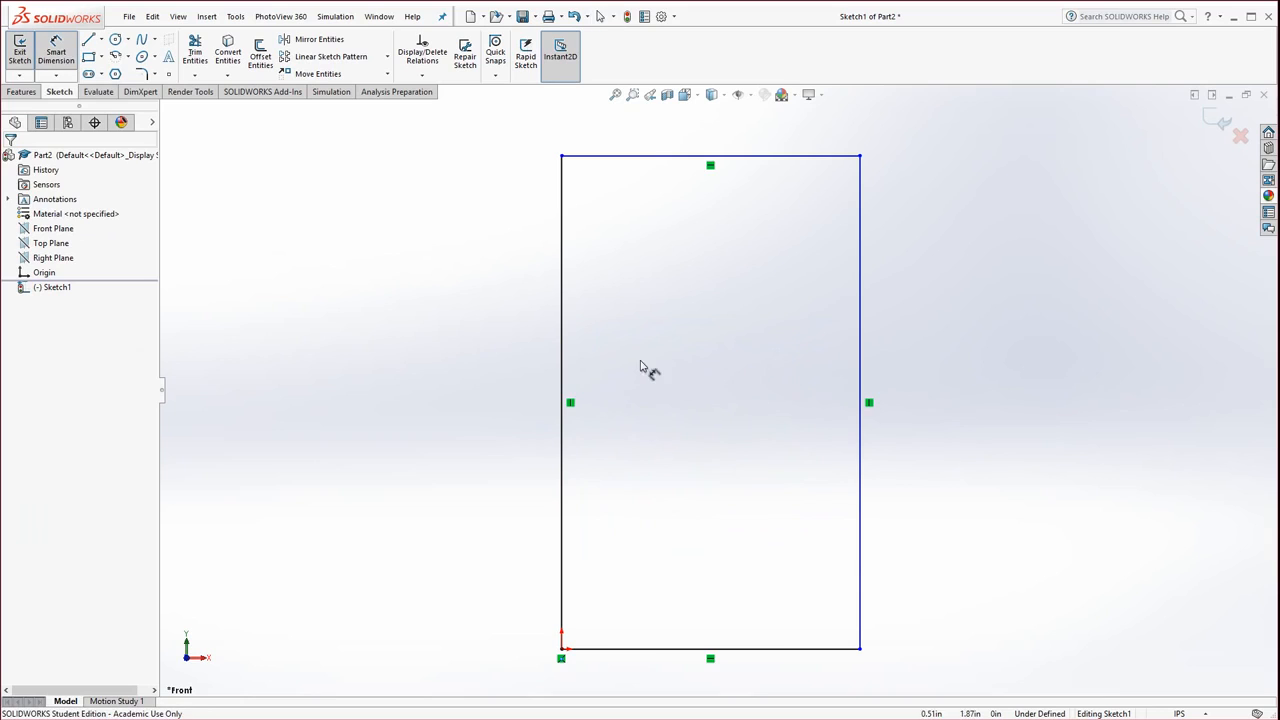
pyautogui.click(563, 344)
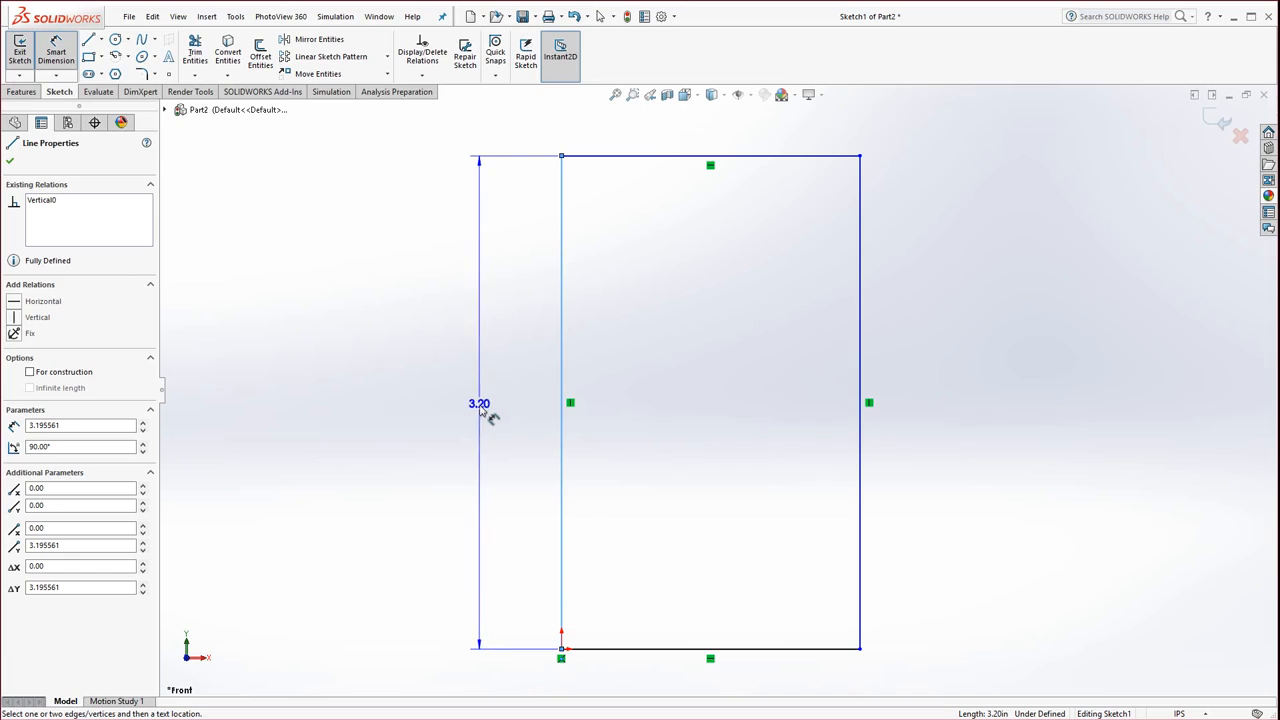
pyautogui.click(490, 402)
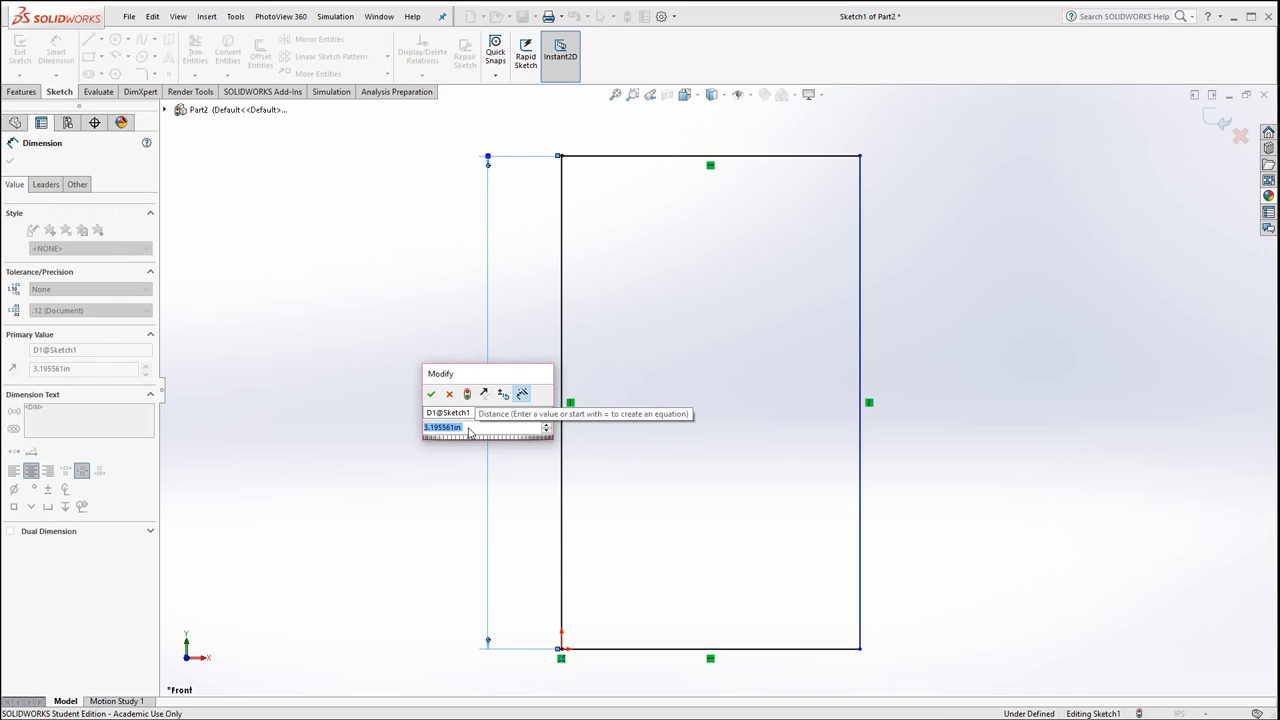
pyautogui.moveTo(474, 439); pyautogui.dragTo(476, 437)
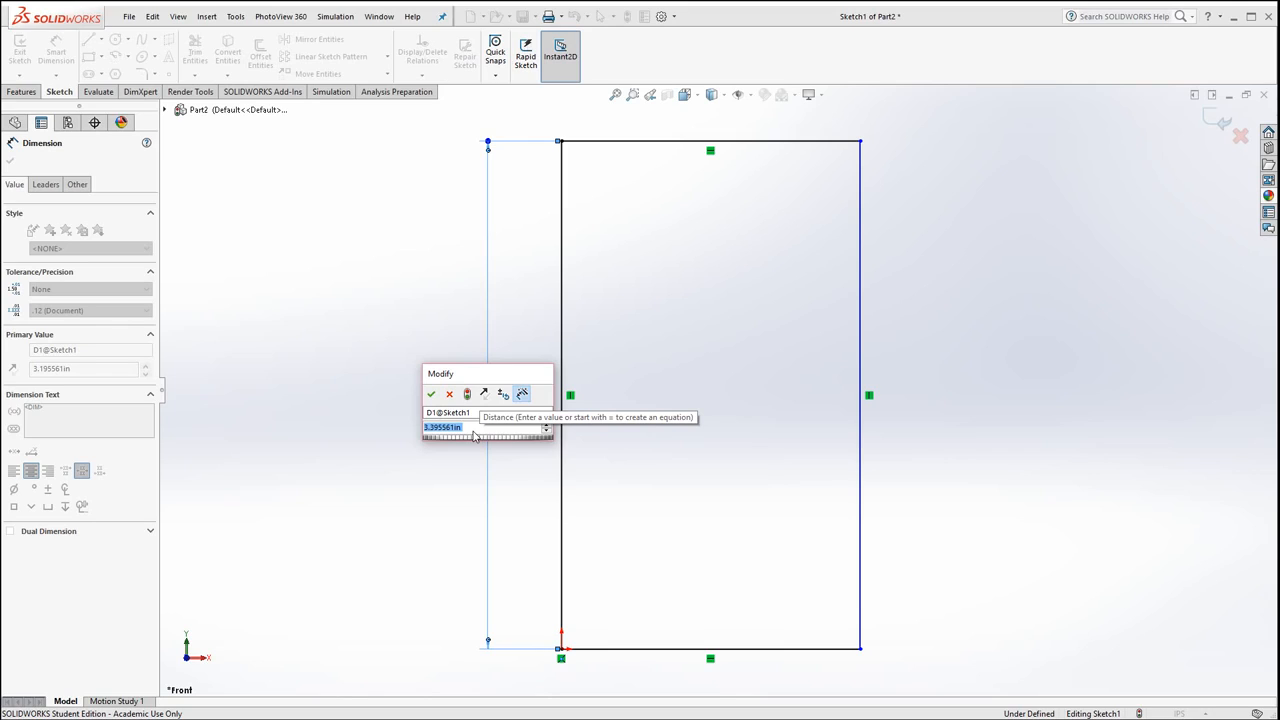
pyautogui.write('5')
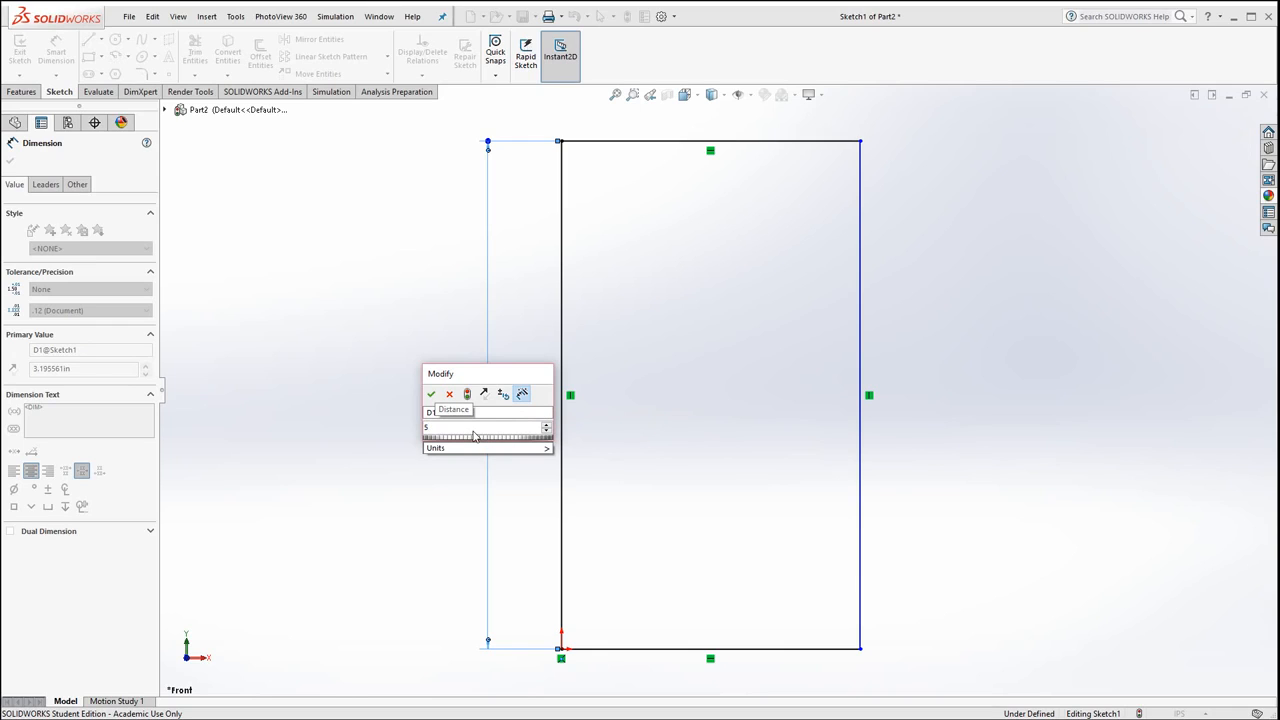
pyautogui.press('Return')
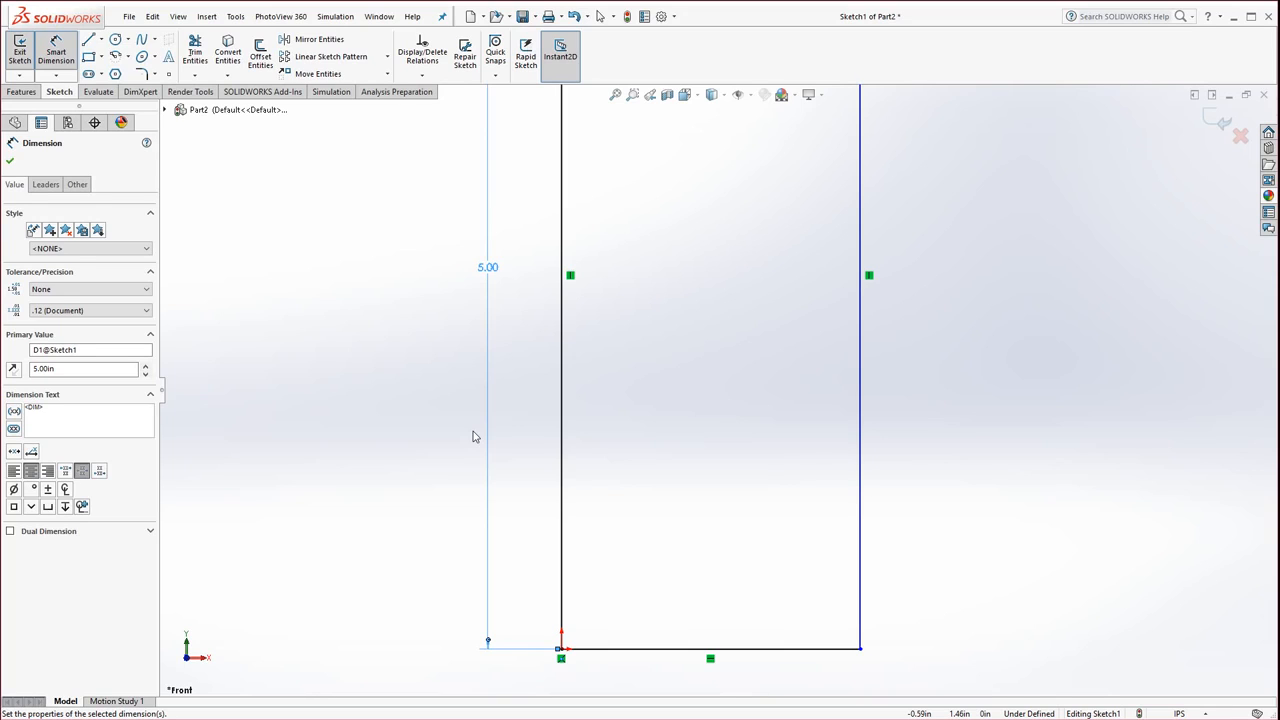
pyautogui.press('f')
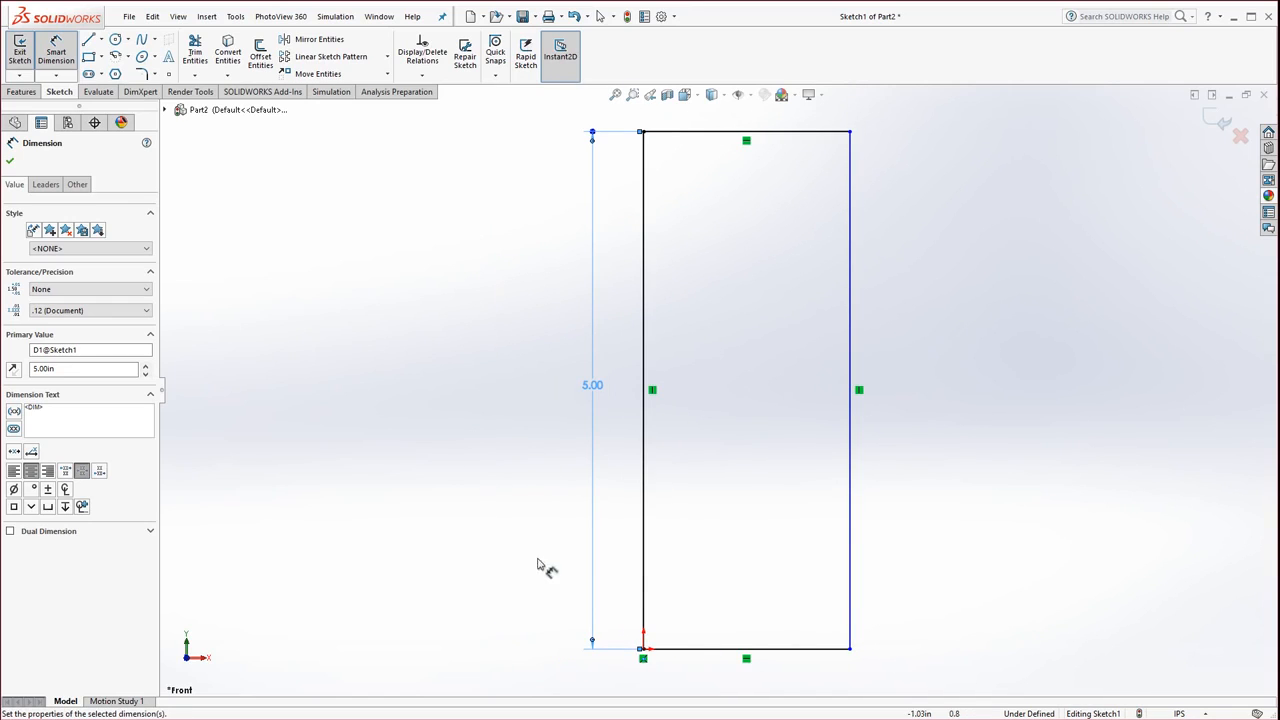
# Step: Dimension the rectangle's bottom edge, placing the dimension below it, and set its length to 3 in
pyautogui.click(781, 654)
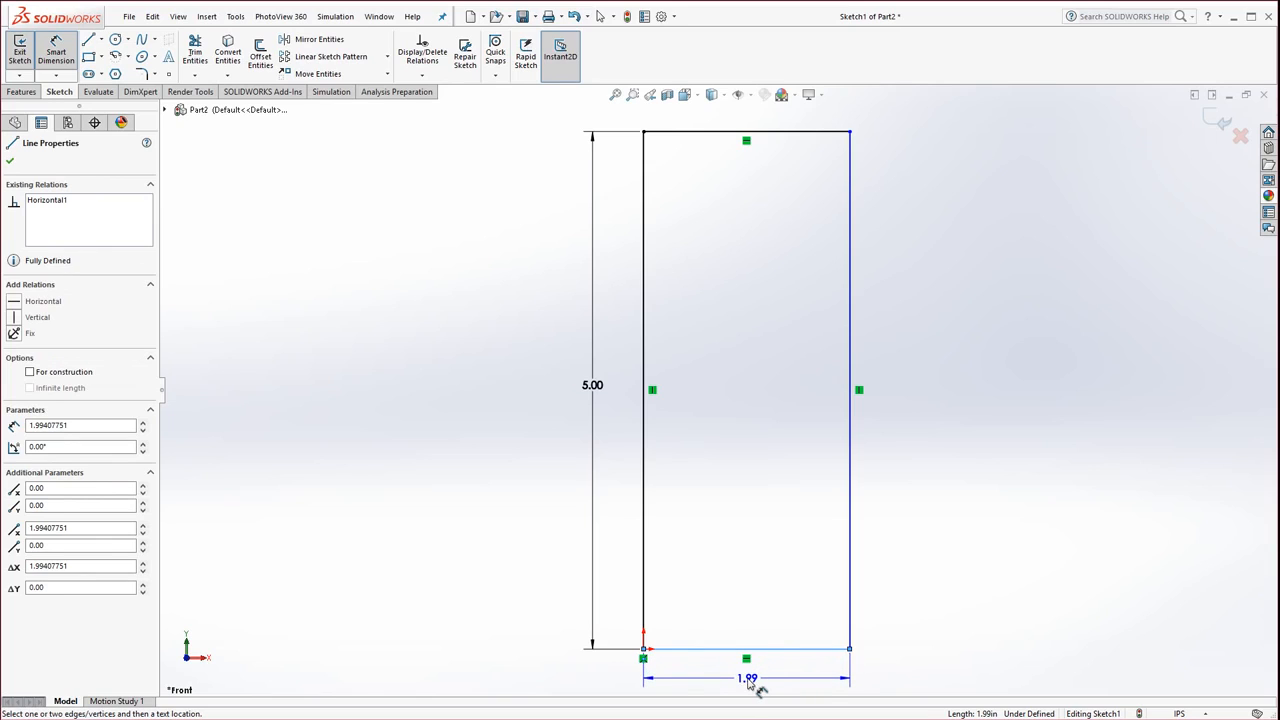
pyautogui.click(751, 691)
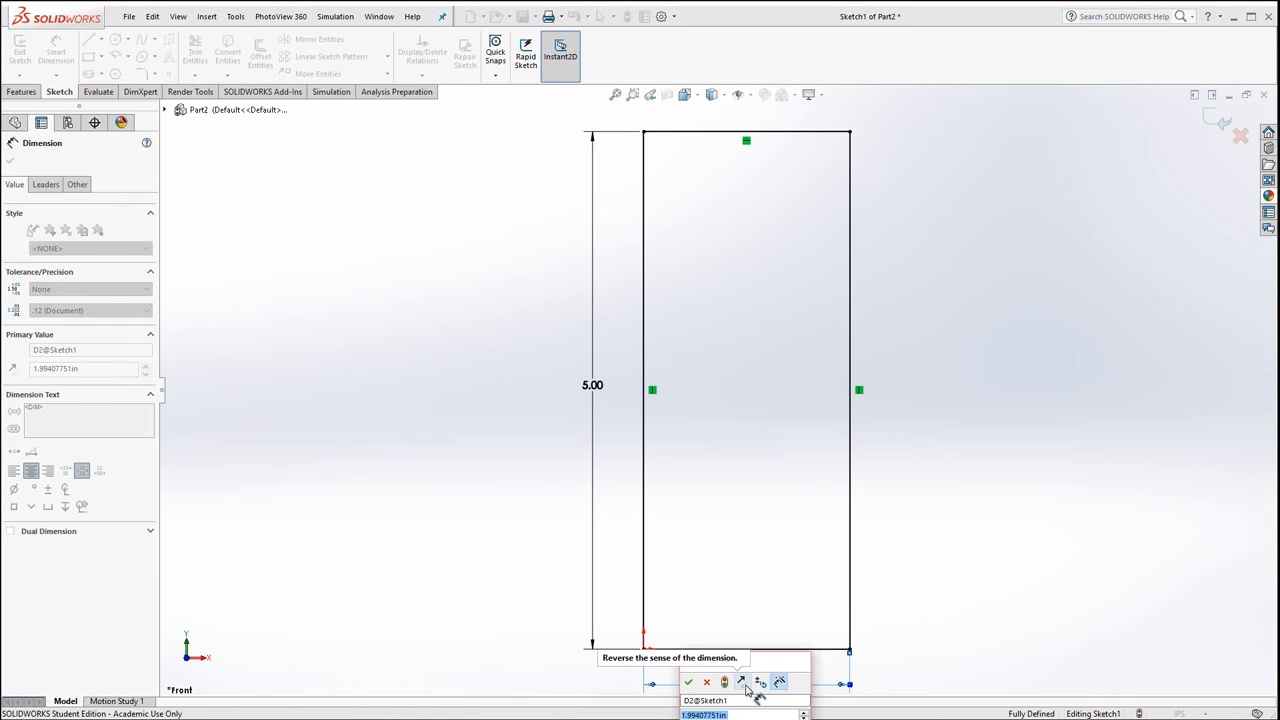
pyautogui.write('3')
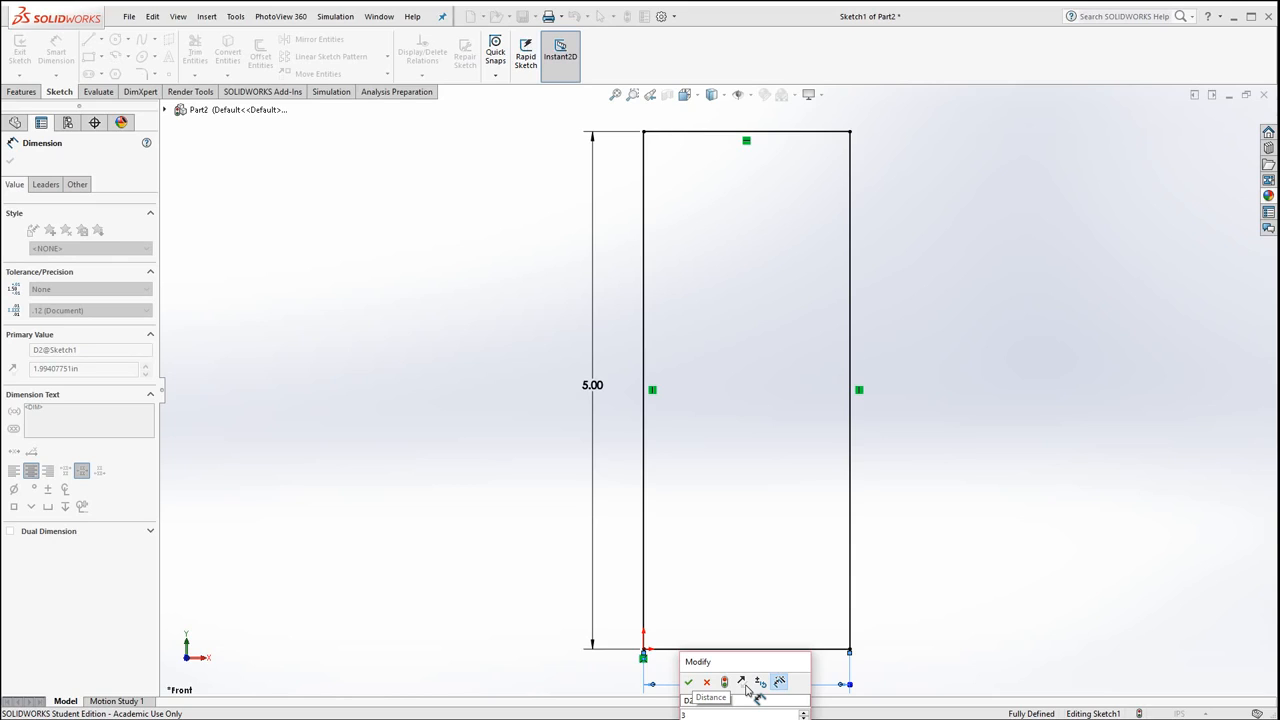
pyautogui.press('Return')
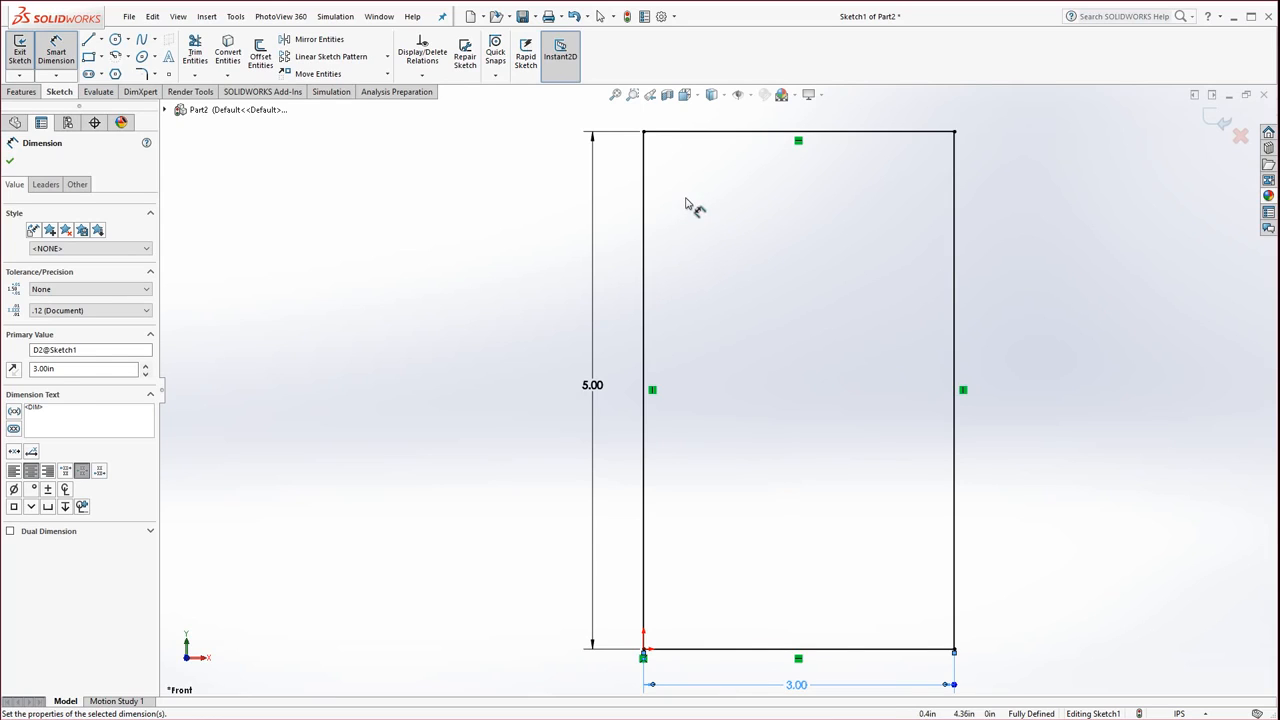
# Step: Set the document's basic length unit to three decimal places (.123) in the document properties, keeping the IPS unit system
pyautogui.click(645, 17)
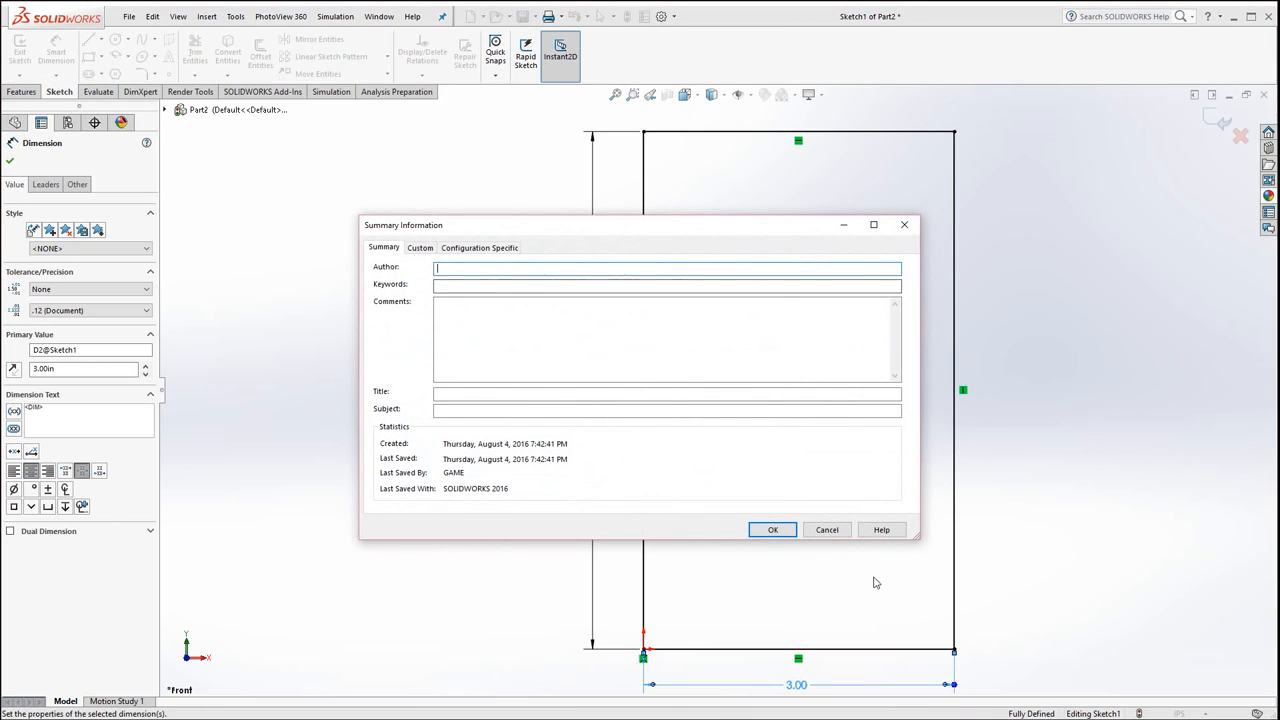
pyautogui.click(826, 530)
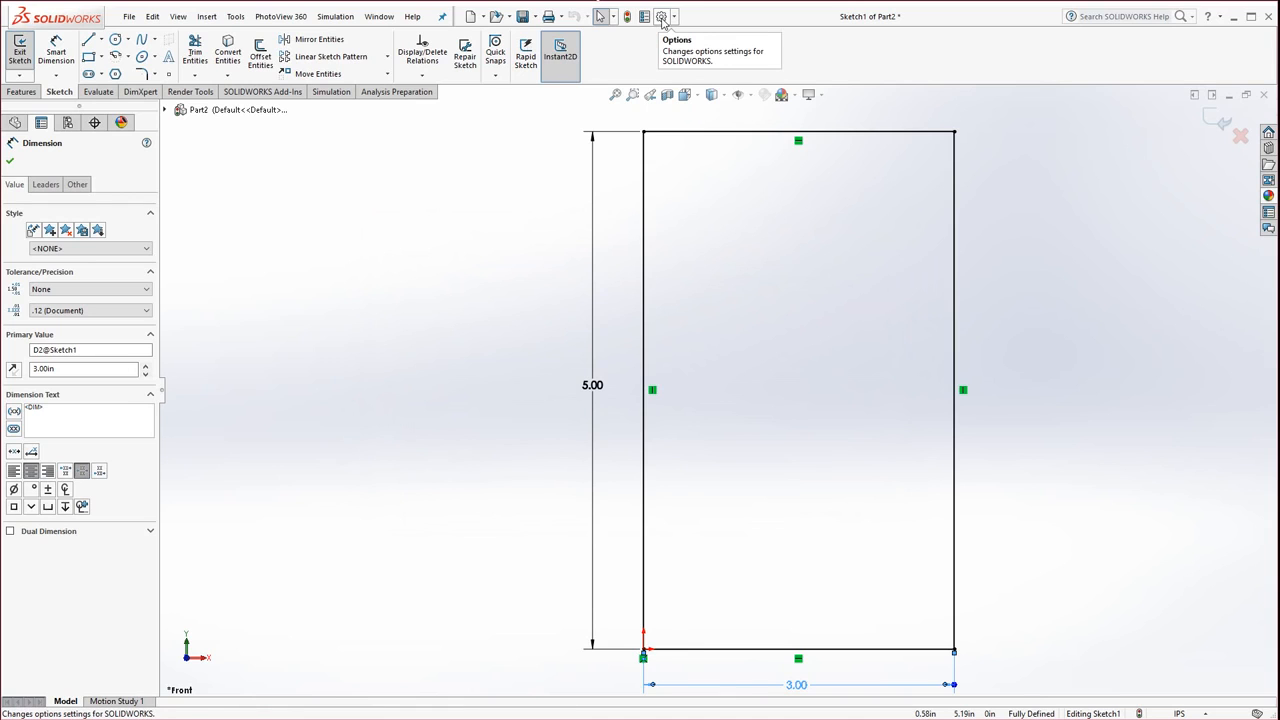
pyautogui.click(661, 17)
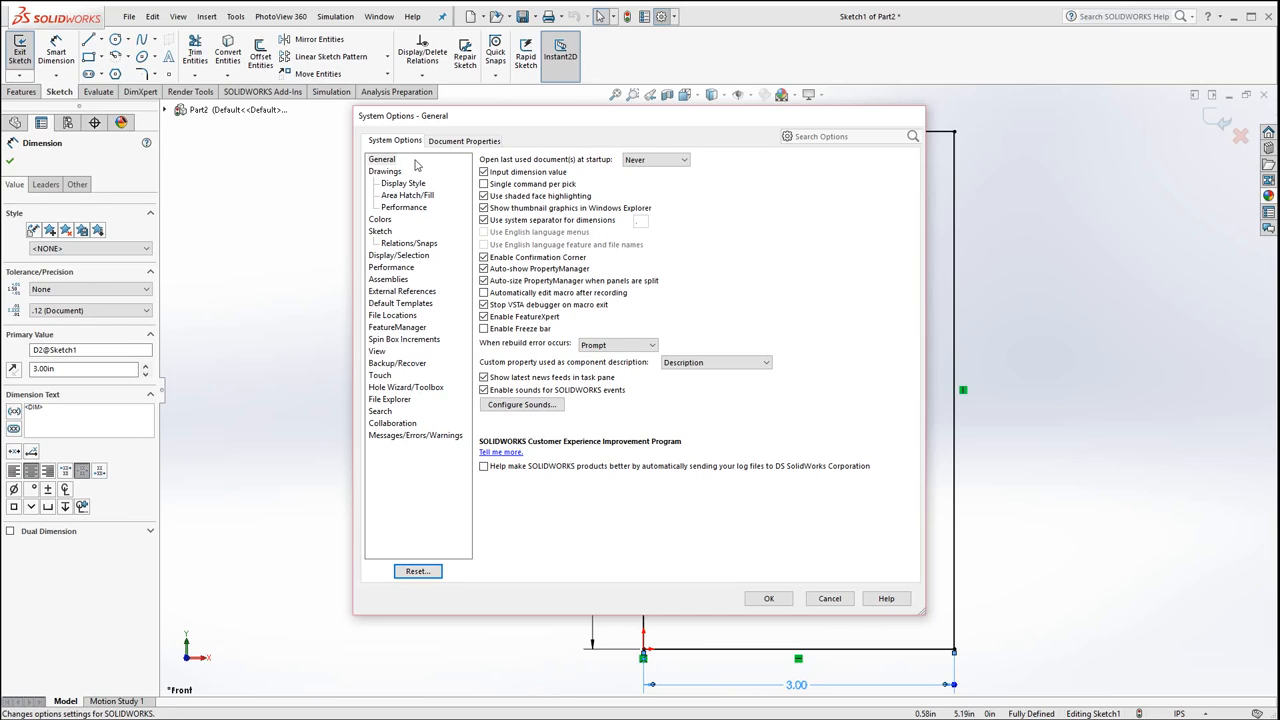
pyautogui.click(466, 141)
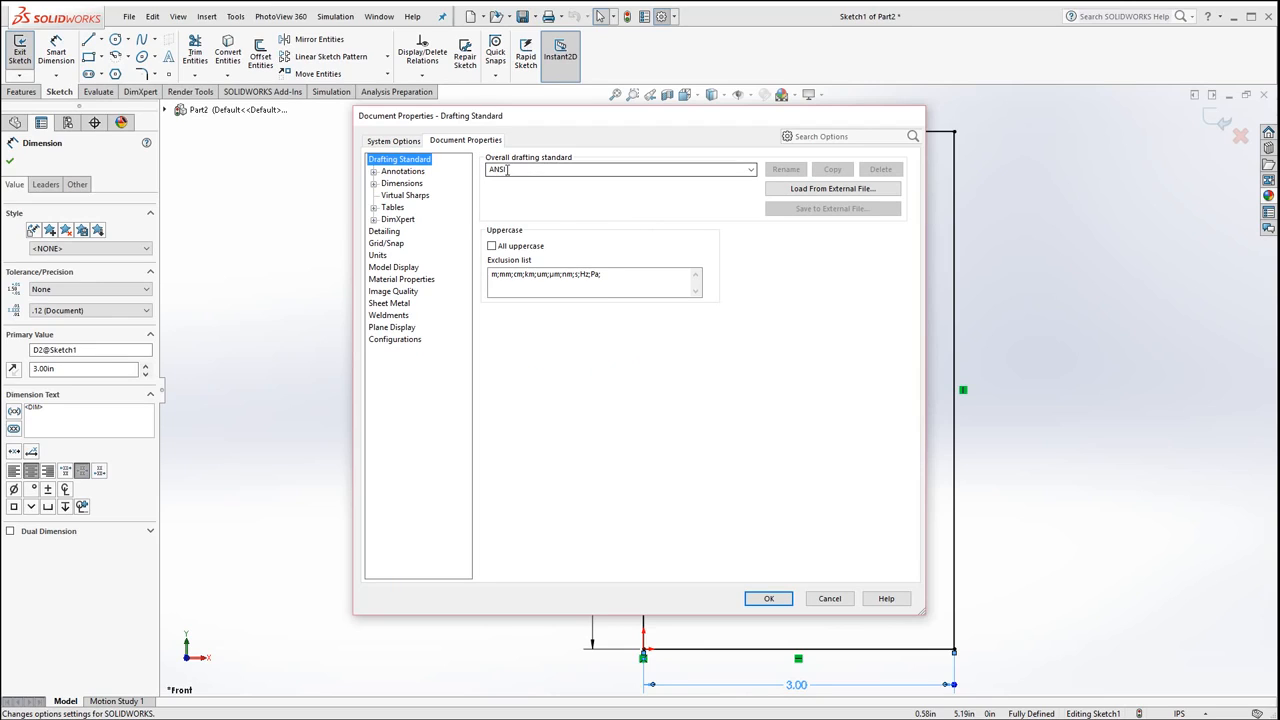
pyautogui.click(751, 170)
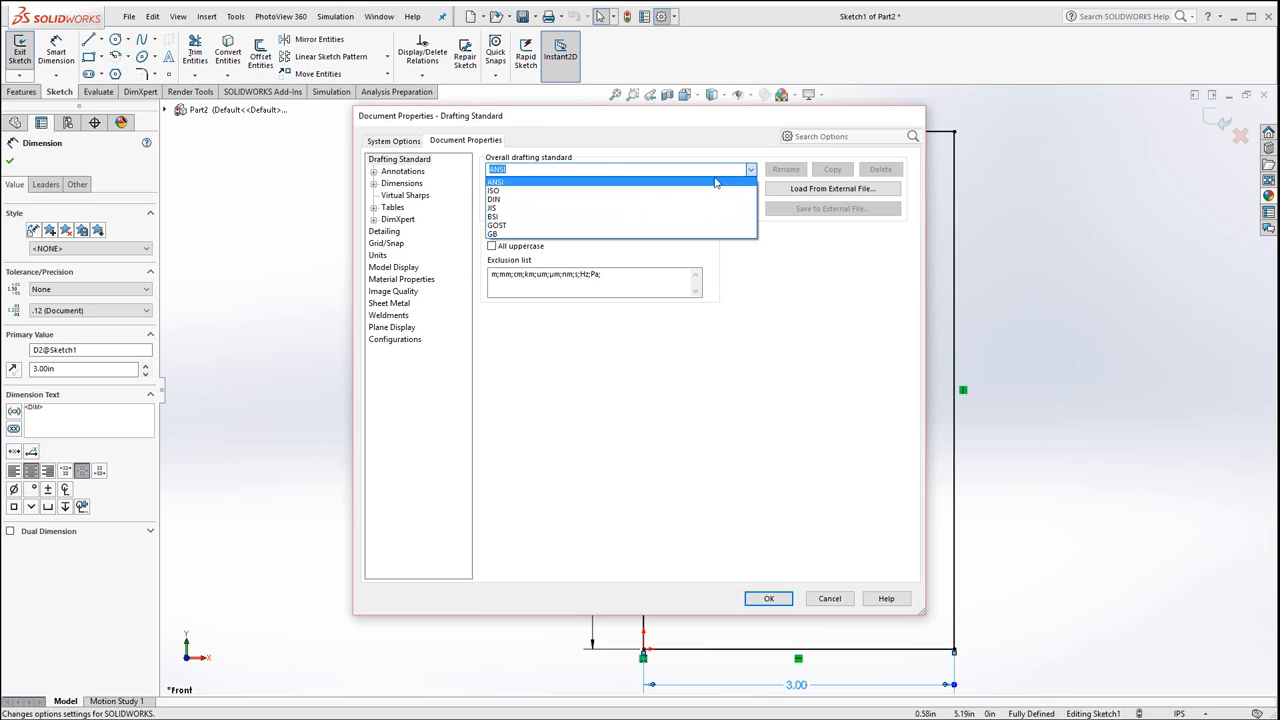
pyautogui.click(751, 170)
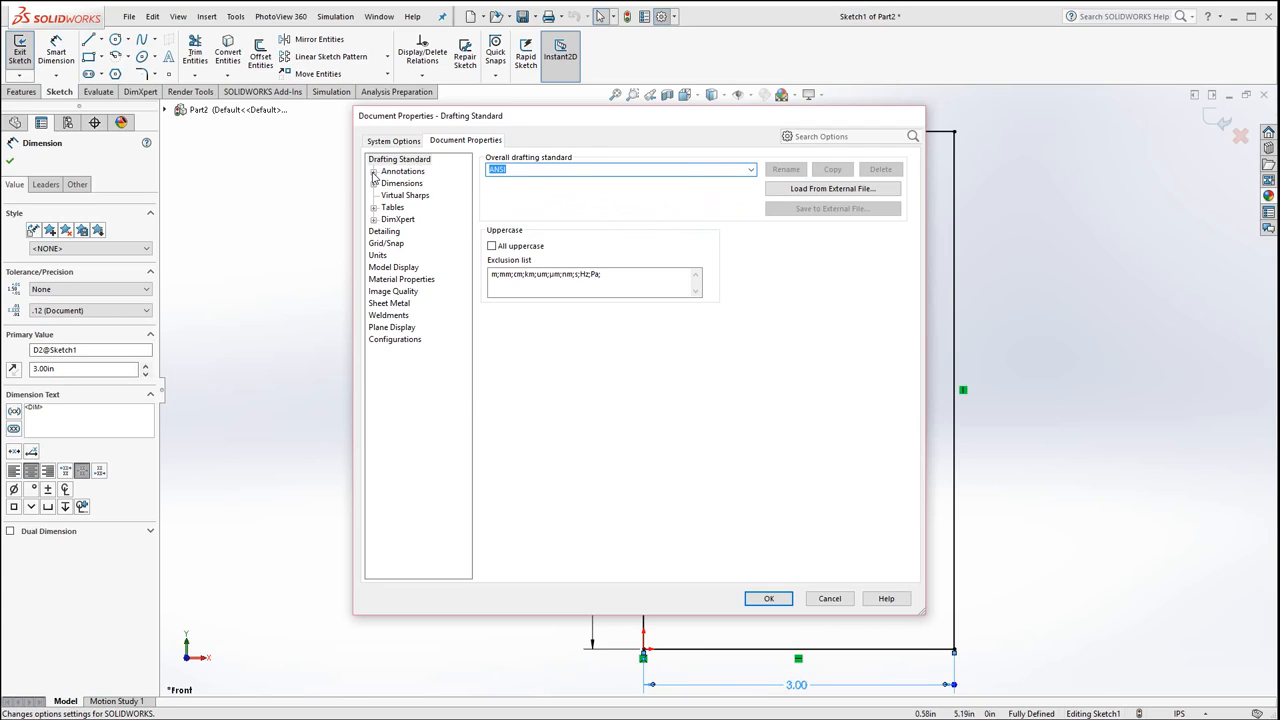
pyautogui.click(377, 257)
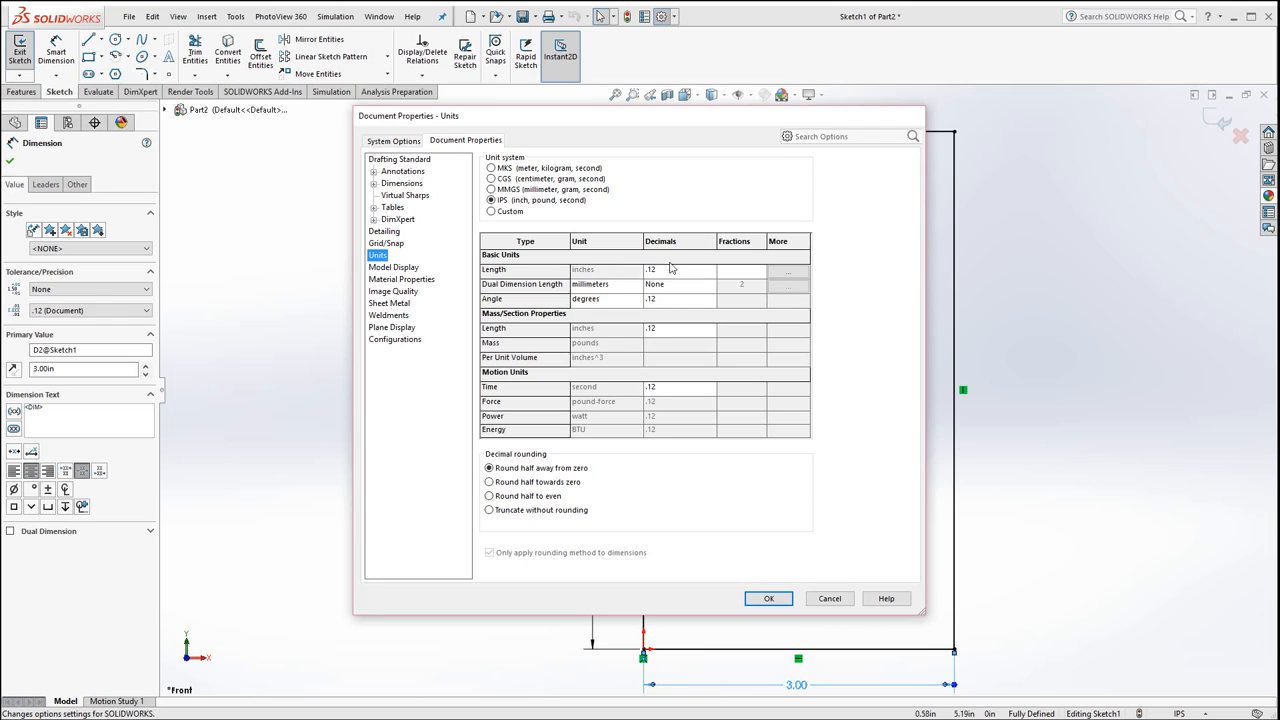
pyautogui.click(670, 276)
pyautogui.click(709, 272)
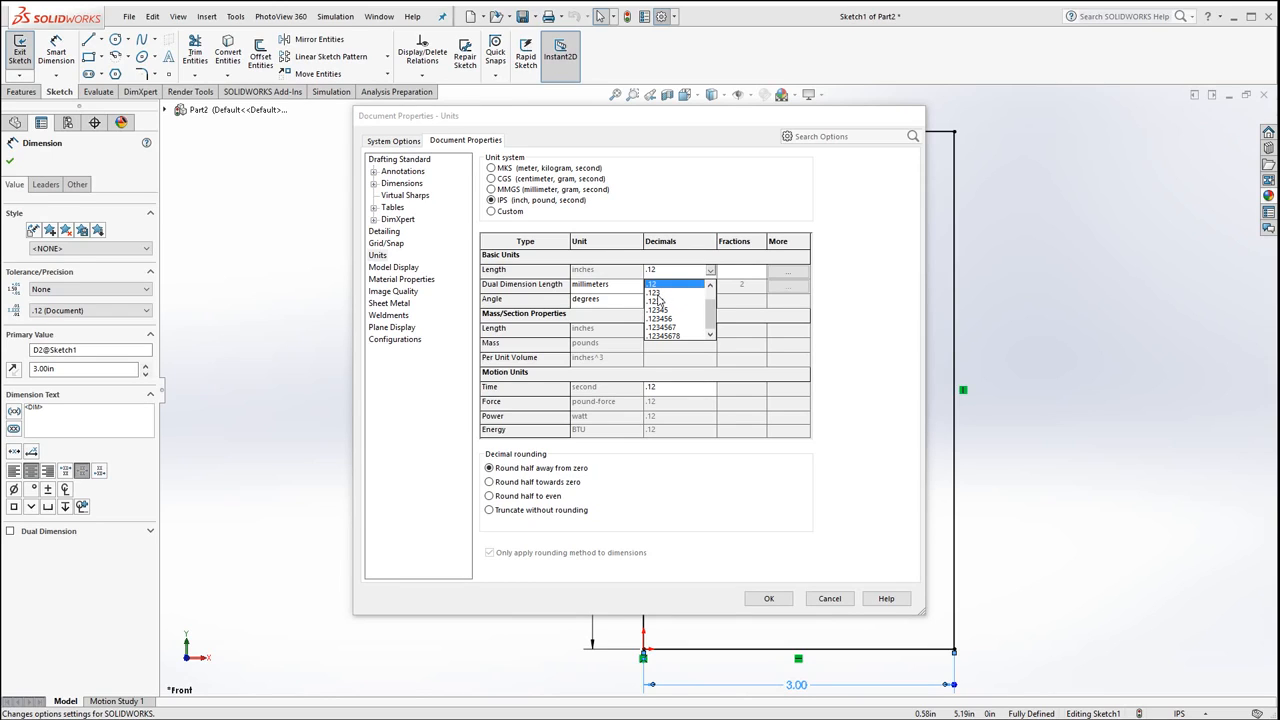
pyautogui.click(657, 293)
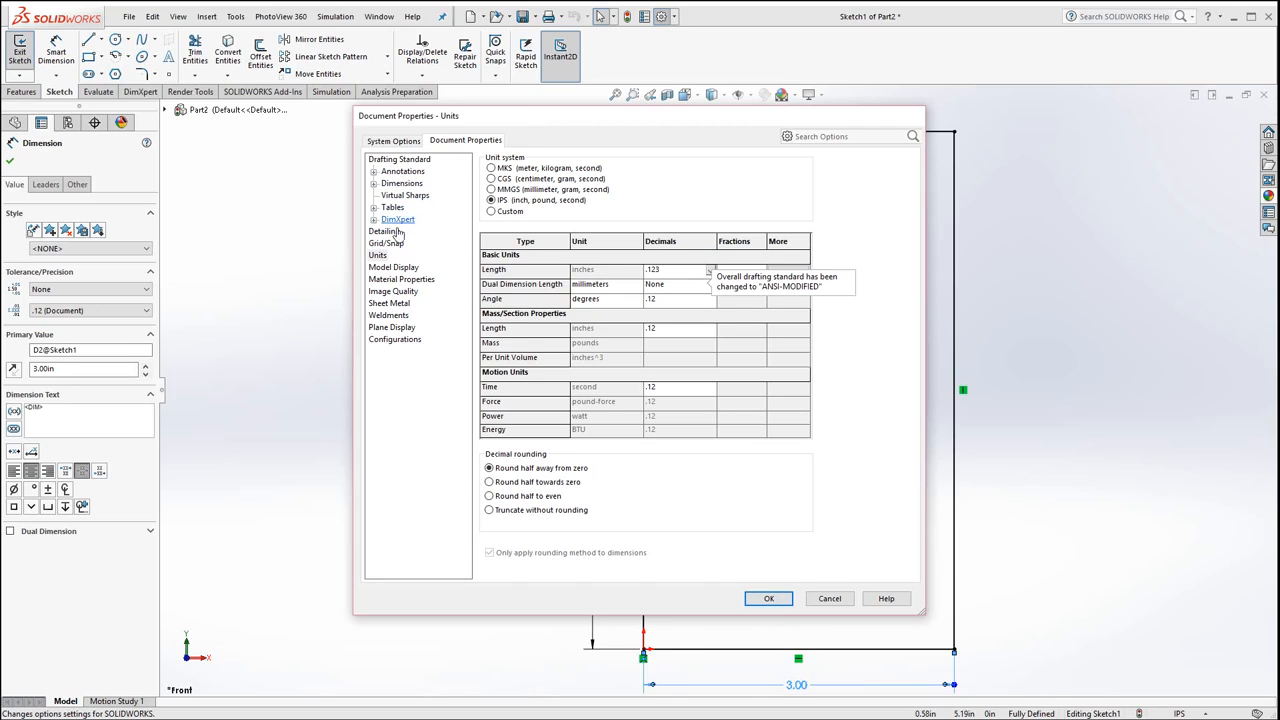
pyautogui.click(771, 600)
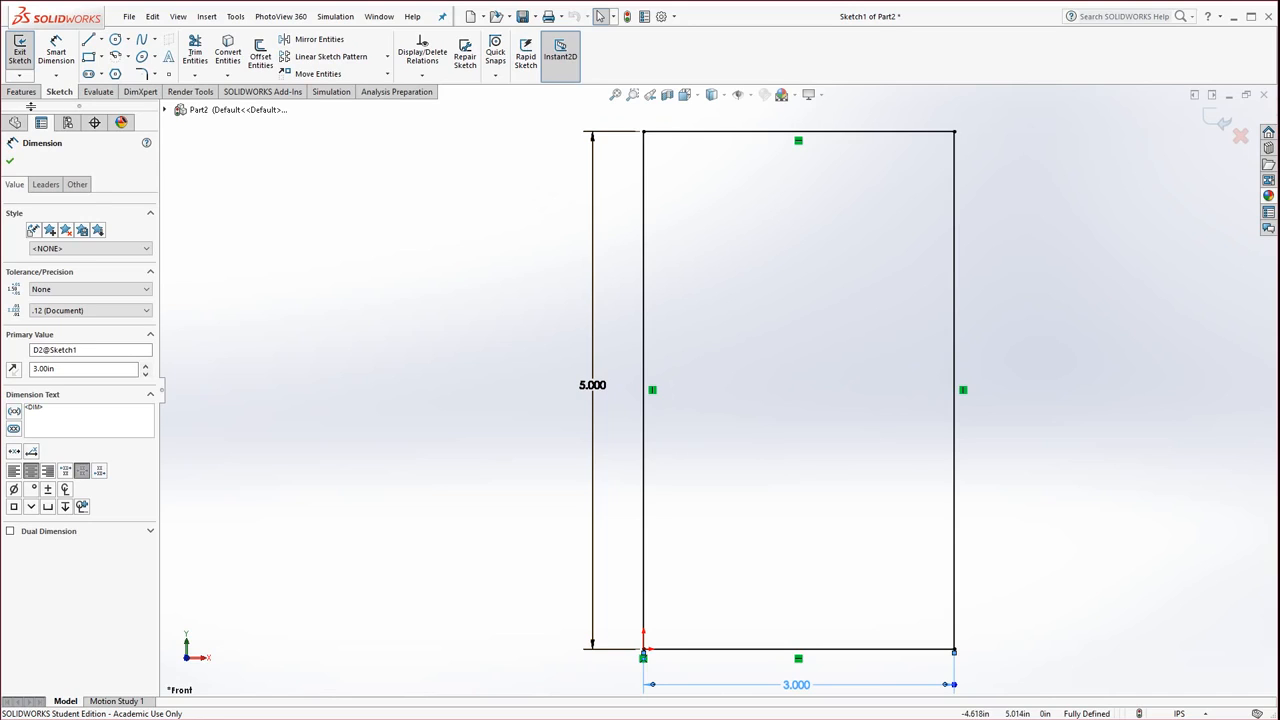
# Step: Extrude the 3 by 5 in rectangle into a solid plate with a blind depth of 0.5 in
pyautogui.click(21, 92)
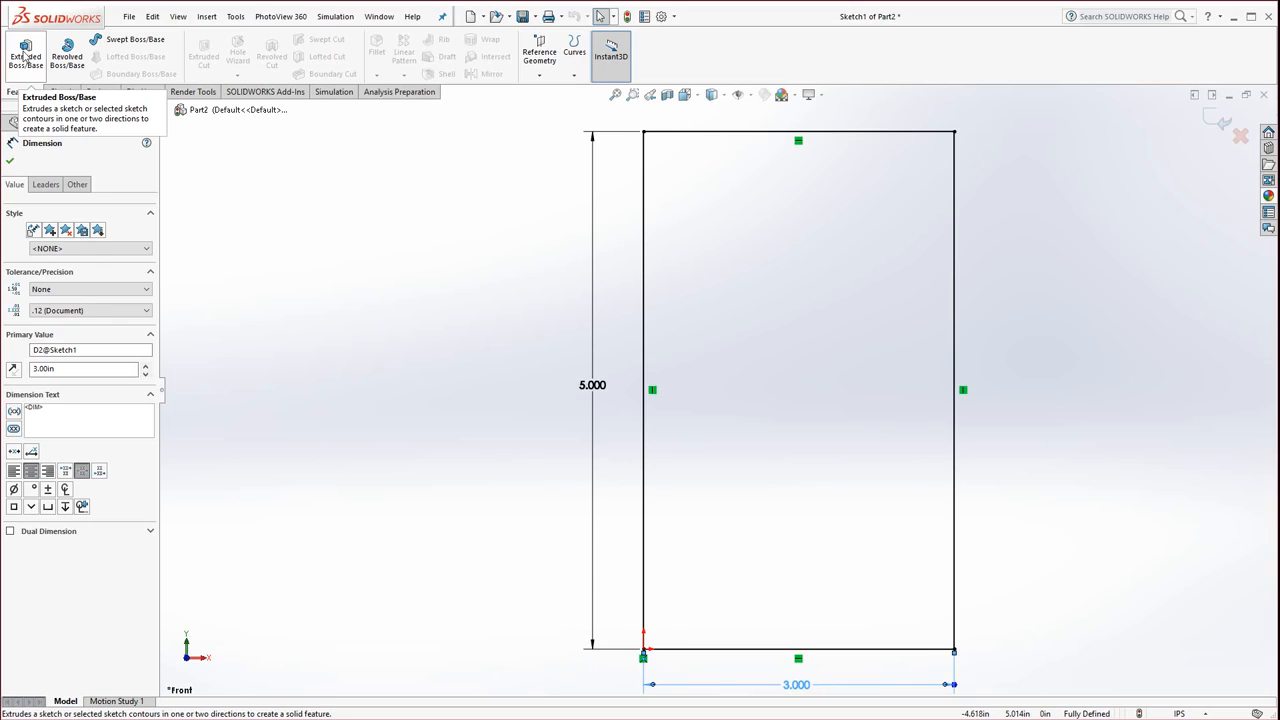
pyautogui.click(27, 61)
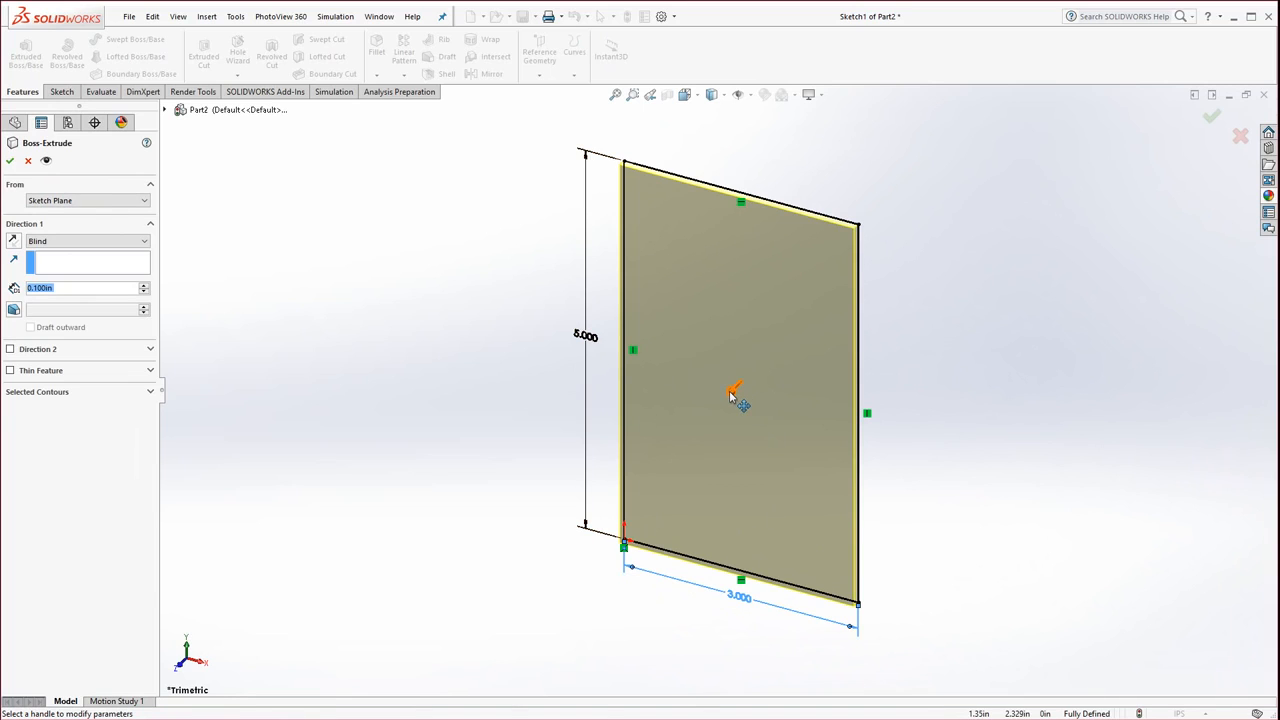
pyautogui.moveTo(735, 390)
pyautogui.mouseDown()
pyautogui.moveTo(682, 450)
pyautogui.moveTo(728, 391)
pyautogui.moveTo(689, 432)
pyautogui.moveTo(703, 406)
pyautogui.moveTo(690, 428)
pyautogui.moveTo(694, 416)
pyautogui.moveTo(727, 418)
pyautogui.moveTo(700, 422)
pyautogui.mouseUp()
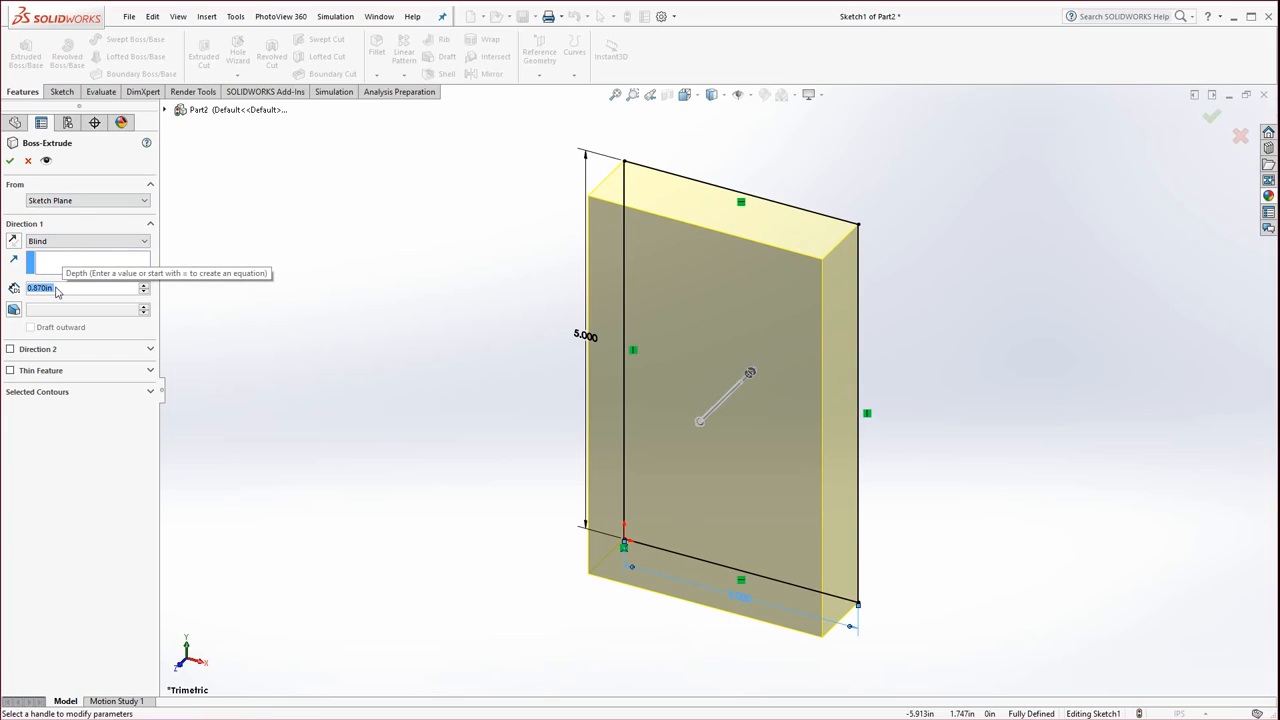
pyautogui.write('5')
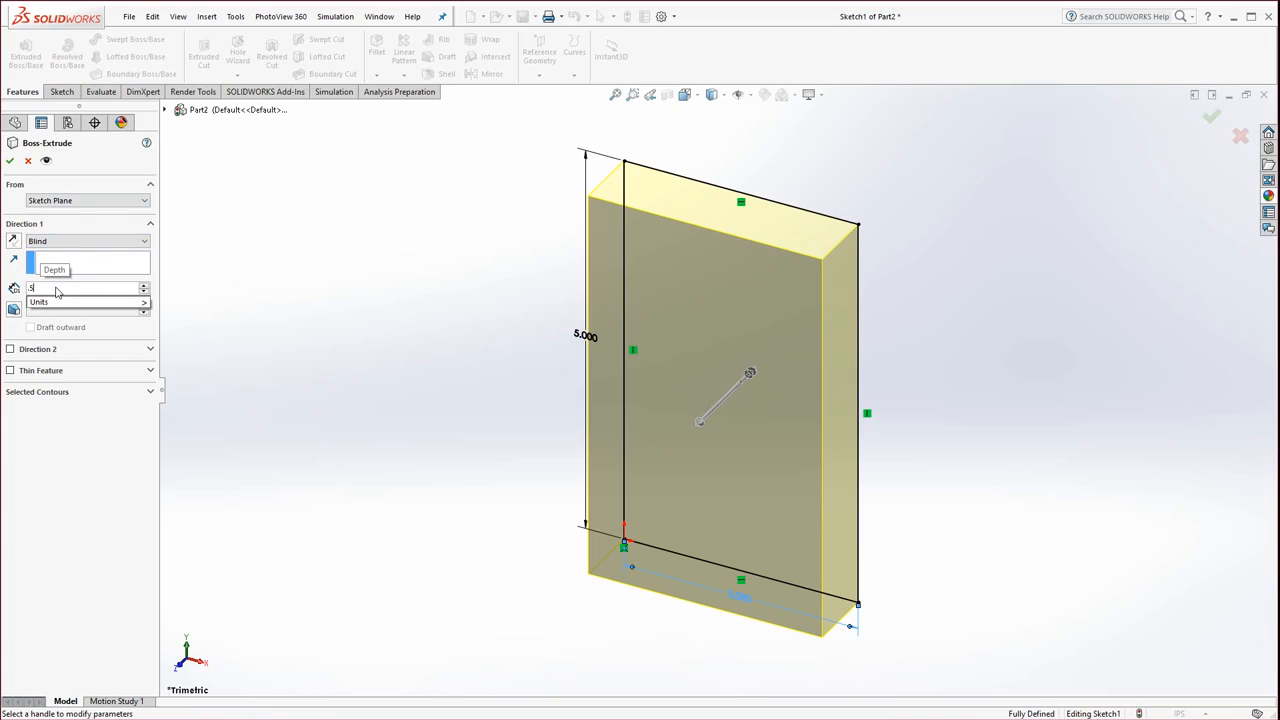
pyautogui.press('Return')
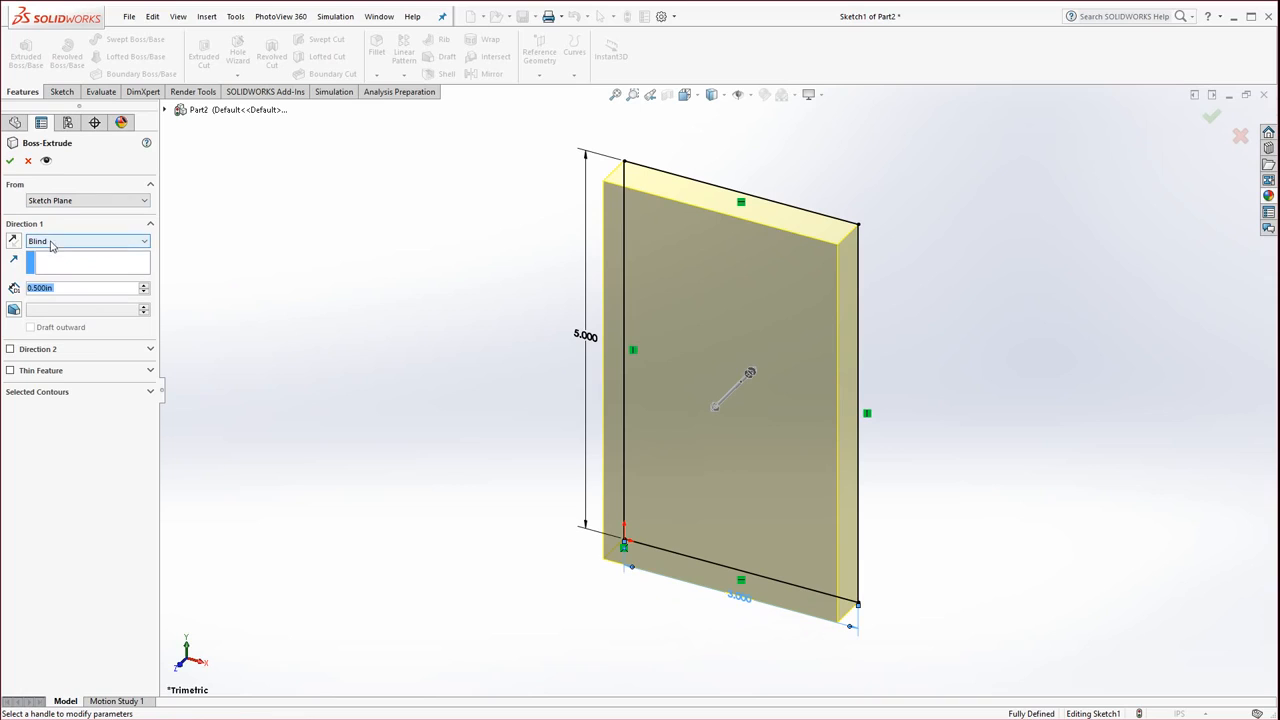
pyautogui.click(70, 241)
pyautogui.click(70, 243)
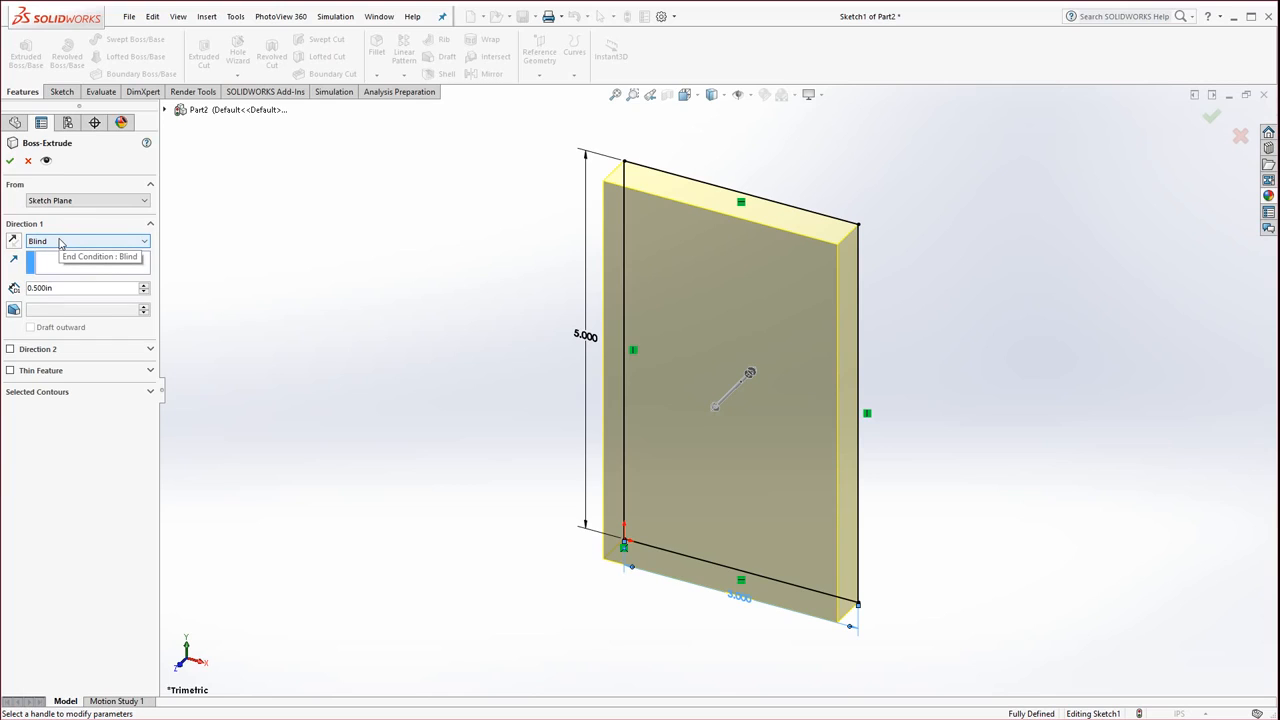
pyautogui.click(9, 164)
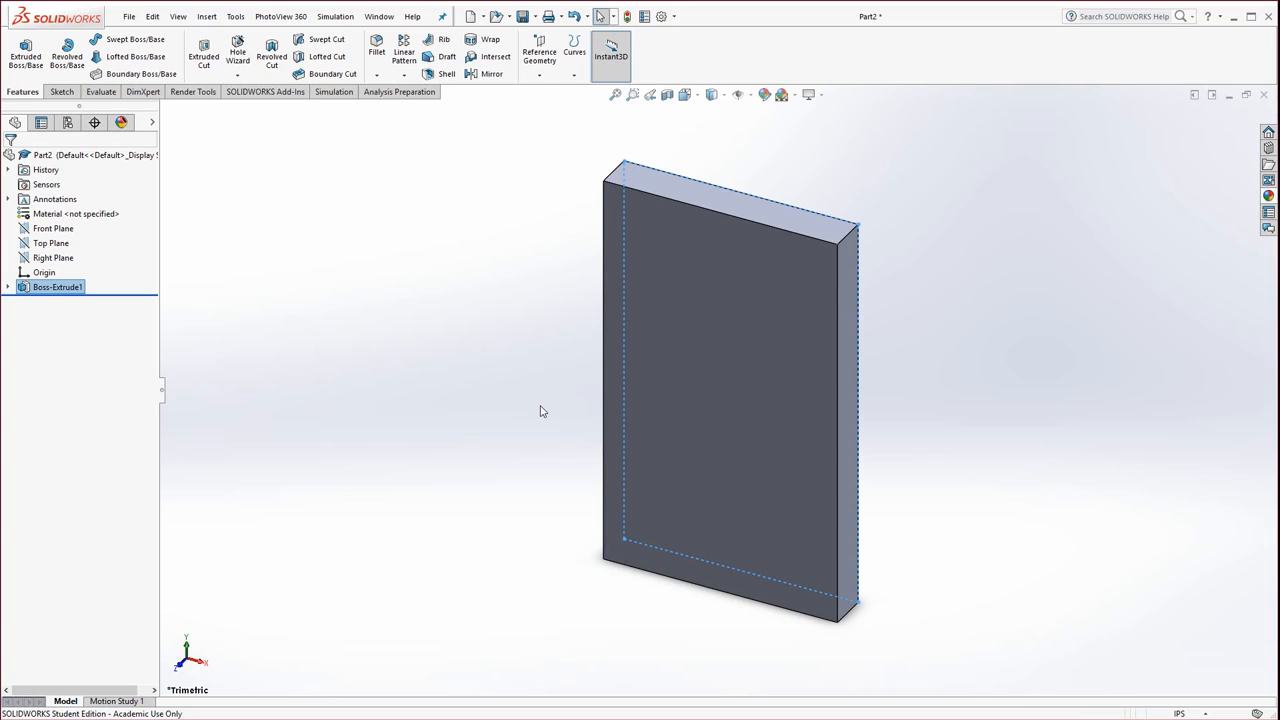
# Step: Rotate the plate in small increments sideways and up and down to examine it from different angles
pyautogui.press('Left')
pyautogui.press('Left')
pyautogui.press('Left')
pyautogui.press('Right')
pyautogui.press('Right')
pyautogui.press('Right')
pyautogui.press('Right')
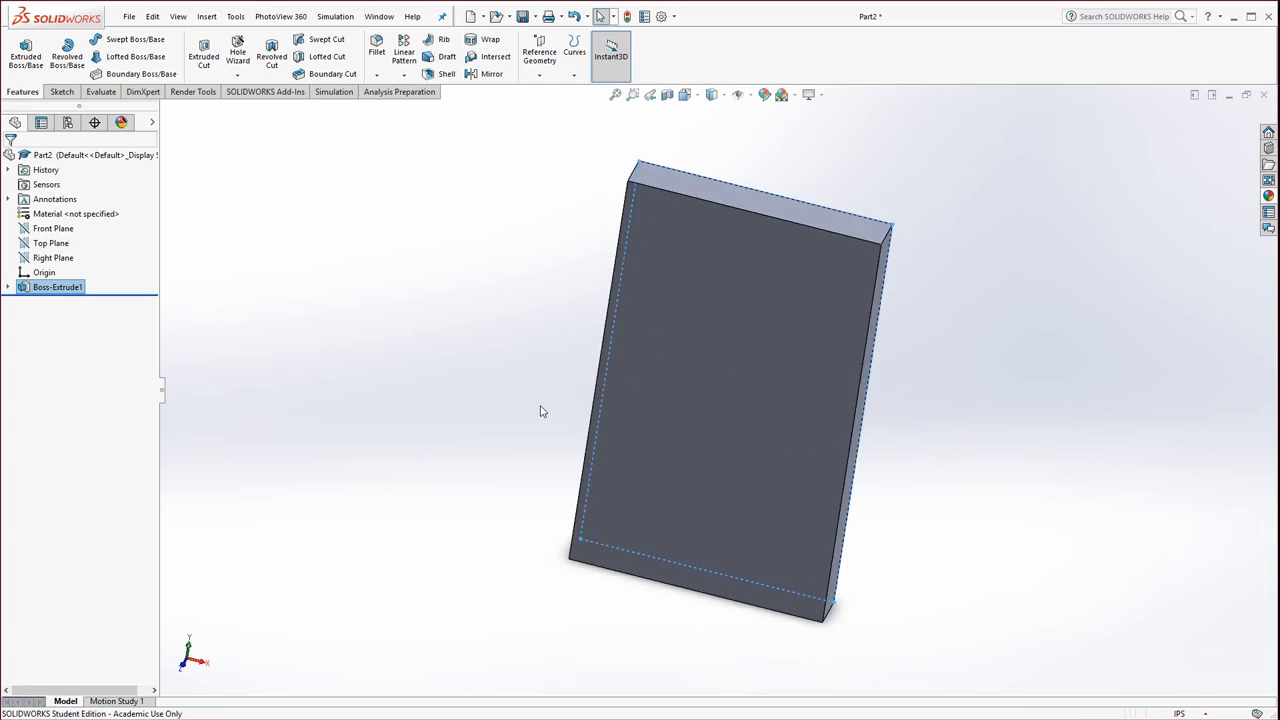
pyautogui.press('Up')
pyautogui.press('Up')
pyautogui.press('Down')
pyautogui.press('Down')
# Step: Pan the view of the plate horizontally and vertically in small increments
pyautogui.hotkey('ctrl', 'Left')
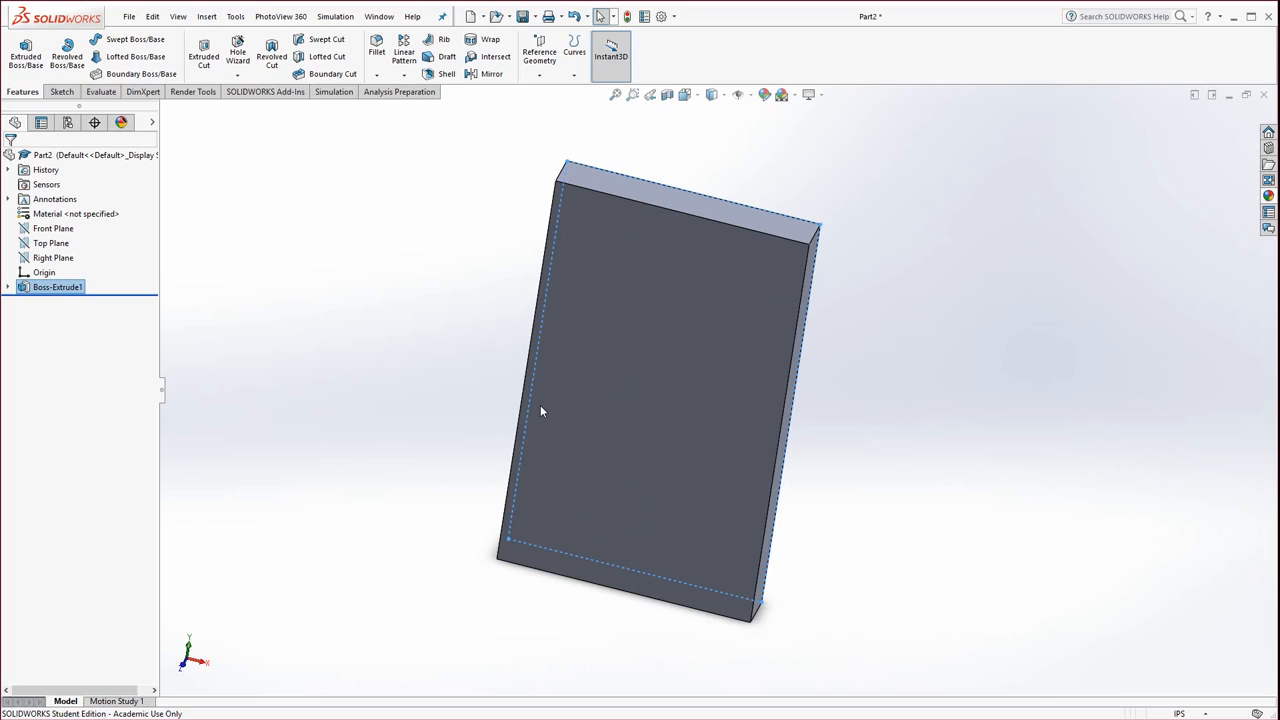
pyautogui.hotkey('ctrl', 'Left')
pyautogui.hotkey('ctrl', 'Right')
pyautogui.hotkey('ctrl', 'Right')
pyautogui.hotkey('ctrl', 'Right')
pyautogui.hotkey('ctrl', 'Left')
pyautogui.hotkey('ctrl', 'Left')
pyautogui.hotkey('ctrl', 'Right')
pyautogui.hotkey('ctrl', 'Right')
pyautogui.hotkey('ctrl', 'Left')
pyautogui.hotkey('ctrl', 'Left')
pyautogui.hotkey('ctrl', 'Up')
pyautogui.hotkey('ctrl', 'Down')
pyautogui.hotkey('ctrl', 'Down')
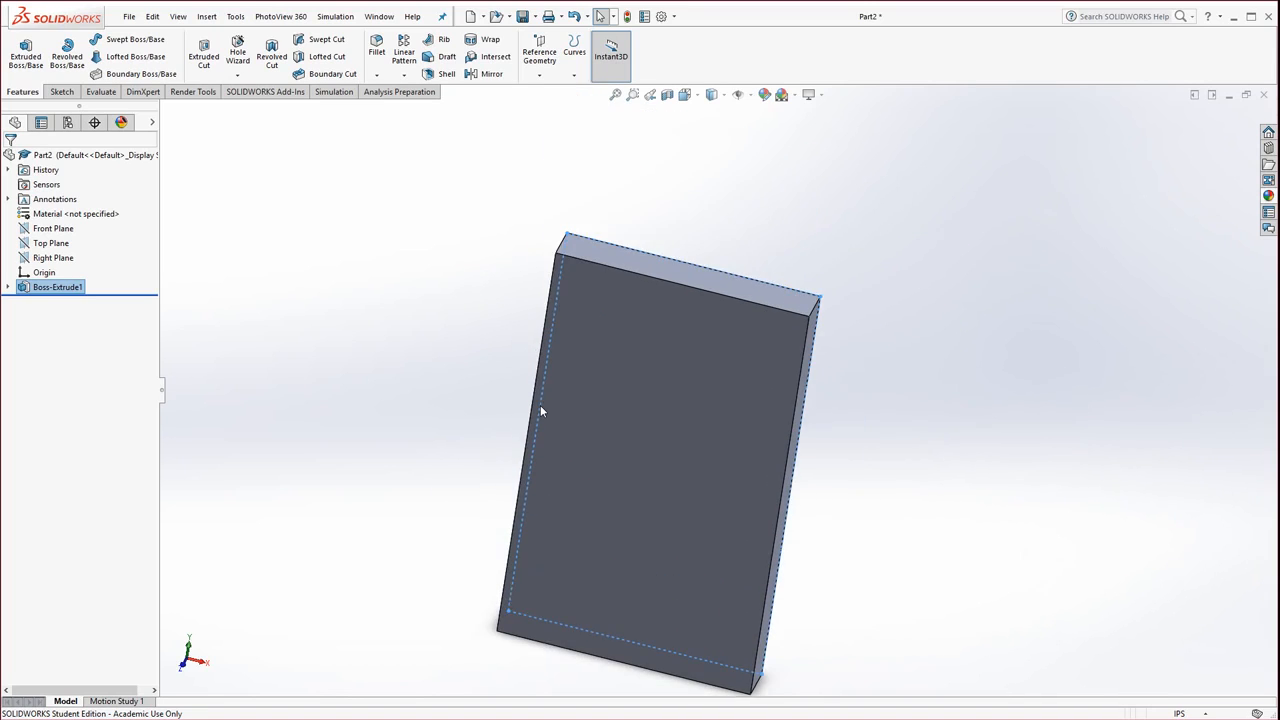
pyautogui.hotkey('ctrl', 'Up')
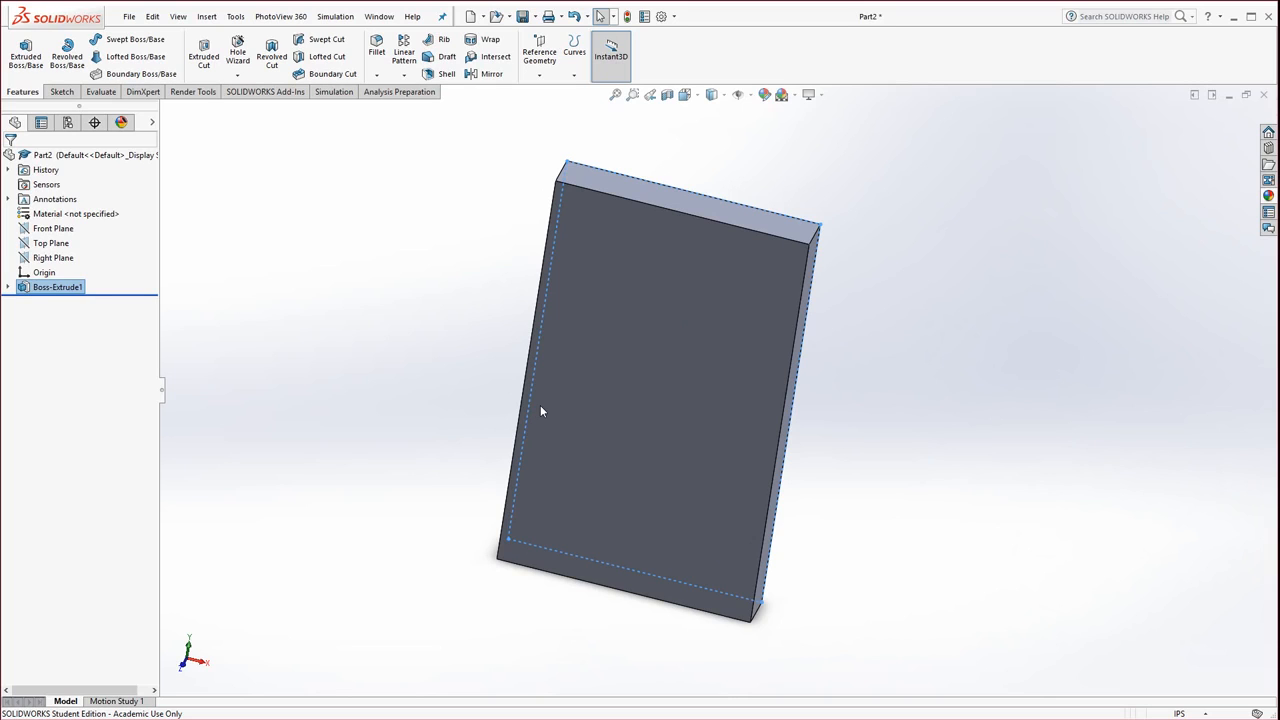
# Step: Roll the plate clockwise and counterclockwise within the view plane, ending at its unrolled orientation
pyautogui.hotkey('alt', 'Right')
pyautogui.hotkey('alt', 'Right')
pyautogui.hotkey('alt', 'Right')
pyautogui.hotkey('alt', 'Right')
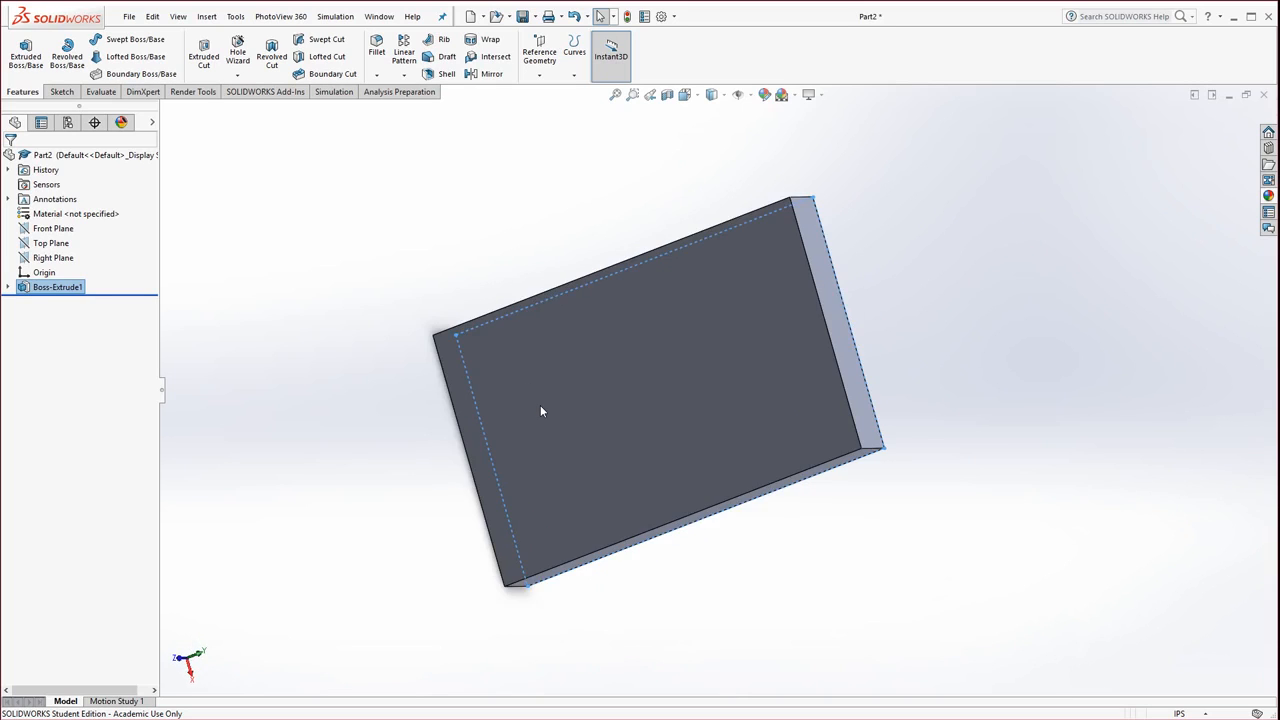
pyautogui.hotkey('alt', 'Left')
pyautogui.hotkey('alt', 'Left')
pyautogui.hotkey('alt', 'Left')
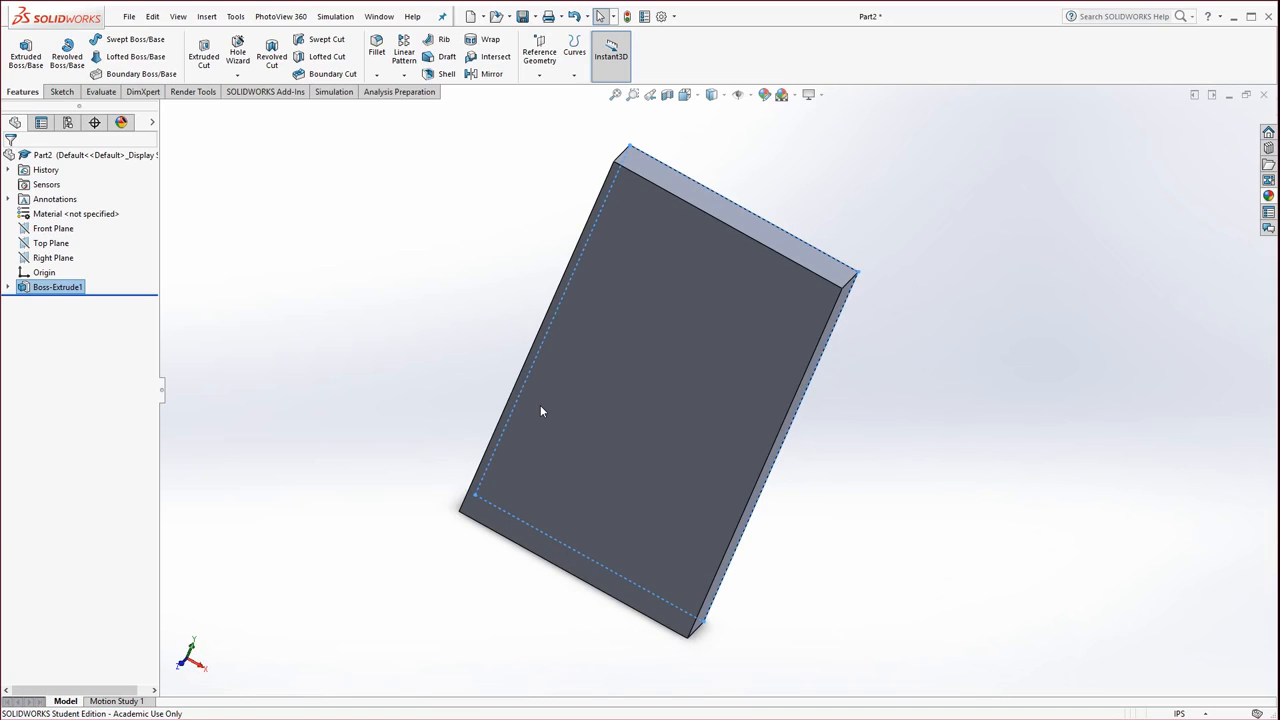
pyautogui.hotkey('alt', 'Right')
pyautogui.hotkey('alt', 'Right')
pyautogui.hotkey('alt', 'Left')
pyautogui.hotkey('alt', 'Left')
pyautogui.hotkey('alt', 'Left')
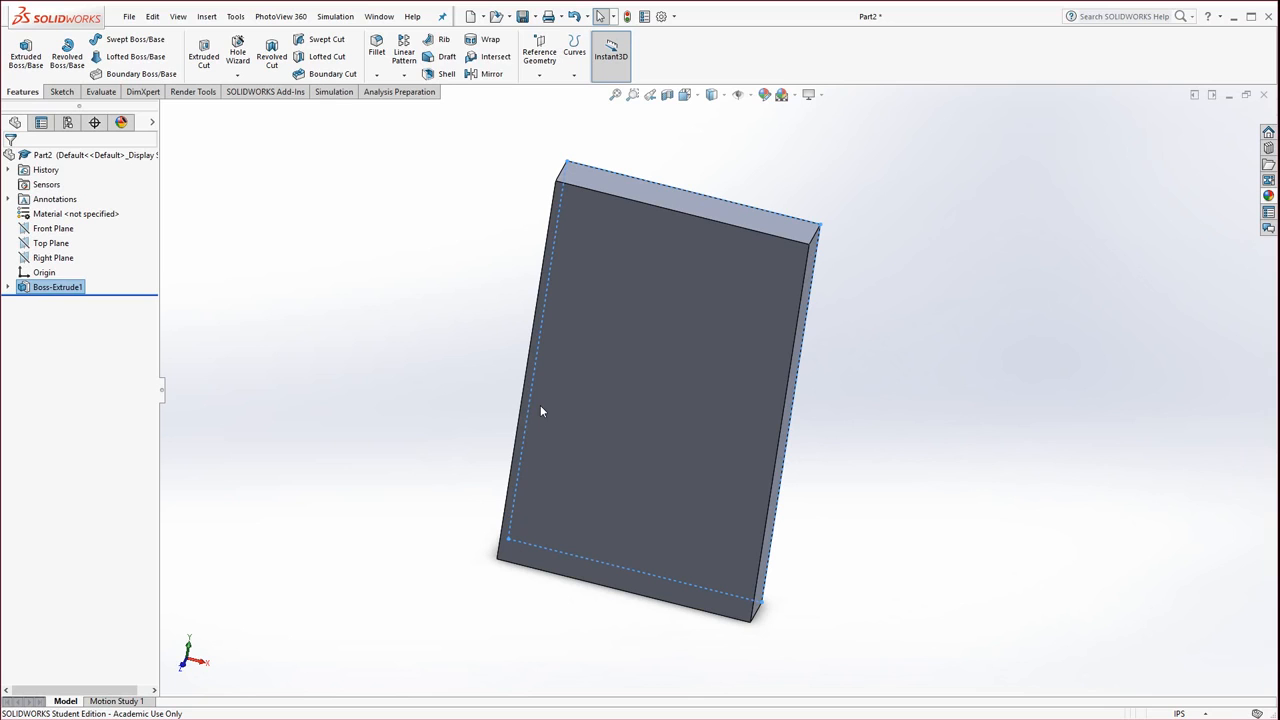
# Step: Turn the plate sideways through a full revolution in 90-degree increments to view each side
pyautogui.hotkey('shift', 'Left')
pyautogui.hotkey('shift', 'Left')
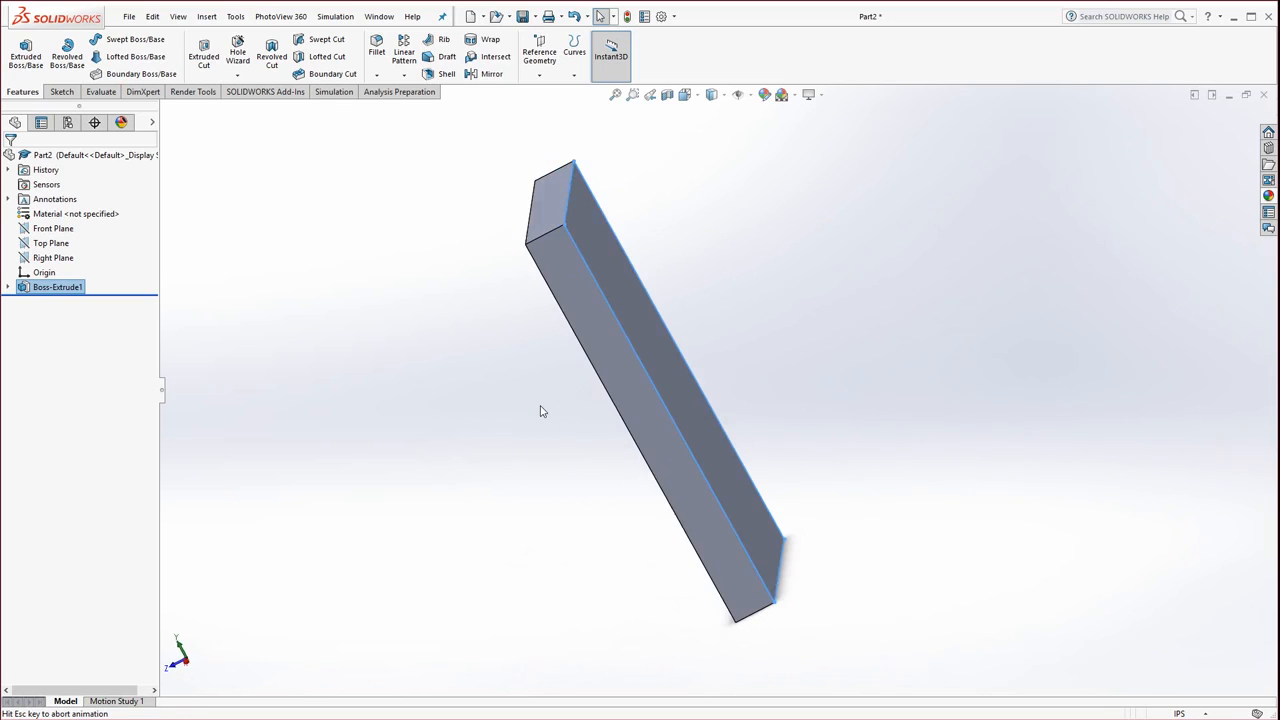
pyautogui.hotkey('shift', 'Left')
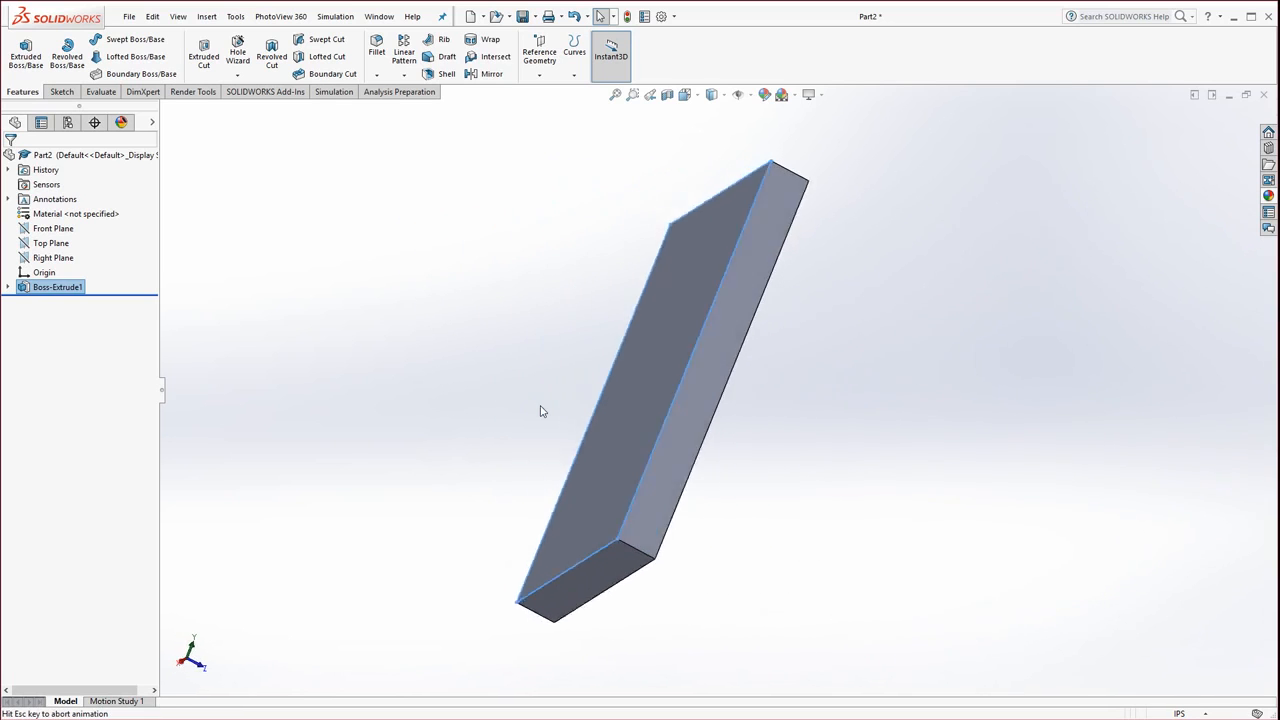
pyautogui.hotkey('shift', 'Left')
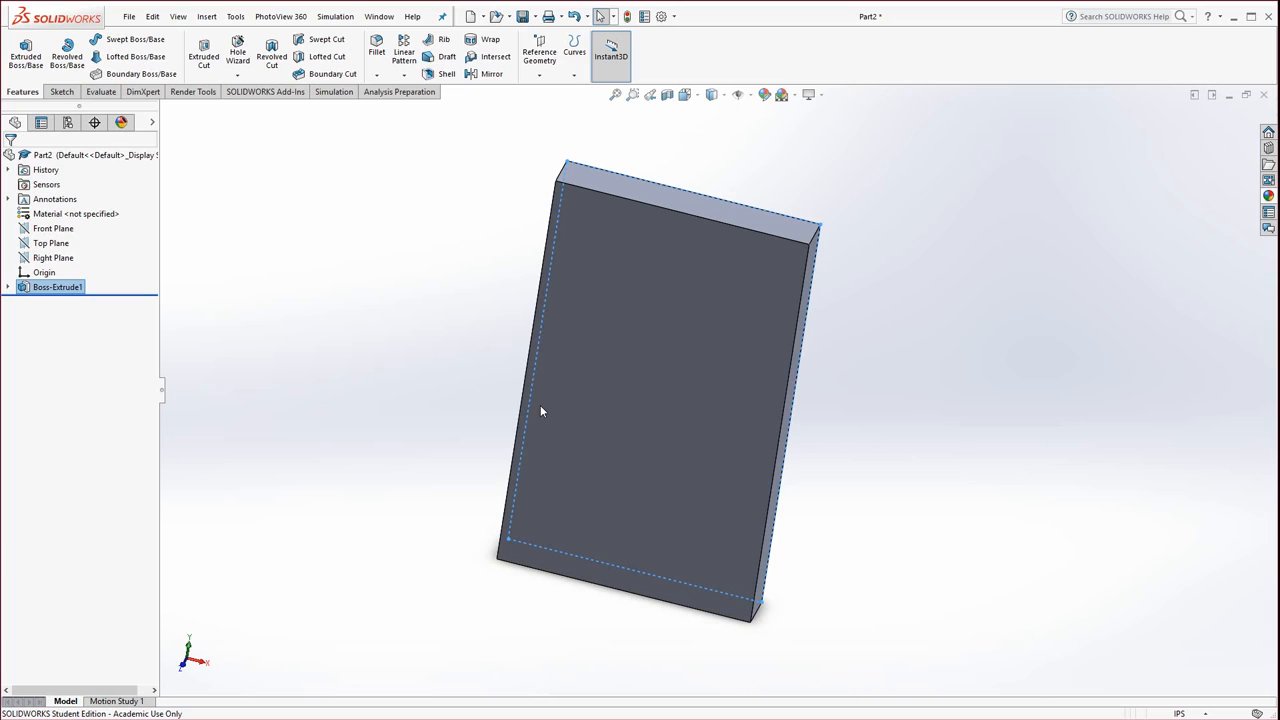
# Step: Use the view selector cube to show the plate in the isometric view and in the left view
pyautogui.press('space')
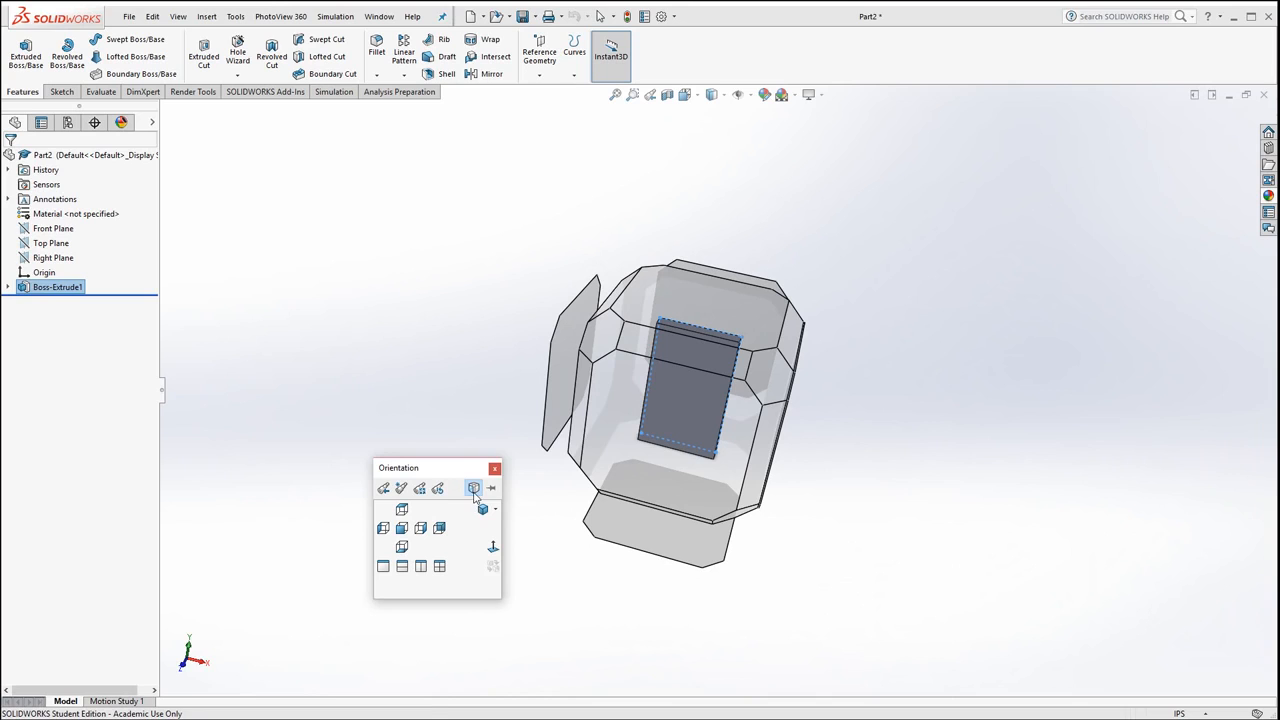
pyautogui.click(474, 489)
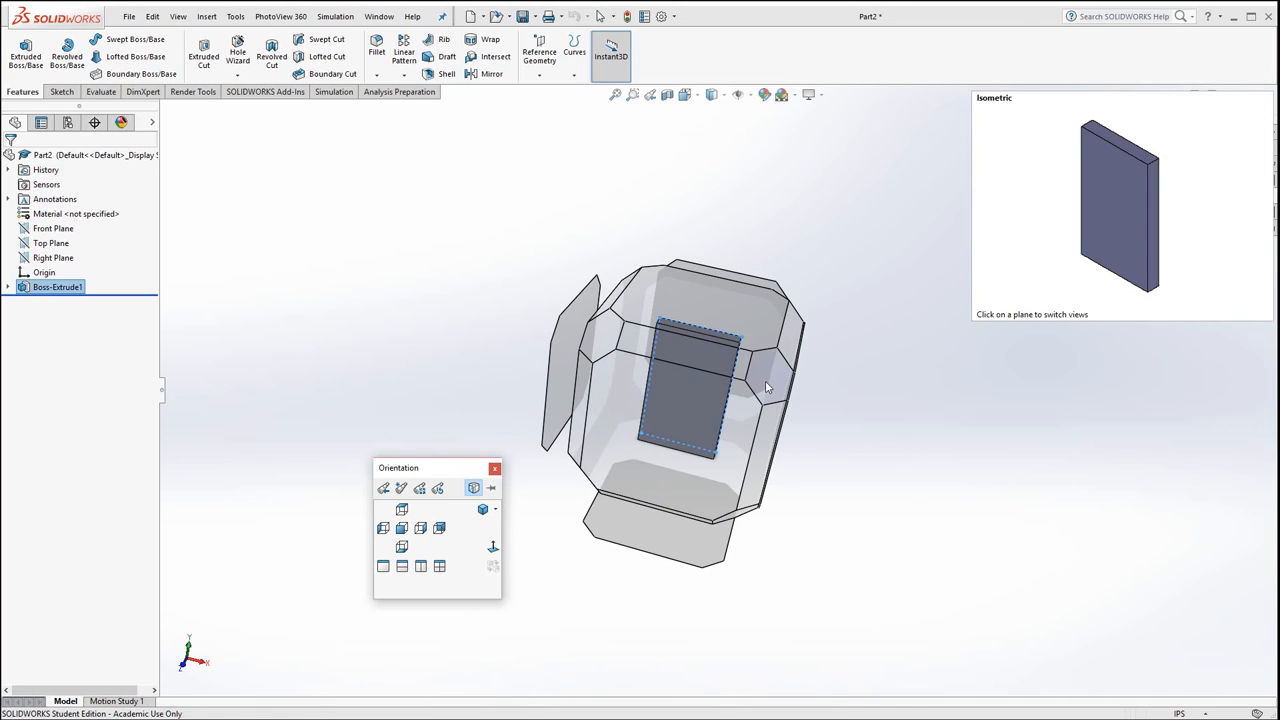
pyautogui.click(766, 387)
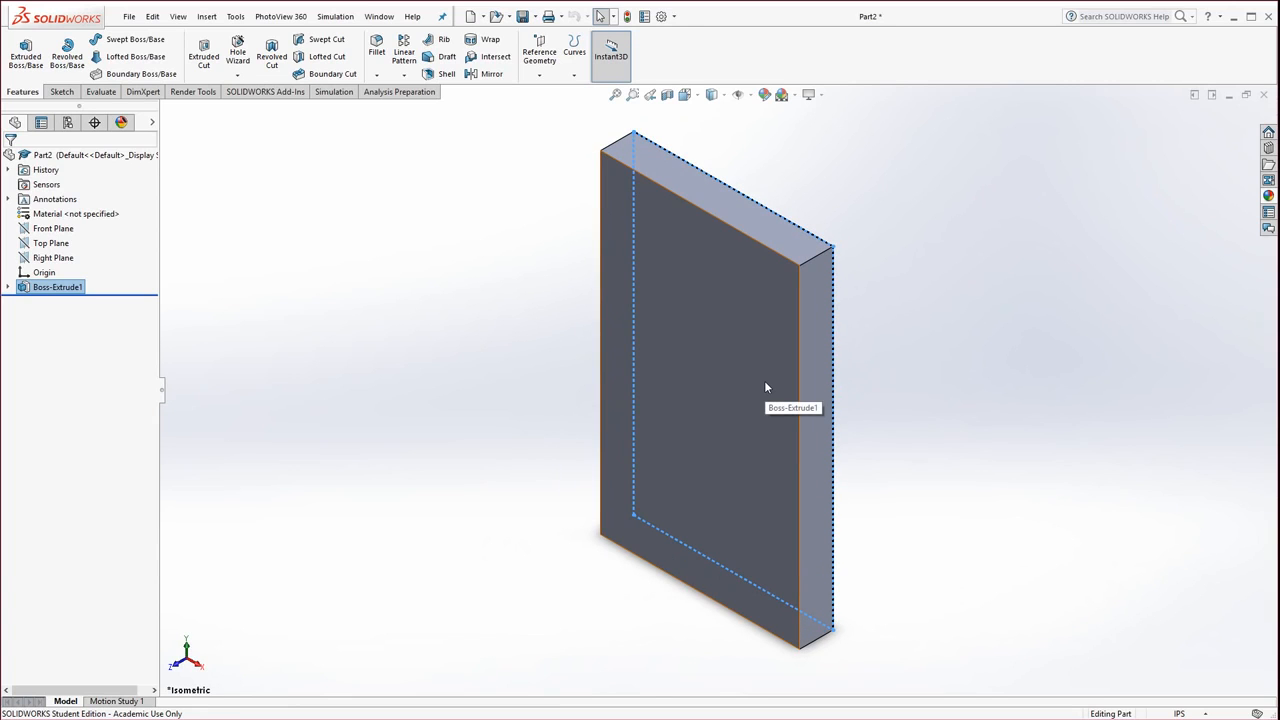
pyautogui.press('space')
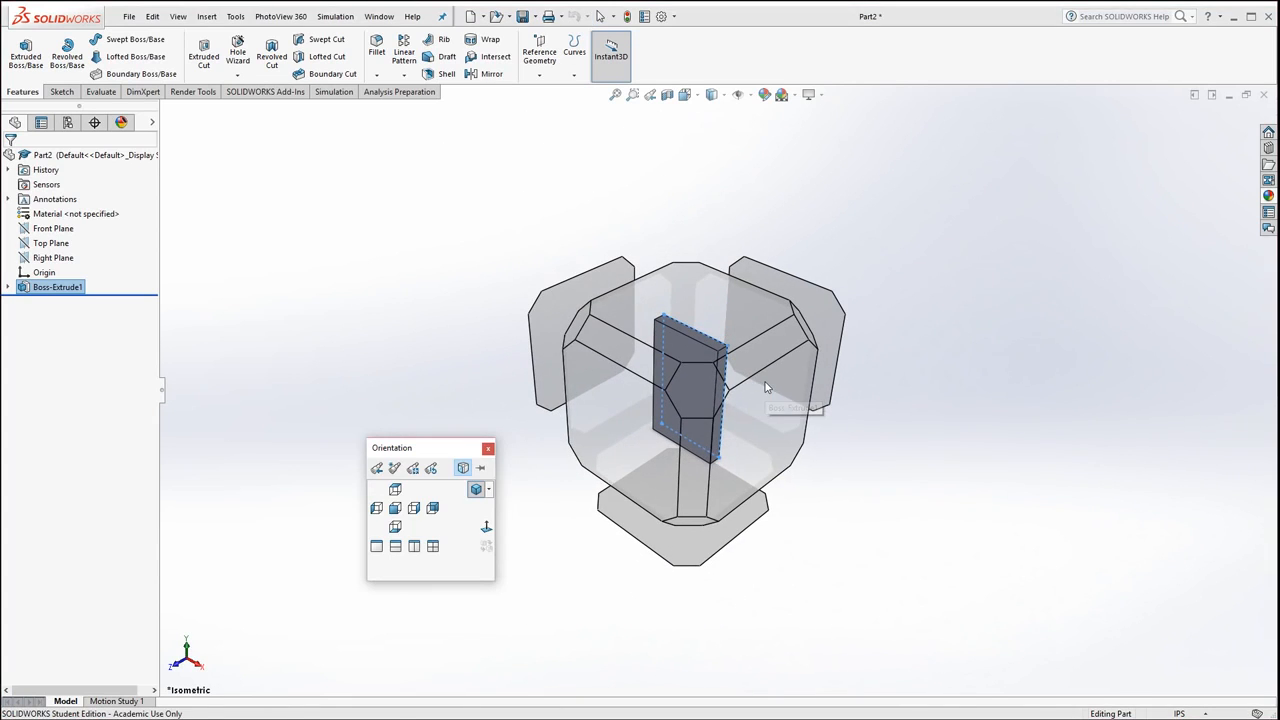
pyautogui.click(560, 321)
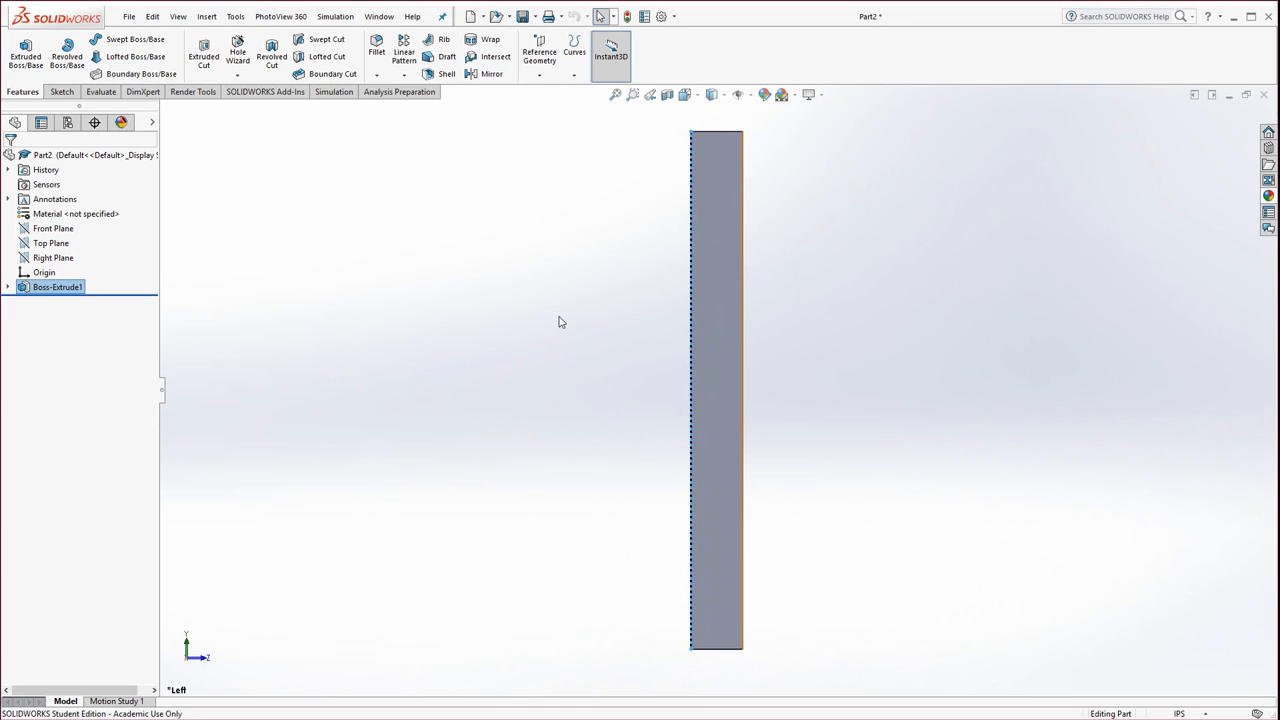
# Step: Split the viewport into two horizontal views of the plate and into four views
pyautogui.press('space')
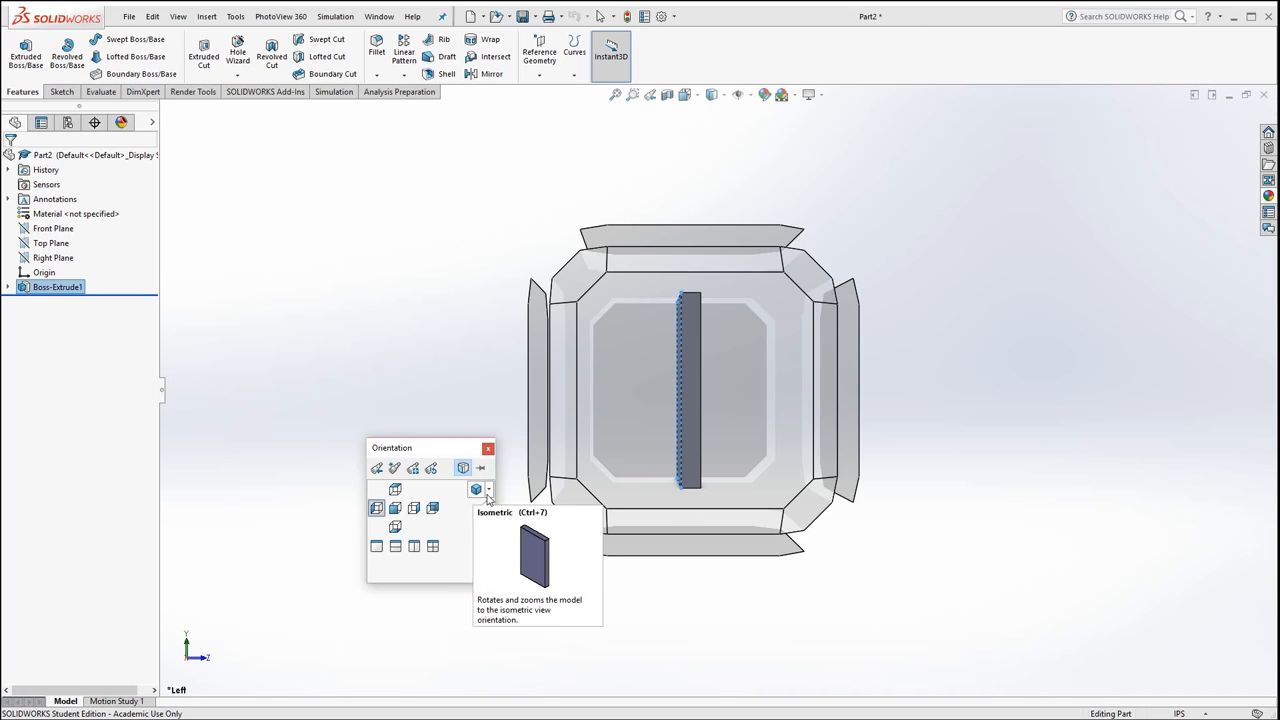
pyautogui.click(489, 492)
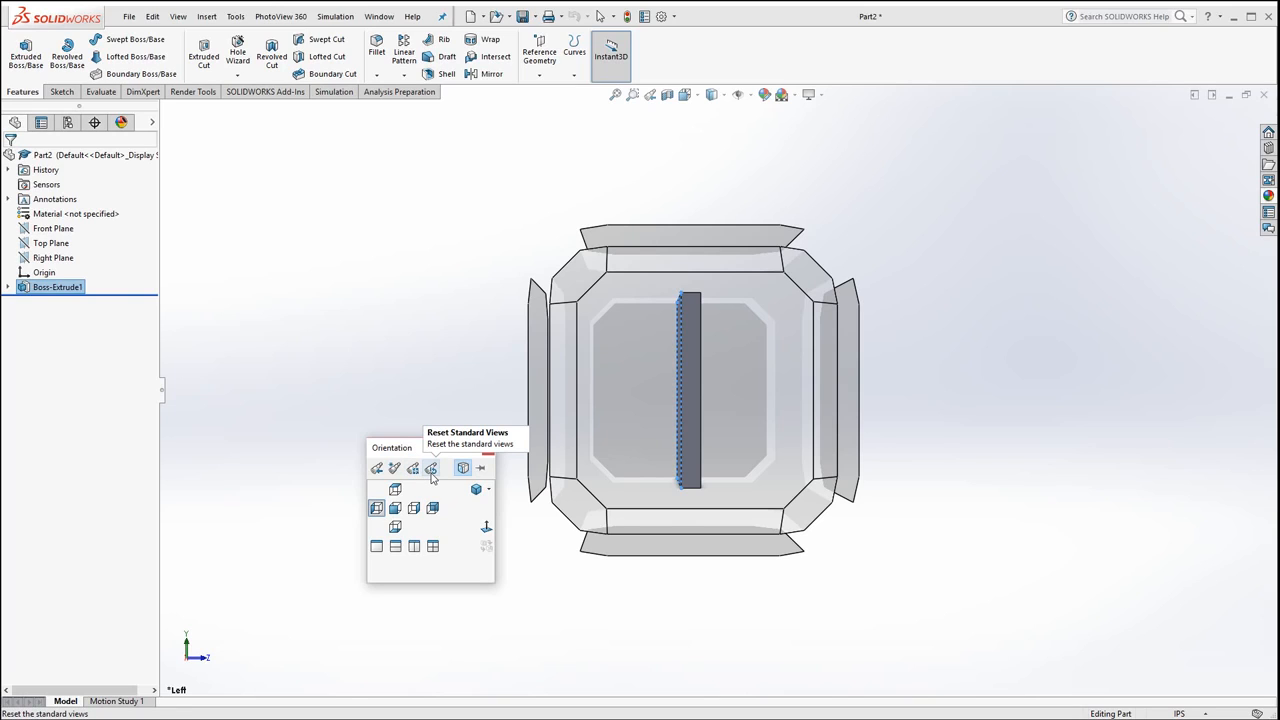
pyautogui.click(395, 547)
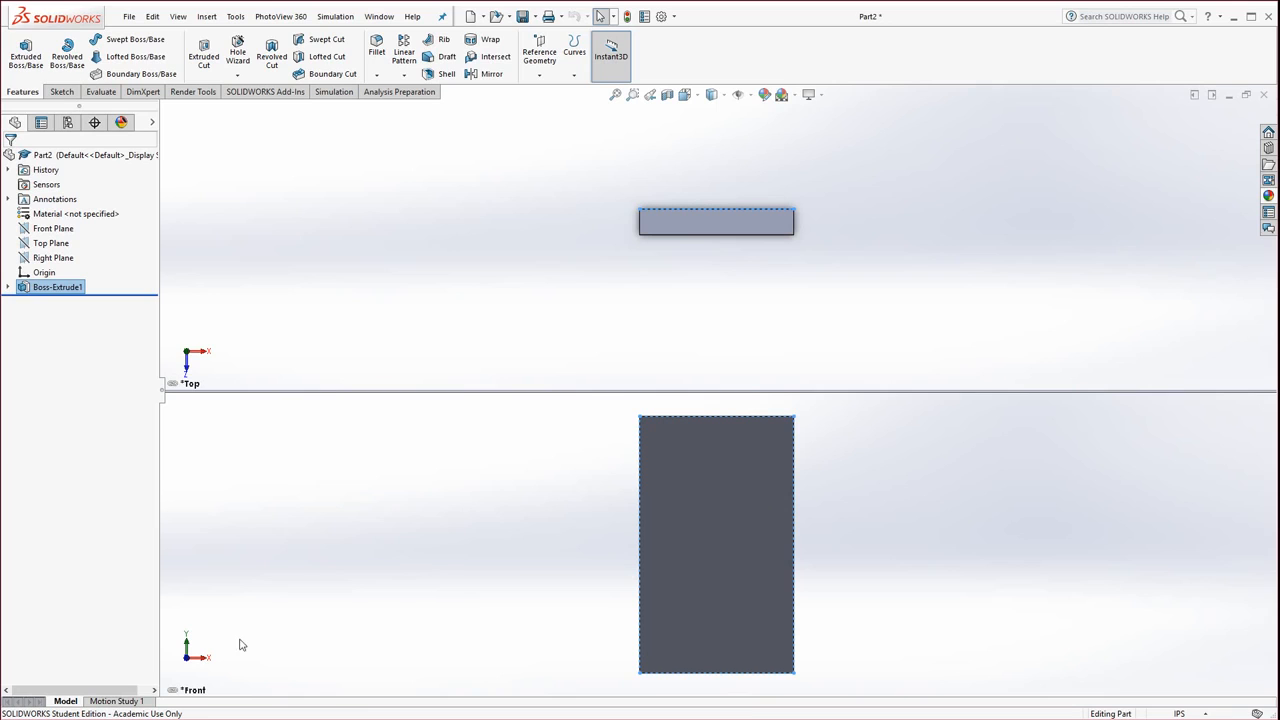
pyautogui.press('space')
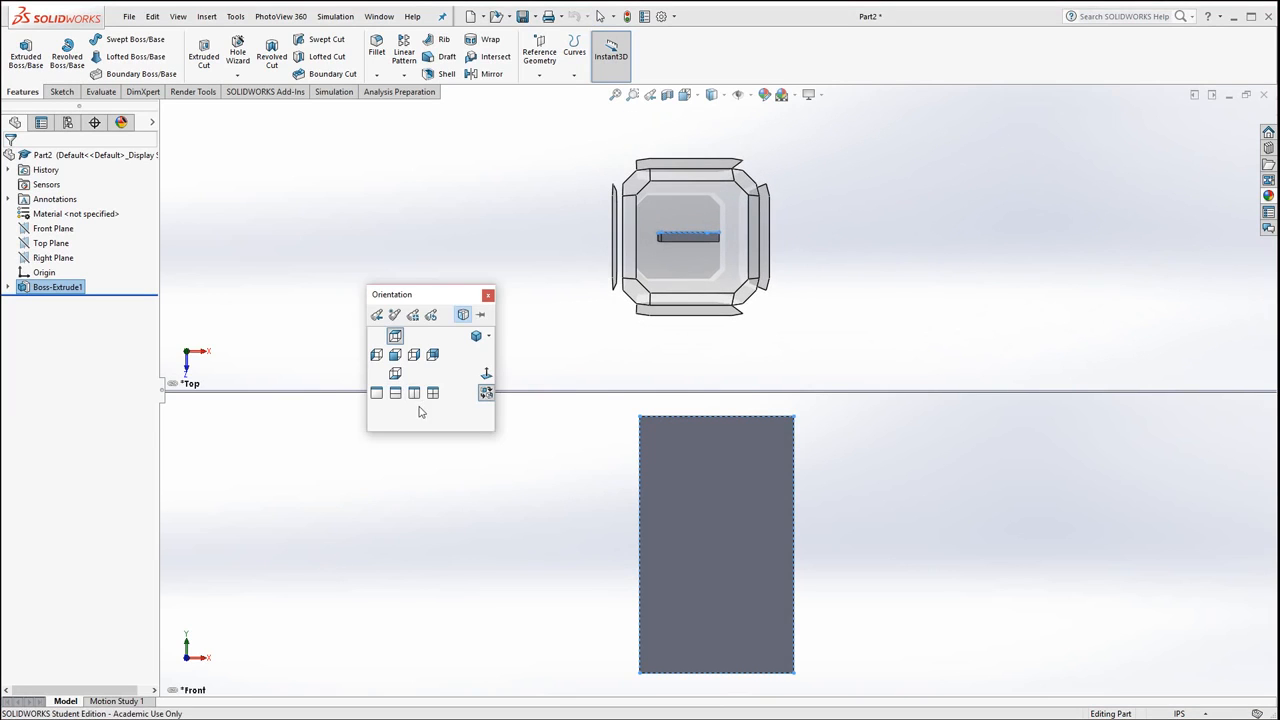
pyautogui.click(433, 394)
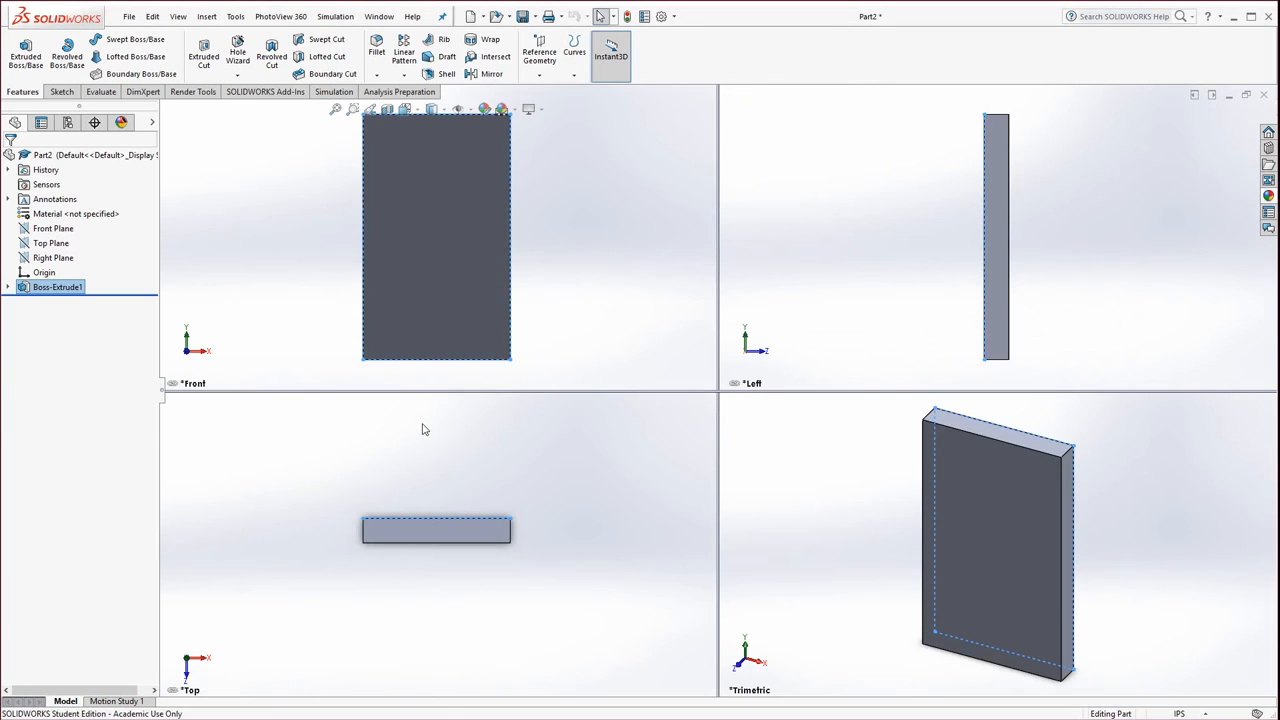
# Step: Move the Orientation dialog over the graphics area and return the viewport to a single view
pyautogui.press('space')
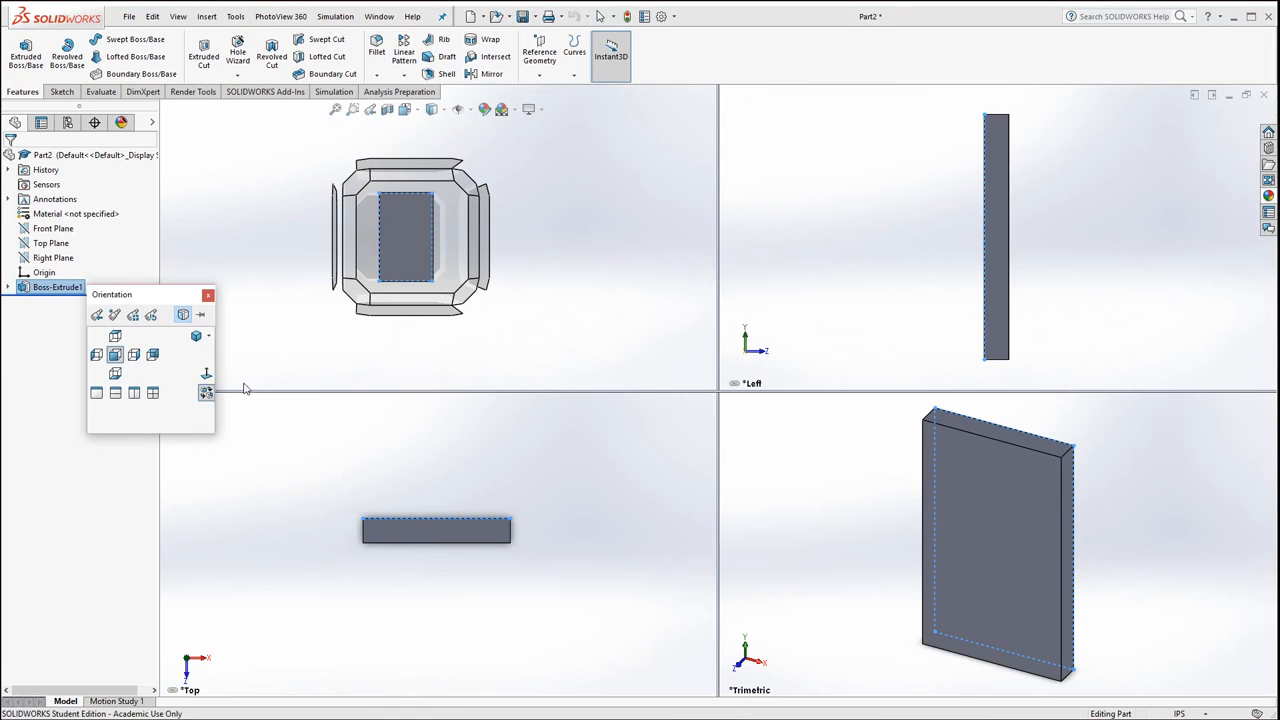
pyautogui.moveTo(137, 290); pyautogui.dragTo(605, 458)
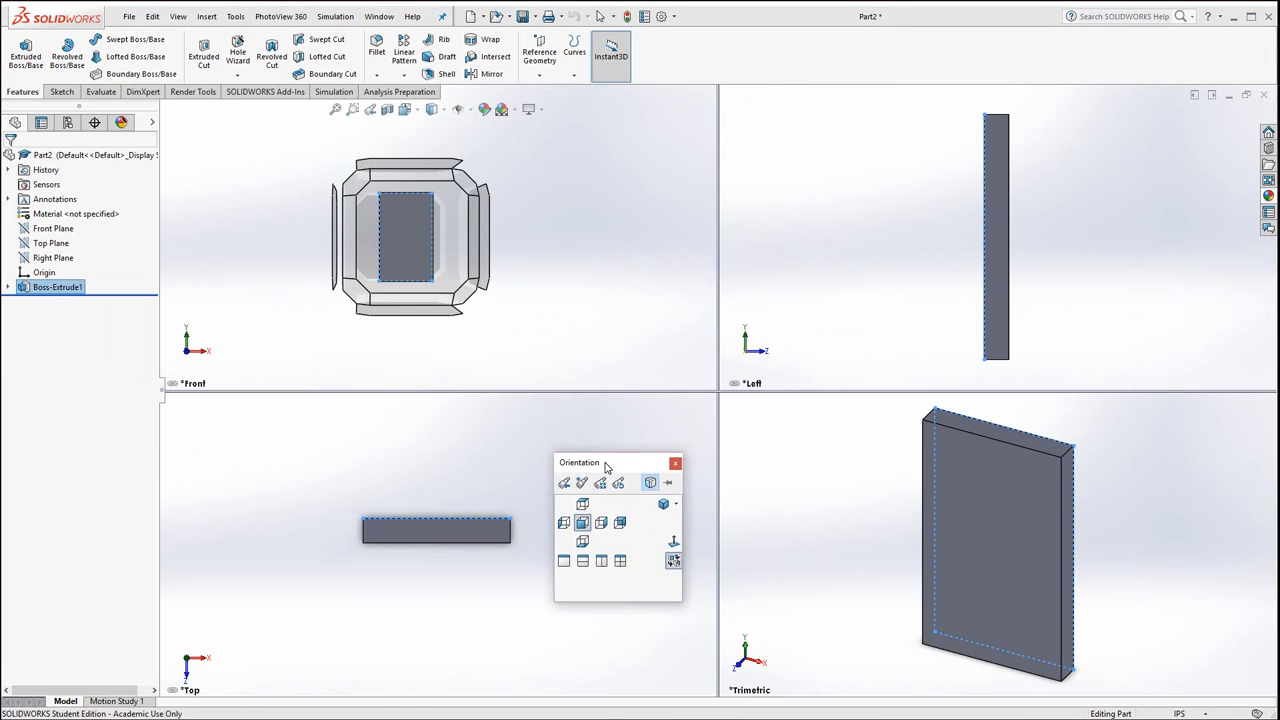
pyautogui.click(666, 484)
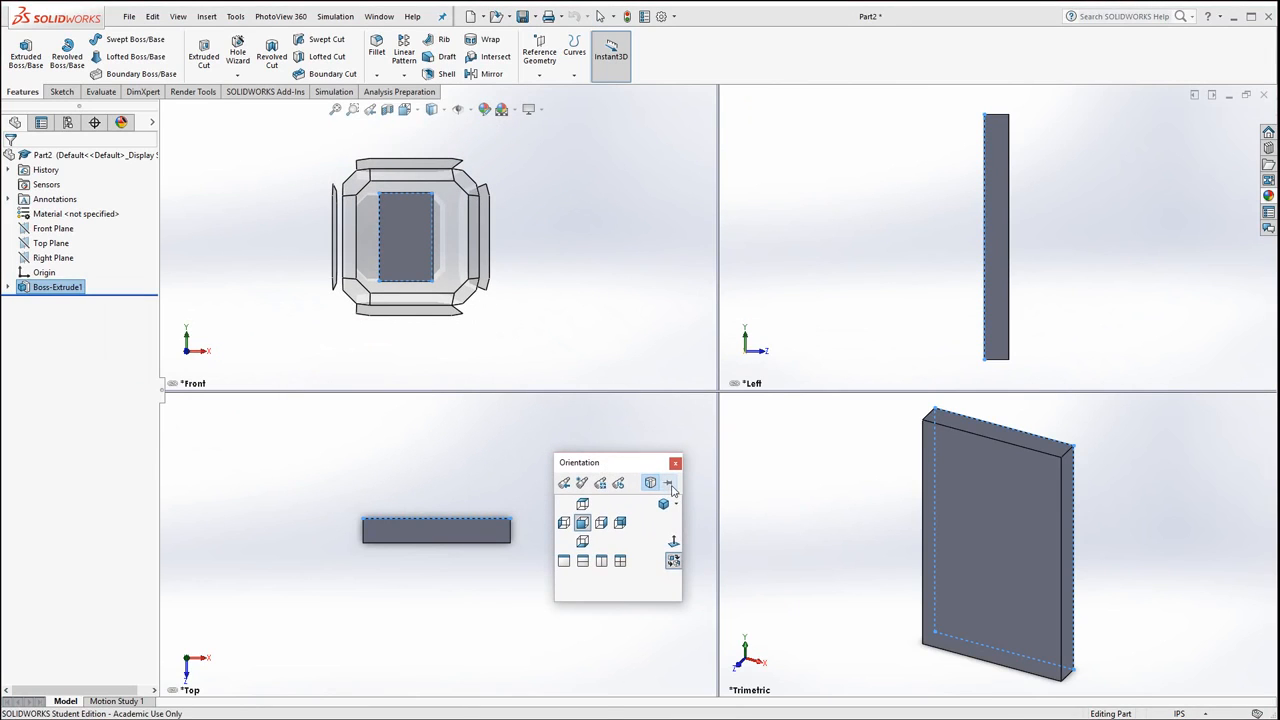
pyautogui.moveTo(638, 465)
pyautogui.mouseDown()
pyautogui.moveTo(750, 437)
pyautogui.moveTo(626, 444)
pyautogui.mouseUp()
pyautogui.click(655, 460)
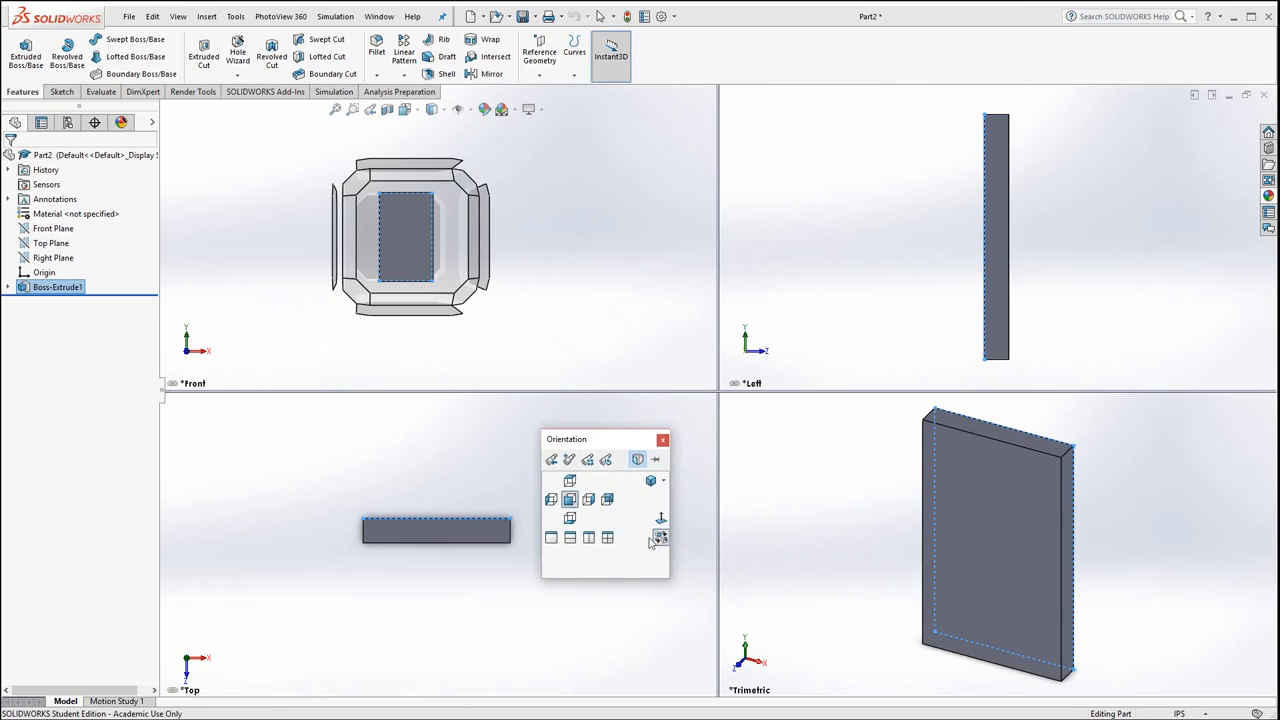
pyautogui.click(550, 540)
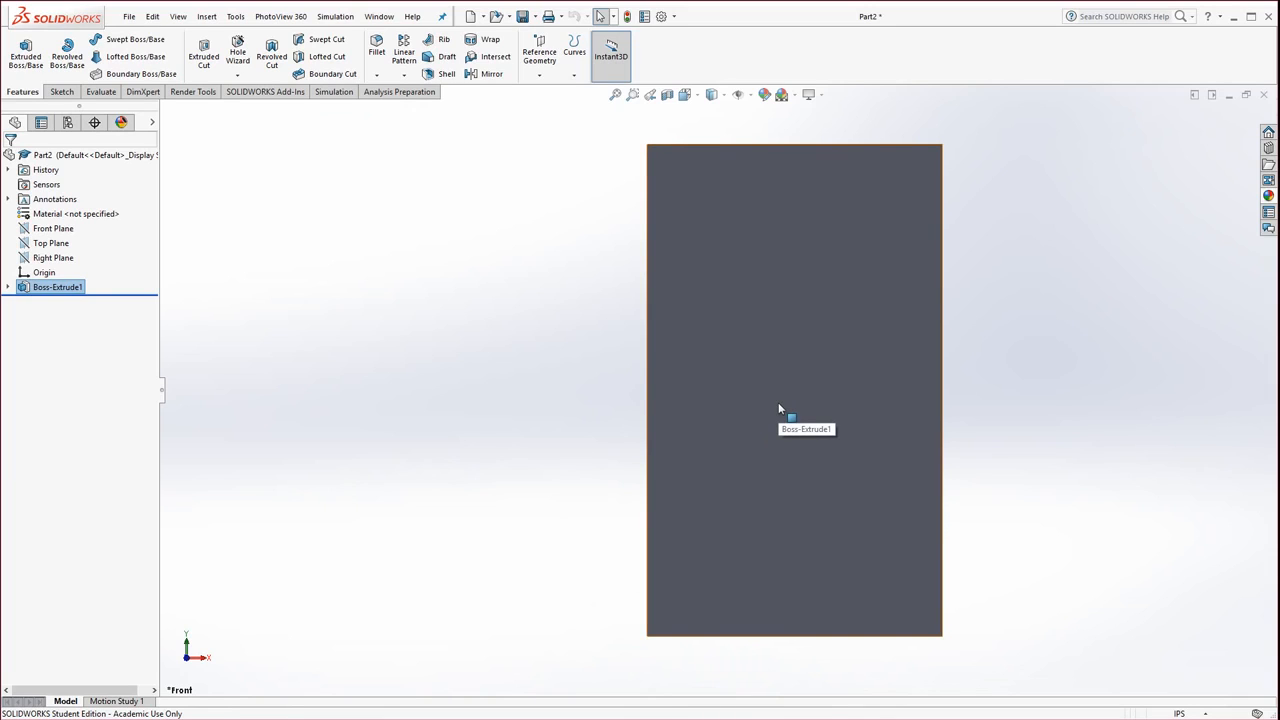
# Step: Zoom out and in on the plate's front view, leaving the whole plate in sight
pyautogui.scroll(4, 793, 413)
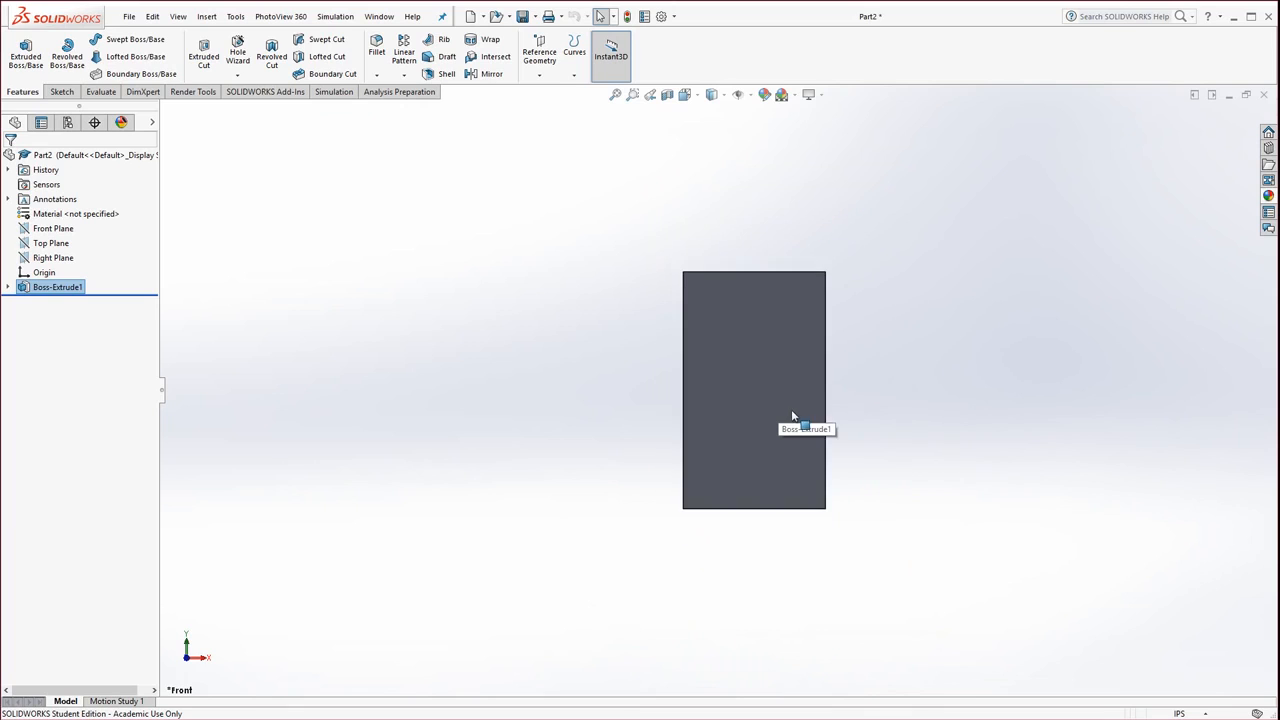
pyautogui.scroll(-6, 770, 406)
pyautogui.scroll(3, 762, 403)
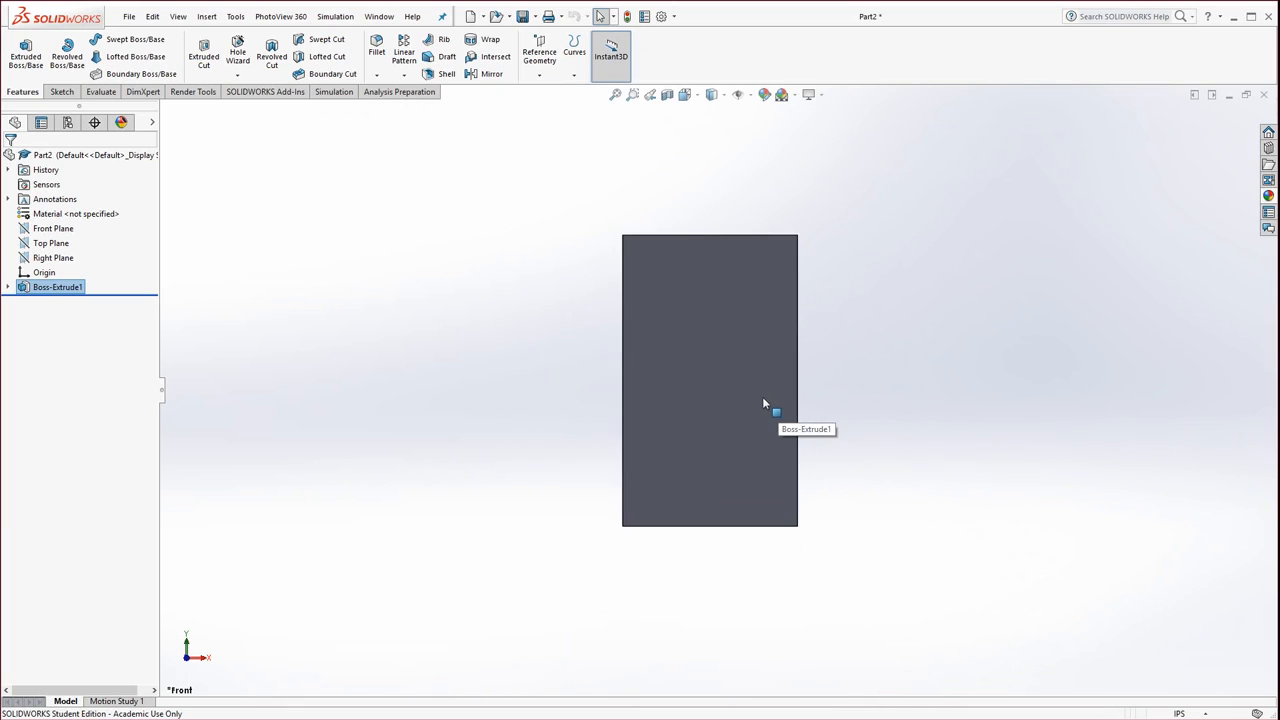
pyautogui.scroll(-2, 752, 390)
pyautogui.scroll(2, 742, 381)
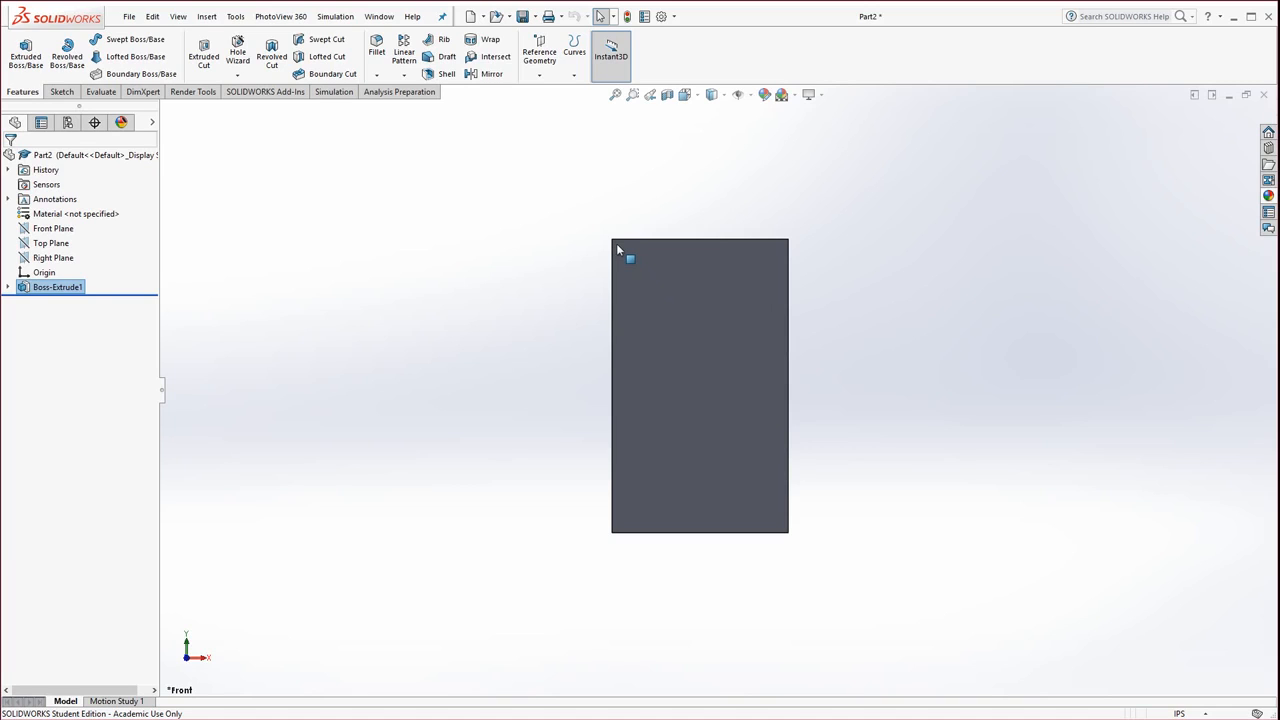
# Step: Zoom in on the upper-left corner of the plate's front view and fit the whole plate back into view
pyautogui.scroll(1, 625, 258)
pyautogui.scroll(-4, 640, 285)
pyautogui.scroll(-3, 650, 300)
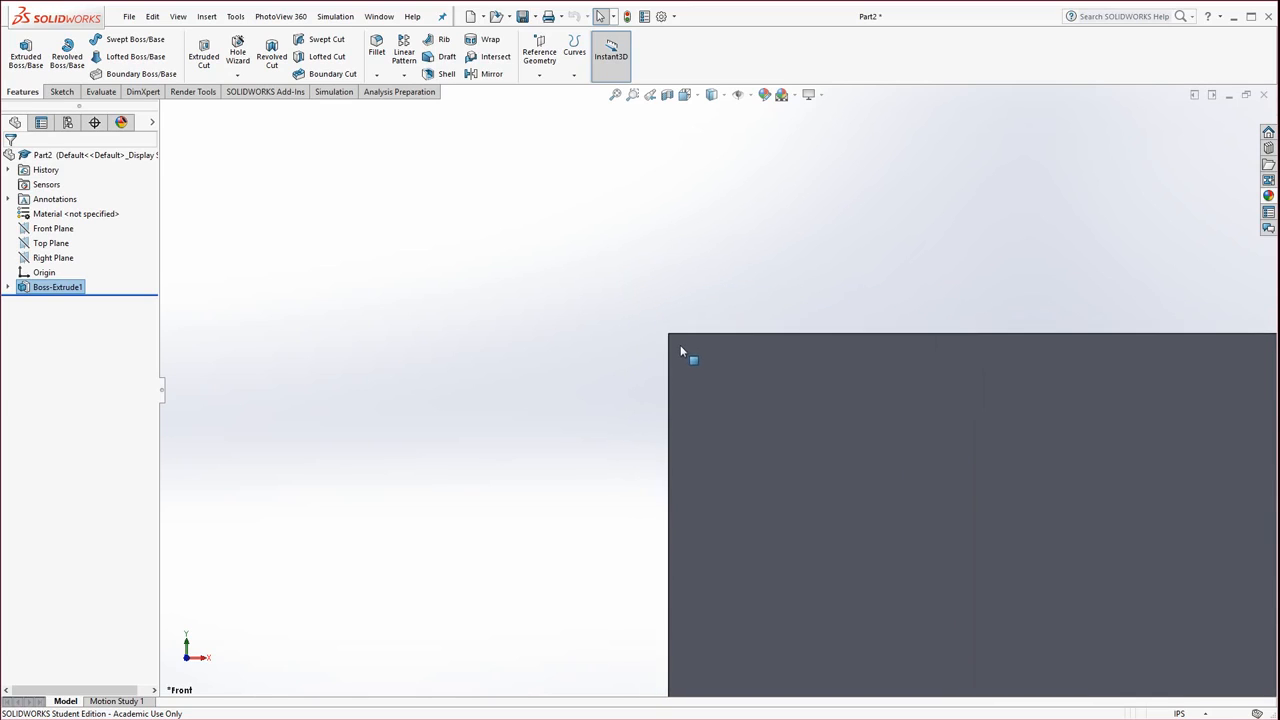
pyautogui.scroll(3, 679, 355)
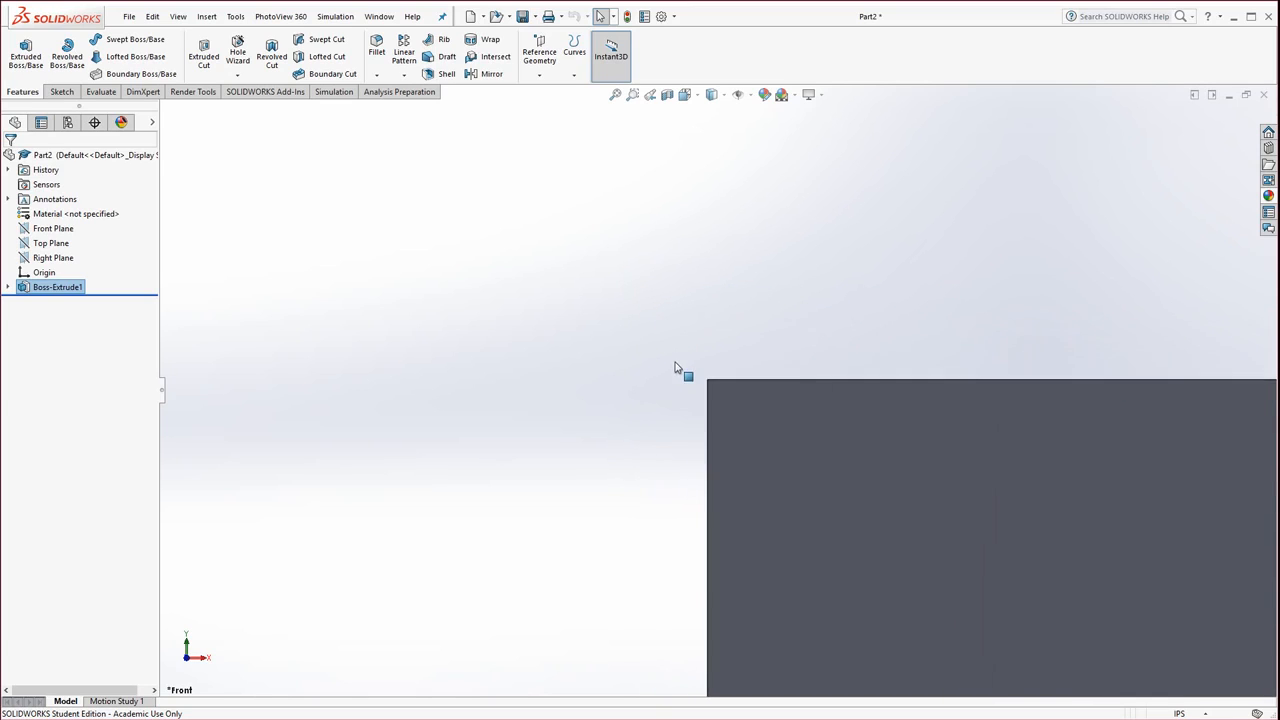
pyautogui.press('f')
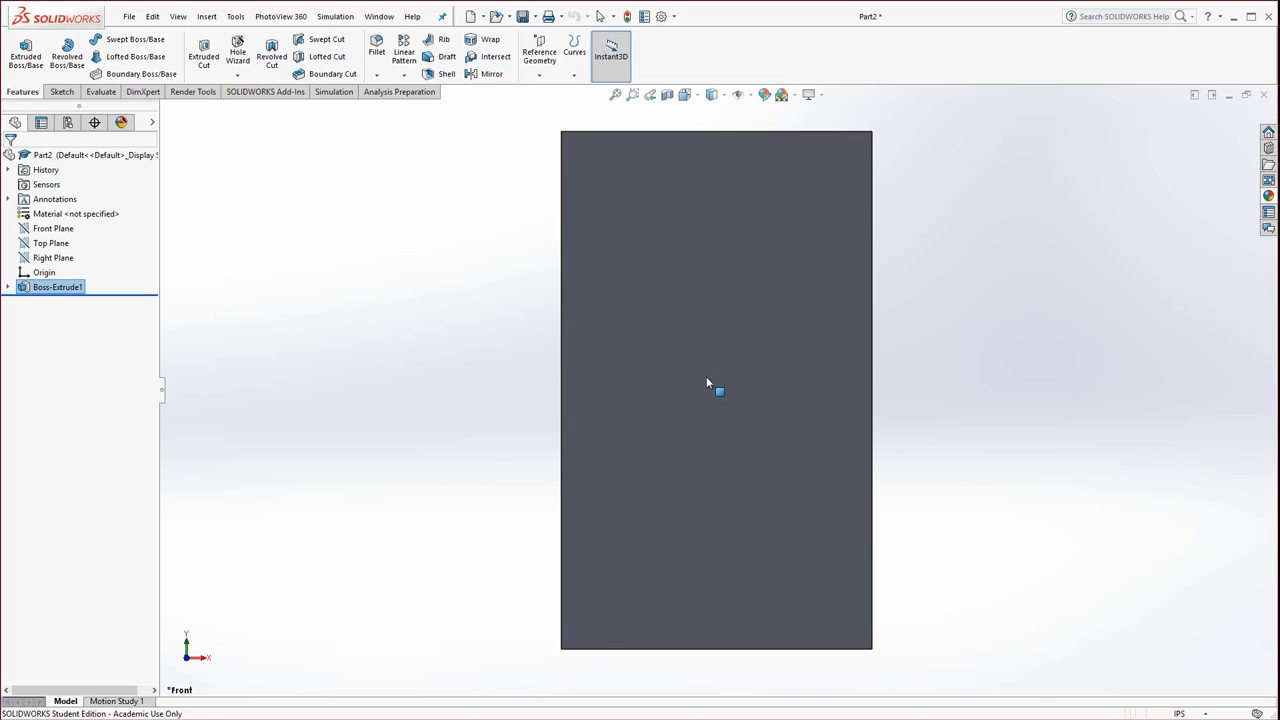
# Step: Orbit the plate to an angled view, zoom to the area around its upper-left corner and restore the previous view
pyautogui.moveTo(706, 377); pyautogui.dragTo(720, 459, button='middle')
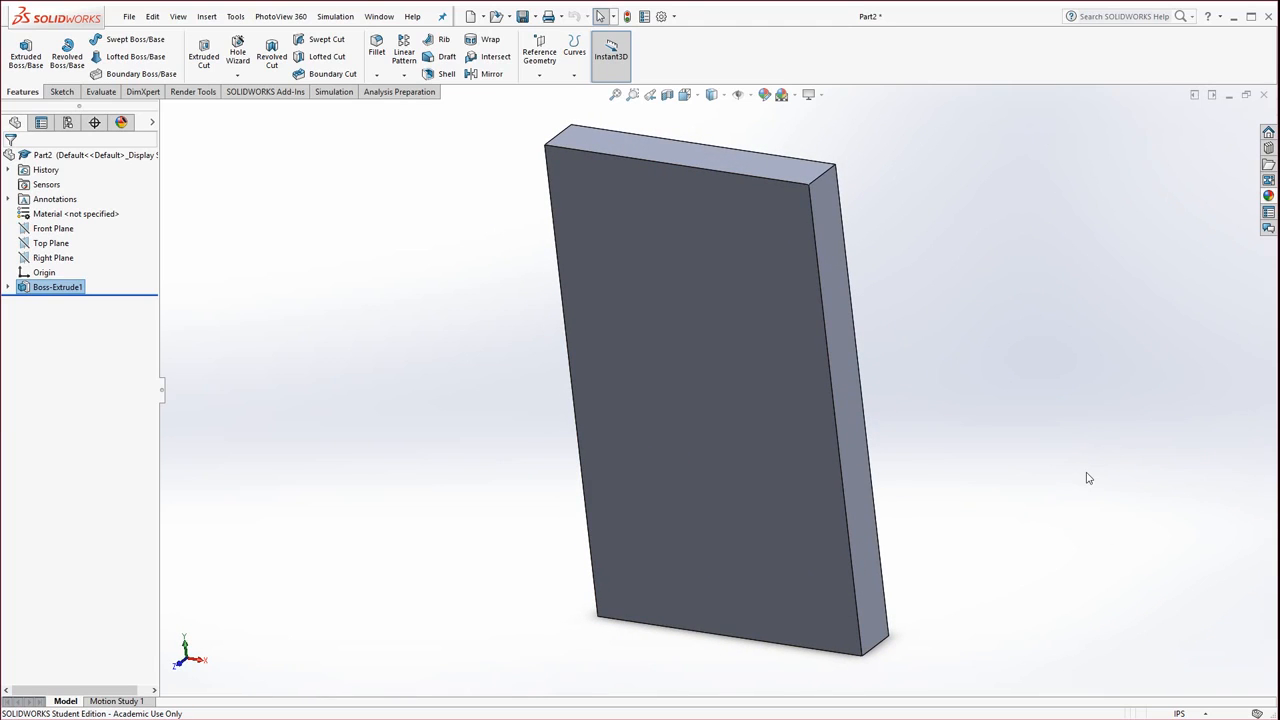
pyautogui.click(616, 96)
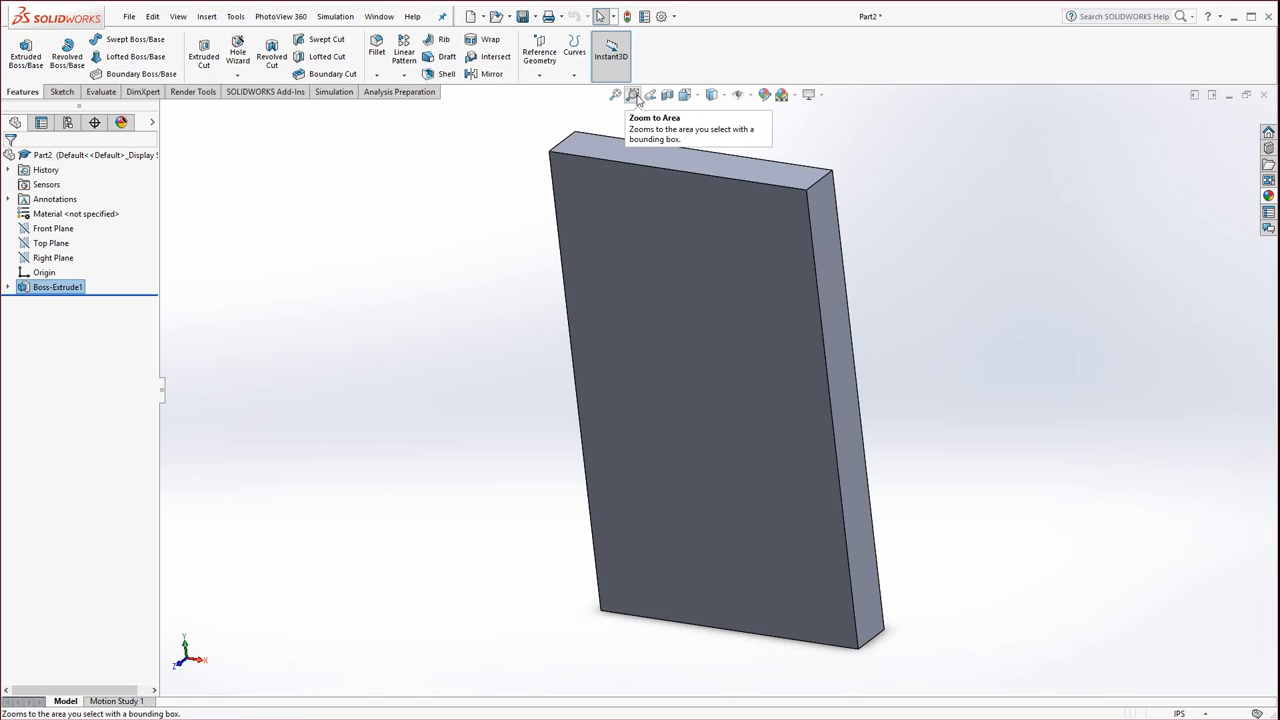
pyautogui.click(634, 96)
pyautogui.moveTo(518, 124); pyautogui.dragTo(642, 212)
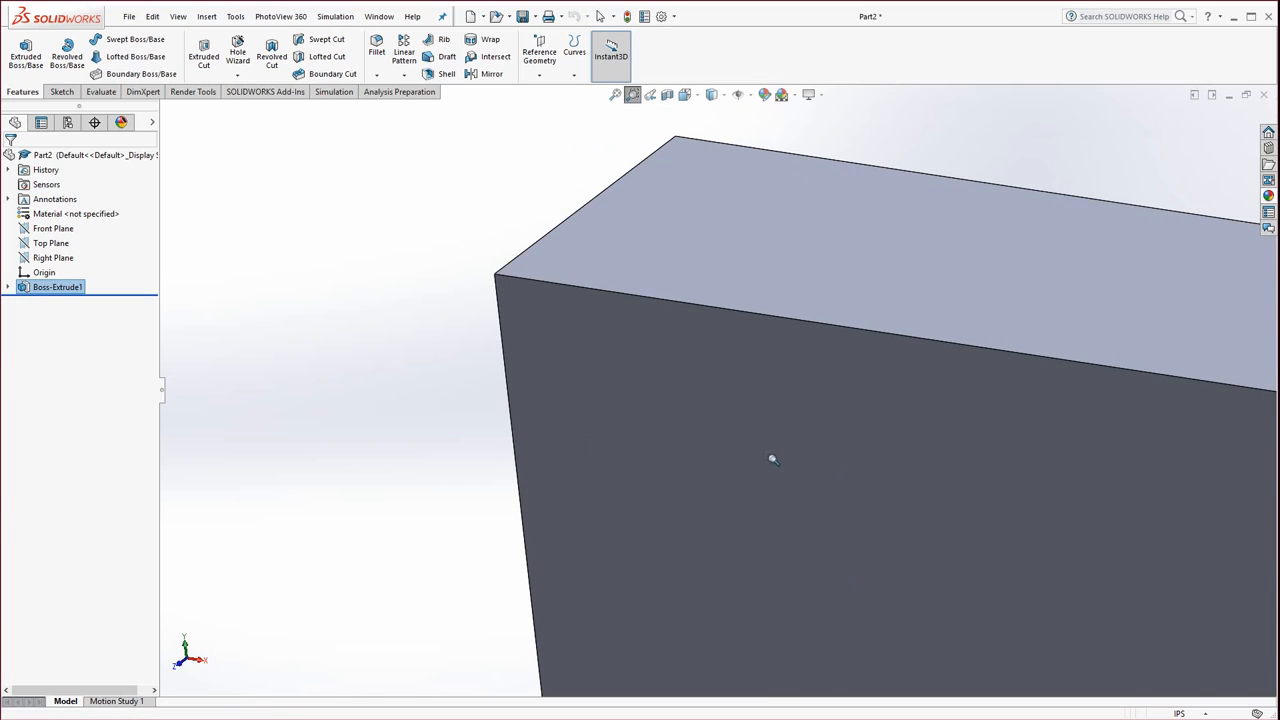
pyautogui.click(650, 96)
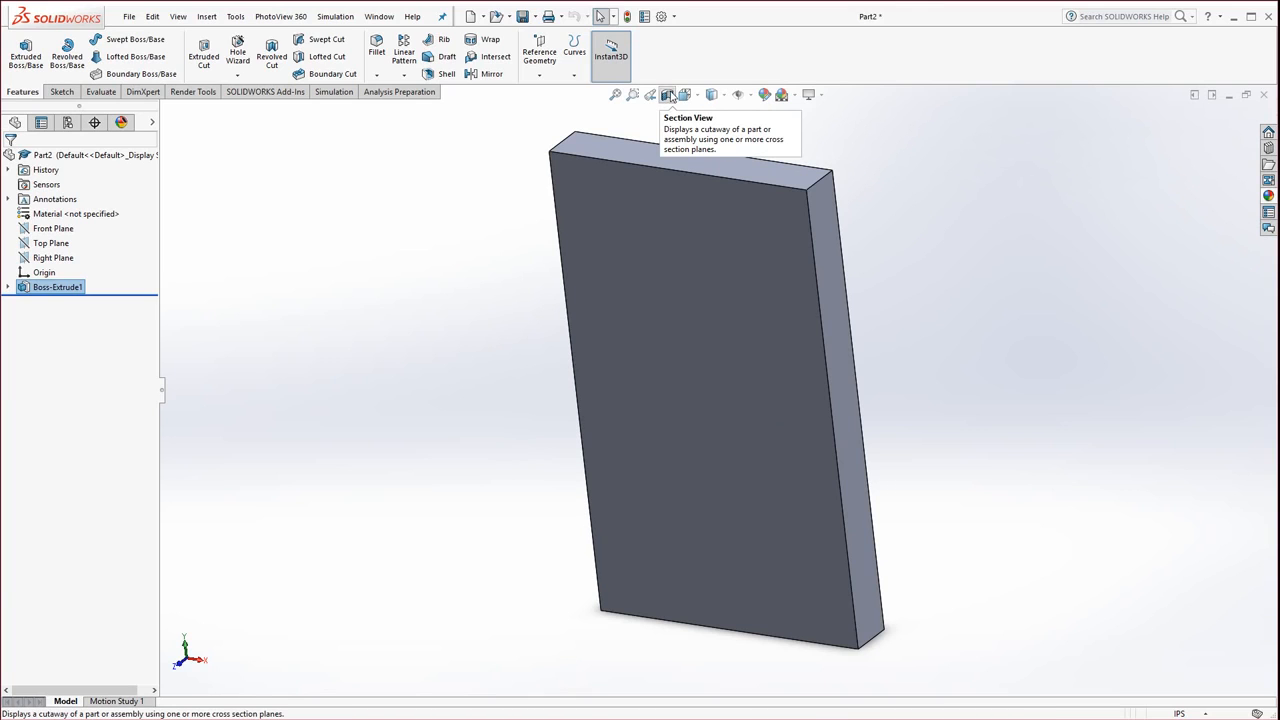
# Step: Display a planar section view of the plate offset -0.240 in from its selected face, and turn the section view off again
pyautogui.click(667, 95)
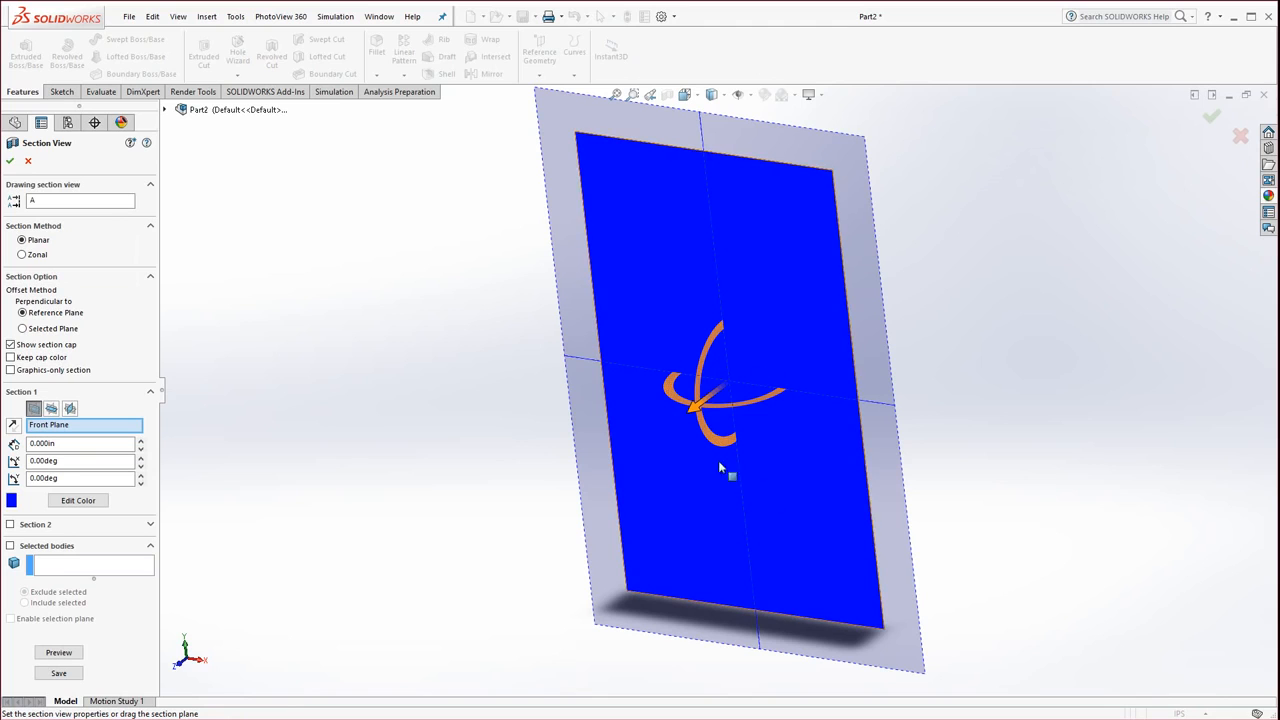
pyautogui.moveTo(685, 425); pyautogui.dragTo(737, 363)
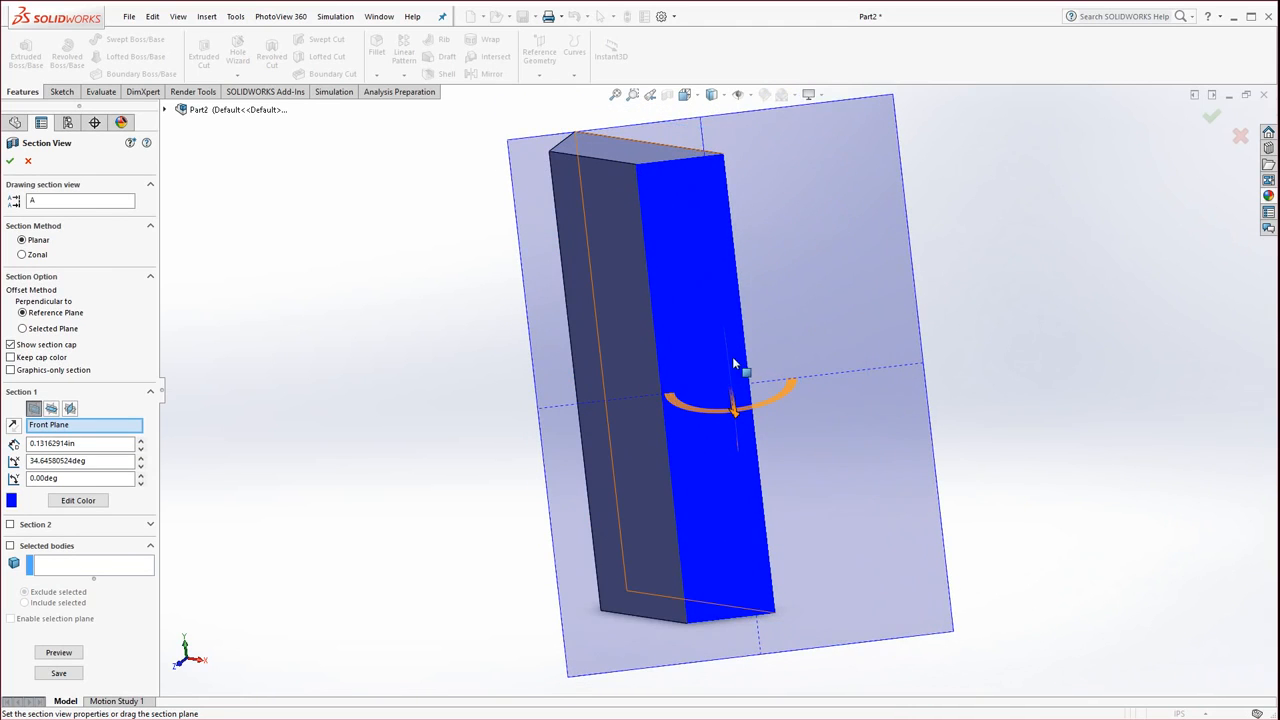
pyautogui.click(731, 388)
pyautogui.moveTo(786, 403); pyautogui.dragTo(700, 408, button='middle')
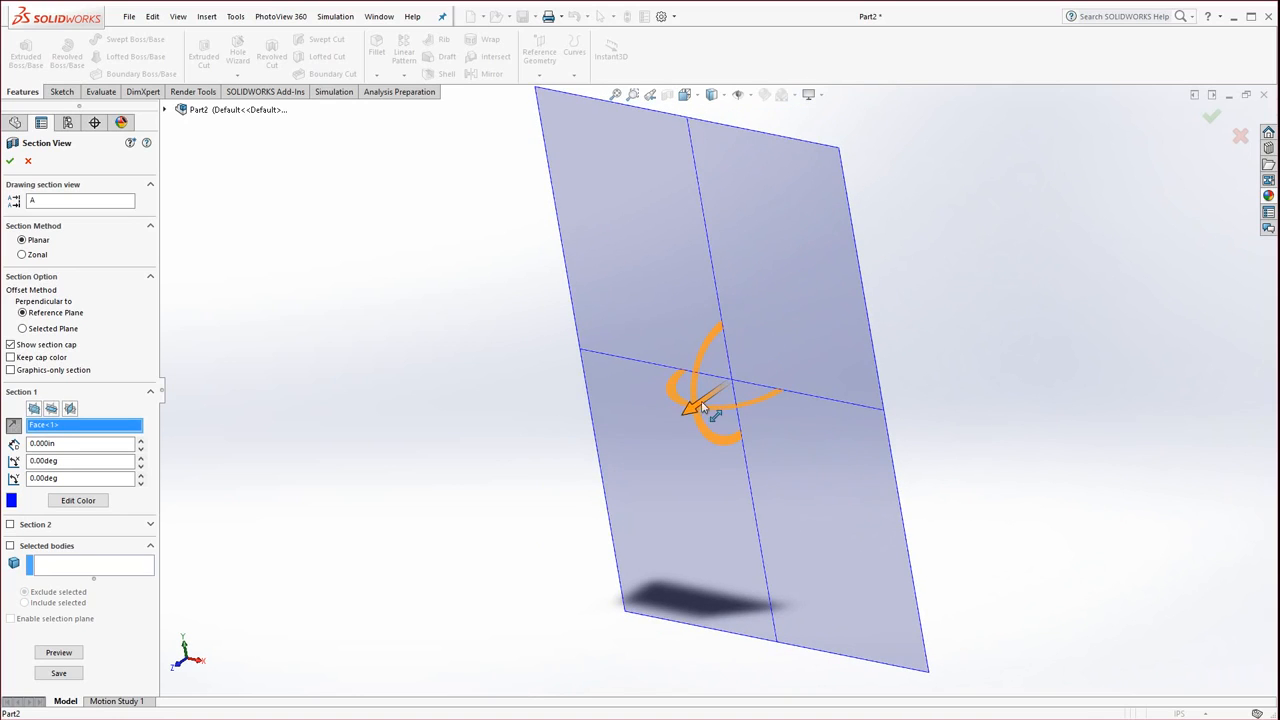
pyautogui.moveTo(683, 415); pyautogui.dragTo(665, 434)
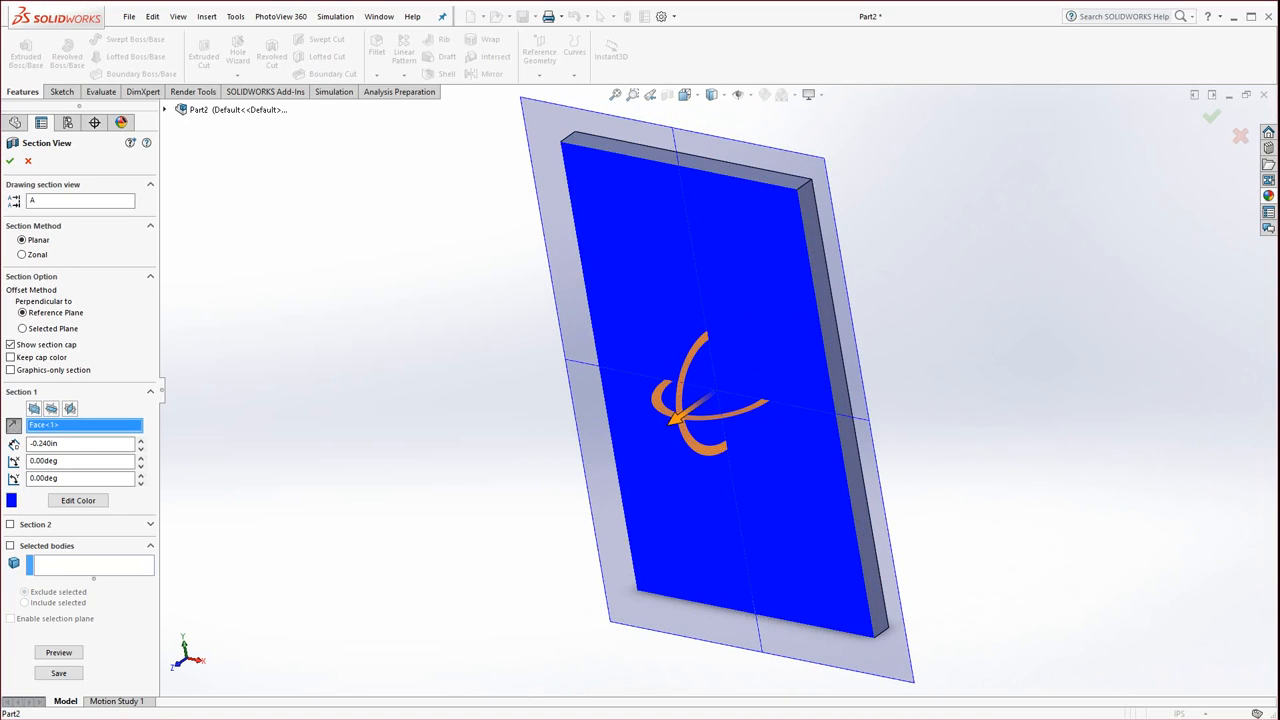
pyautogui.click(9, 160)
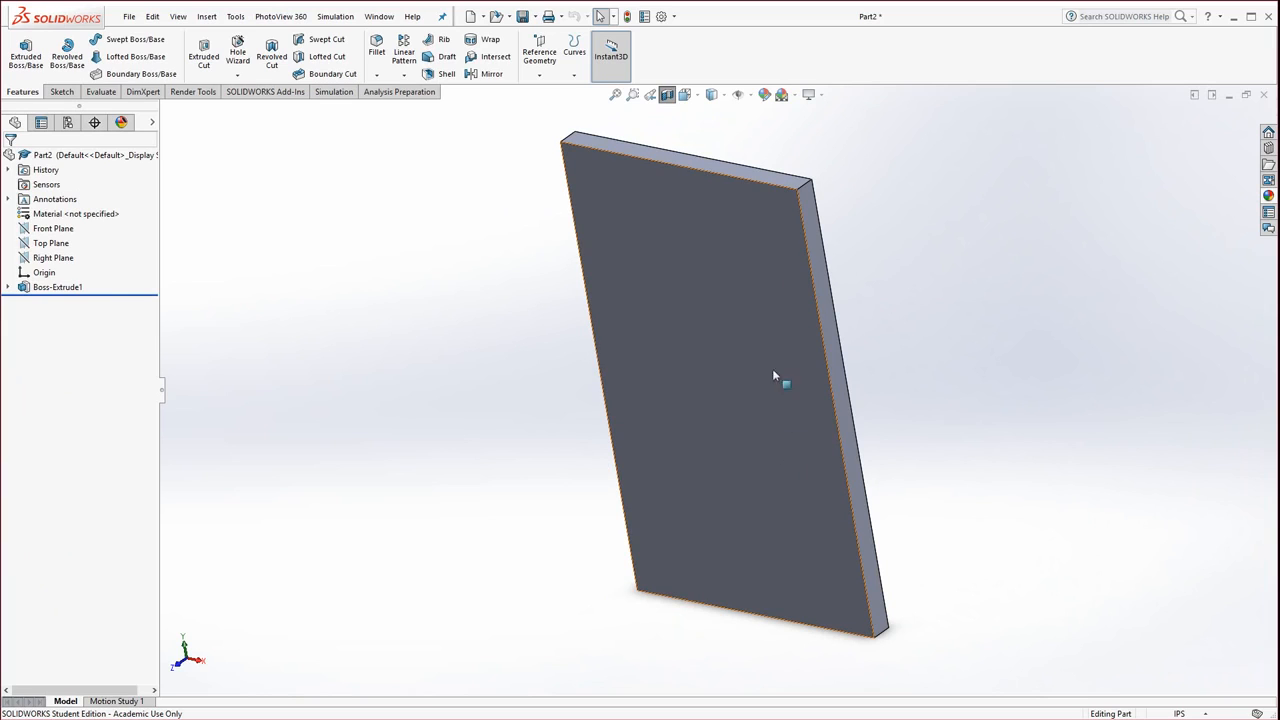
pyautogui.click(667, 95)
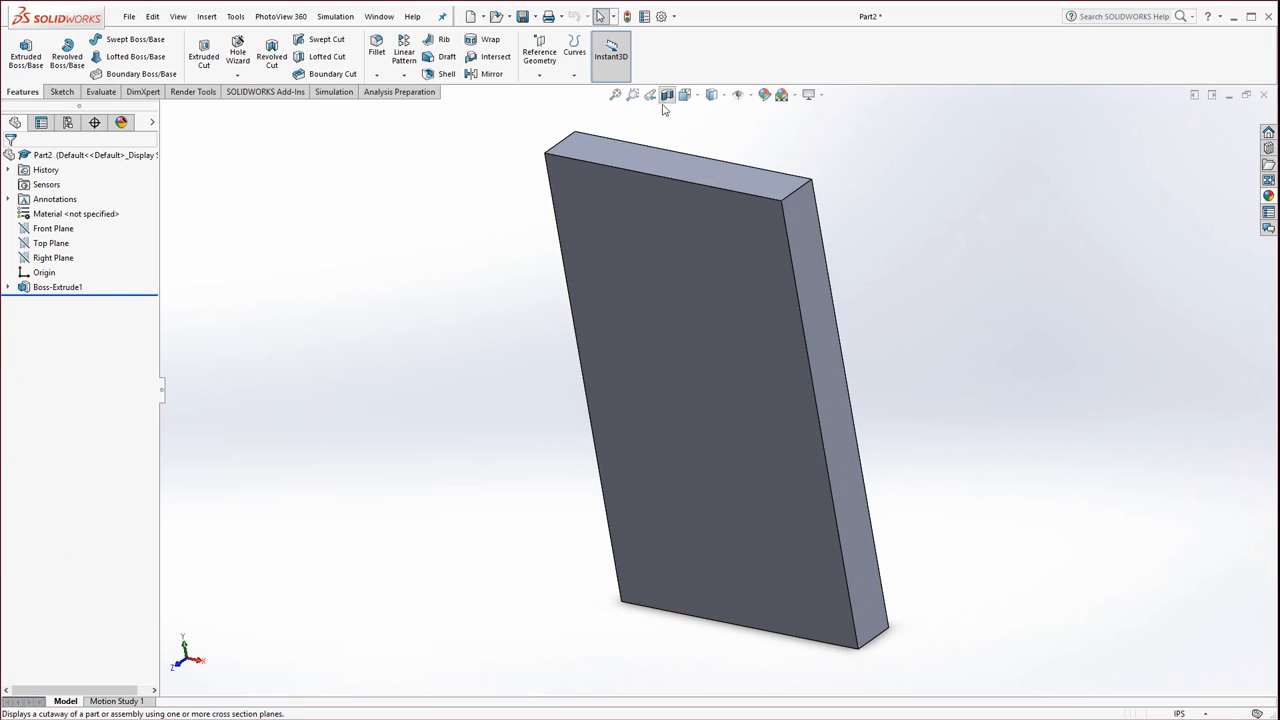
# Step: Display the plate in the Shaded style without edges and in the Hidden Lines Removed style
pyautogui.click(722, 97)
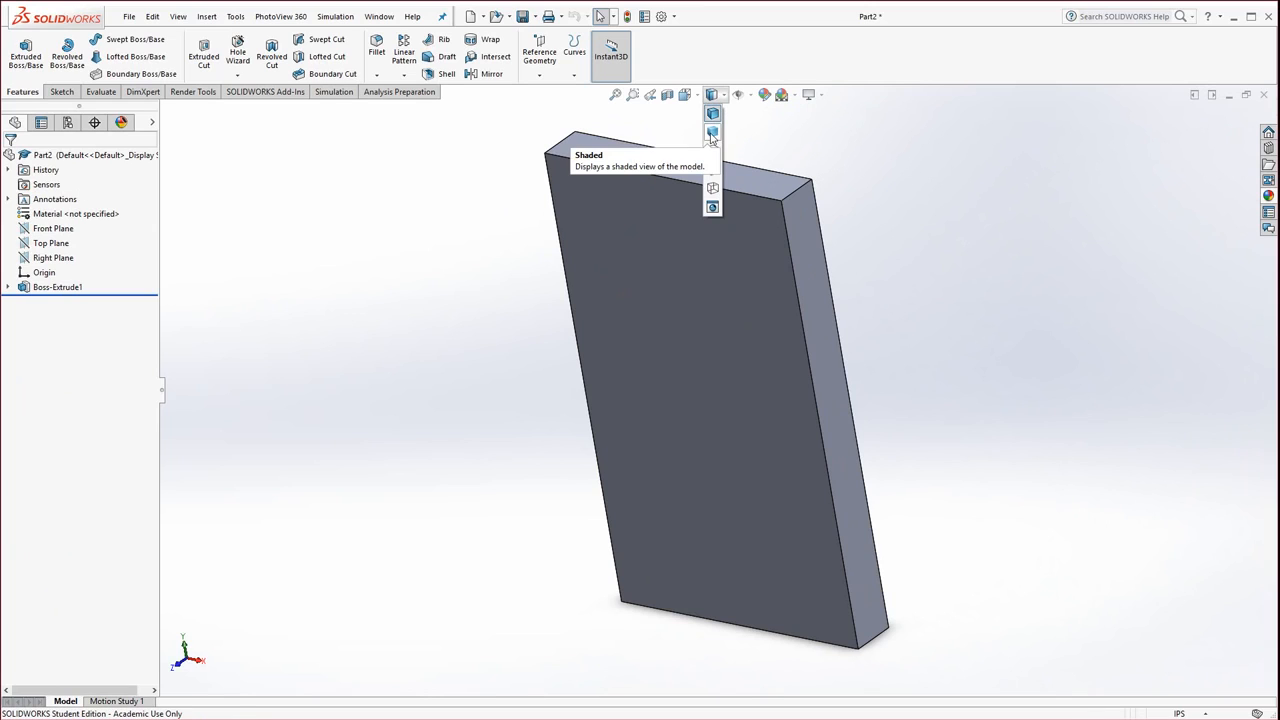
pyautogui.click(711, 136)
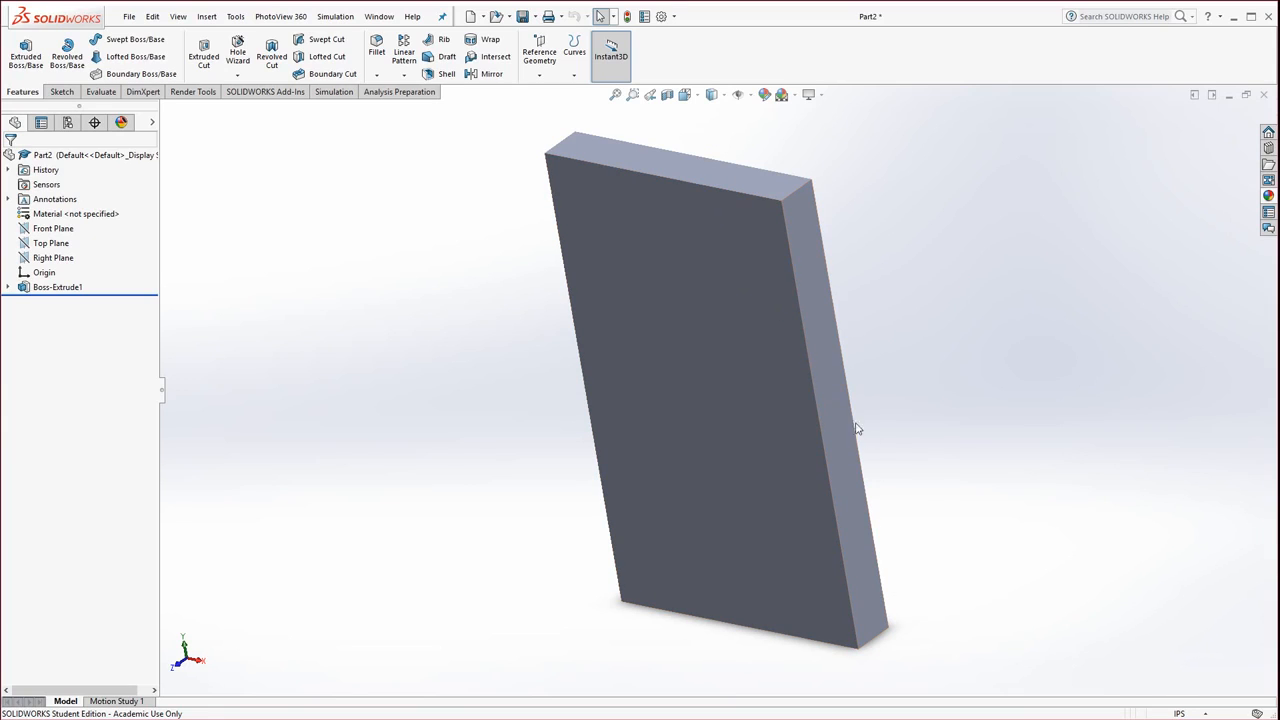
pyautogui.click(723, 96)
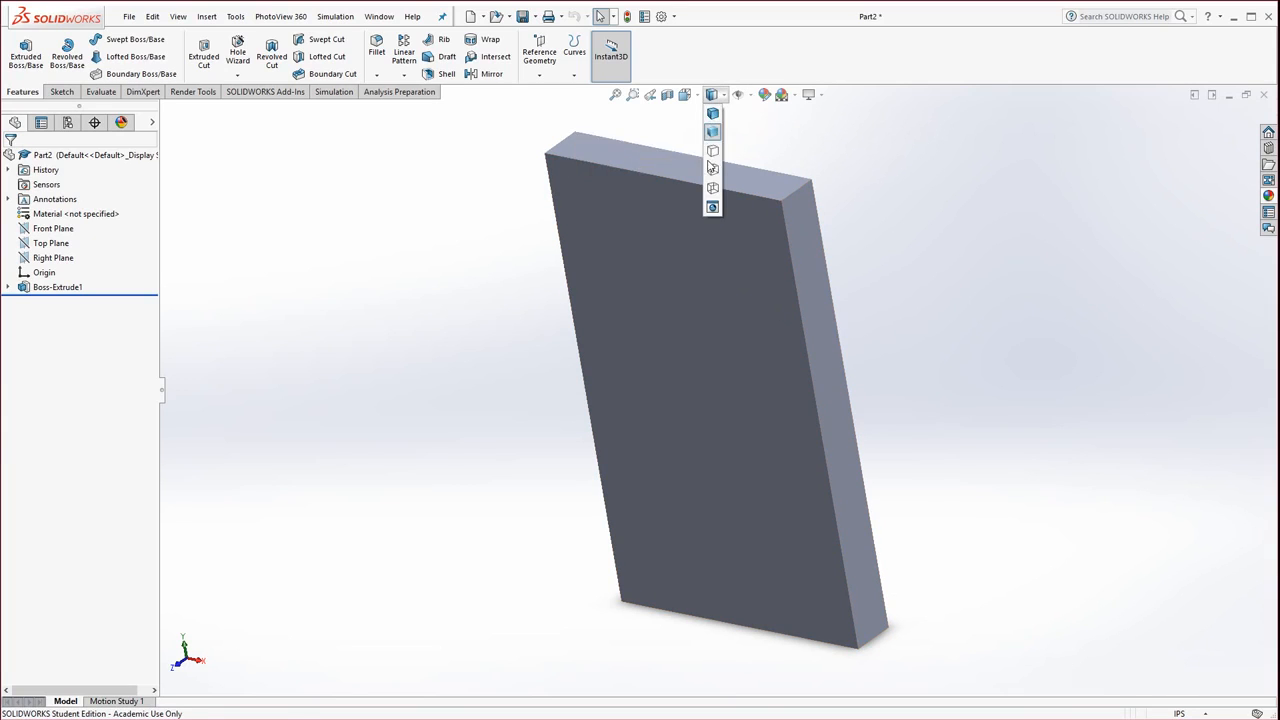
pyautogui.click(716, 153)
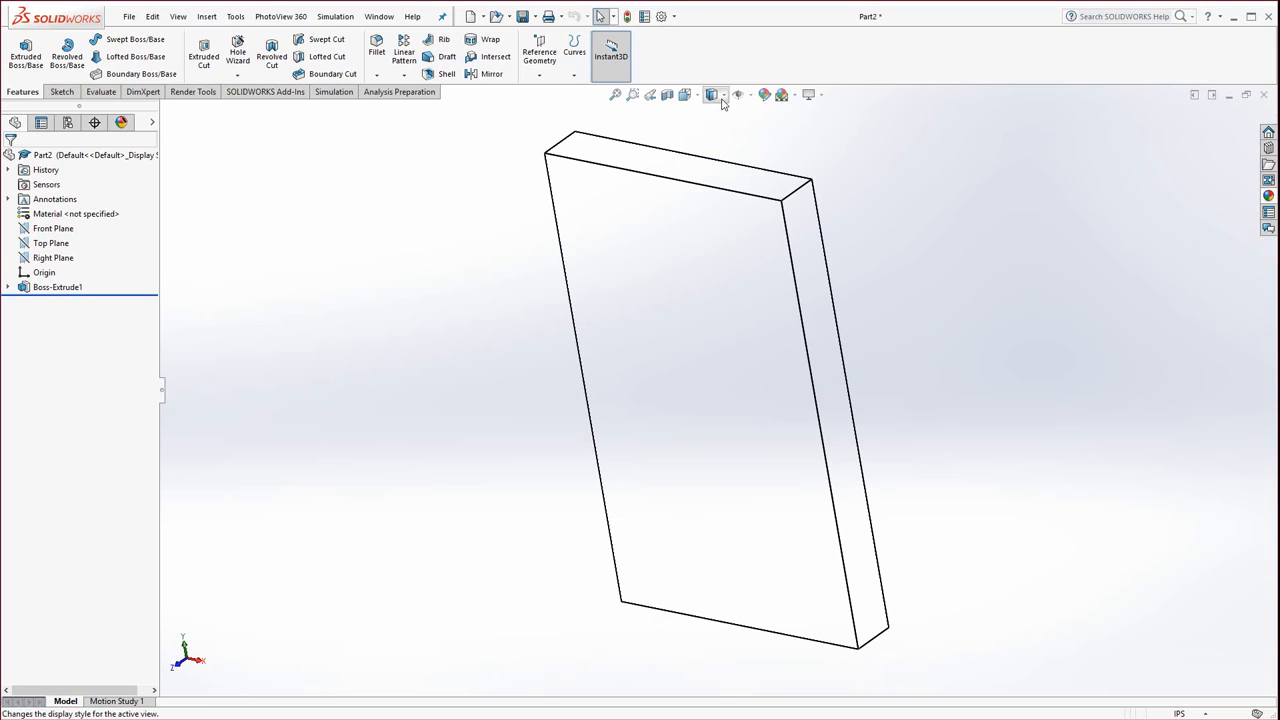
# Step: View the plate as a Wireframe from a slightly rotated angle and return it to the Shaded With Edges style
pyautogui.click(722, 97)
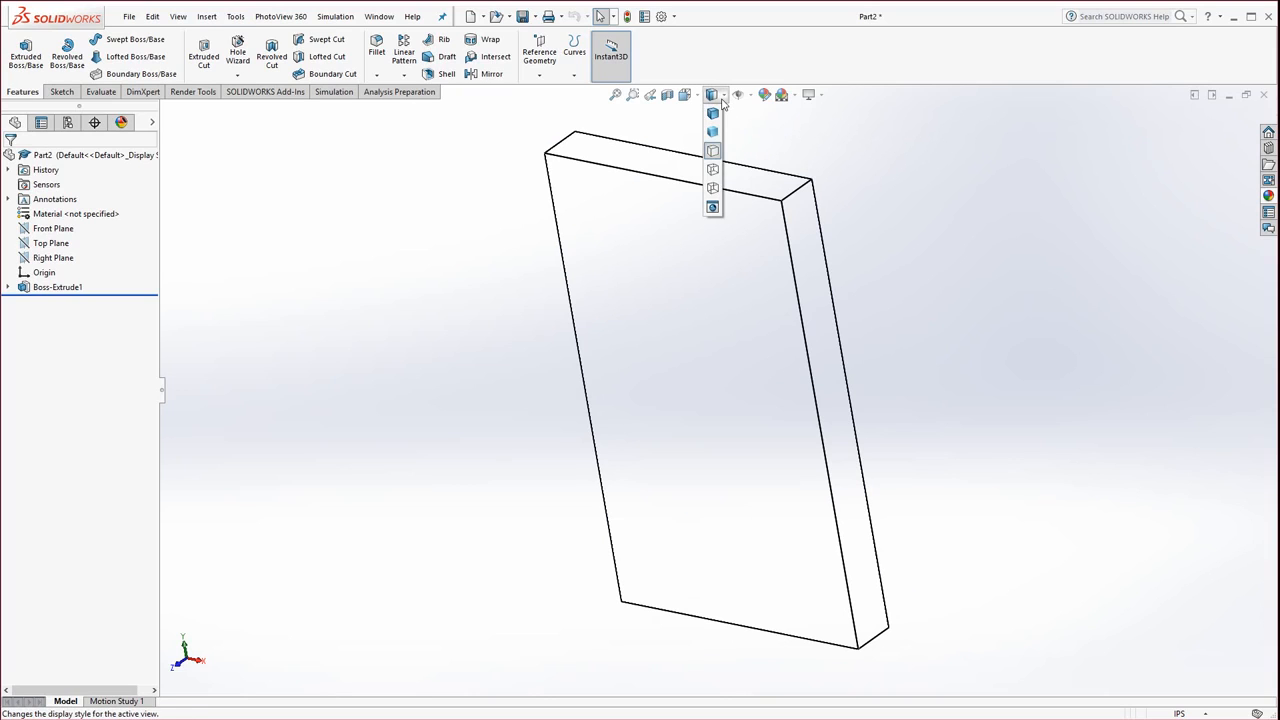
pyautogui.click(713, 188)
pyautogui.moveTo(771, 318); pyautogui.dragTo(929, 497, button='middle')
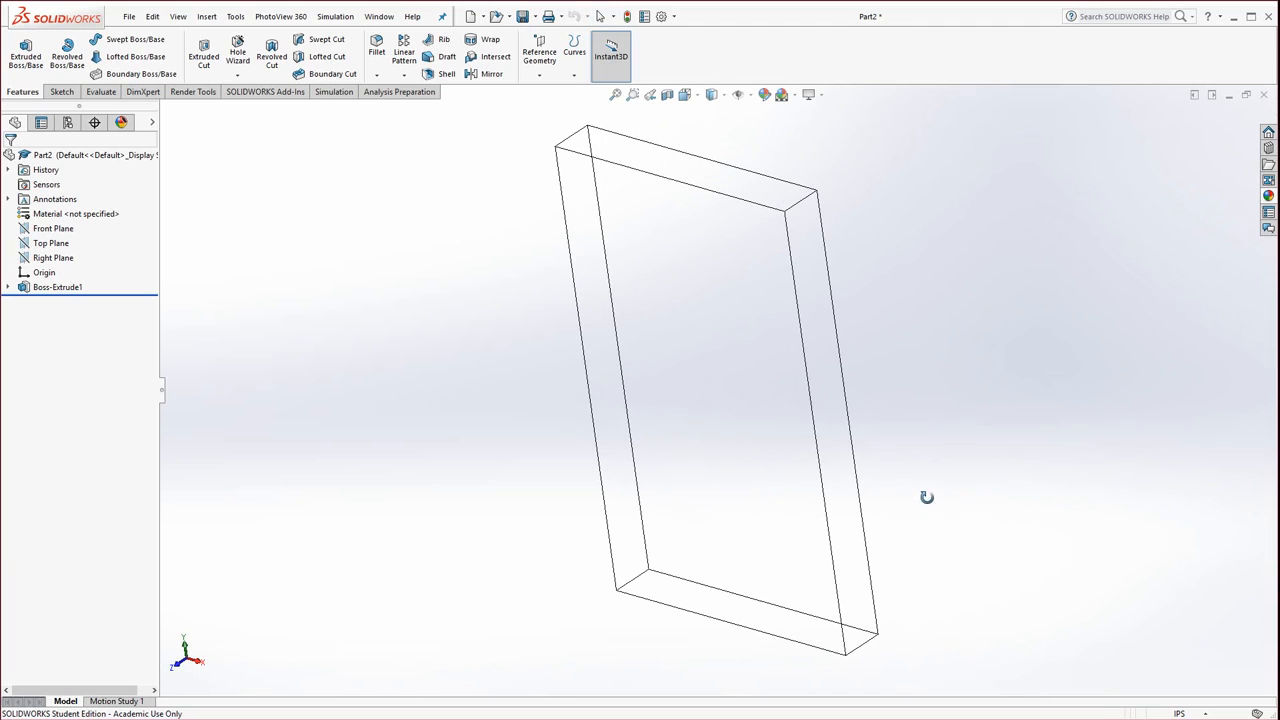
pyautogui.click(712, 94)
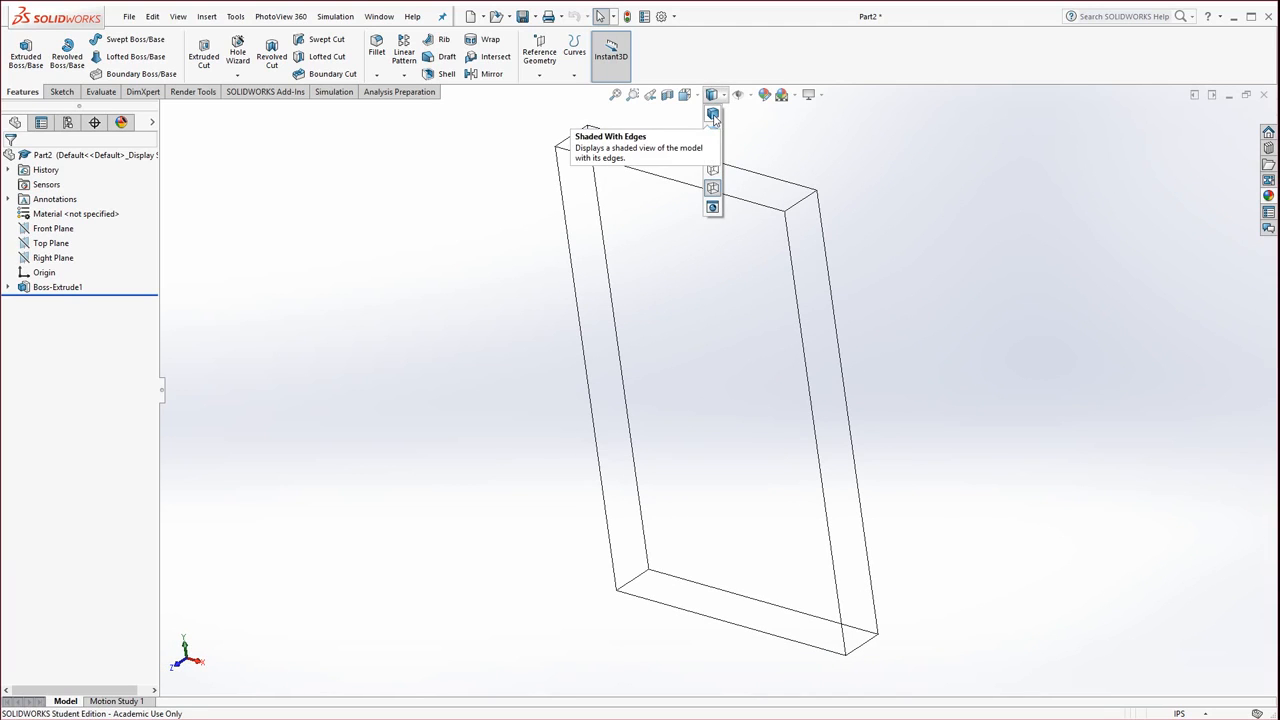
pyautogui.click(713, 116)
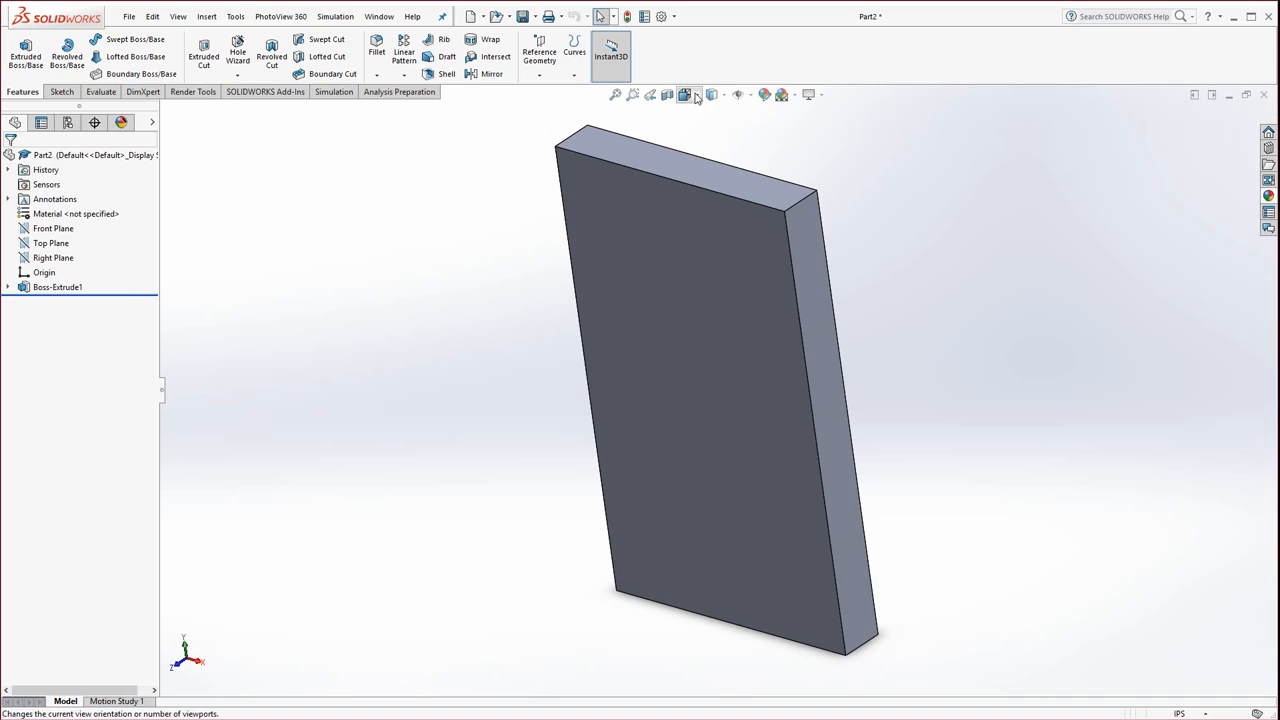
pyautogui.click(697, 95)
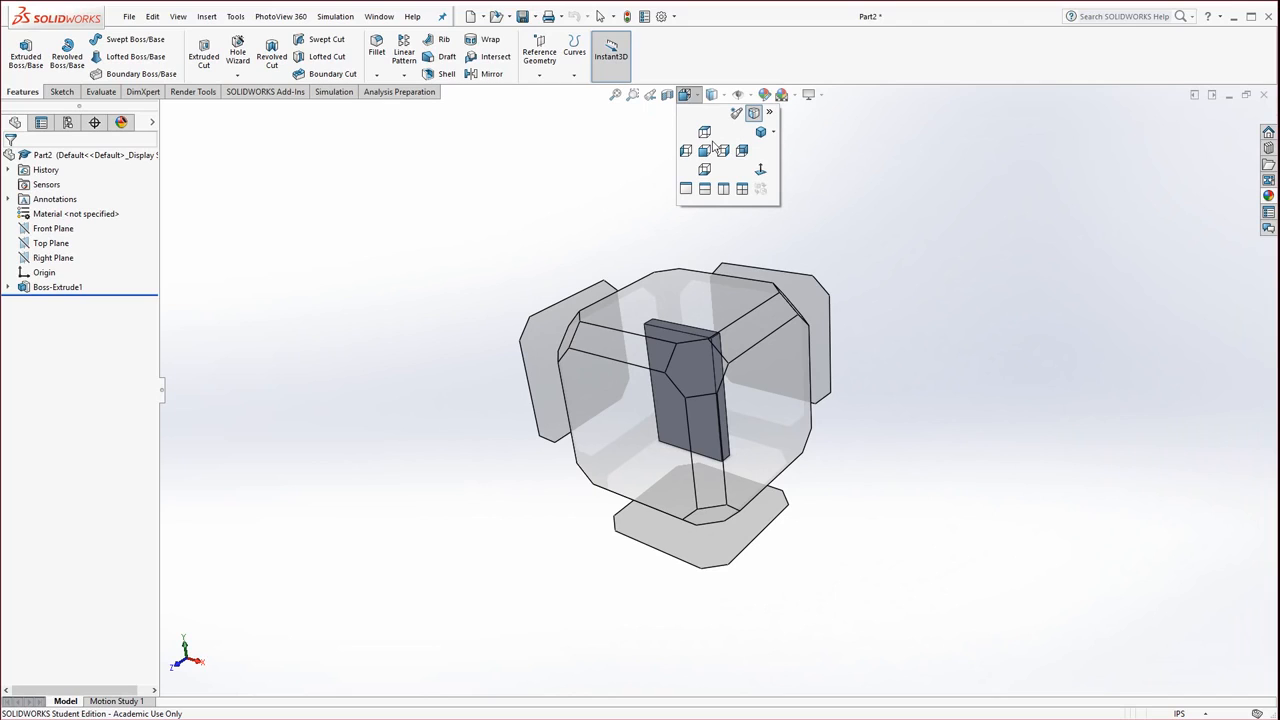
pyautogui.click(849, 189)
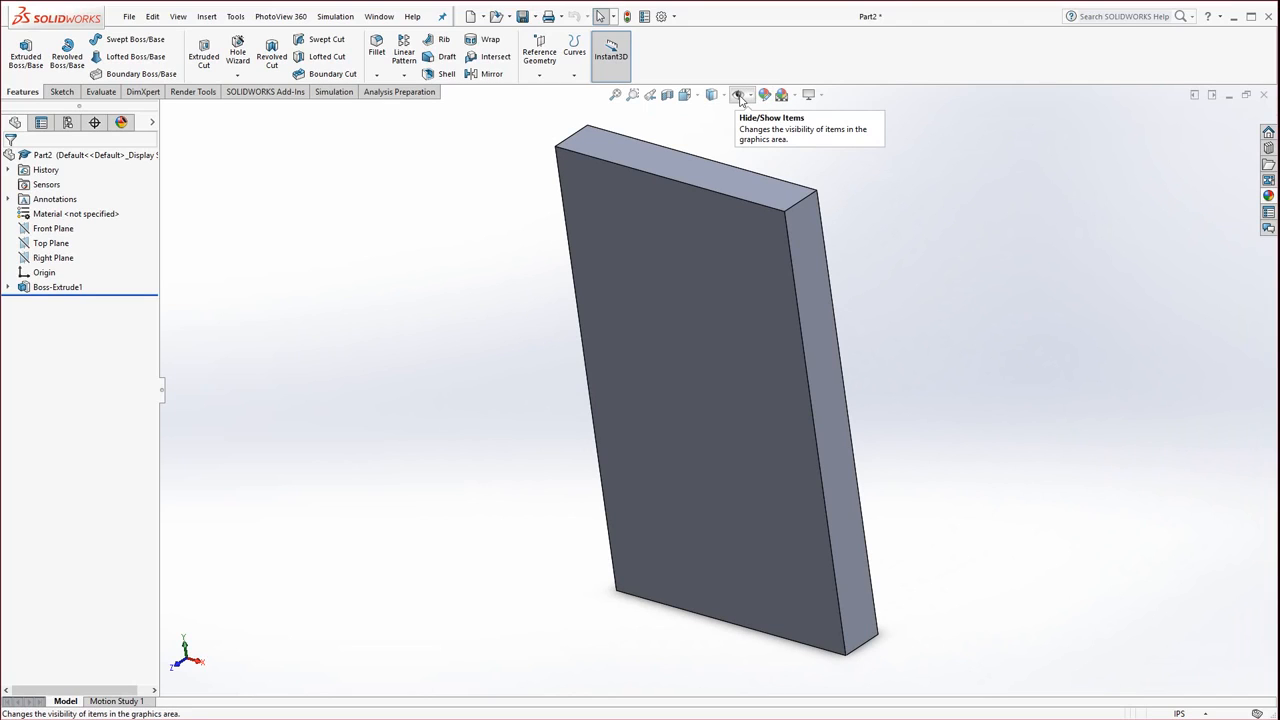
# Step: Apply the Plain White scene, try the Rooftop scene and return the background to Plain White
pyautogui.click(796, 96)
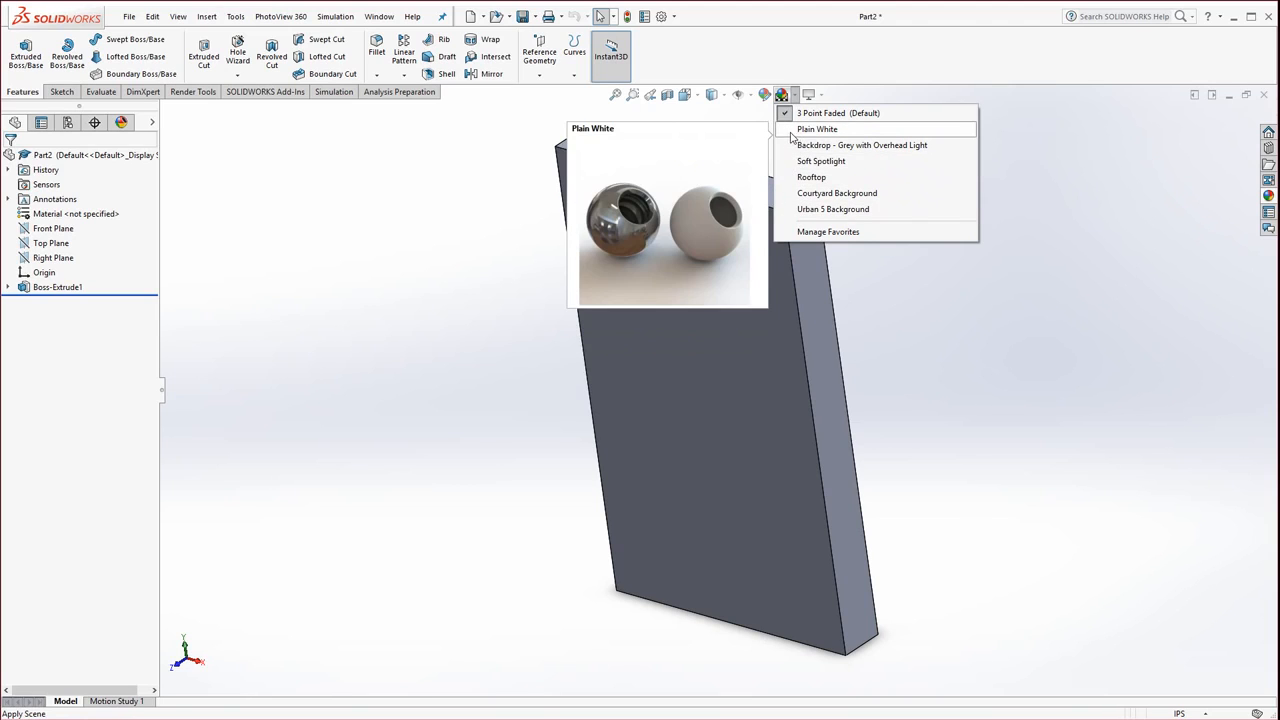
pyautogui.click(793, 131)
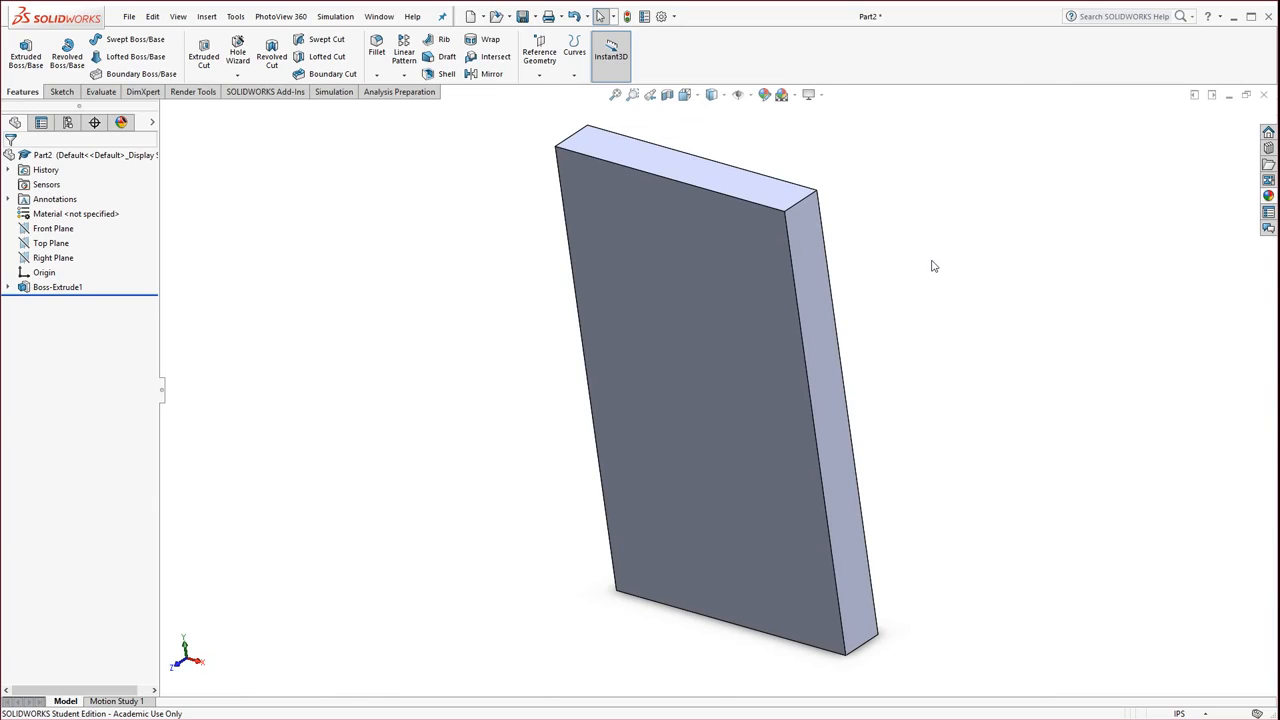
pyautogui.click(791, 94)
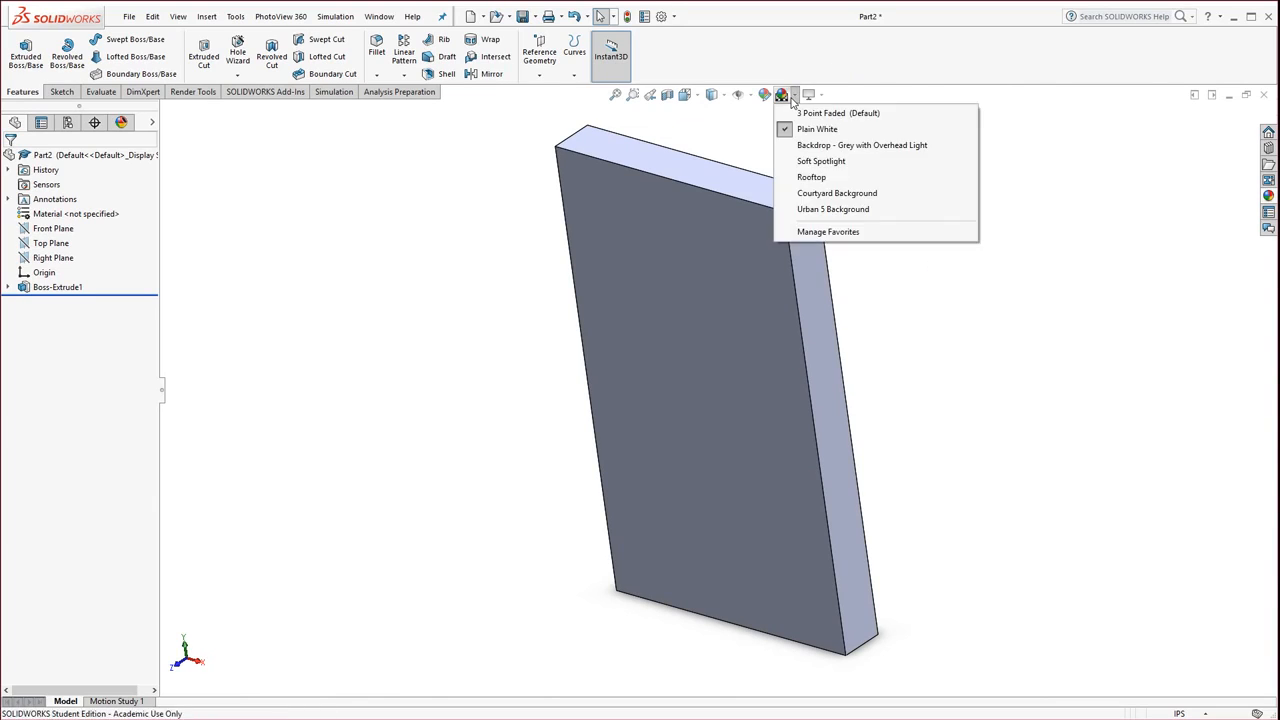
pyautogui.click(805, 177)
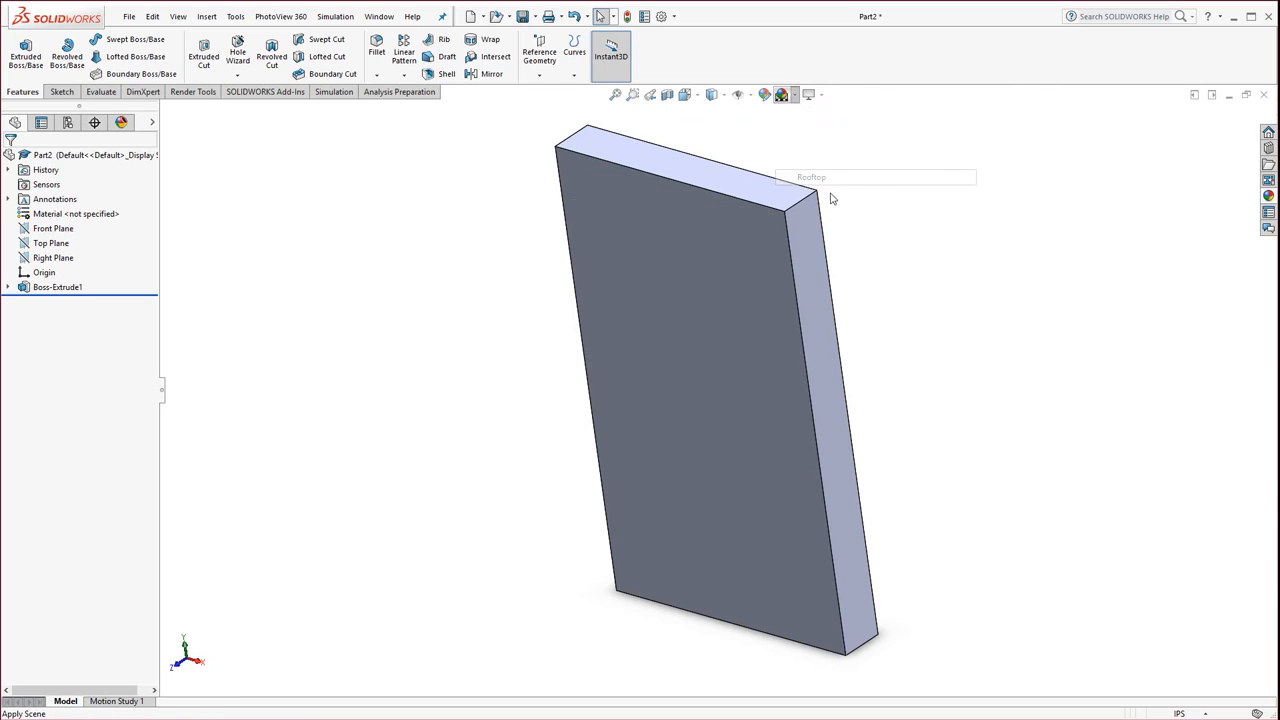
pyautogui.click(791, 94)
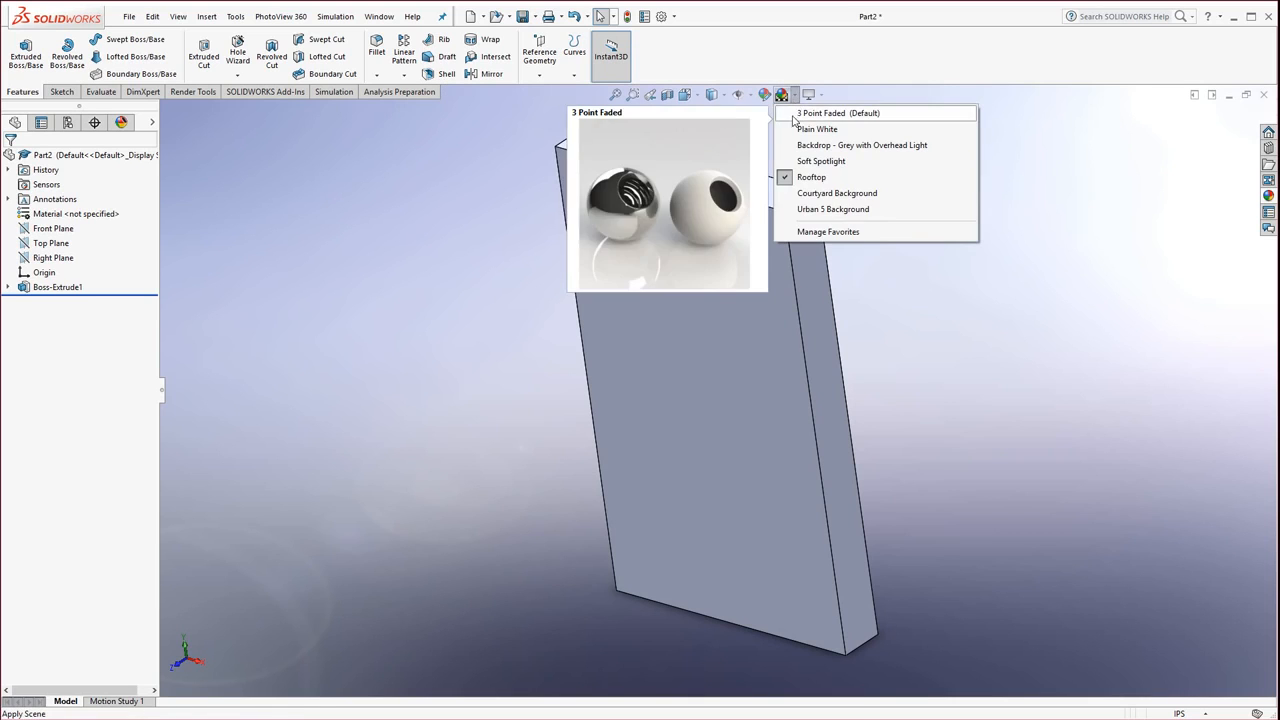
pyautogui.click(795, 129)
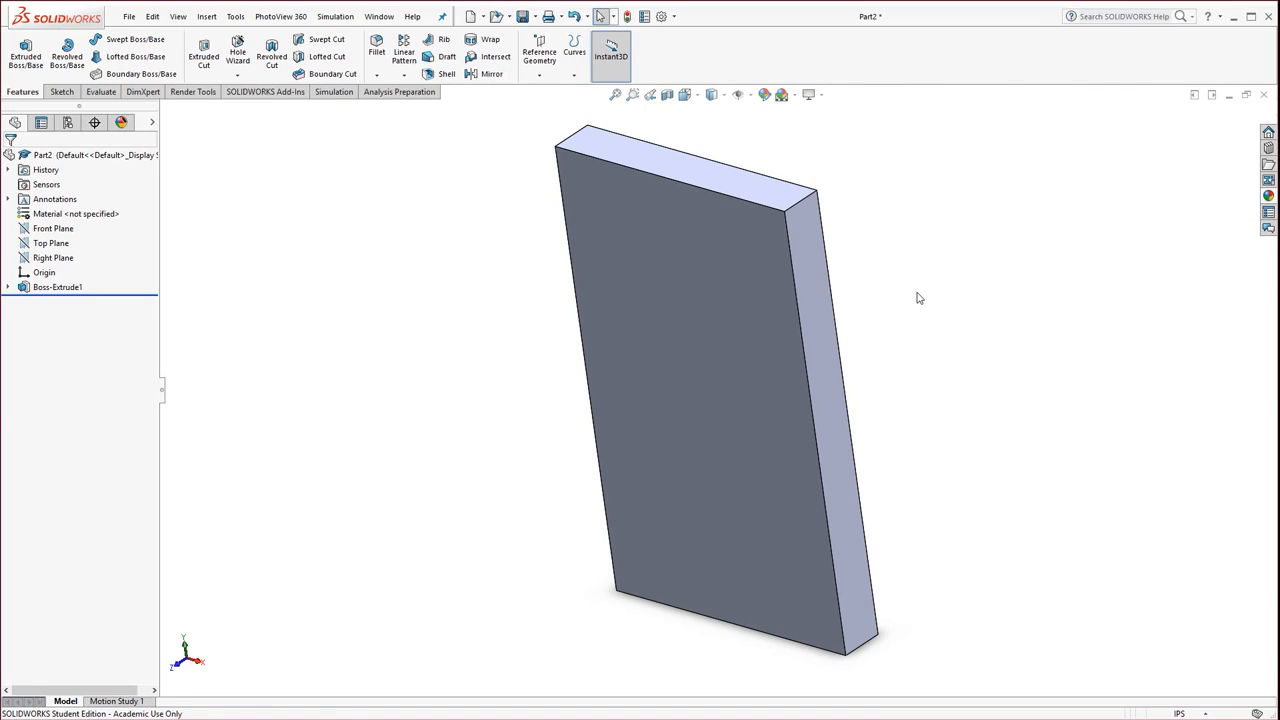
# Step: Turn the Perspective view setting on for the plate and switch it off again
pyautogui.click(821, 96)
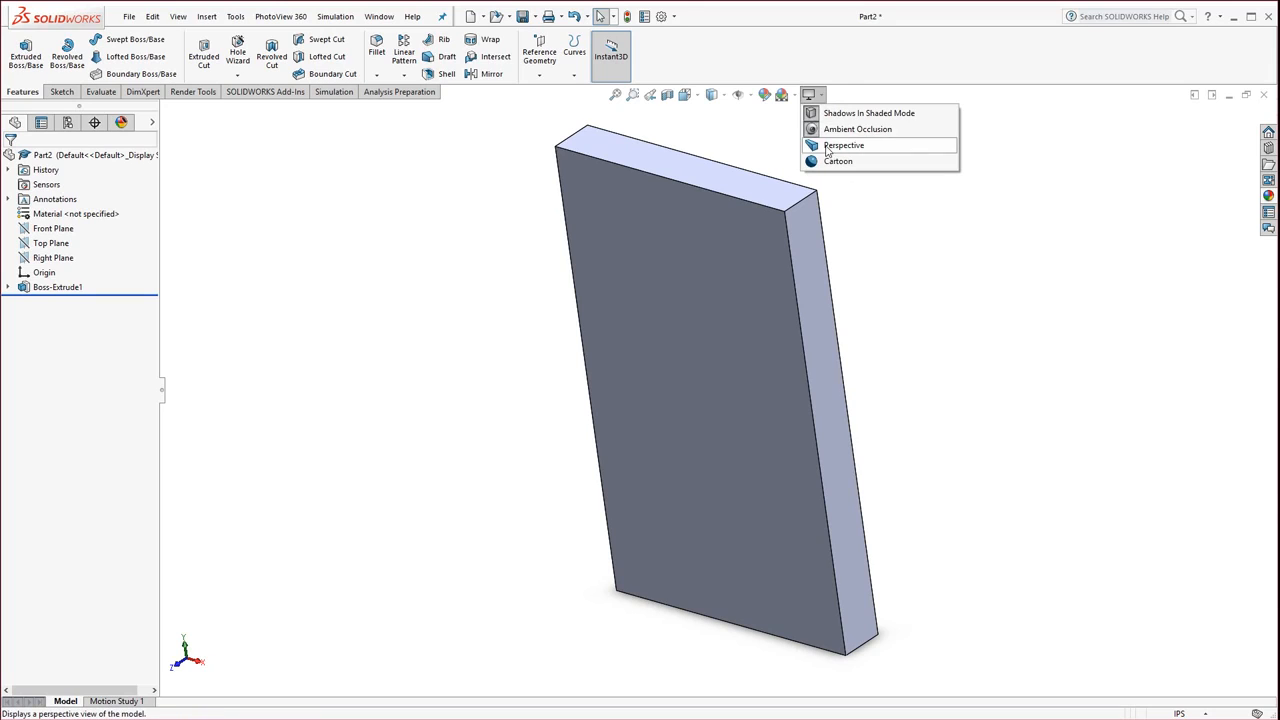
pyautogui.click(827, 149)
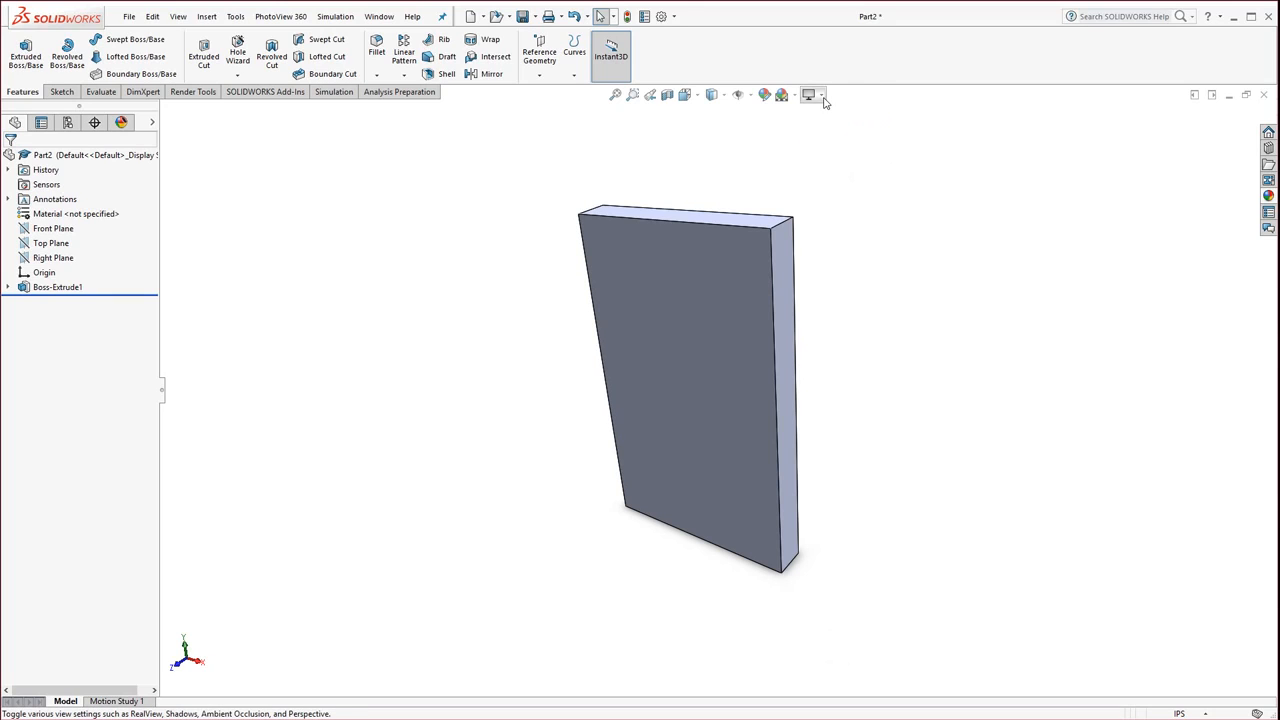
pyautogui.click(822, 97)
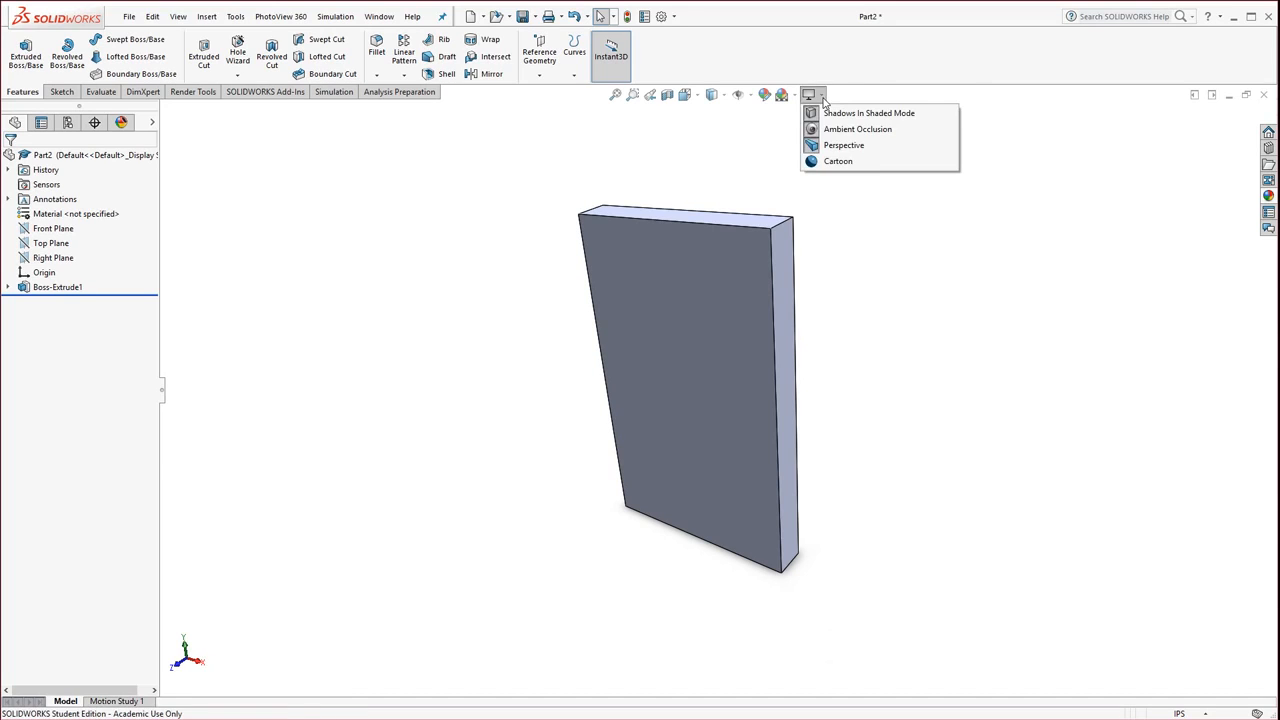
pyautogui.click(814, 148)
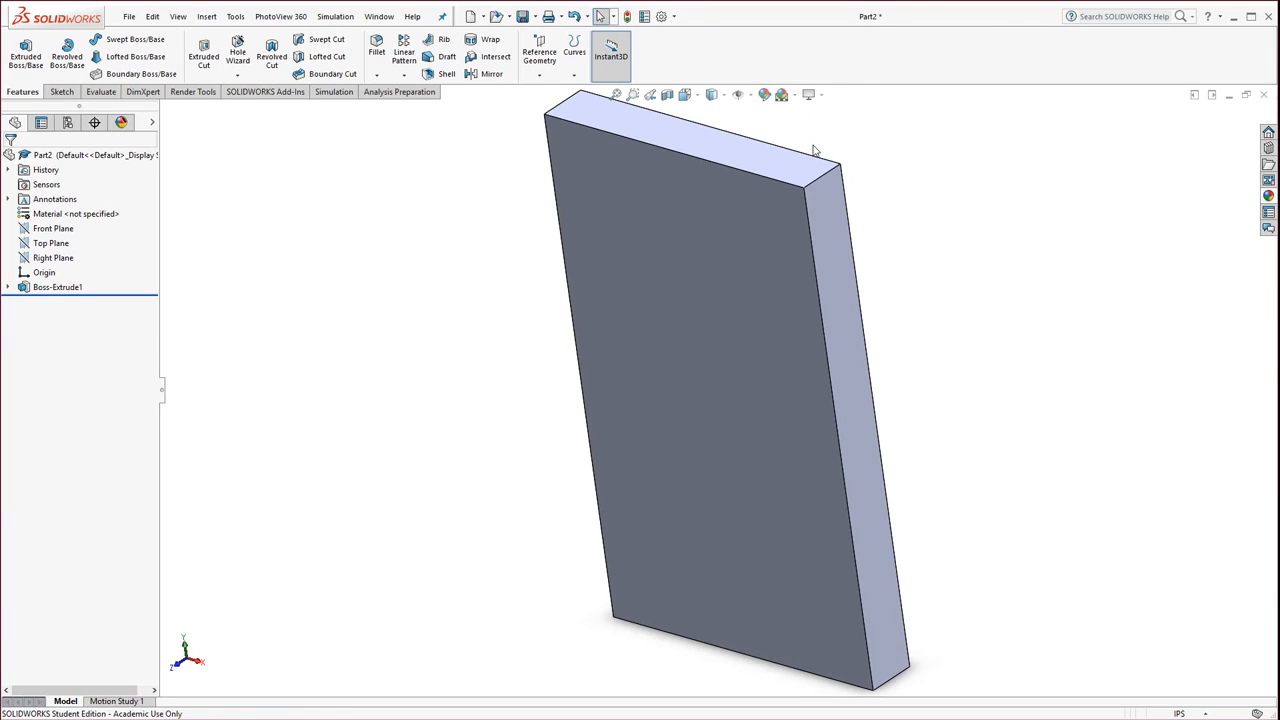
# Step: Turn the Cartoon view setting on for the plate and switch it off again
pyautogui.click(820, 95)
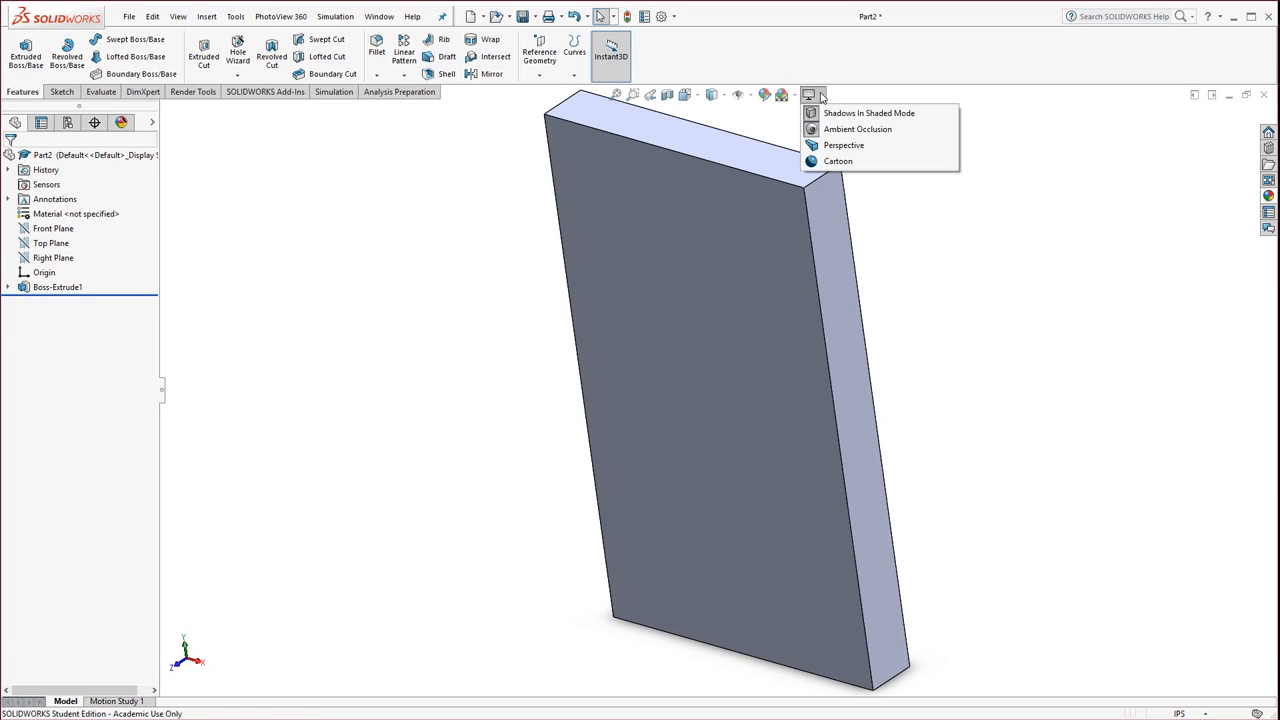
pyautogui.click(815, 162)
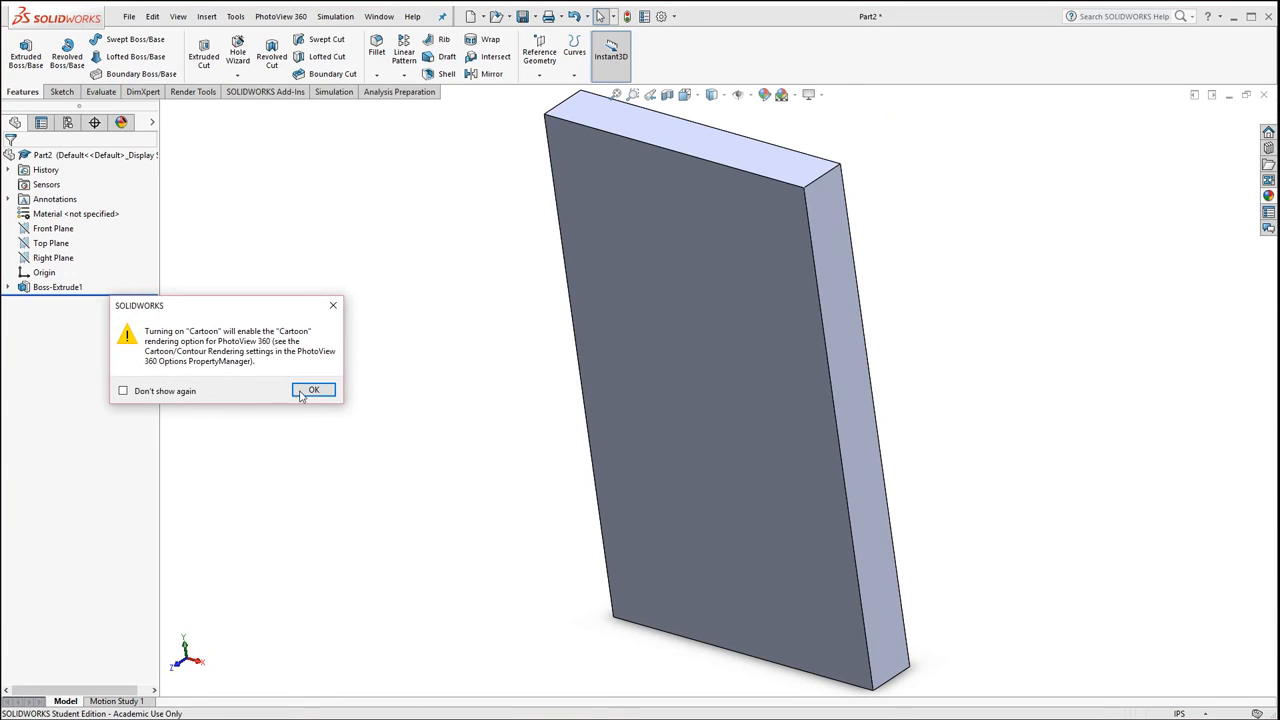
pyautogui.click(333, 312)
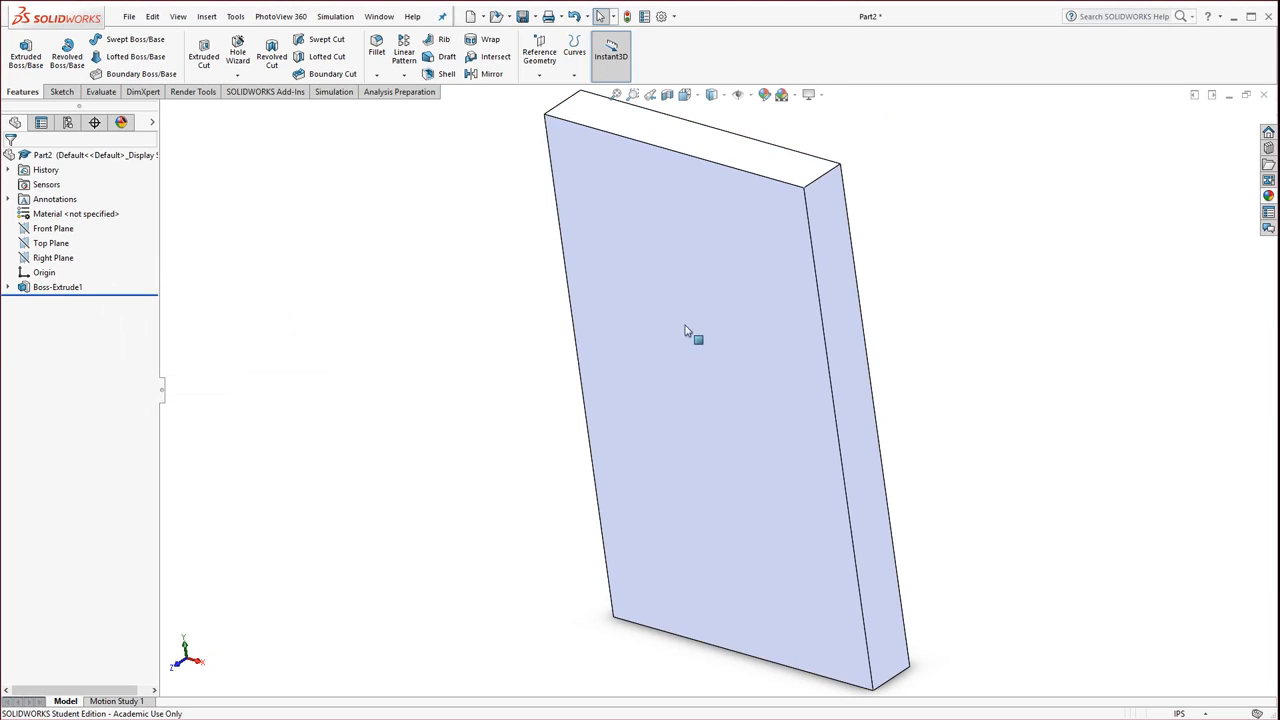
pyautogui.click(821, 95)
pyautogui.click(816, 162)
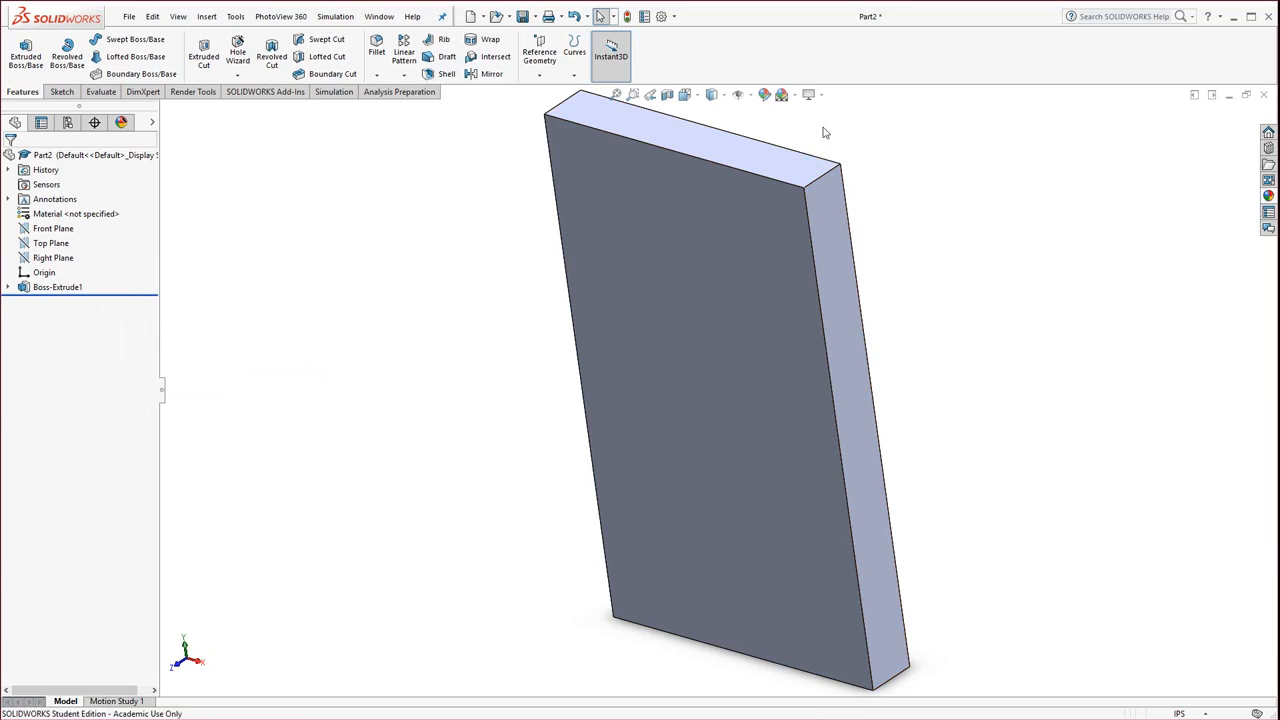
# Step: Switch off Ambient Occlusion for the plate, and toggle Shadows In Shaded Mode off and back on
pyautogui.click(813, 95)
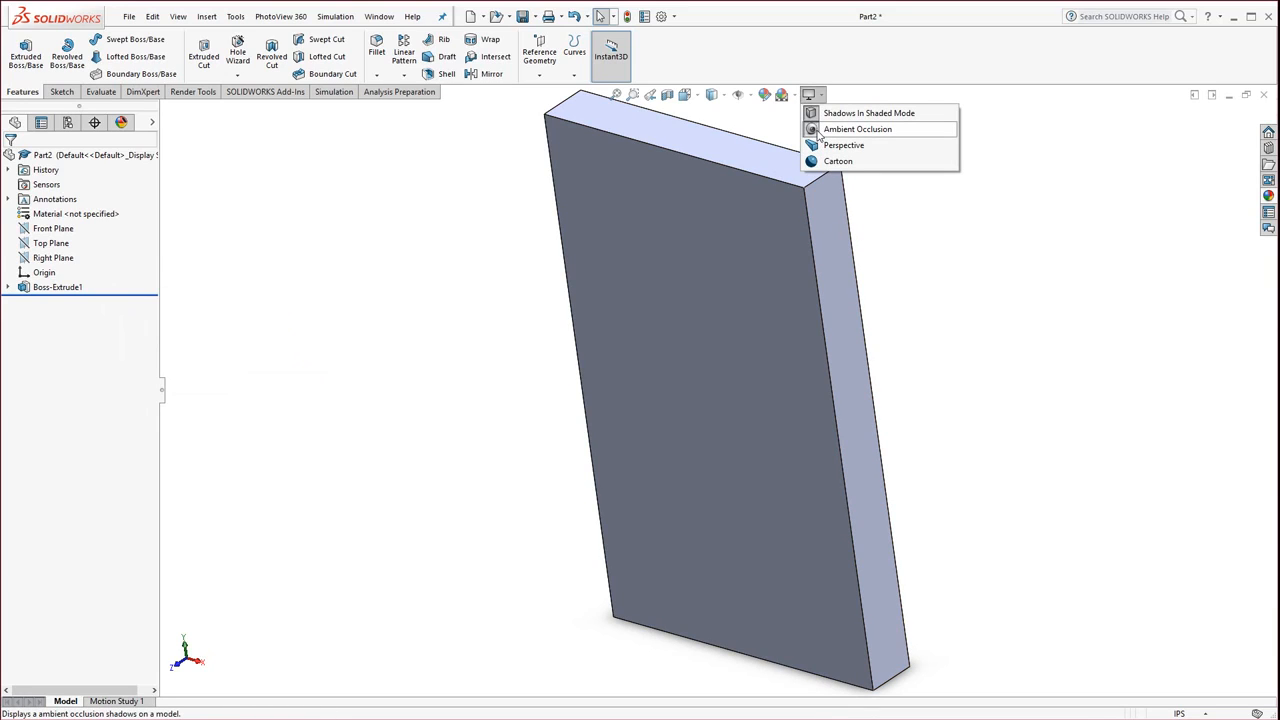
pyautogui.click(816, 131)
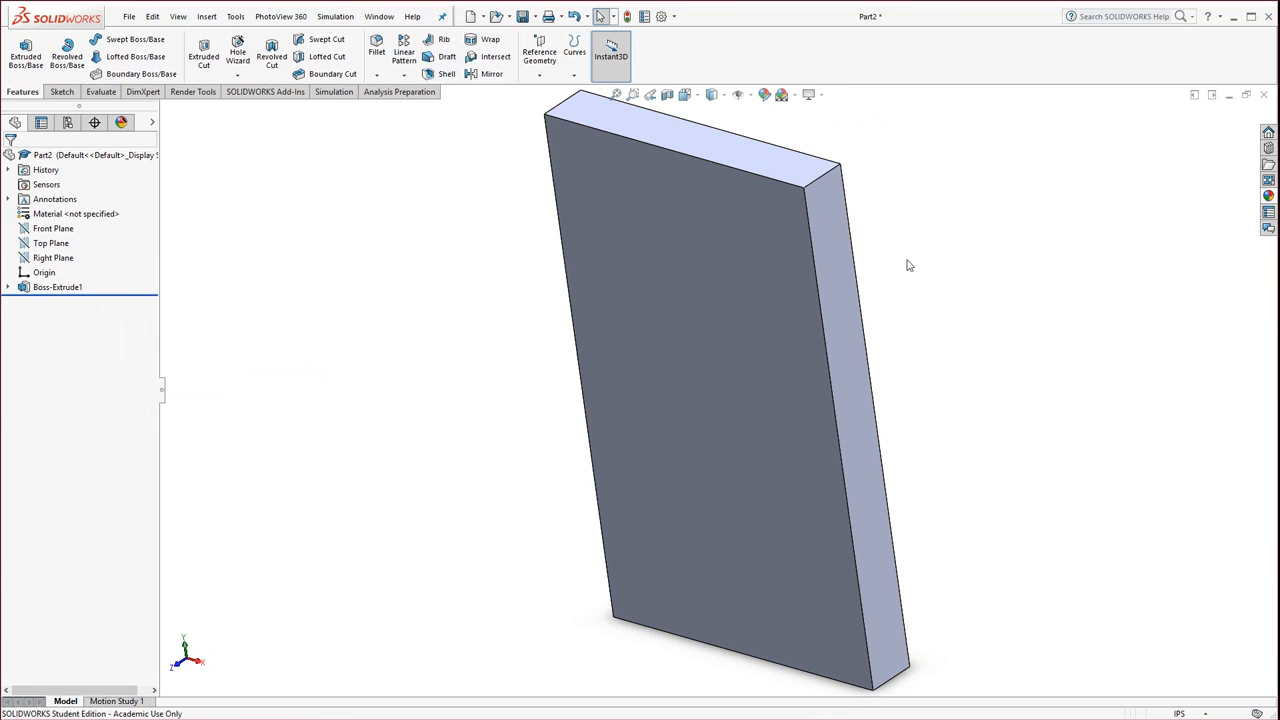
pyautogui.click(822, 96)
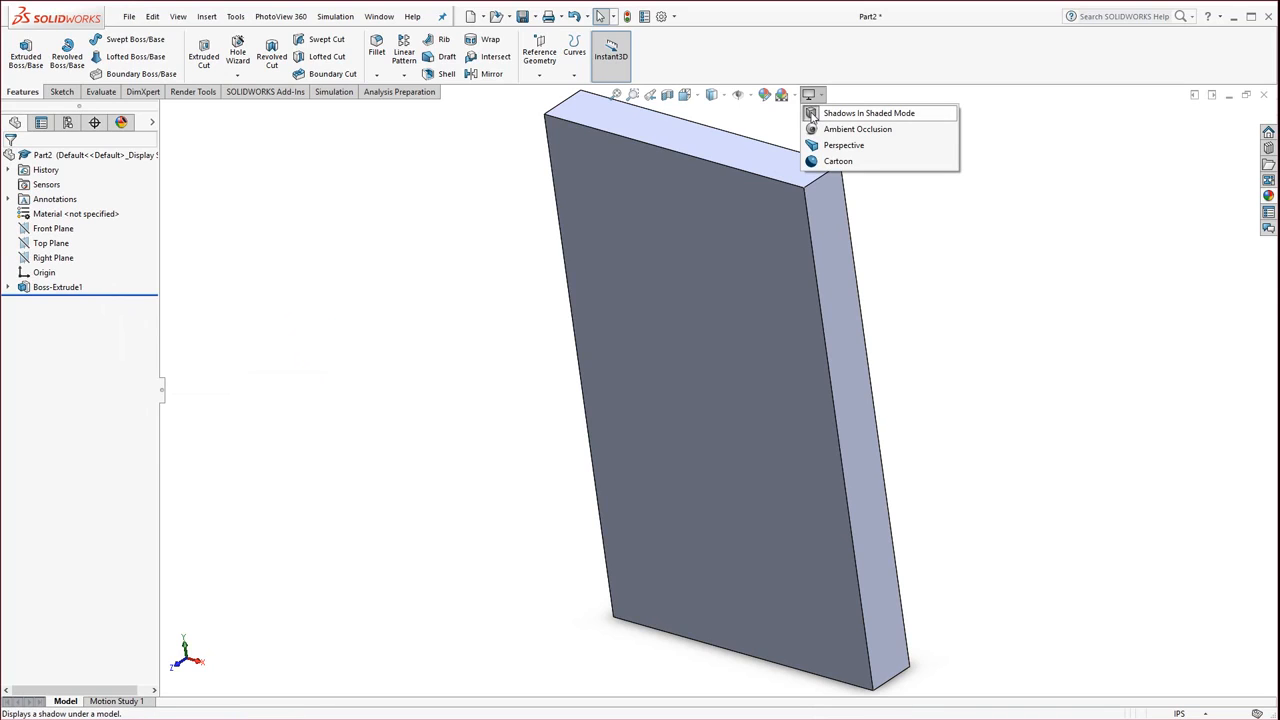
pyautogui.click(813, 118)
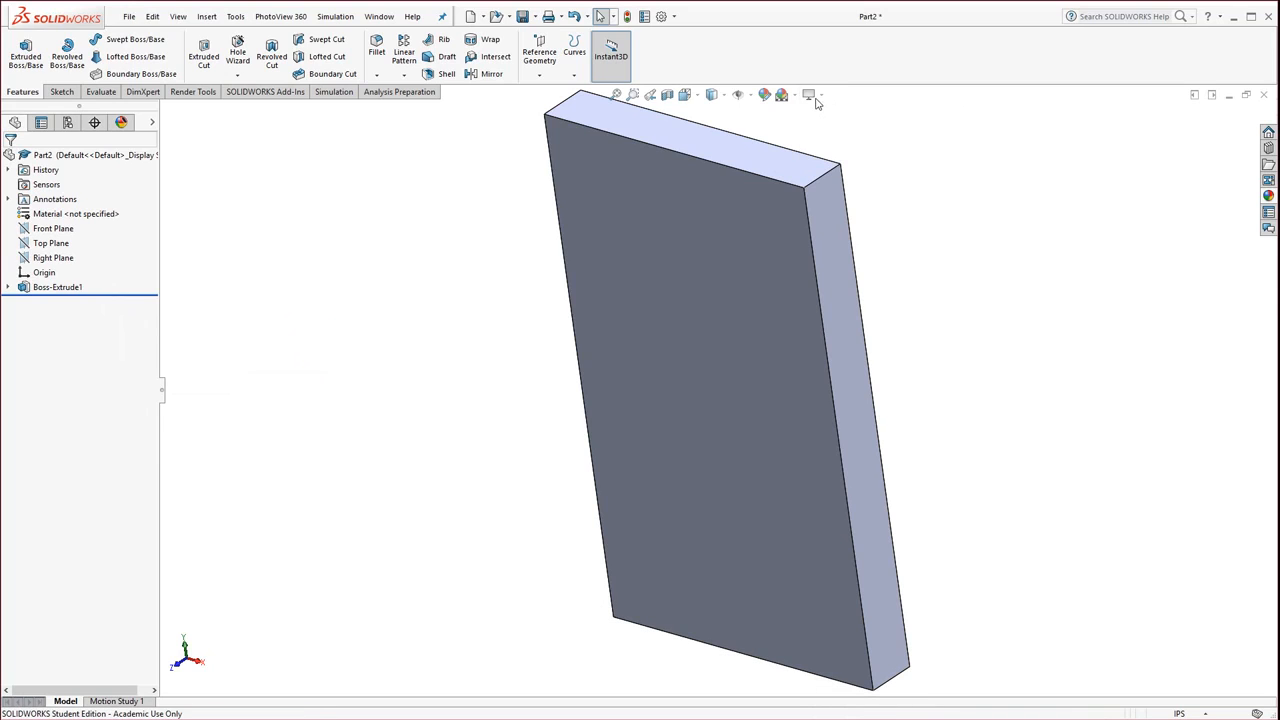
pyautogui.click(815, 96)
pyautogui.click(811, 118)
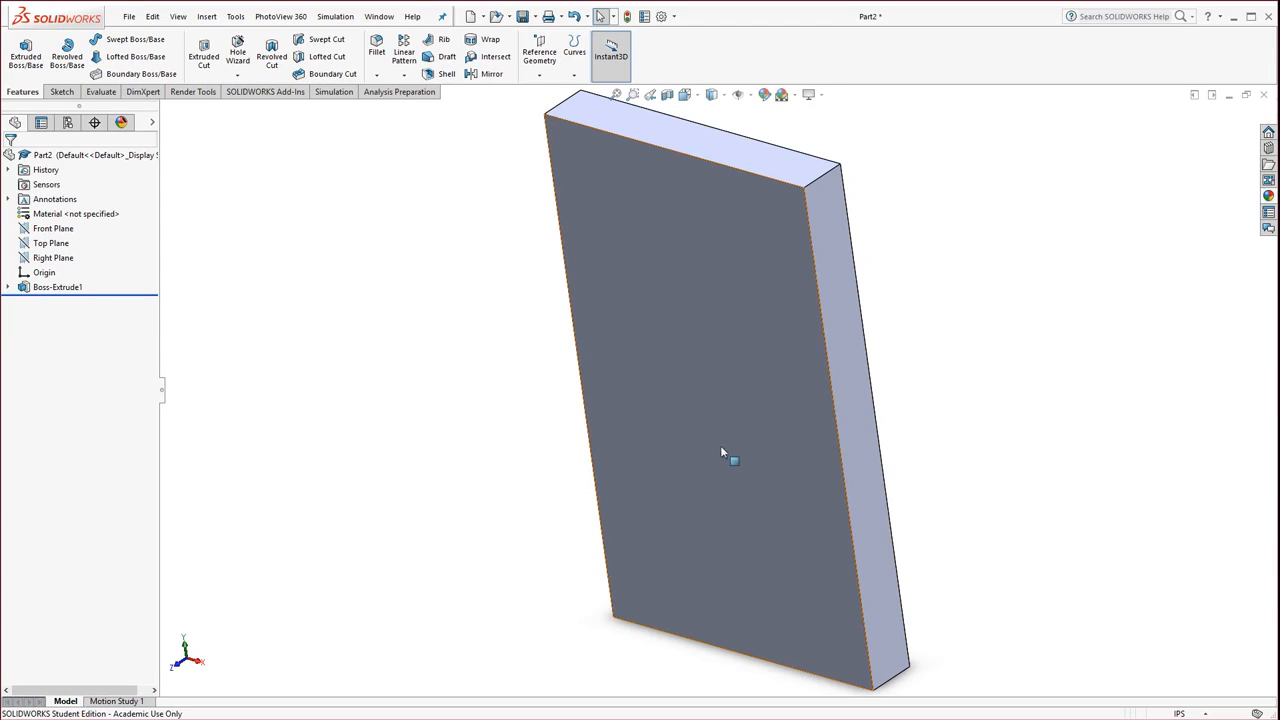
# Step: Orient the plate to the Front view and start a new sketch on its large front face
pyautogui.moveTo(722, 454)
pyautogui.mouseDown(button='middle')
pyautogui.moveTo(763, 429)
pyautogui.moveTo(703, 443)
pyautogui.moveTo(722, 462)
pyautogui.mouseUp(button='middle')
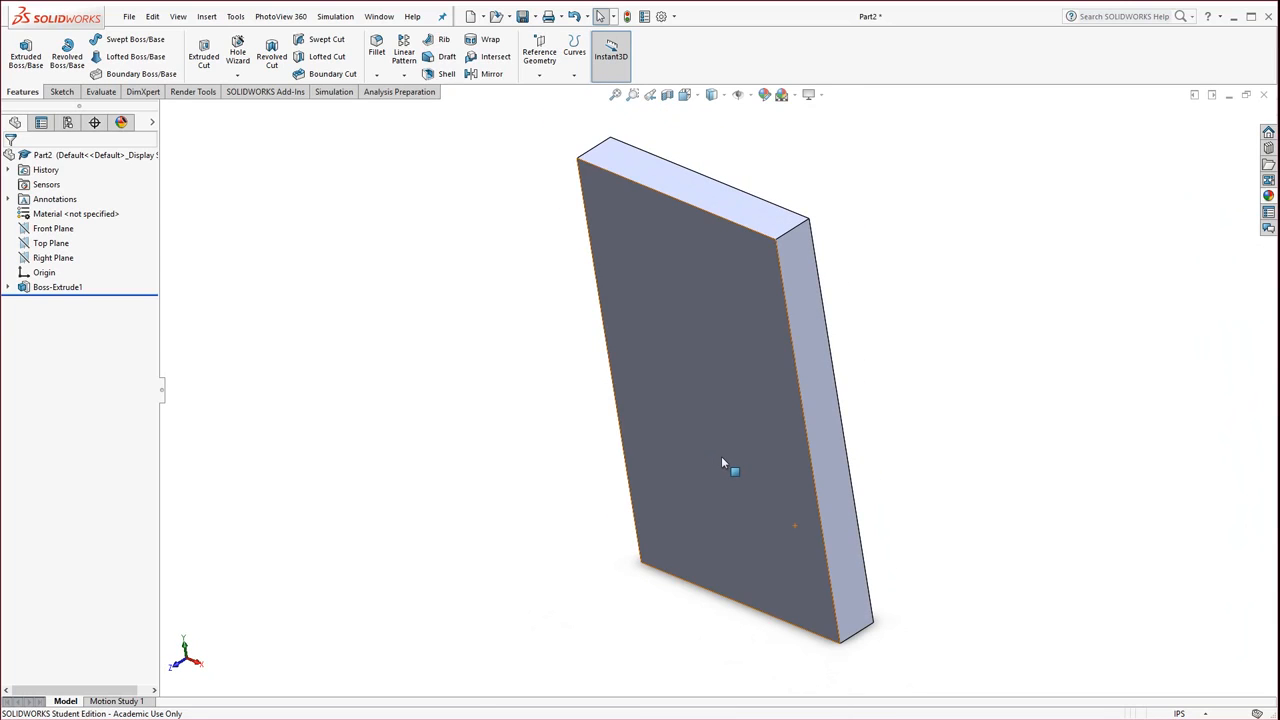
pyautogui.press('space')
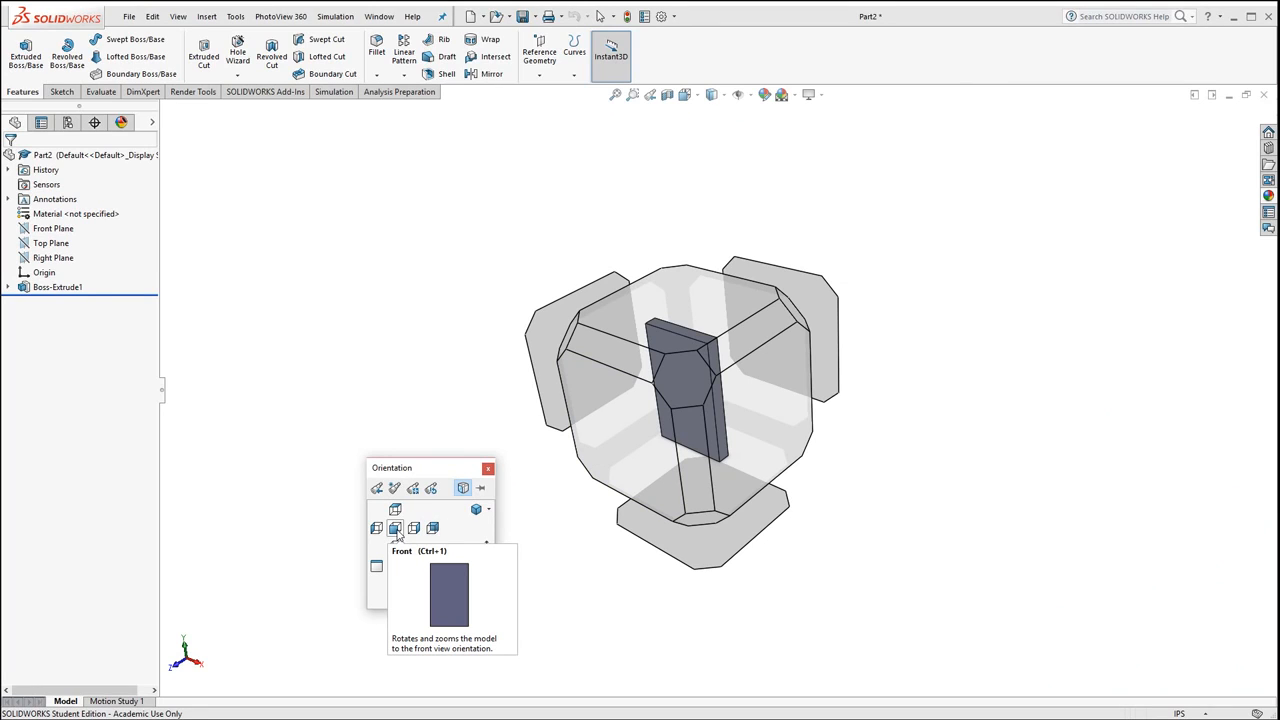
pyautogui.click(395, 529)
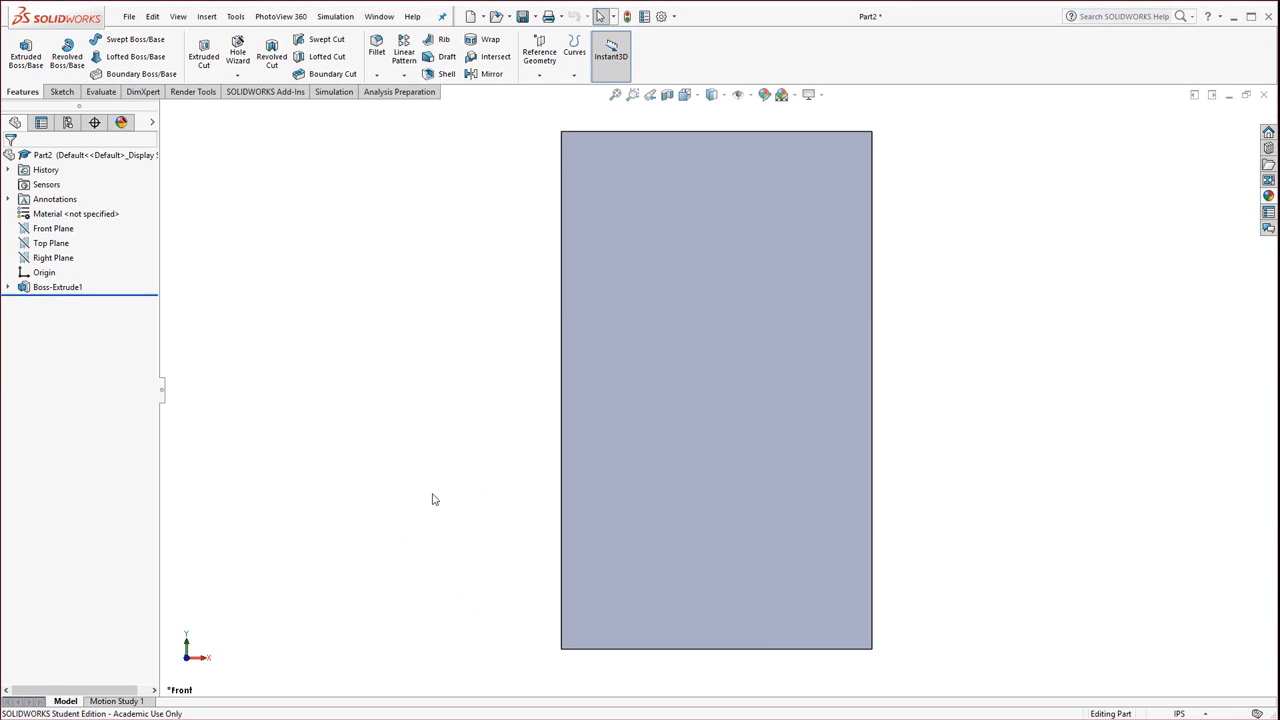
pyautogui.click(716, 404)
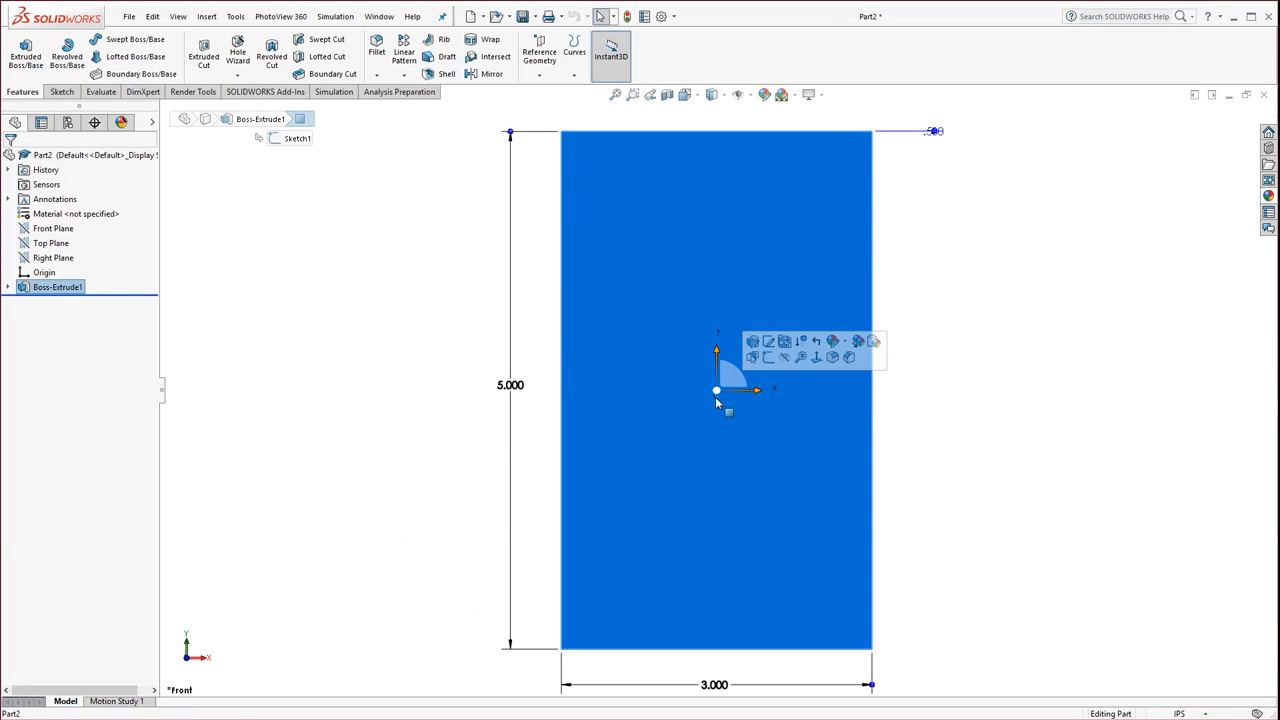
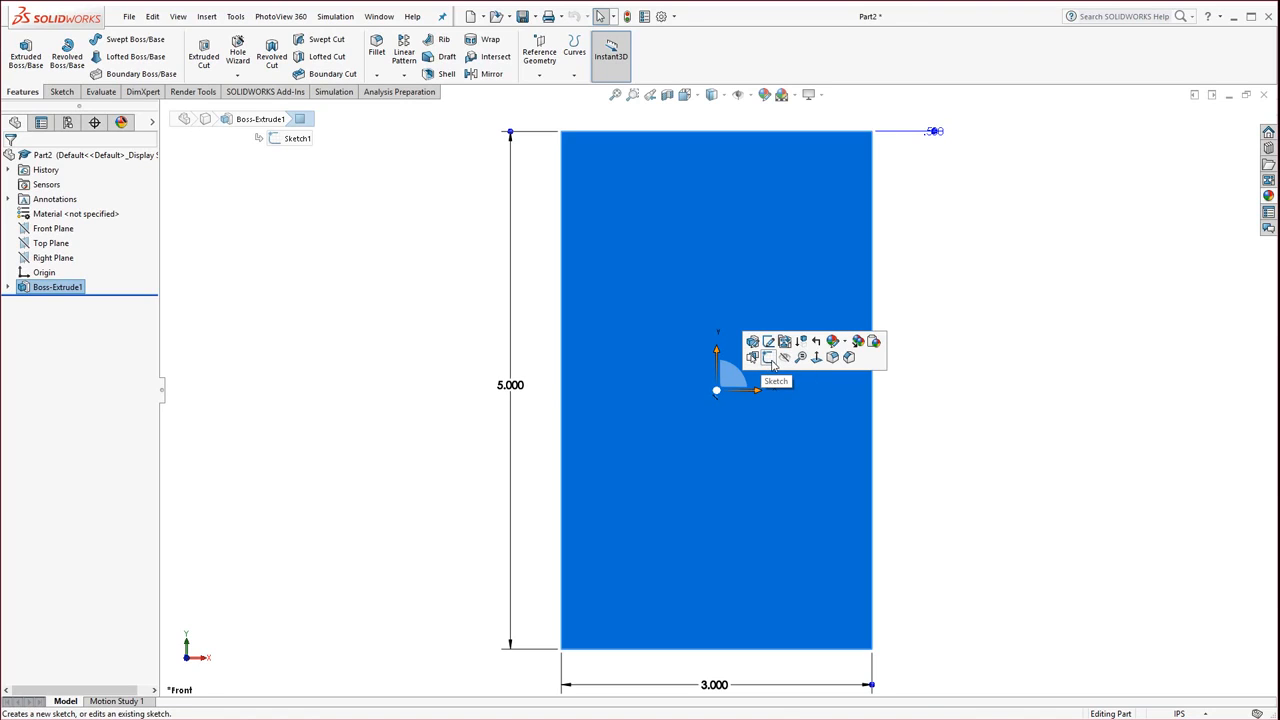
pyautogui.click(767, 360)
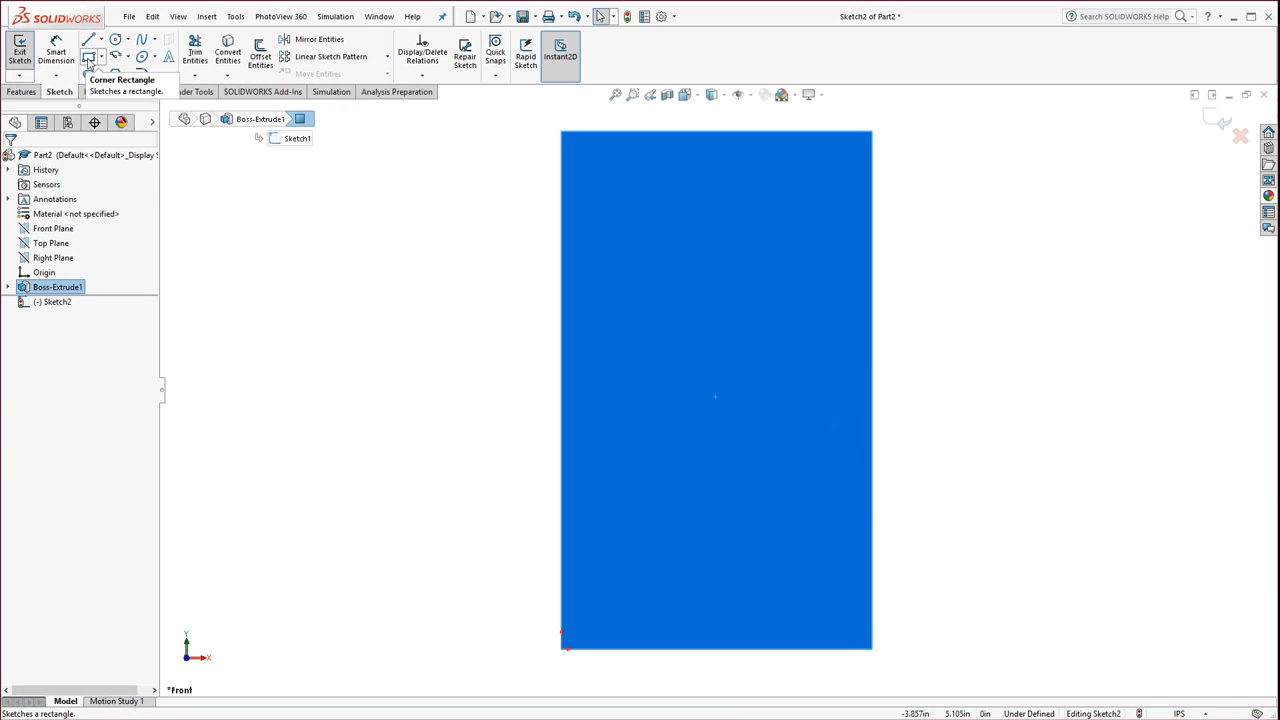
# Step: Sketch a corner rectangle from the origin to the face's opposite vertical edge, 3 in wide and about 1.79 in high
pyautogui.click(88, 58)
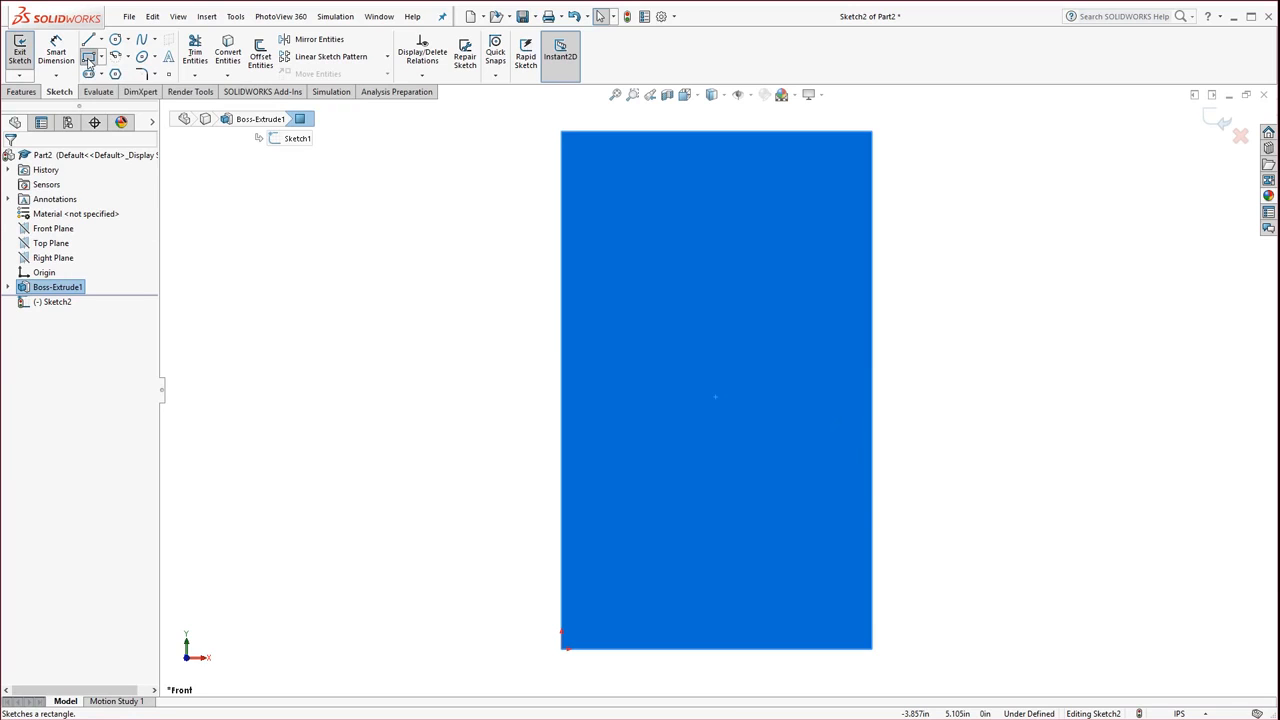
pyautogui.click(561, 648)
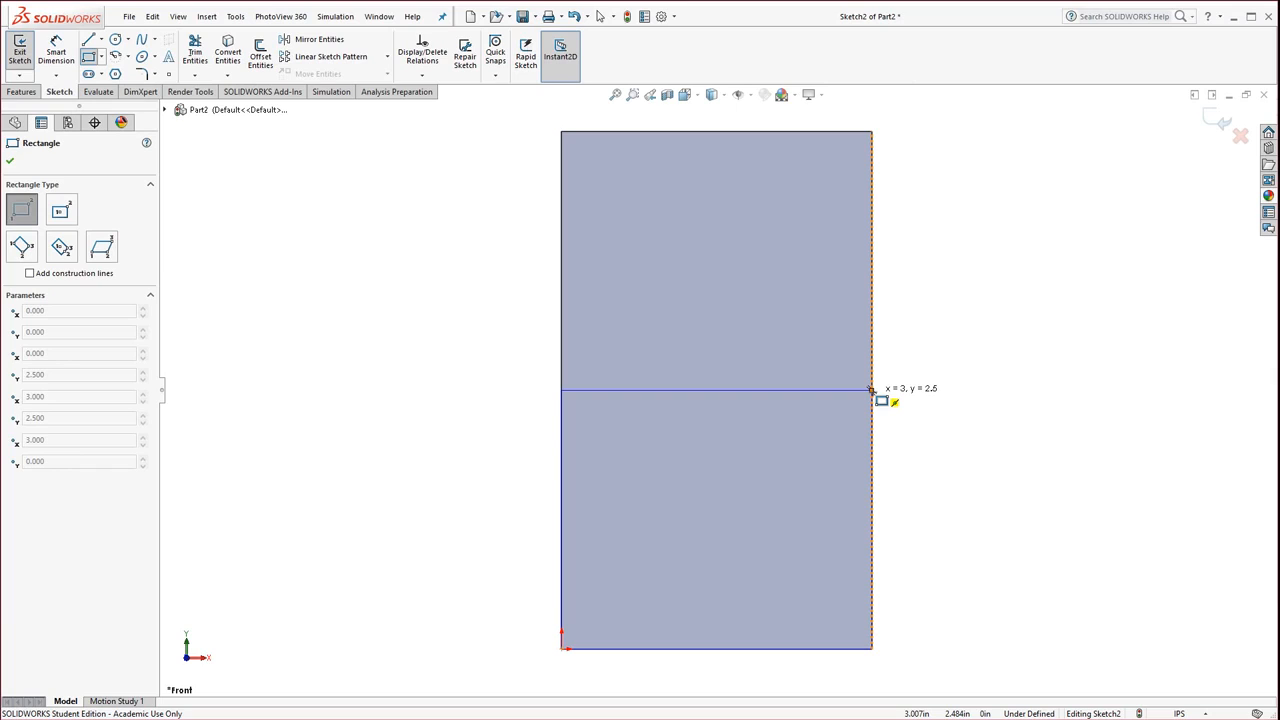
pyautogui.click(875, 467)
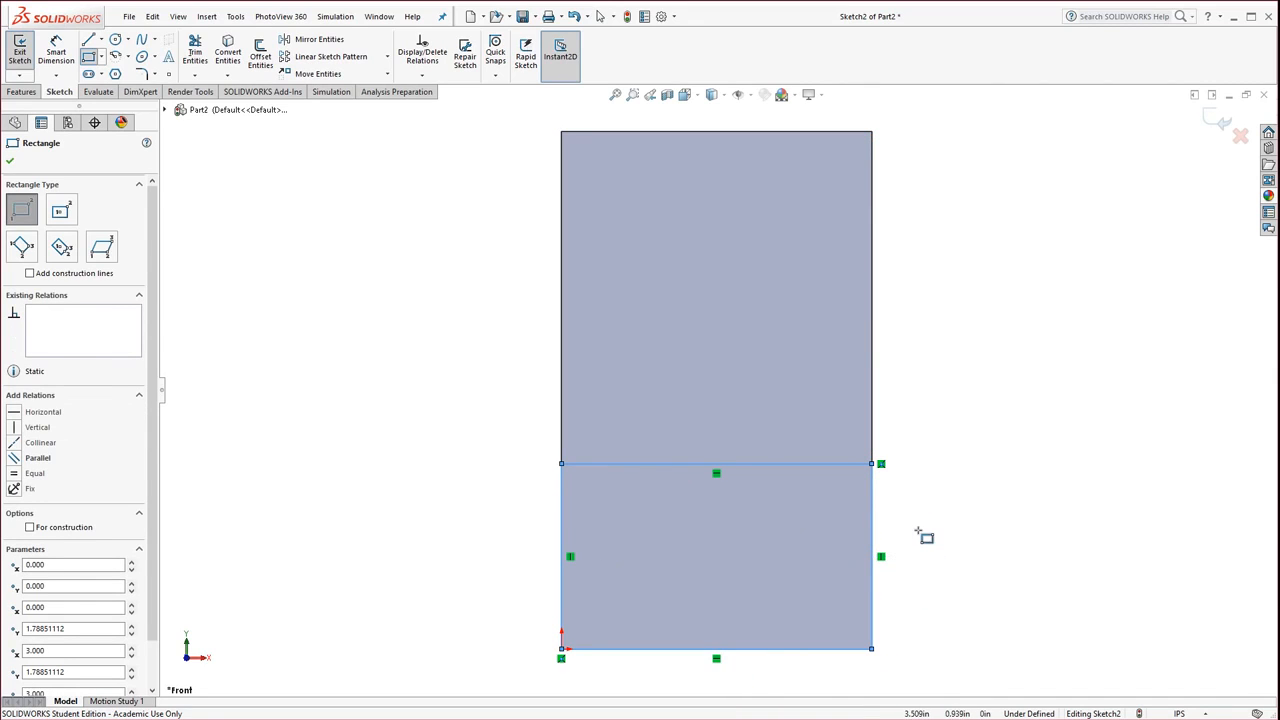
pyautogui.press('Escape')
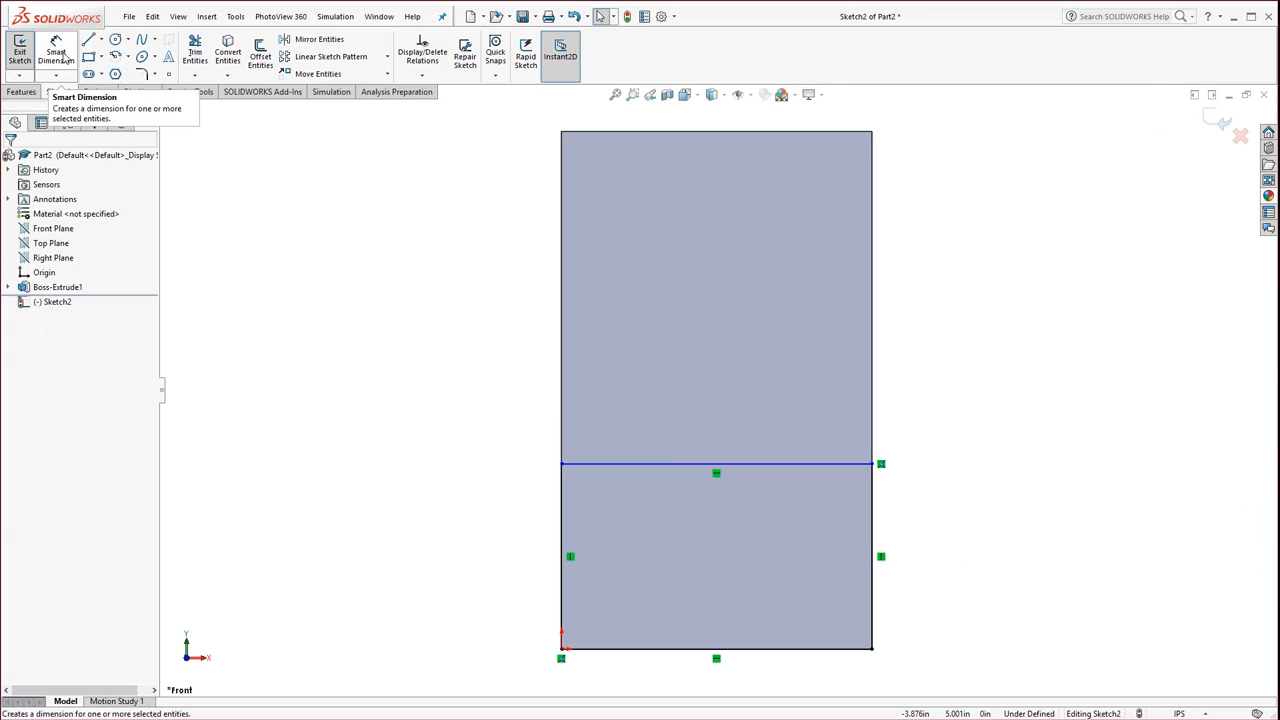
# Step: Dimension the rectangle's vertical side on the plate's edge and set its height to 1.5 in
pyautogui.click(60, 52)
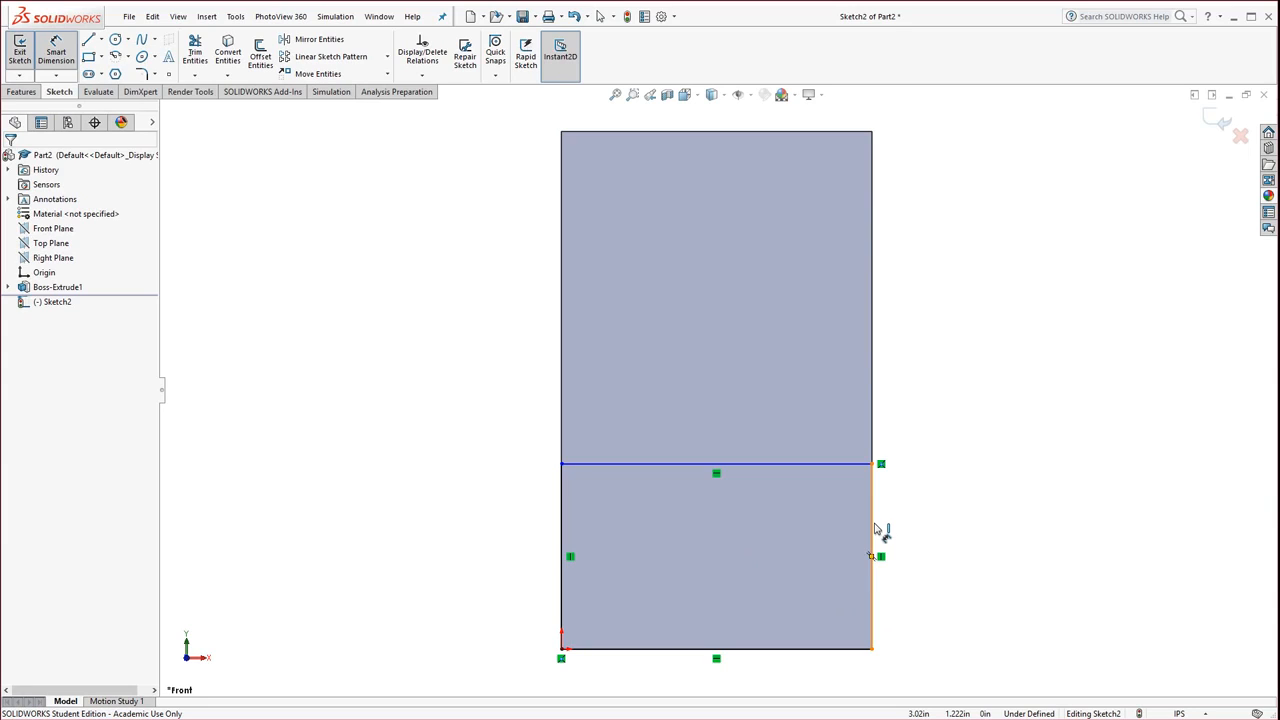
pyautogui.click(873, 530)
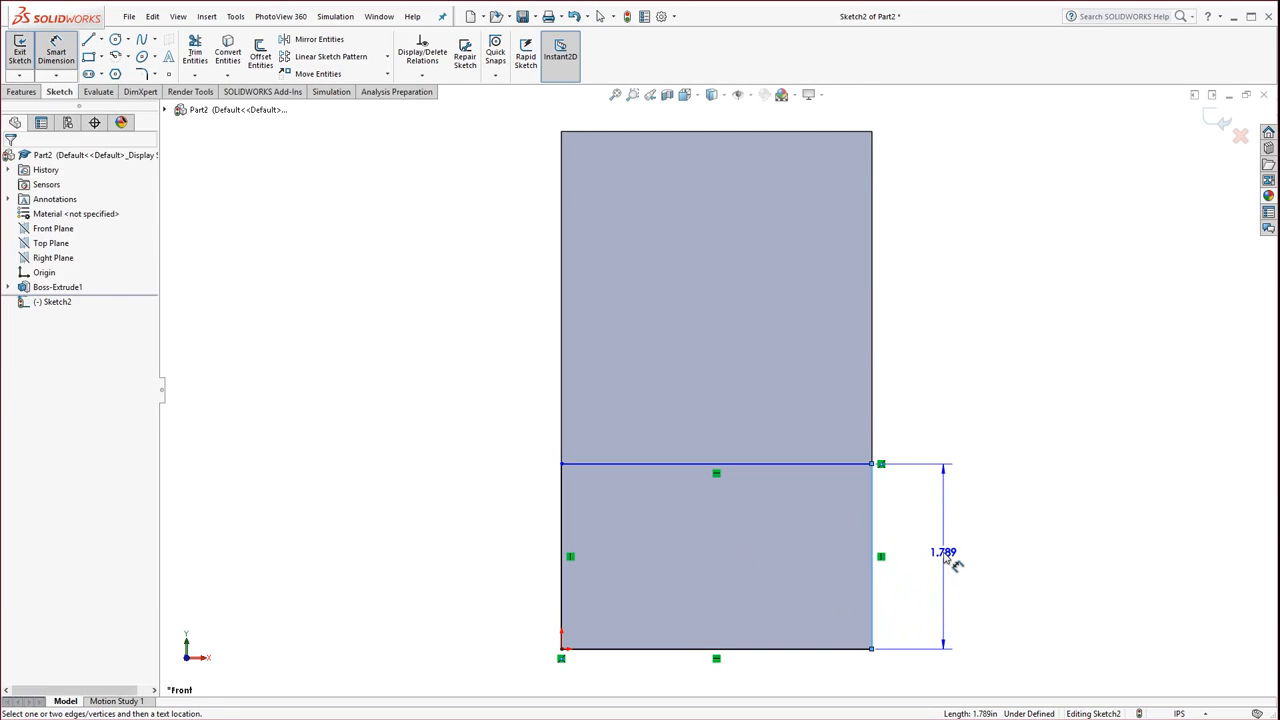
pyautogui.click(950, 562)
pyautogui.write('1.5')
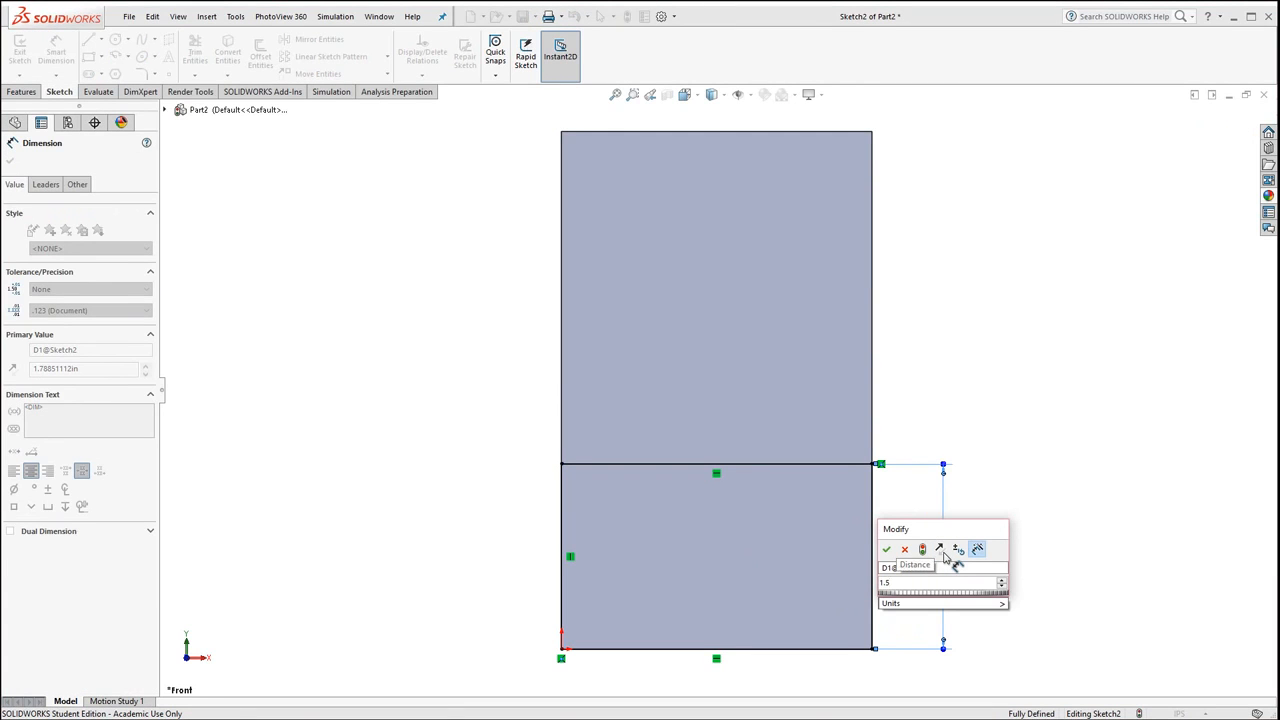
pyautogui.press('Return')
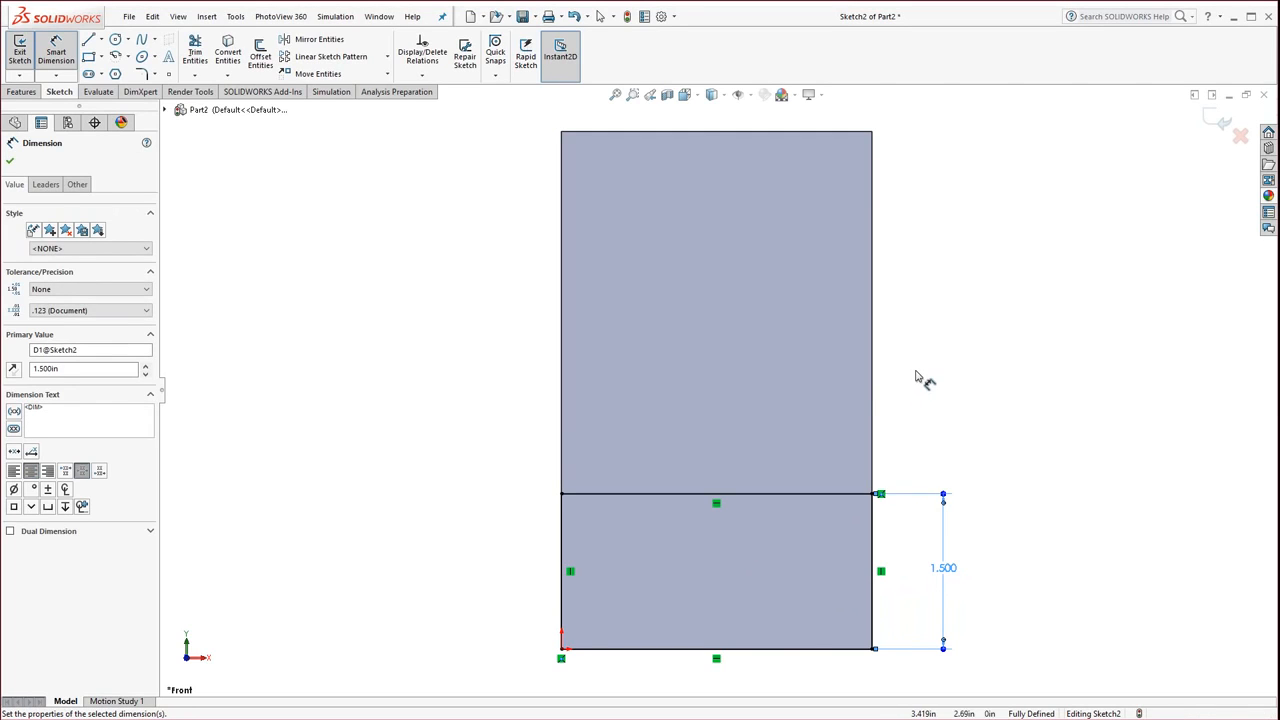
pyautogui.press('Escape')
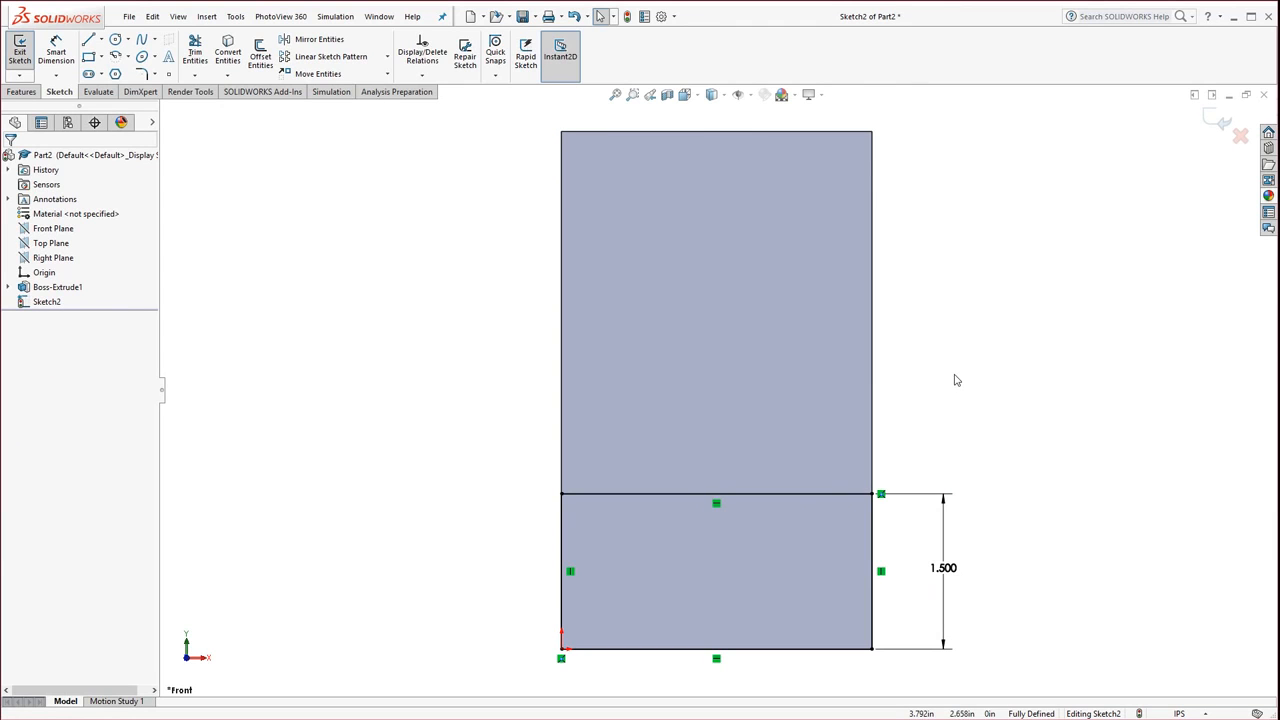
# Step: Extrude the rectangle as a Blind boss 0.5 in outward from the plate's front face, merged with the plate
pyautogui.moveTo(963, 391)
pyautogui.mouseDown(button='middle')
pyautogui.moveTo(903, 440)
pyautogui.moveTo(852, 457)
pyautogui.moveTo(903, 454)
pyautogui.moveTo(880, 480)
pyautogui.mouseUp(button='middle')
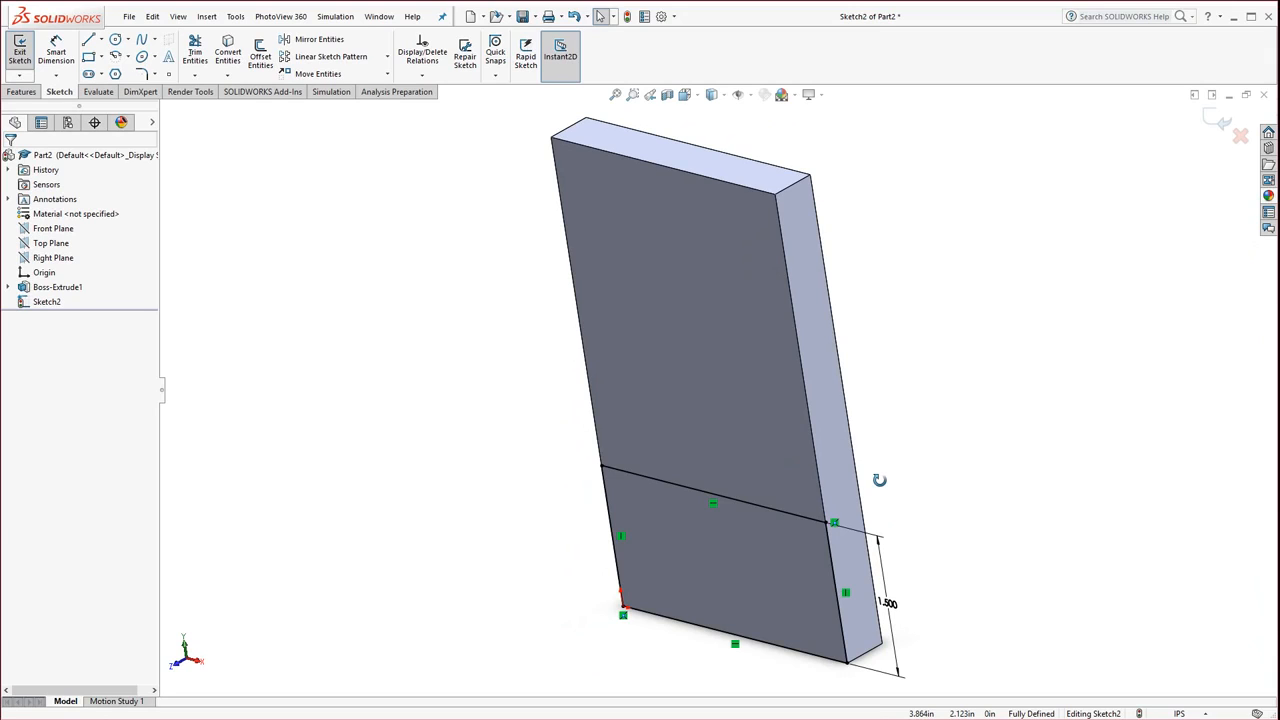
pyautogui.scroll(1, 880, 483)
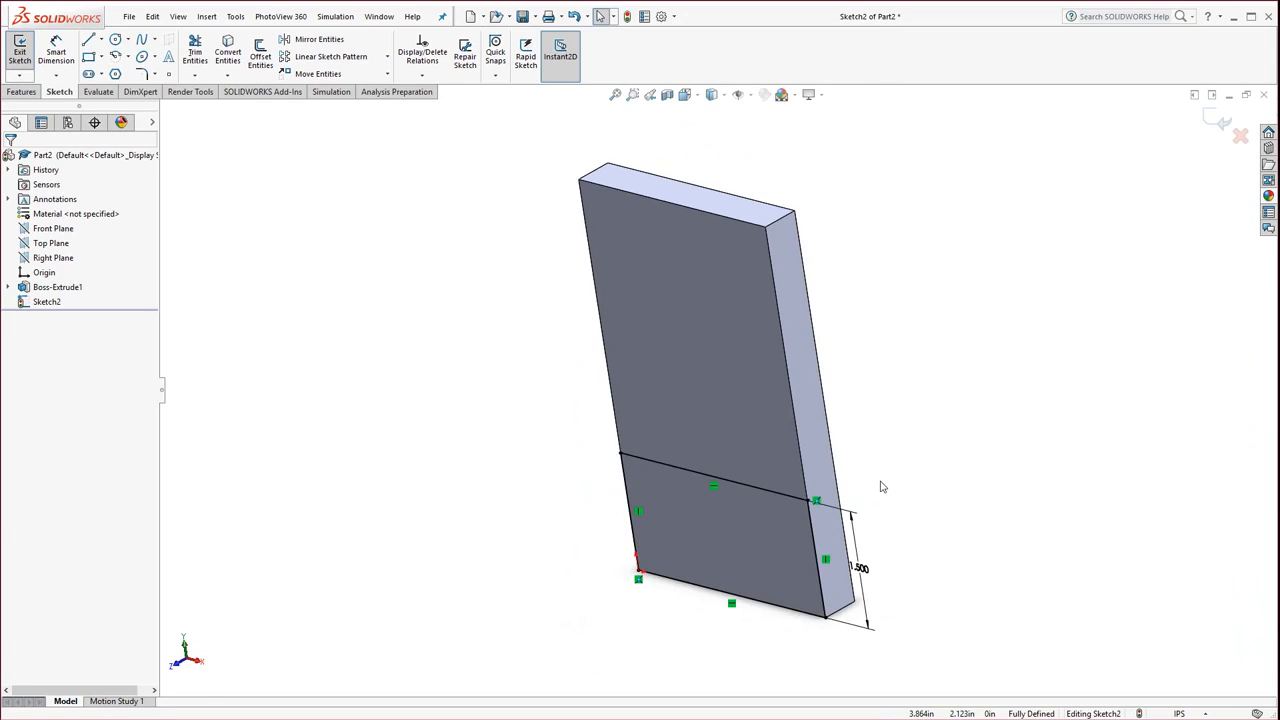
pyautogui.scroll(-2, 883, 486)
pyautogui.moveTo(862, 480)
pyautogui.mouseDown(button='middle')
pyautogui.moveTo(886, 471)
pyautogui.moveTo(823, 494)
pyautogui.moveTo(874, 477)
pyautogui.moveTo(854, 497)
pyautogui.mouseUp(button='middle')
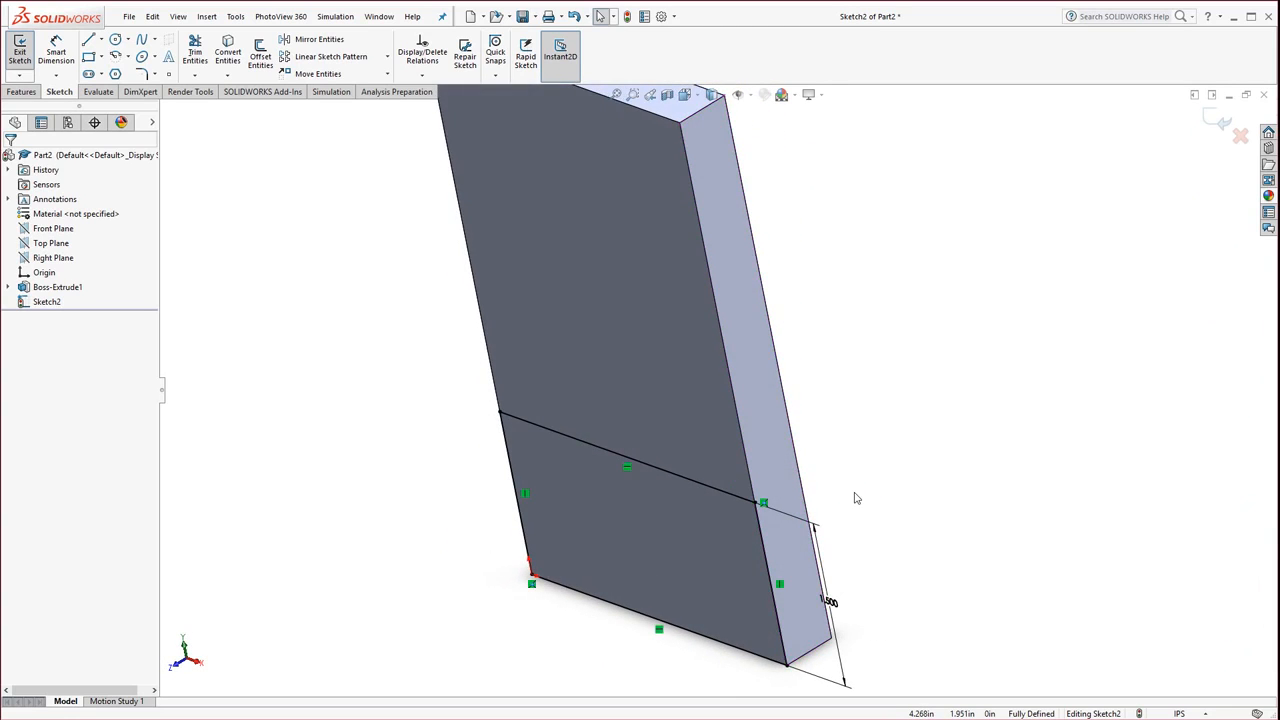
pyautogui.scroll(2, 854, 497)
pyautogui.scroll(-1, 782, 331)
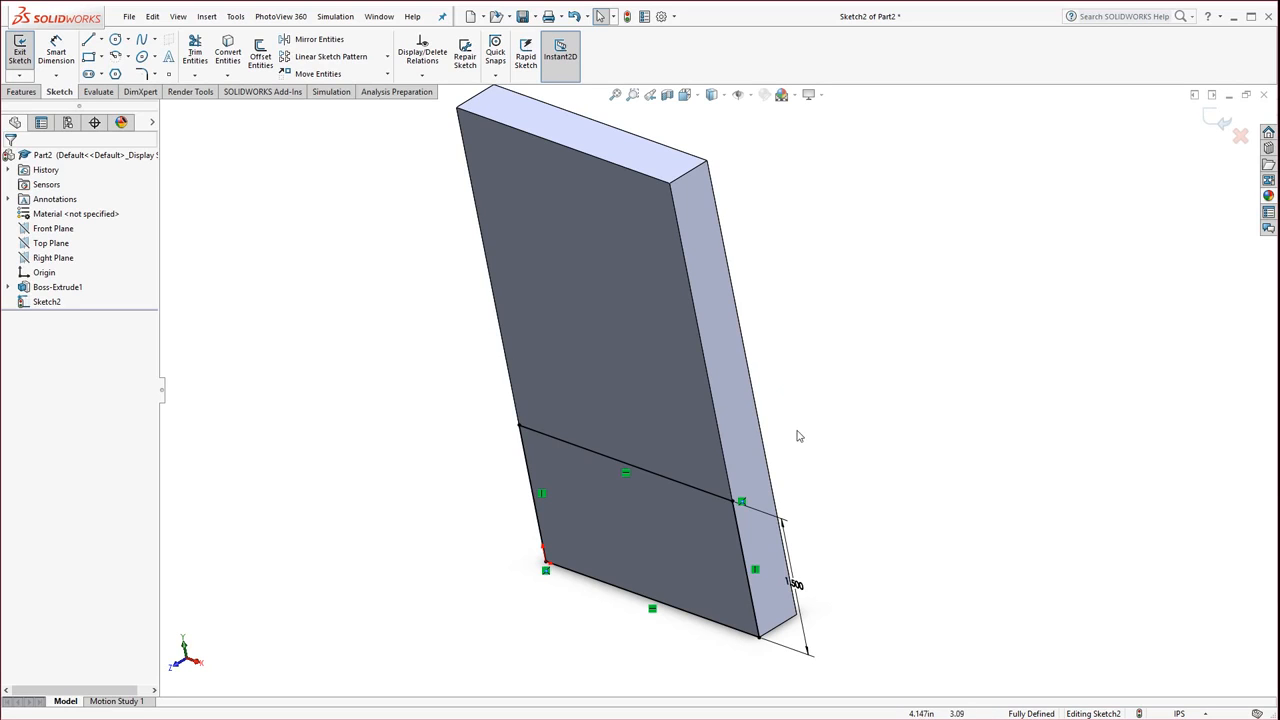
pyautogui.moveTo(800, 437)
pyautogui.mouseDown(button='middle')
pyautogui.moveTo(866, 374)
pyautogui.moveTo(808, 419)
pyautogui.moveTo(822, 417)
pyautogui.mouseUp(button='middle')
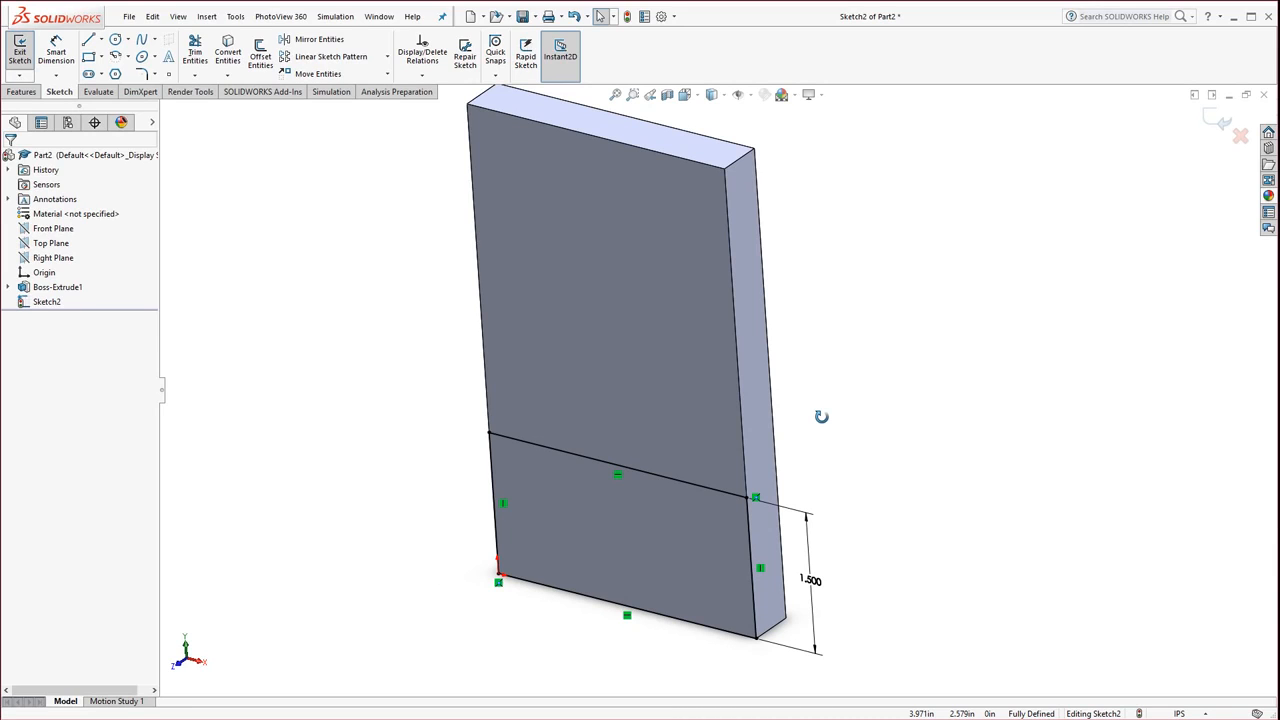
pyautogui.scroll(2, 819, 428)
pyautogui.scroll(-1, 820, 343)
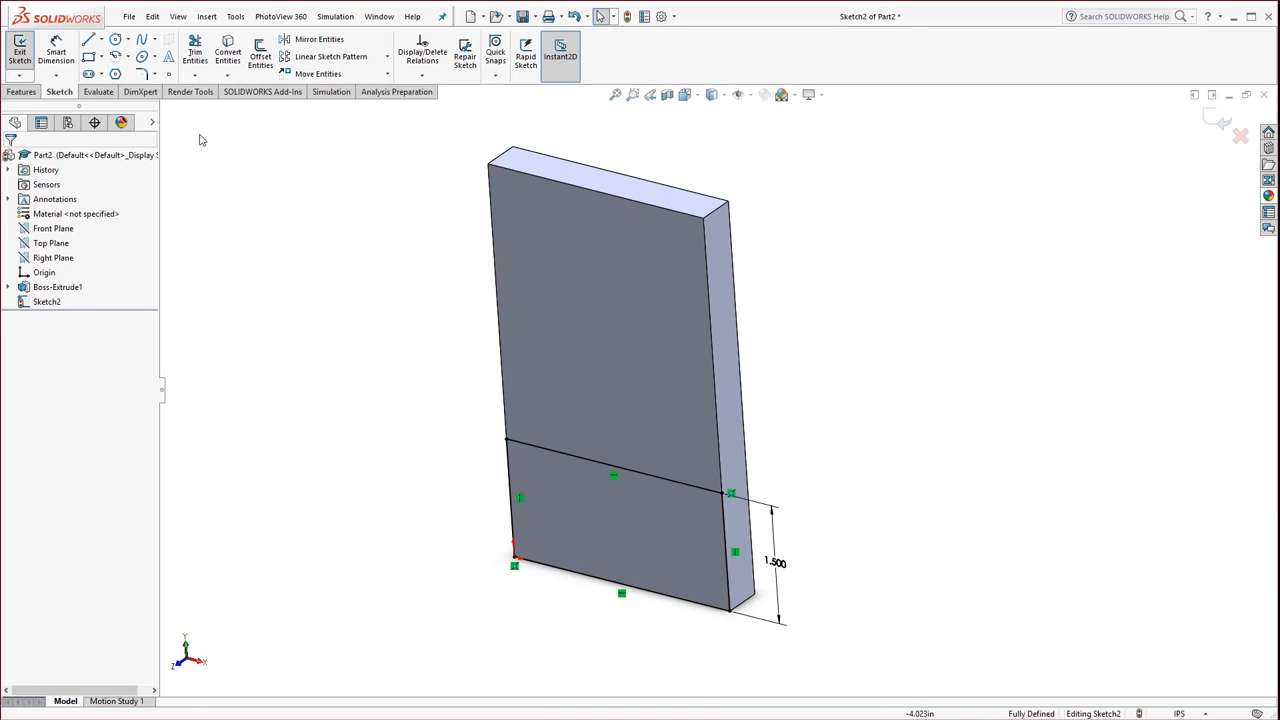
pyautogui.click(22, 92)
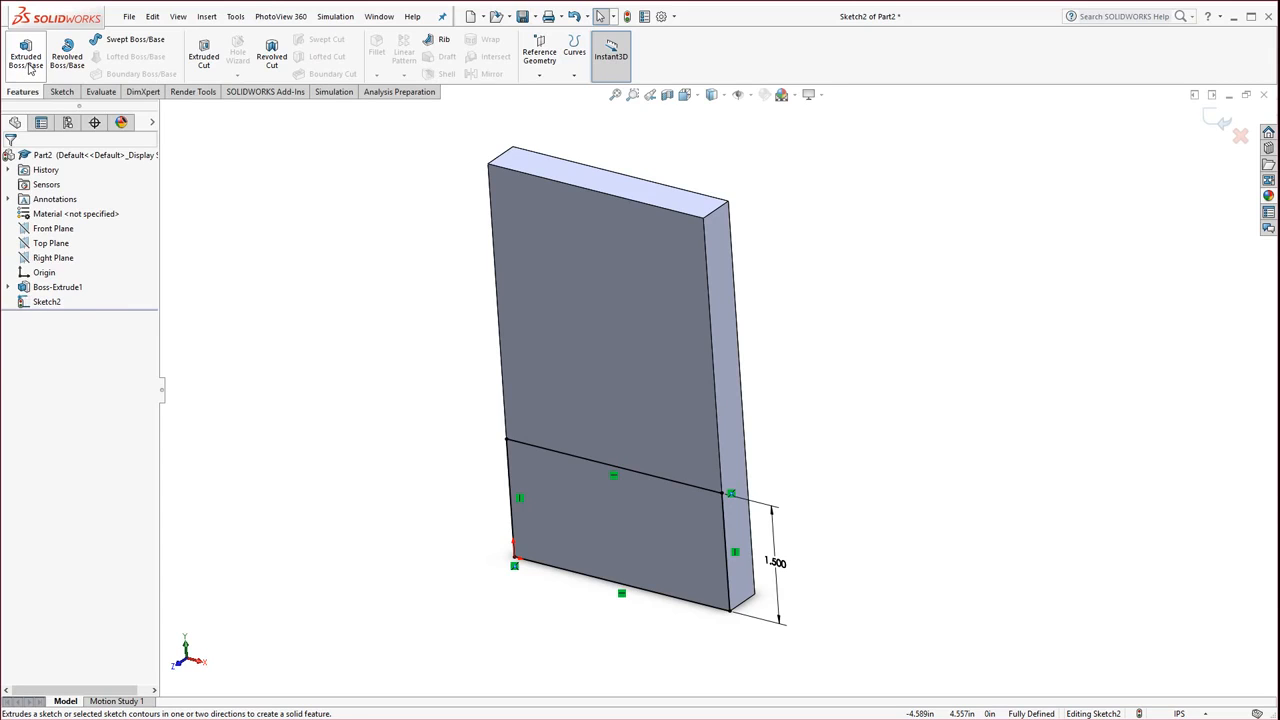
pyautogui.click(26, 56)
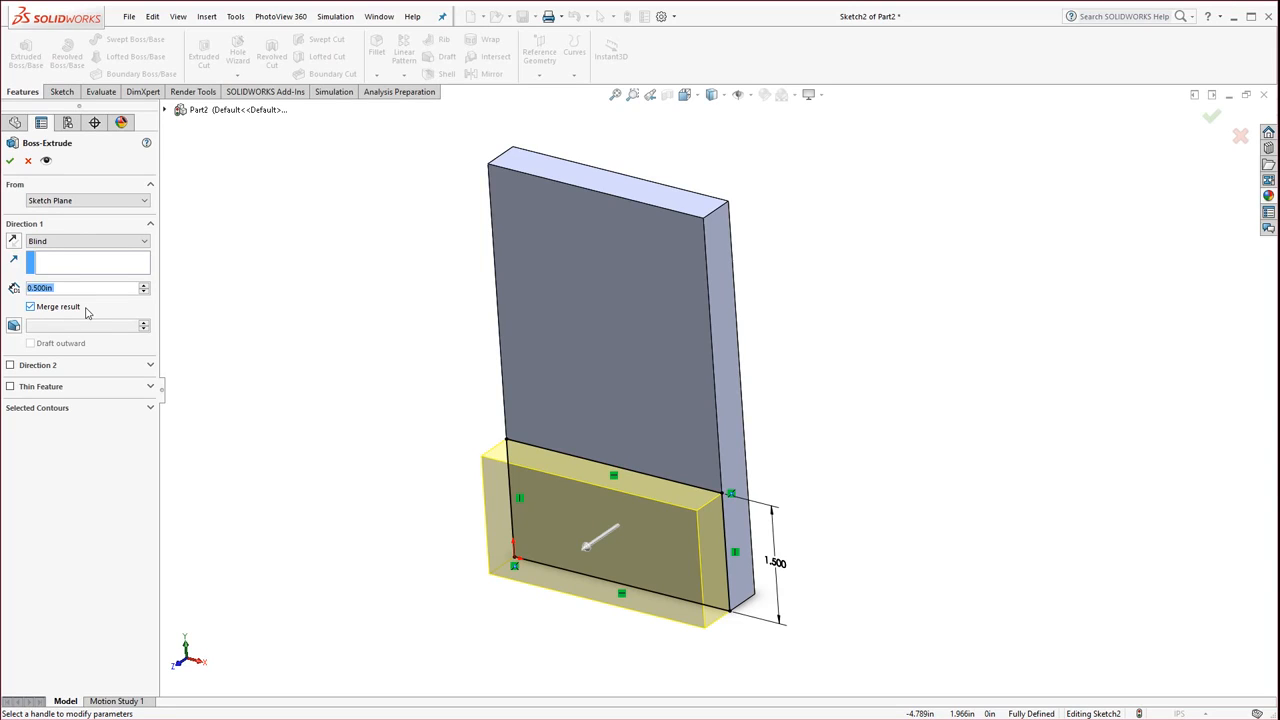
pyautogui.click(10, 160)
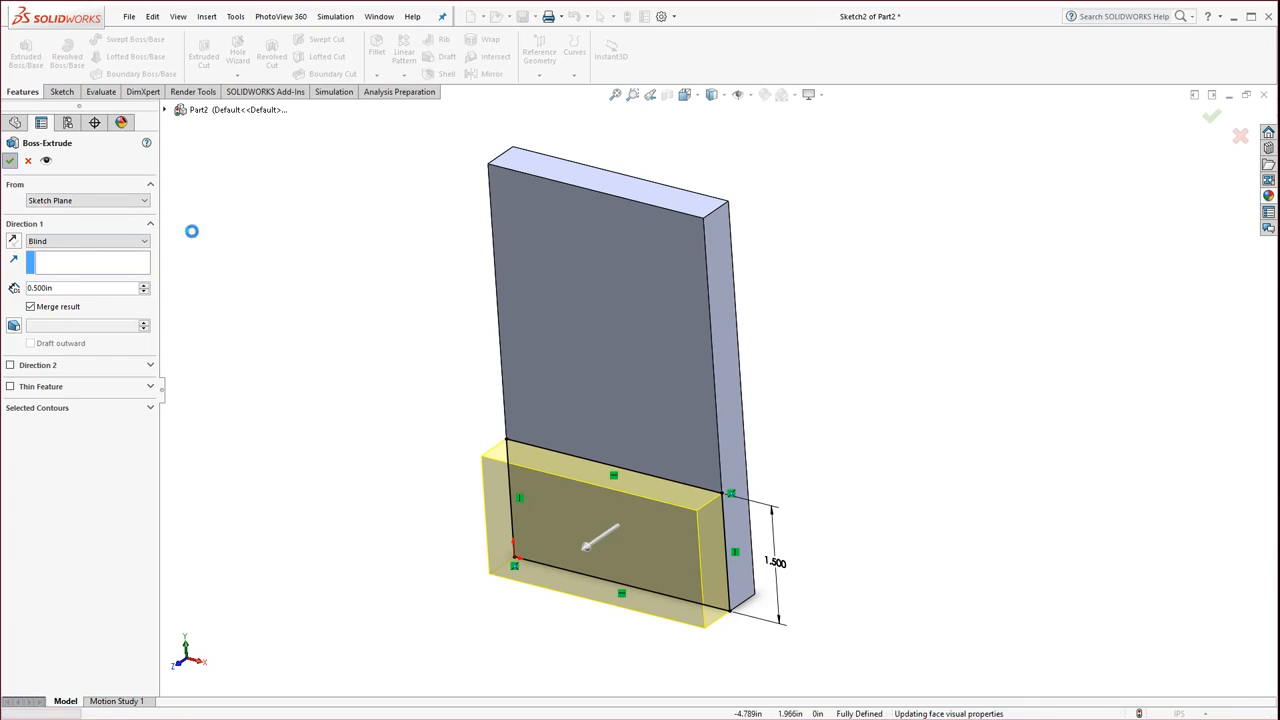
pyautogui.click(390, 343)
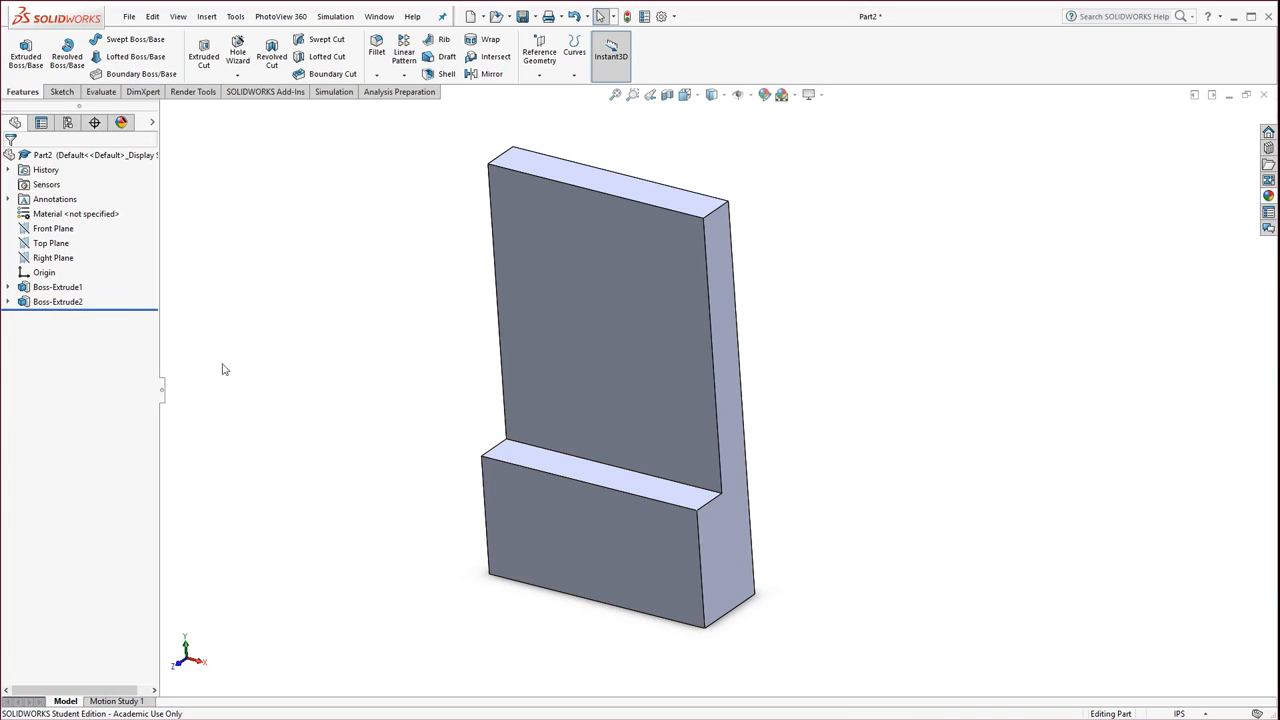
# Step: Edit the lower boss's extrusion, try a depth of 0.7 in and restore it to 0.5 in
pyautogui.click(58, 287)
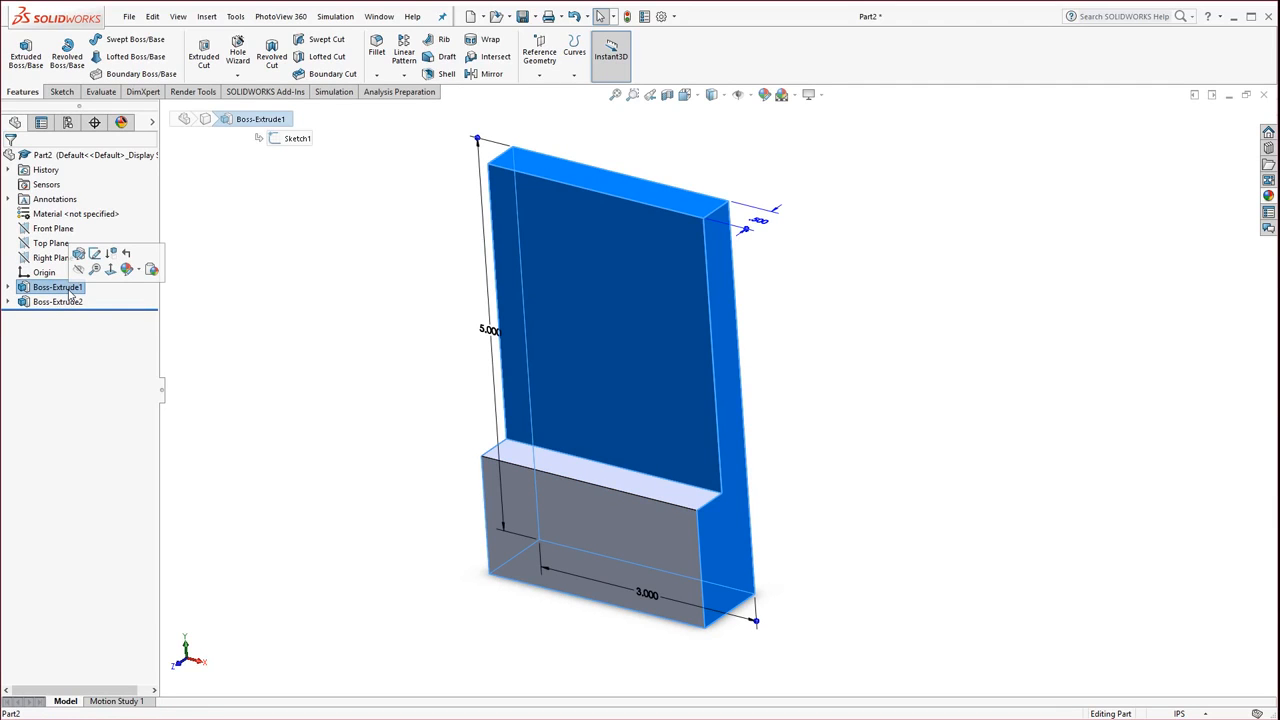
pyautogui.click(64, 302)
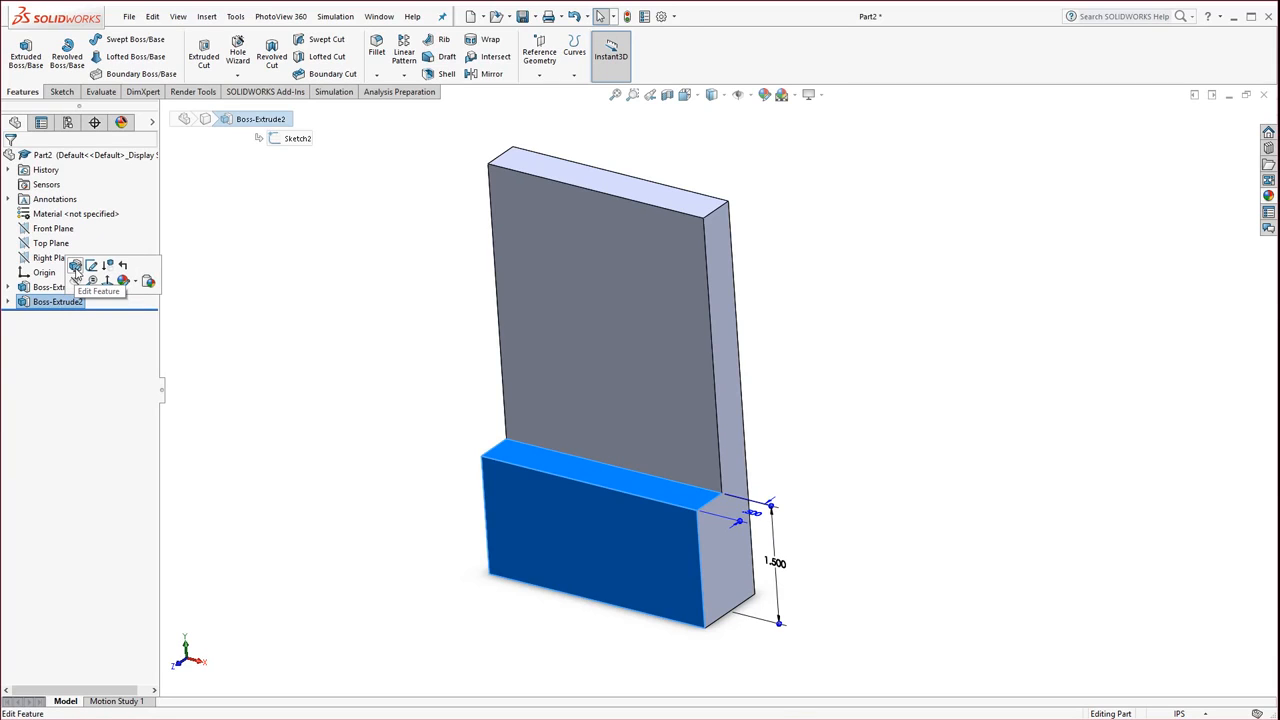
pyautogui.click(75, 267)
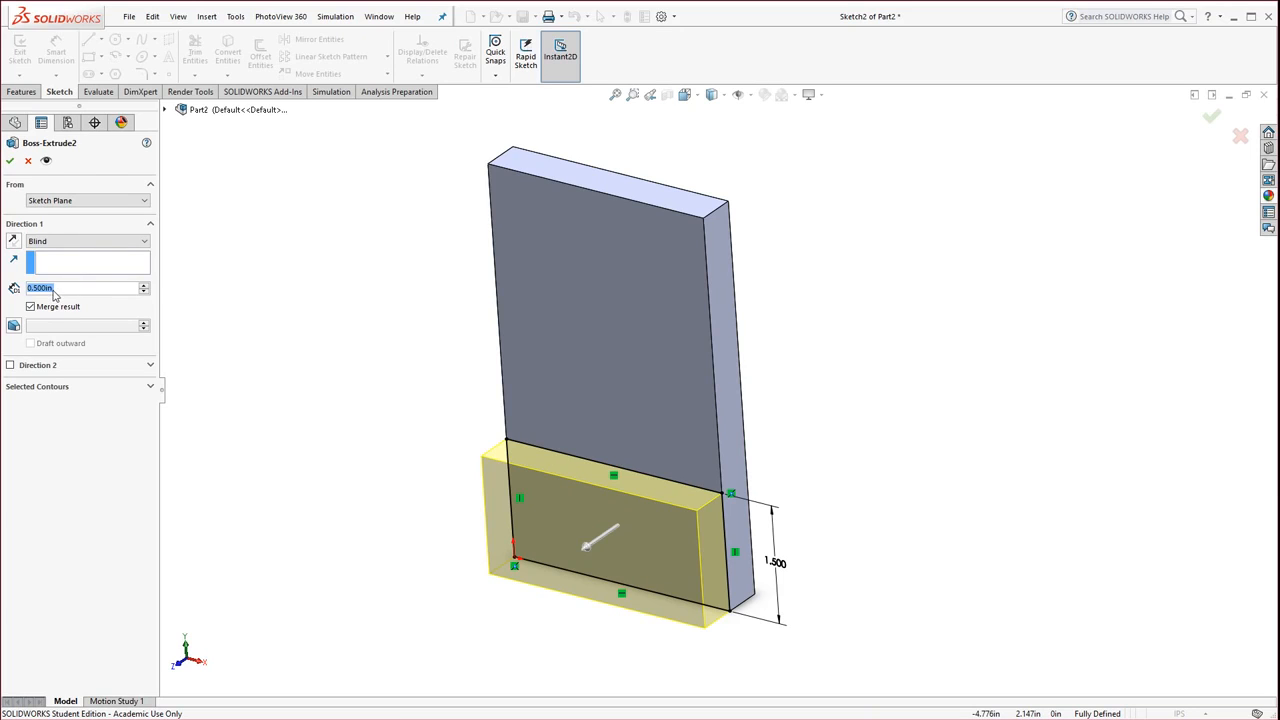
pyautogui.click(143, 286)
pyautogui.click(143, 286)
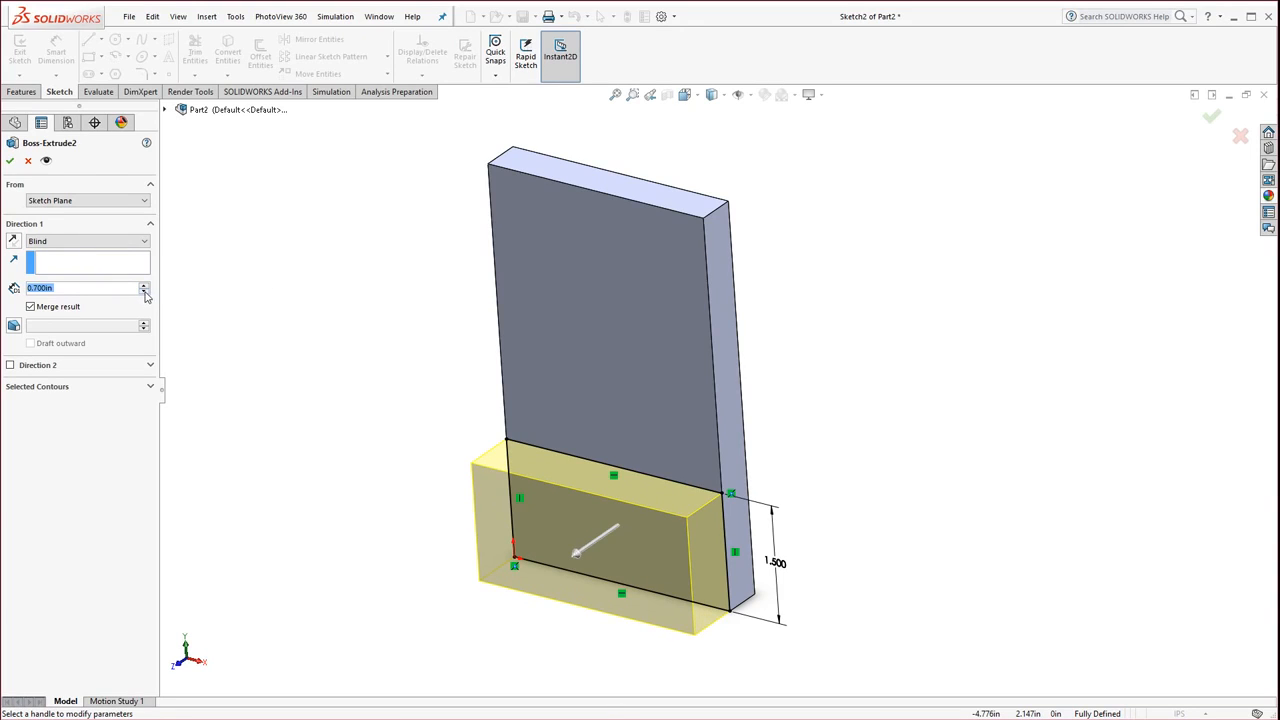
pyautogui.click(143, 292)
pyautogui.click(143, 292)
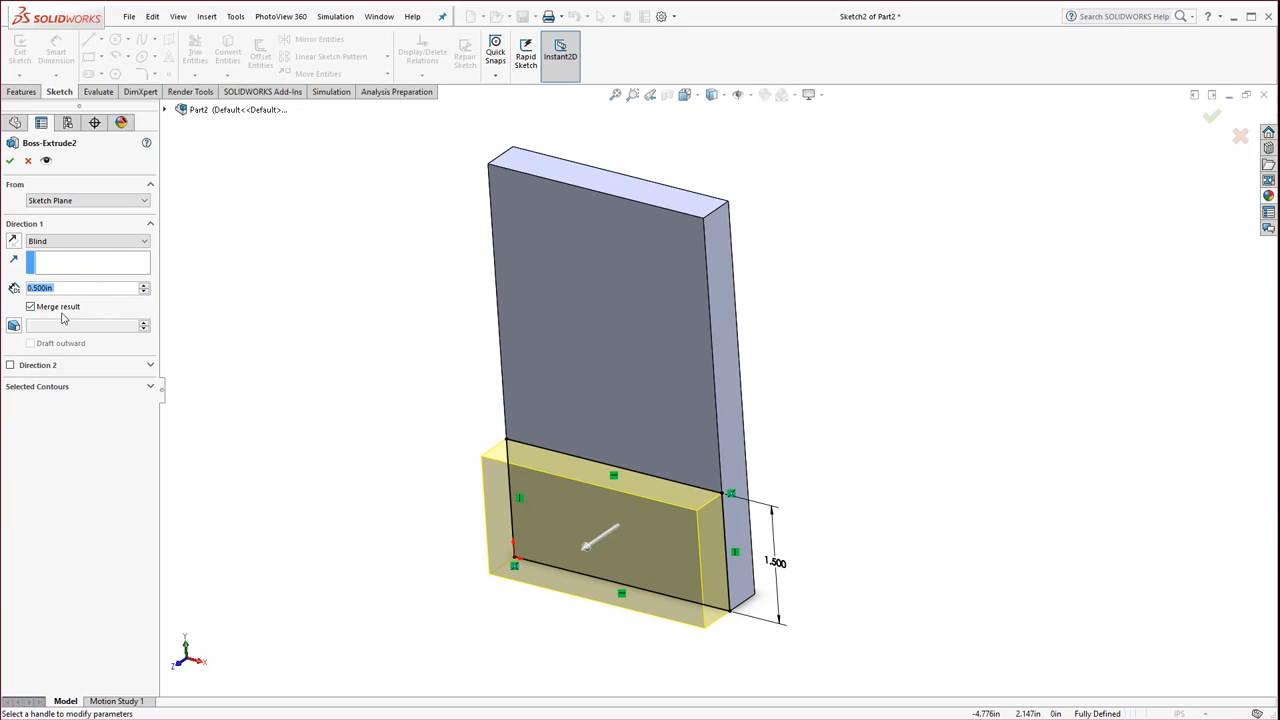
pyautogui.click(31, 306)
pyautogui.click(10, 162)
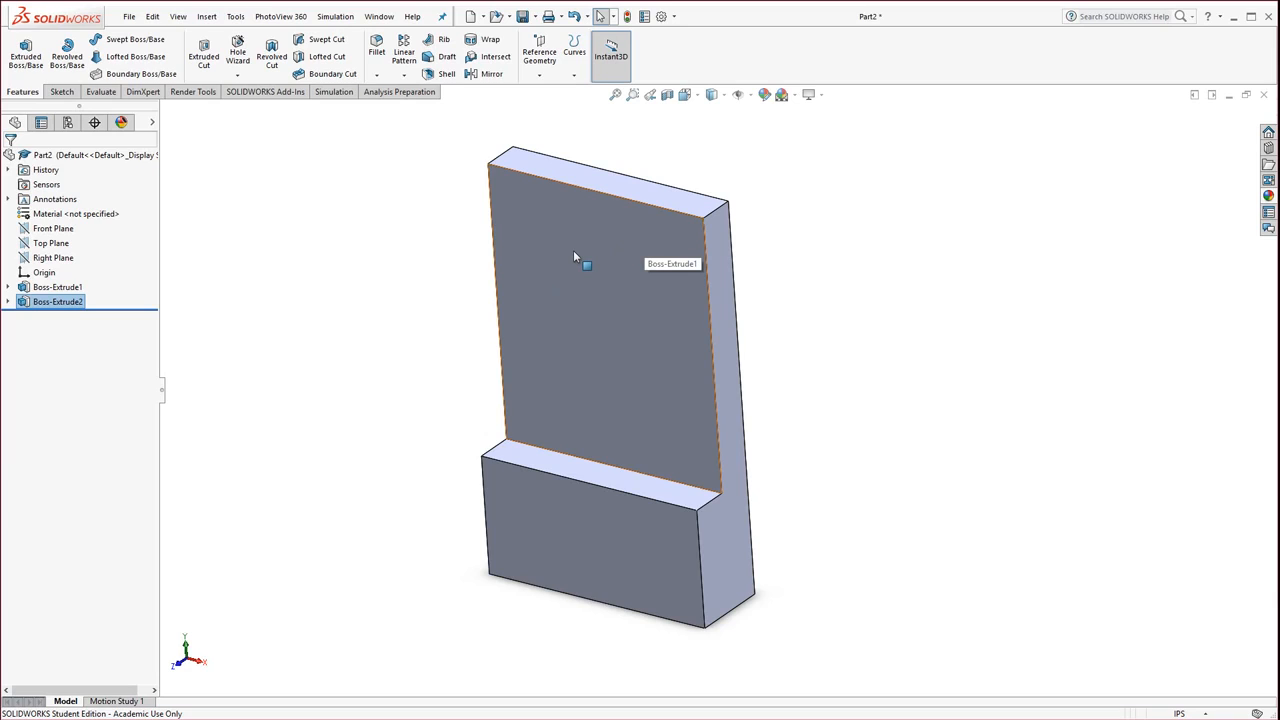
pyautogui.click(238, 53)
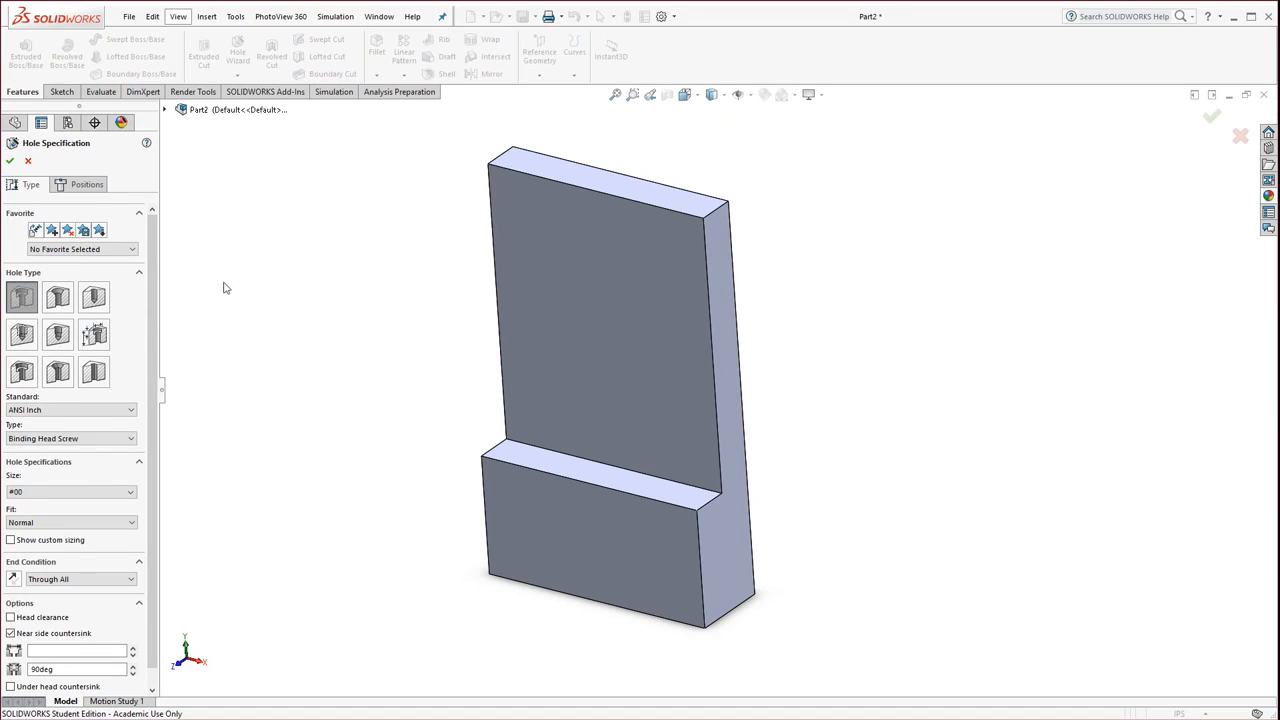
pyautogui.click(10, 161)
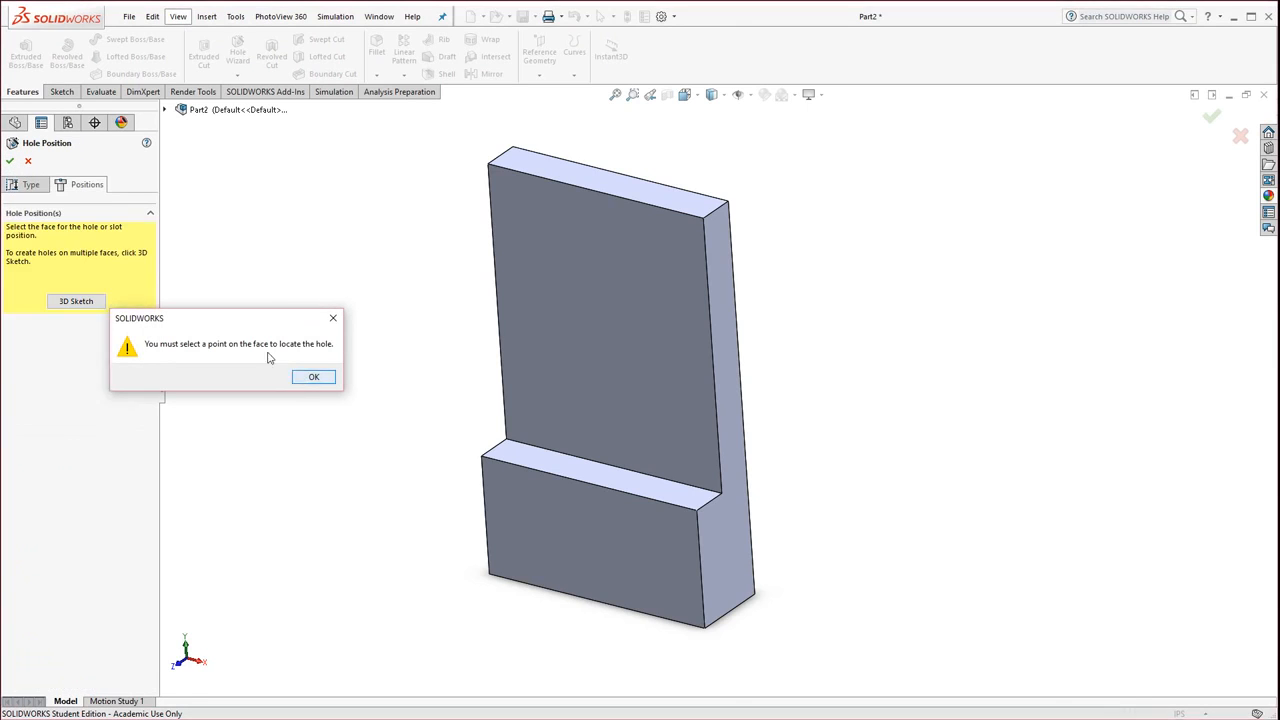
pyautogui.click(312, 378)
pyautogui.click(28, 161)
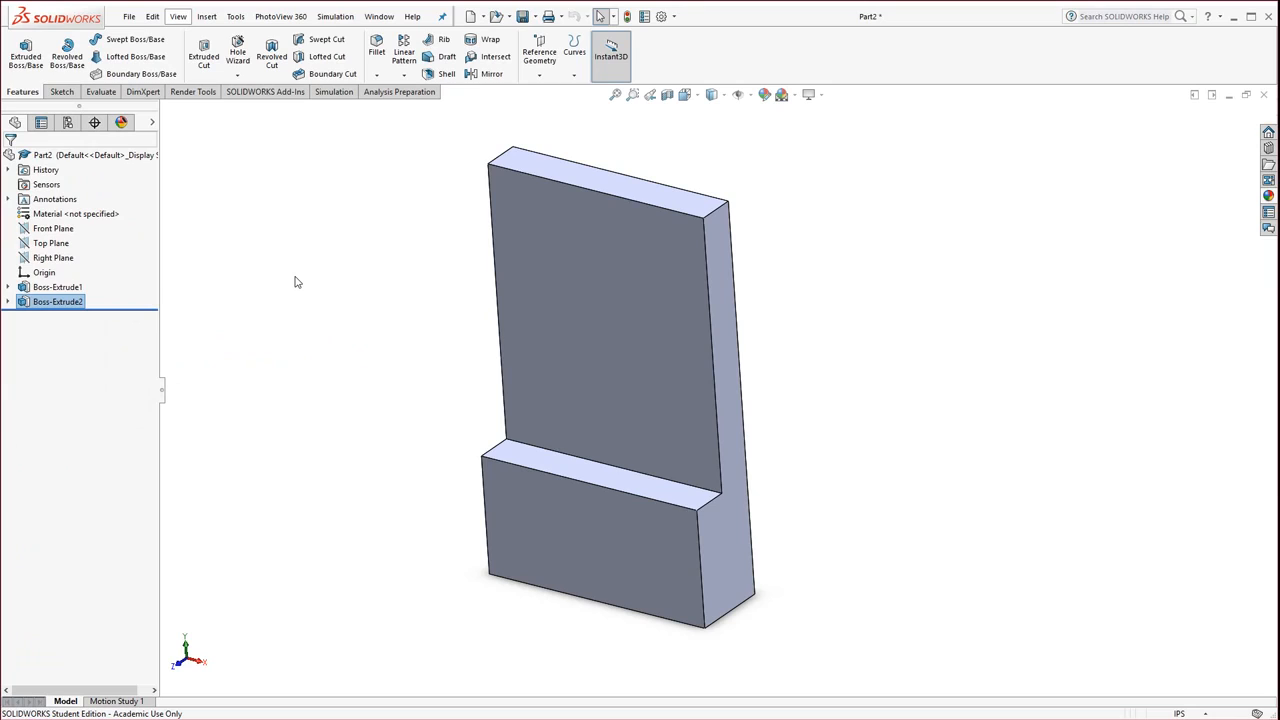
# Step: Start a sketch on the plate's upper front face and draw a circle of about 0.41 in radius near its upper-left corner
pyautogui.click(557, 267)
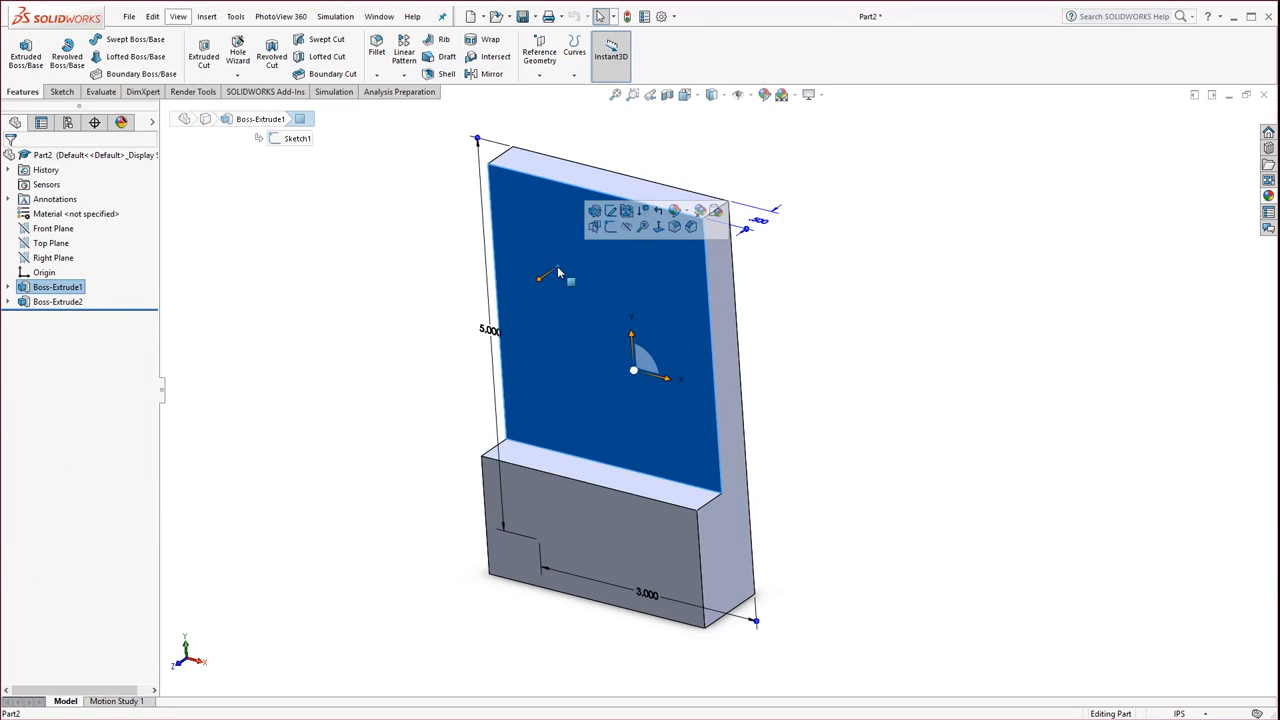
pyautogui.click(610, 230)
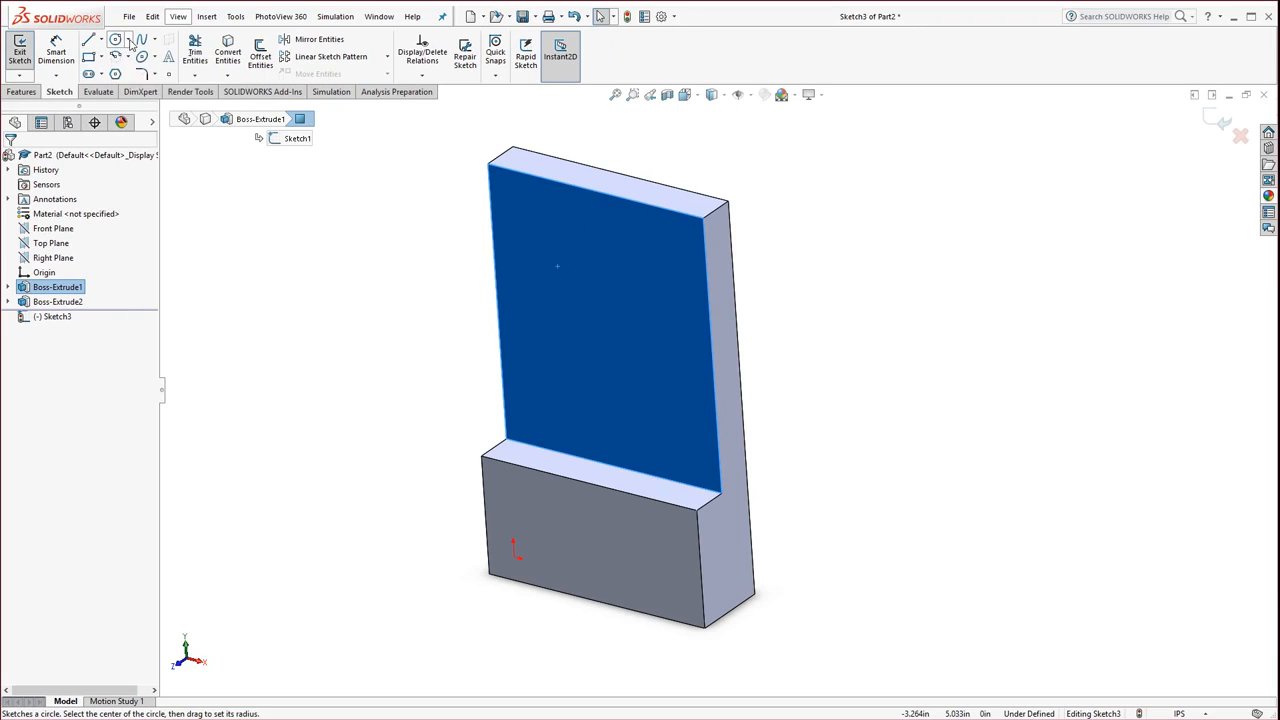
pyautogui.click(128, 40)
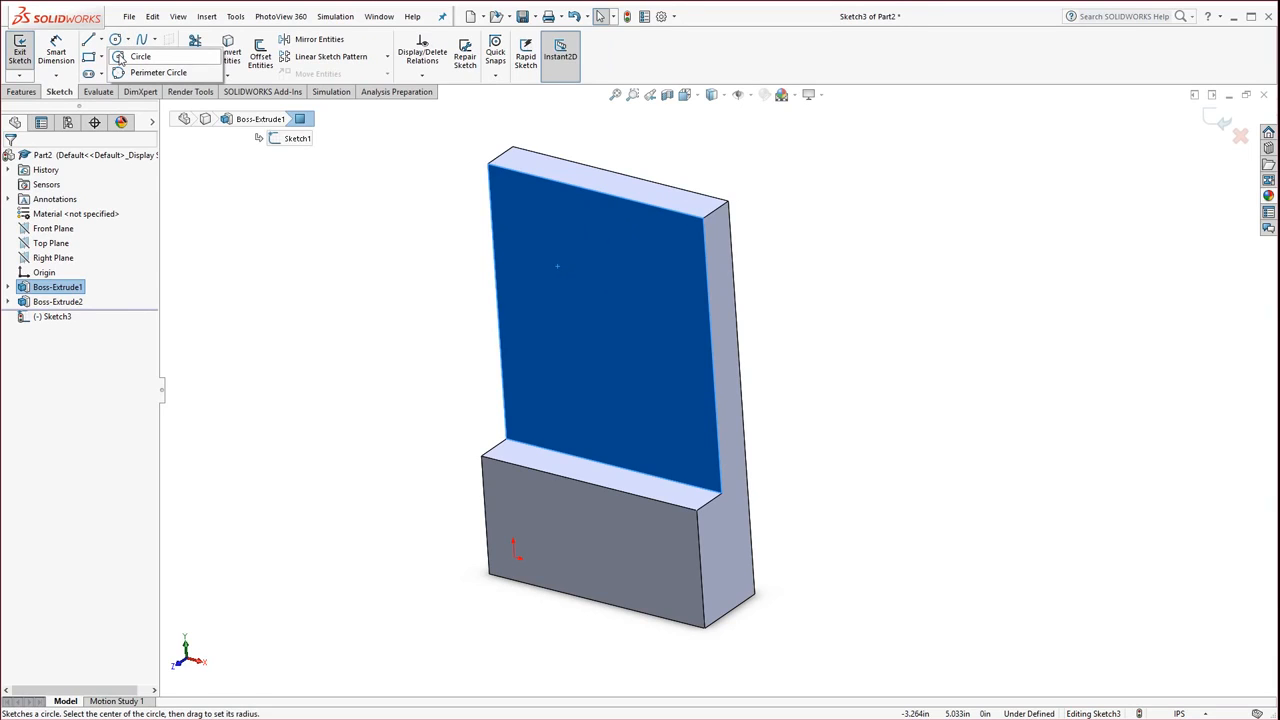
pyautogui.click(119, 58)
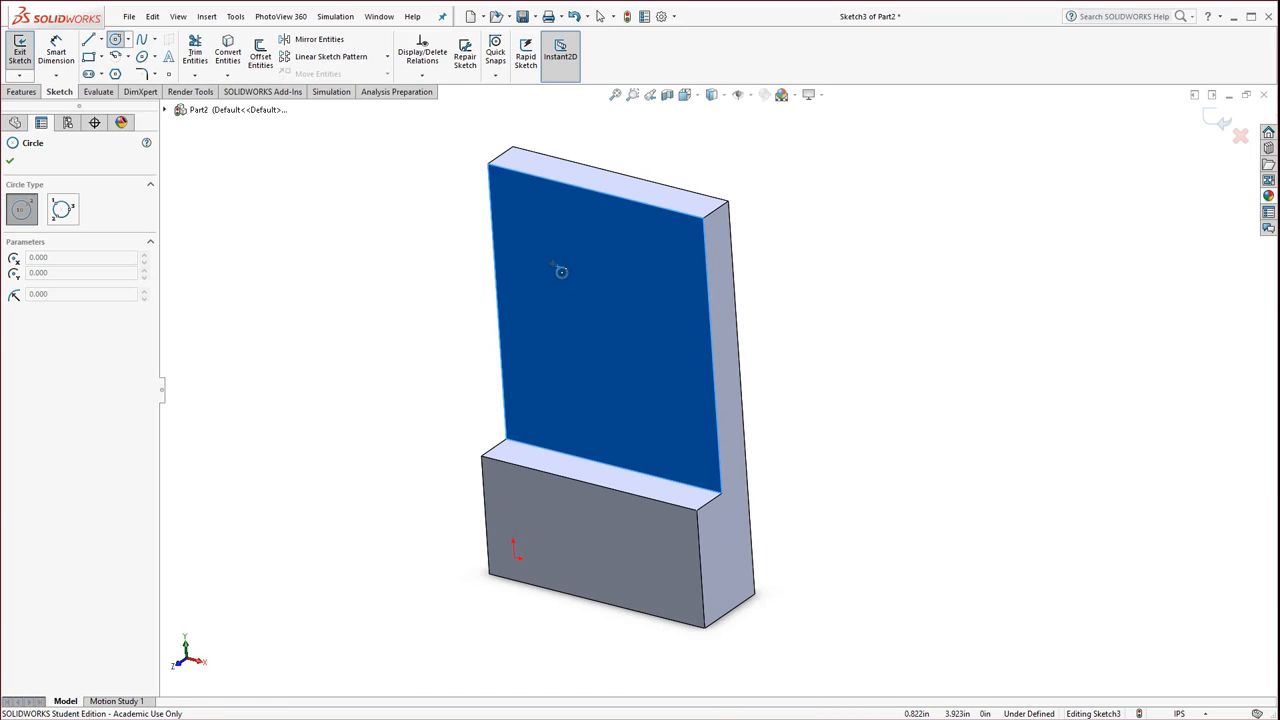
pyautogui.click(553, 266)
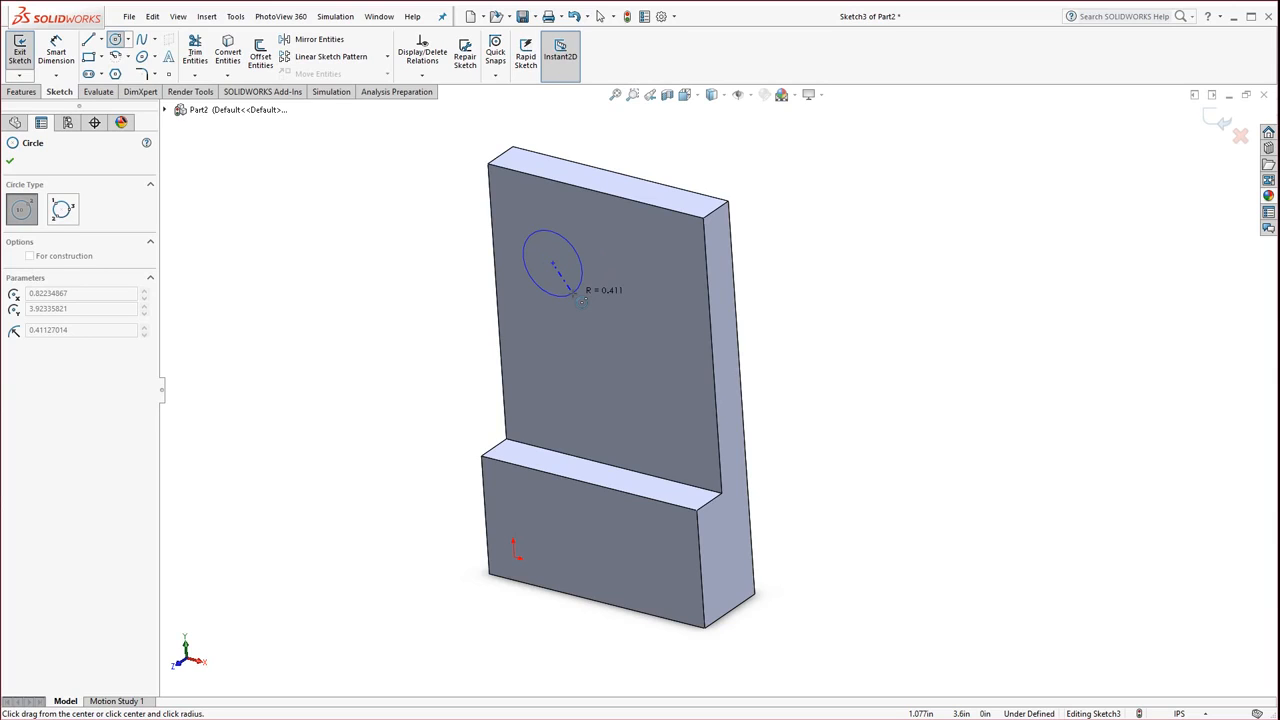
pyautogui.click(576, 295)
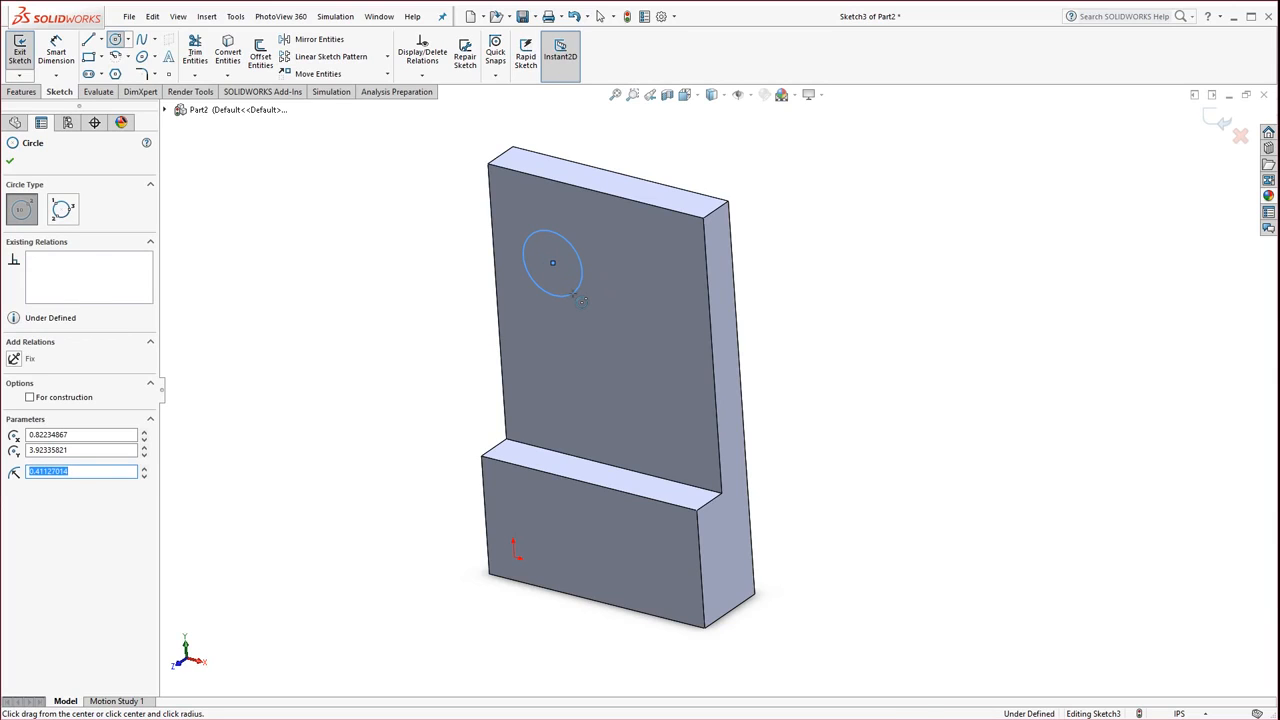
pyautogui.press('Escape')
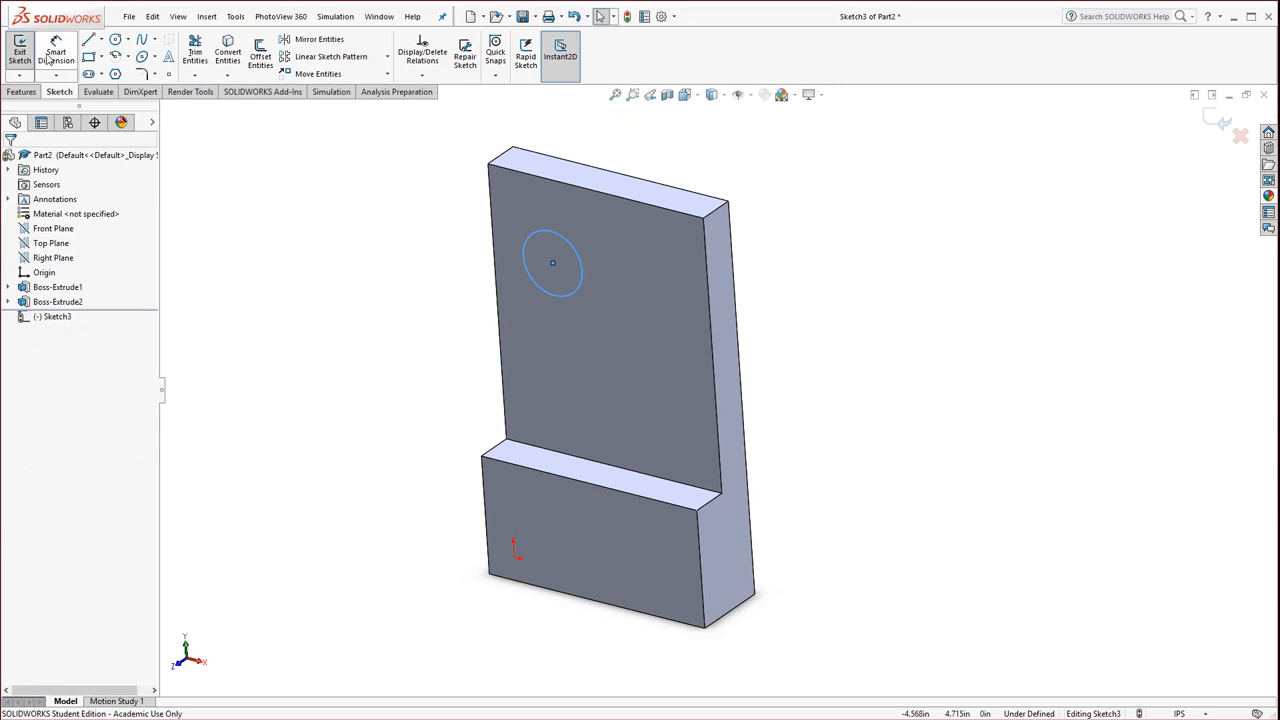
# Step: Dimension the circle and set its diameter to 0.75 in
pyautogui.click(56, 52)
pyautogui.click(560, 294)
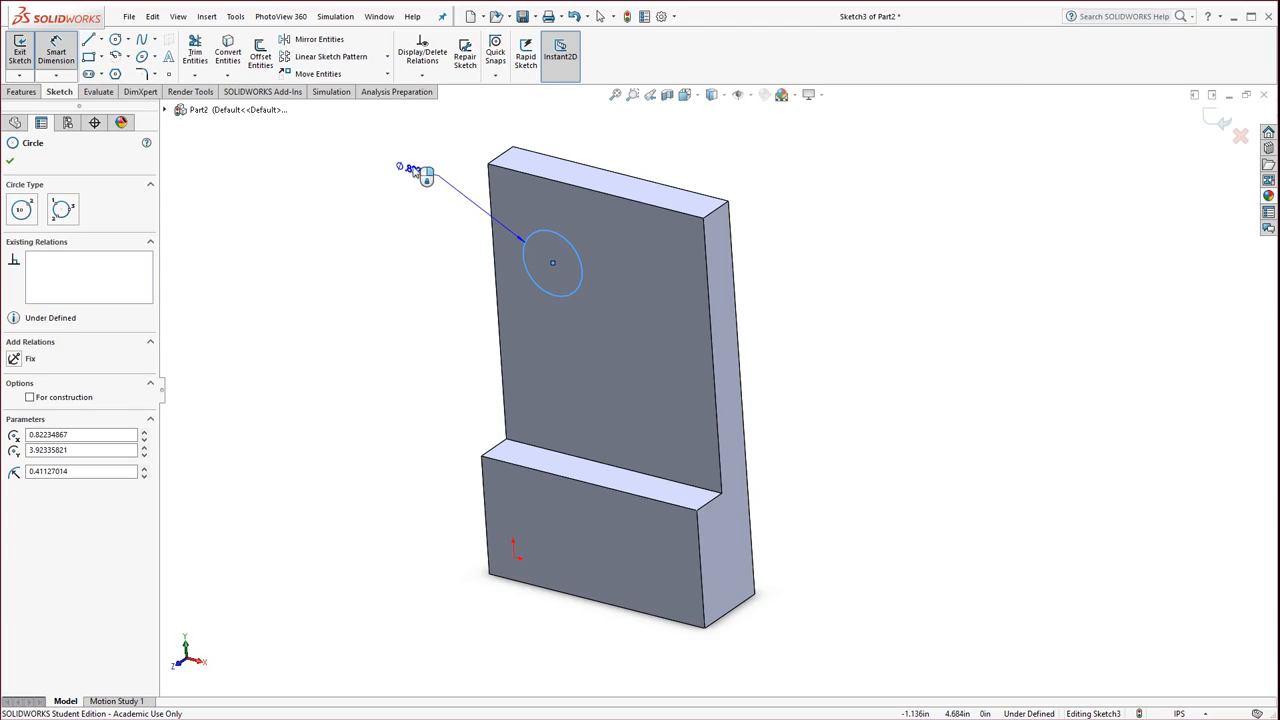
pyautogui.click(421, 166)
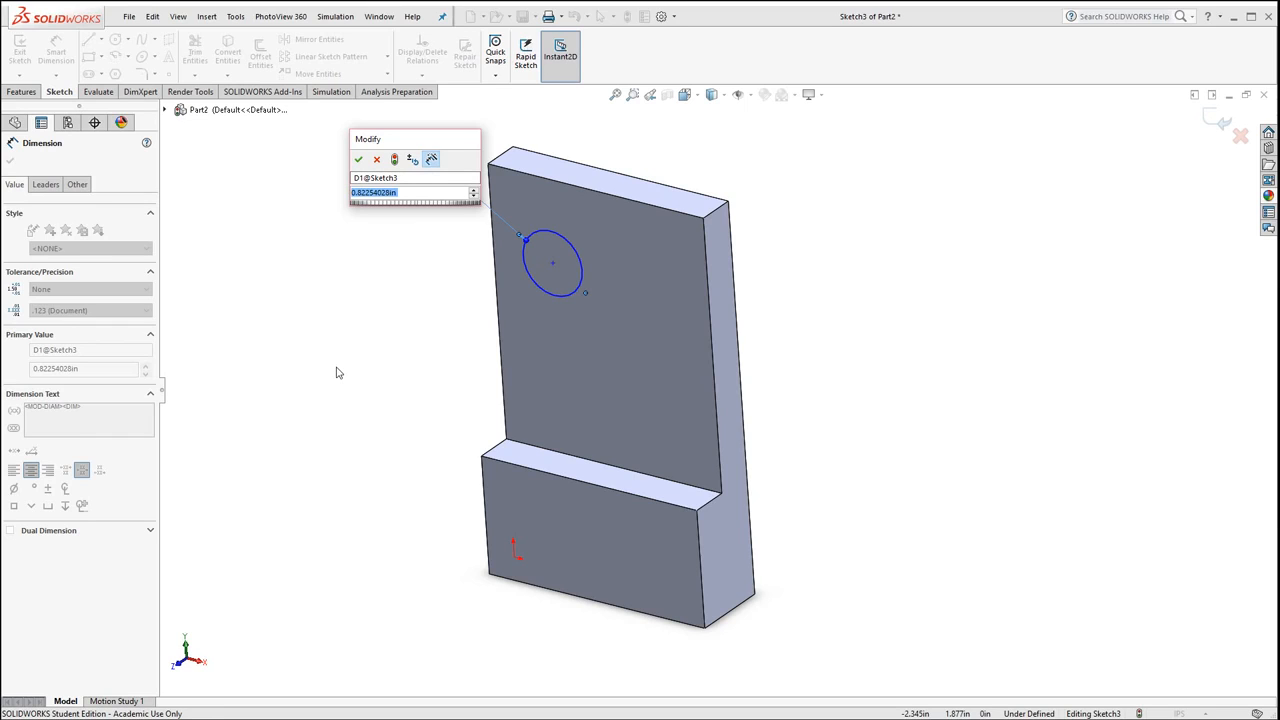
pyautogui.write('.75')
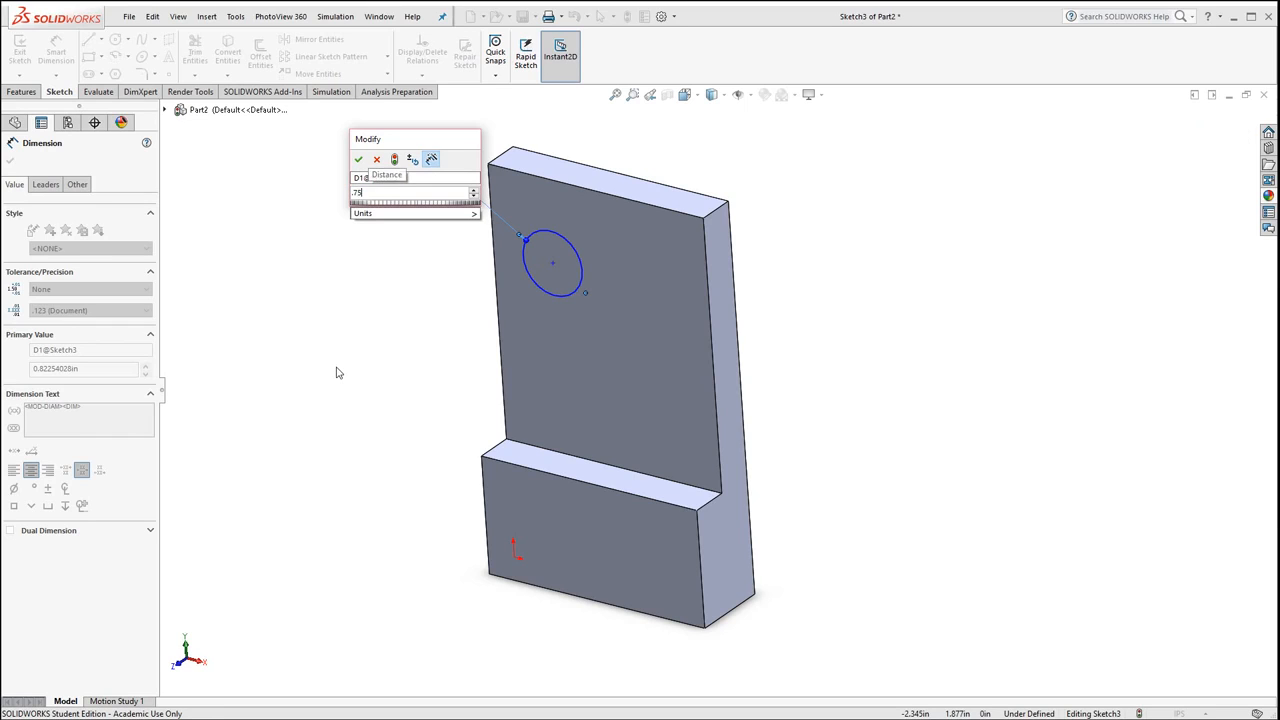
pyautogui.press('Return')
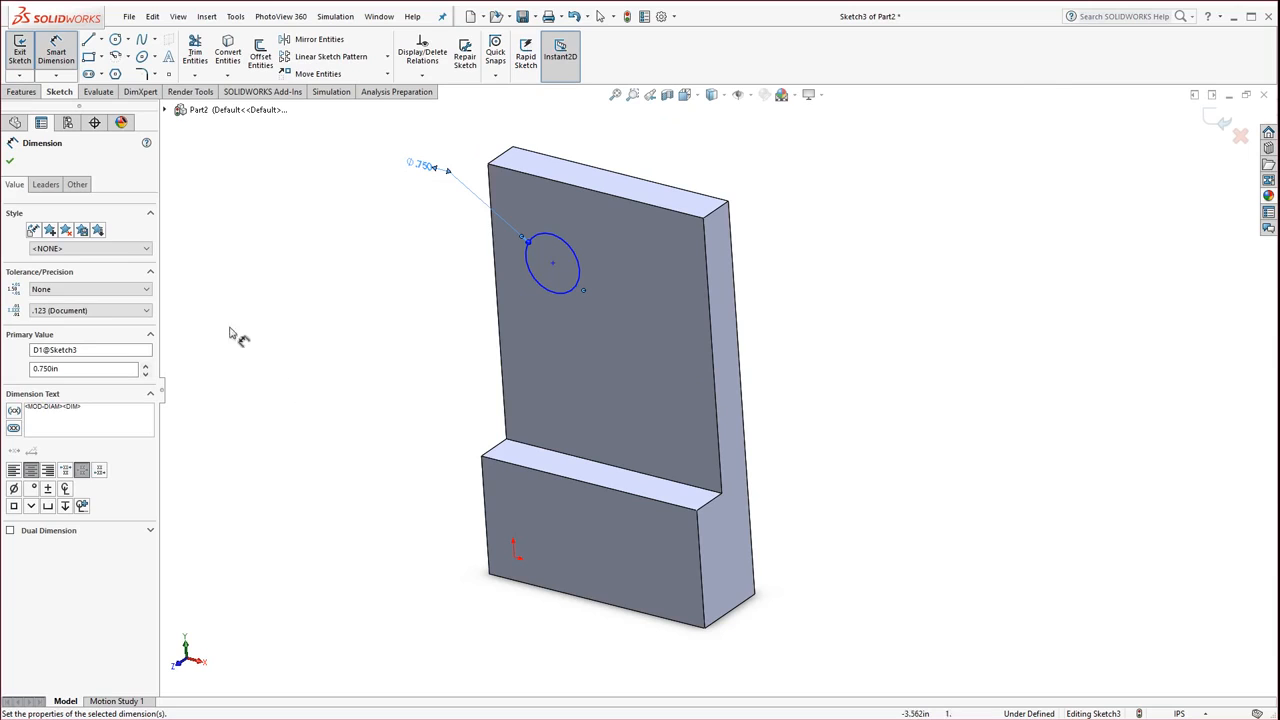
# Step: Display the circle's dimension as a radius, return it to a diameter and finish dimensioning
pyautogui.click(40, 186)
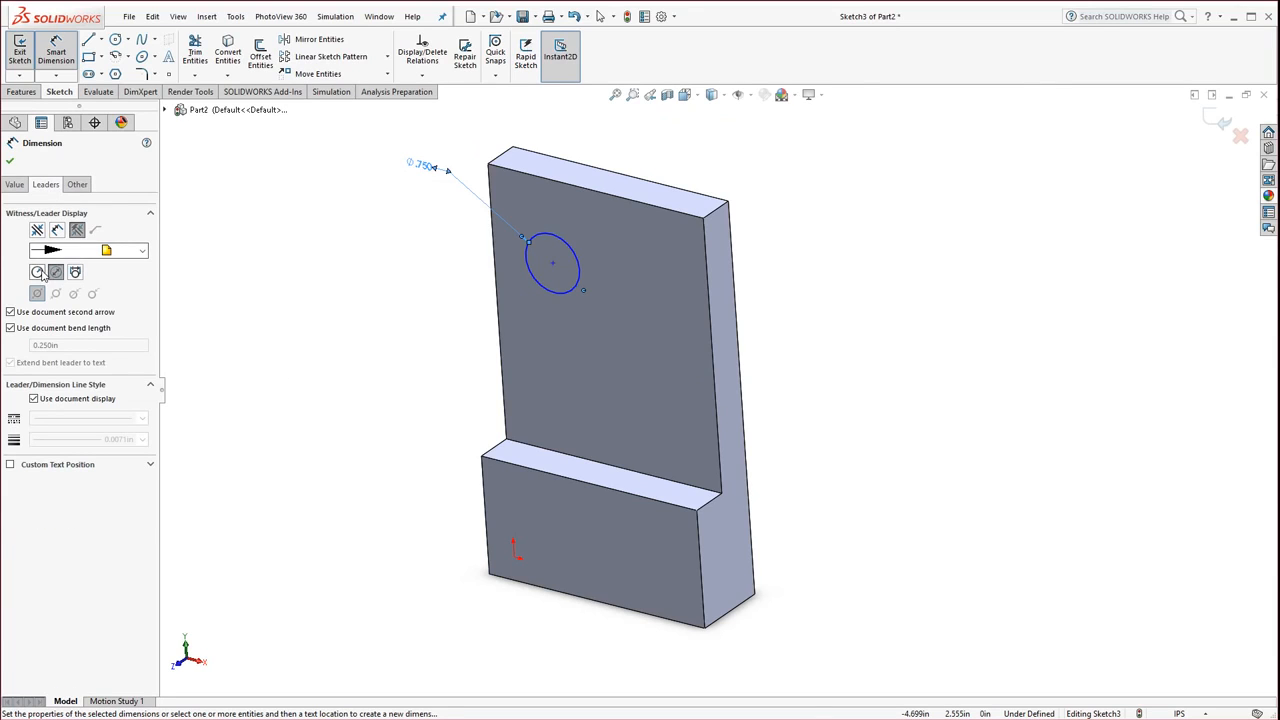
pyautogui.click(39, 274)
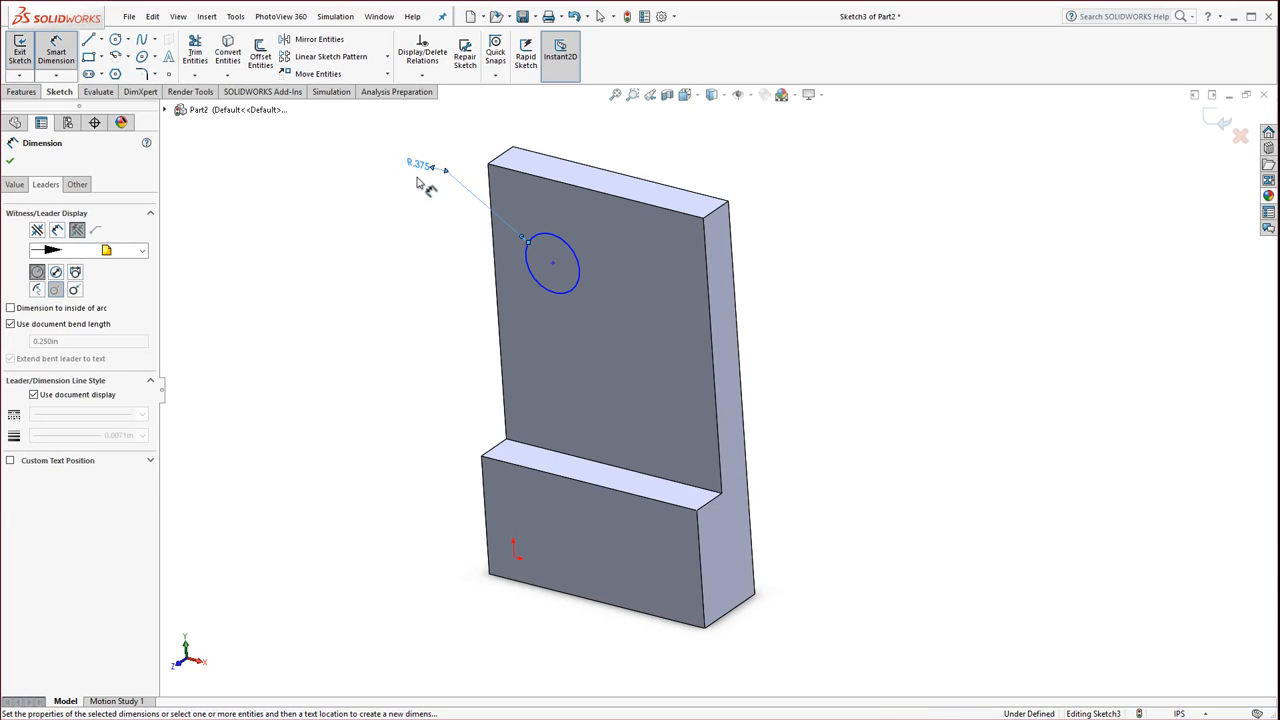
pyautogui.click(56, 273)
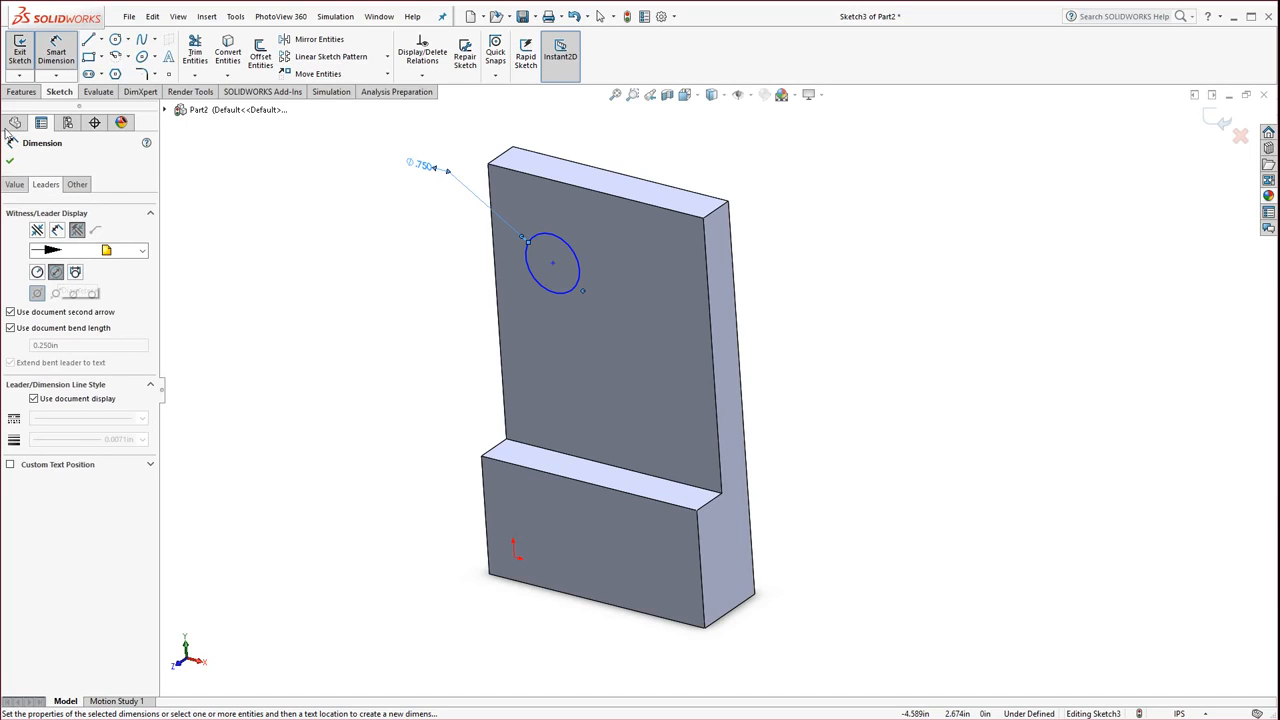
pyautogui.click(10, 160)
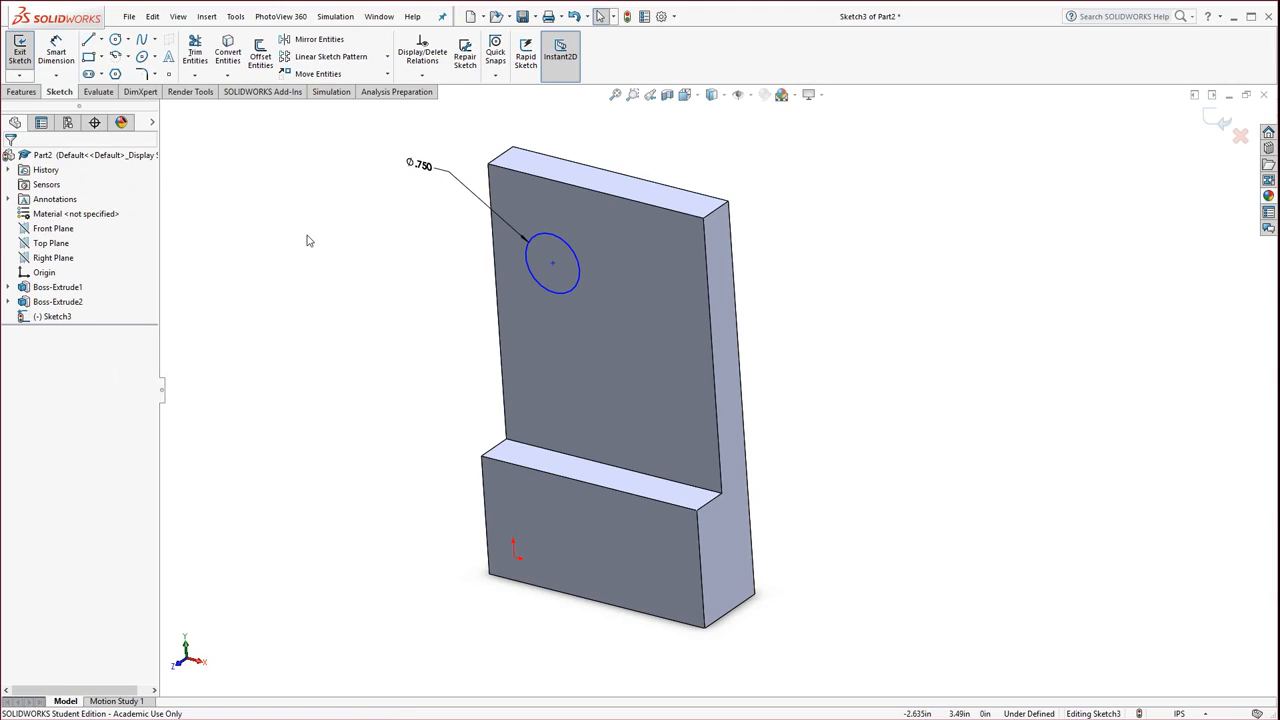
# Step: Dimension the circle's centre from the plate's left vertical edge and set the distance to 1 in
pyautogui.click(552, 263)
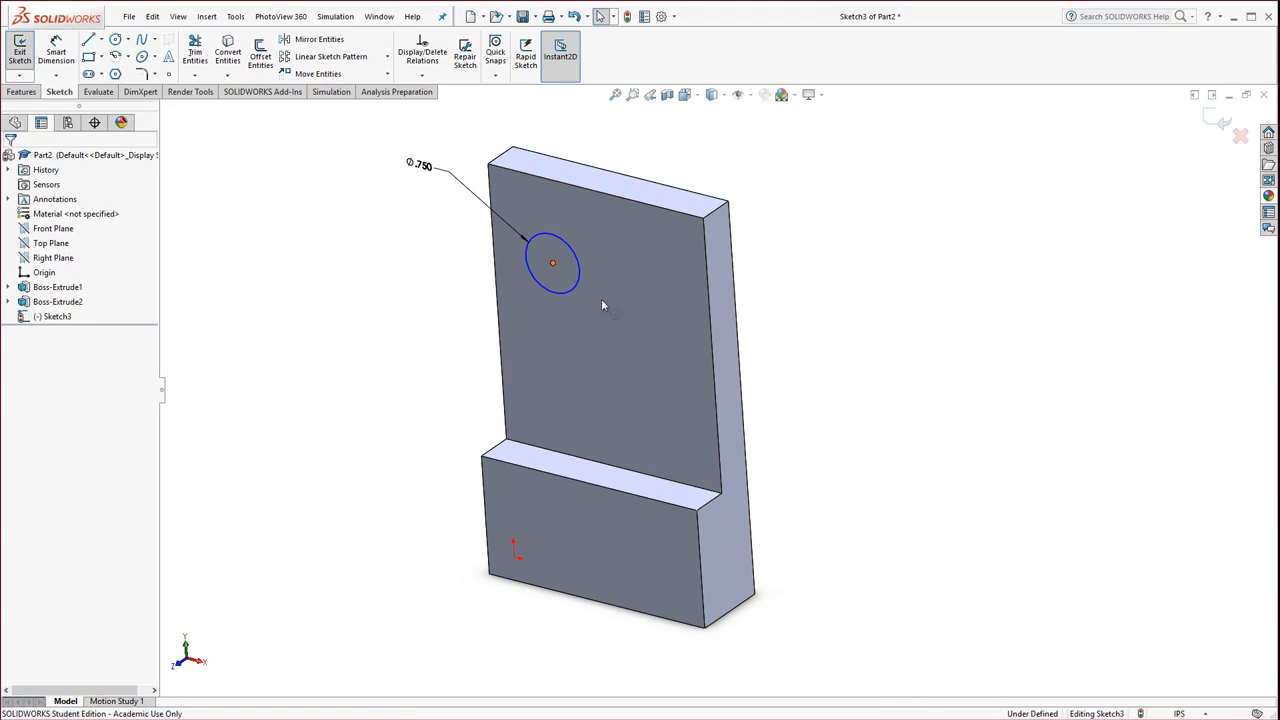
pyautogui.moveTo(553, 263)
pyautogui.mouseDown()
pyautogui.moveTo(617, 290)
pyautogui.moveTo(551, 283)
pyautogui.moveTo(551, 262)
pyautogui.mouseUp()
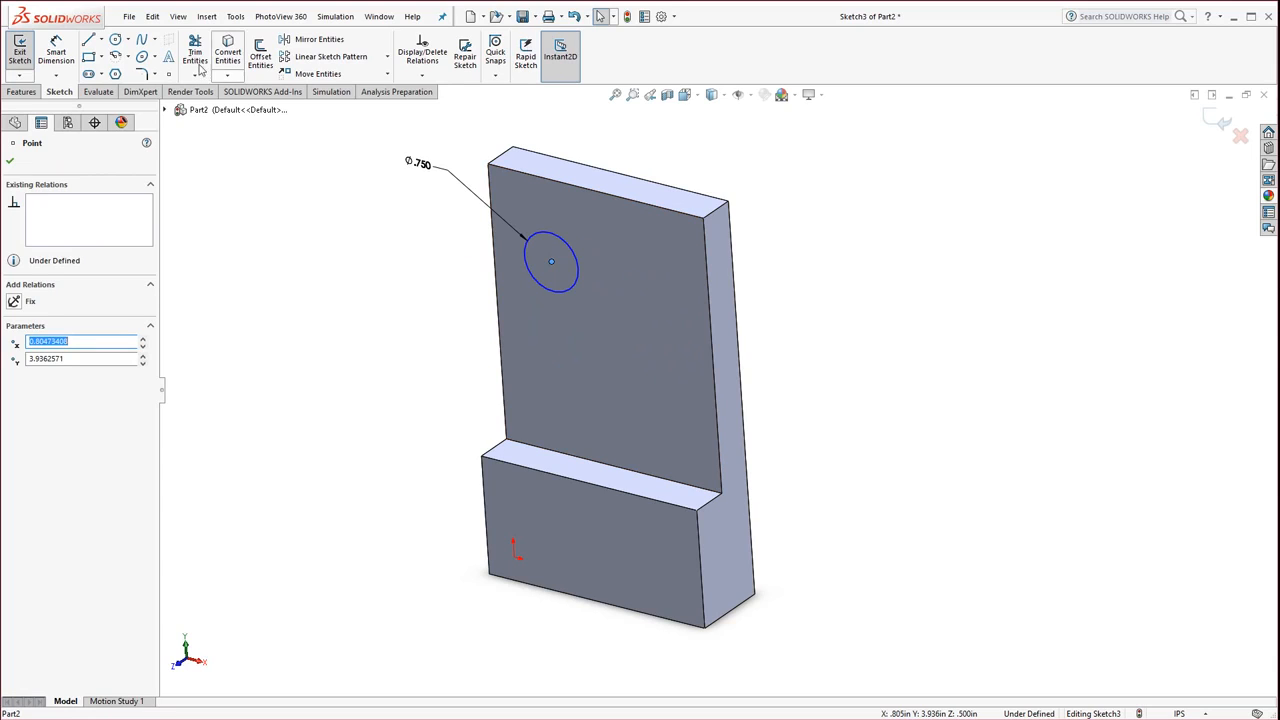
pyautogui.click(57, 43)
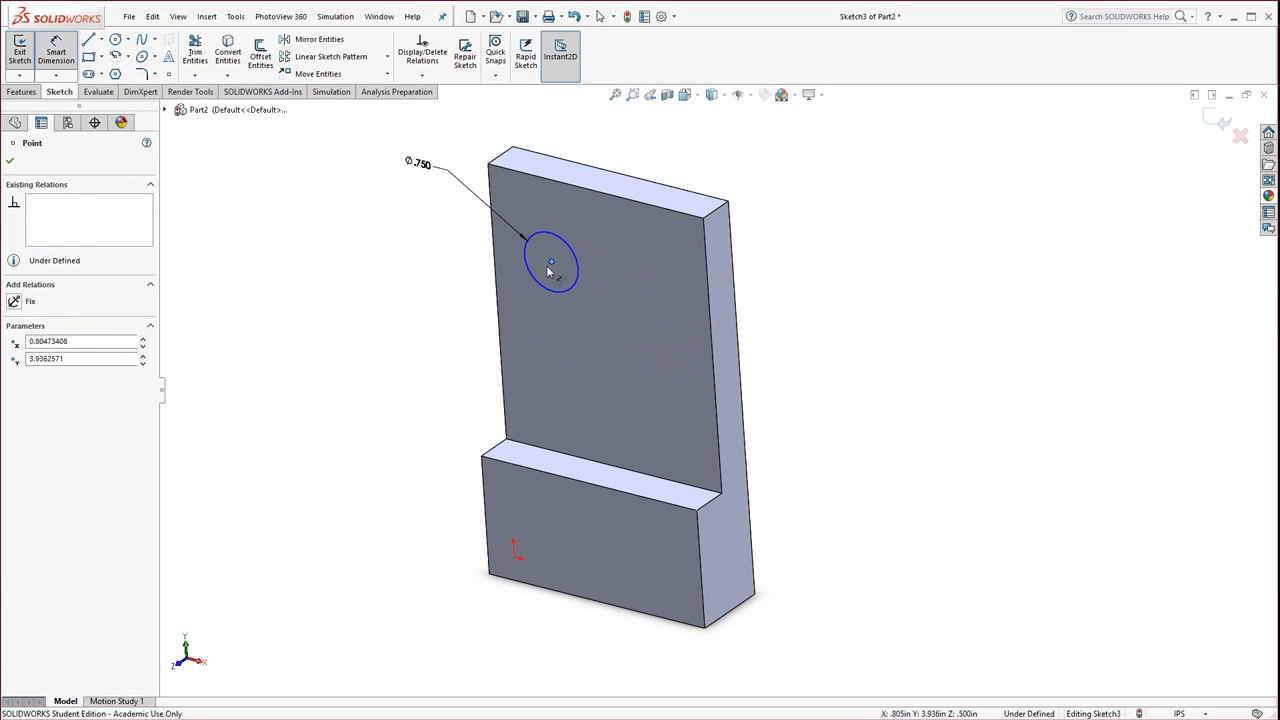
pyautogui.click(551, 264)
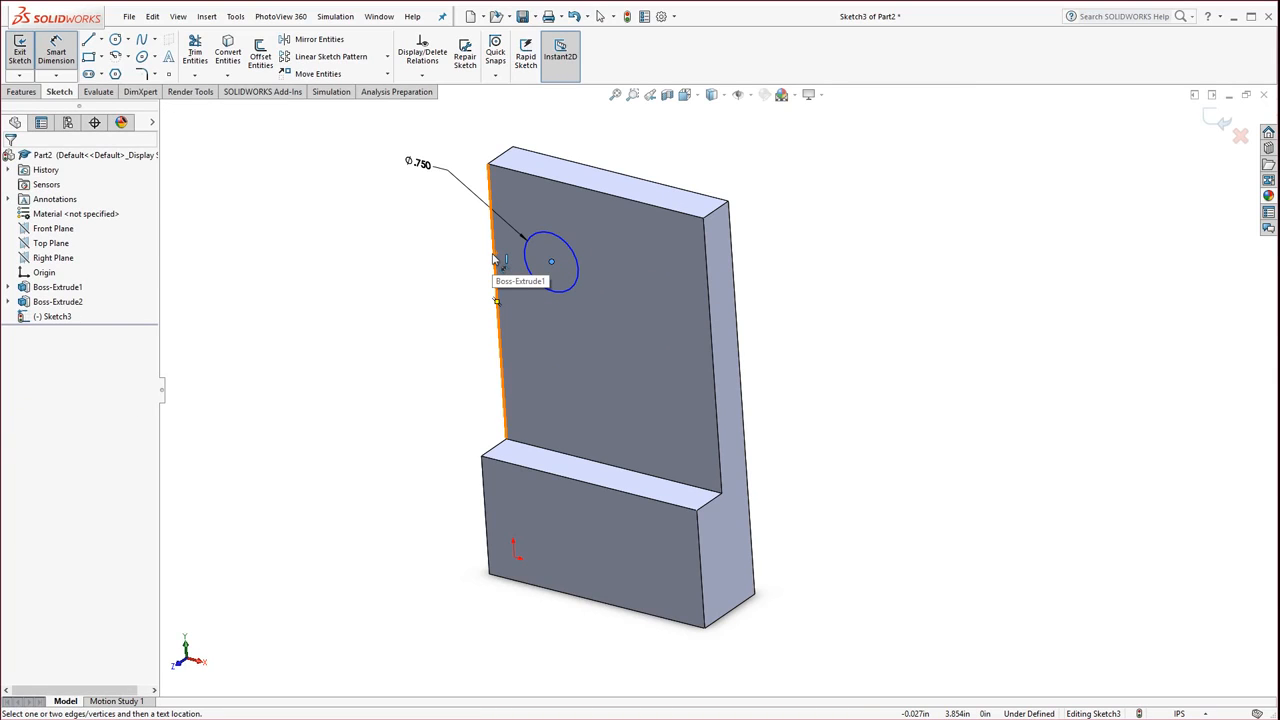
pyautogui.click(492, 258)
pyautogui.click(551, 261)
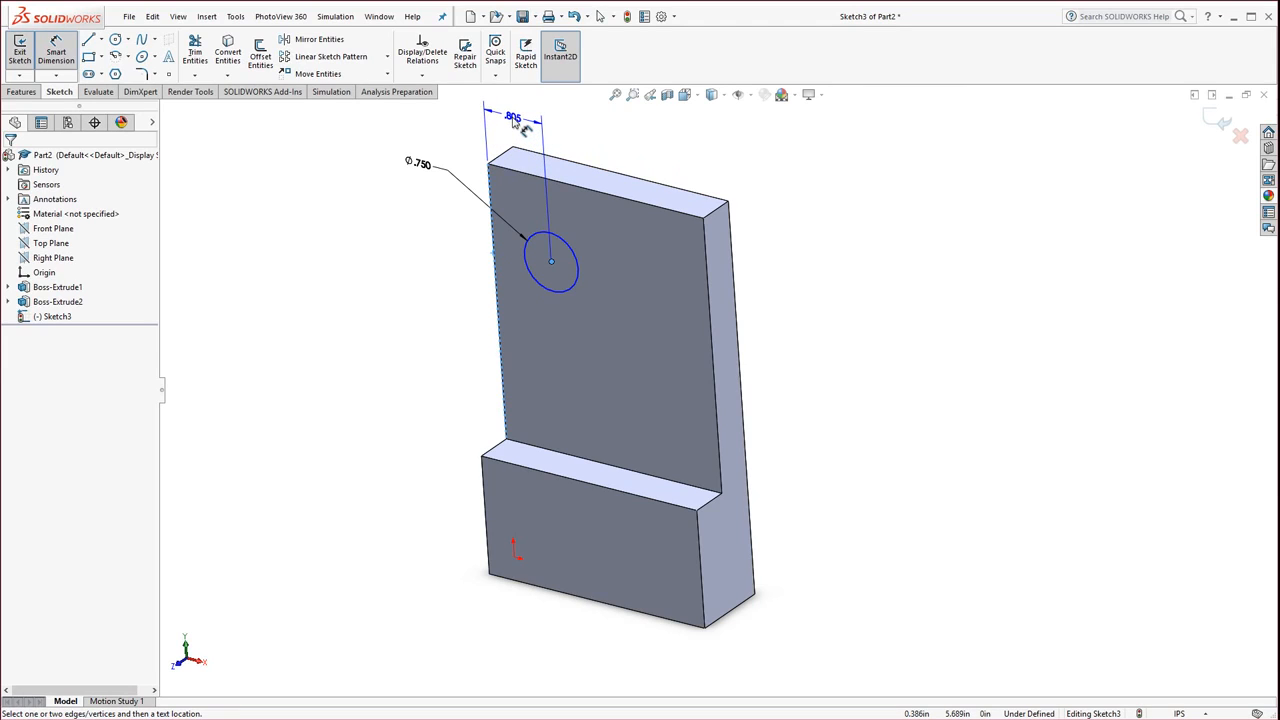
pyautogui.click(512, 119)
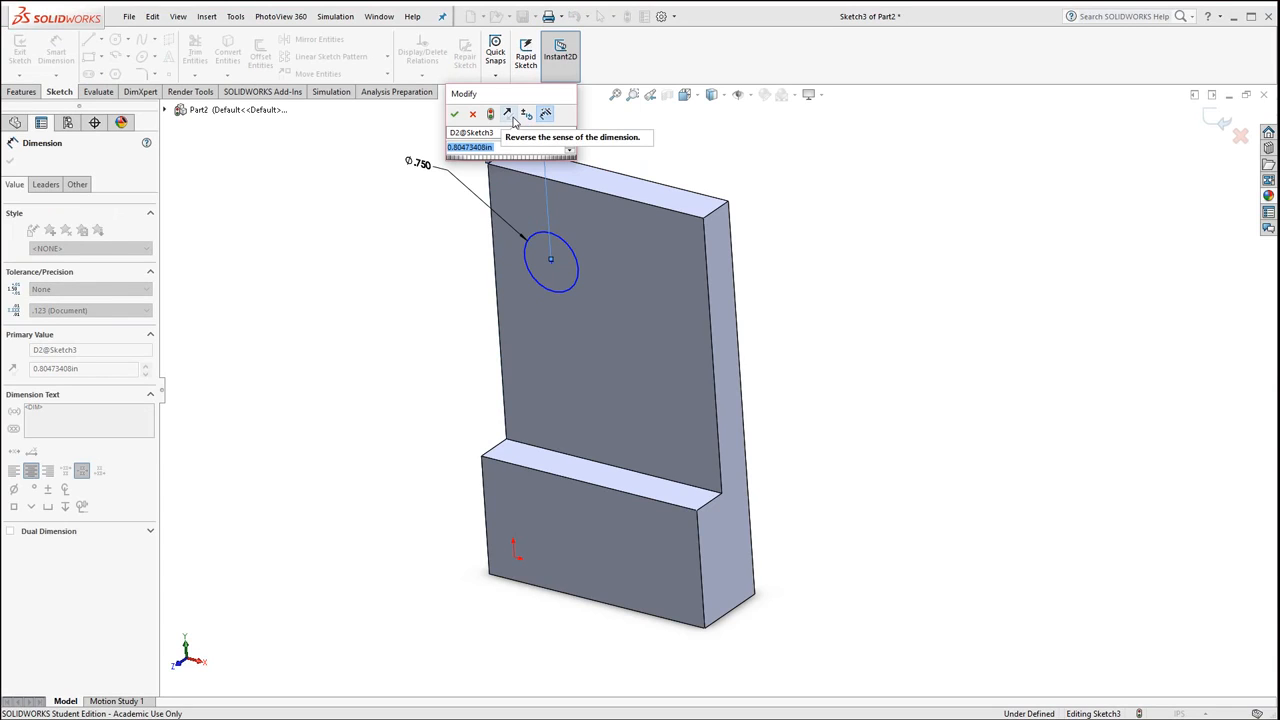
pyautogui.write('1')
pyautogui.press('Return')
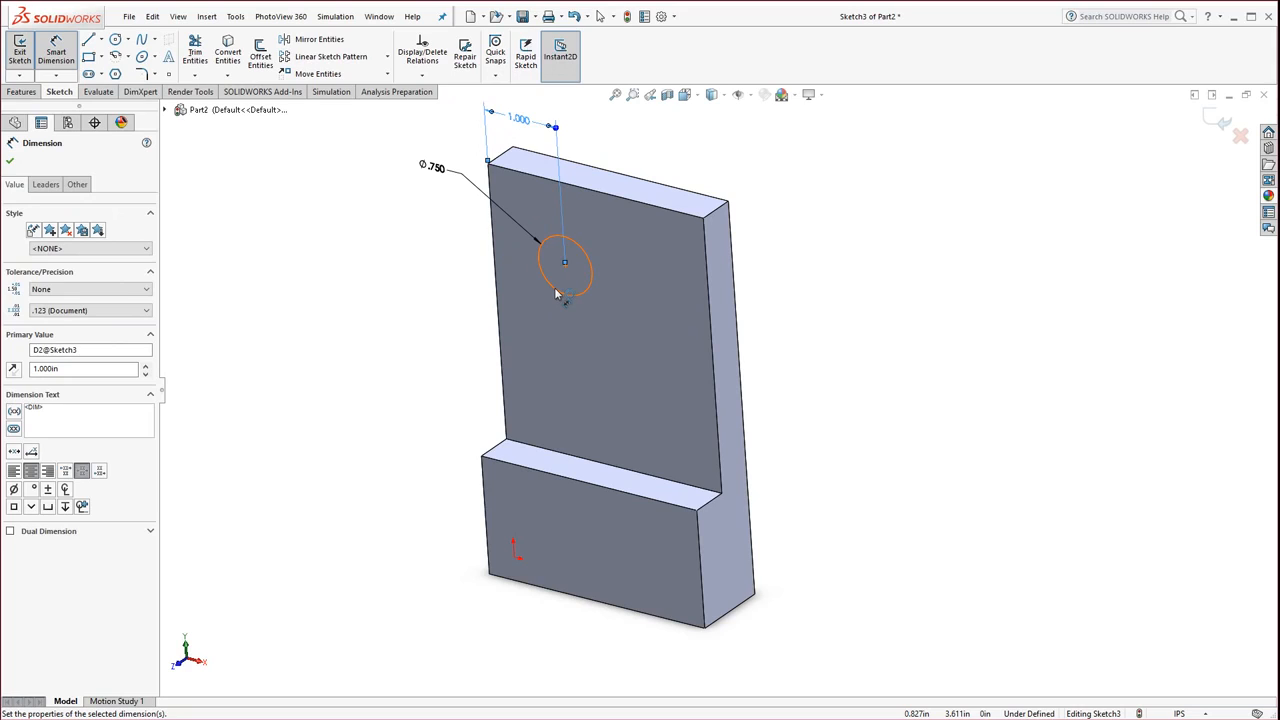
# Step: Dimension the circle from the front face's top edge and set the distance to 1 in
pyautogui.click(555, 290)
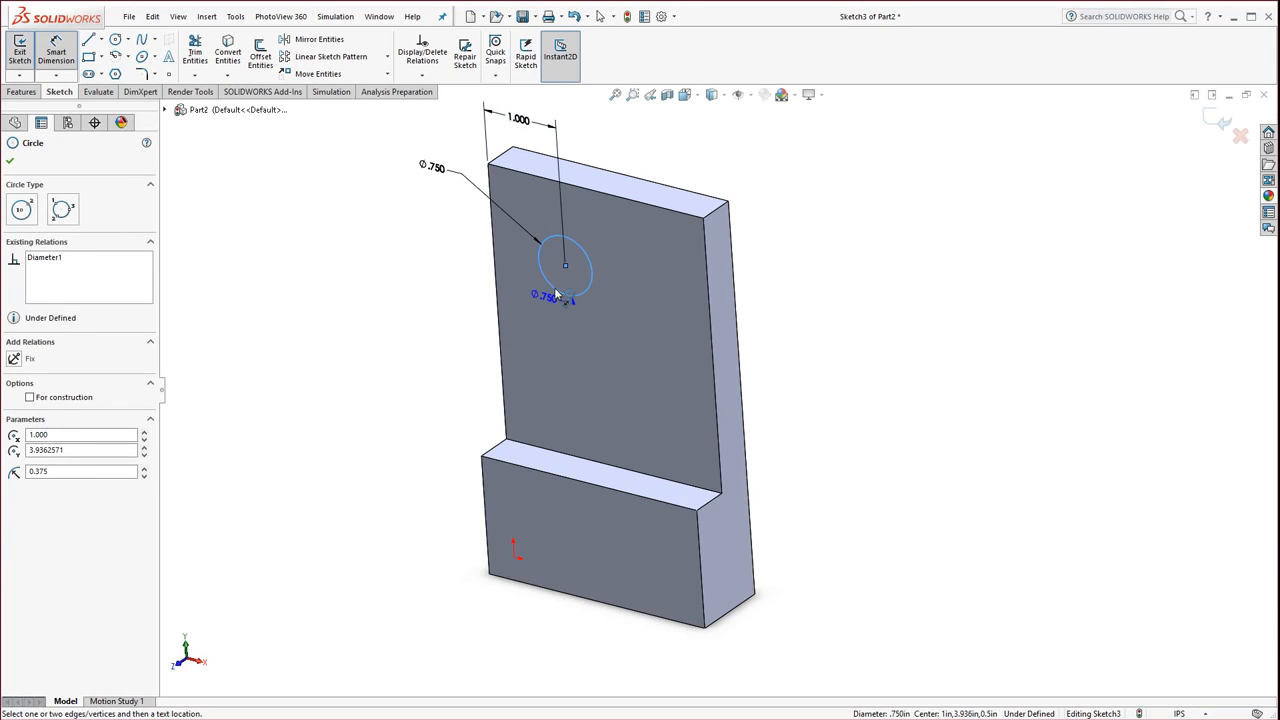
pyautogui.click(527, 176)
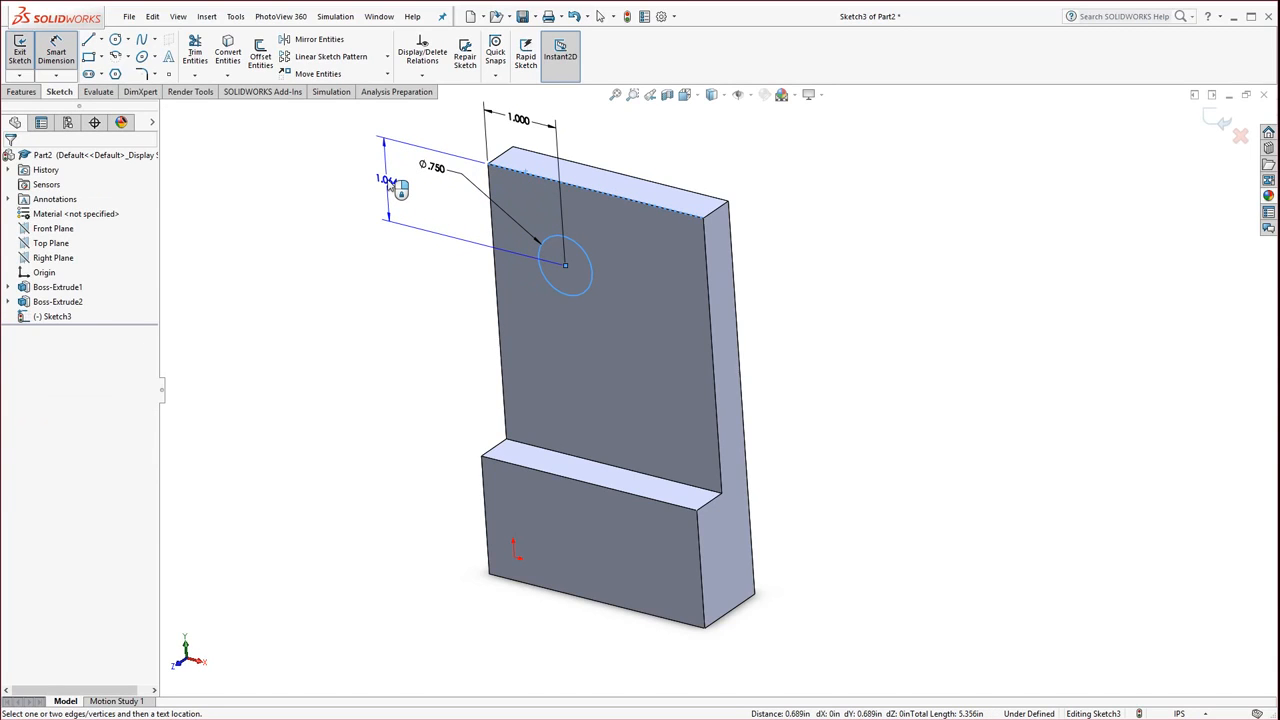
pyautogui.click(392, 185)
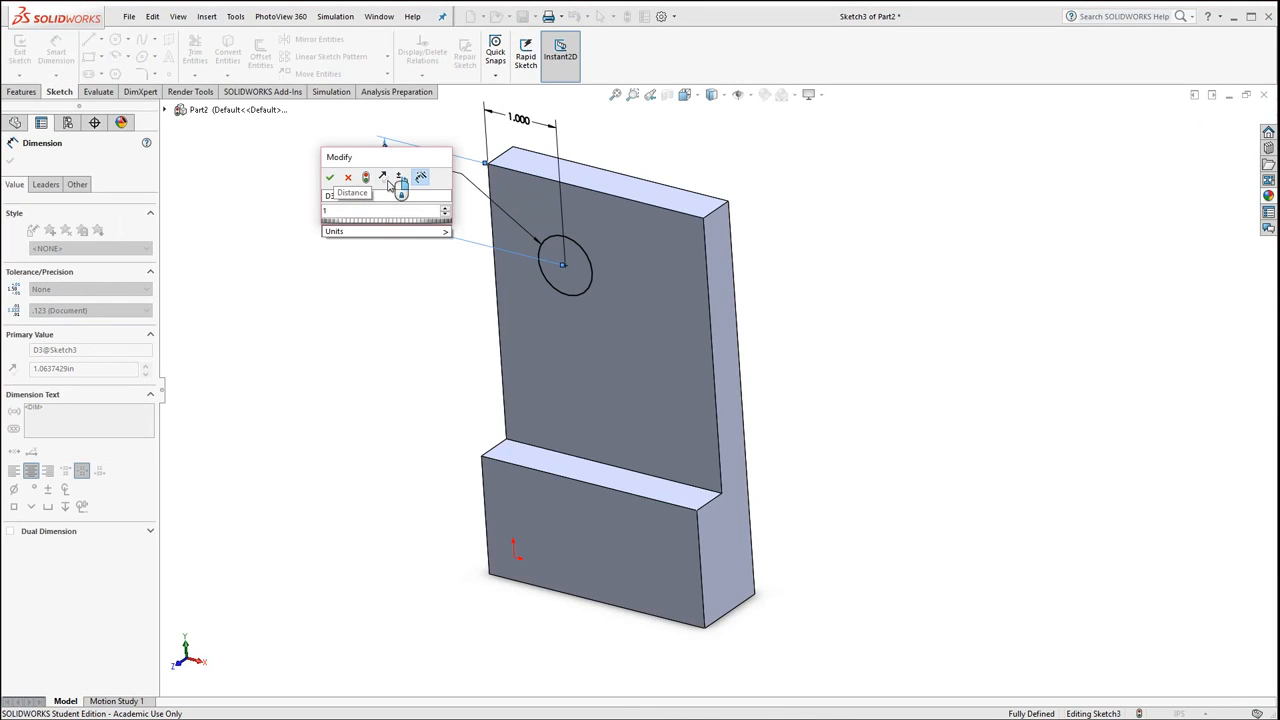
pyautogui.press('Return')
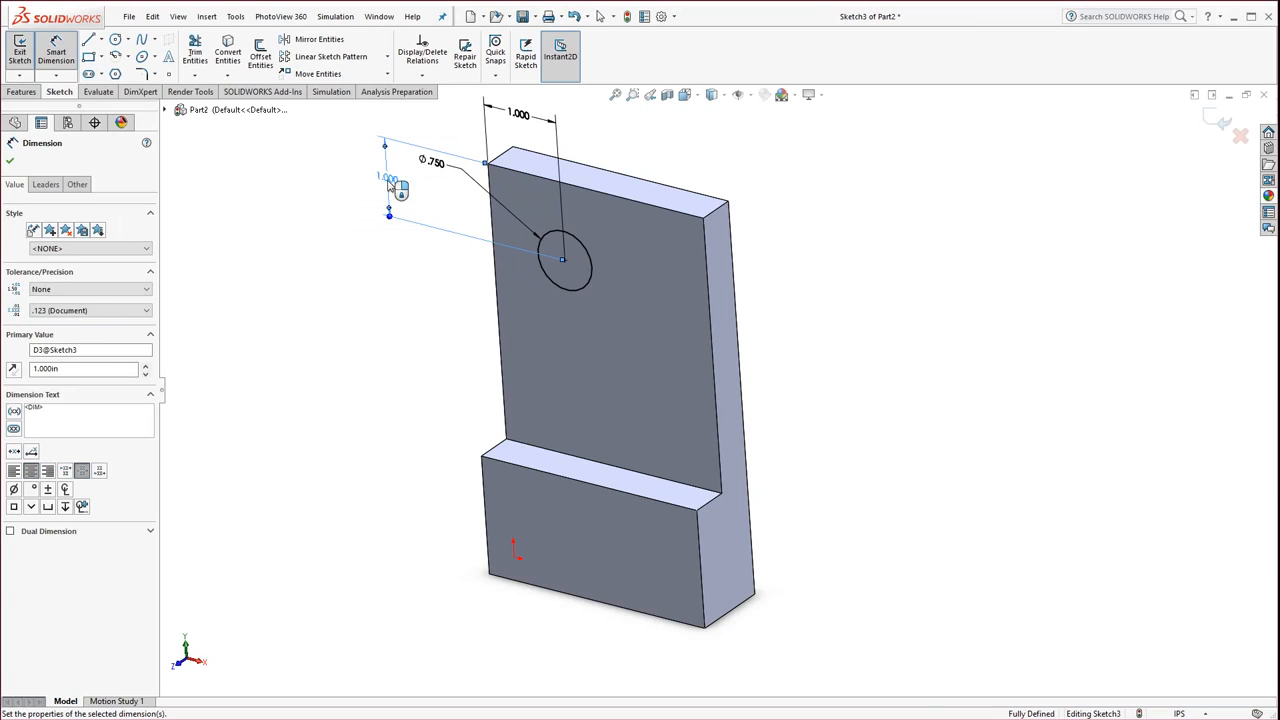
# Step: Dimension the circle horizontally from the front face's right vertical edge and add it as a driven dimension
pyautogui.click(420, 305)
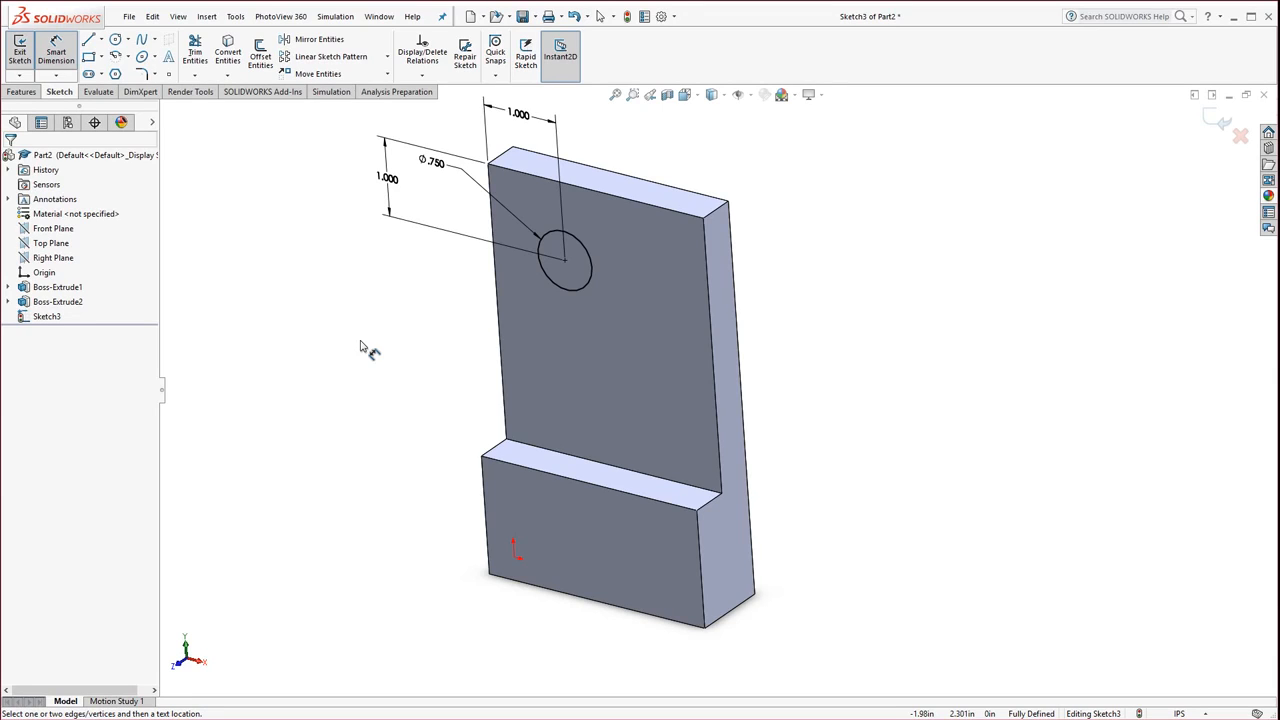
pyautogui.click(572, 290)
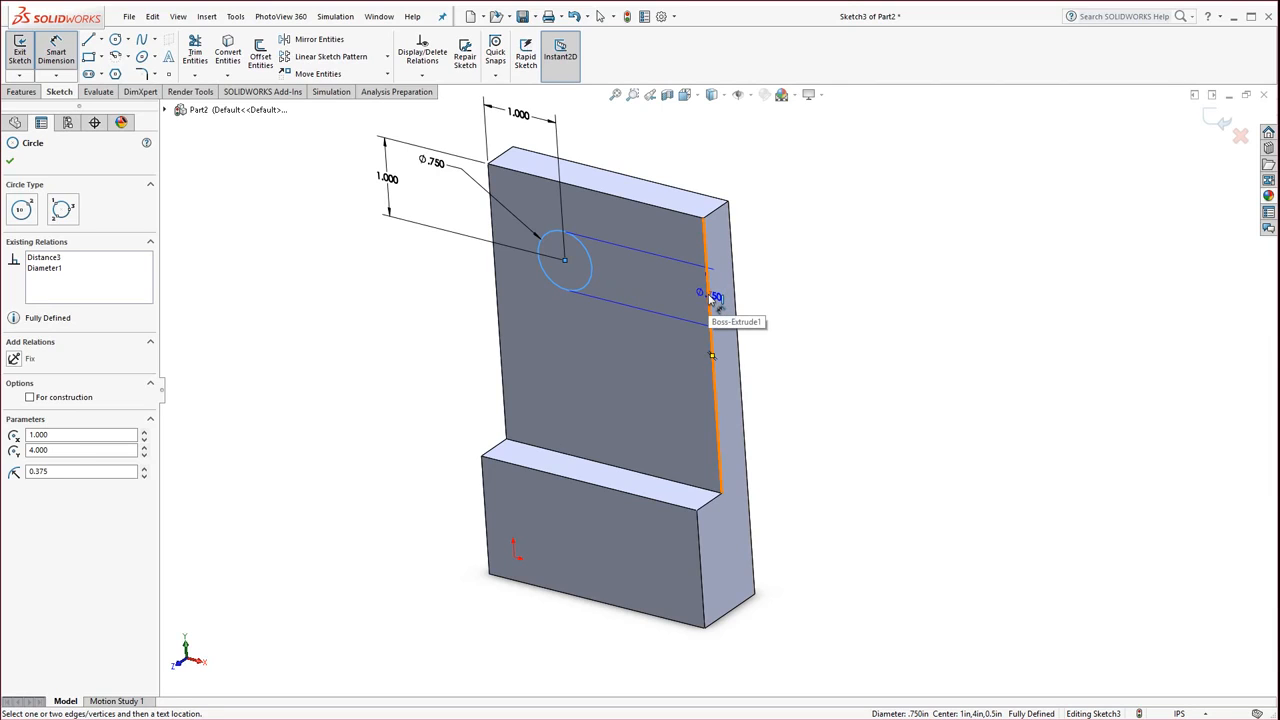
pyautogui.click(711, 298)
pyautogui.click(654, 174)
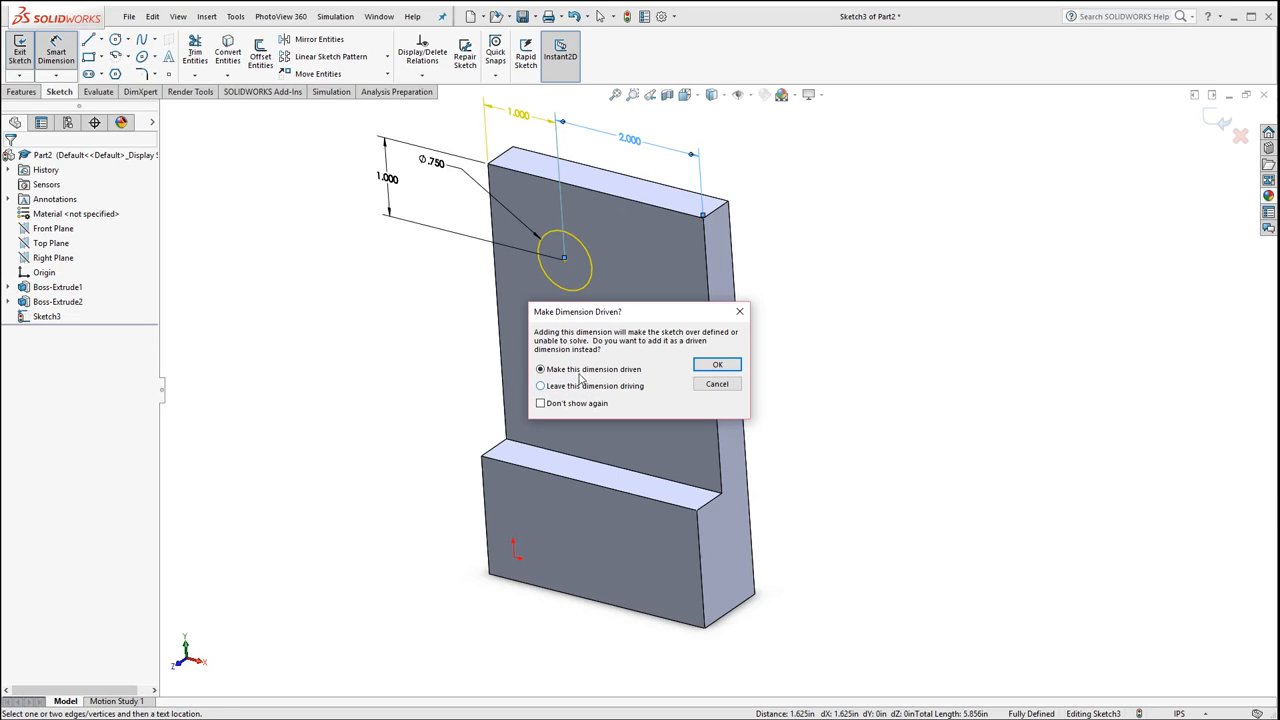
pyautogui.click(718, 365)
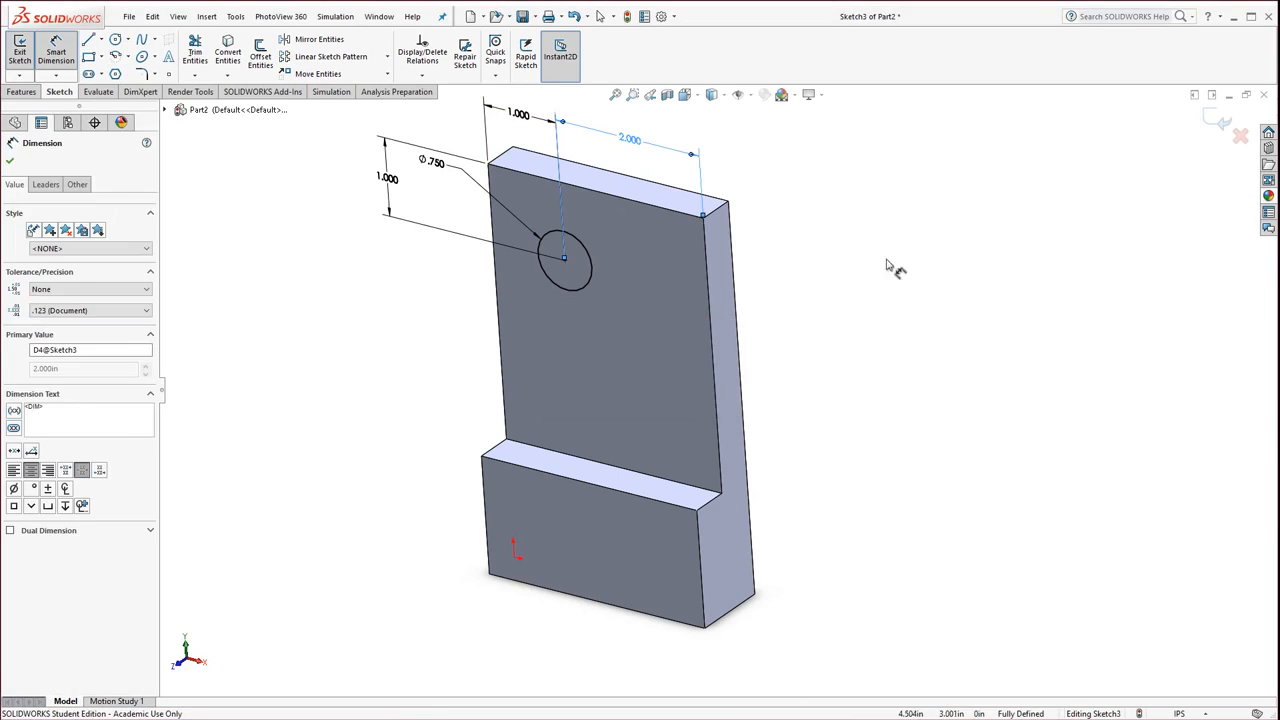
pyautogui.press('Escape')
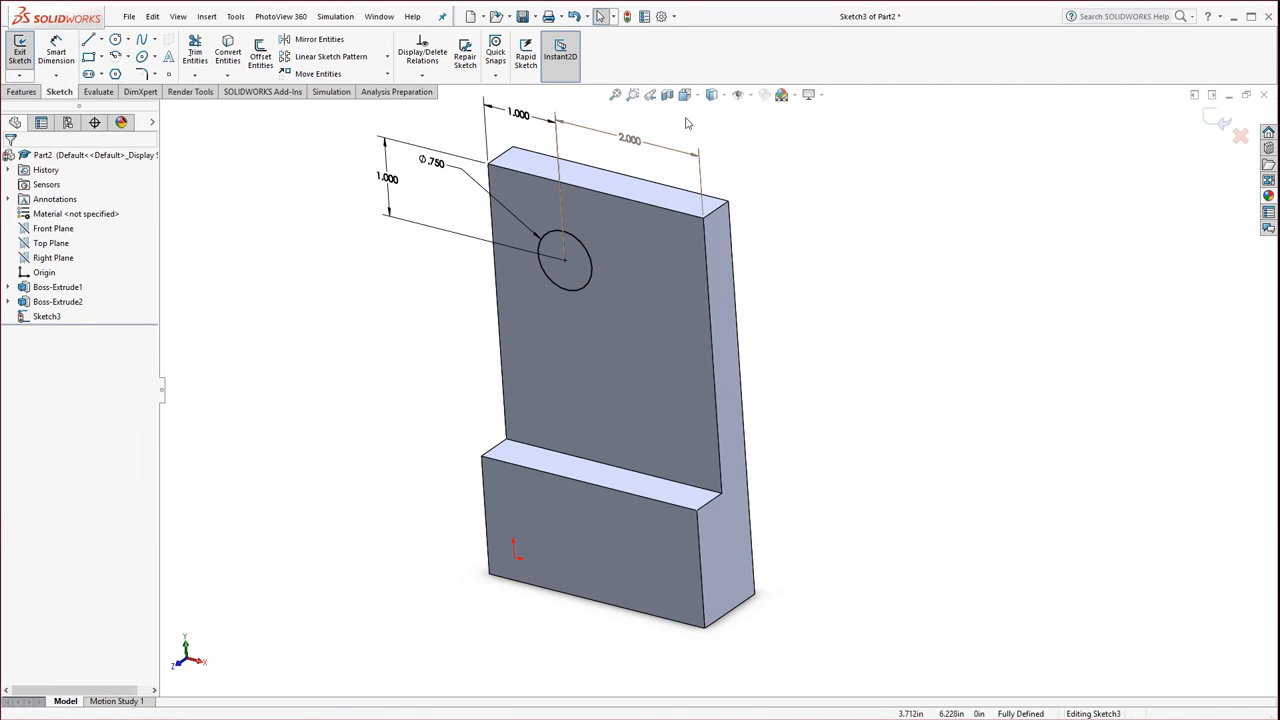
# Step: Try to edit the circle's driven dimension, and open its 1 in horizontal dimension for editing
pyautogui.doubleClick(632, 141)
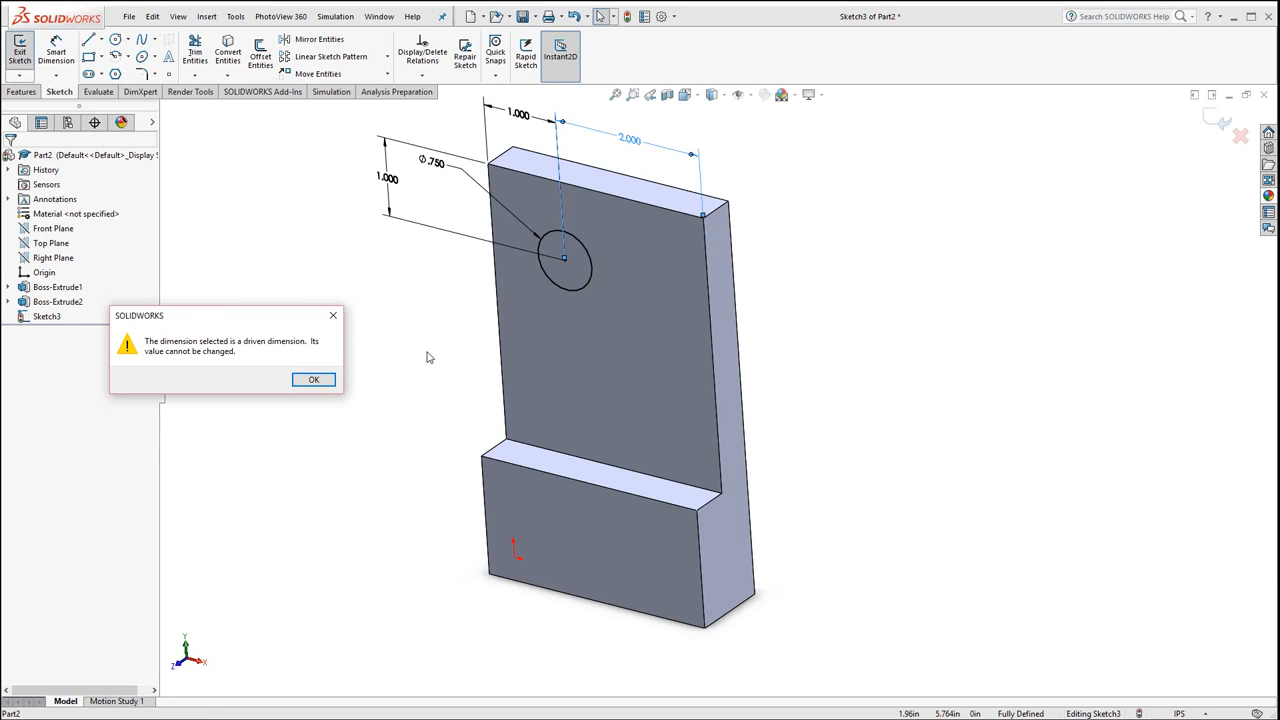
pyautogui.click(326, 379)
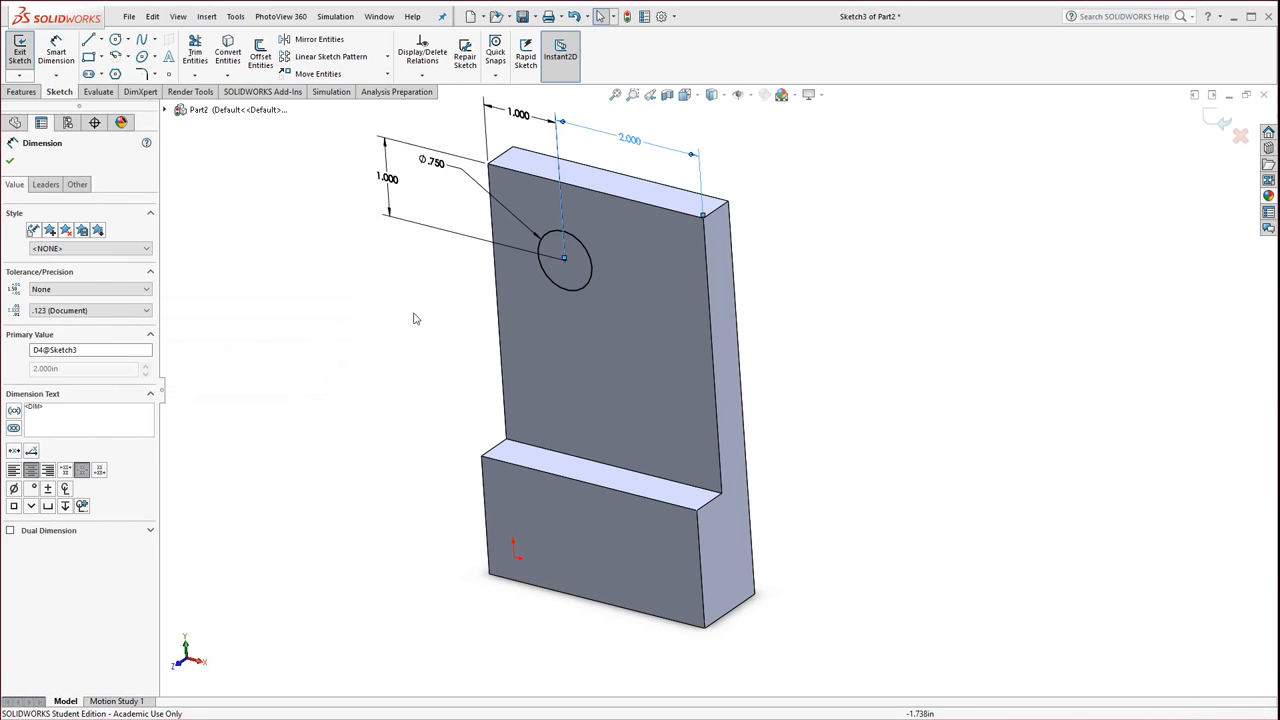
pyautogui.doubleClick(518, 113)
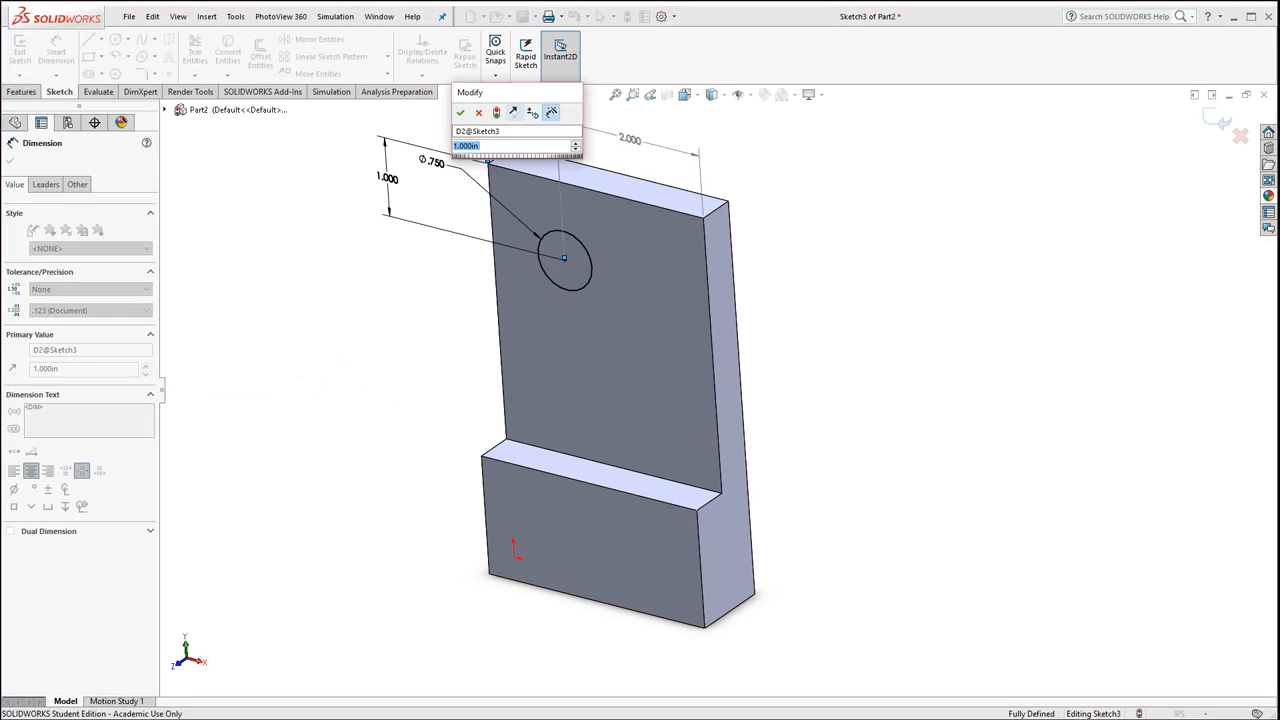
pyautogui.moveTo(492, 155)
pyautogui.mouseDown()
pyautogui.moveTo(510, 159)
pyautogui.moveTo(496, 161)
pyautogui.mouseUp()
pyautogui.click(461, 116)
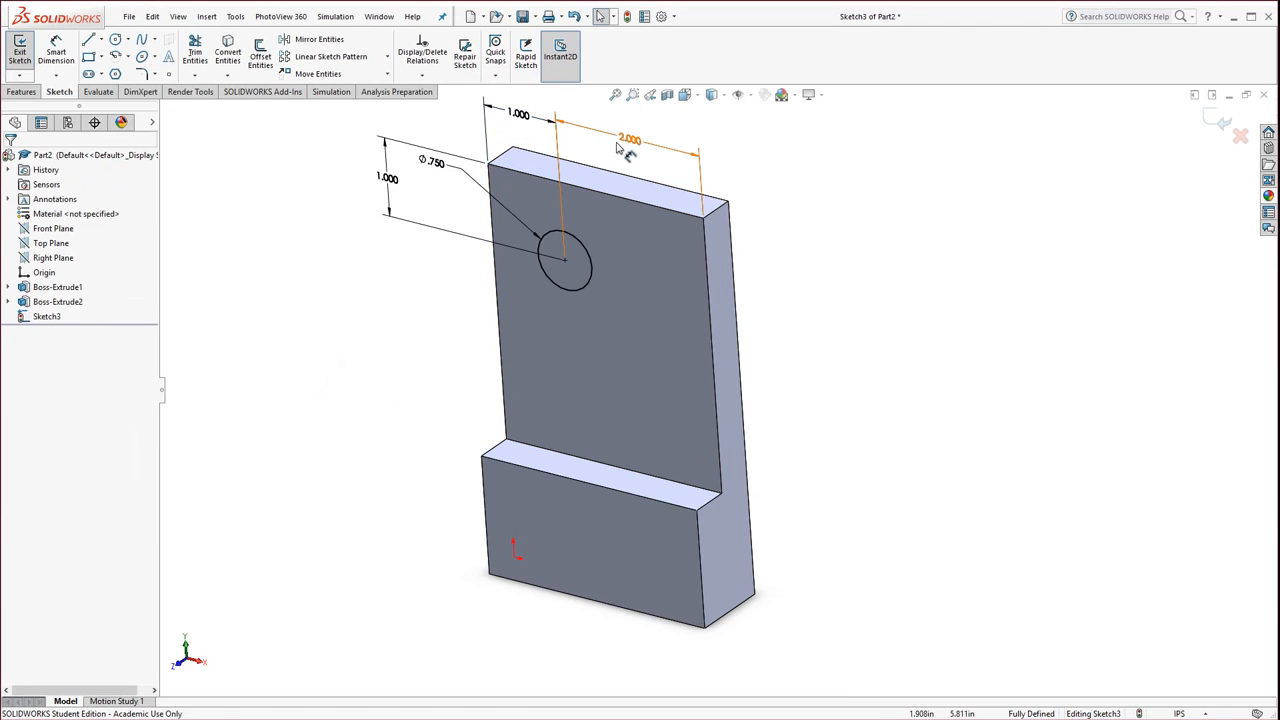
# Step: Delete the driven dimension between the circle and the plate's right edge
pyautogui.click(628, 145)
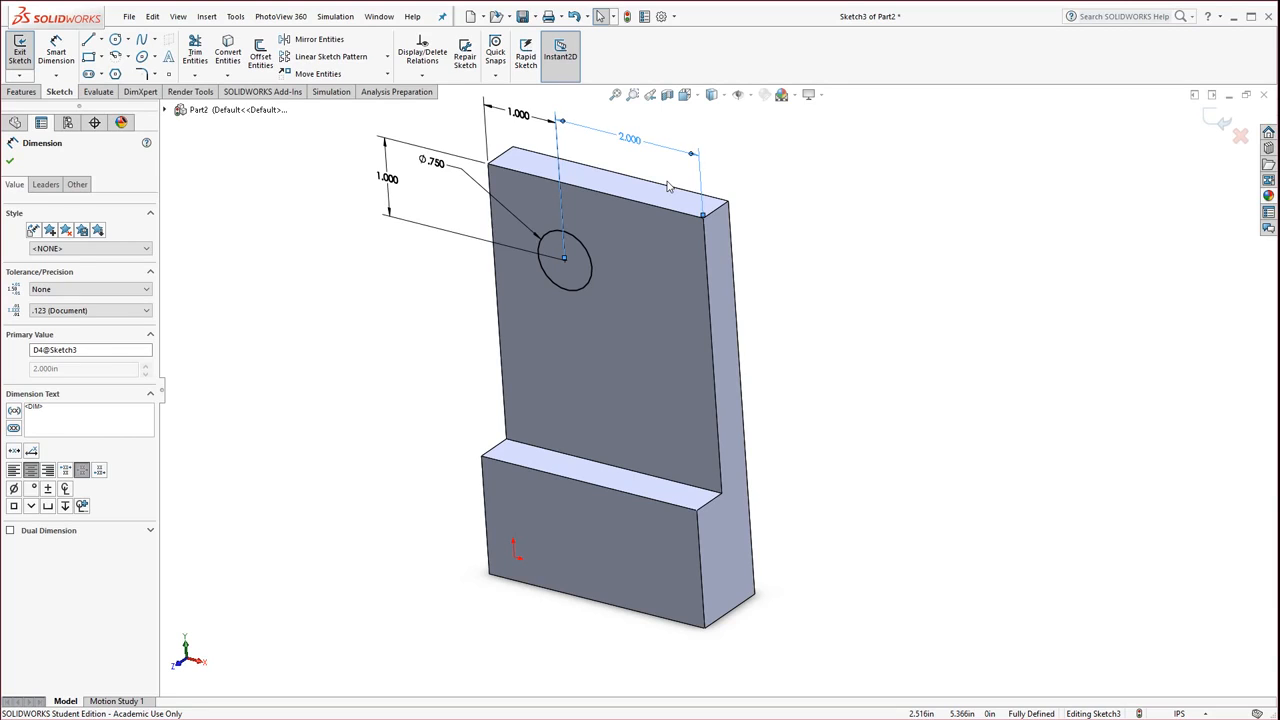
pyautogui.press('Delete')
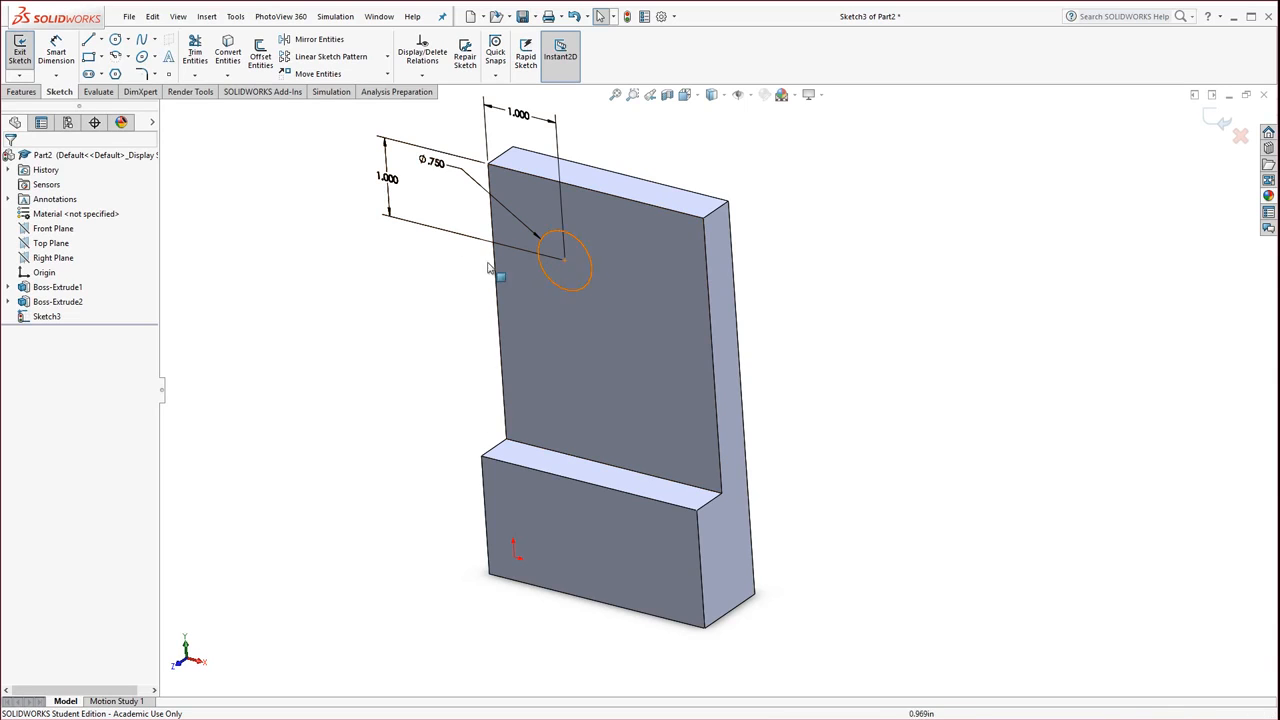
# Step: Cut the 0.75 in circle through the plate as an Extruded Cut with the Through All end condition
pyautogui.click(22, 92)
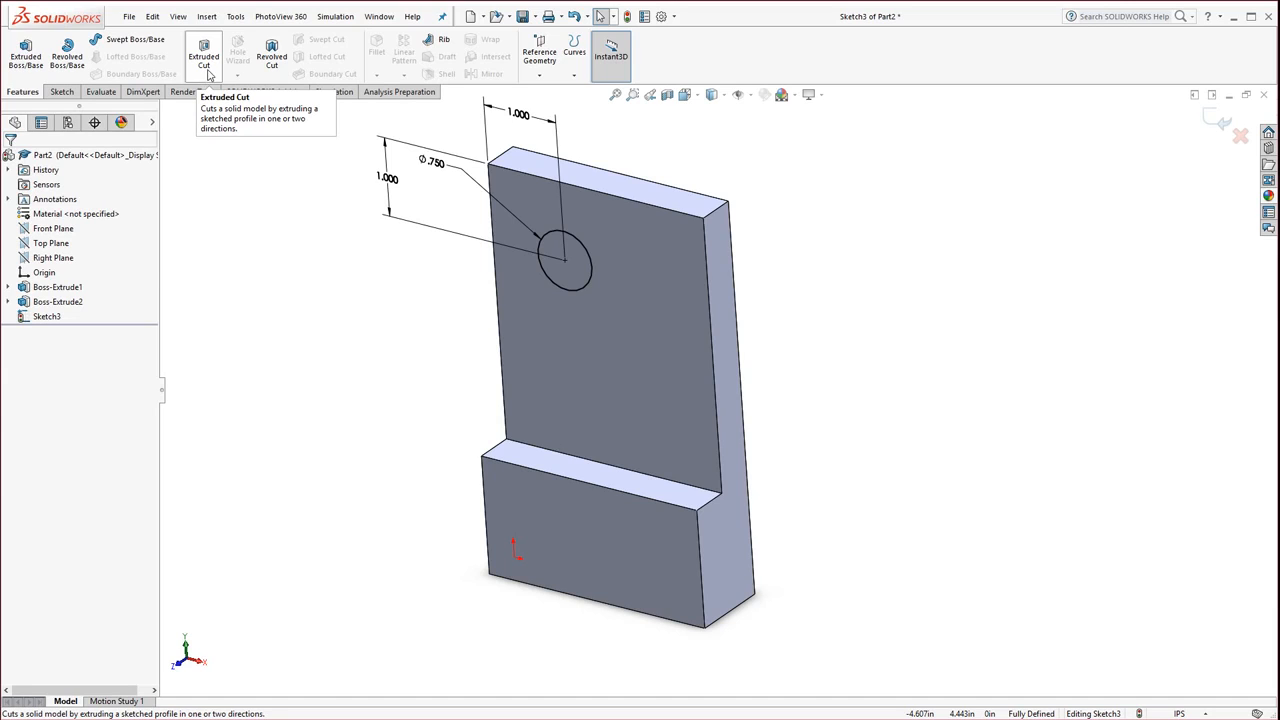
pyautogui.click(205, 70)
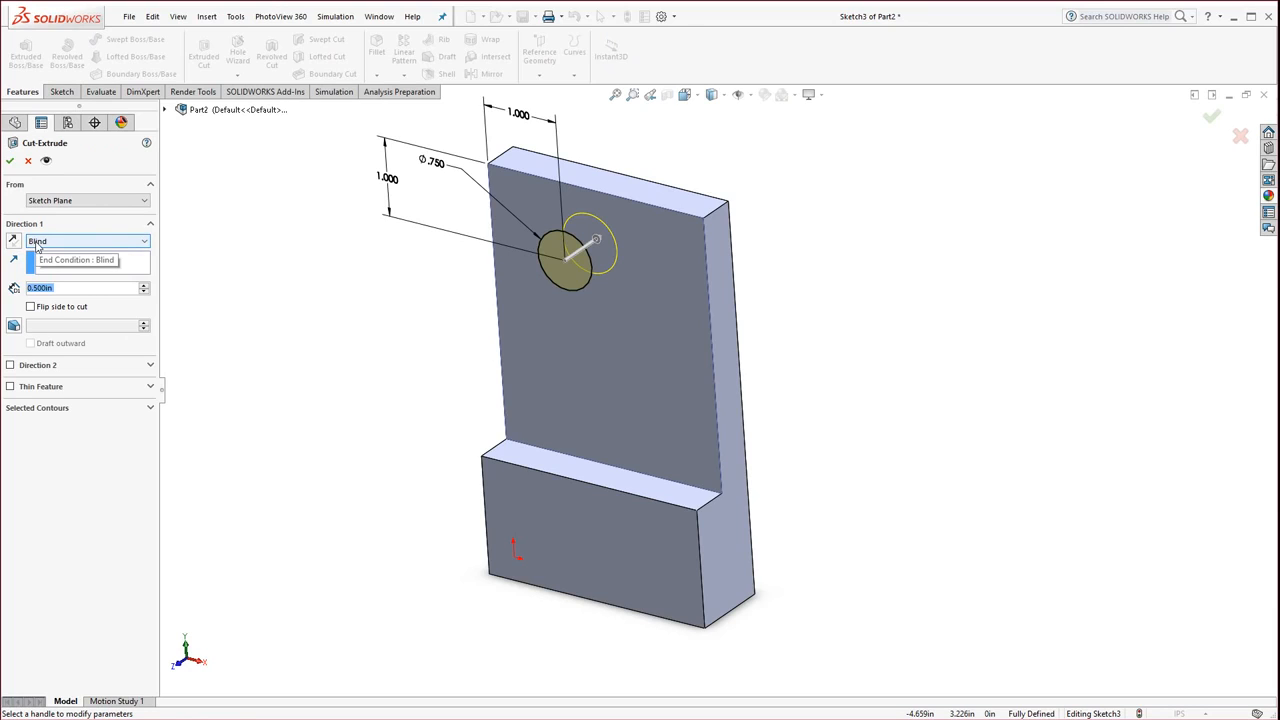
pyautogui.click(146, 243)
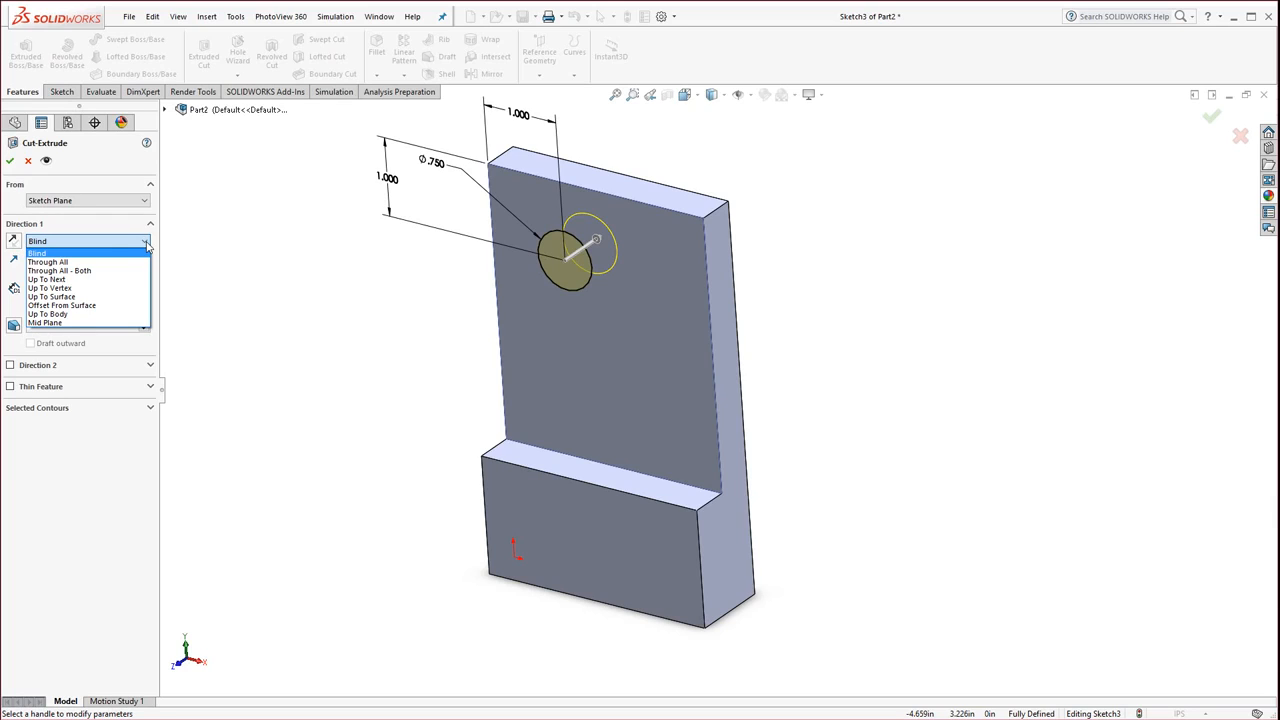
pyautogui.click(82, 263)
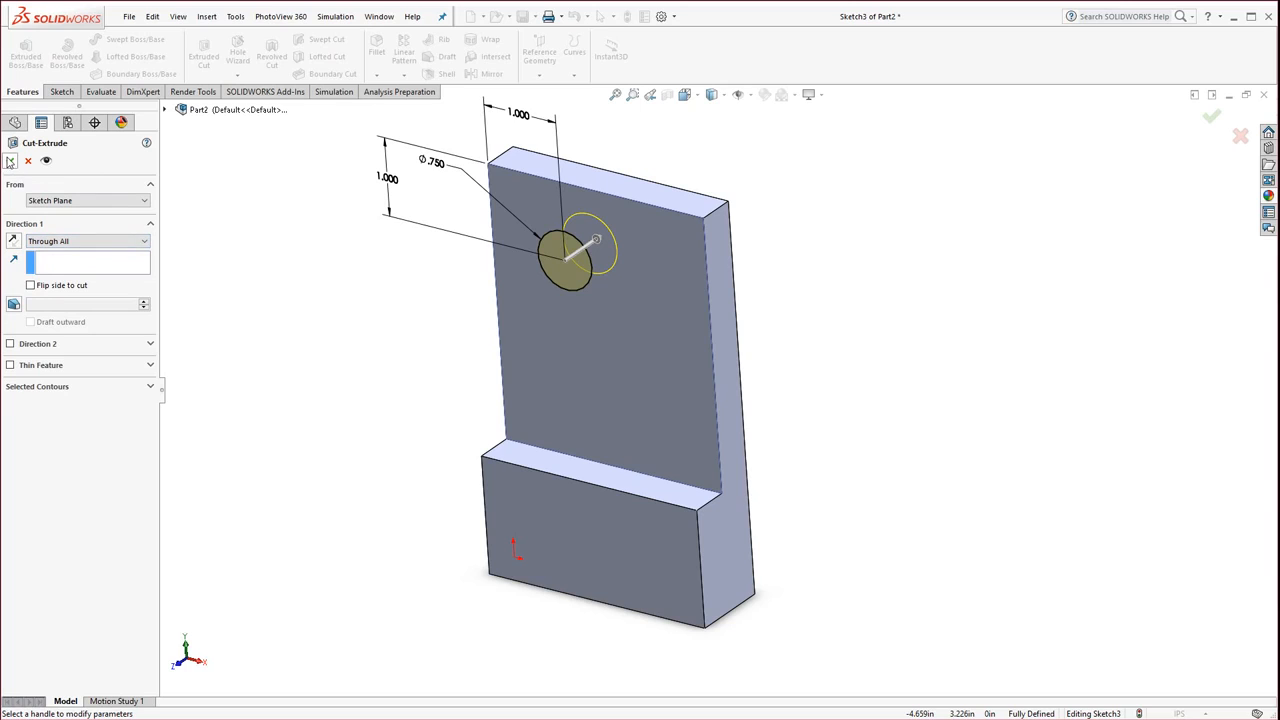
pyautogui.click(10, 162)
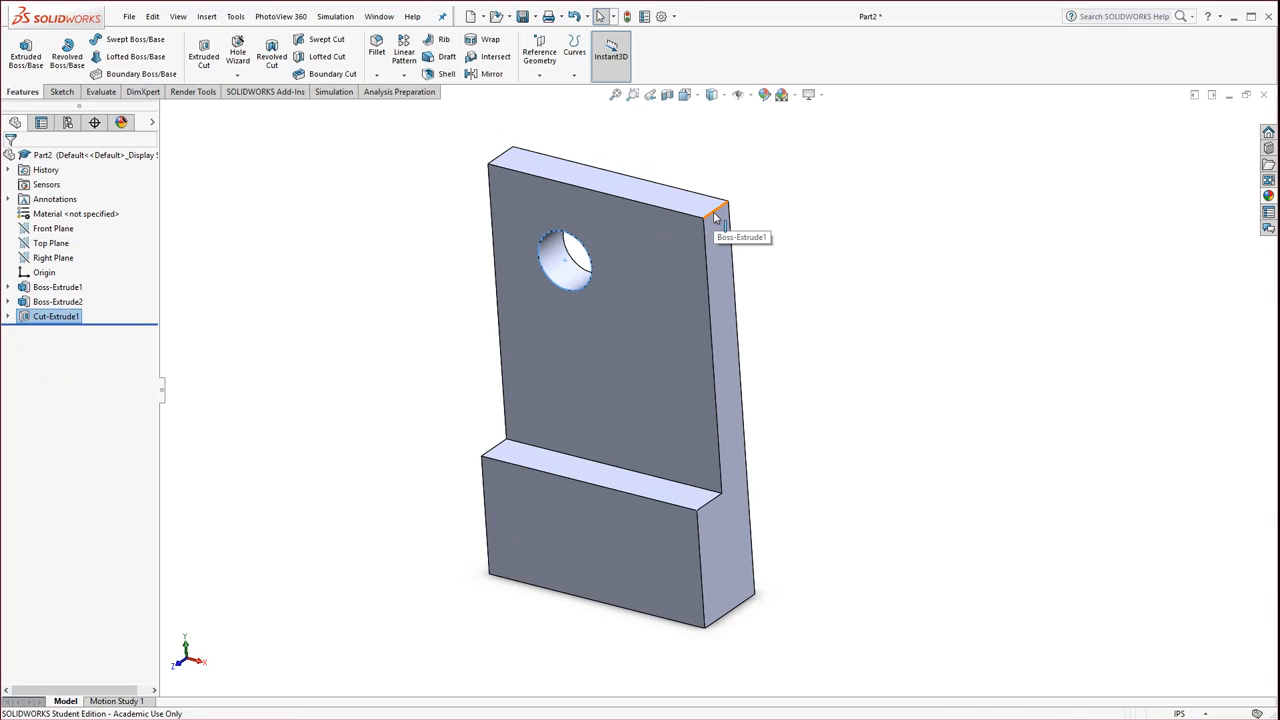
# Step: Fillet the plate's upper-right corner edge and the step's upper-right corner edge with a 1 in radius
pyautogui.click(377, 50)
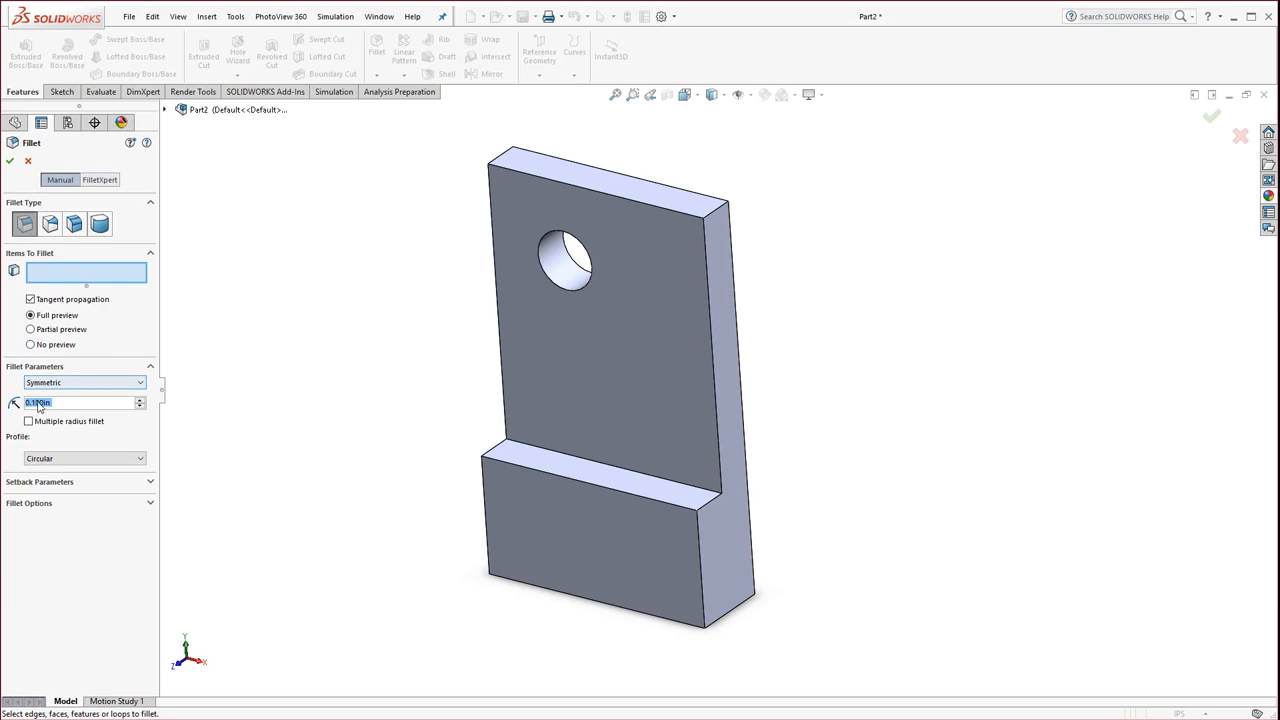
pyautogui.write('1')
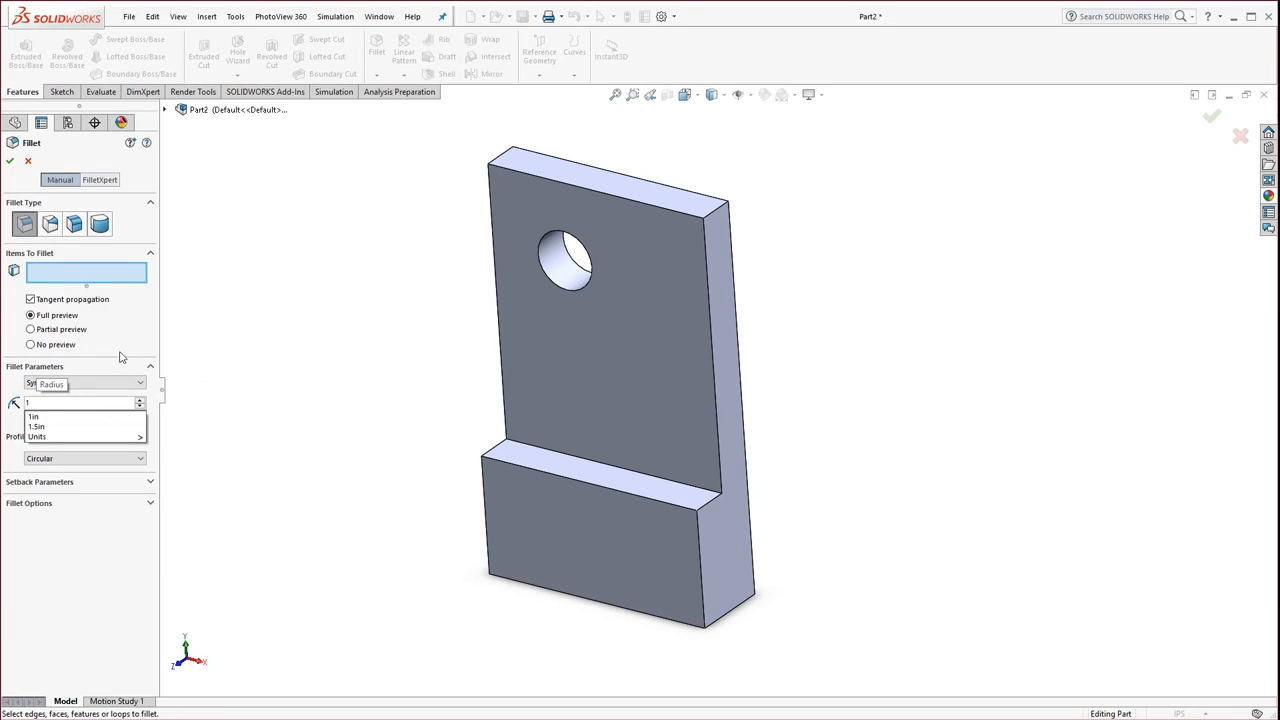
pyautogui.click(715, 218)
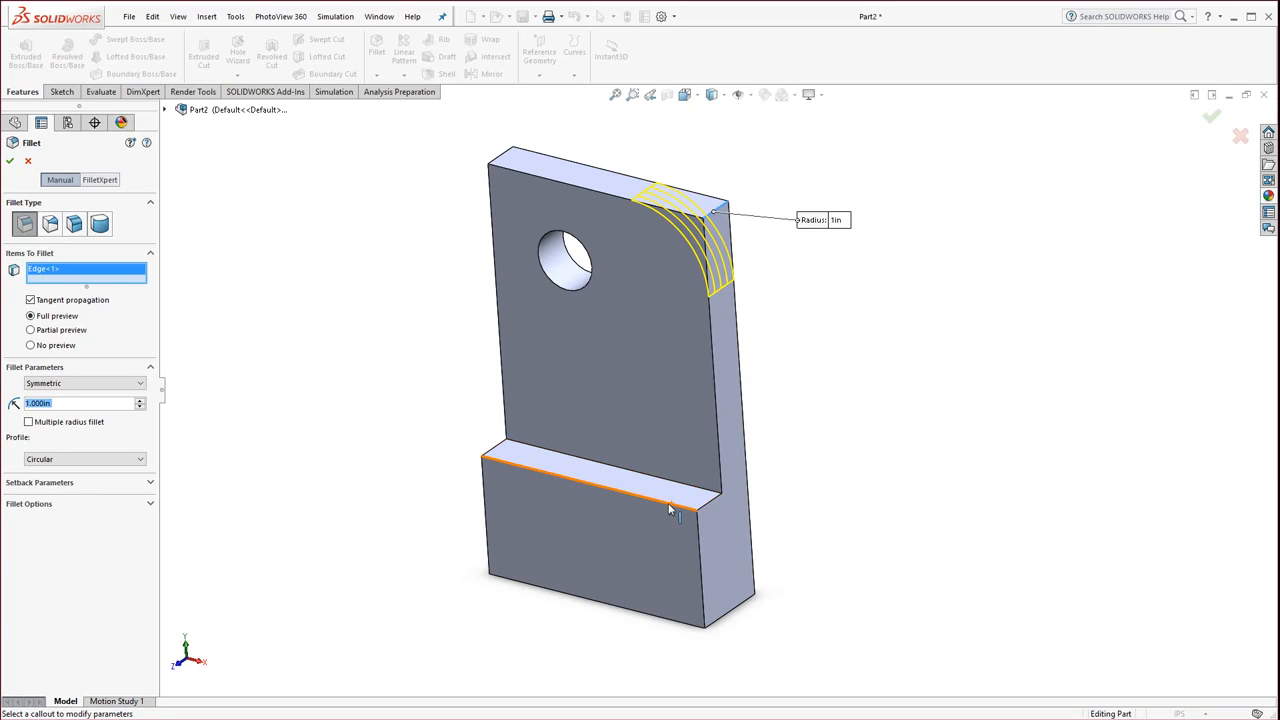
pyautogui.click(696, 550)
pyautogui.click(692, 550)
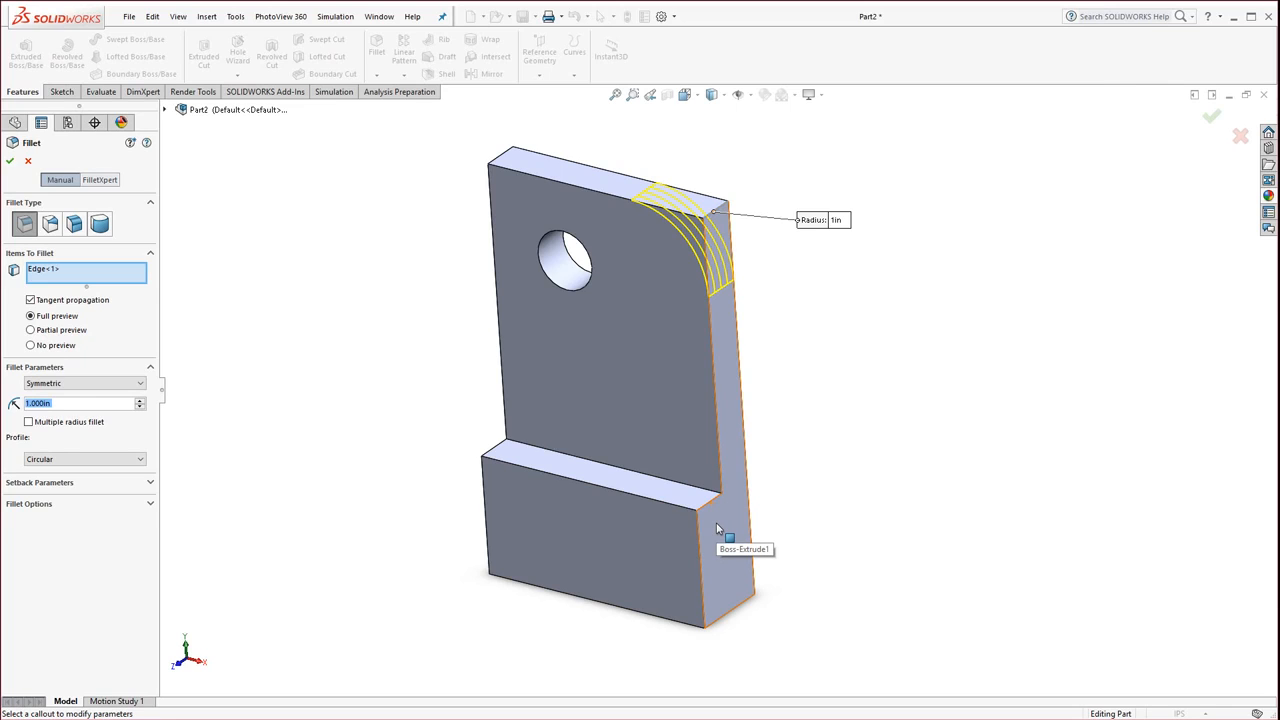
pyautogui.click(716, 528)
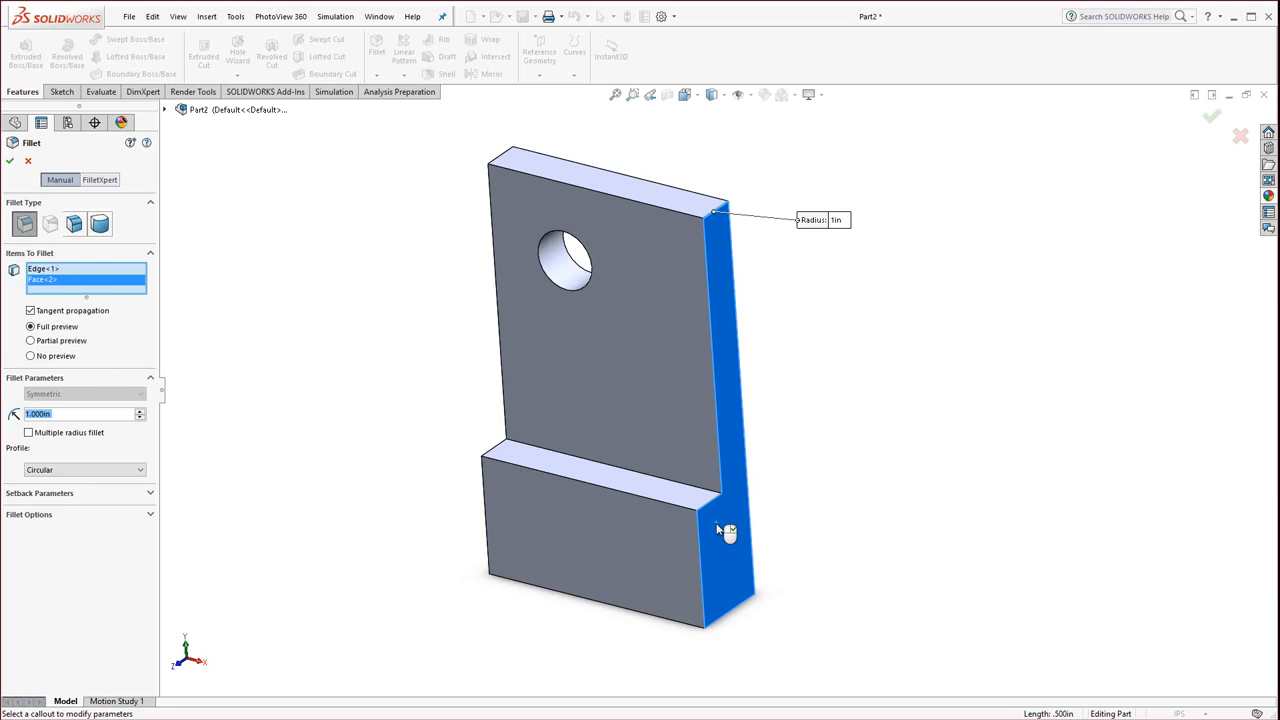
pyautogui.click(718, 528)
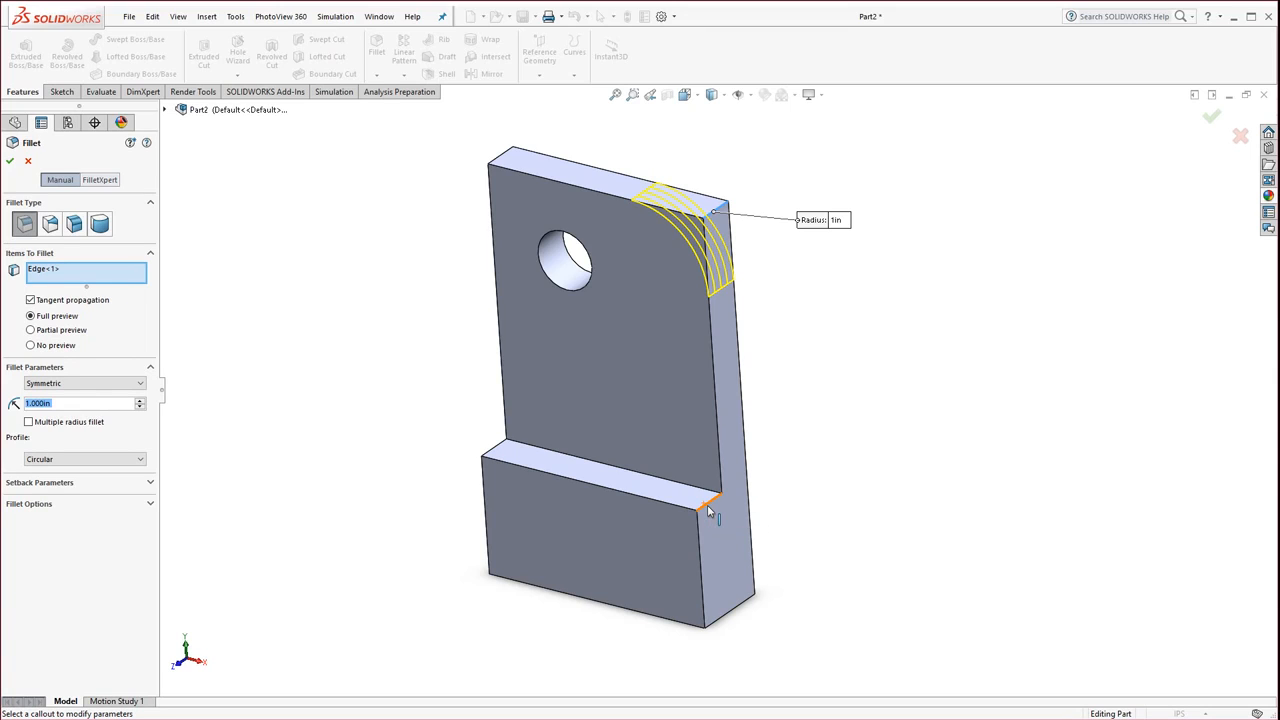
pyautogui.click(708, 507)
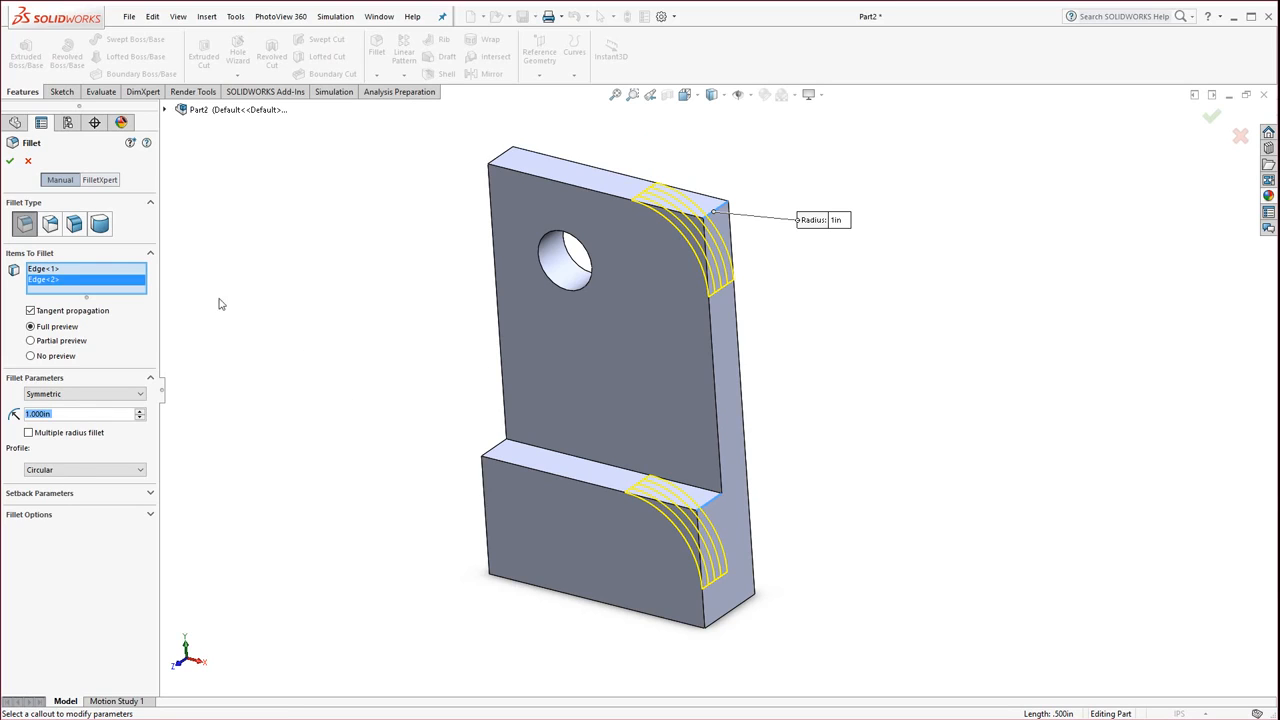
pyautogui.click(10, 163)
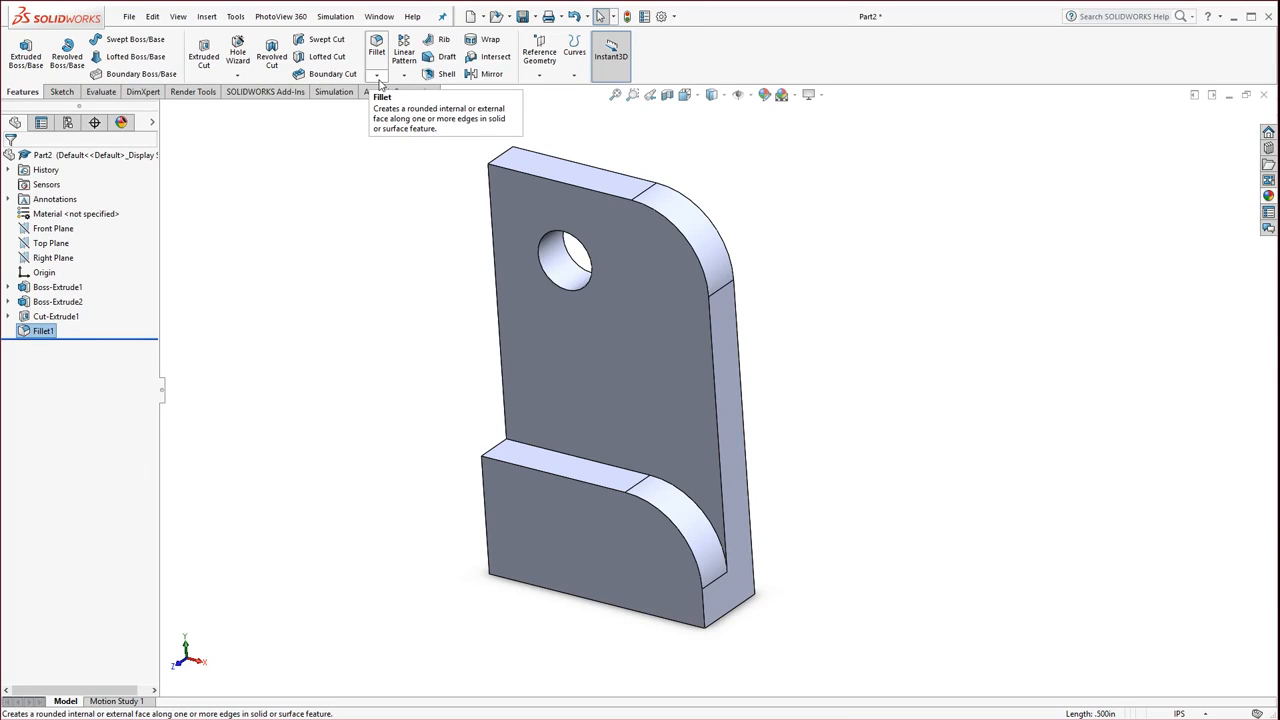
# Step: Chamfer the front top edges of the step and the upper plate by 0.125 in at 45 degrees, with tangent propagation
pyautogui.click(378, 79)
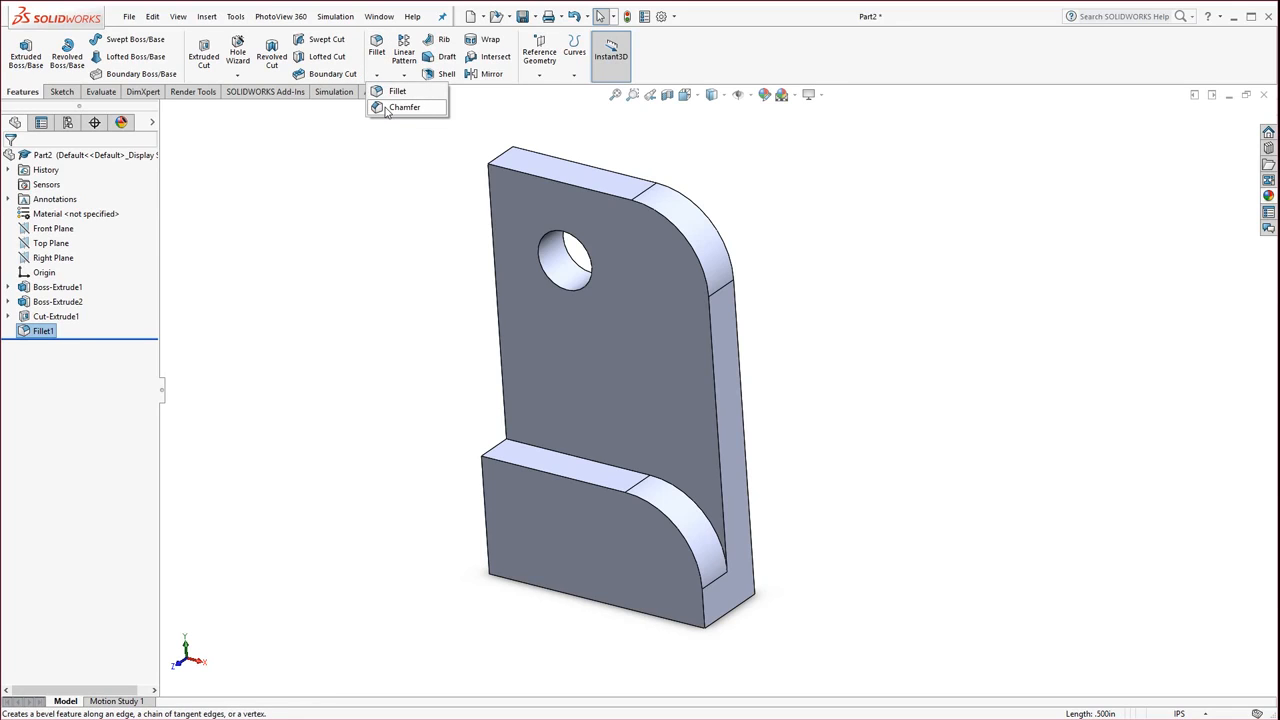
pyautogui.click(403, 107)
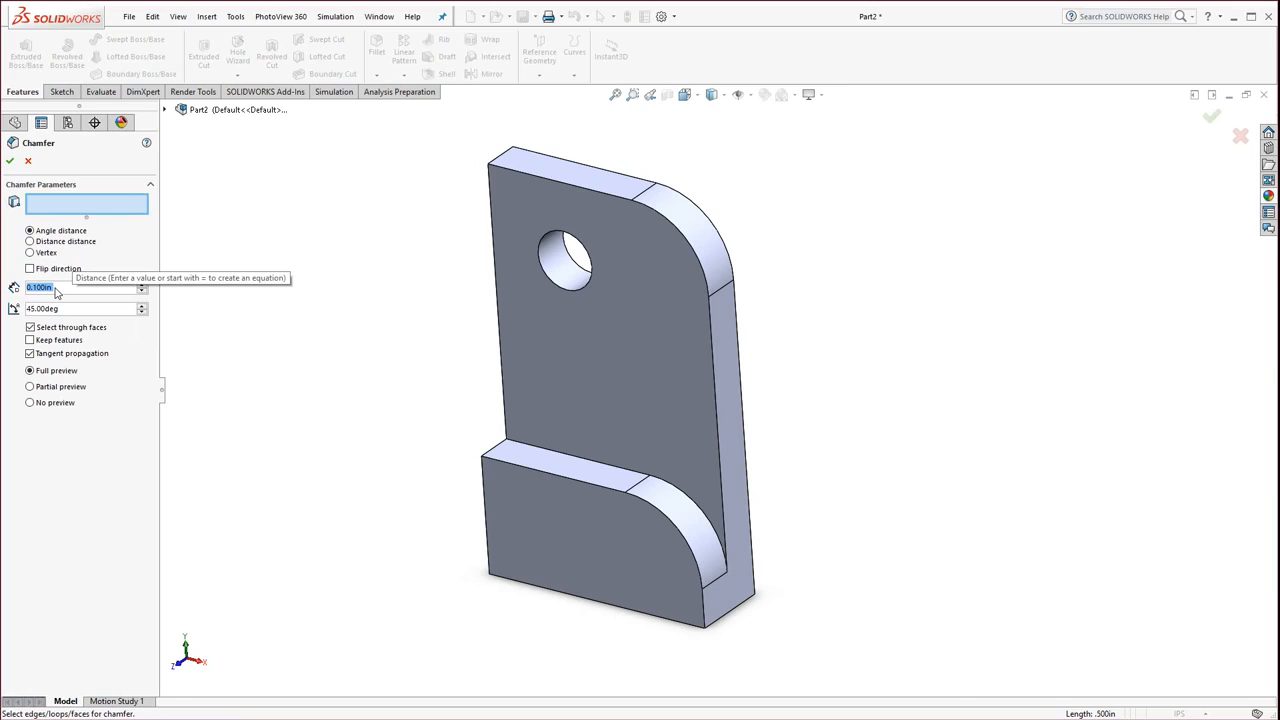
pyautogui.write('.125')
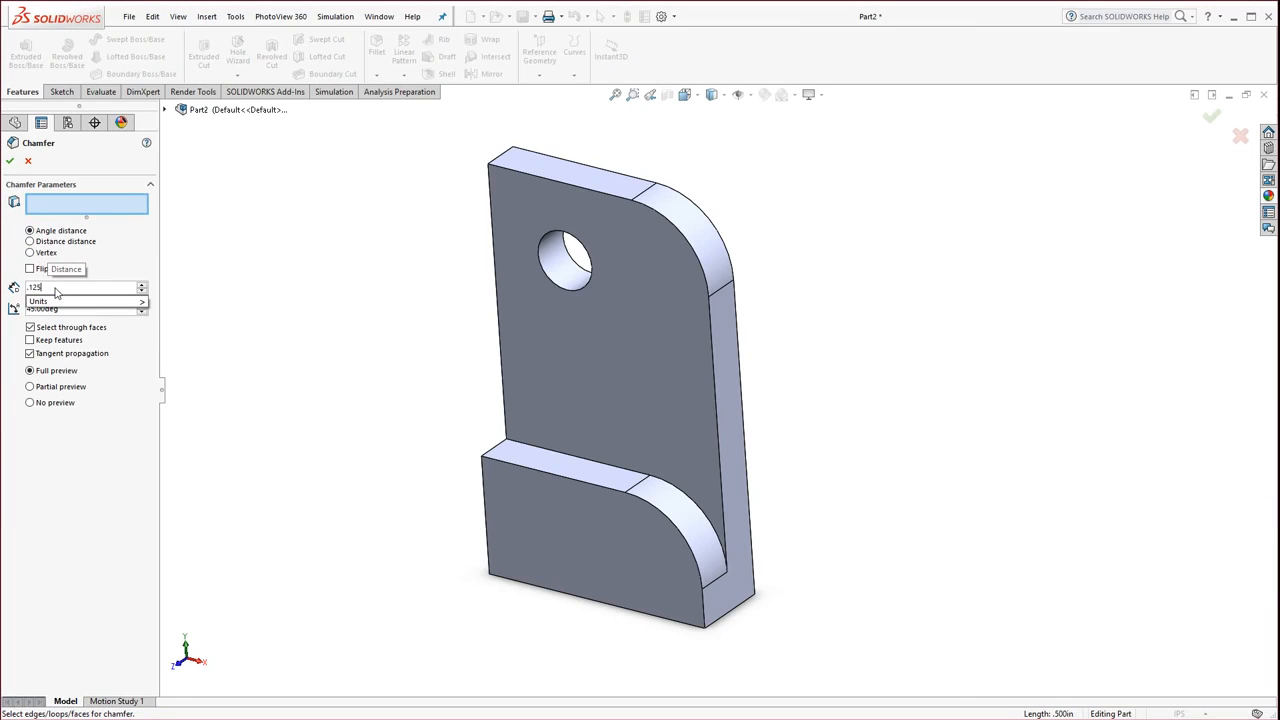
pyautogui.press('Return')
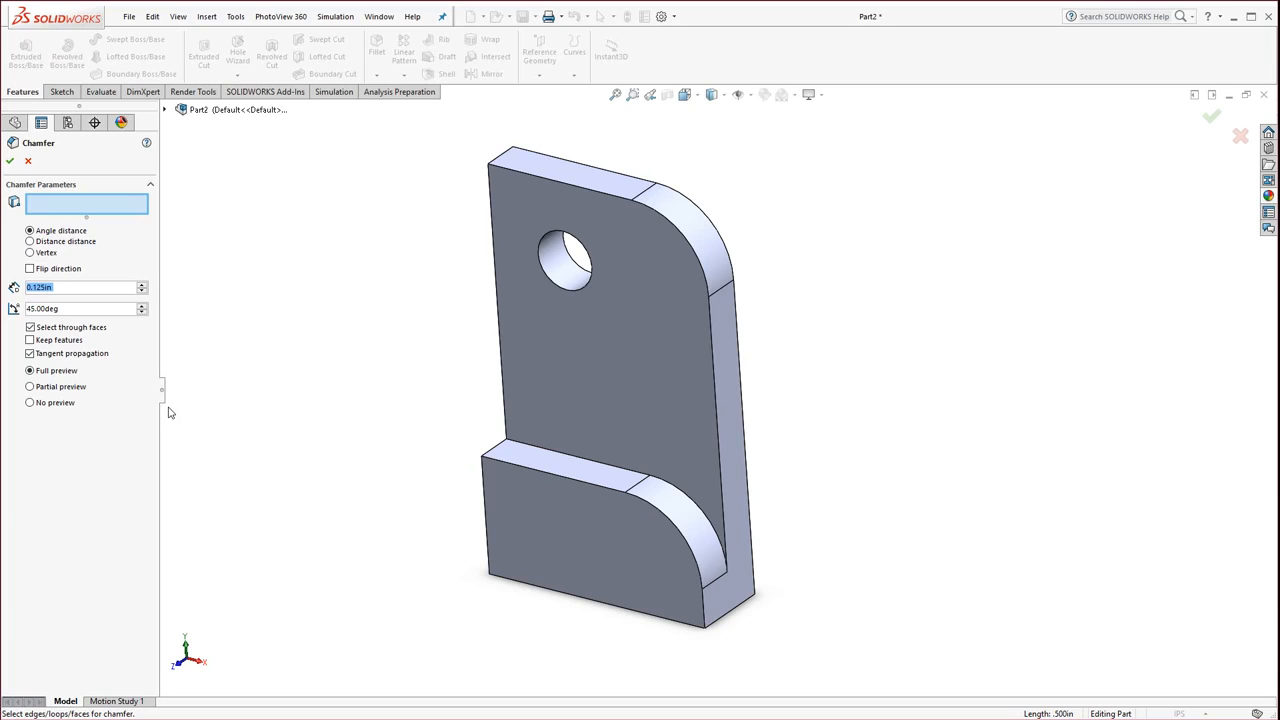
pyautogui.click(565, 480)
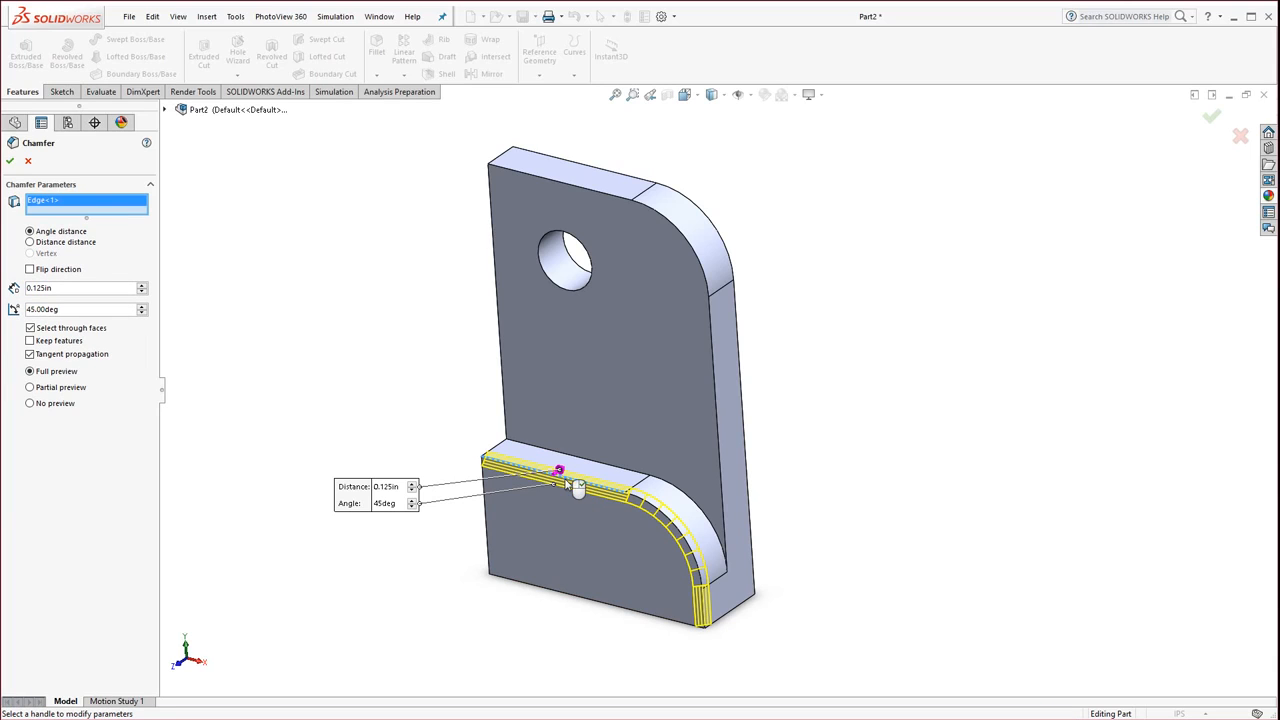
pyautogui.click(596, 197)
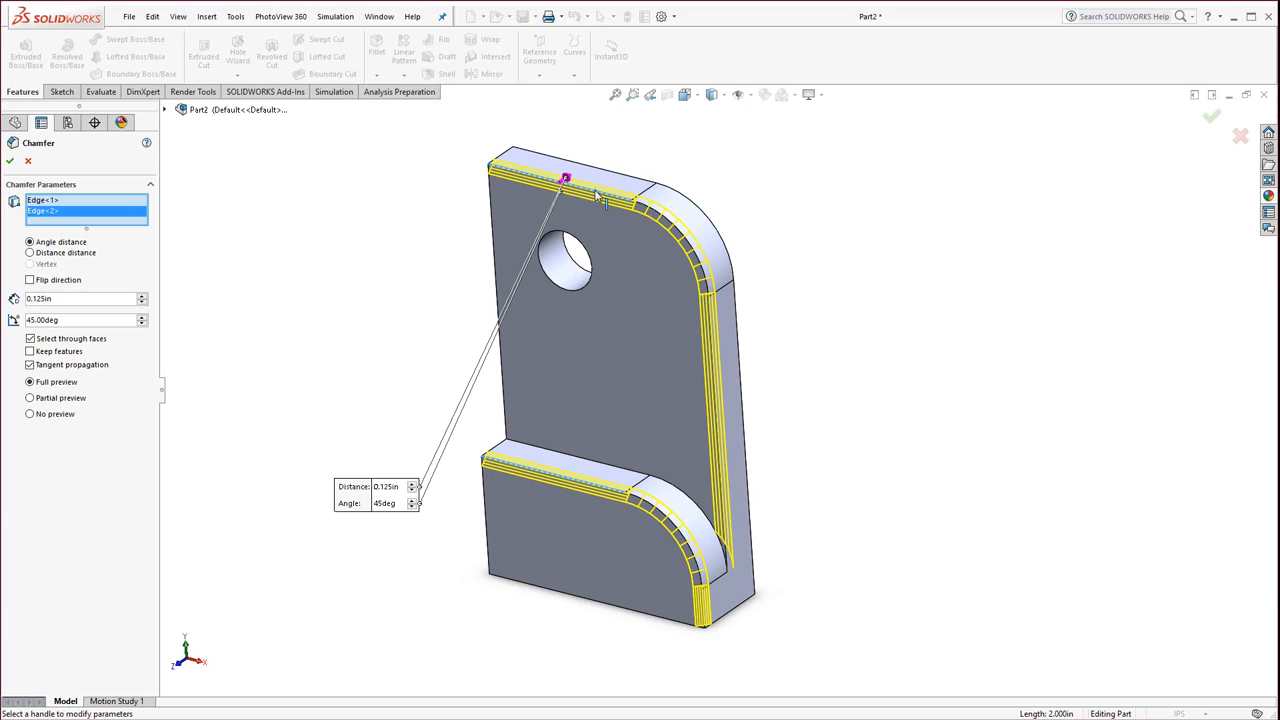
pyautogui.click(11, 162)
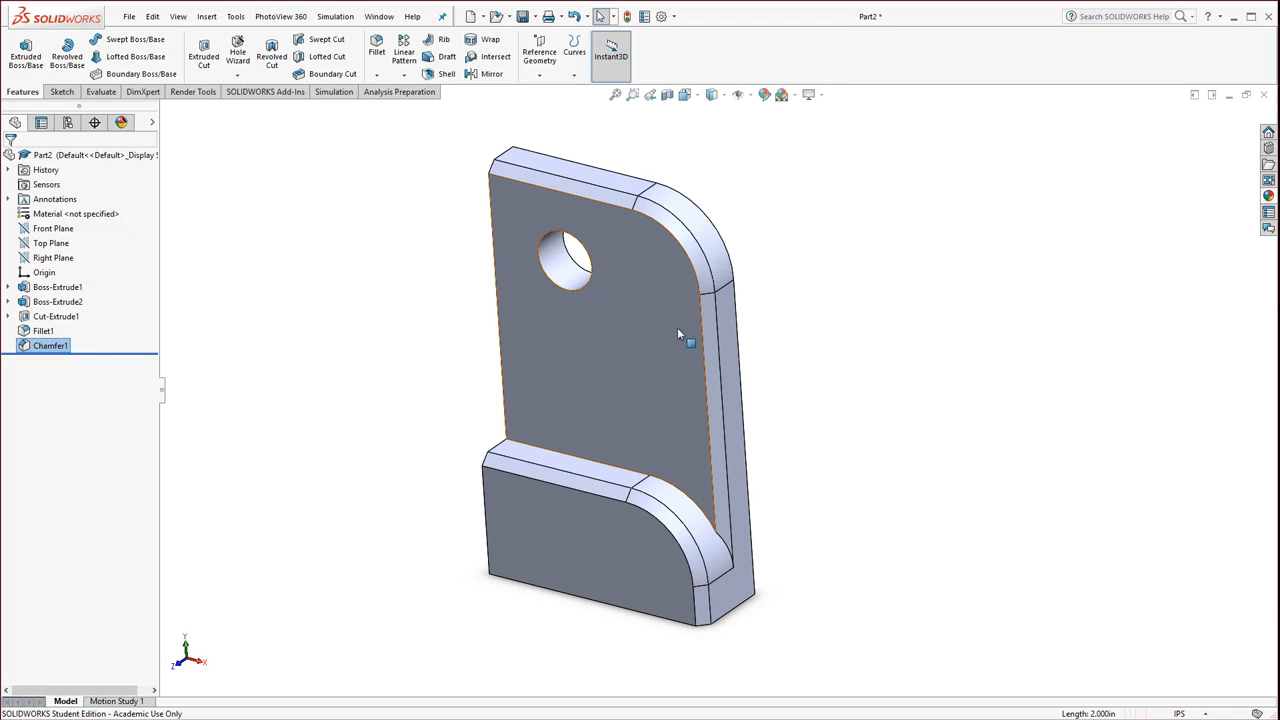
# Step: Shell the part with a 0.06 in wall thickness, removing the back, bottom and left side faces, with the preview shown
pyautogui.moveTo(636, 366); pyautogui.dragTo(891, 334, button='middle')
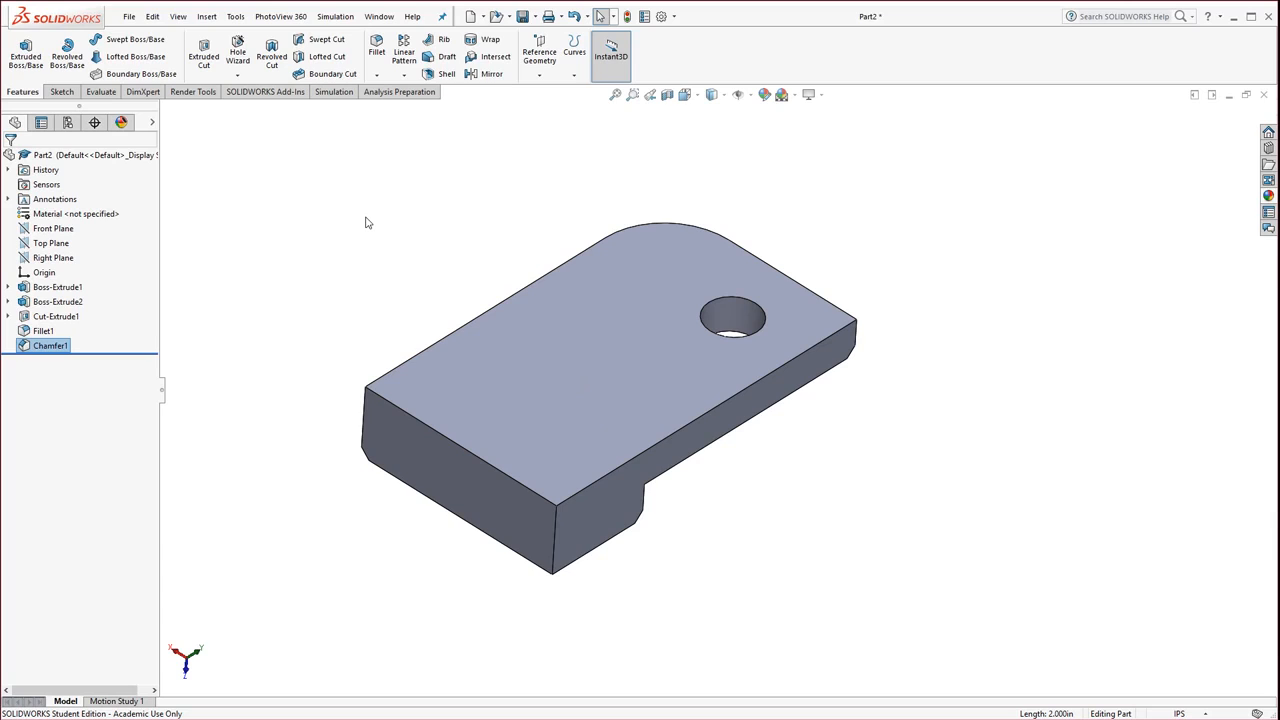
pyautogui.click(441, 76)
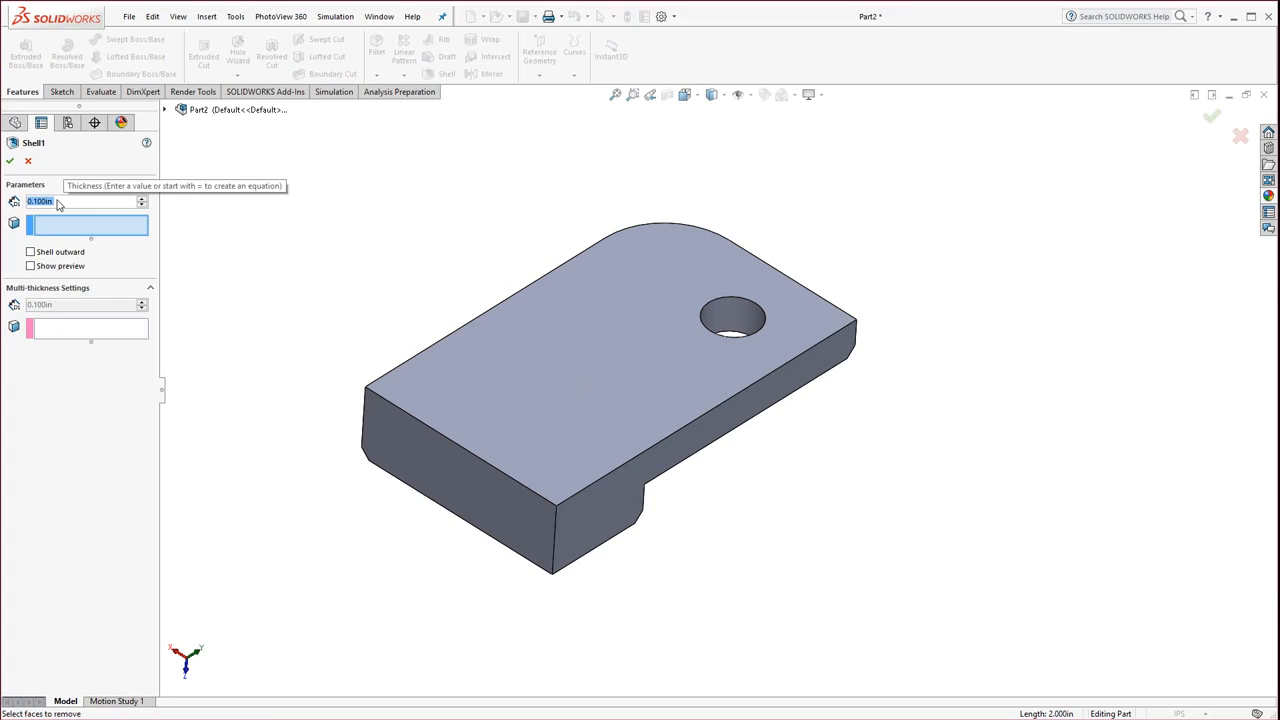
pyautogui.write('.06')
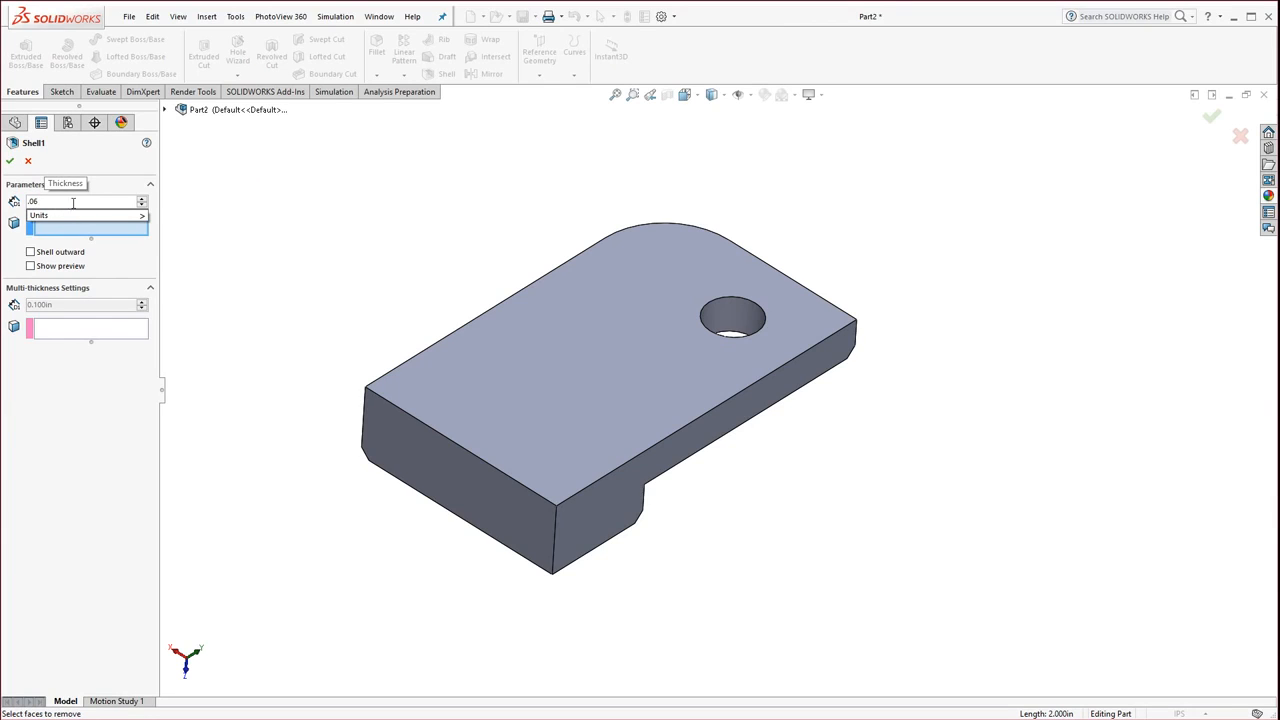
pyautogui.click(31, 267)
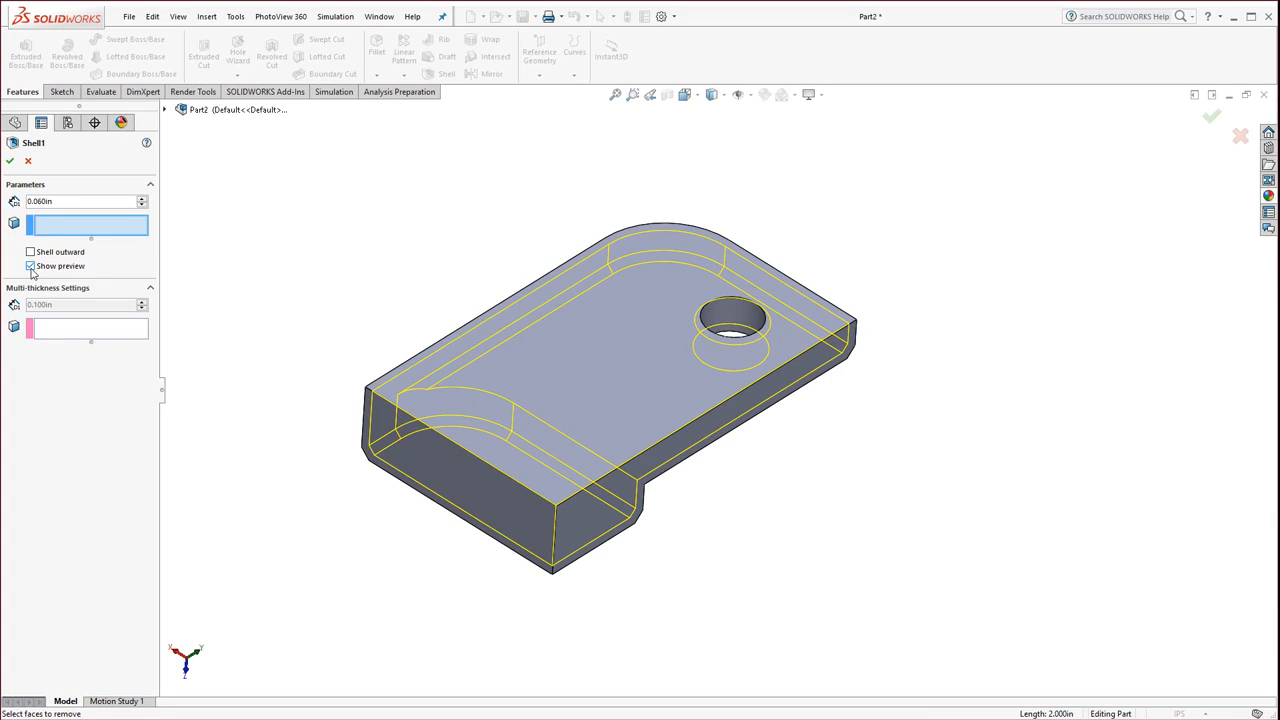
pyautogui.click(587, 372)
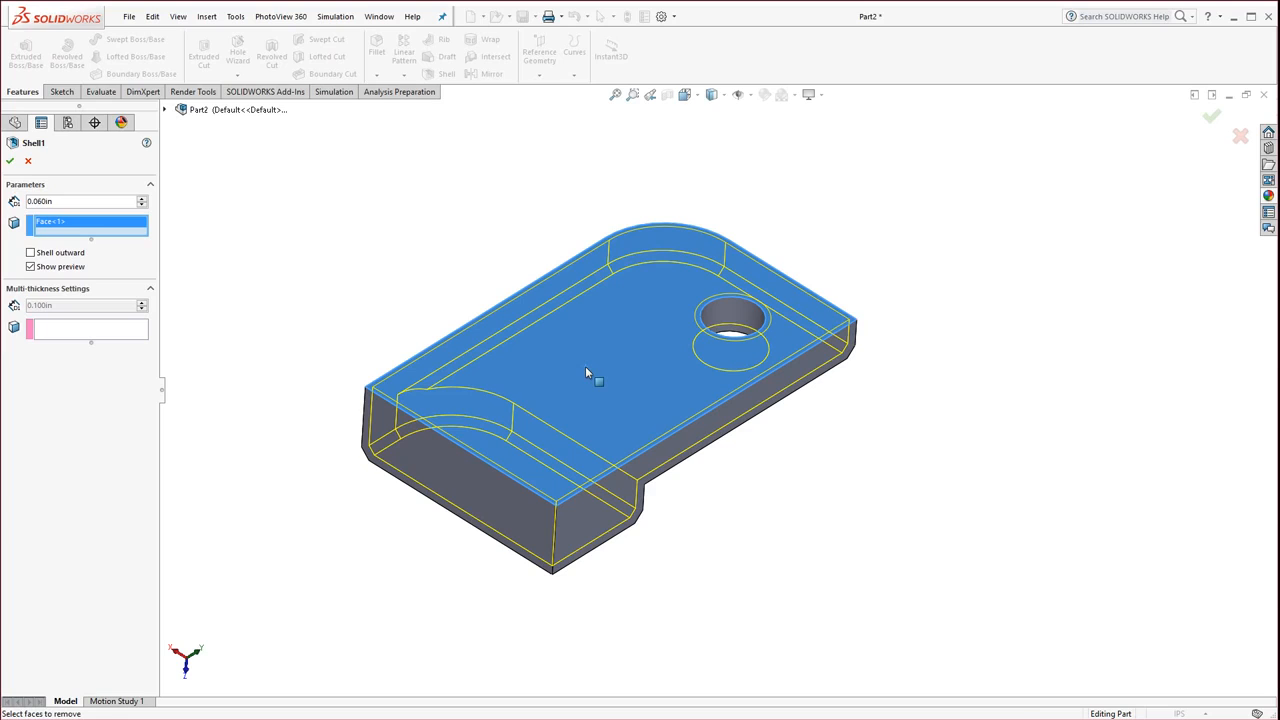
pyautogui.click(436, 468)
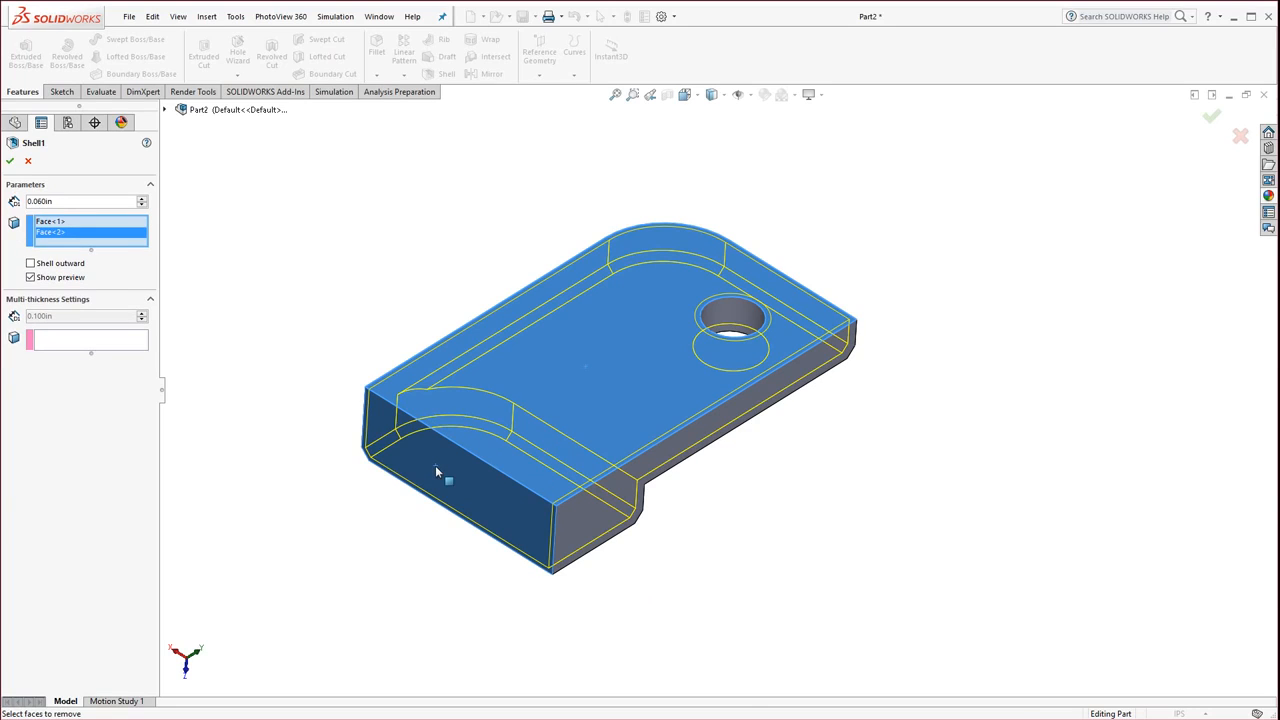
pyautogui.click(599, 517)
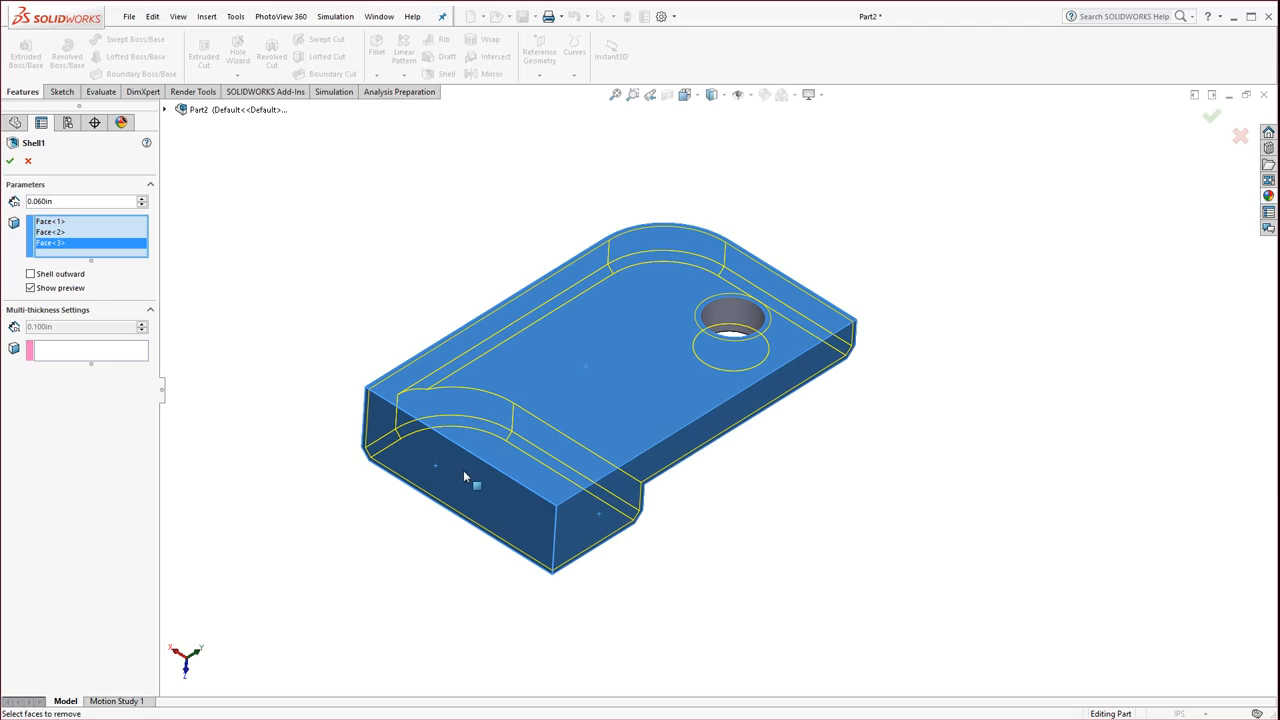
pyautogui.click(738, 316)
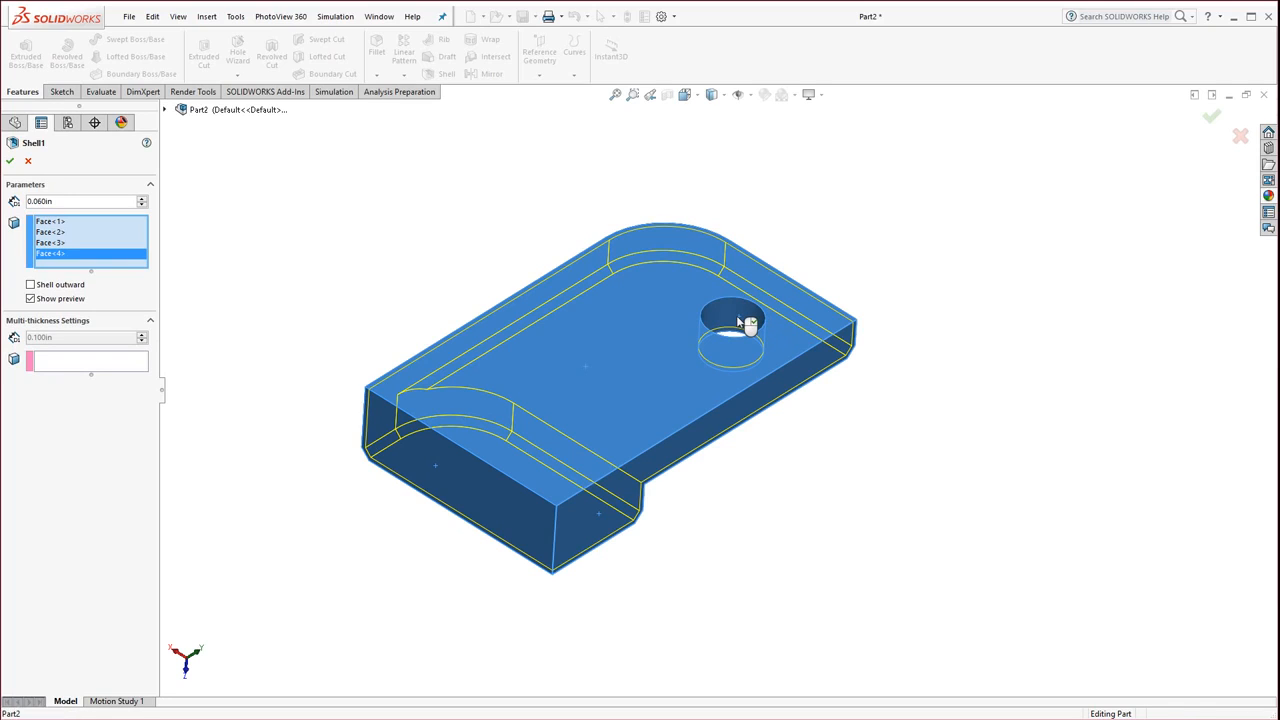
pyautogui.click(737, 318)
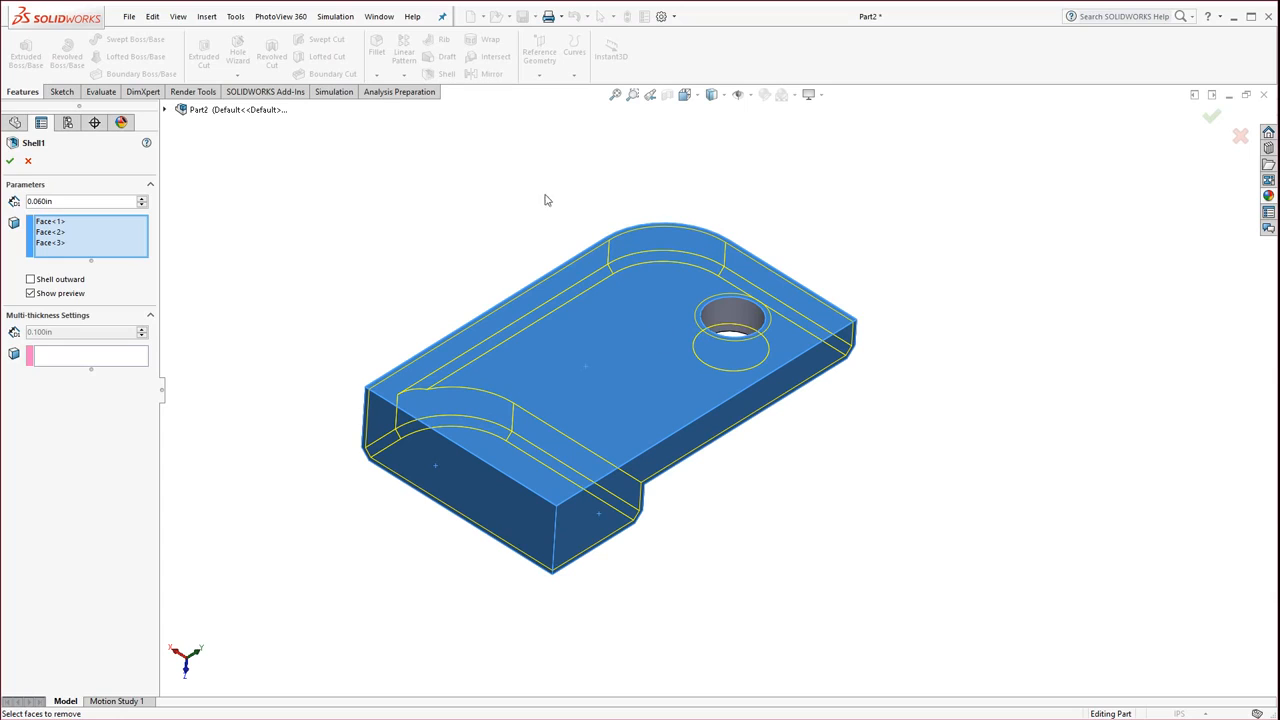
pyautogui.click(10, 162)
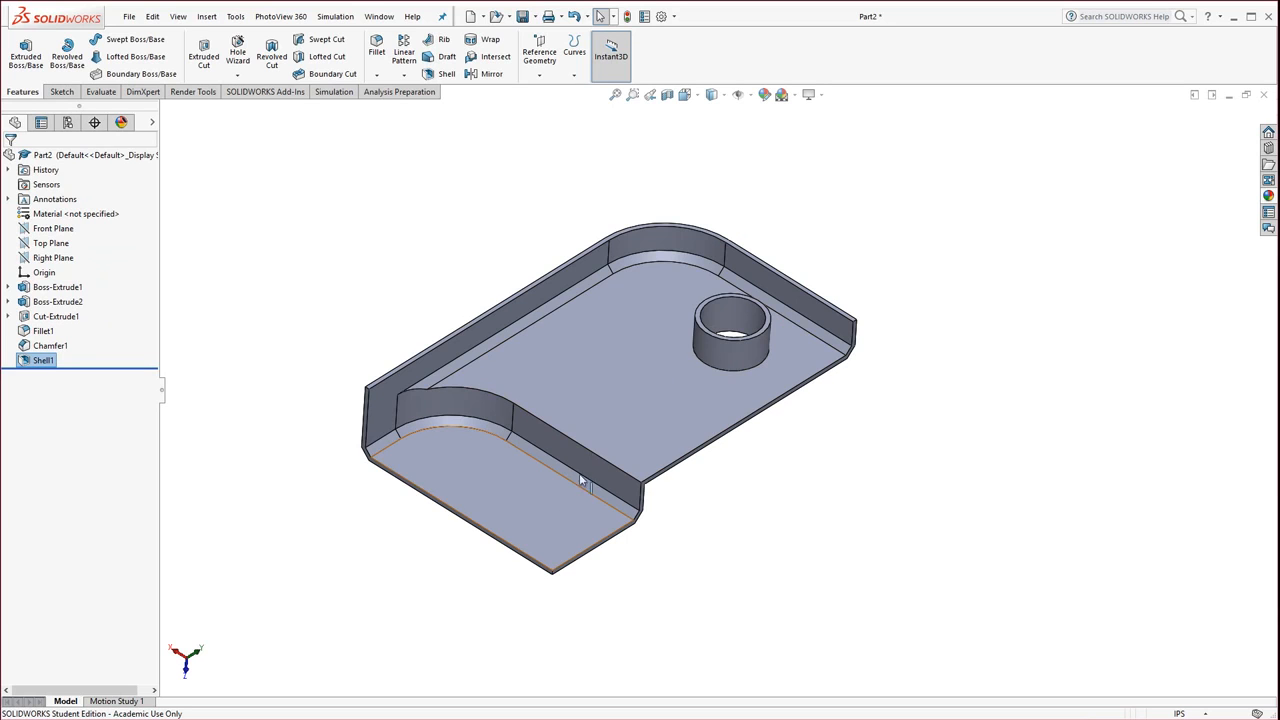
# Step: Turn on the perspective view for the shelled part, seen from its chamfered front side
pyautogui.moveTo(634, 429); pyautogui.dragTo(658, 531, button='middle')
pyautogui.moveTo(612, 452); pyautogui.dragTo(654, 343, button='middle')
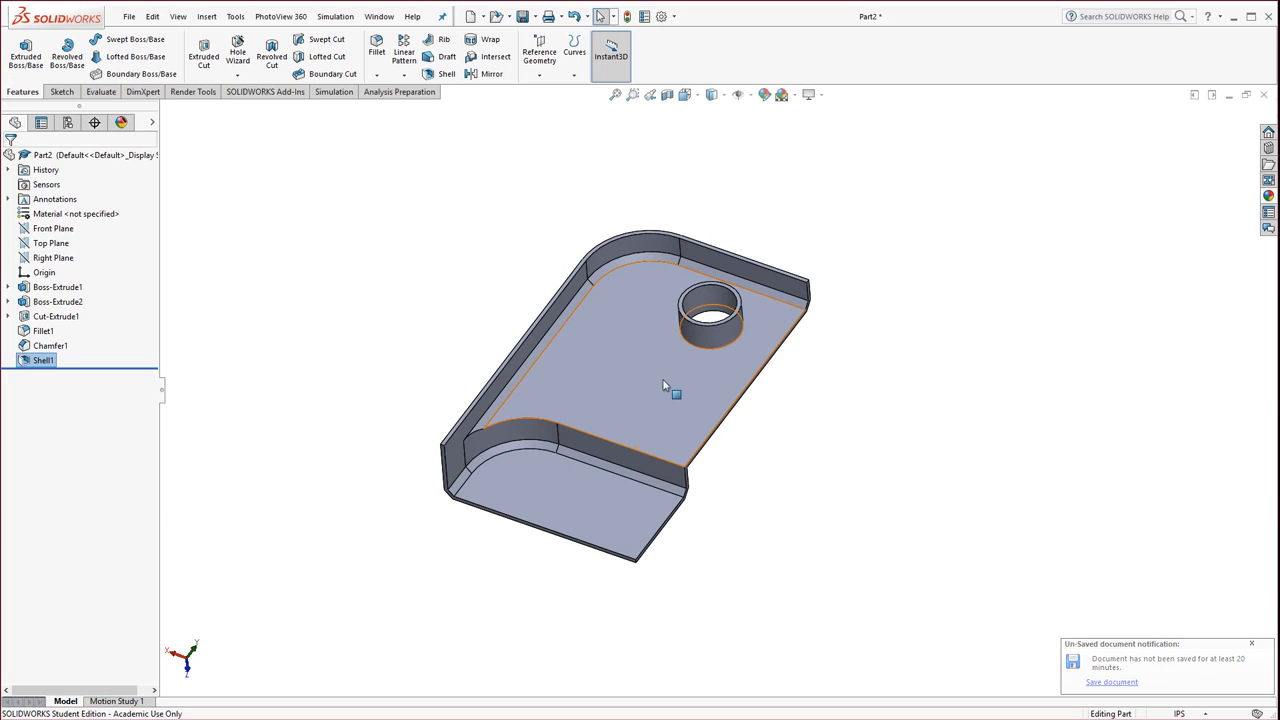
pyautogui.moveTo(643, 329); pyautogui.dragTo(769, 537, button='middle')
pyautogui.press('f')
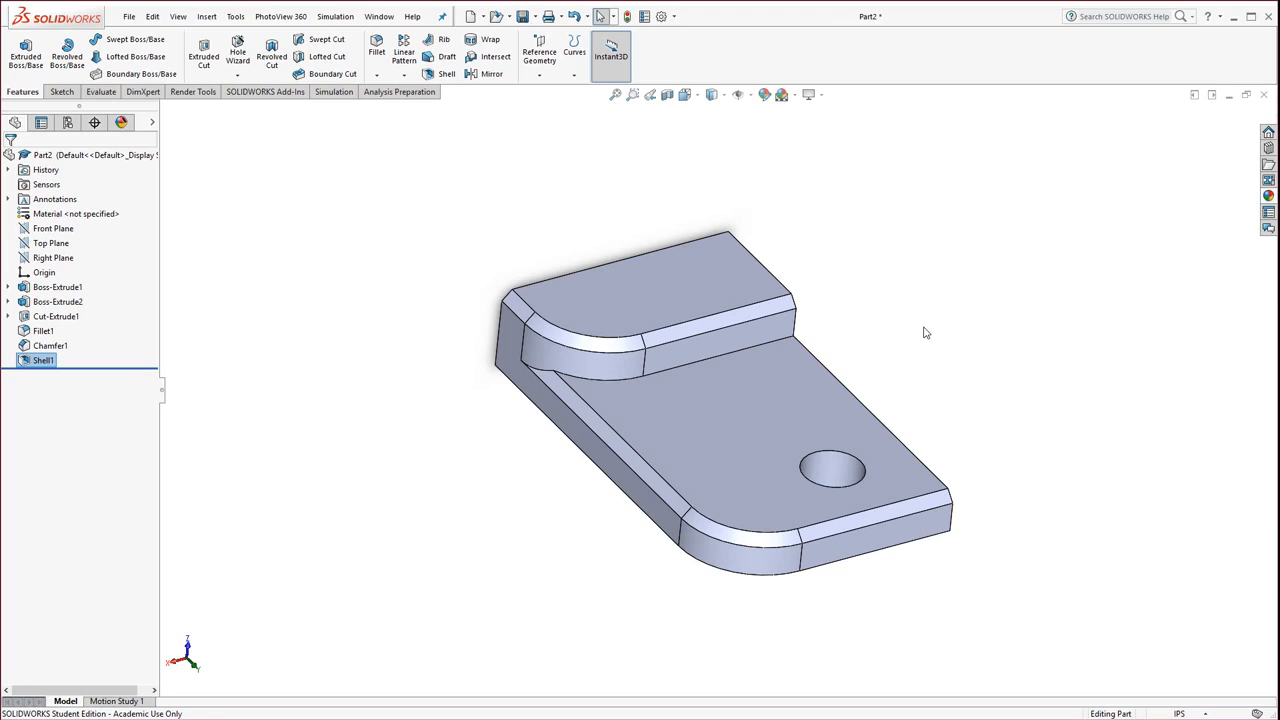
pyautogui.click(820, 97)
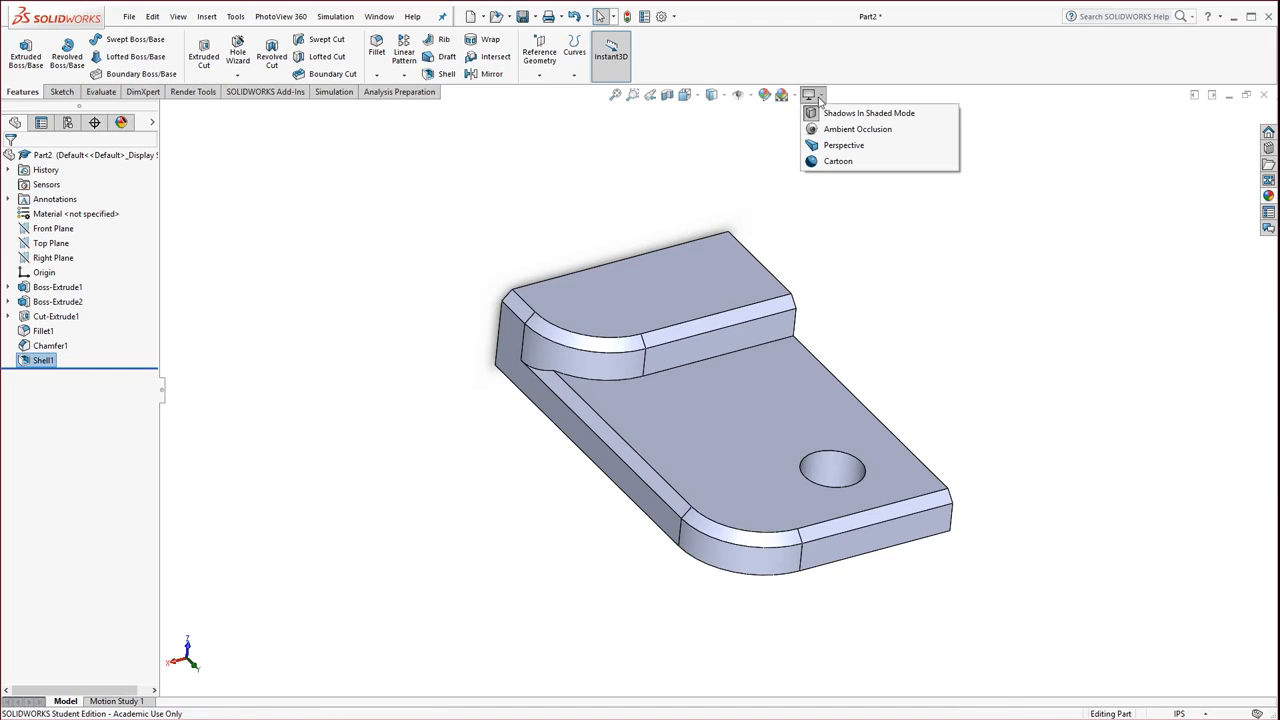
pyautogui.click(843, 145)
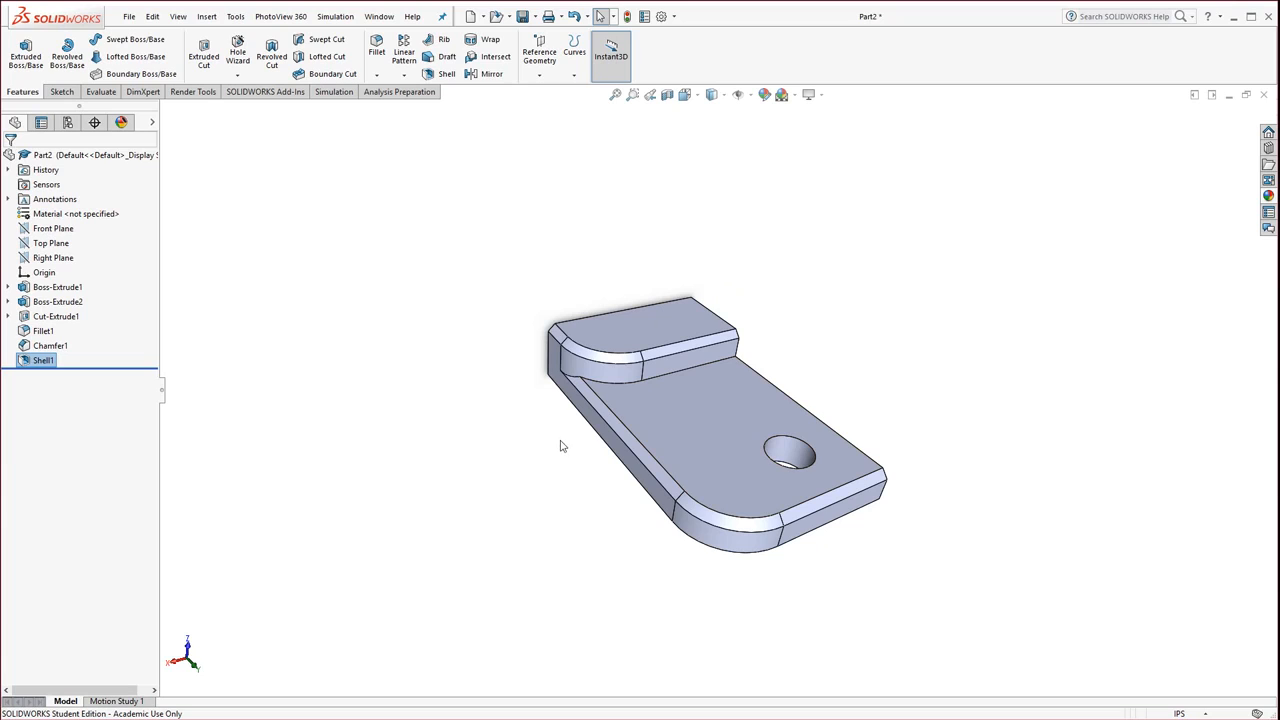
pyautogui.scroll(-2, 686, 516)
pyautogui.moveTo(869, 306)
pyautogui.mouseDown(button='middle')
pyautogui.moveTo(863, 294)
pyautogui.moveTo(866, 306)
pyautogui.mouseUp(button='middle')
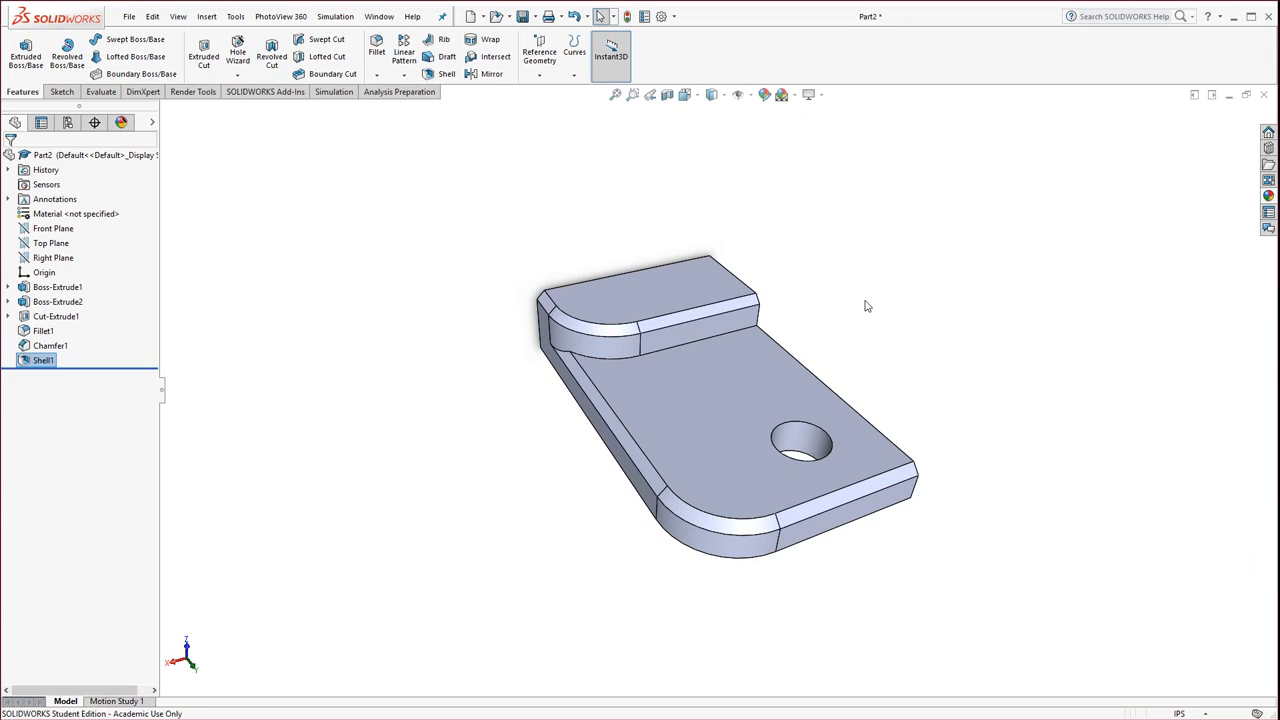
# Step: Open the settings for modifying the perspective view
pyautogui.click(178, 17)
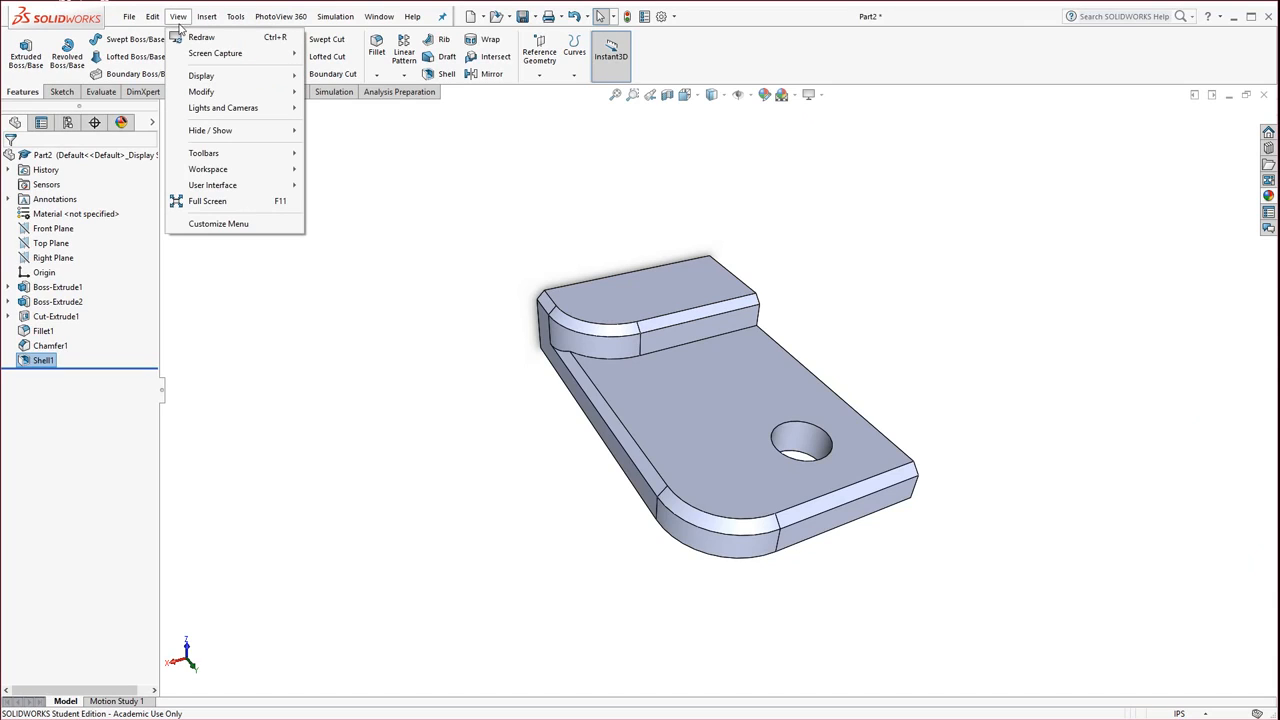
pyautogui.press('Escape')
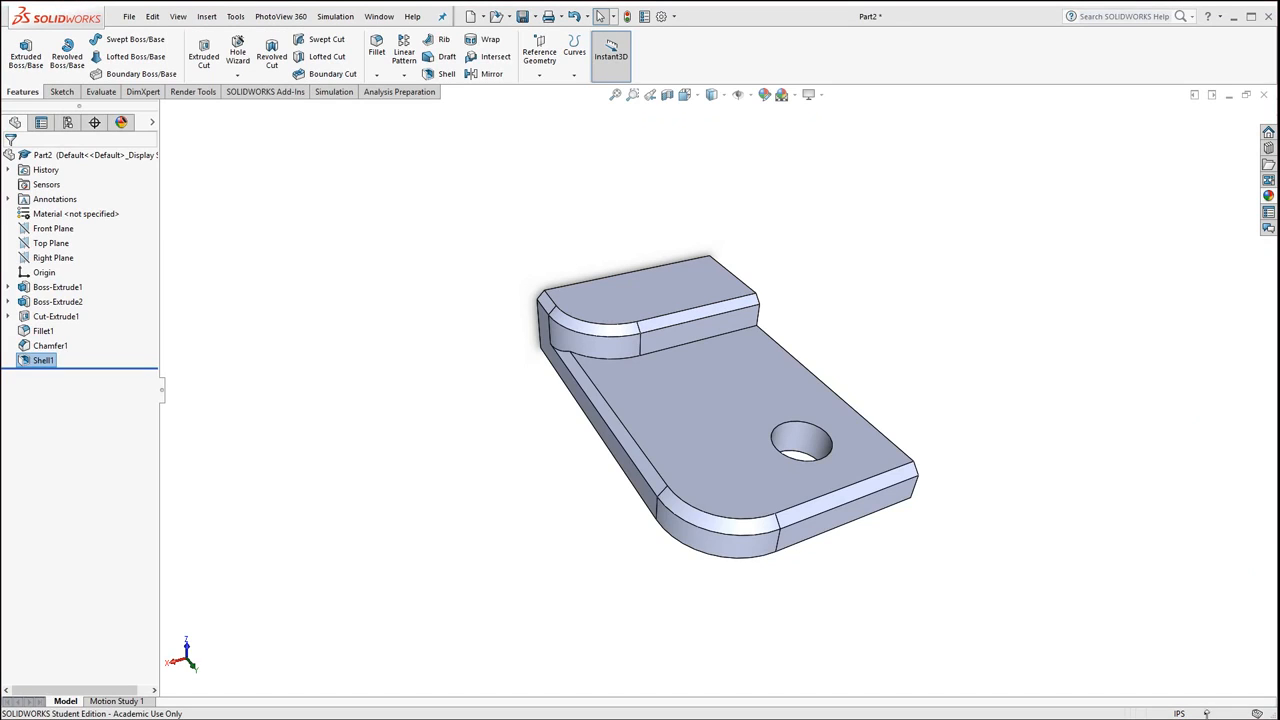
pyautogui.click(178, 17)
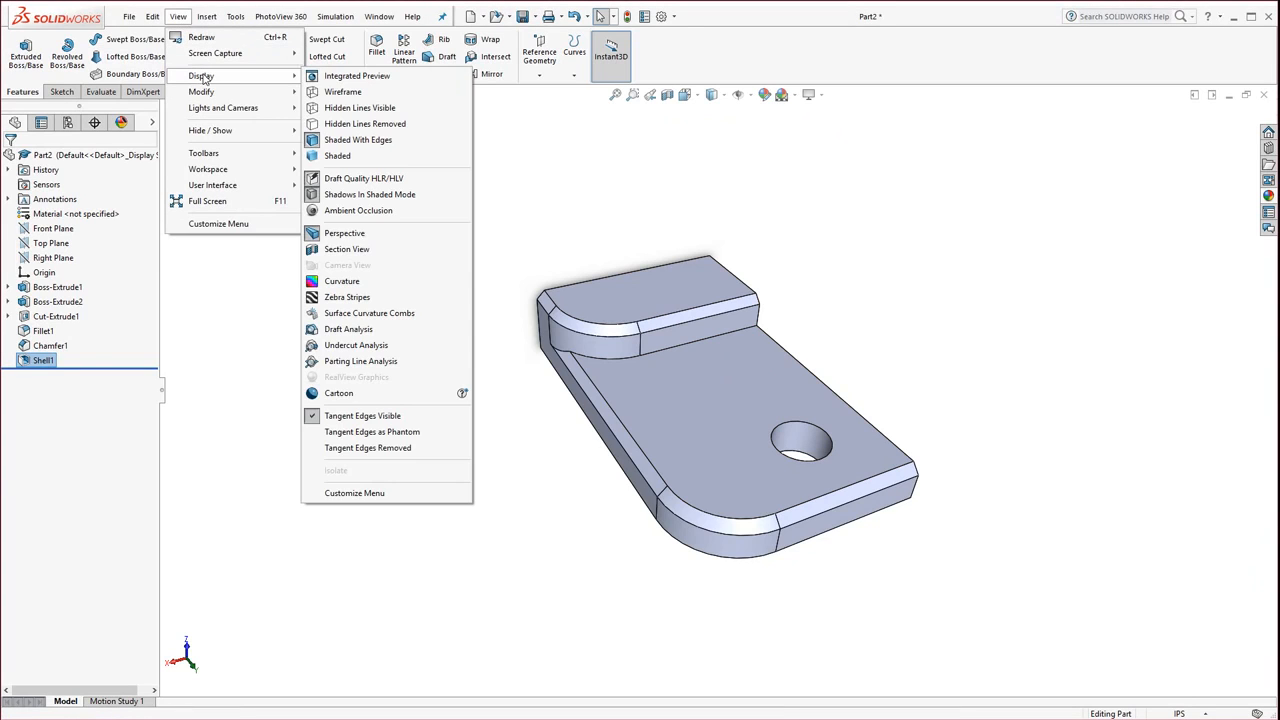
pyautogui.moveTo(208, 94)
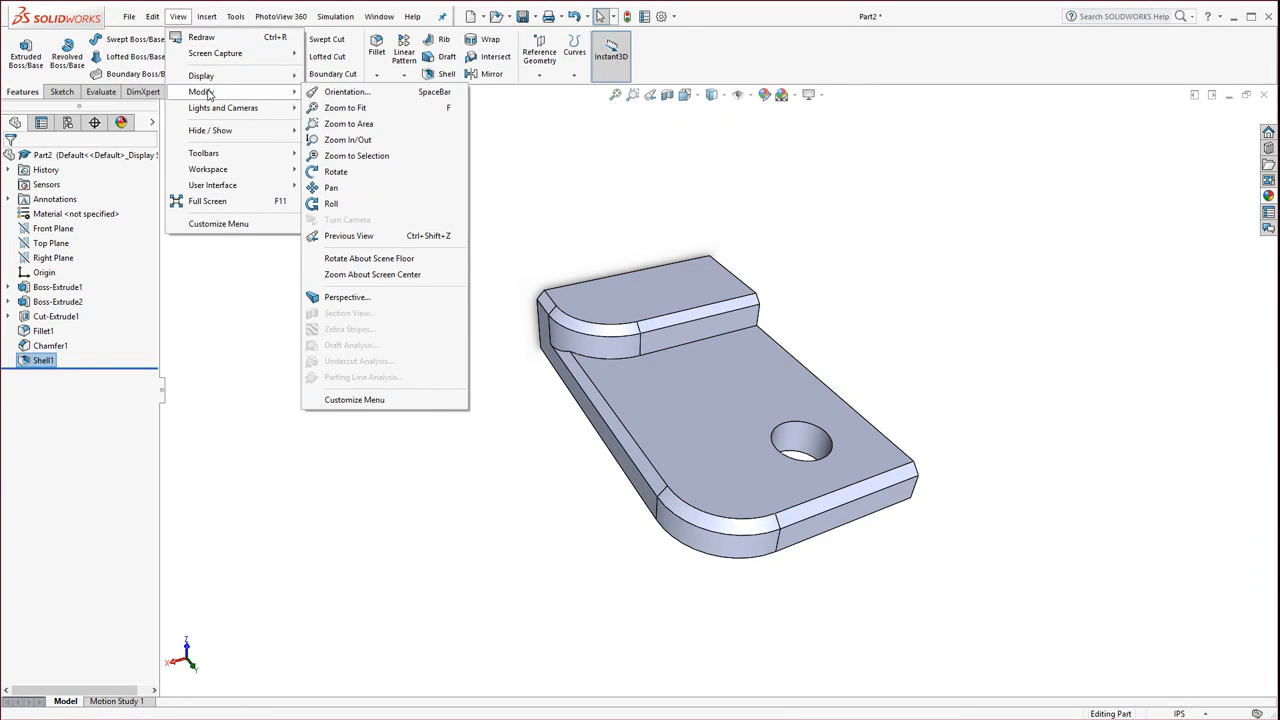
pyautogui.click(347, 298)
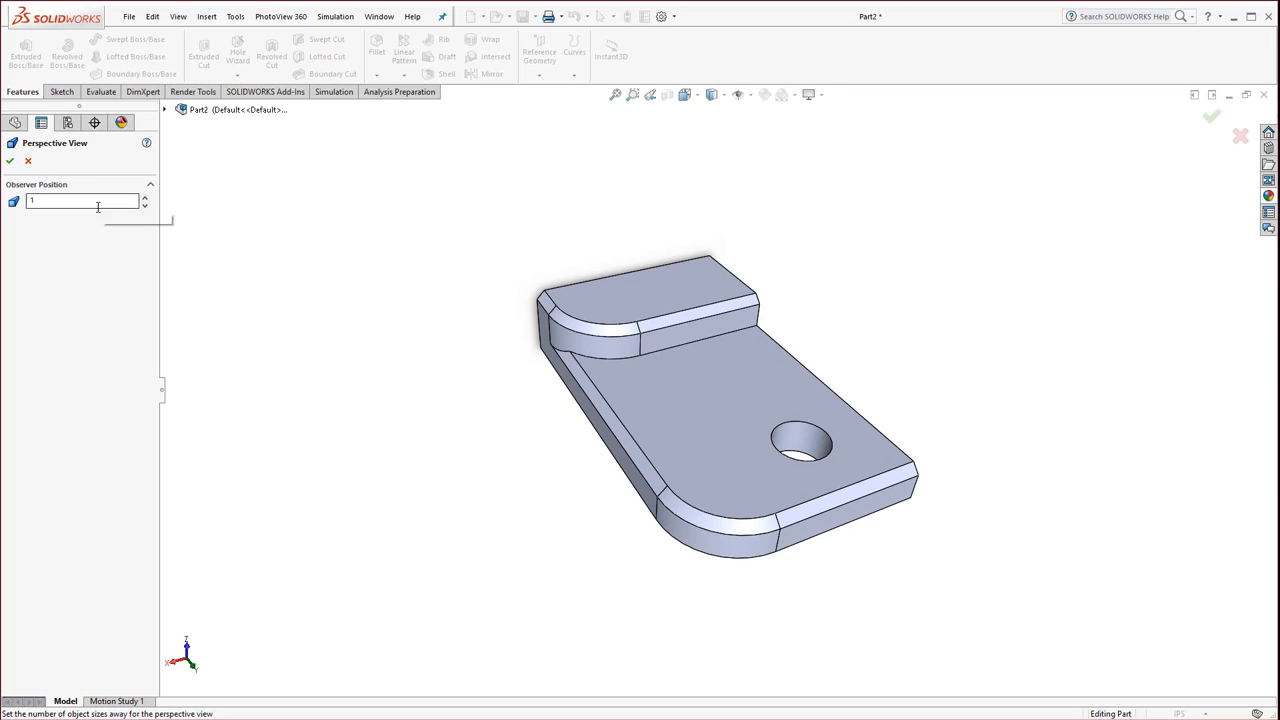
# Step: Try perspective observer positions up to 4 and return to 1
pyautogui.click(144, 198)
pyautogui.click(144, 198)
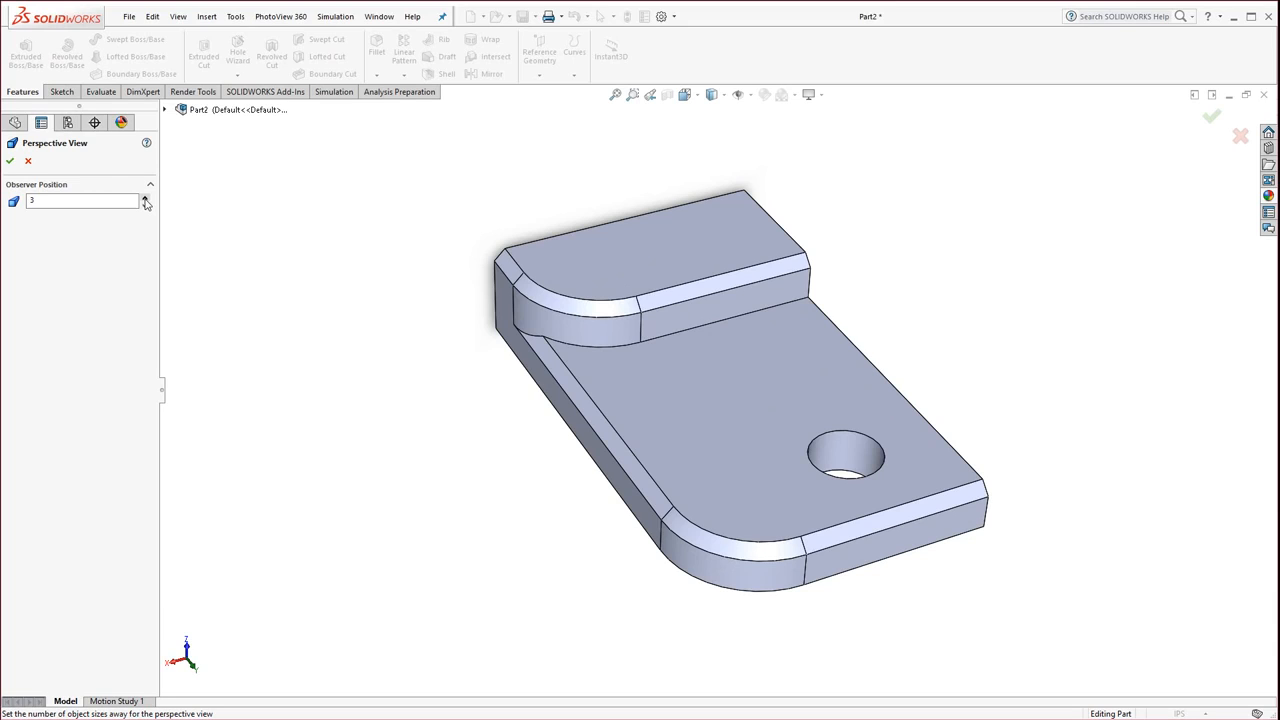
pyautogui.click(144, 207)
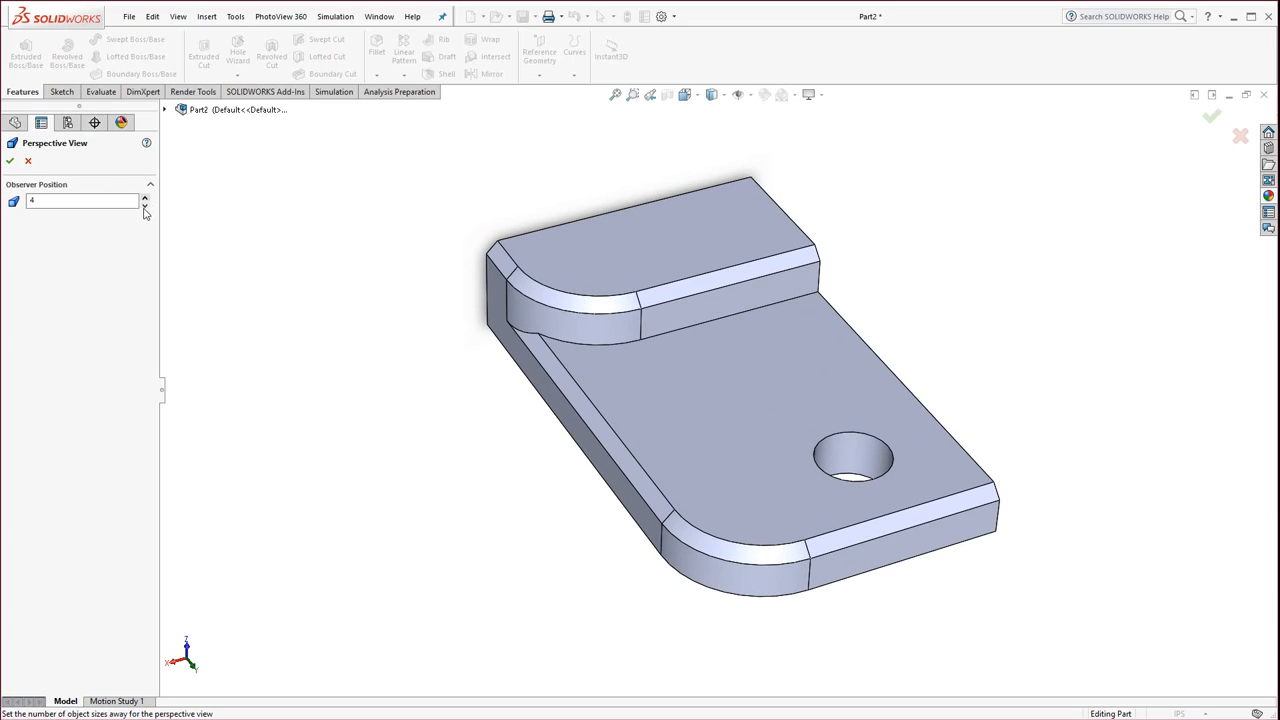
pyautogui.click(144, 207)
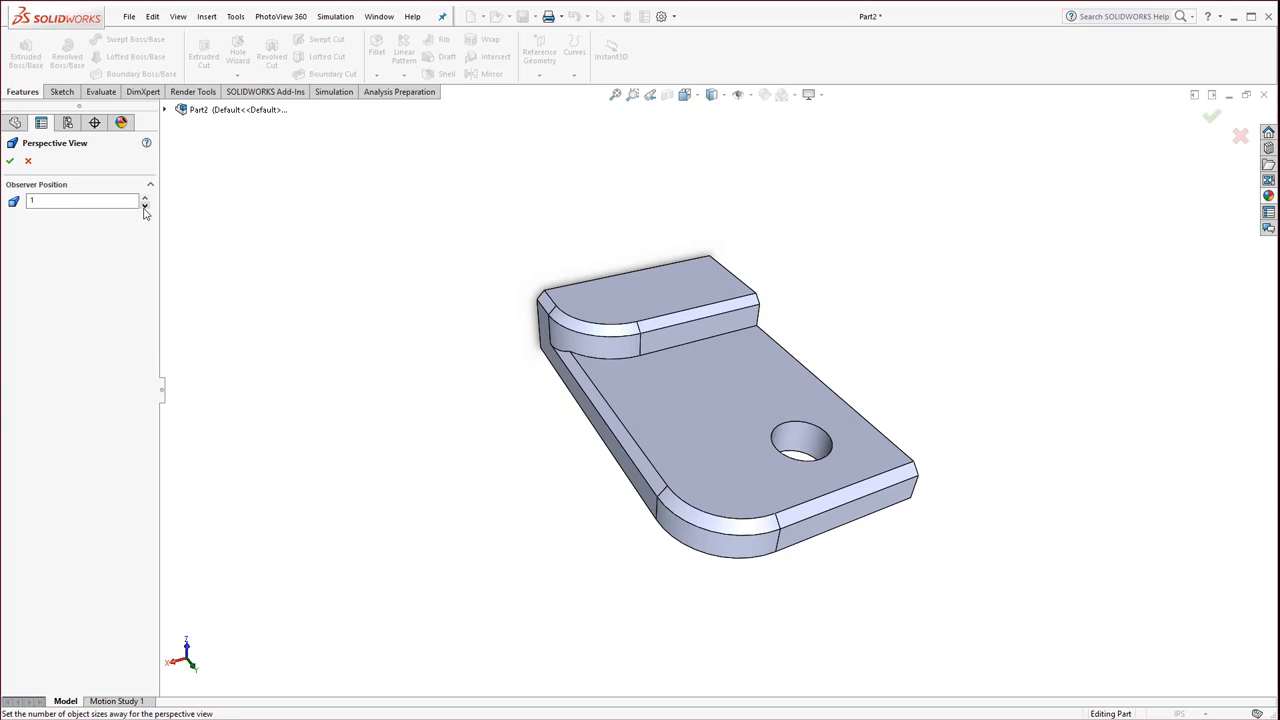
# Step: Set the perspective view's observer position to 0.5 object sizes
pyautogui.doubleClick(28, 202)
pyautogui.write('3.5')
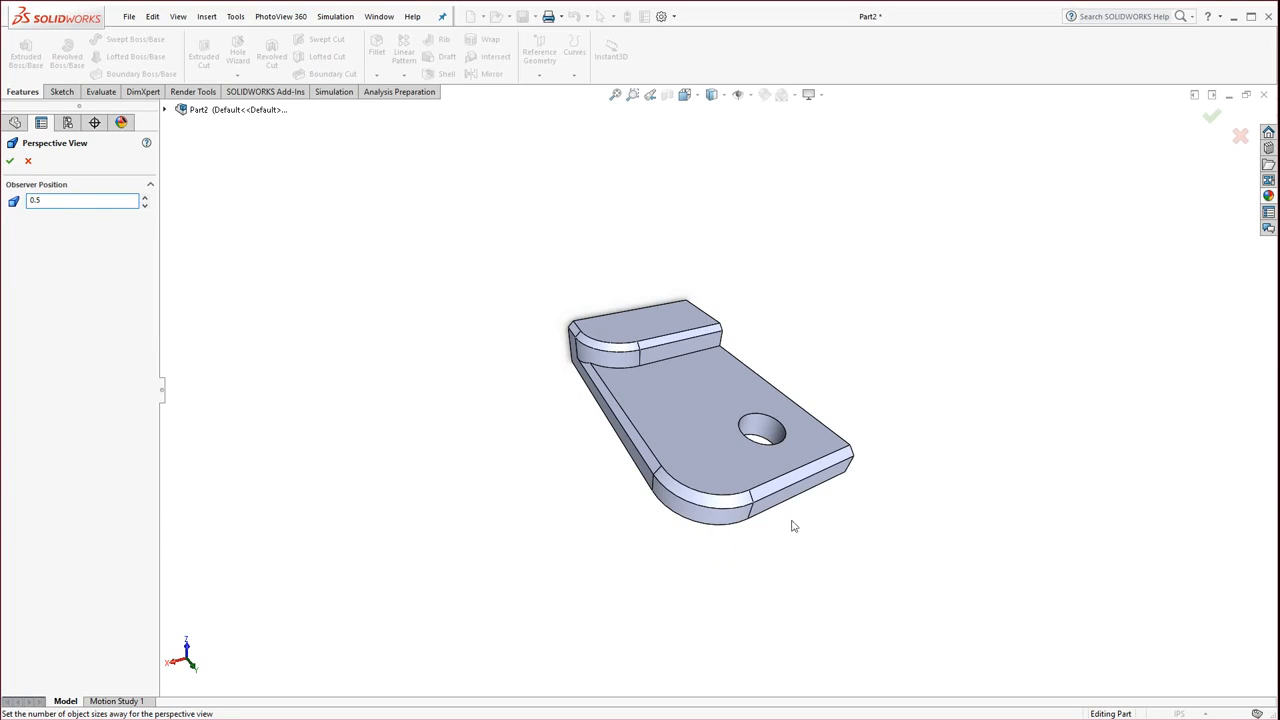
pyautogui.scroll(-4, 770, 440)
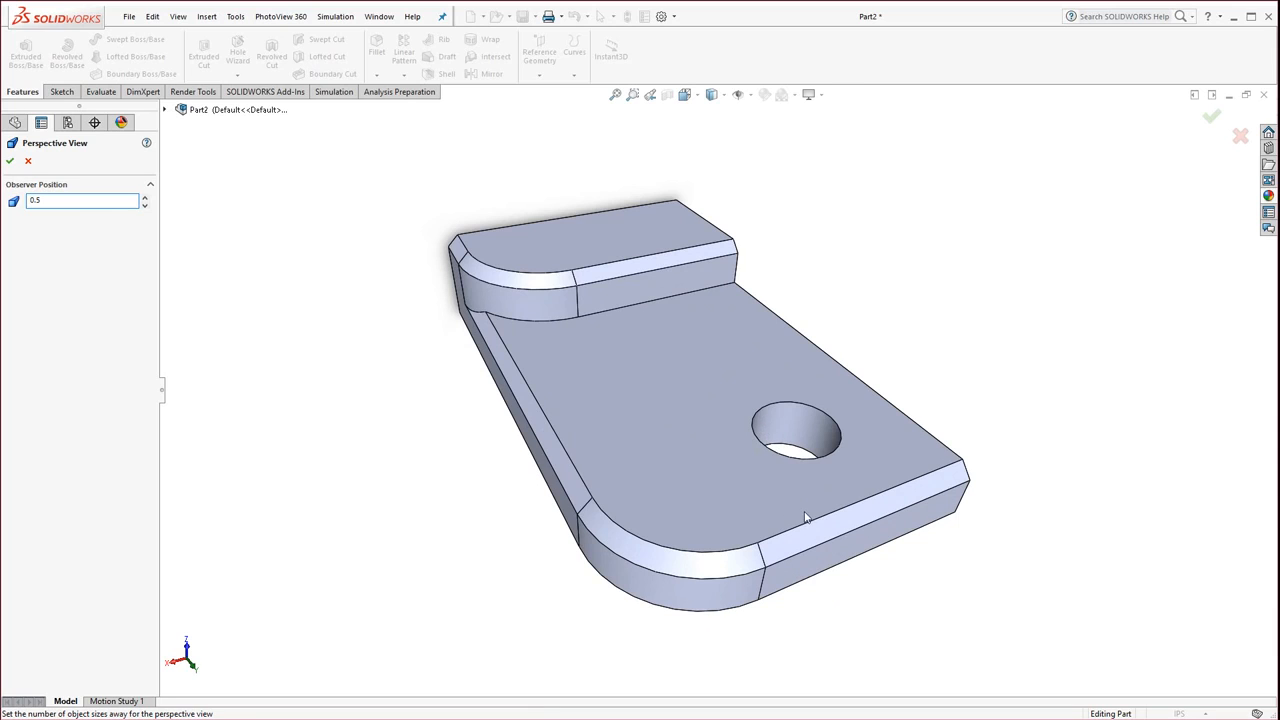
# Step: Confirm the perspective view with an observer position of 0.5
pyautogui.moveTo(804, 513); pyautogui.dragTo(802, 472, button='middle')
pyautogui.moveTo(725, 500); pyautogui.dragTo(714, 509, button='middle')
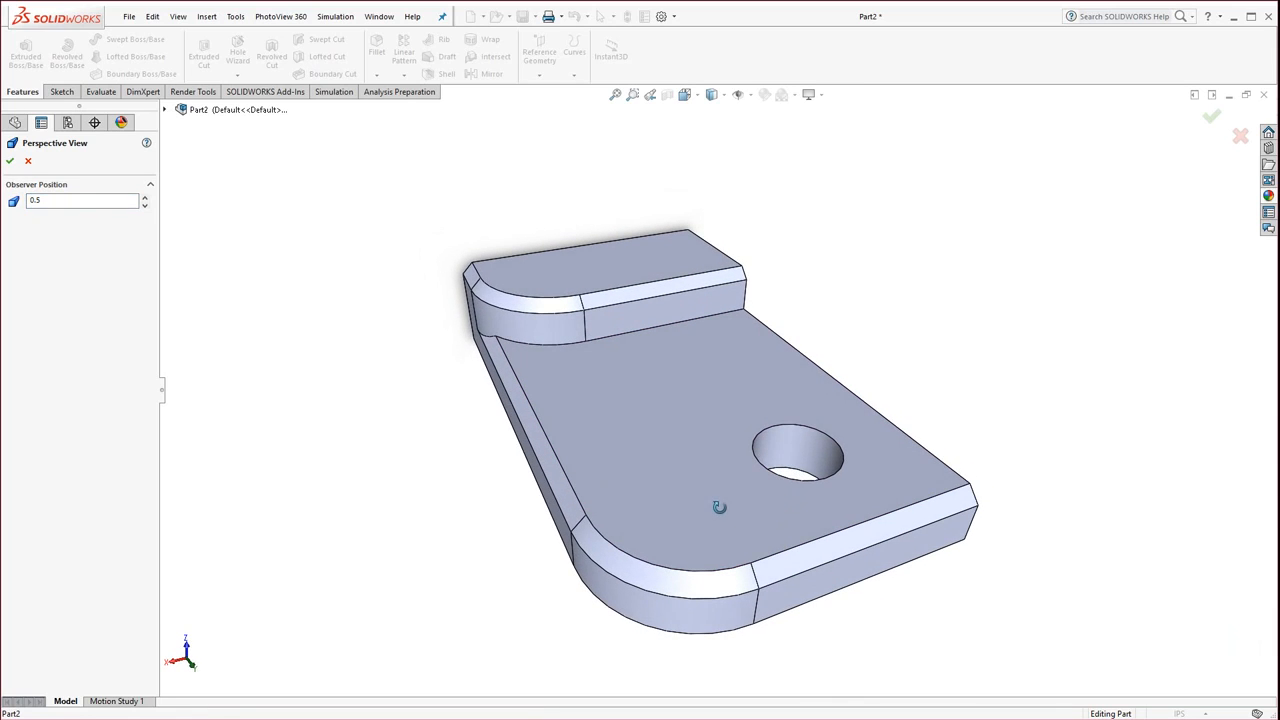
pyautogui.click(10, 161)
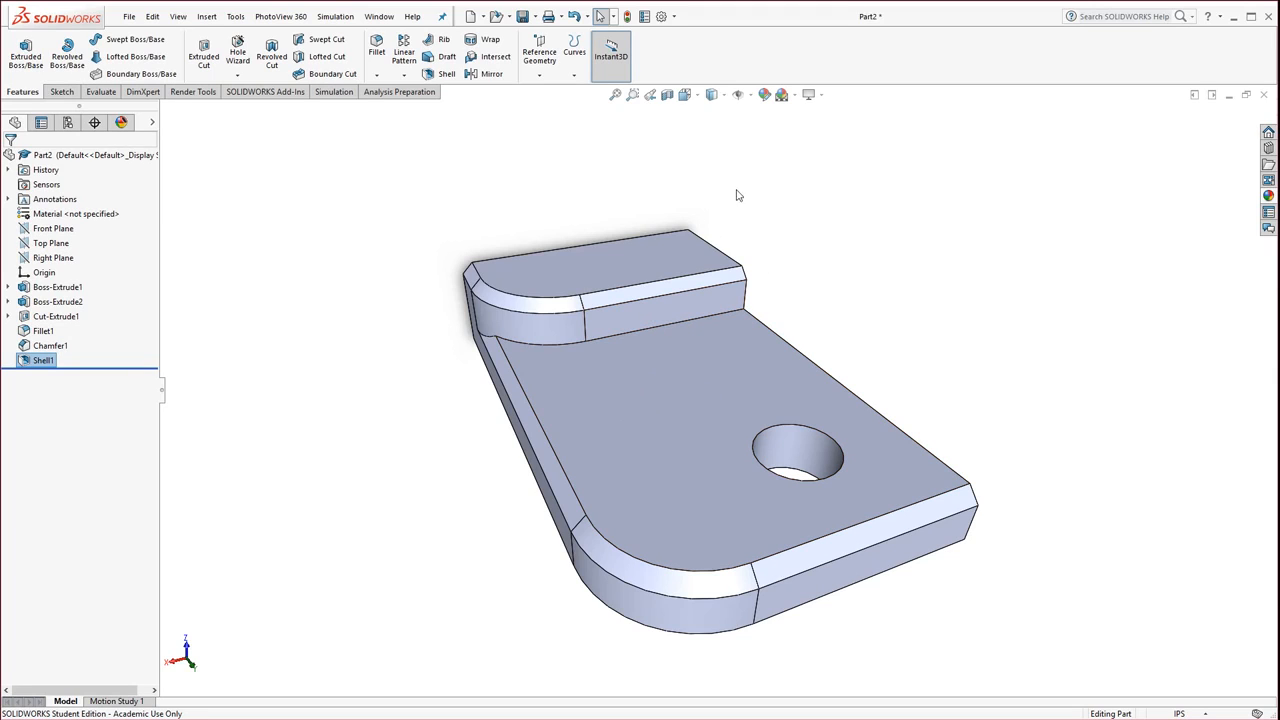
# Step: Load the PhotoView 360 add-in
pyautogui.click(293, 95)
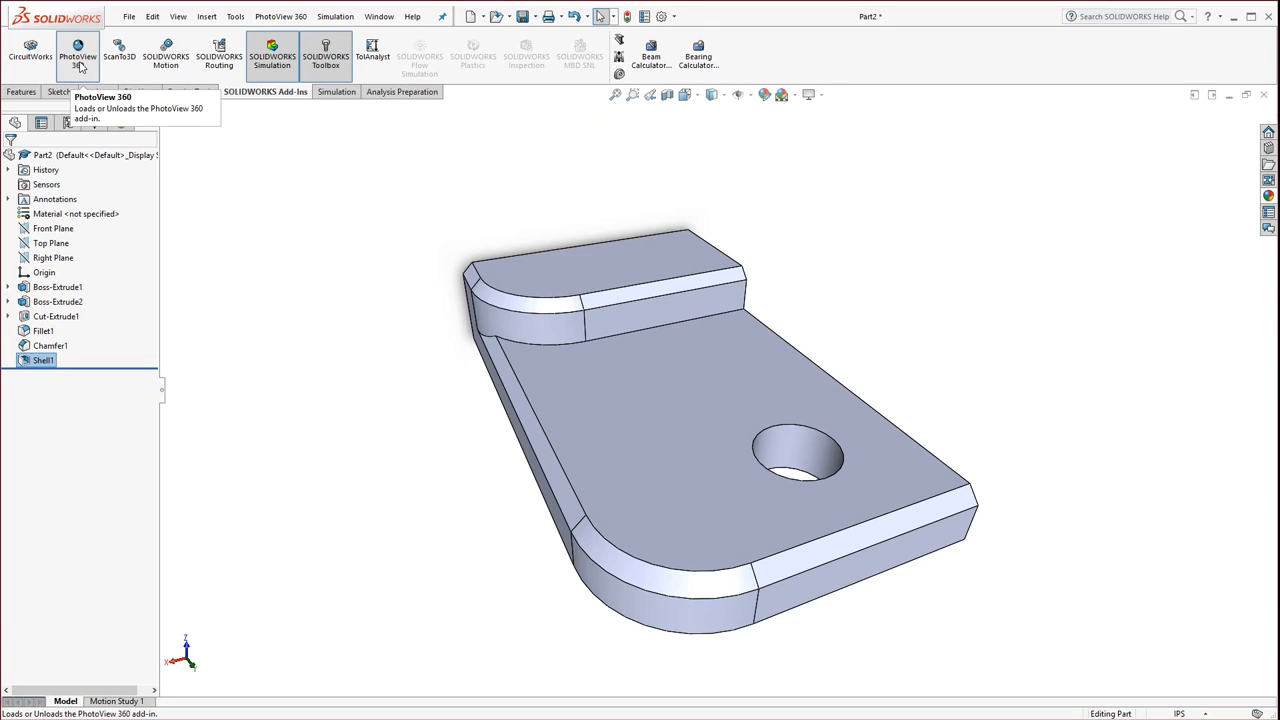
pyautogui.click(79, 62)
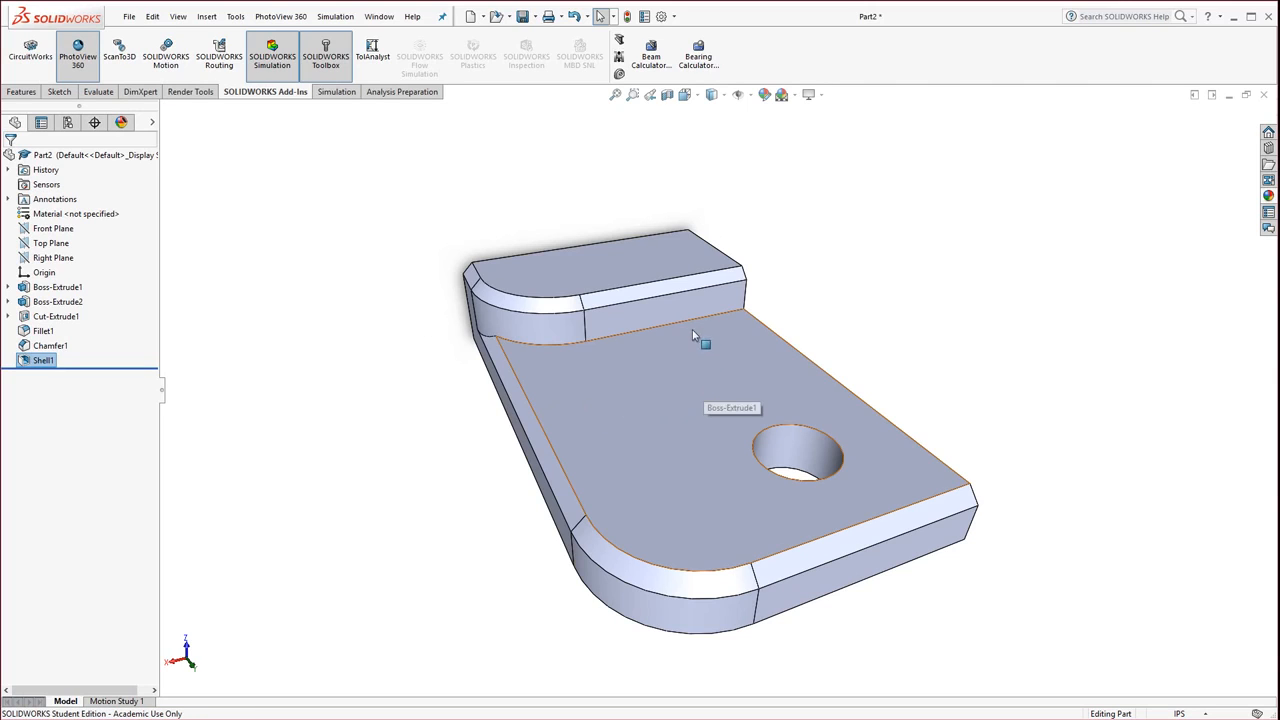
# Step: Edit the appearance of the whole Chamfer1 feature and colour it light blue, RGB 119, 128, 255
pyautogui.click(647, 294)
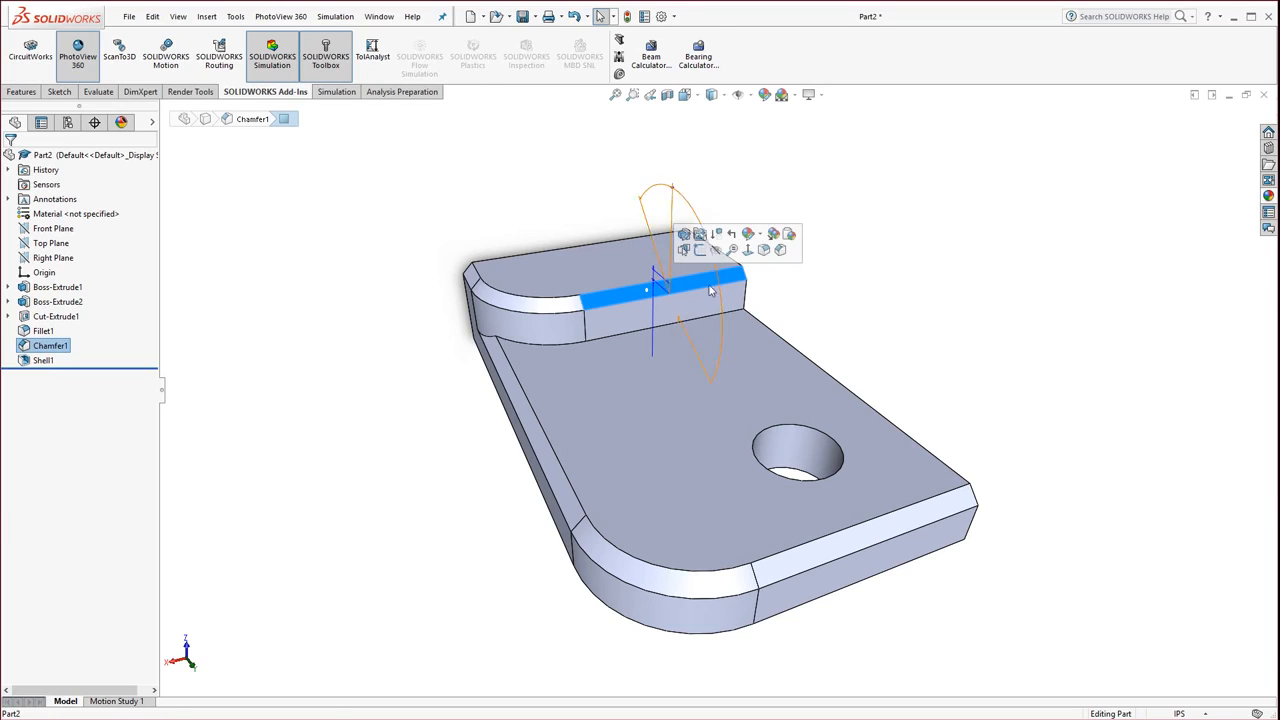
pyautogui.click(761, 238)
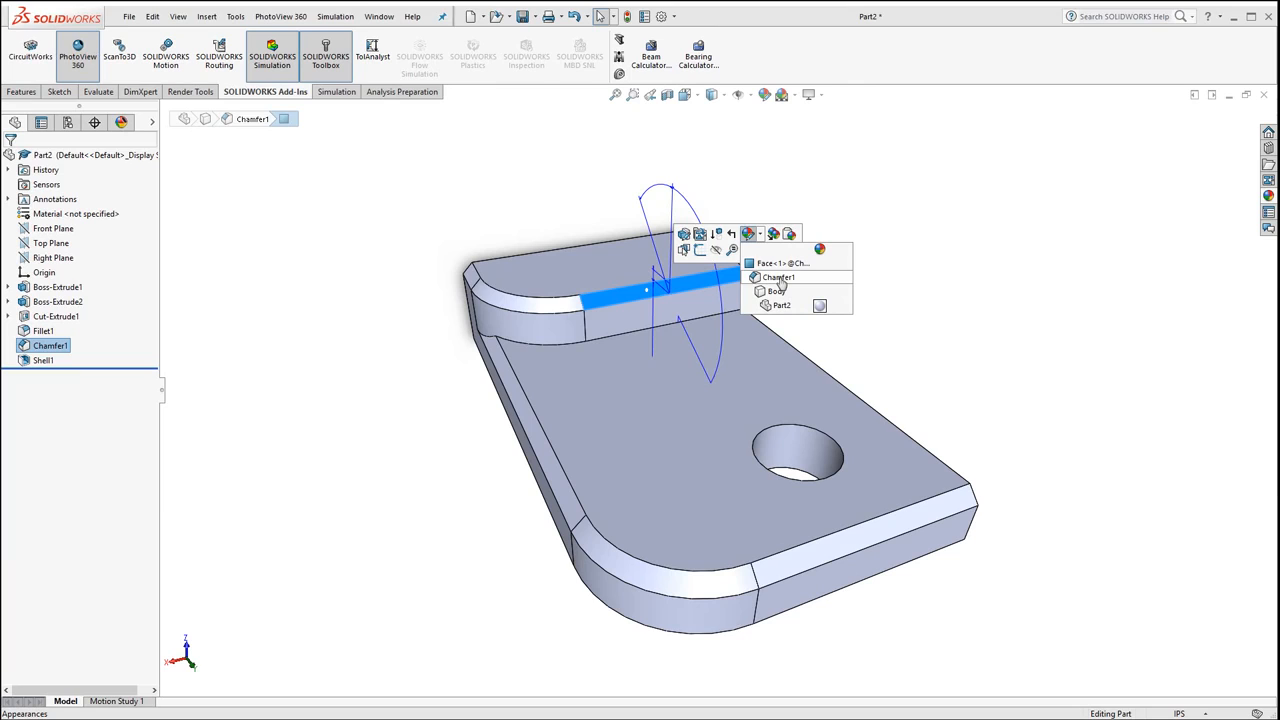
pyautogui.click(780, 278)
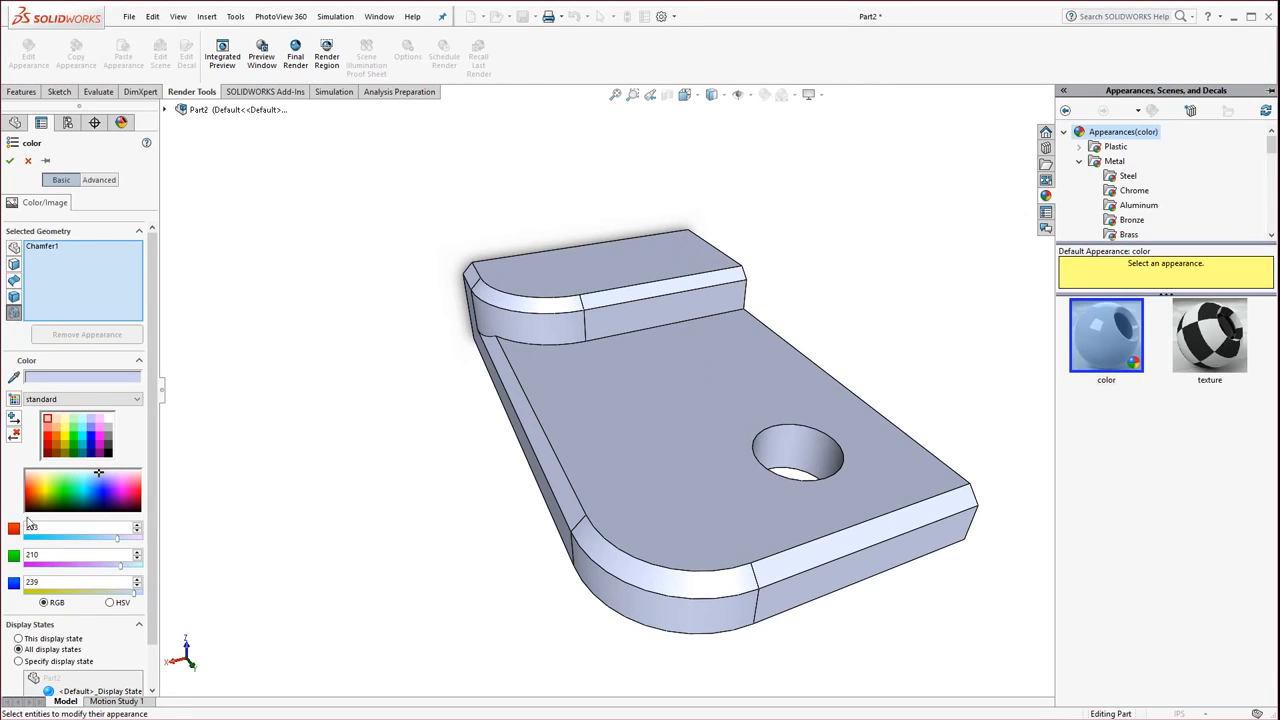
pyautogui.click(94, 485)
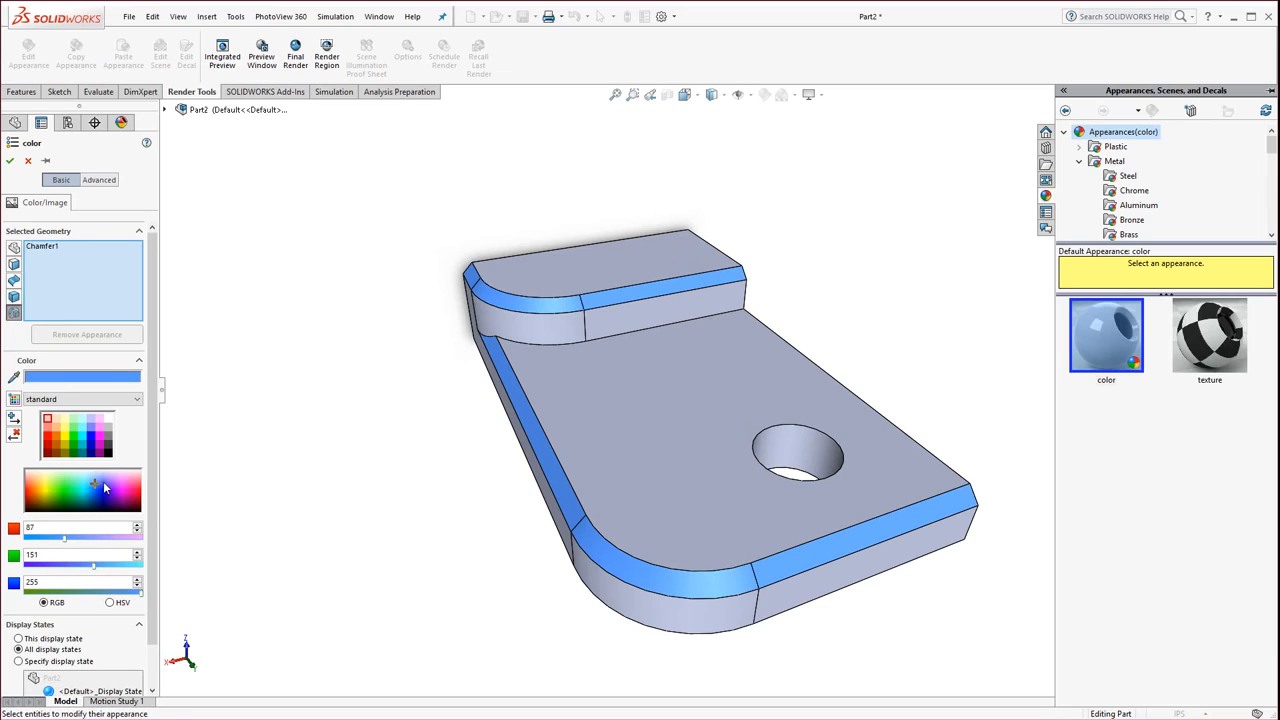
pyautogui.click(101, 481)
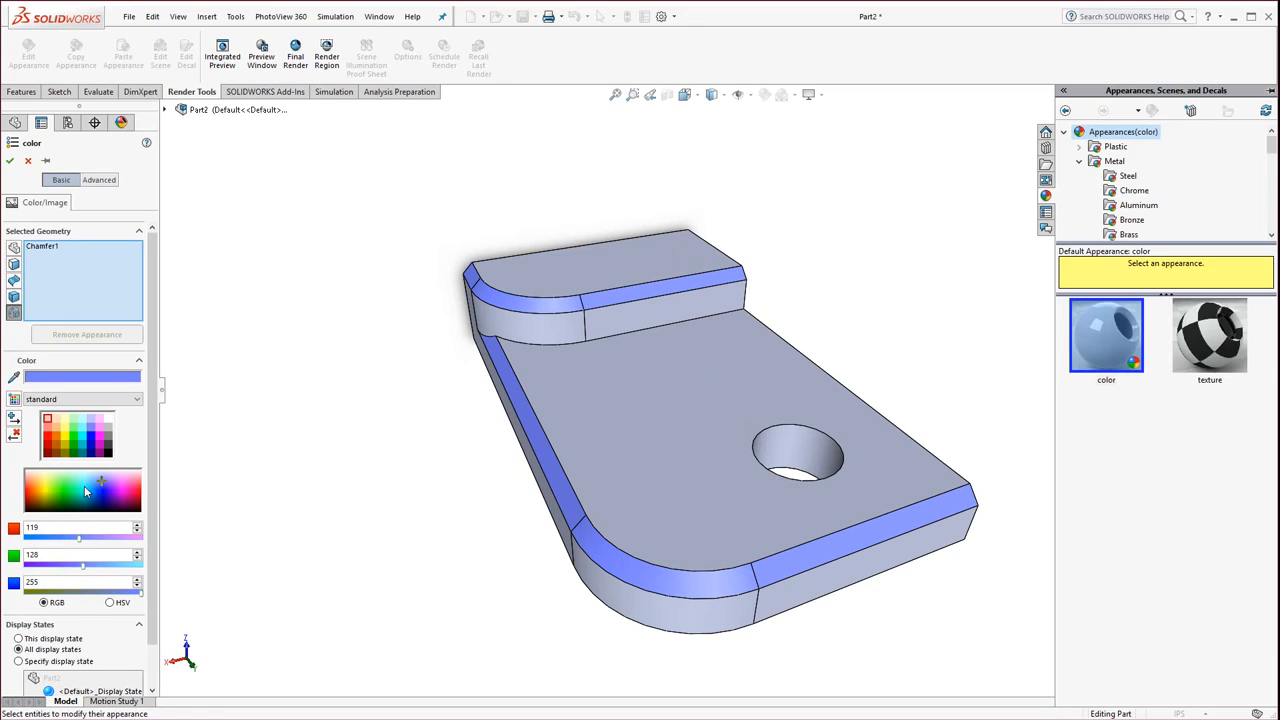
# Step: Apply the gloss blue car paint appearance to the chamfer and accept it
pyautogui.click(1081, 162)
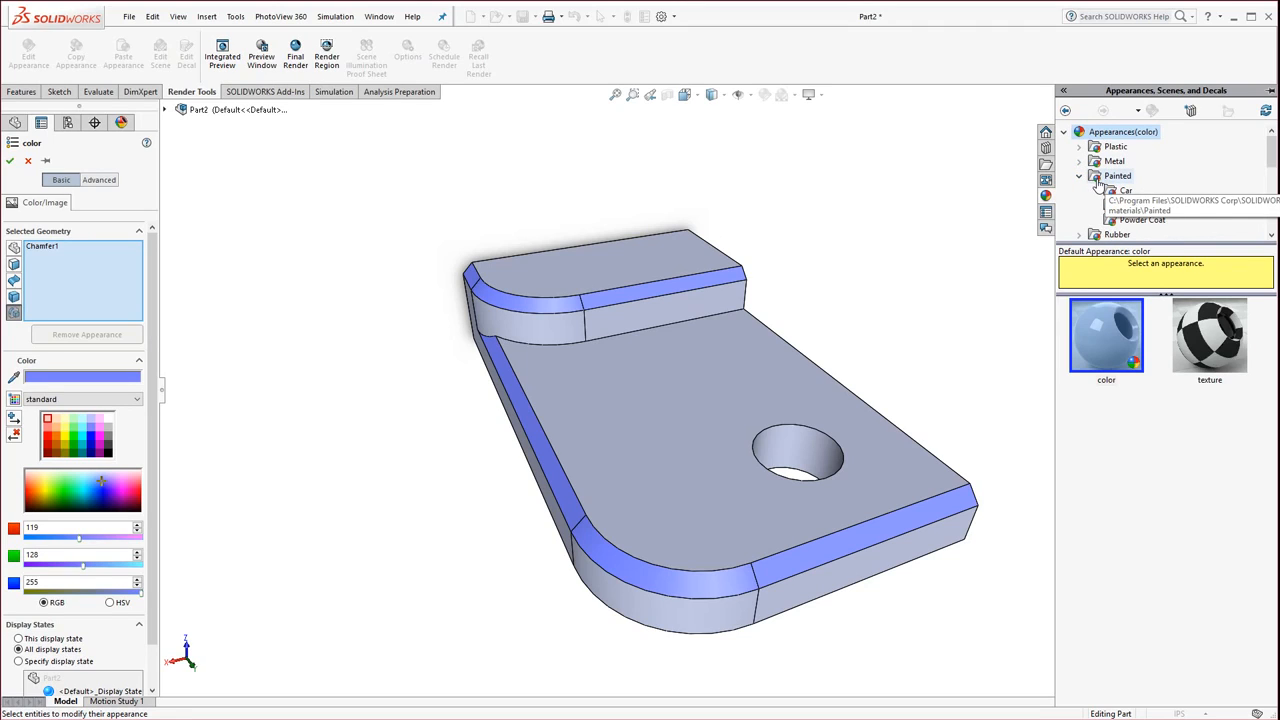
pyautogui.click(1120, 194)
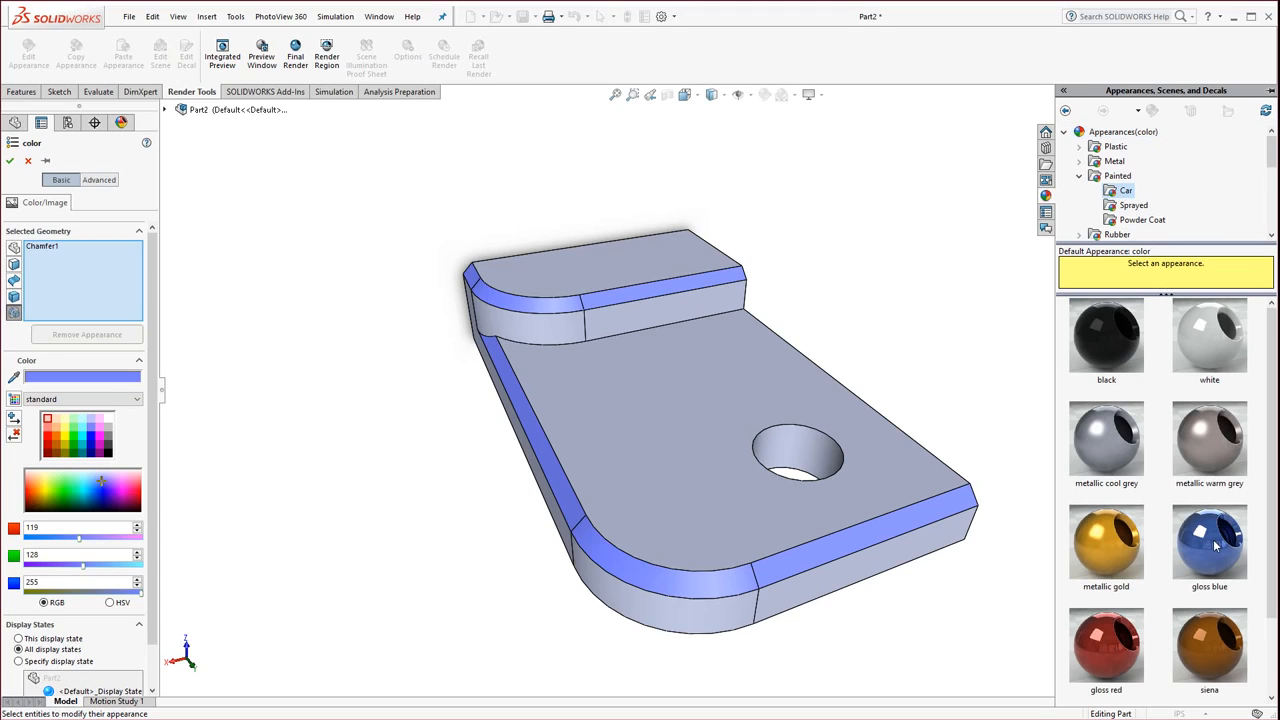
pyautogui.click(1215, 545)
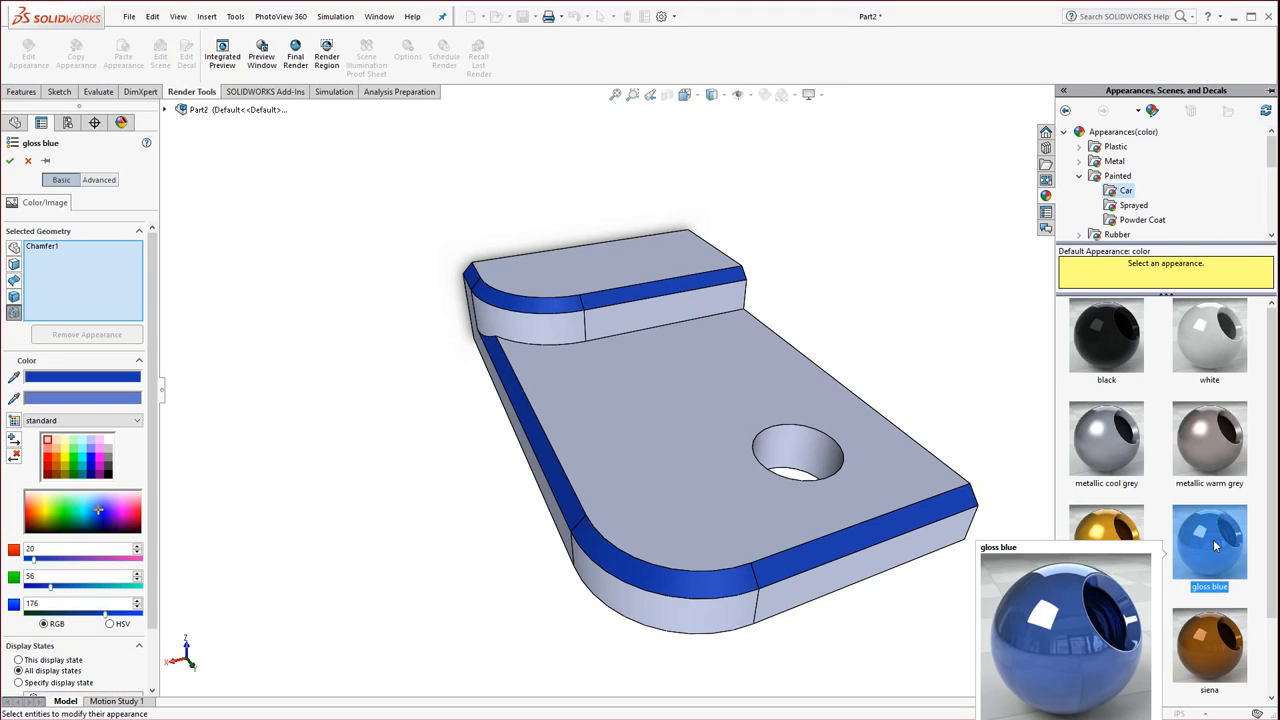
pyautogui.moveTo(1275, 513)
pyautogui.mouseDown()
pyautogui.moveTo(1275, 607)
pyautogui.moveTo(1275, 530)
pyautogui.mouseUp()
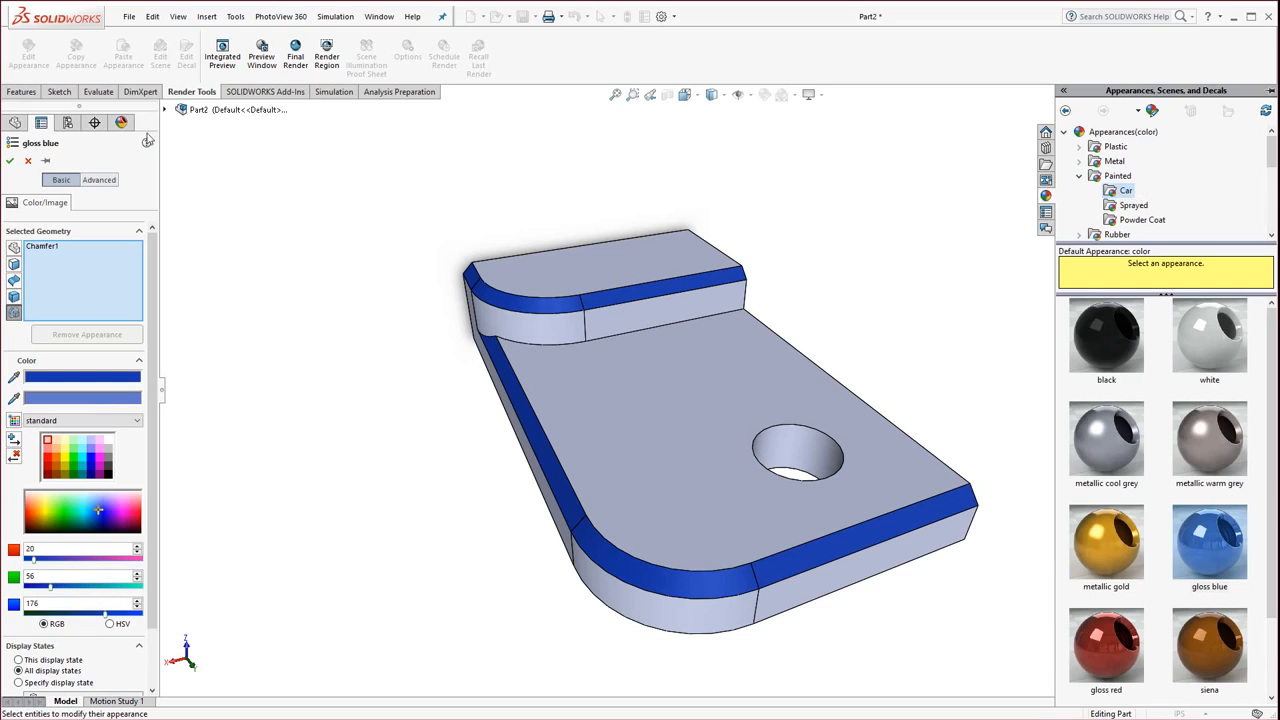
pyautogui.click(10, 161)
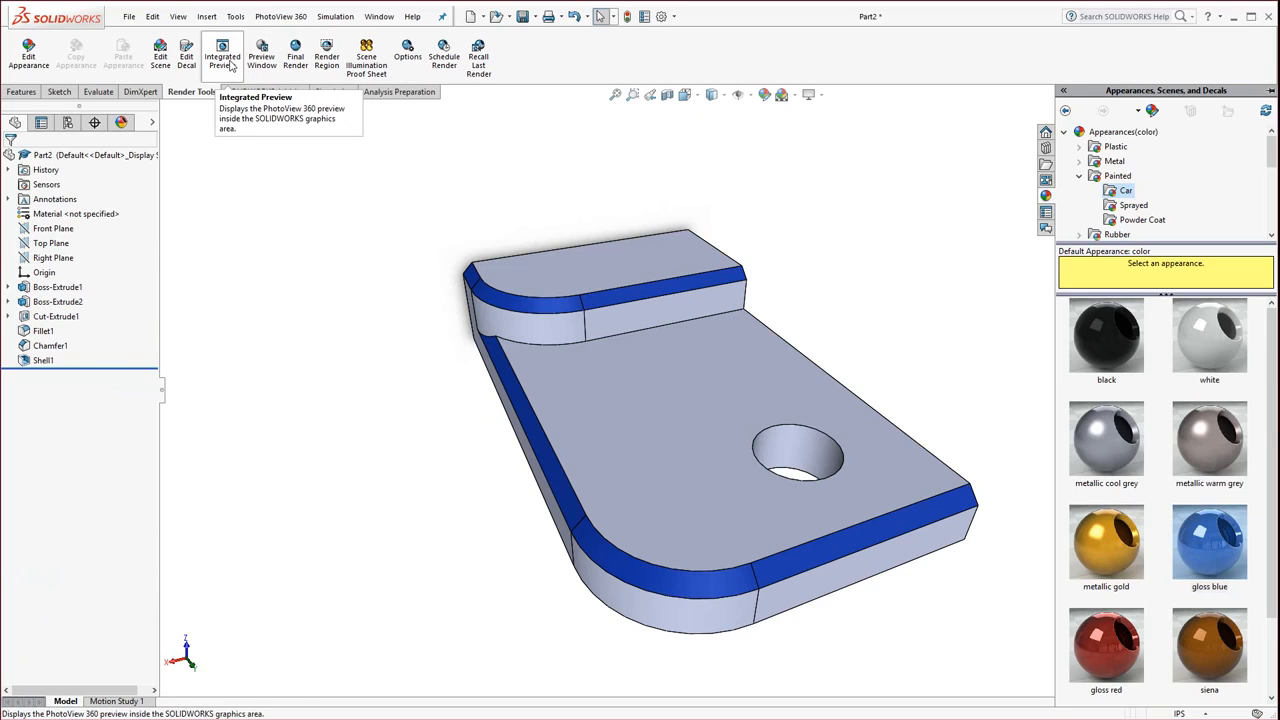
# Step: Show the integrated render preview and align the scene floor with the Front Plane, with its direction flipped
pyautogui.click(232, 65)
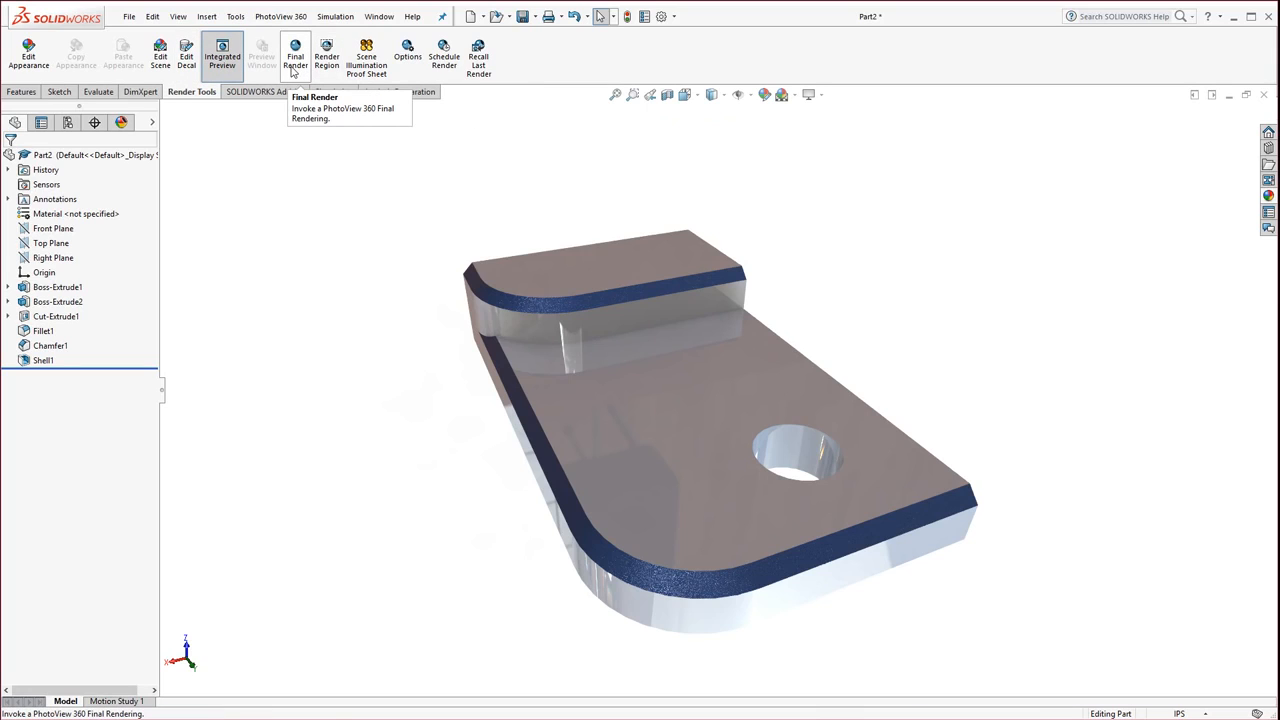
pyautogui.click(160, 55)
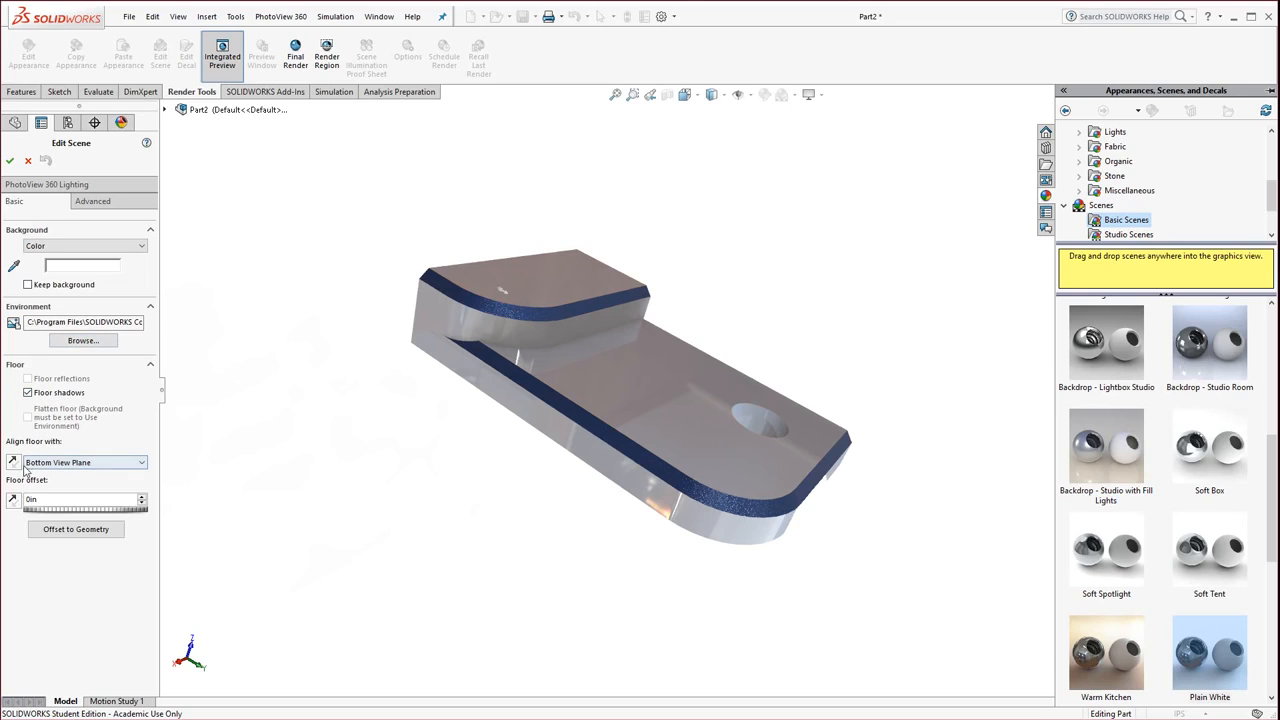
pyautogui.click(143, 463)
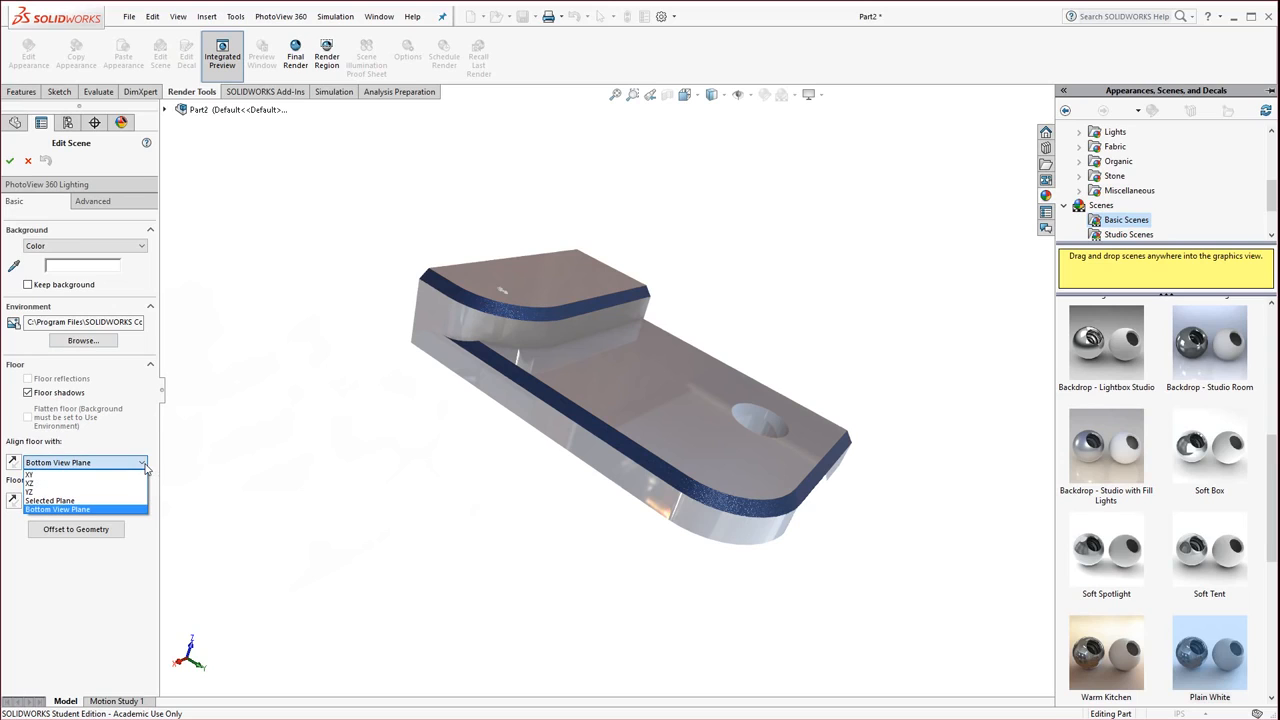
pyautogui.click(76, 500)
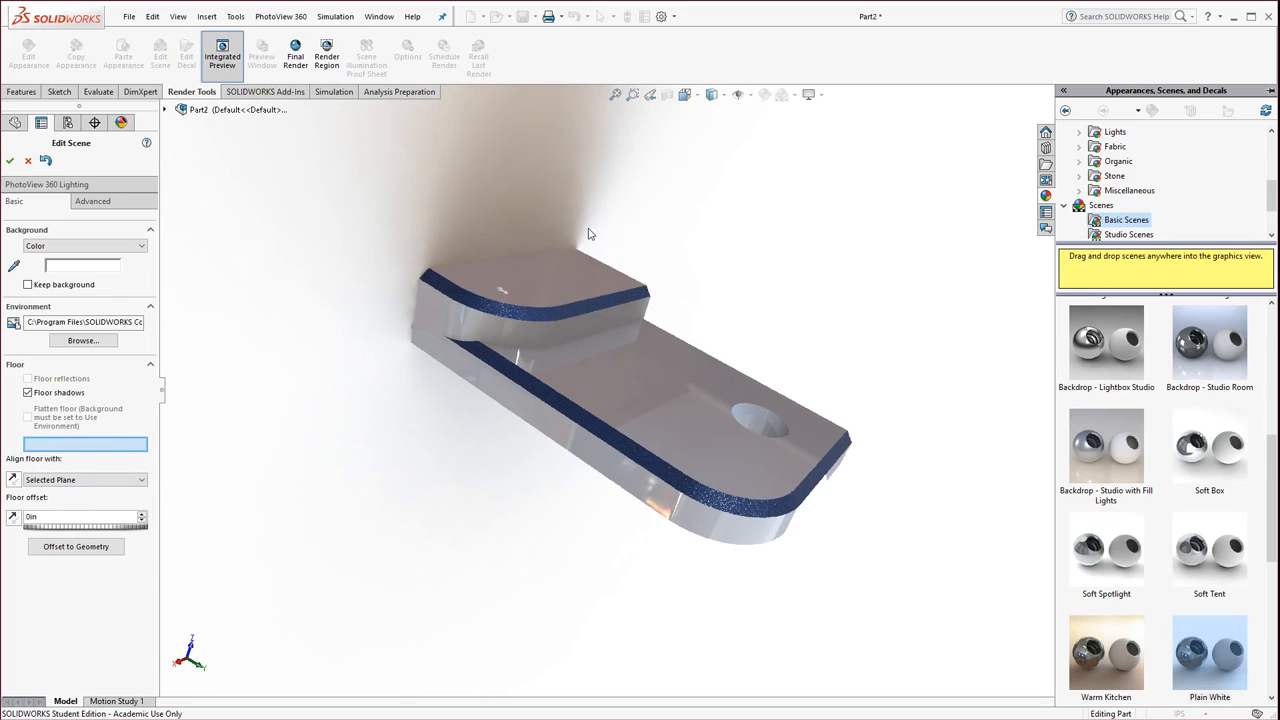
pyautogui.click(166, 110)
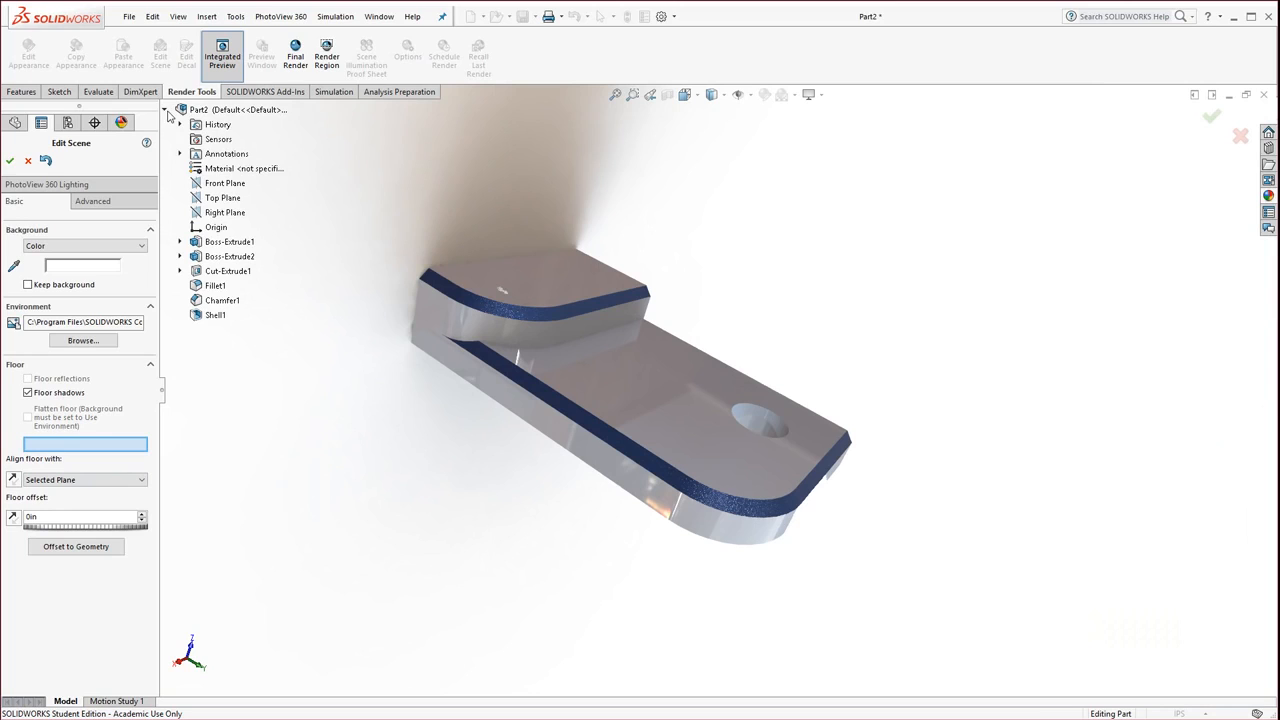
pyautogui.click(225, 184)
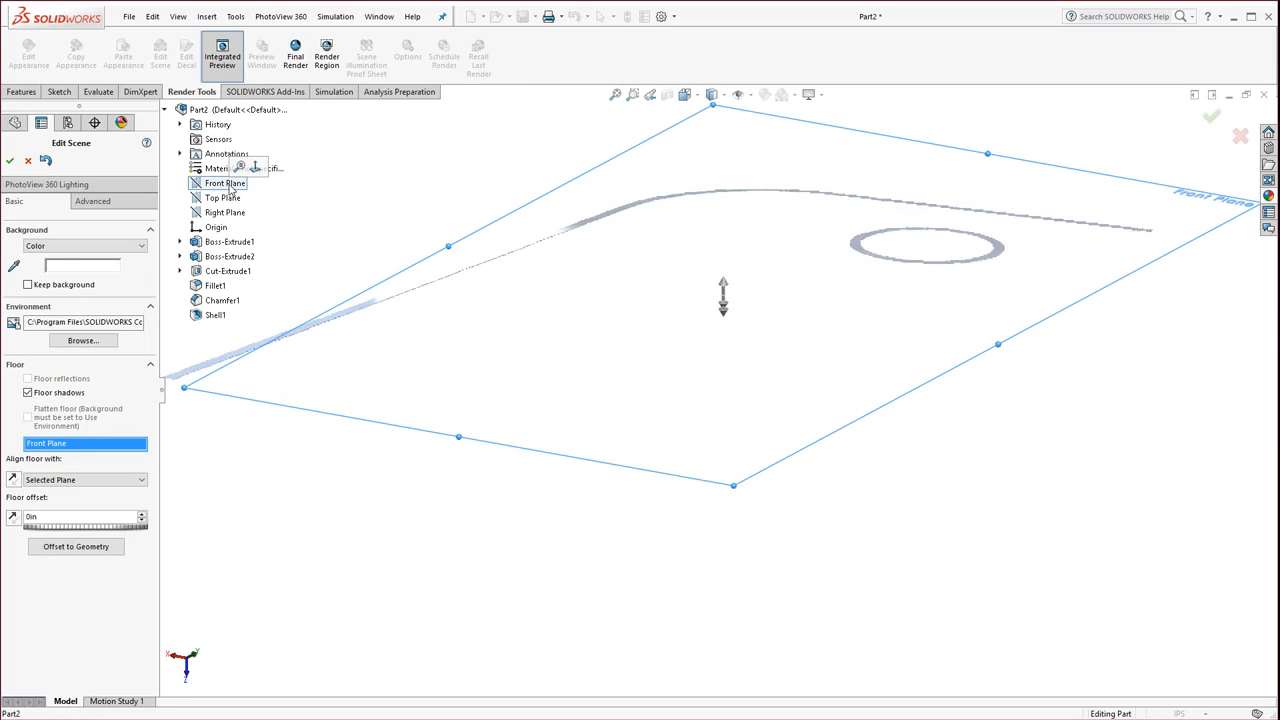
pyautogui.click(13, 481)
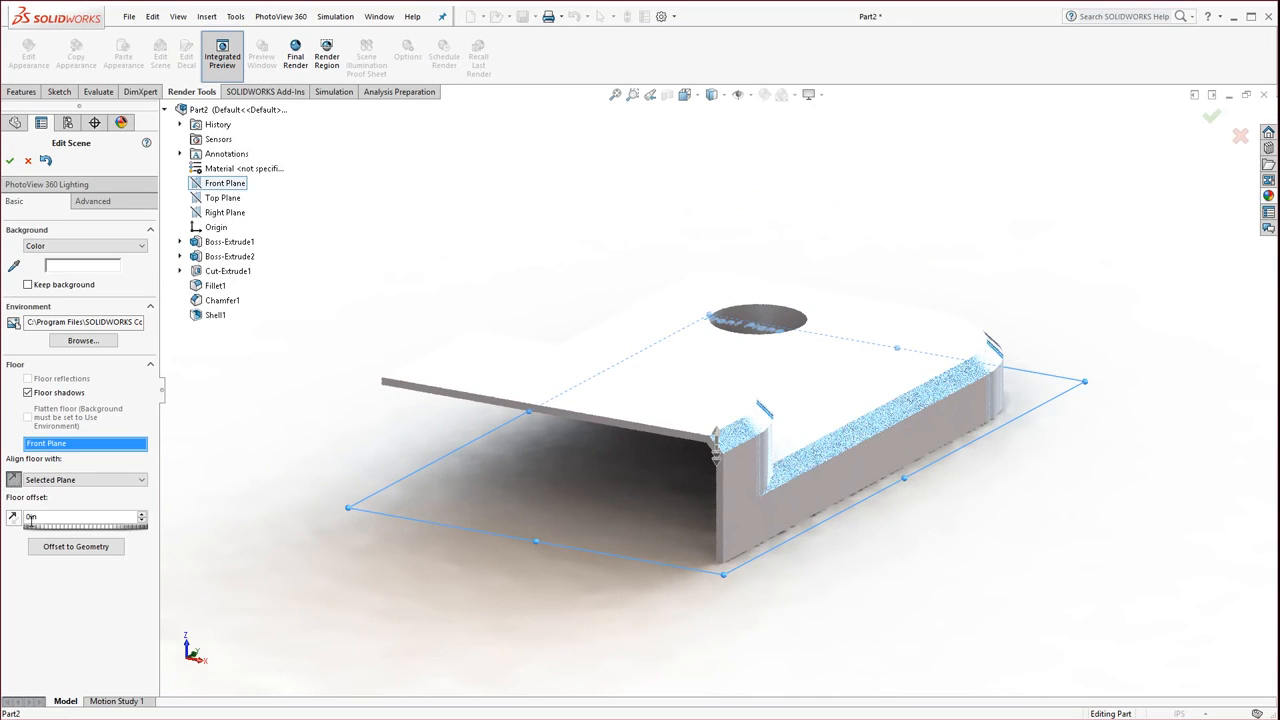
pyautogui.click(10, 160)
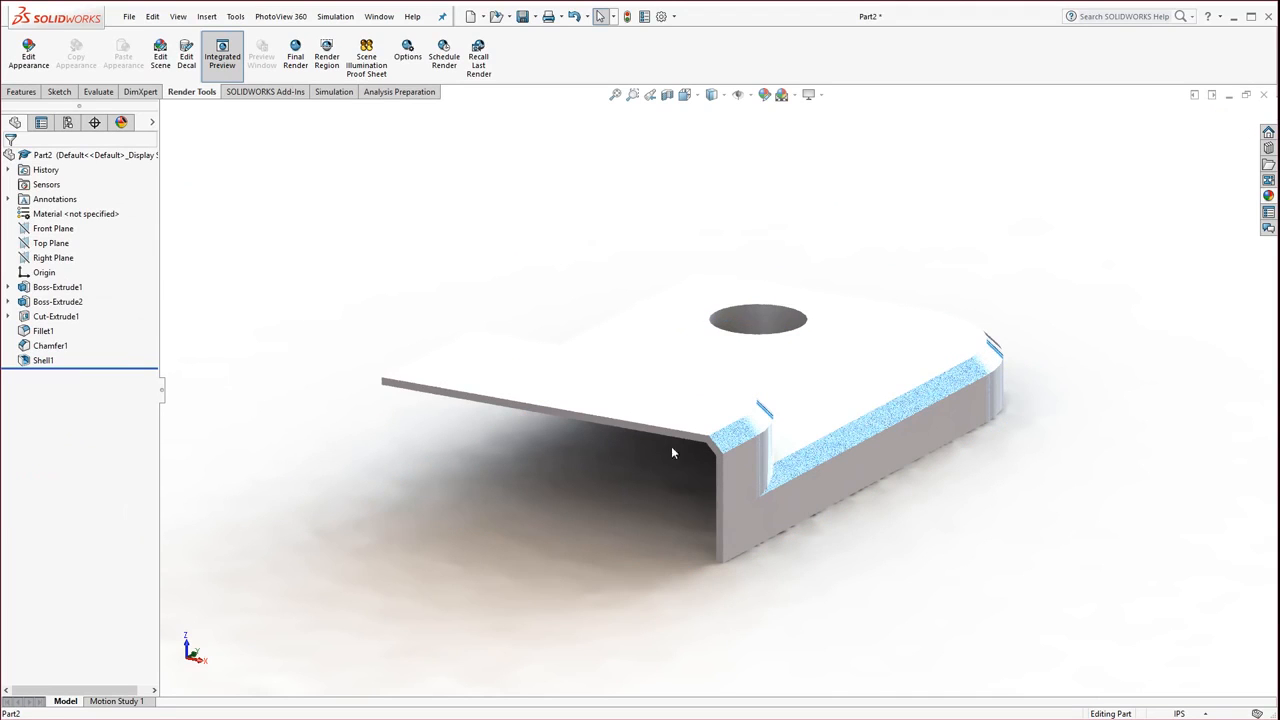
# Step: Turn on perspective for the rendered view of the part and inspect it from above at an angle
pyautogui.moveTo(923, 406); pyautogui.dragTo(704, 554, button='middle')
pyautogui.scroll(2, 775, 504)
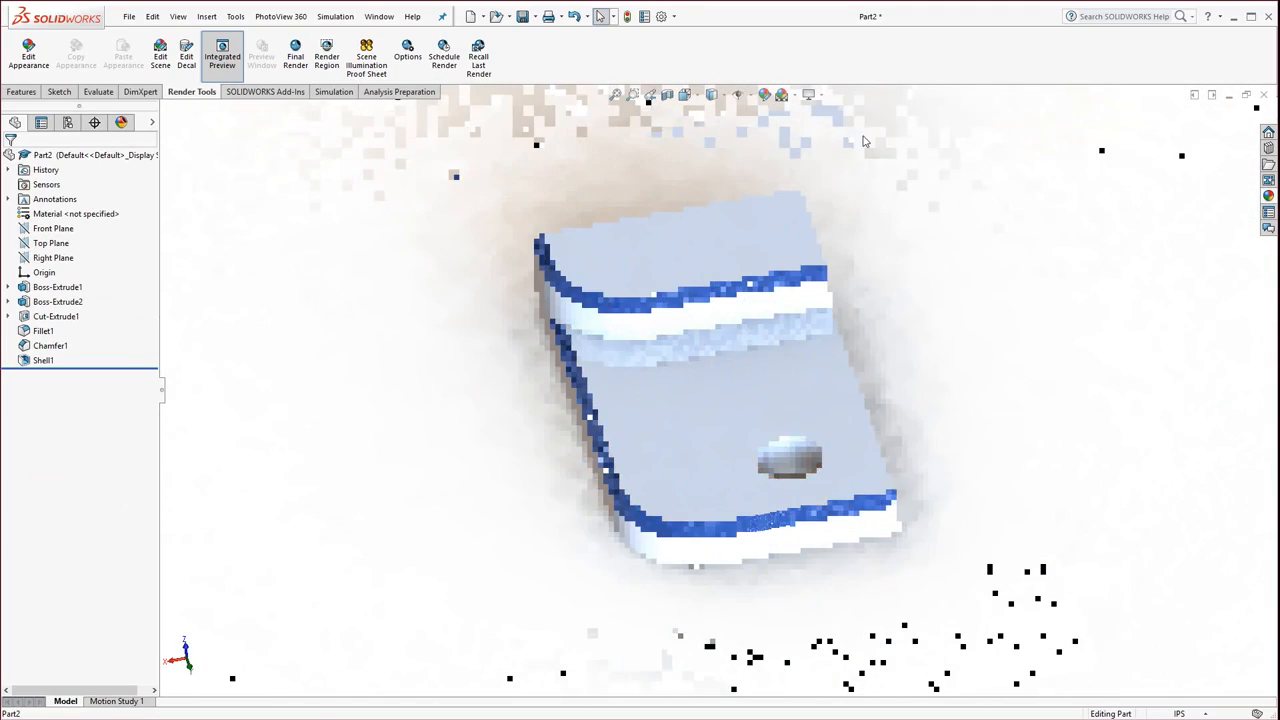
pyautogui.click(819, 95)
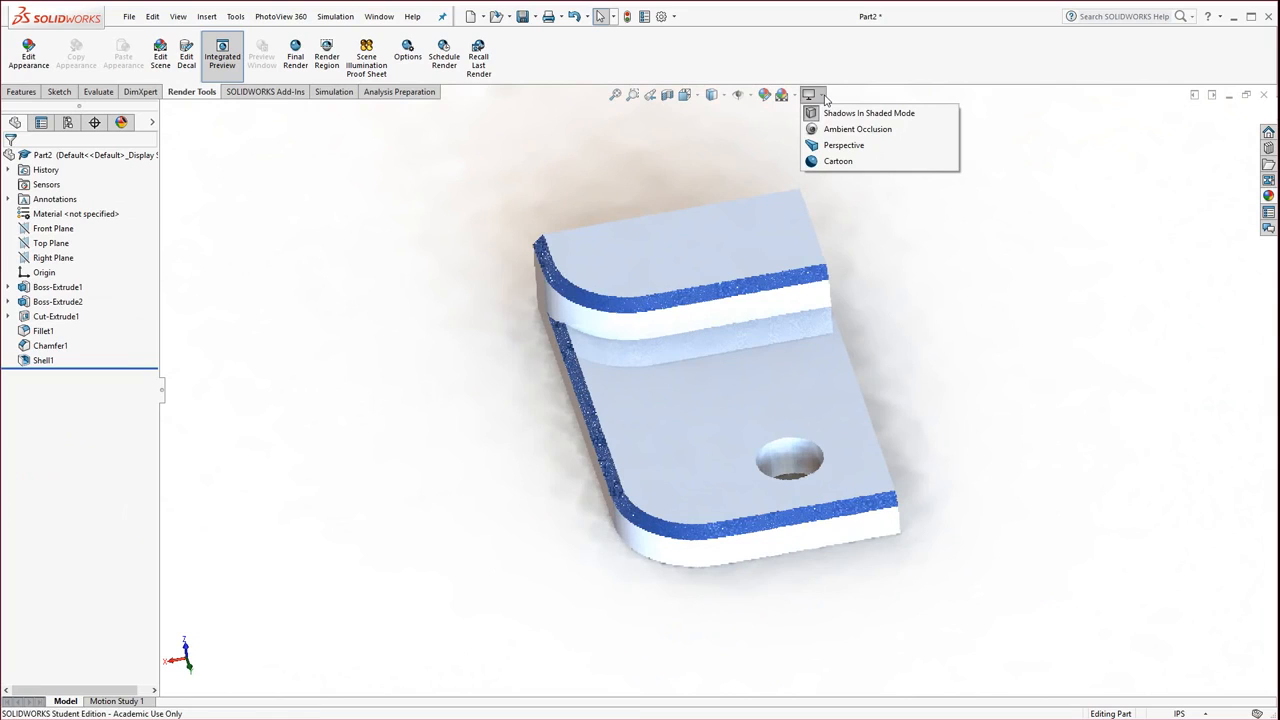
pyautogui.click(816, 147)
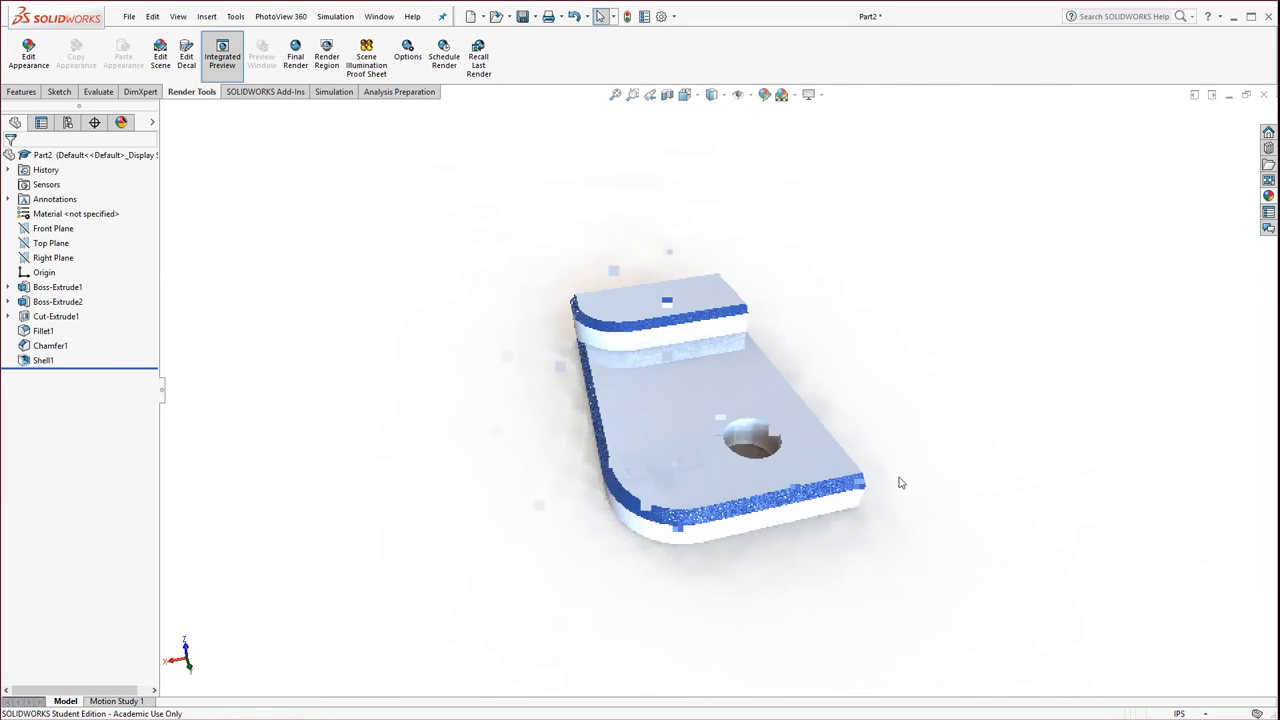
pyautogui.scroll(-2, 898, 483)
pyautogui.scroll(-1, 881, 460)
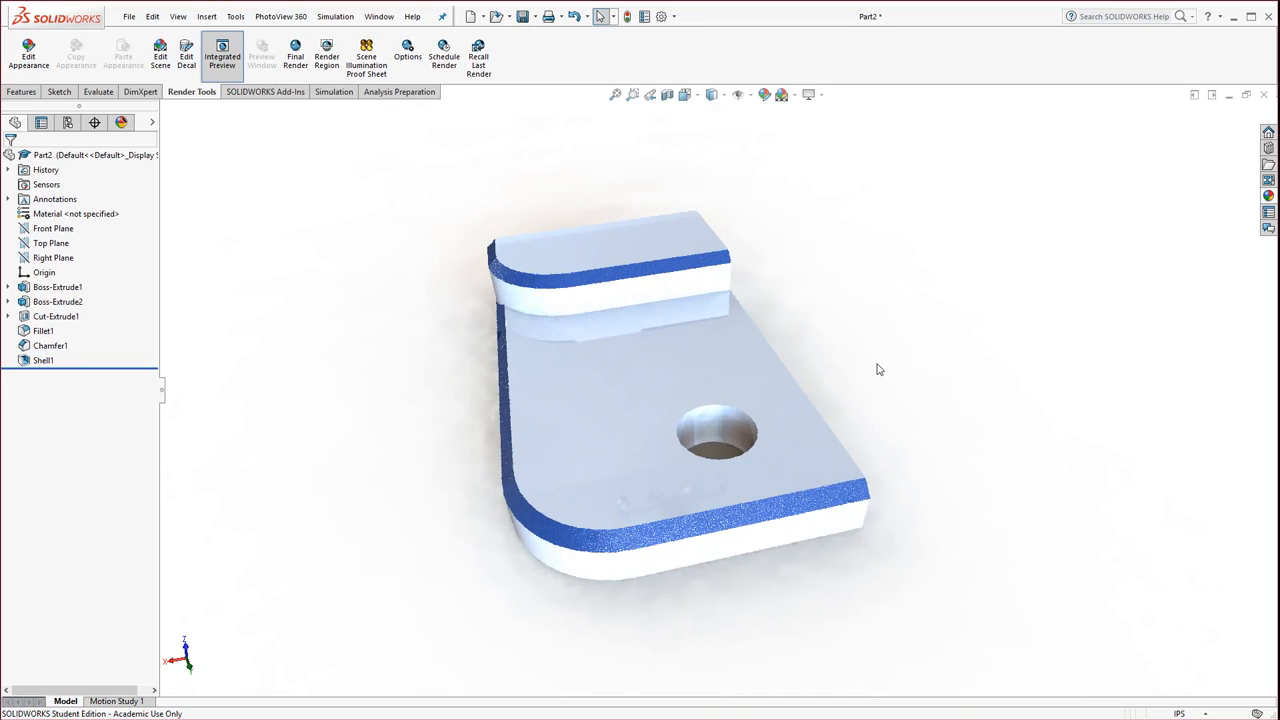
pyautogui.moveTo(597, 460); pyautogui.dragTo(650, 486, button='middle')
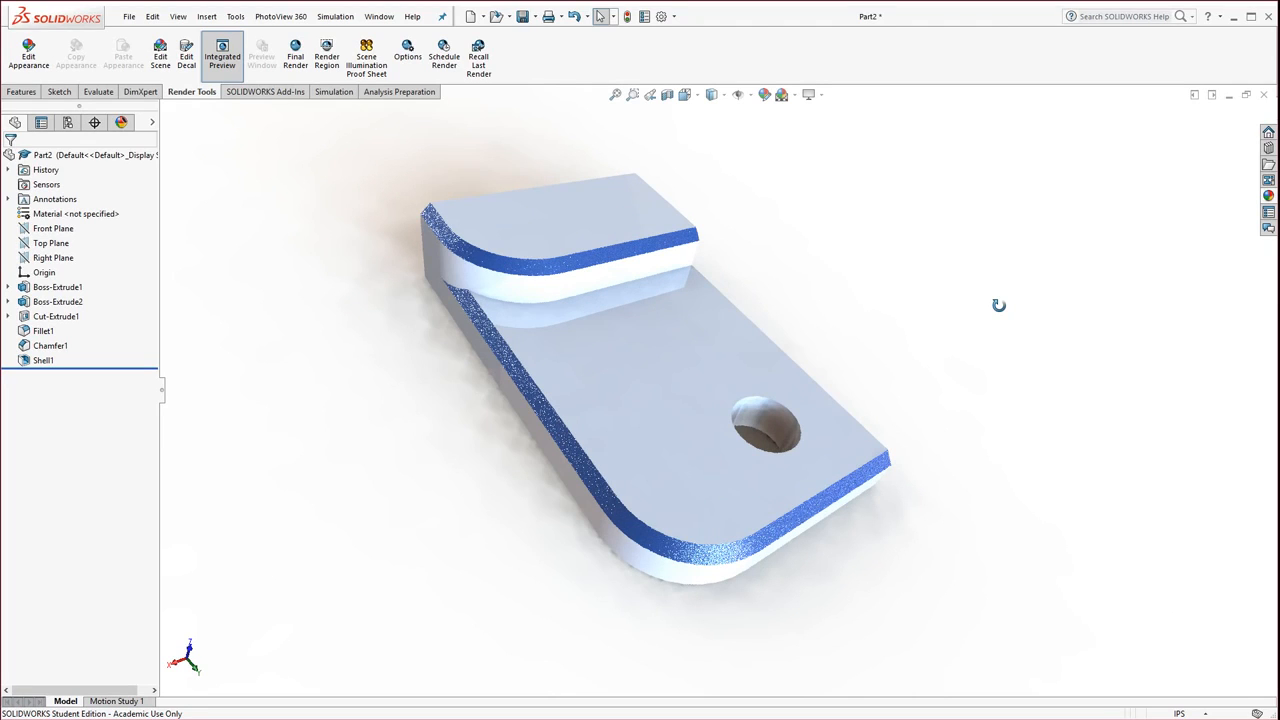
# Step: Open the CPU performance graphs in Task Manager and Resource Monitor
pyautogui.hotkey('ctrl', 'shift', 'Escape')
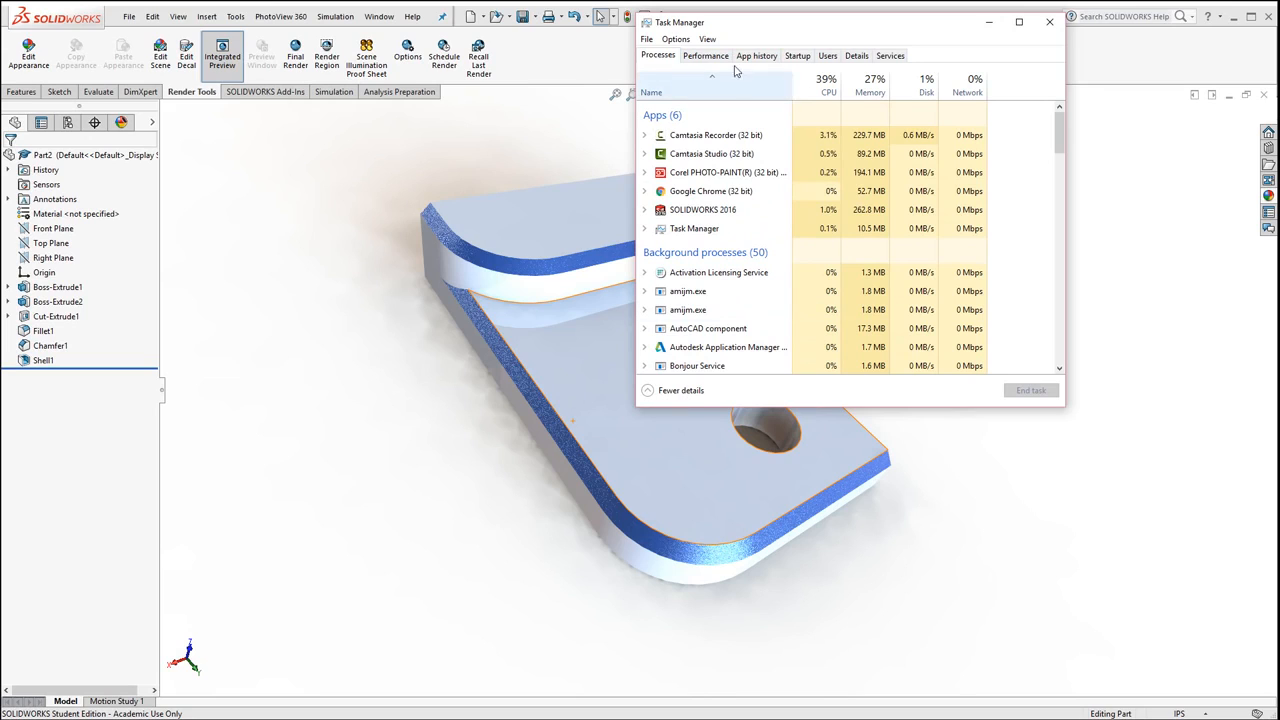
pyautogui.click(756, 57)
pyautogui.click(714, 57)
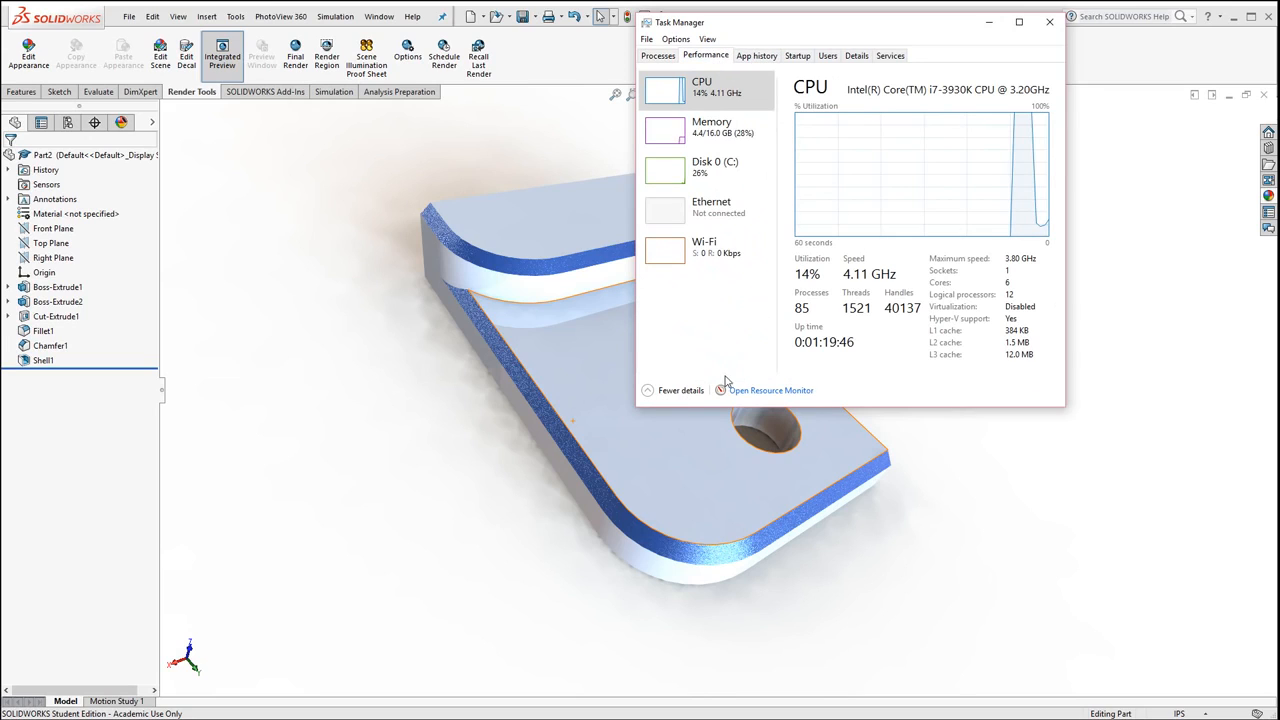
pyautogui.click(762, 391)
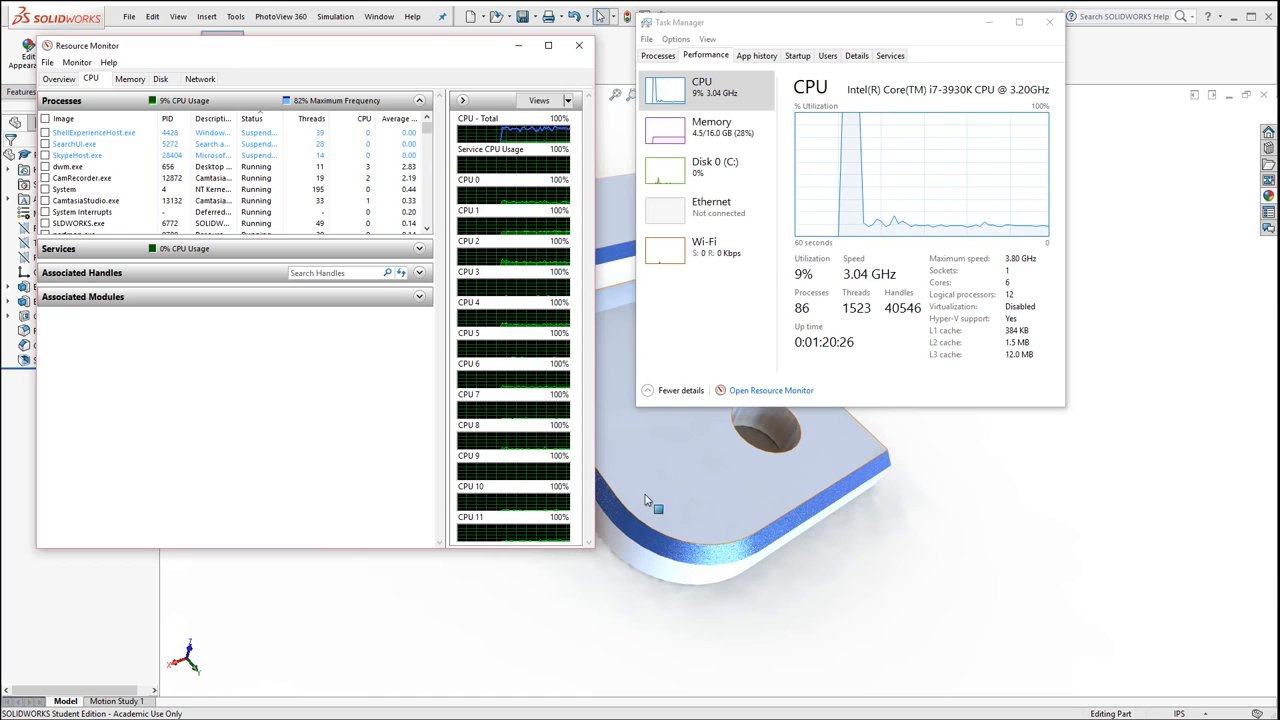
# Step: Rotate the part to make the preview re-render, checking the CPU load in Resource Monitor and Task Manager
pyautogui.click(688, 500)
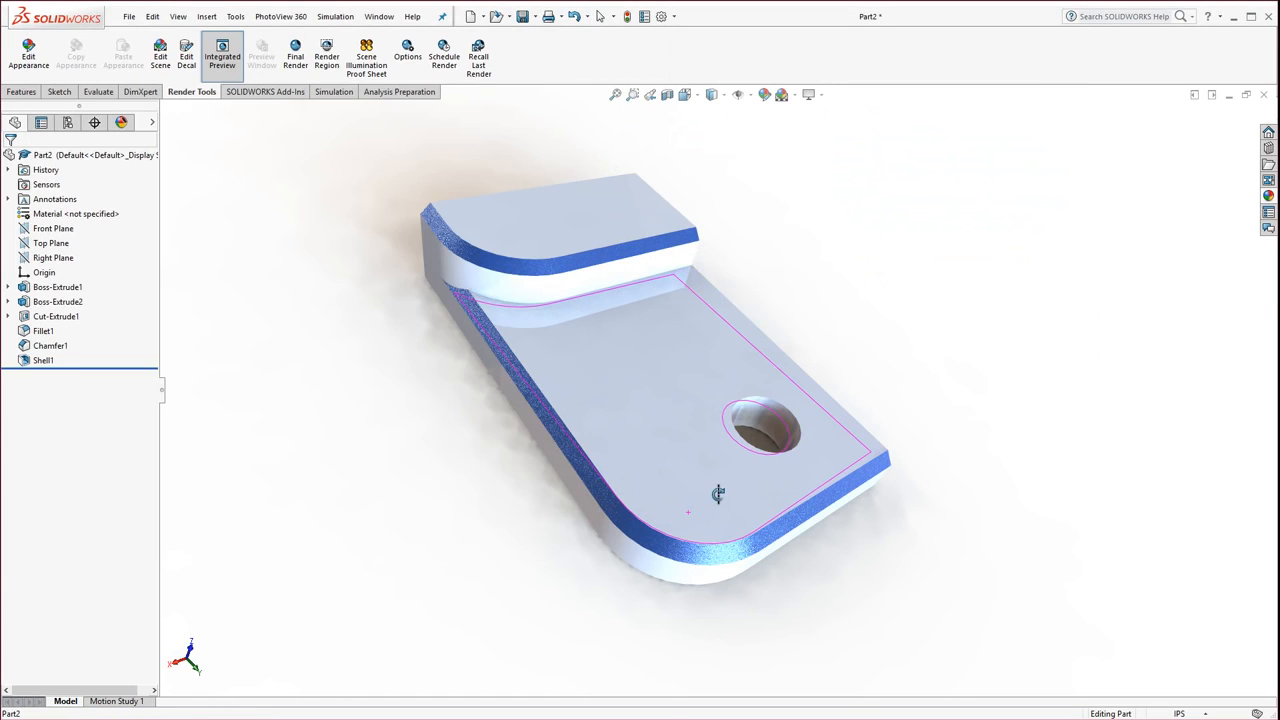
pyautogui.moveTo(718, 494); pyautogui.dragTo(712, 495, button='middle')
pyautogui.hotkey('alt', 'Tab')
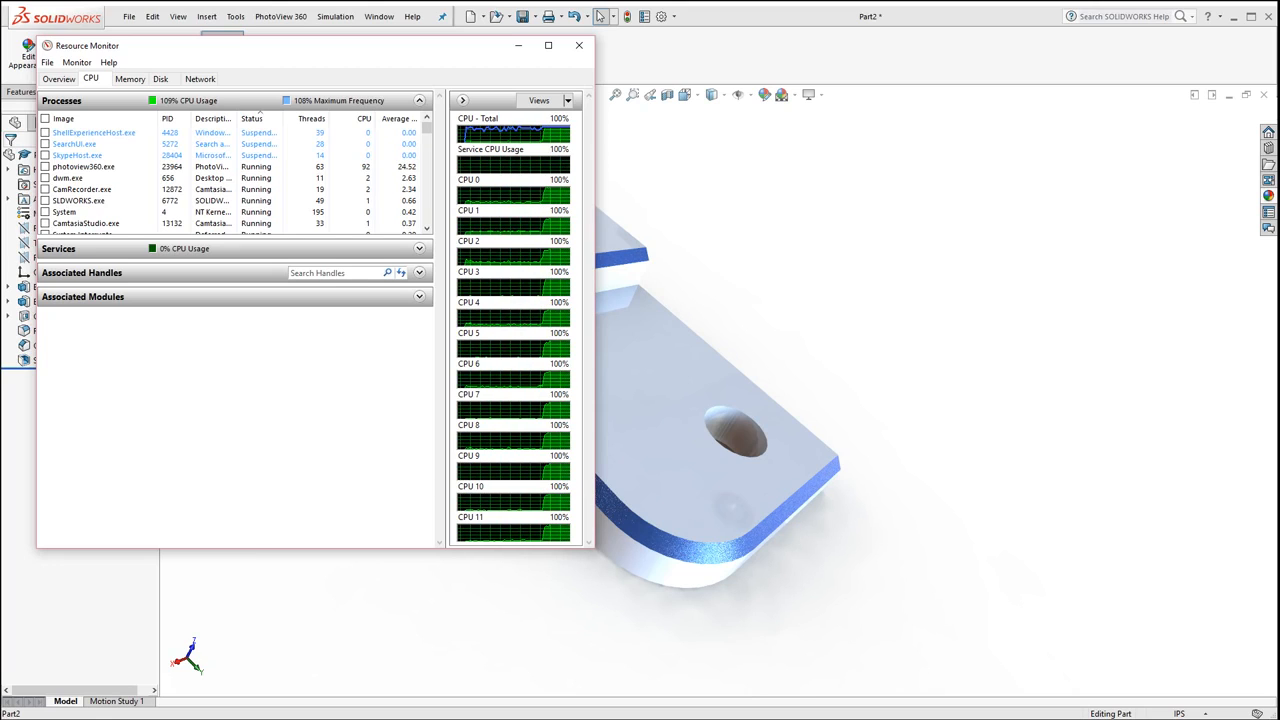
pyautogui.hotkey('alt', 'Tab')
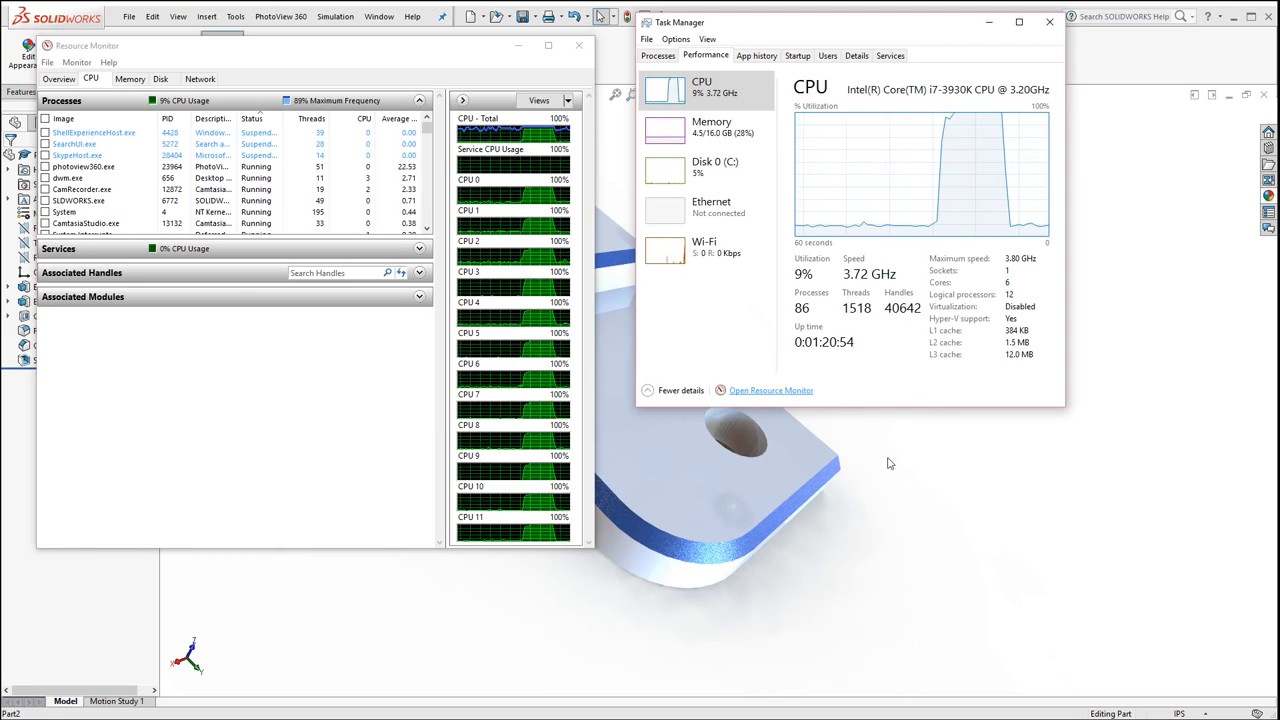
pyautogui.moveTo(858, 505); pyautogui.dragTo(823, 523, button='middle')
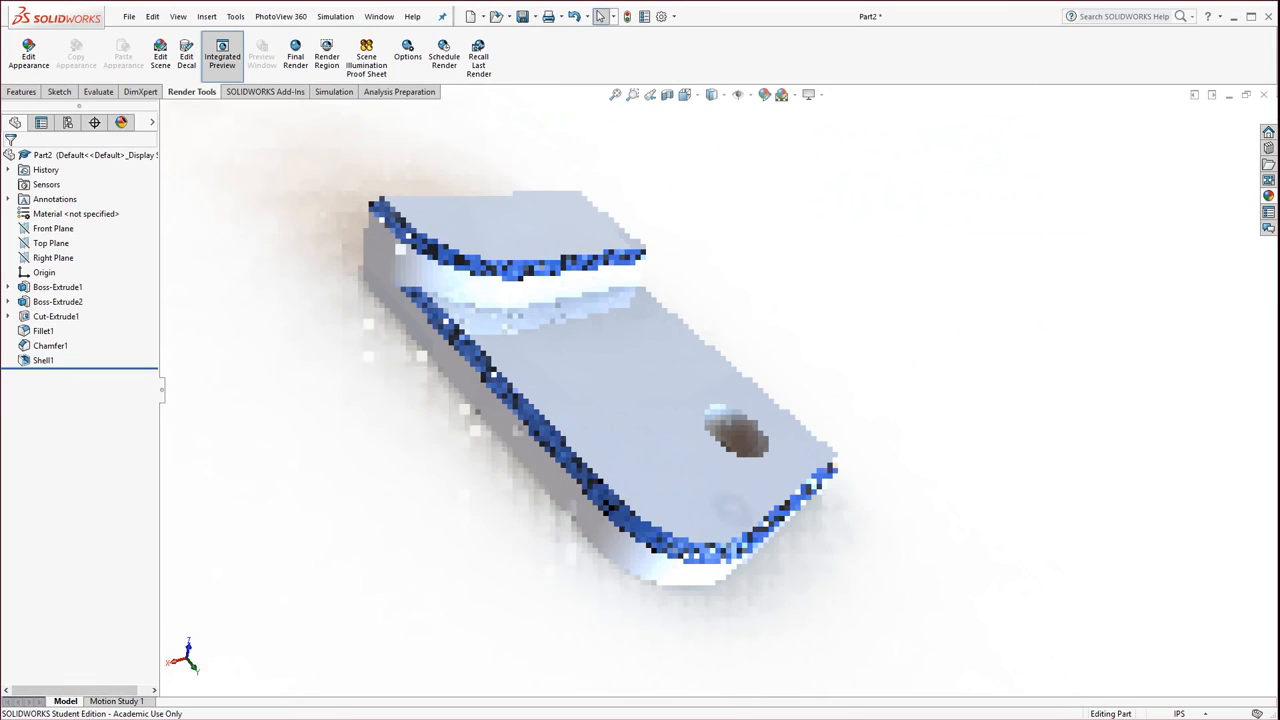
pyautogui.hotkey('alt', 'Tab')
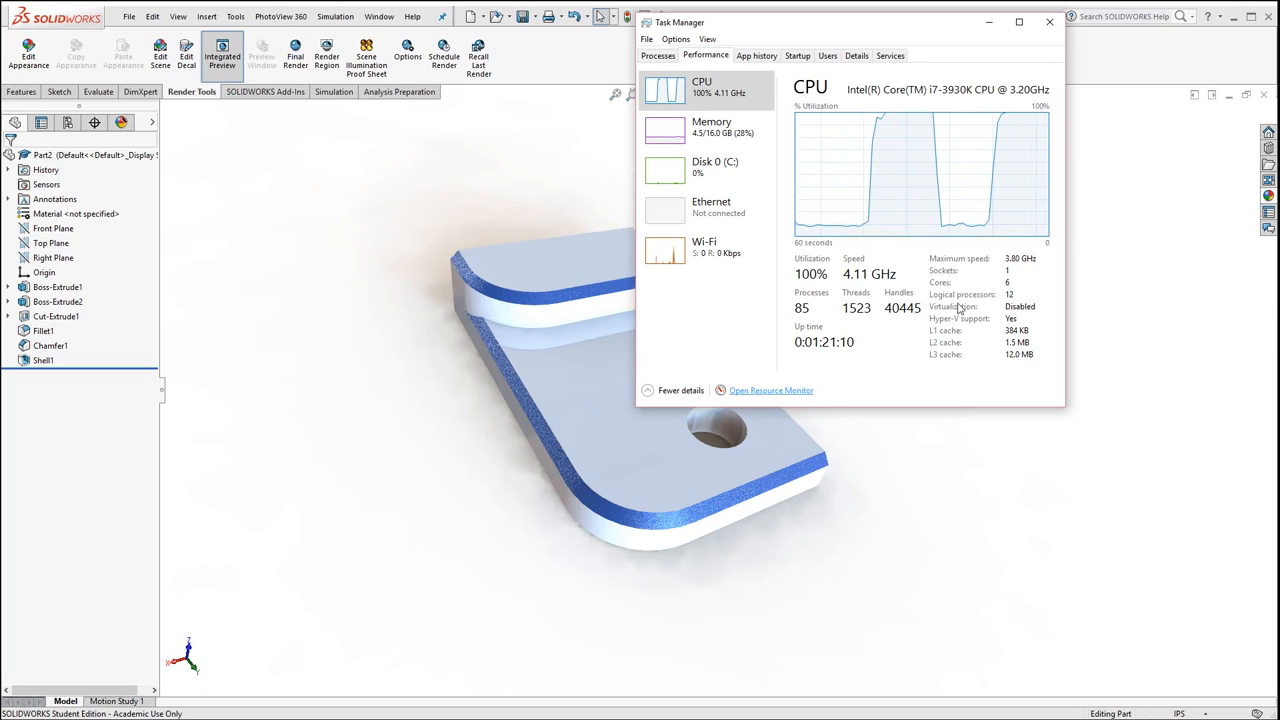
# Step: Close Task Manager, switch to the SolidWorks Basics 2016 PDF in the browser and find the L1 part drawing on page 27
pyautogui.click(1049, 22)
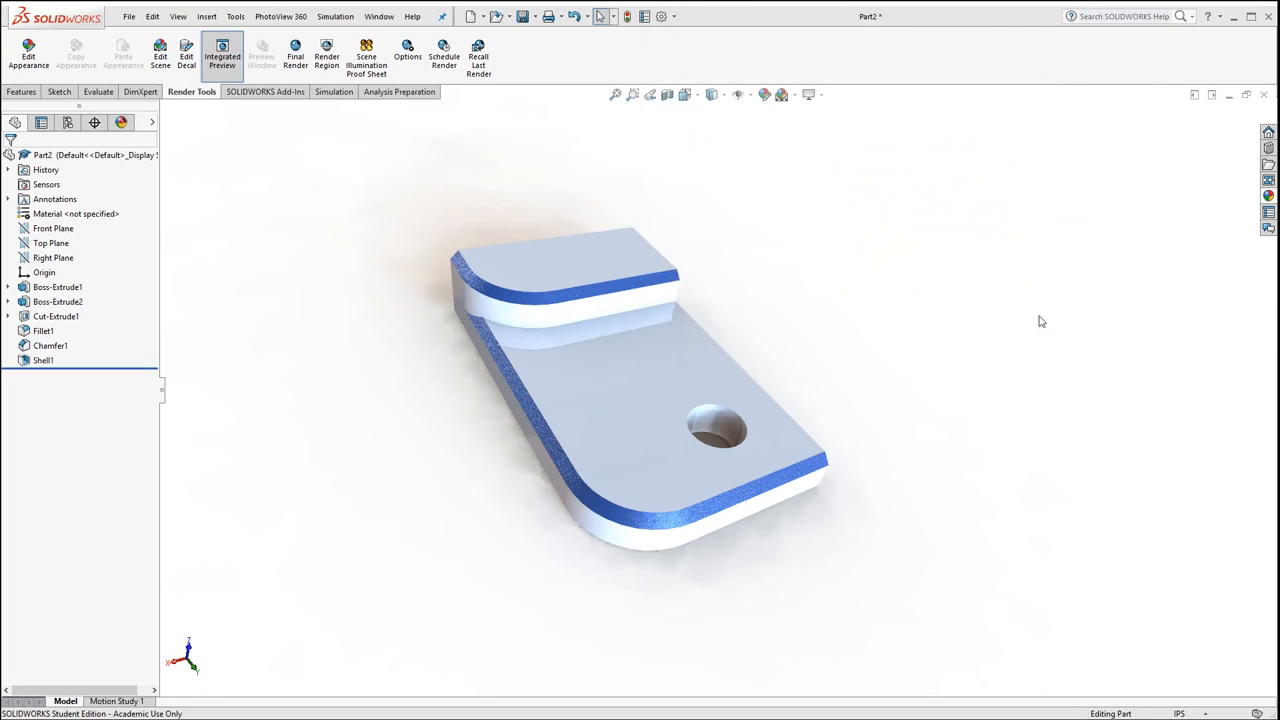
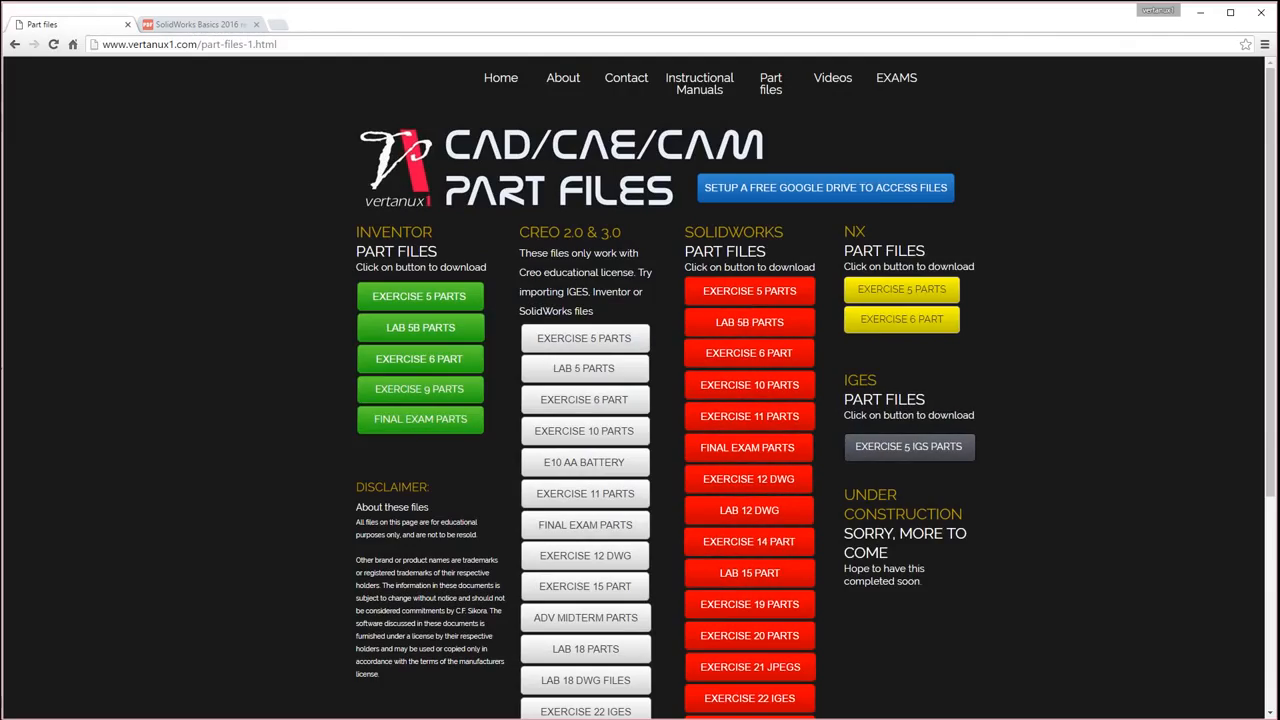
pyautogui.click(194, 26)
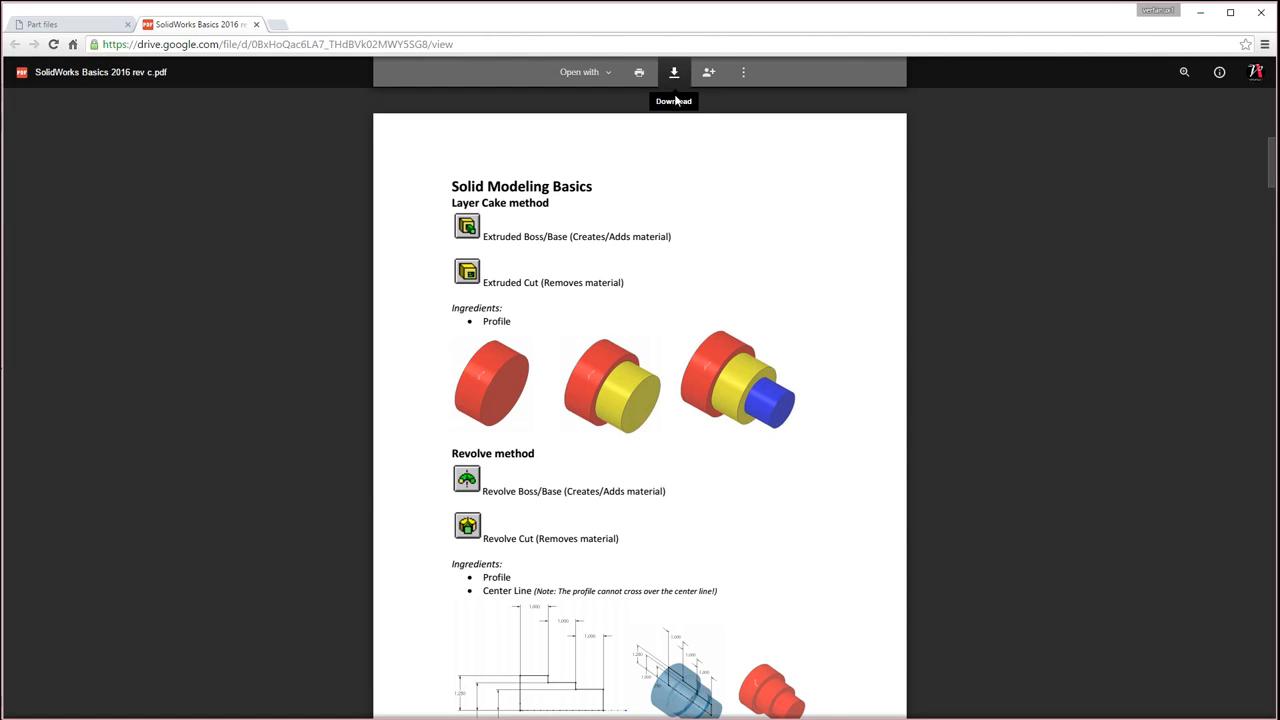
pyautogui.scroll(-10, 916, 440)
pyautogui.scroll(-5, 1230, 260)
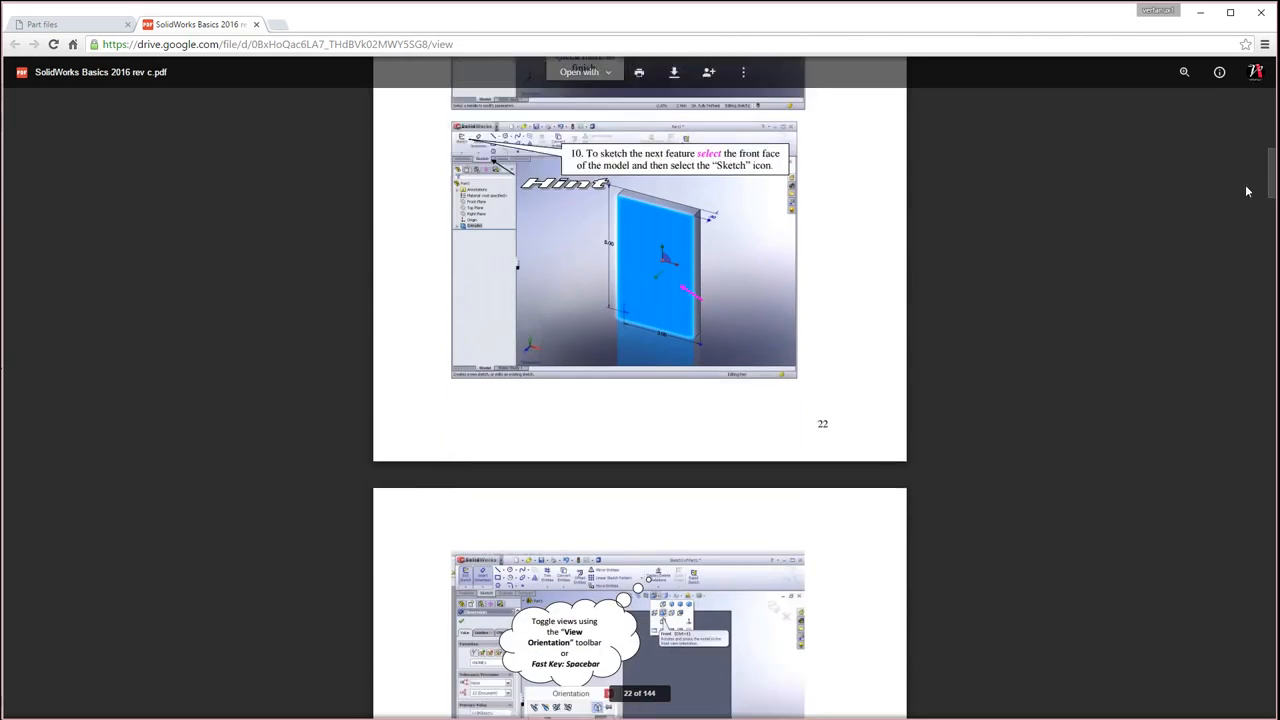
pyautogui.moveTo(1272, 175); pyautogui.dragTo(1274, 224)
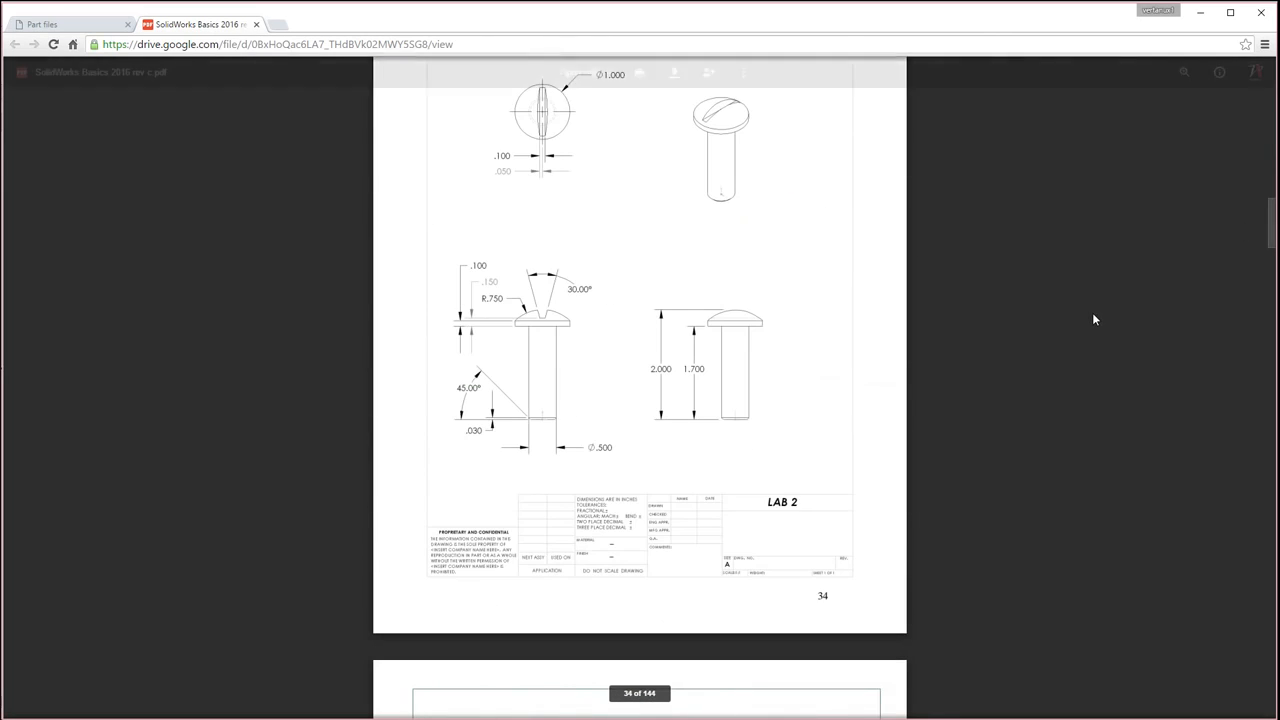
pyautogui.scroll(10, 1092, 313)
pyautogui.scroll(20, 1090, 347)
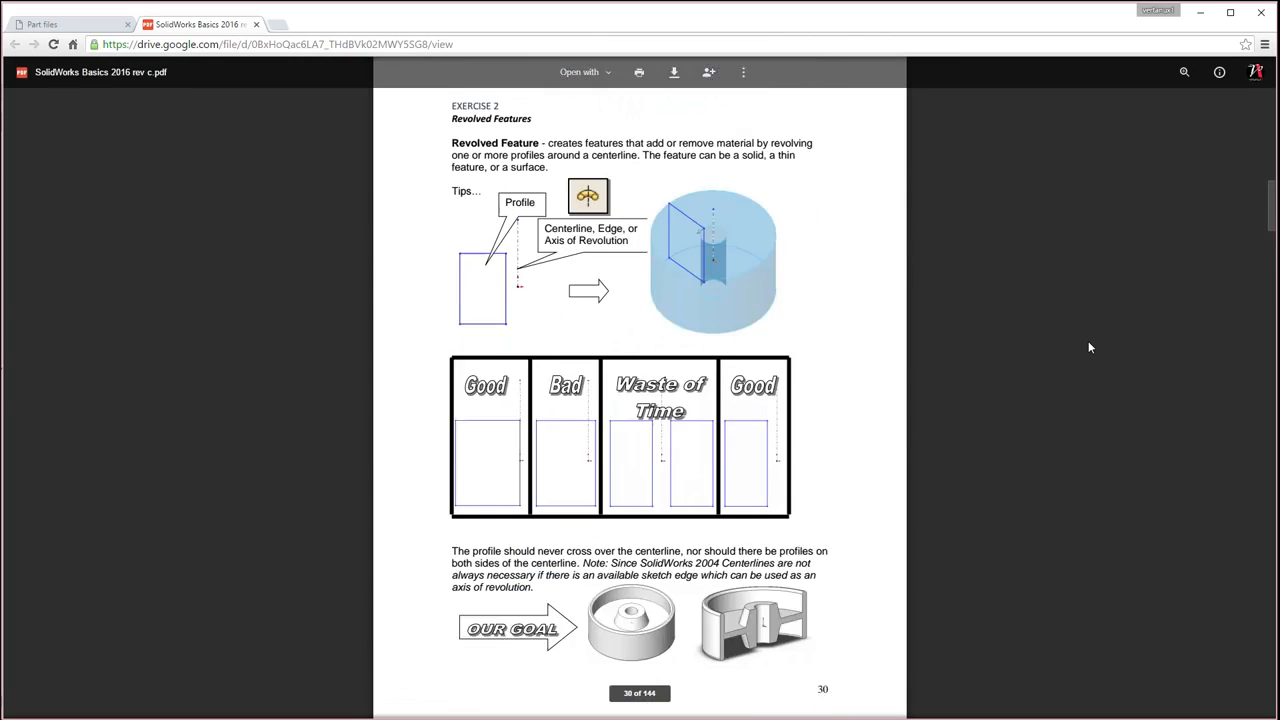
pyautogui.scroll(15, 1090, 347)
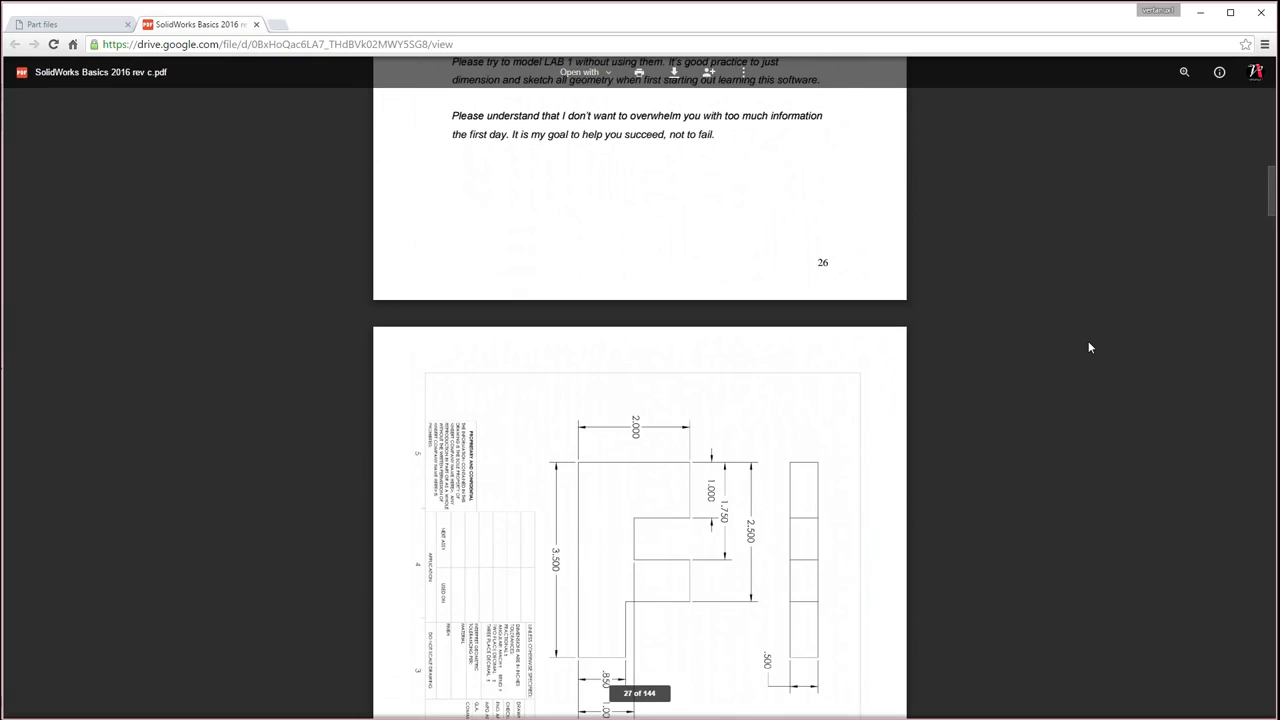
pyautogui.scroll(-4, 1090, 347)
pyautogui.scroll(1, 1089, 344)
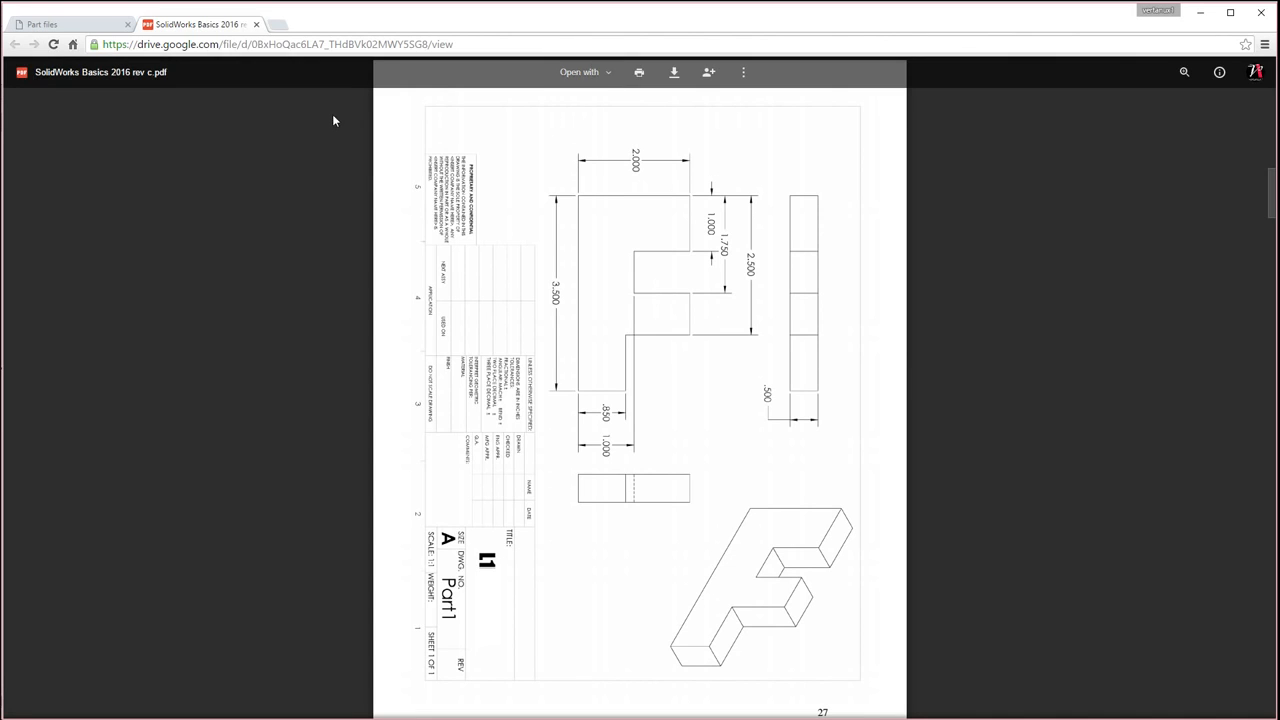
# Step: Switch back to SOLIDWORKS and create a new part document
pyautogui.moveTo(1203, 29); pyautogui.dragTo(105, 55)
pyautogui.click(731, 70)
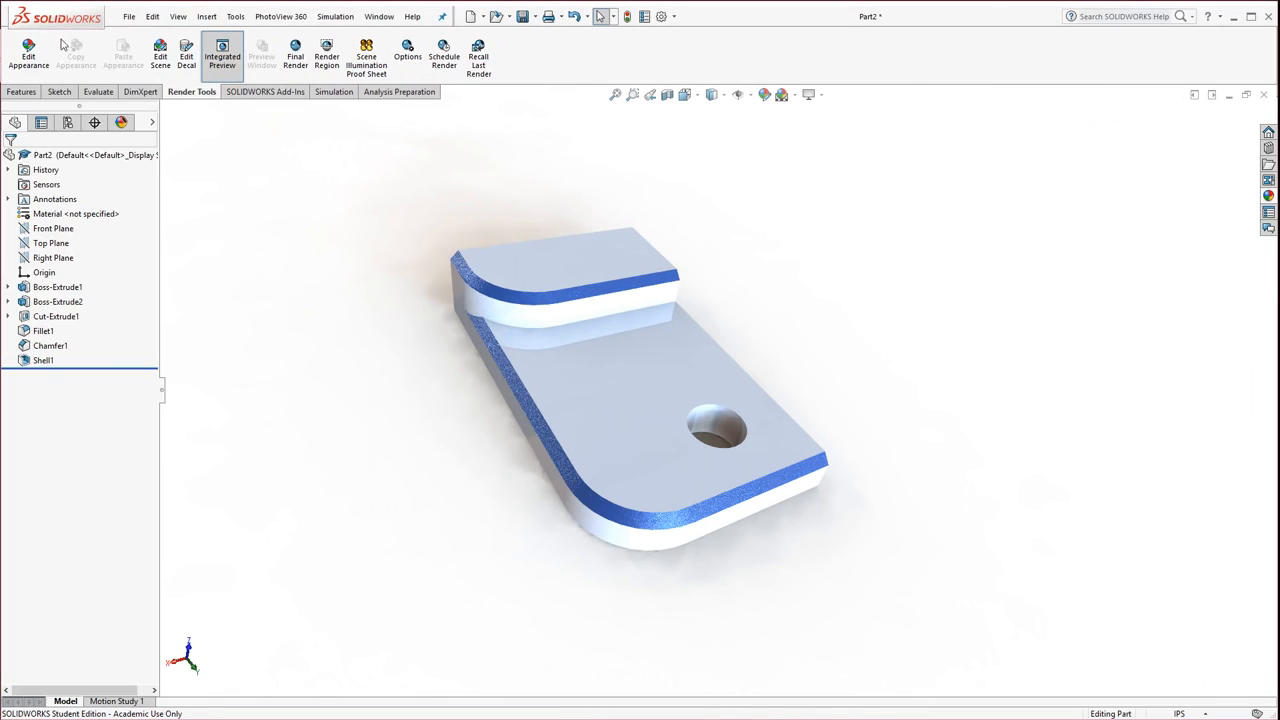
pyautogui.click(152, 16)
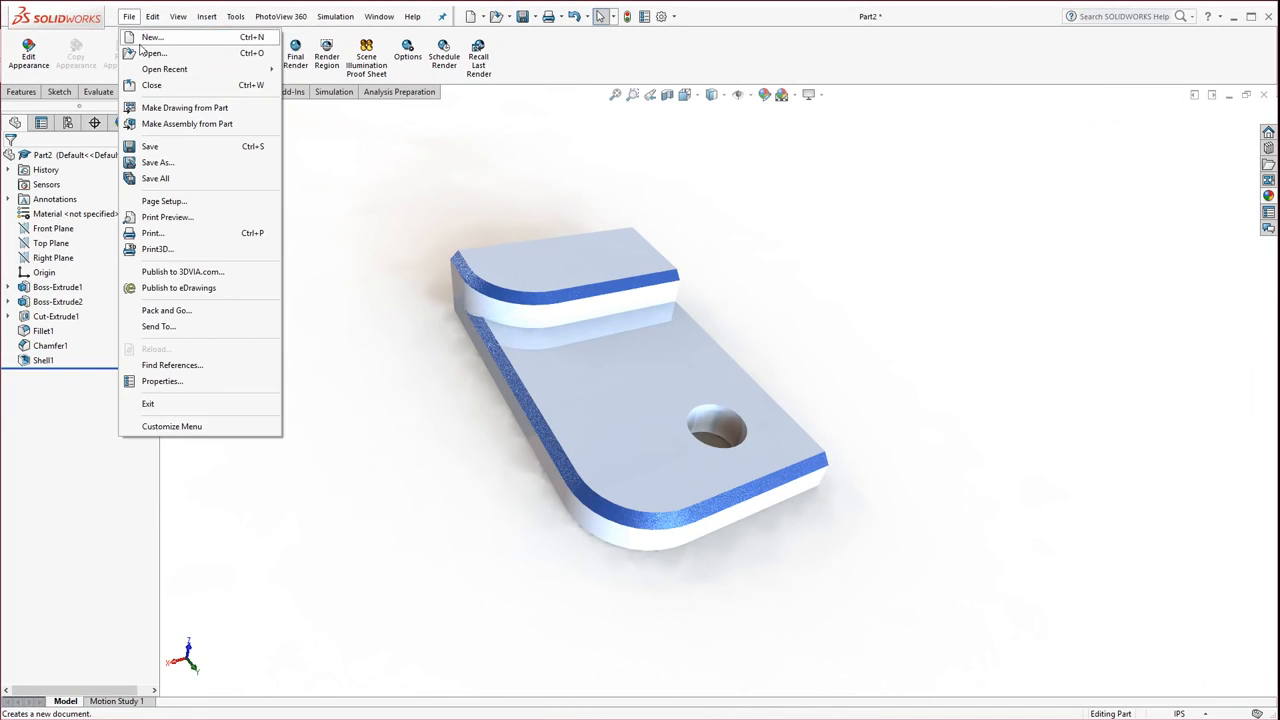
pyautogui.click(158, 35)
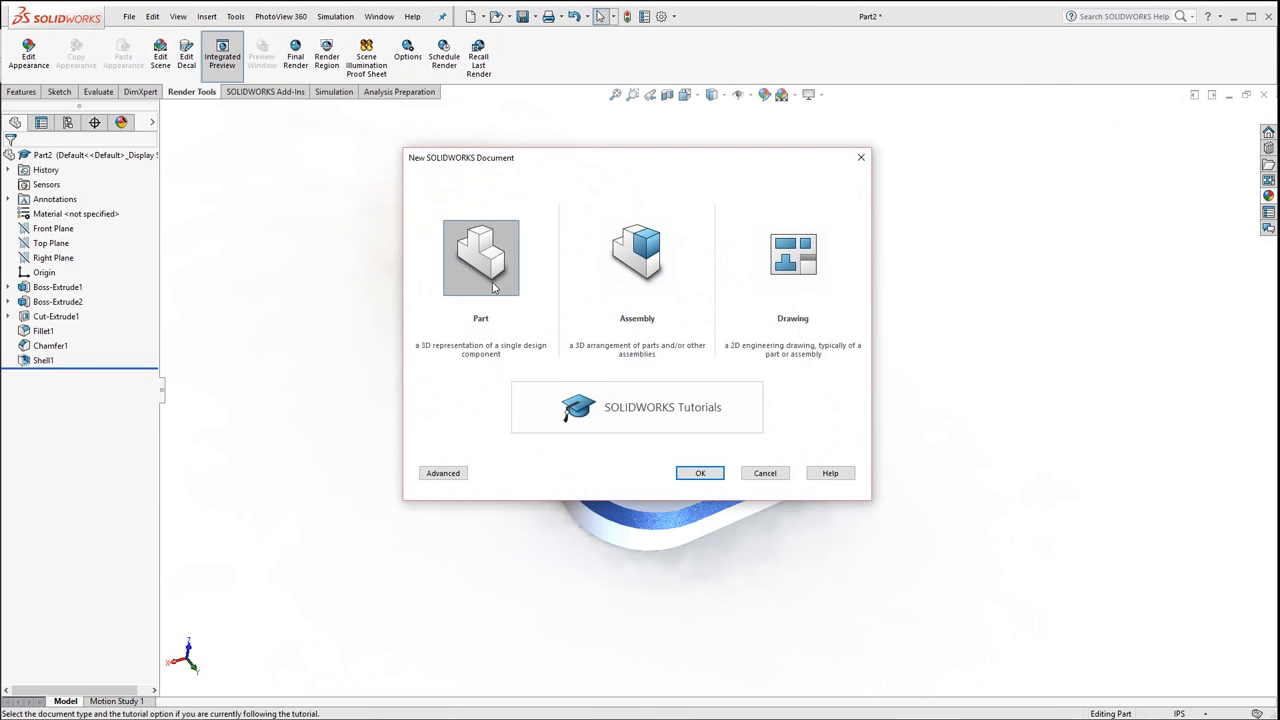
pyautogui.click(700, 472)
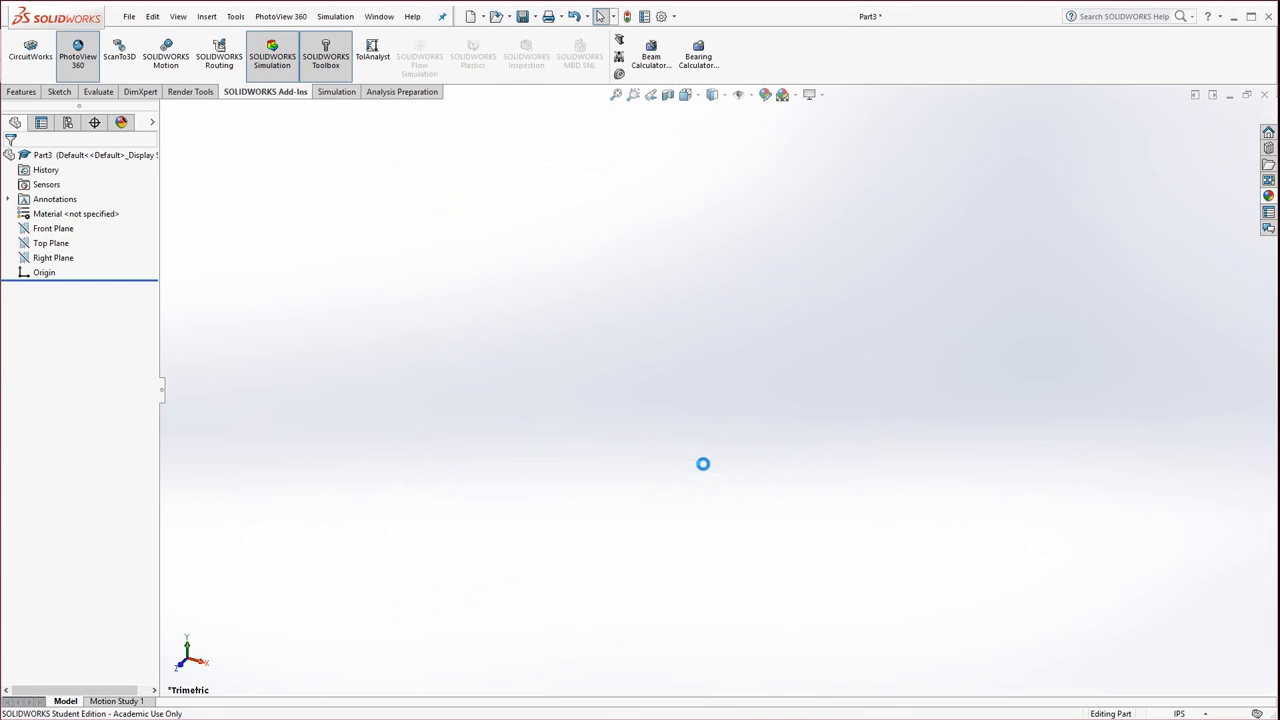
# Step: Start a new sketch on the Front Plane of the empty part
pyautogui.click(84, 66)
pyautogui.click(200, 92)
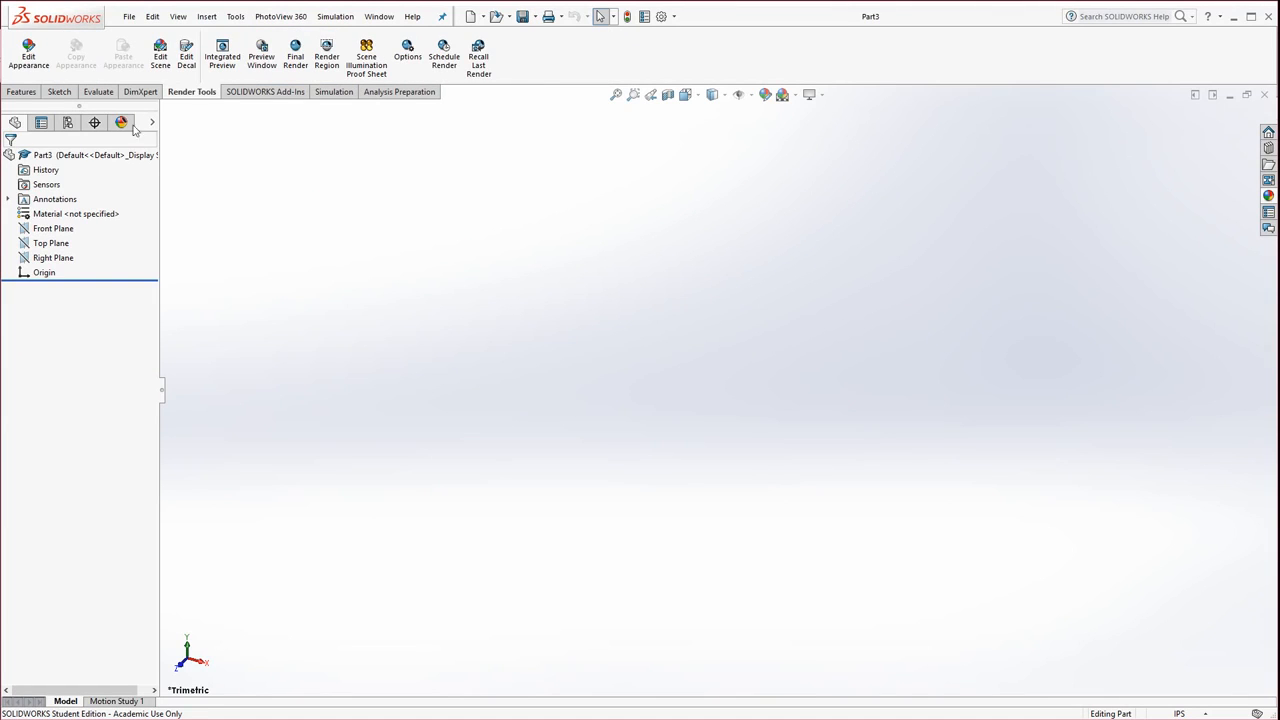
pyautogui.click(66, 230)
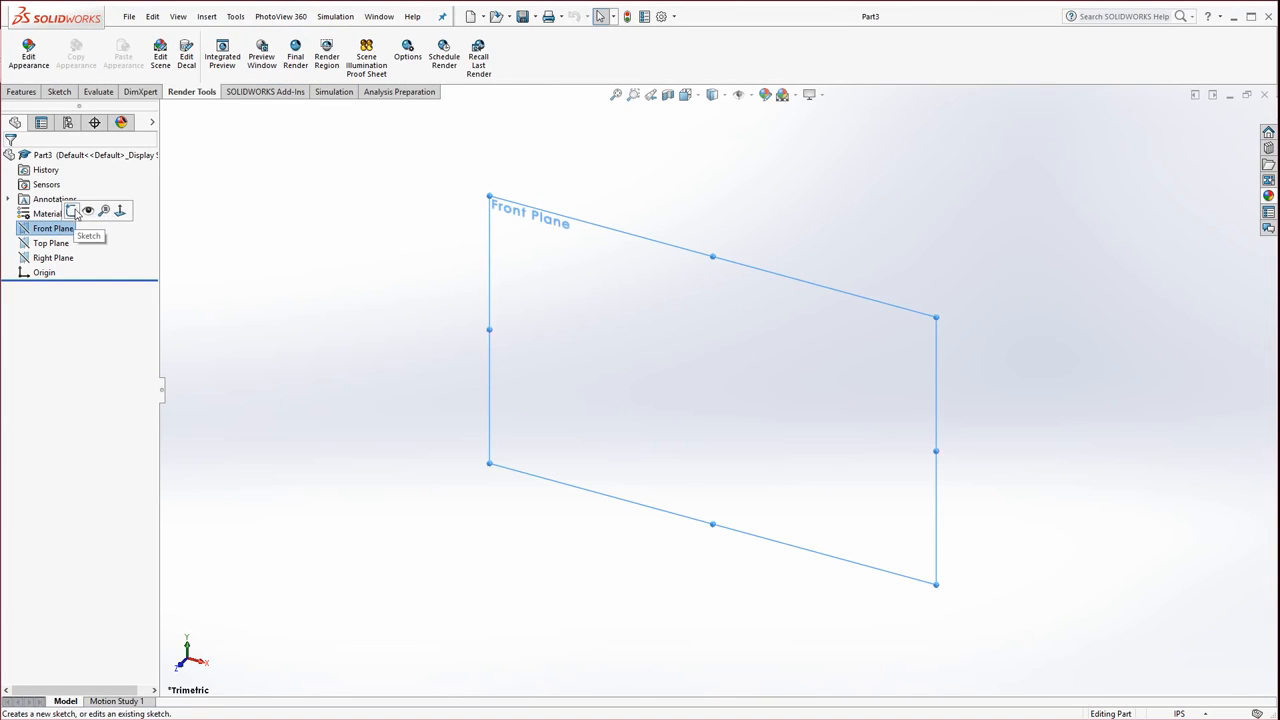
pyautogui.click(72, 211)
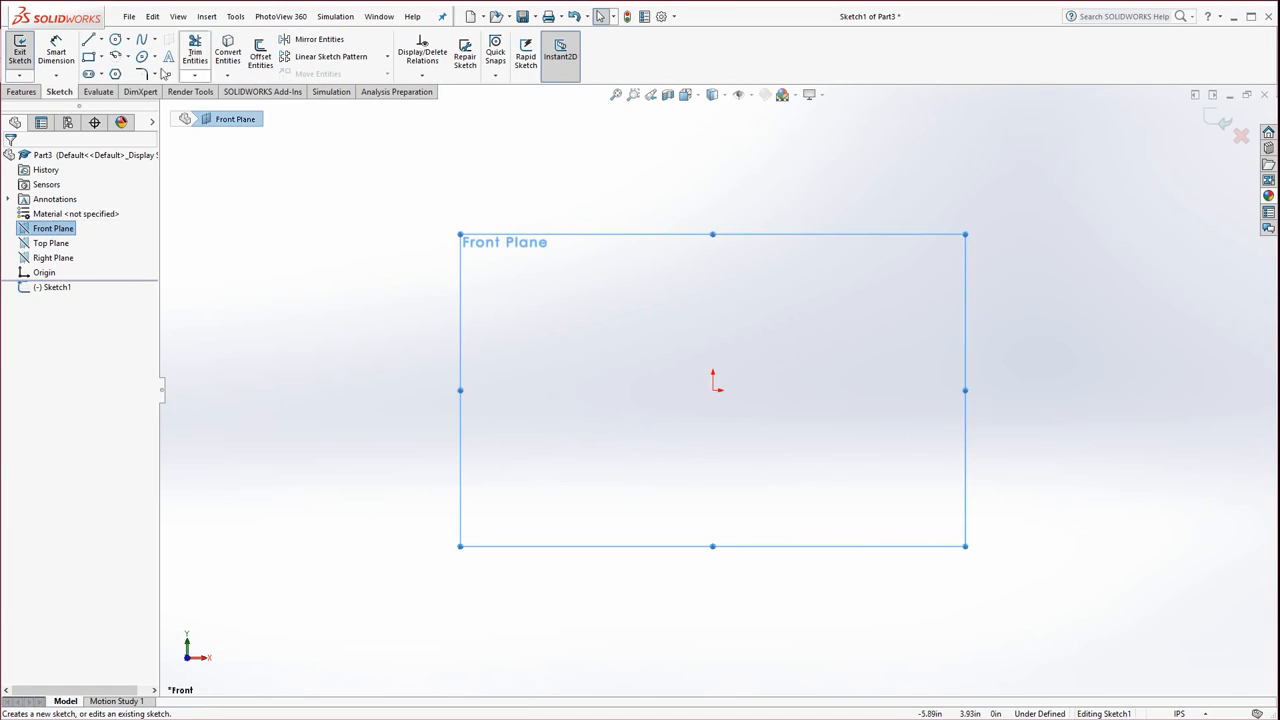
# Step: Sketch connected lines from the origin, about 2.13 in up, 1.13 in right, 0.94 in down, 0.85 in right and 0.94 in up
pyautogui.click(89, 43)
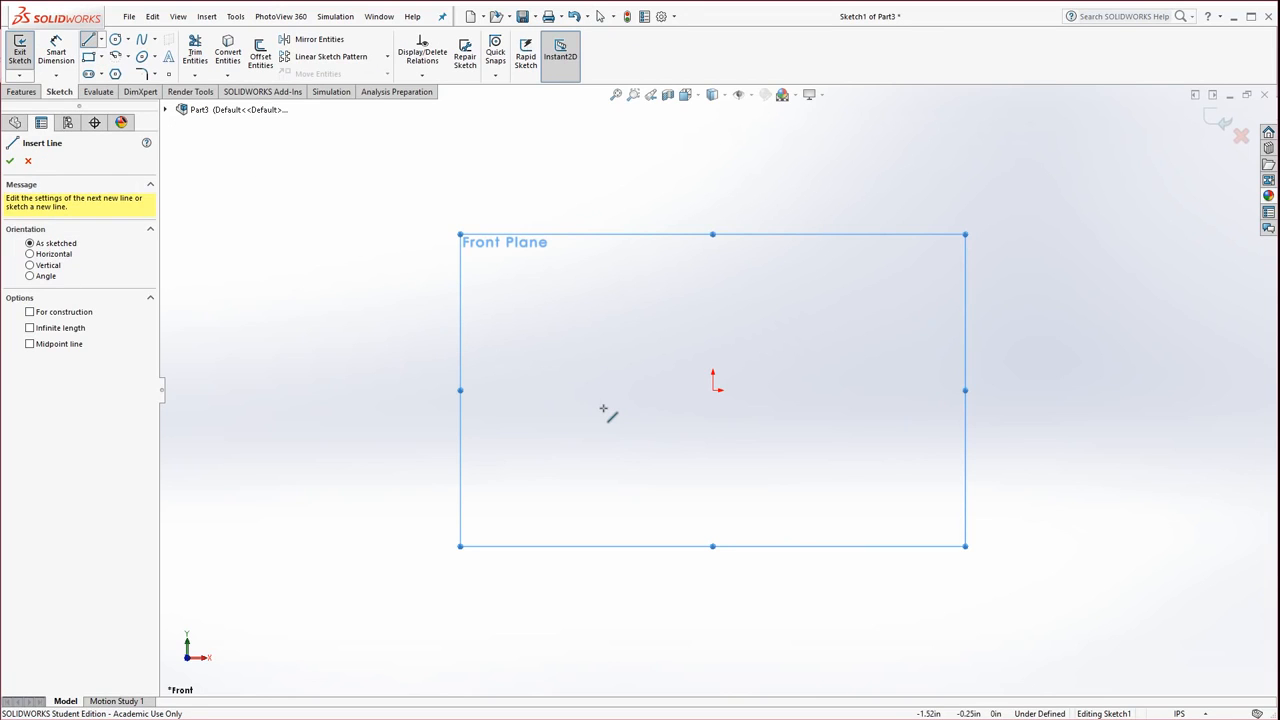
pyautogui.click(713, 390)
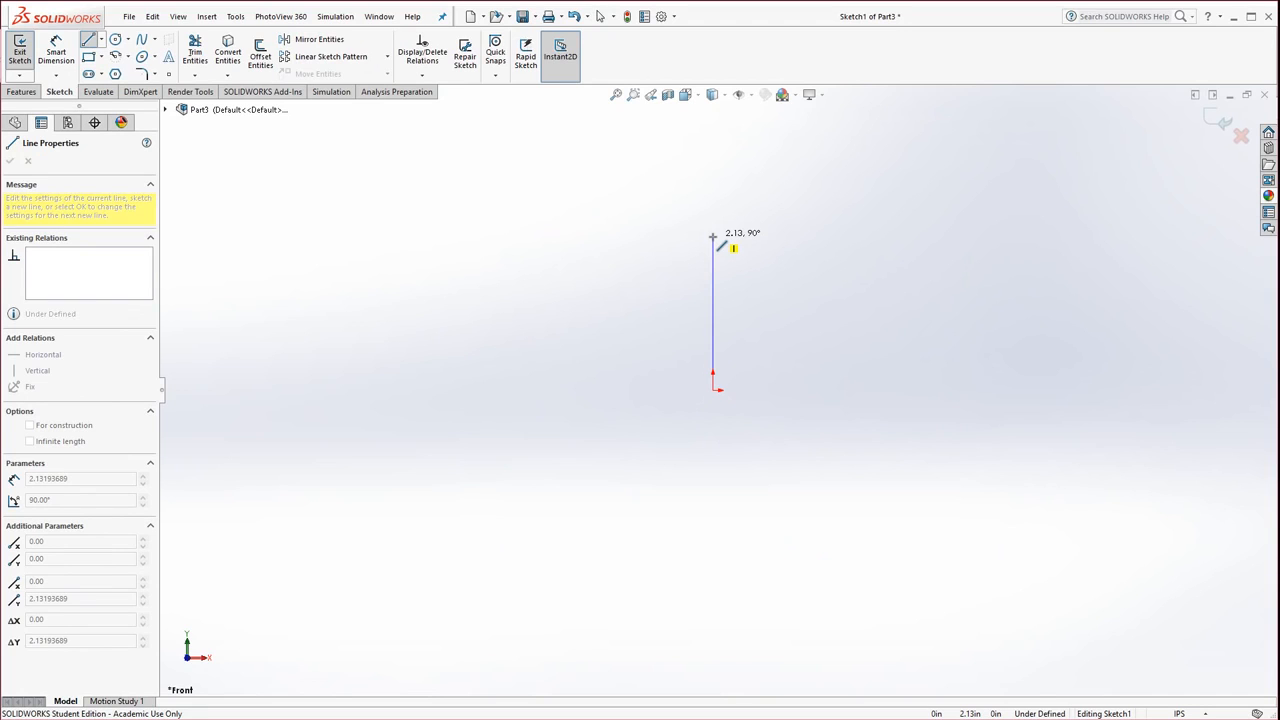
pyautogui.click(713, 237)
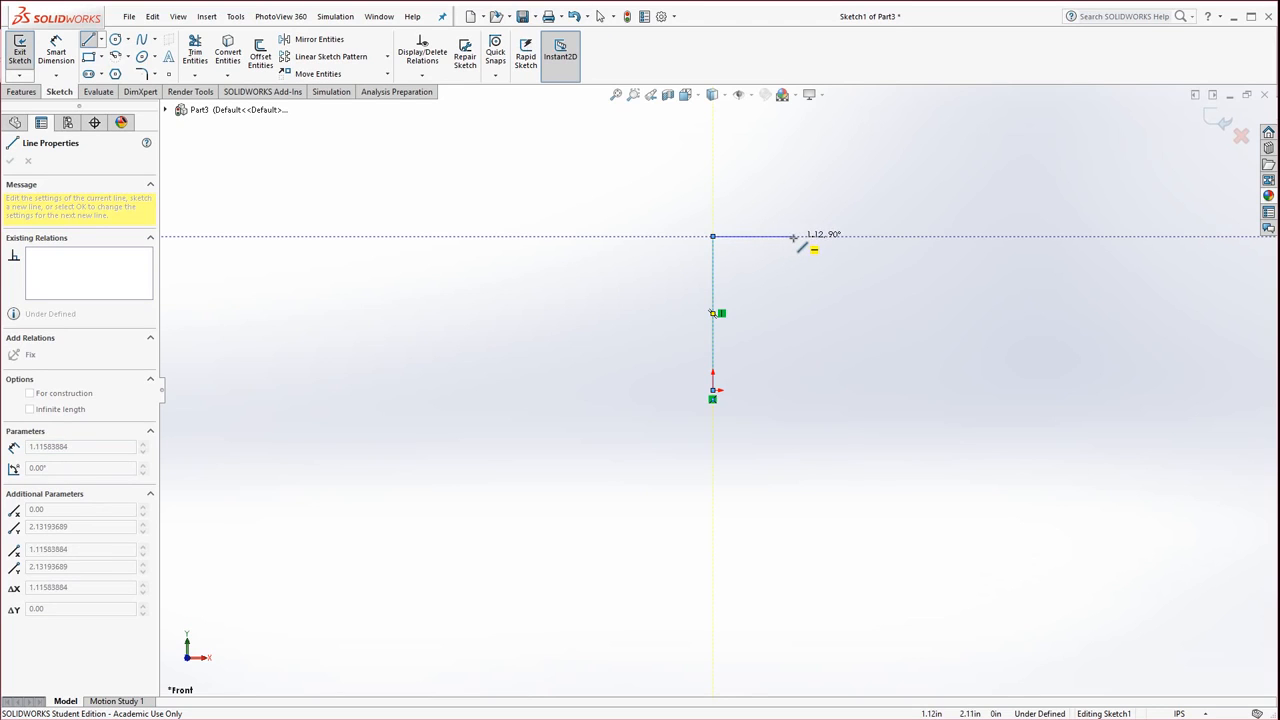
pyautogui.click(794, 237)
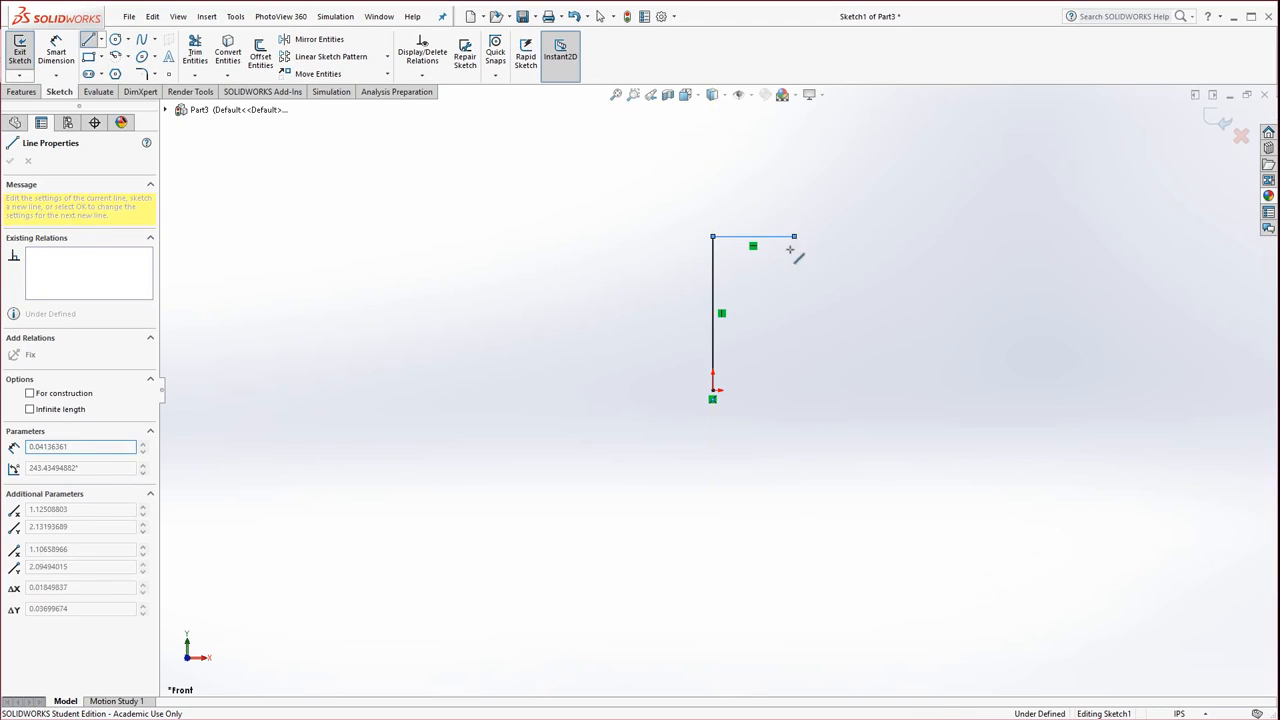
pyautogui.click(794, 304)
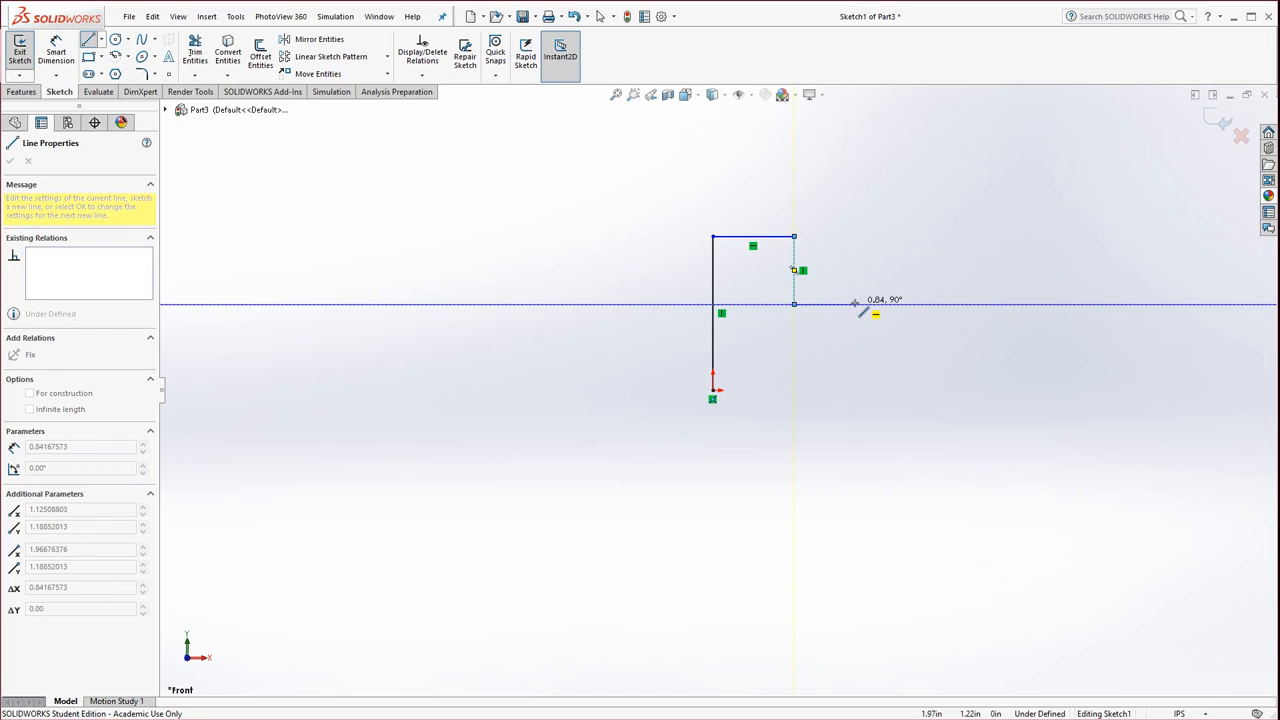
pyautogui.click(855, 304)
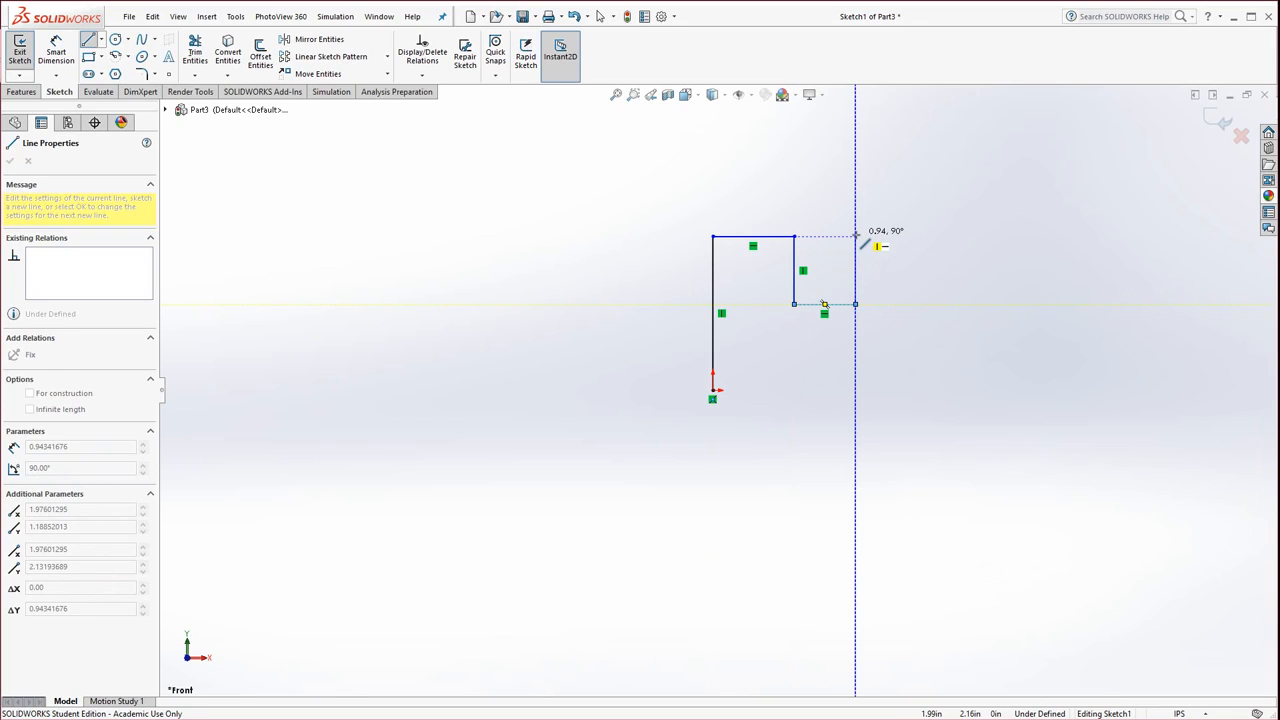
pyautogui.click(855, 236)
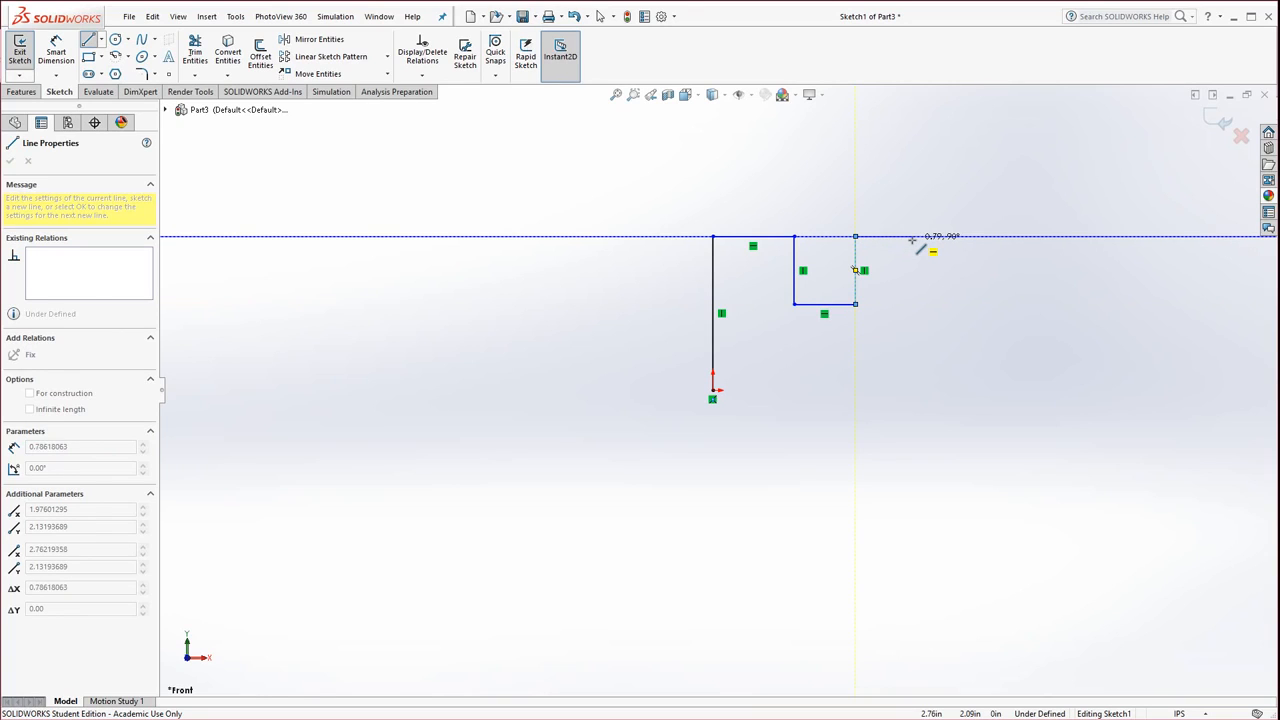
pyautogui.press('Escape')
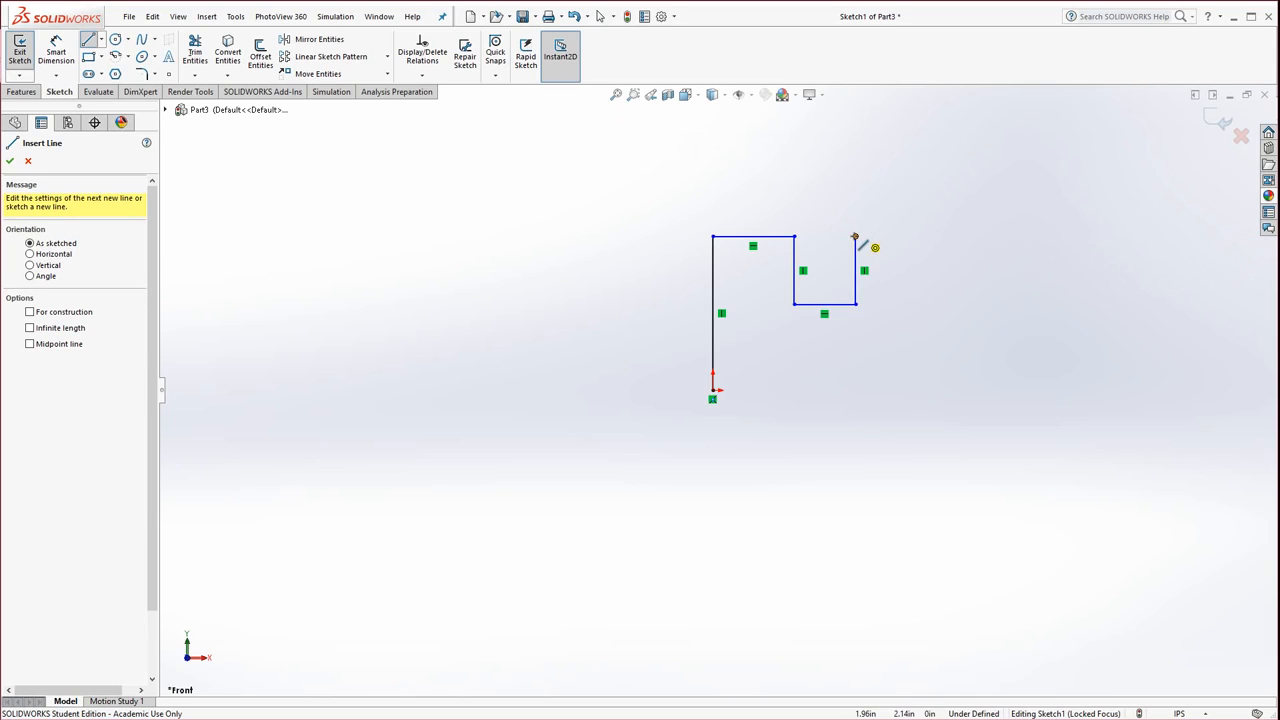
# Step: Continue the profile about 0.86 in right, 1.34 in down, 1.21 in right and 0.79 in down, closing it at the origin
pyautogui.click(855, 237)
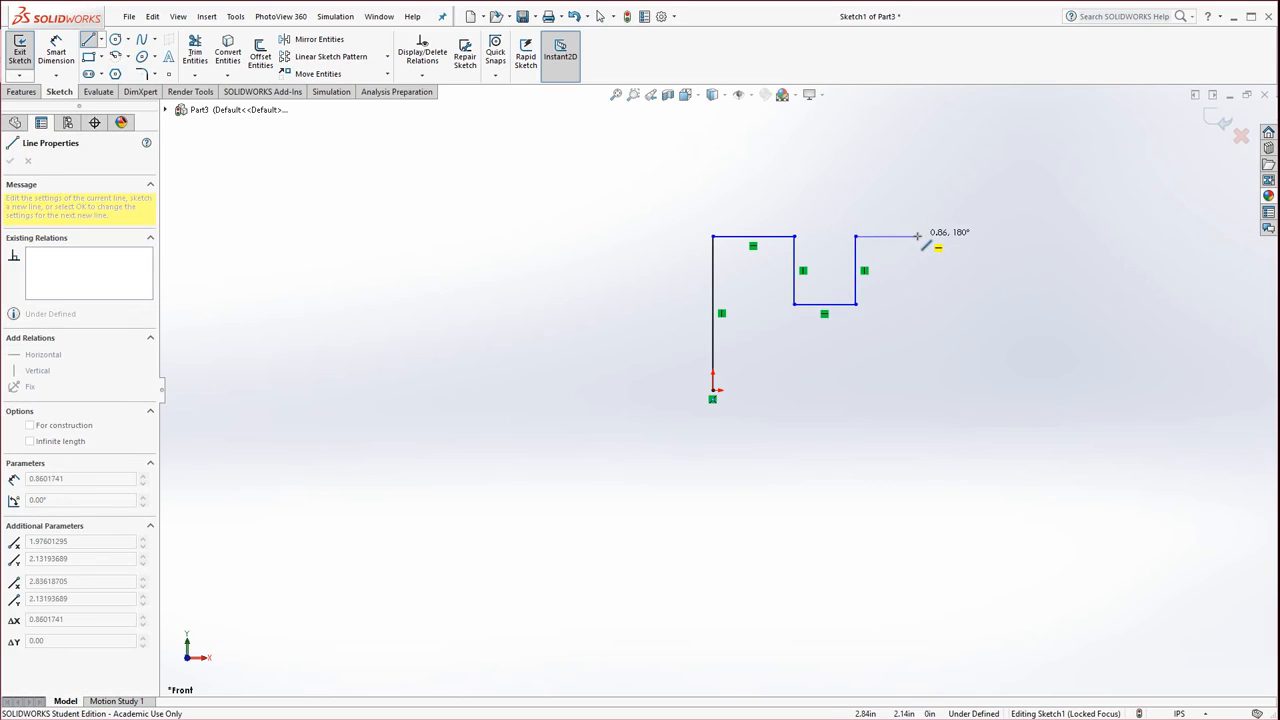
pyautogui.click(917, 237)
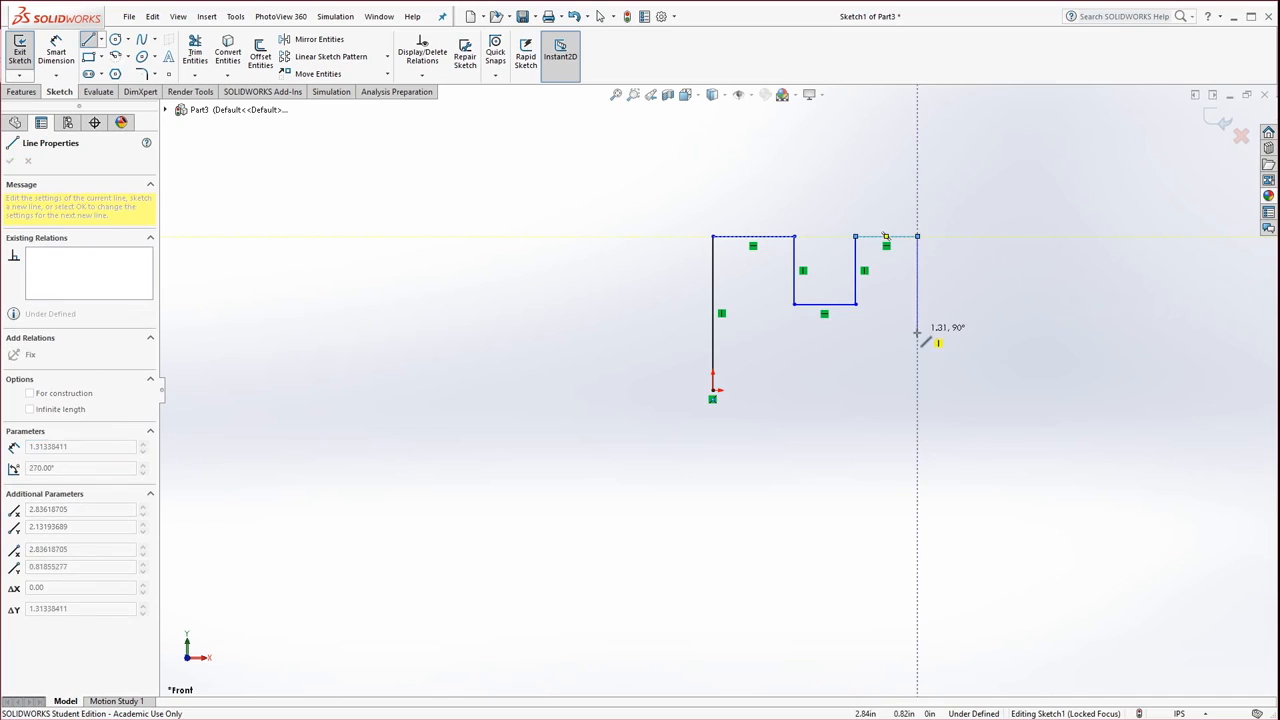
pyautogui.click(1005, 333)
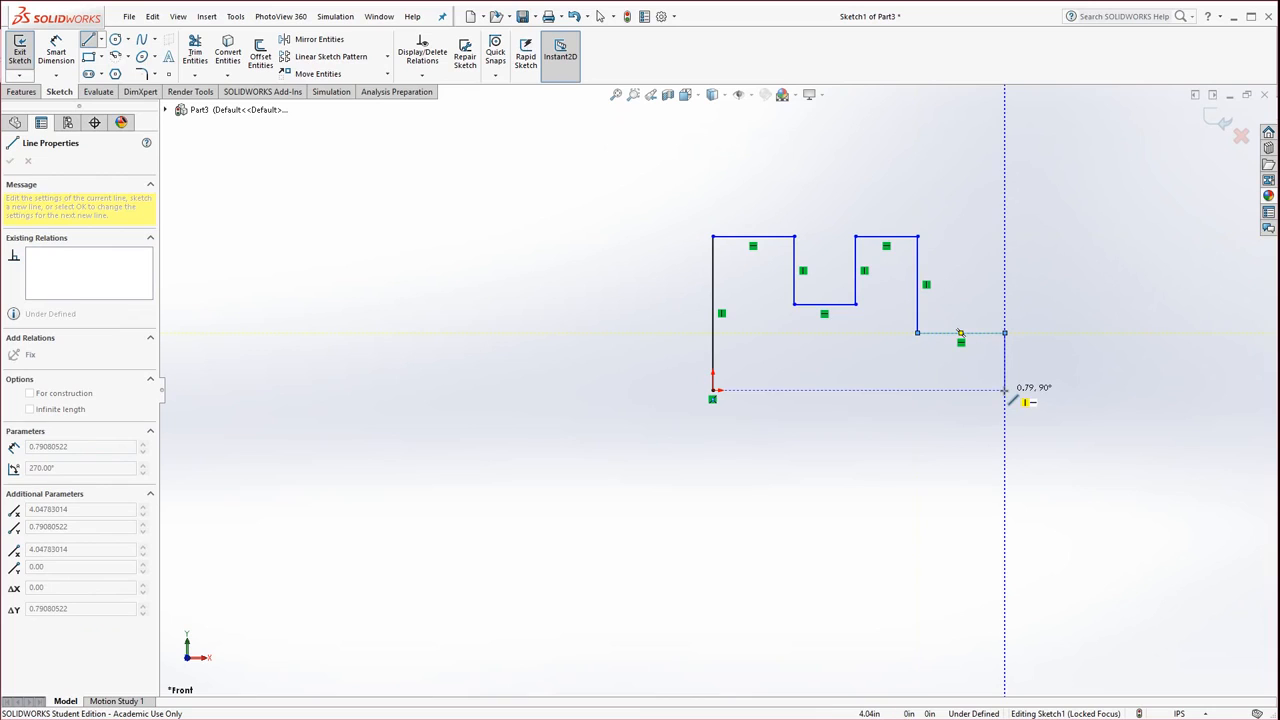
pyautogui.click(1005, 390)
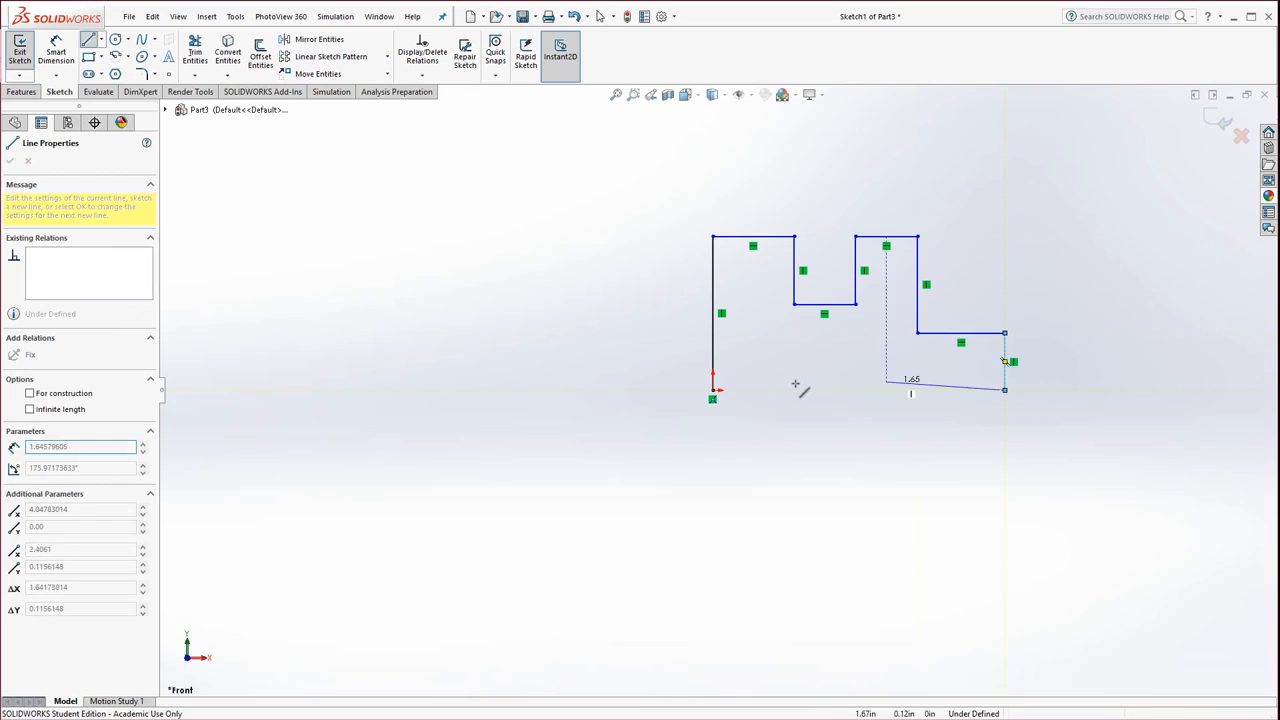
pyautogui.click(712, 389)
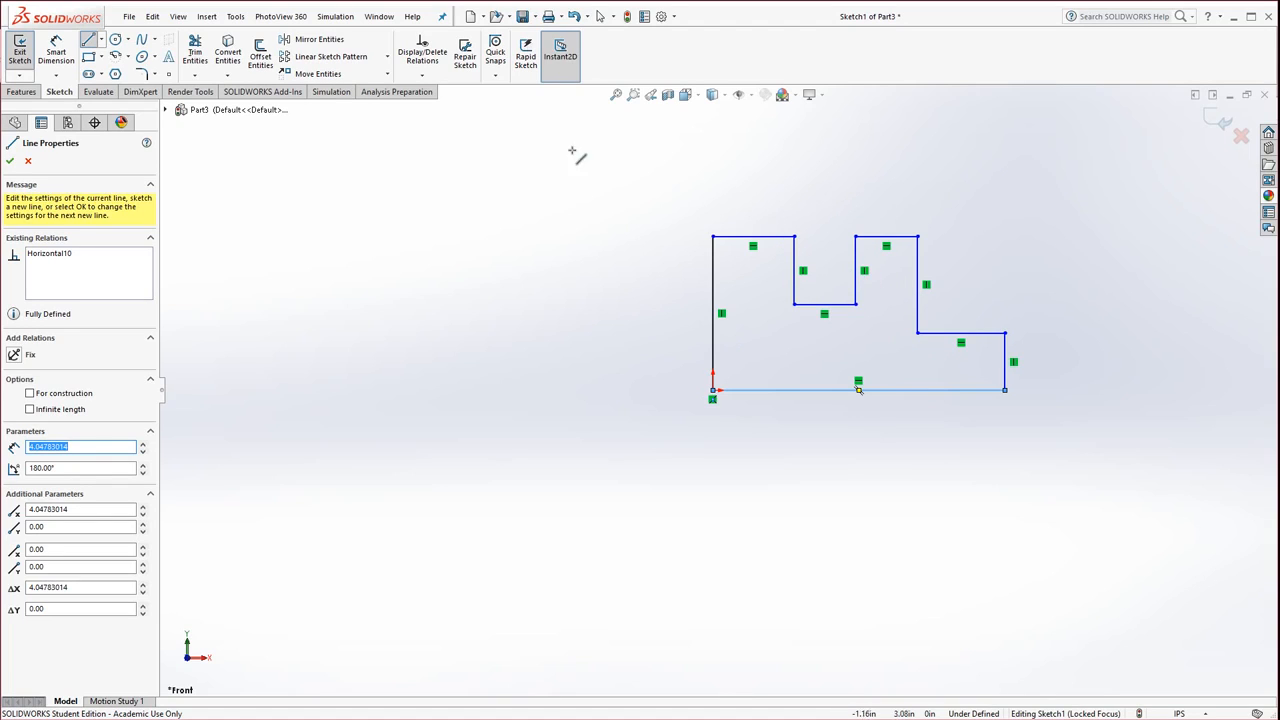
# Step: End the Line command and turn off the display of sketch relations for the profile
pyautogui.click(181, 19)
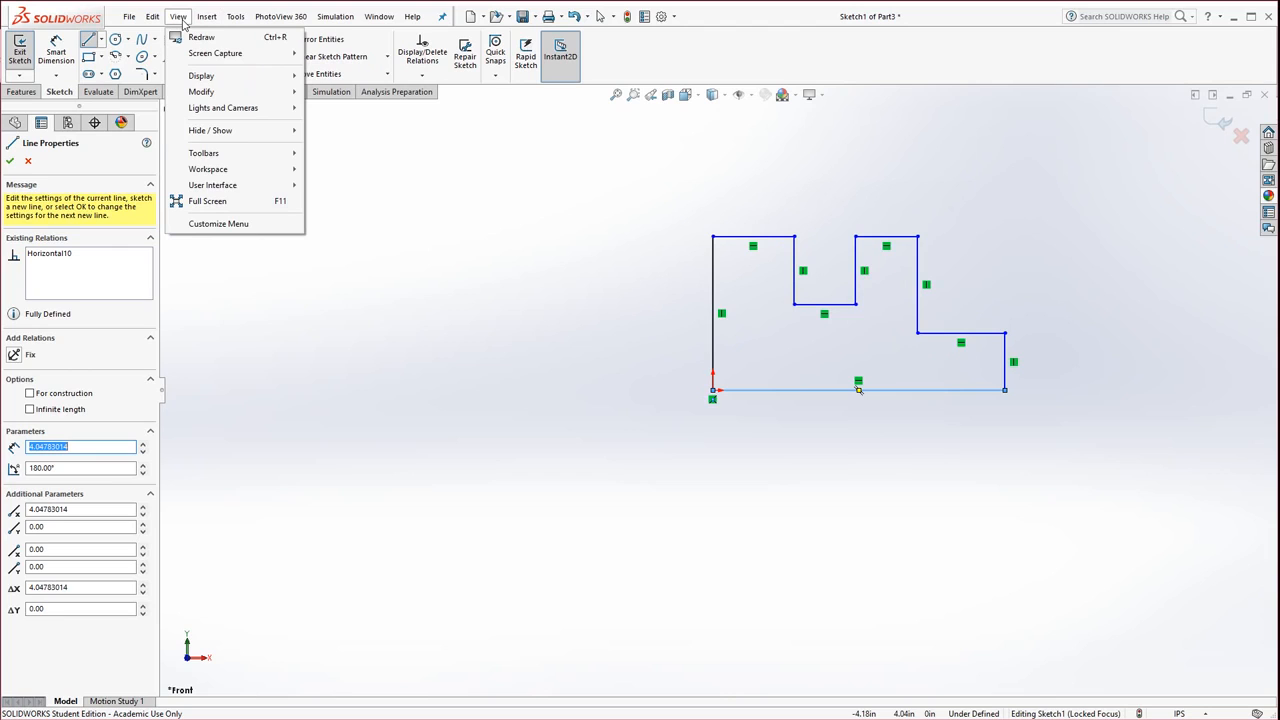
pyautogui.moveTo(210, 76)
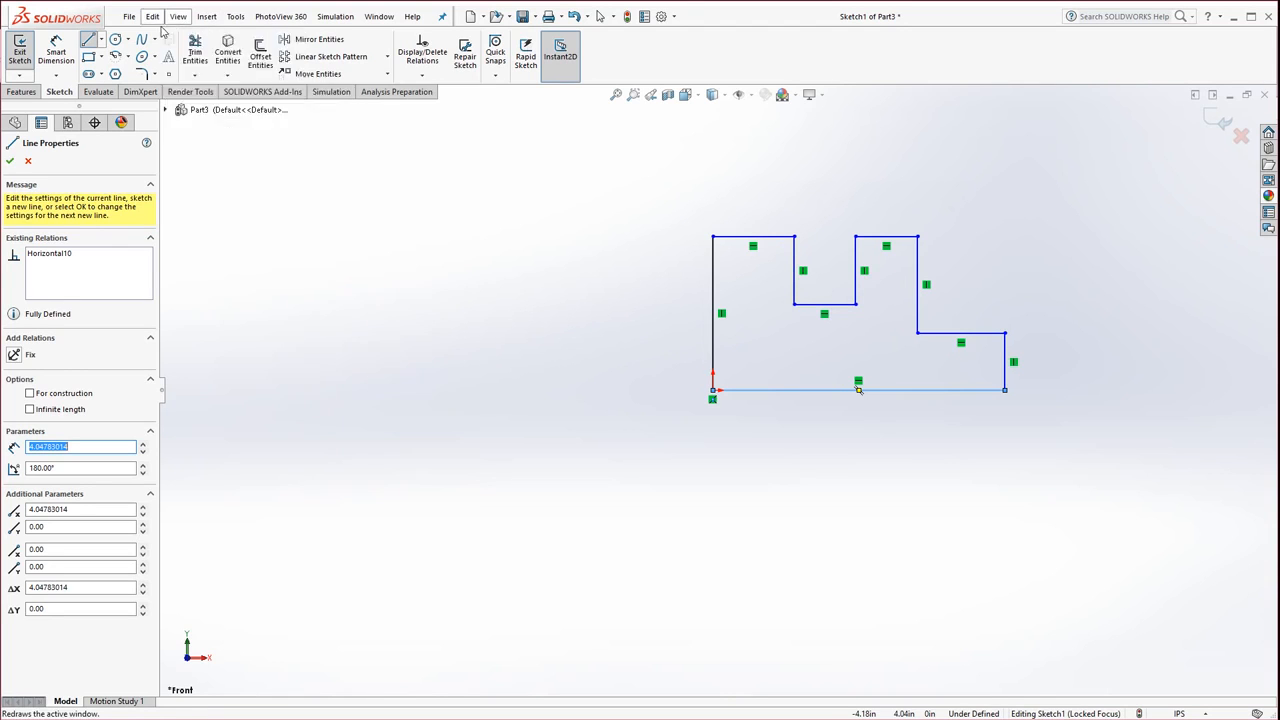
pyautogui.click(152, 17)
pyautogui.moveTo(184, 20)
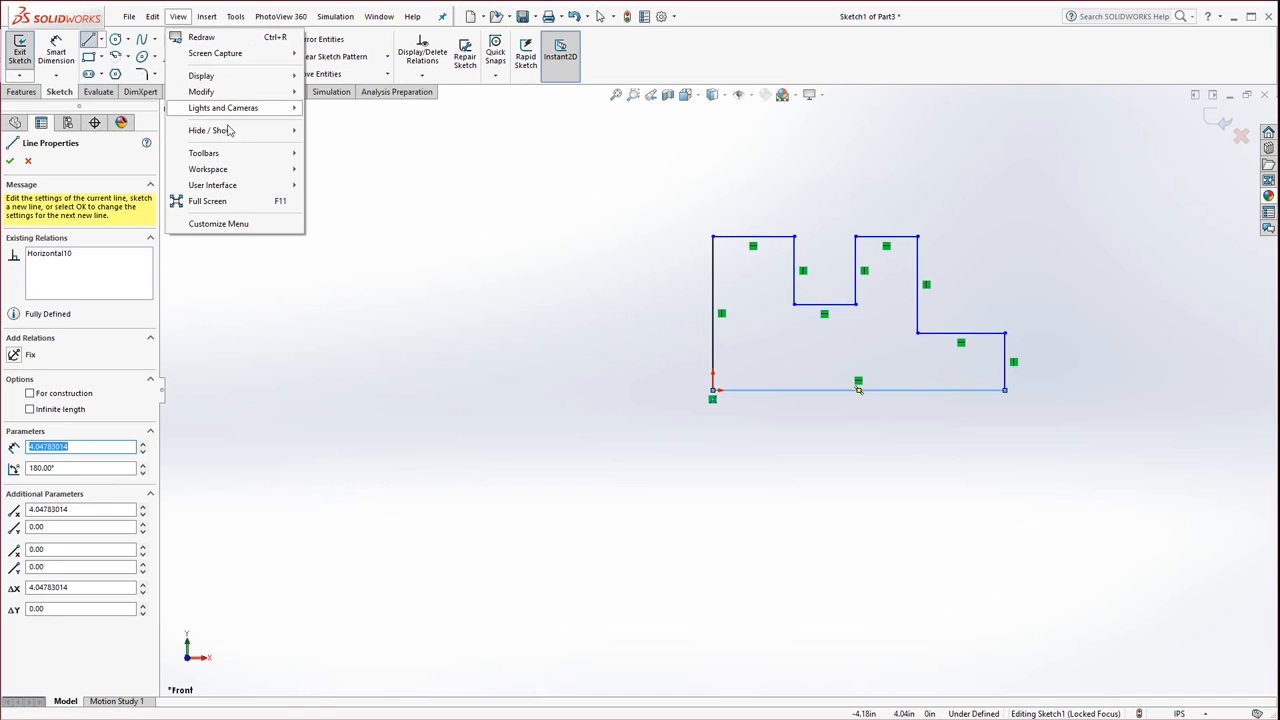
pyautogui.moveTo(230, 158)
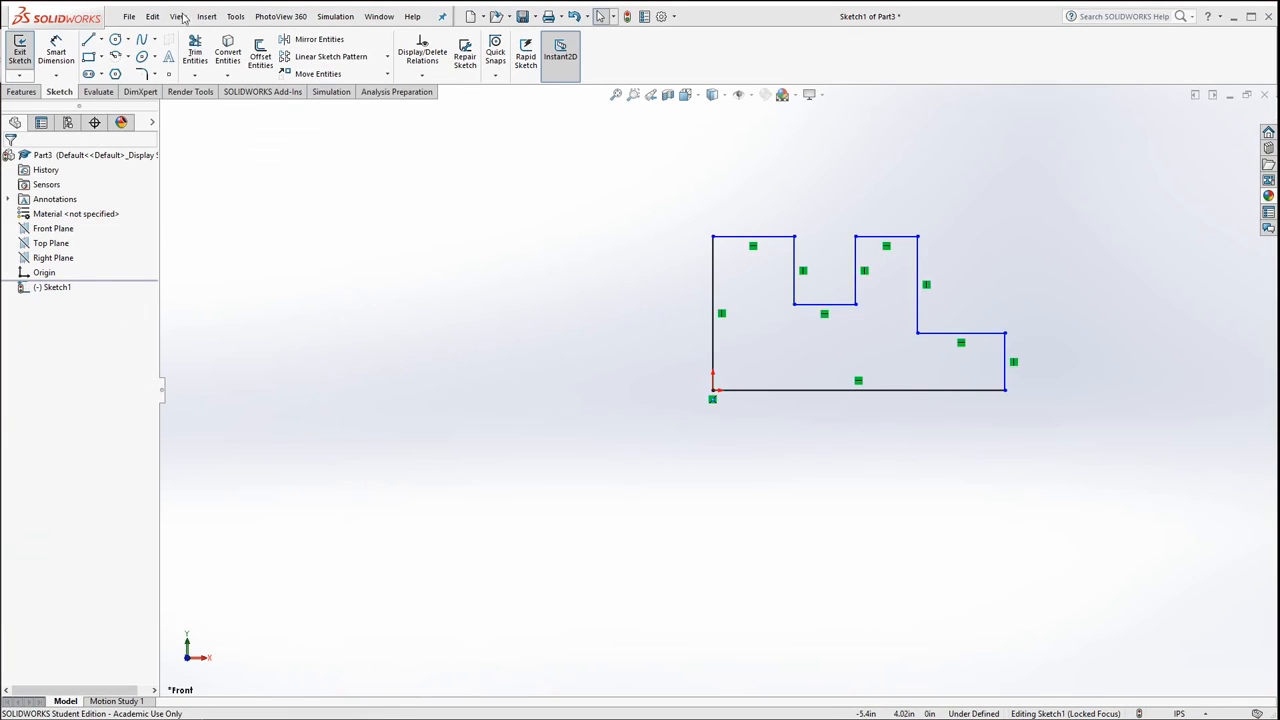
pyautogui.click(179, 19)
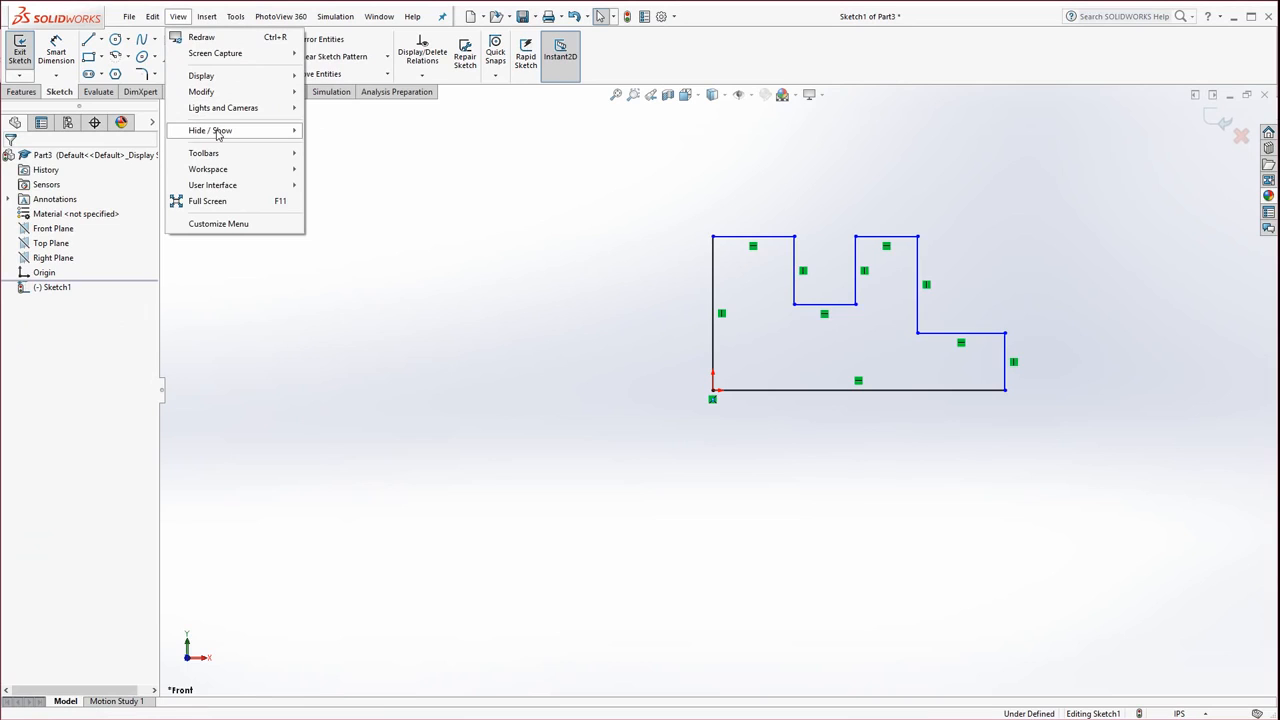
pyautogui.moveTo(228, 136)
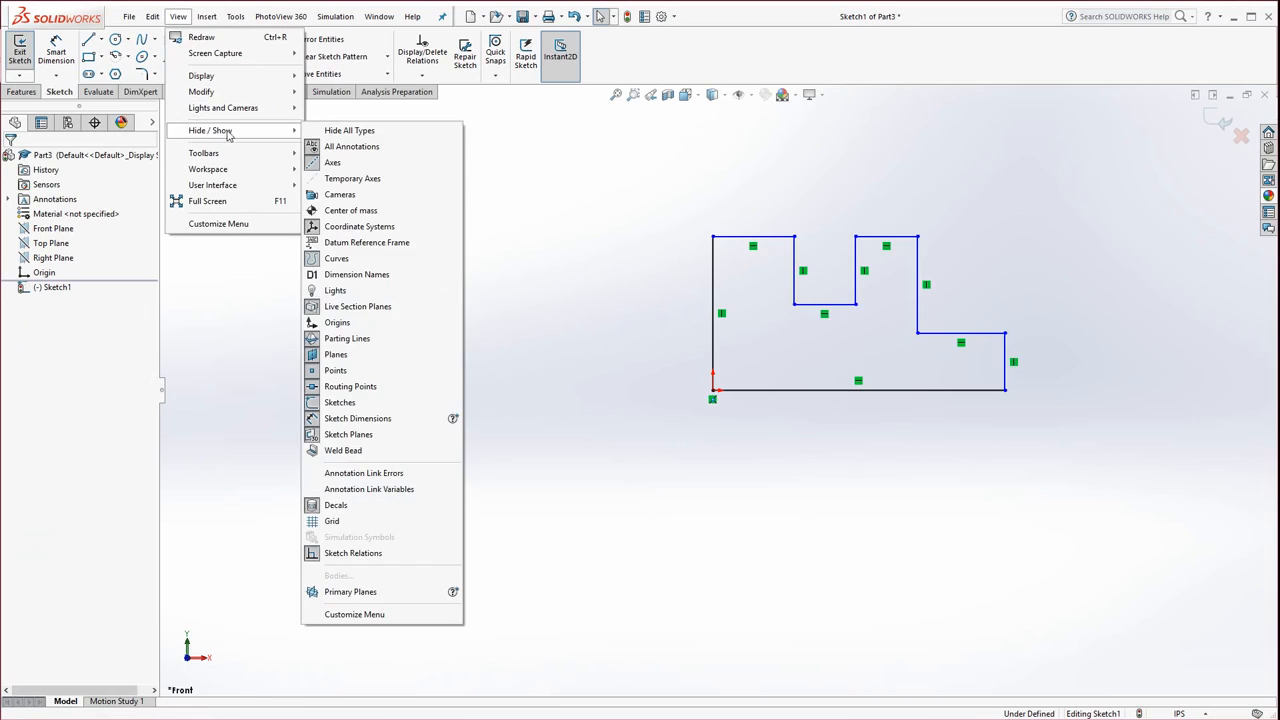
pyautogui.click(314, 556)
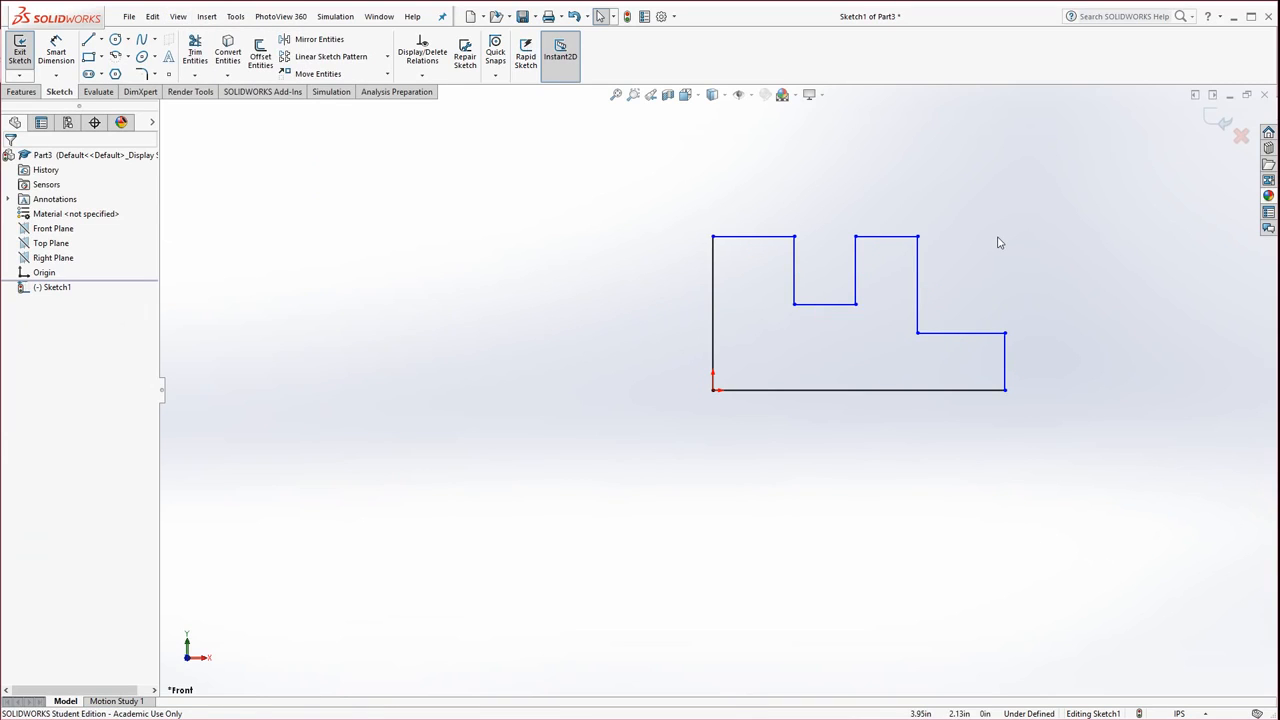
# Step: Dimension the profile's full-height vertical edge at the origin as 2 in
pyautogui.press('f')
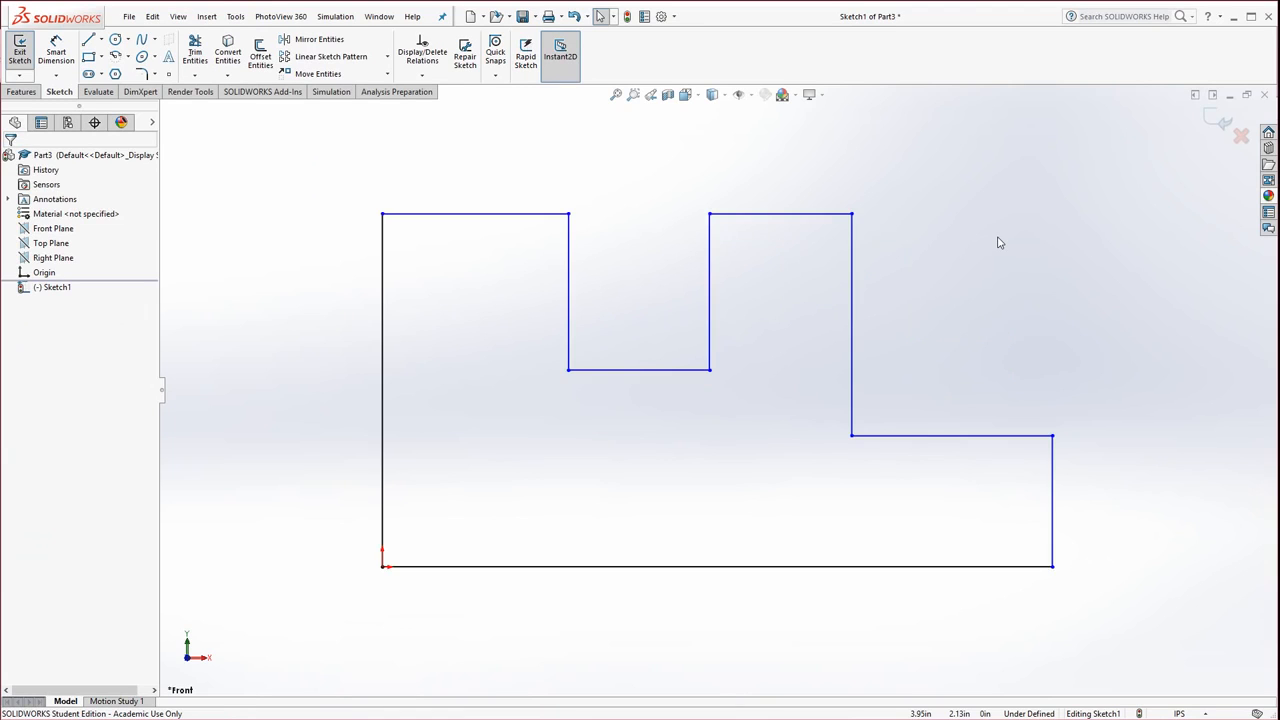
pyautogui.click(56, 50)
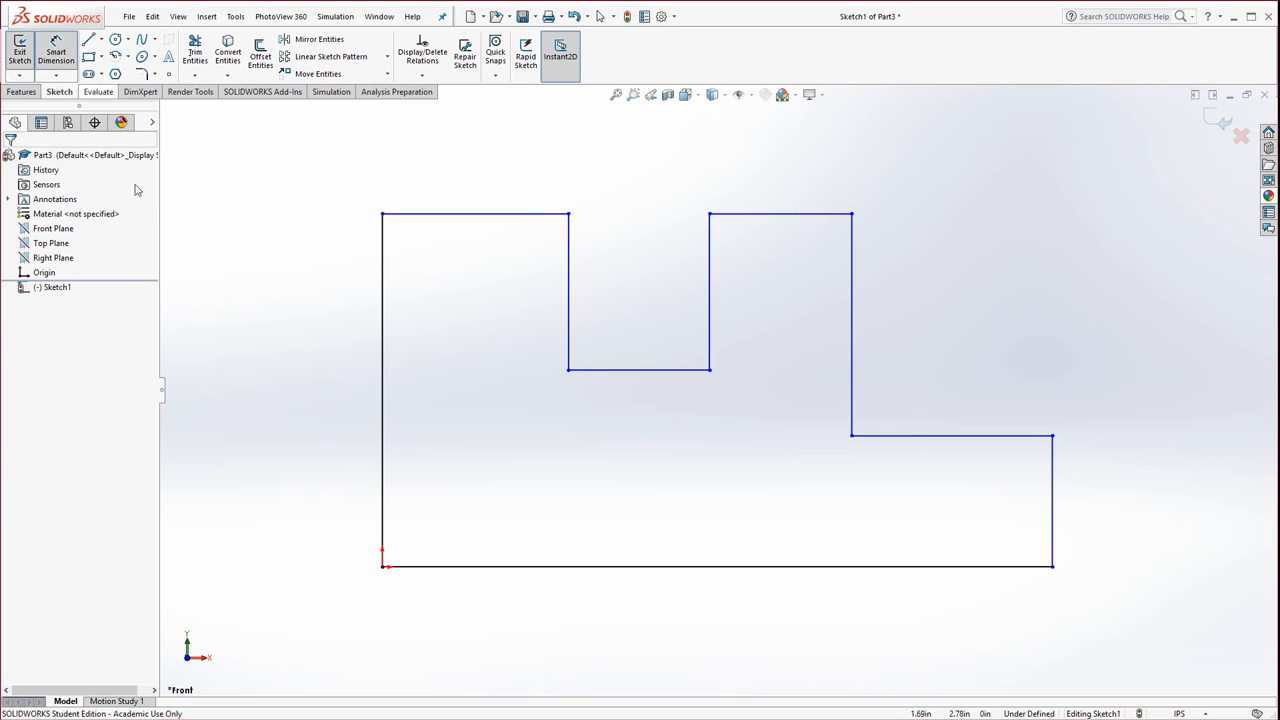
pyautogui.click(383, 368)
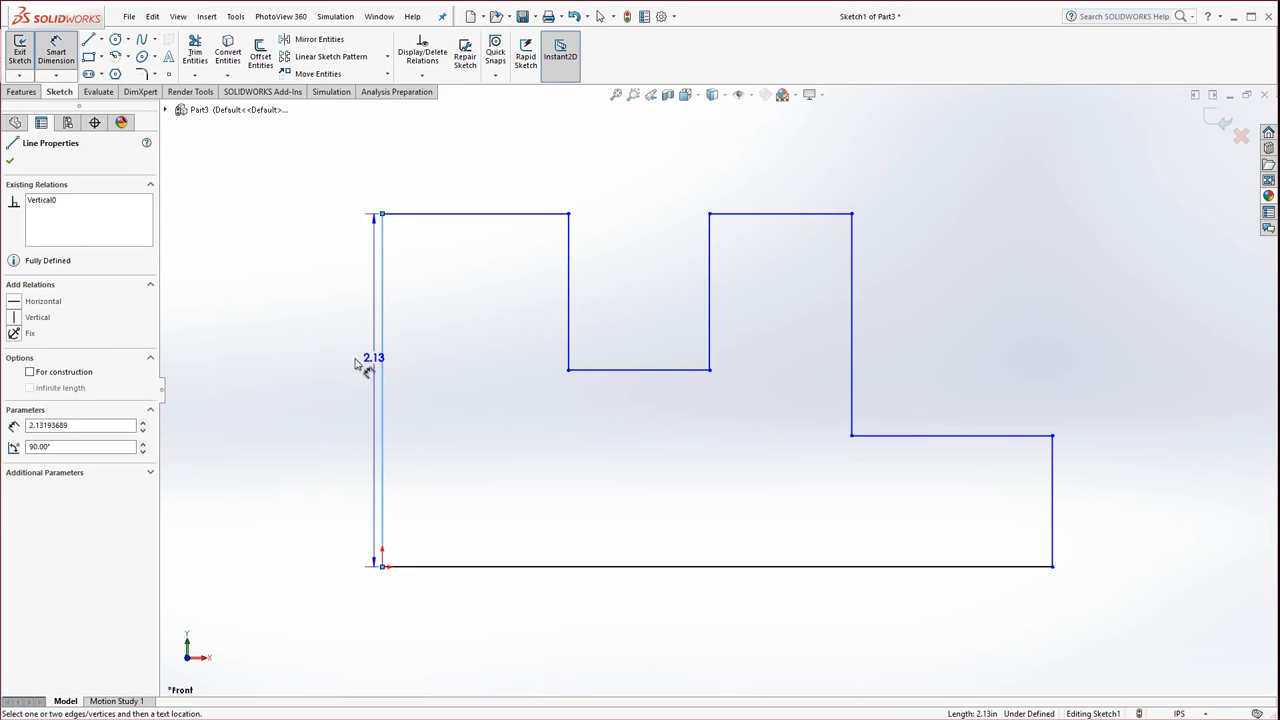
pyautogui.click(338, 377)
pyautogui.write('2')
pyautogui.press('Return')
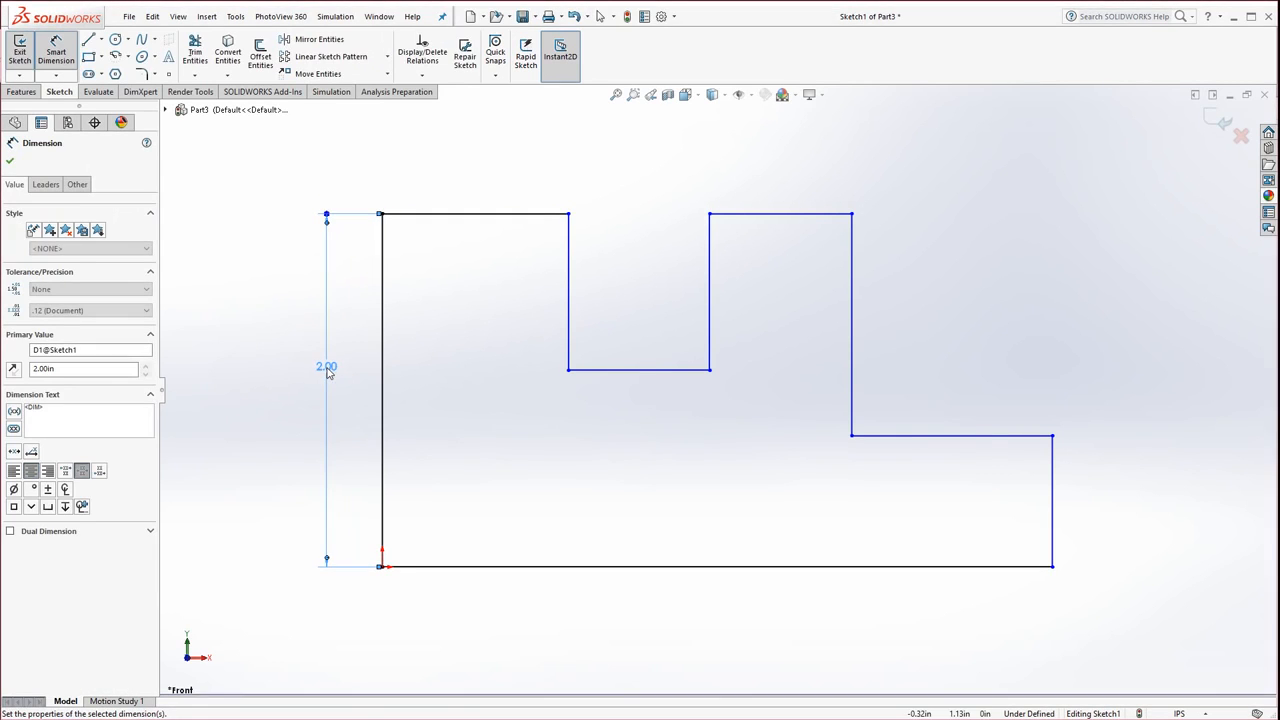
# Step: Dimension the profile's bottom edge as 3.5 in and the top edge of its left block as 1 in
pyautogui.click(678, 567)
pyautogui.click(681, 603)
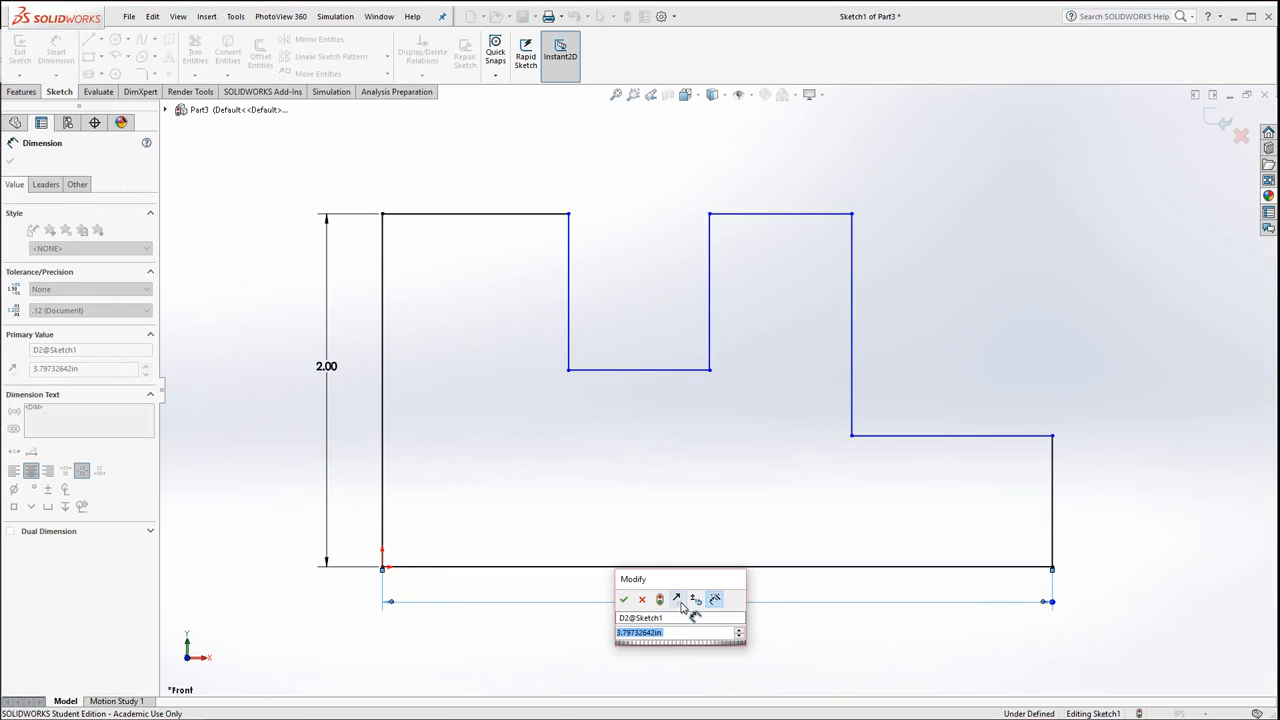
pyautogui.write('3.5')
pyautogui.press('Return')
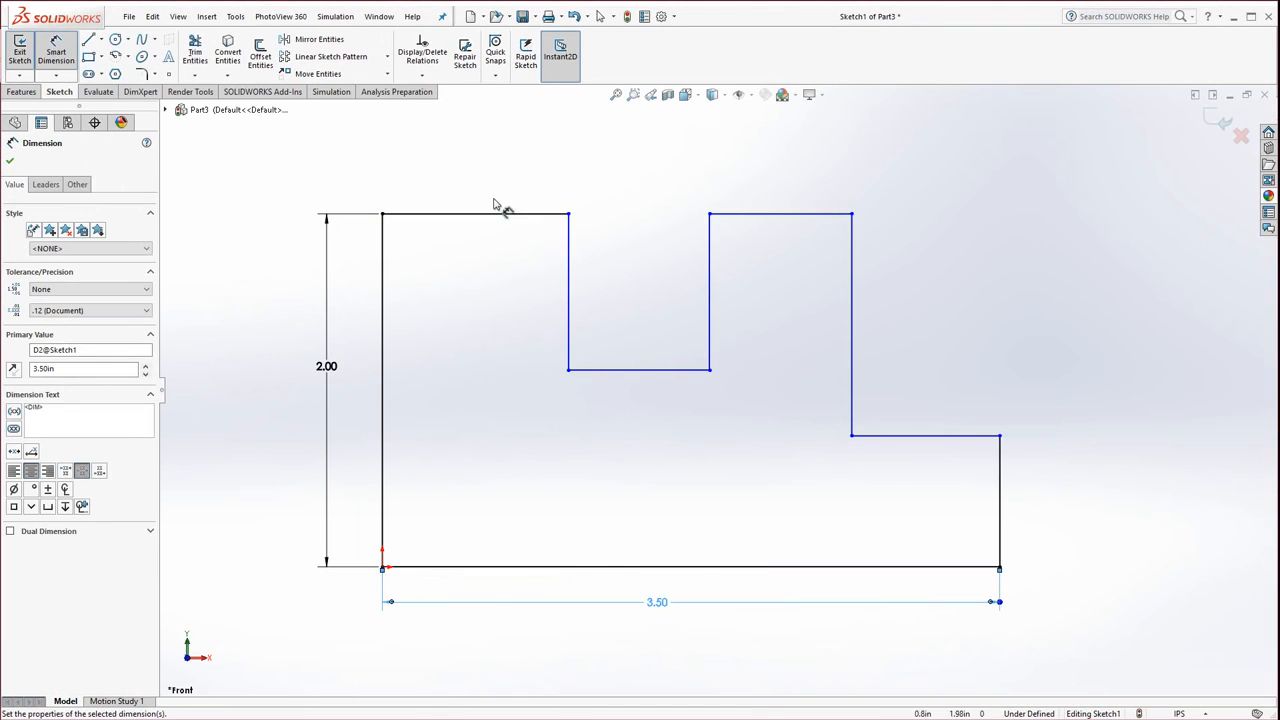
pyautogui.click(506, 214)
pyautogui.click(492, 170)
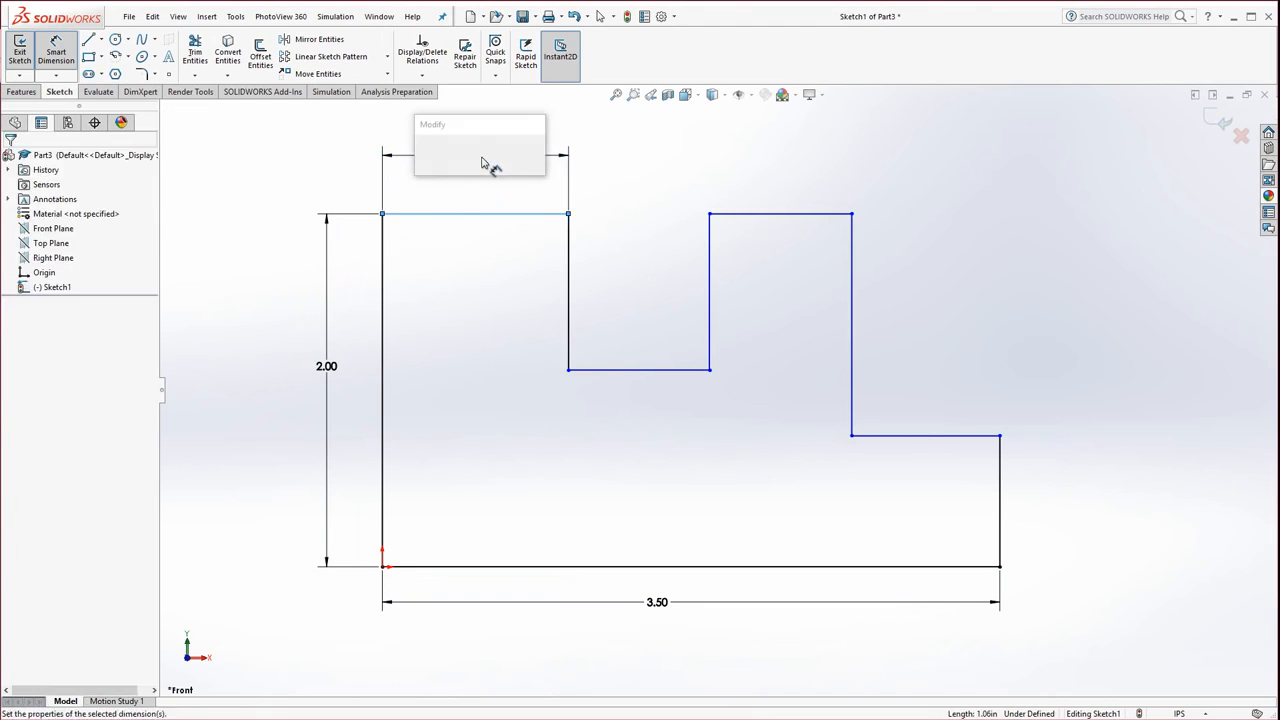
pyautogui.write('1')
pyautogui.press('Return')
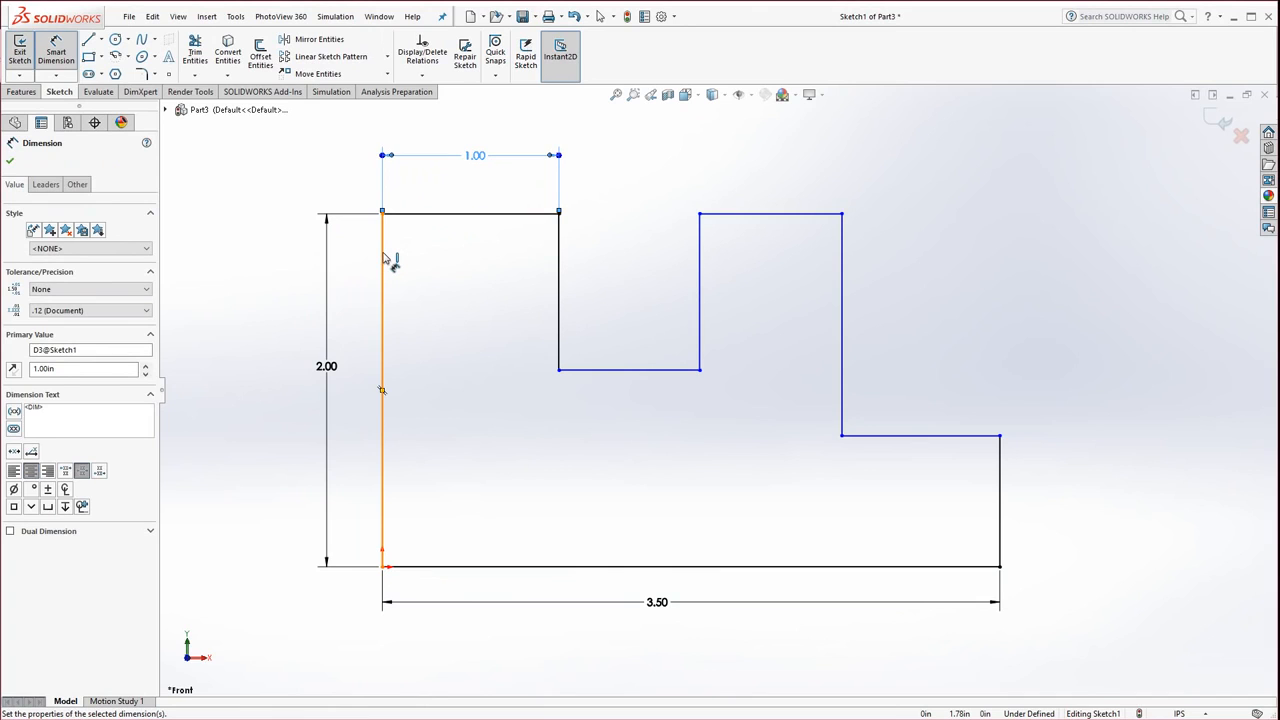
# Step: Dimension the distance from the profile's left edge to the notch's right wall as 1.75 in
pyautogui.click(383, 260)
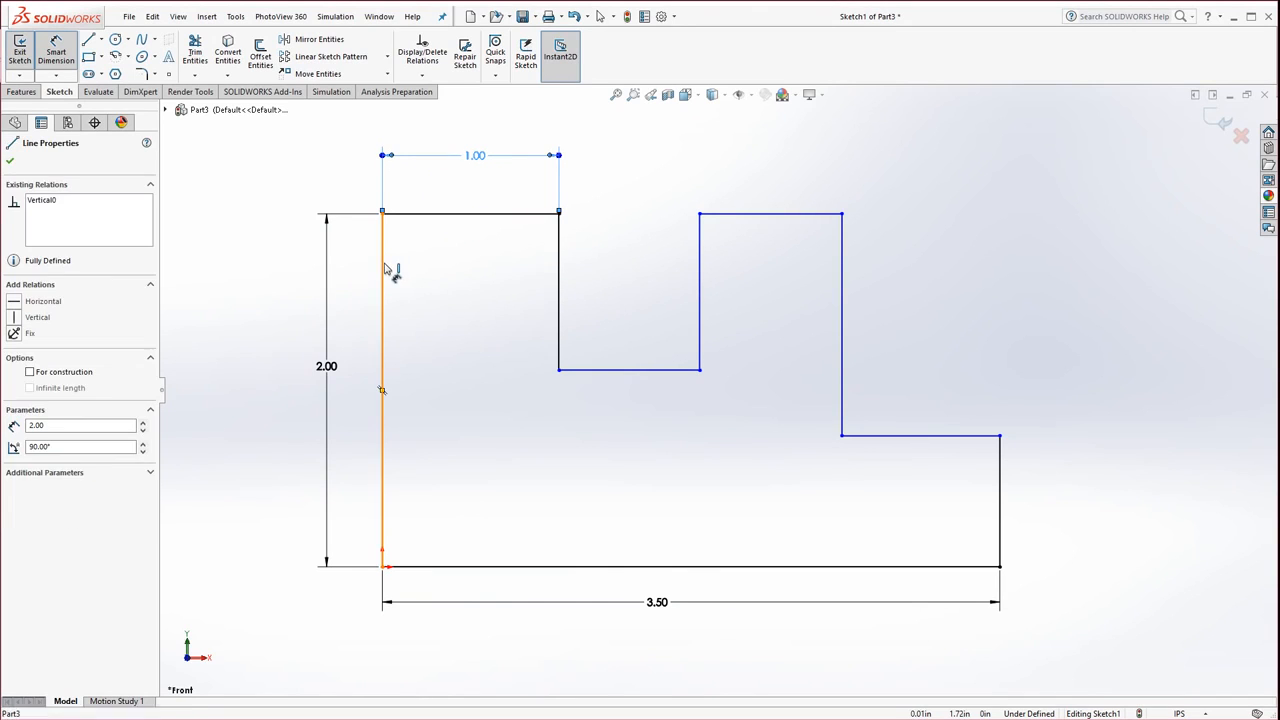
pyautogui.click(702, 280)
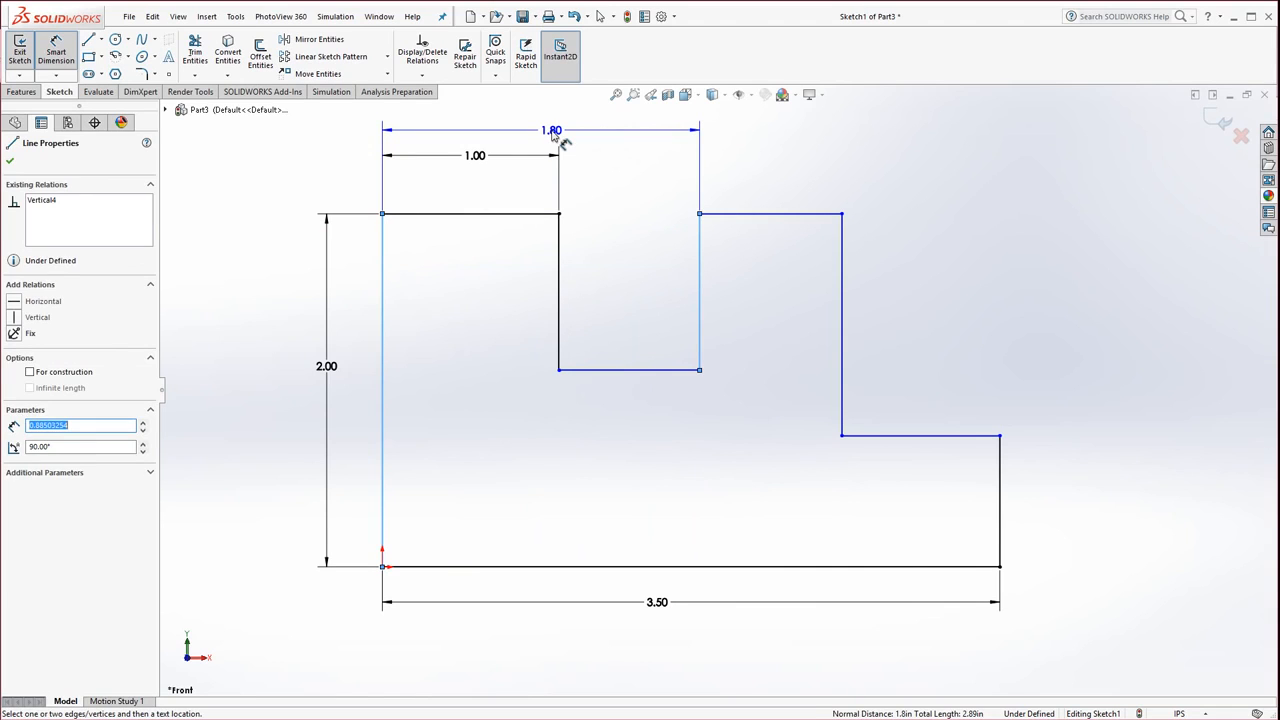
pyautogui.click(553, 134)
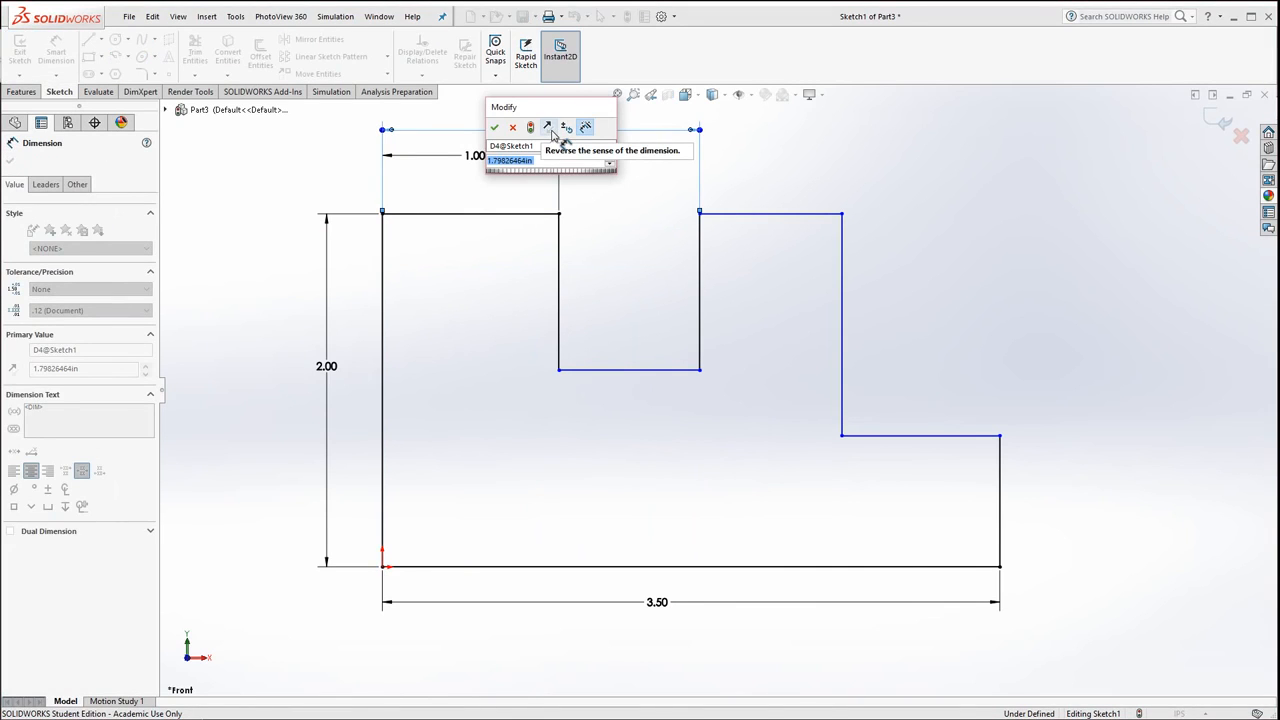
pyautogui.write('1.75')
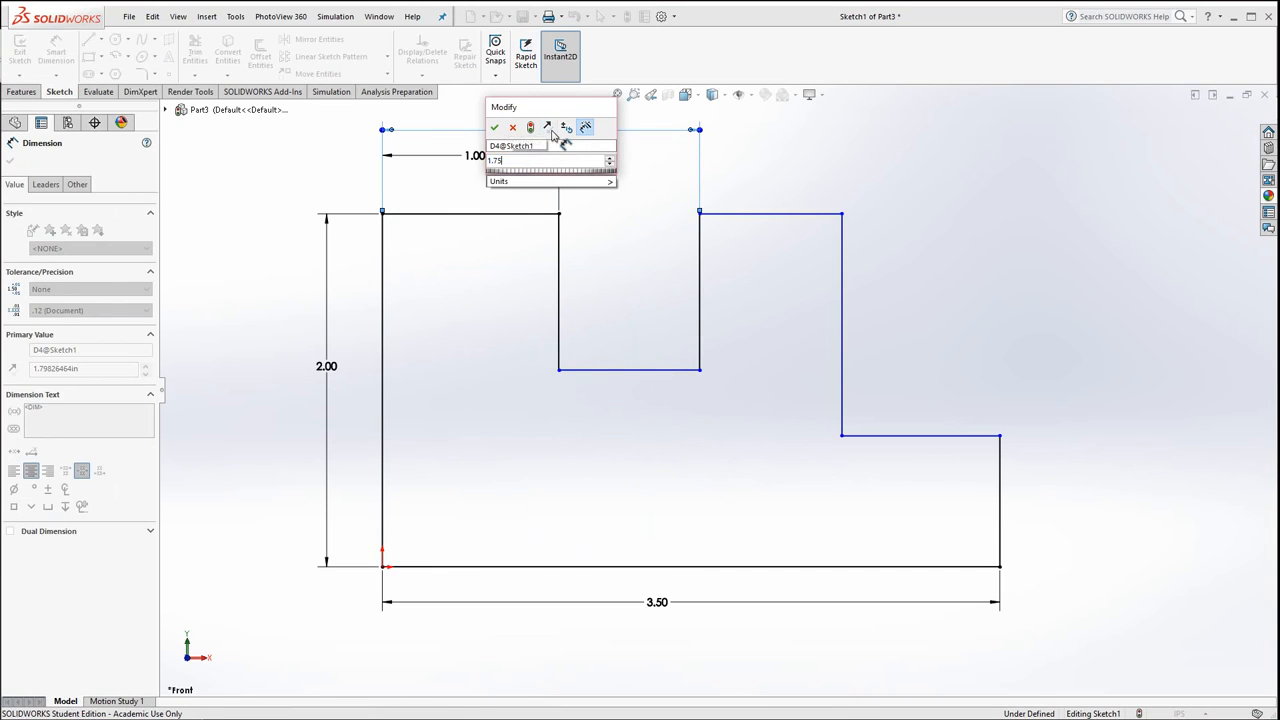
pyautogui.press('Return')
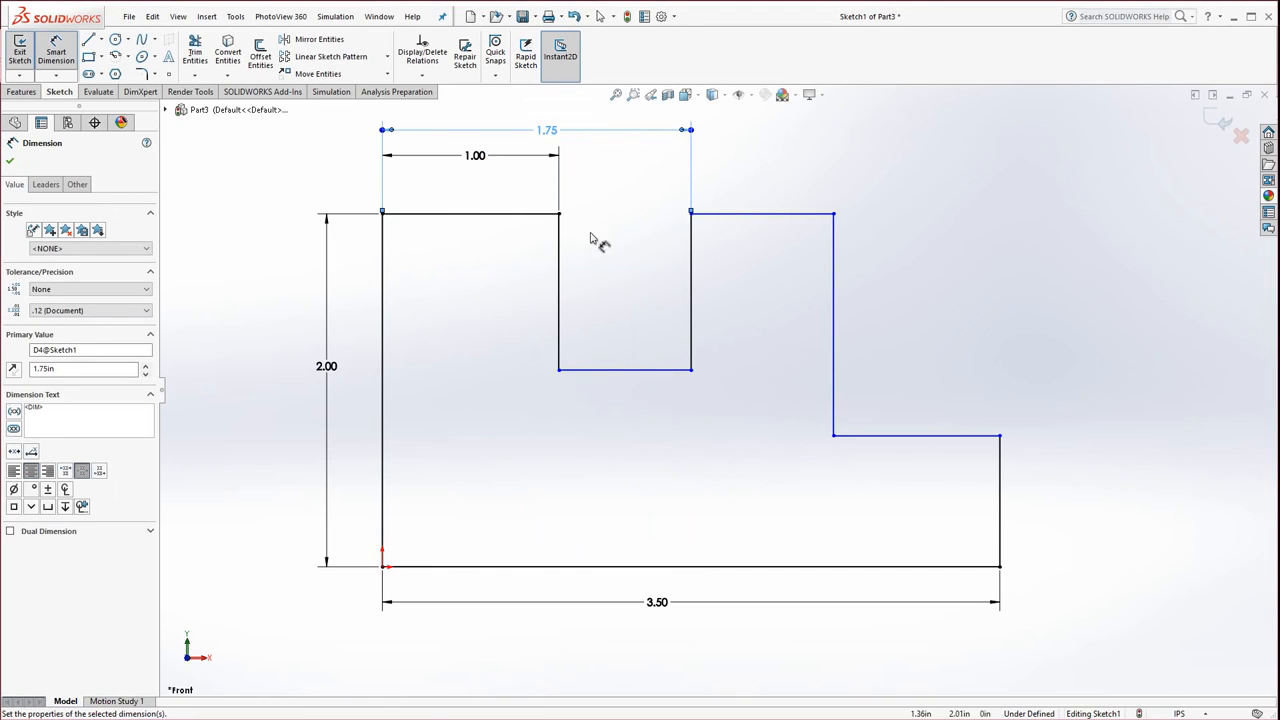
# Step: Dimension the left edge to the second block's right edge as 2.5 in and move the 1.75 in dimension slightly upward for even spacing
pyautogui.press('f')
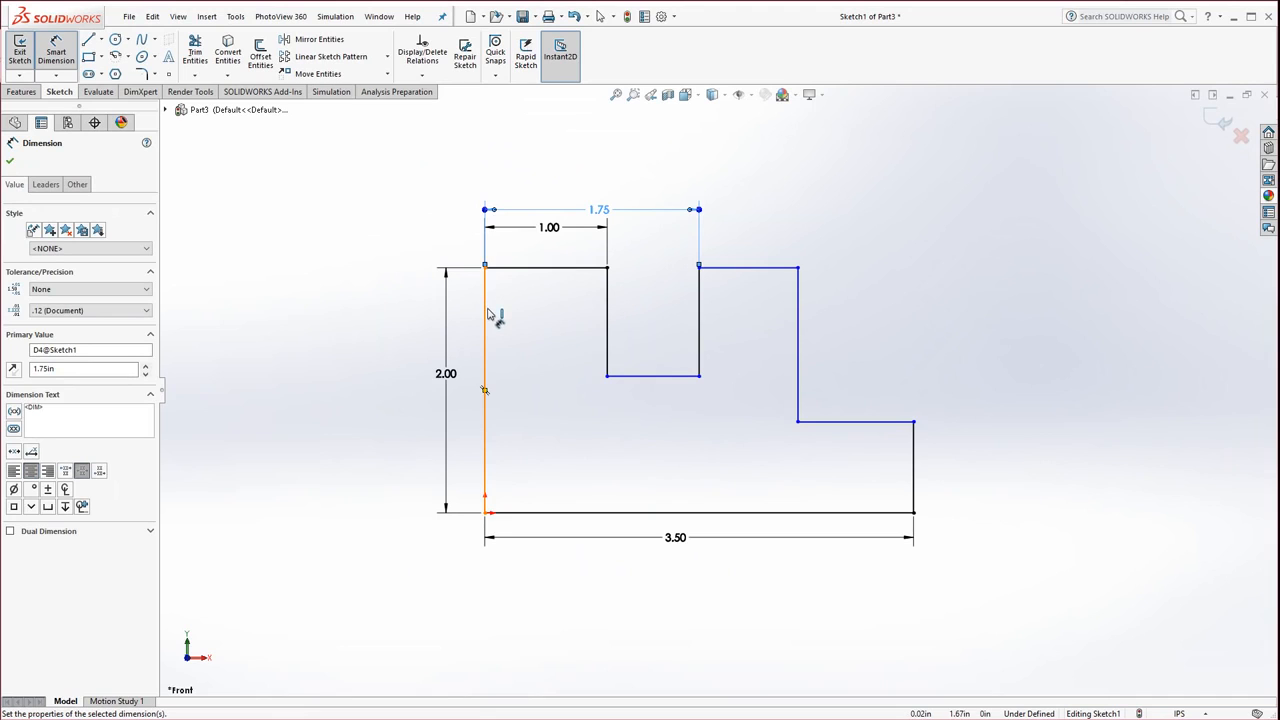
pyautogui.click(487, 318)
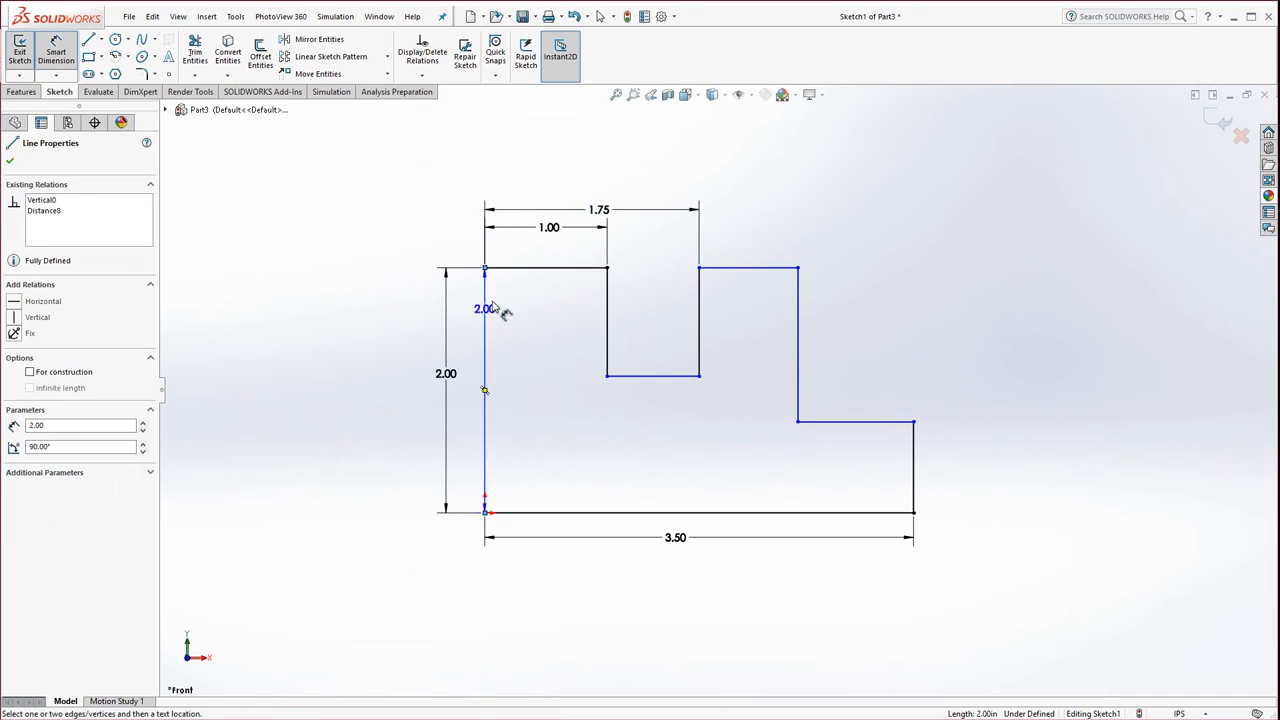
pyautogui.click(797, 343)
pyautogui.click(655, 186)
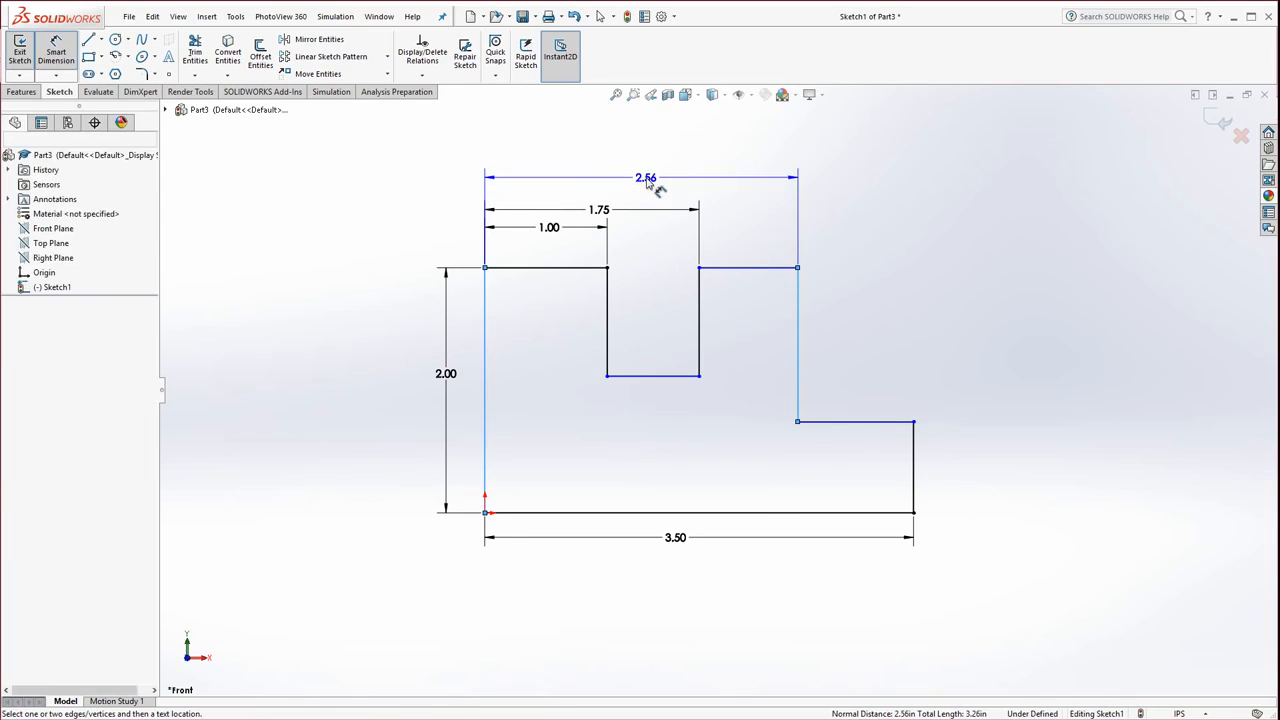
pyautogui.write('2.5')
pyautogui.press('Return')
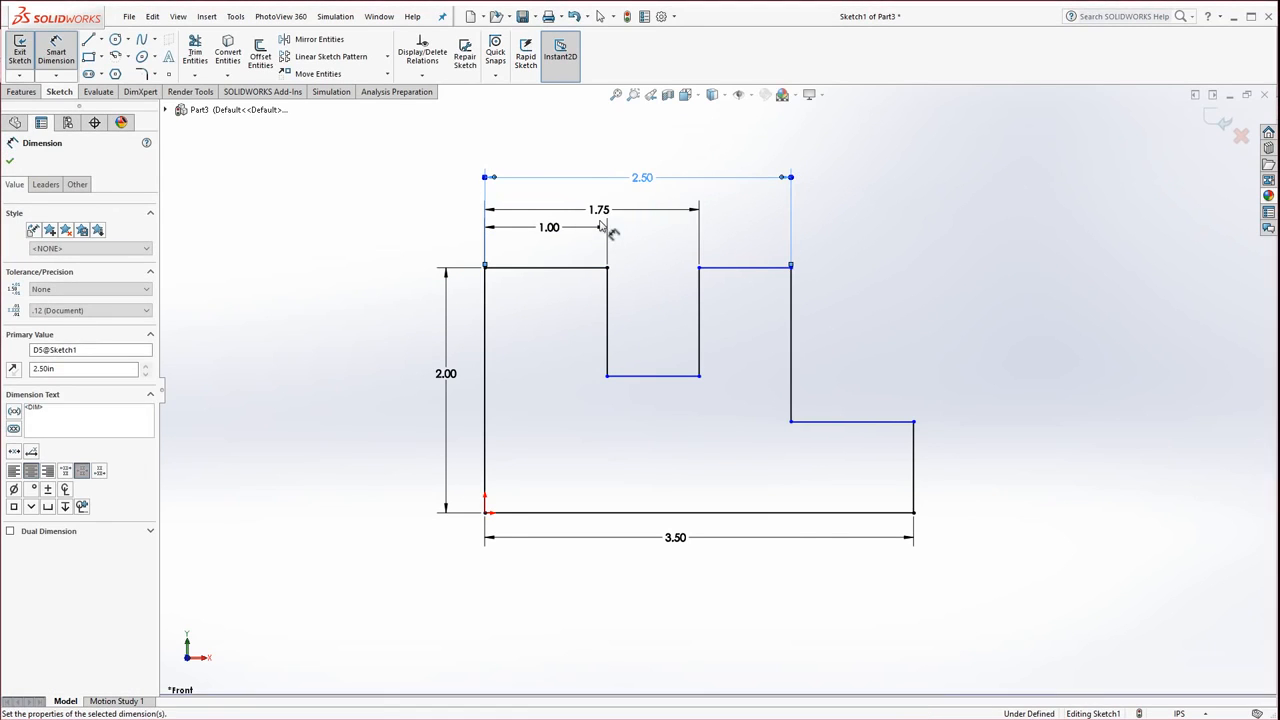
pyautogui.moveTo(603, 213); pyautogui.dragTo(607, 203)
pyautogui.click(645, 262)
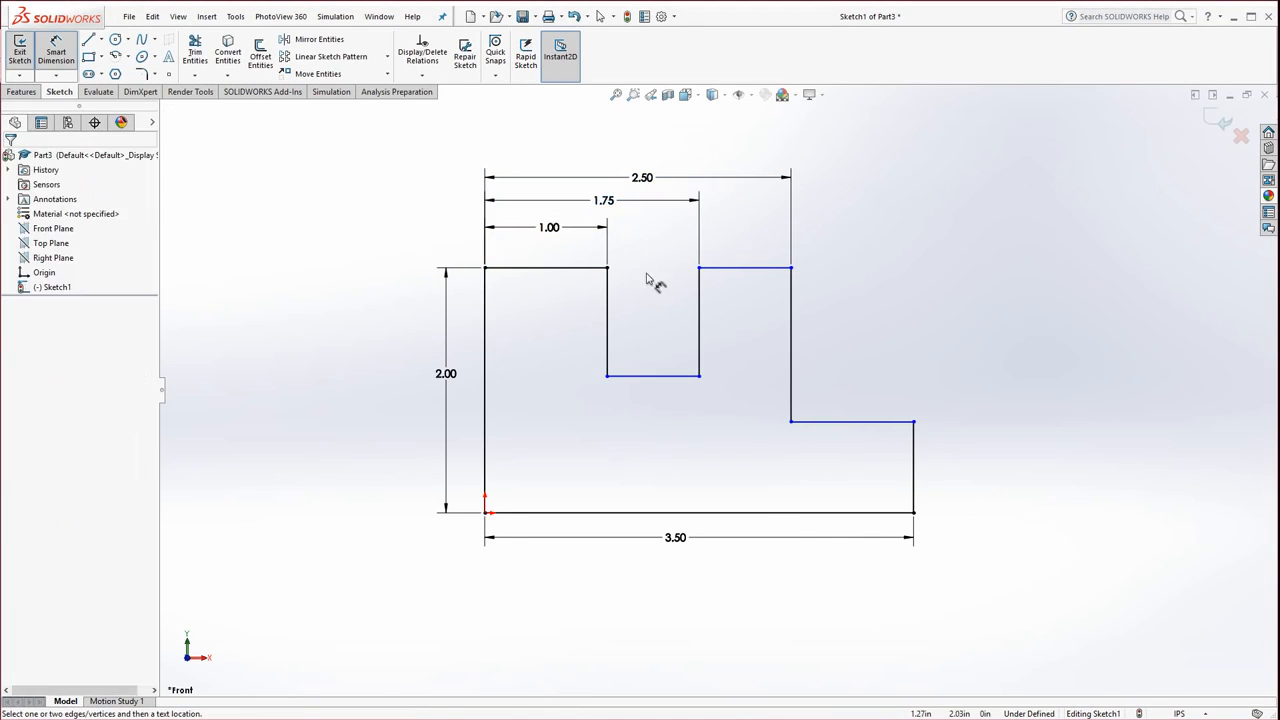
# Step: Dimension the height of the notch floor above the profile's bottom edge as 1 in, placing it to the profile's right
pyautogui.click(672, 377)
pyautogui.click(694, 513)
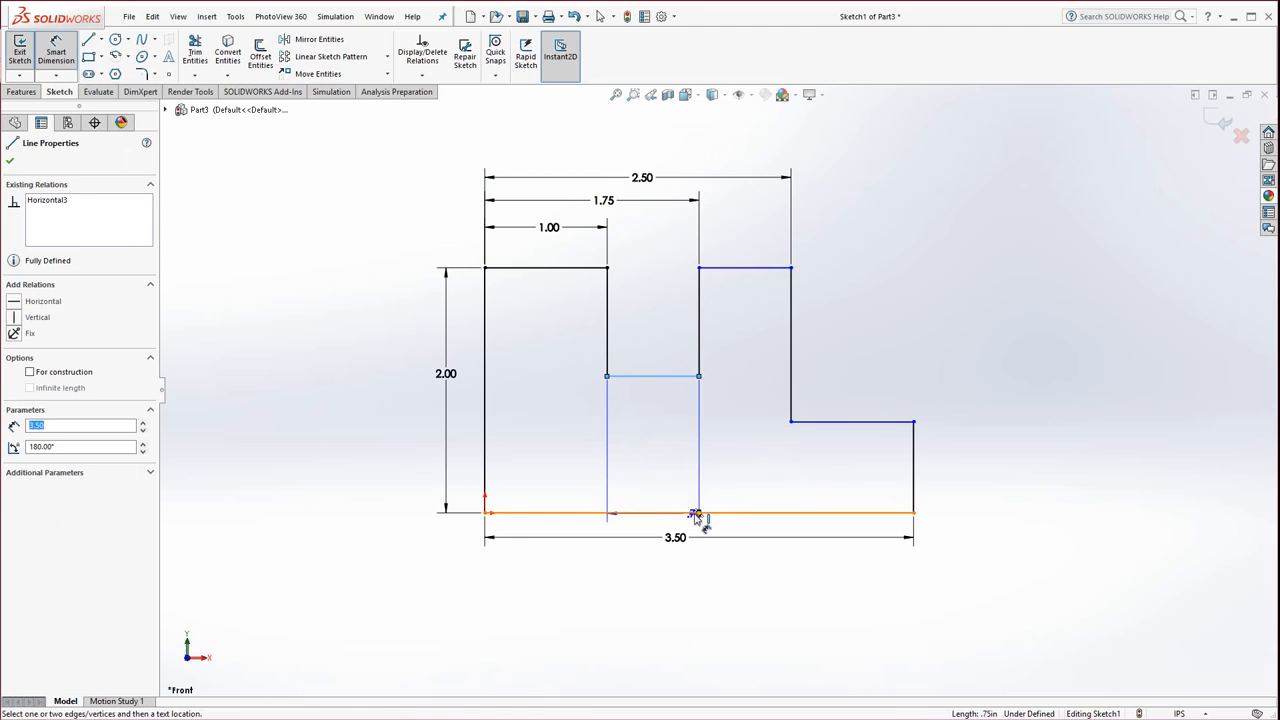
pyautogui.click(1010, 450)
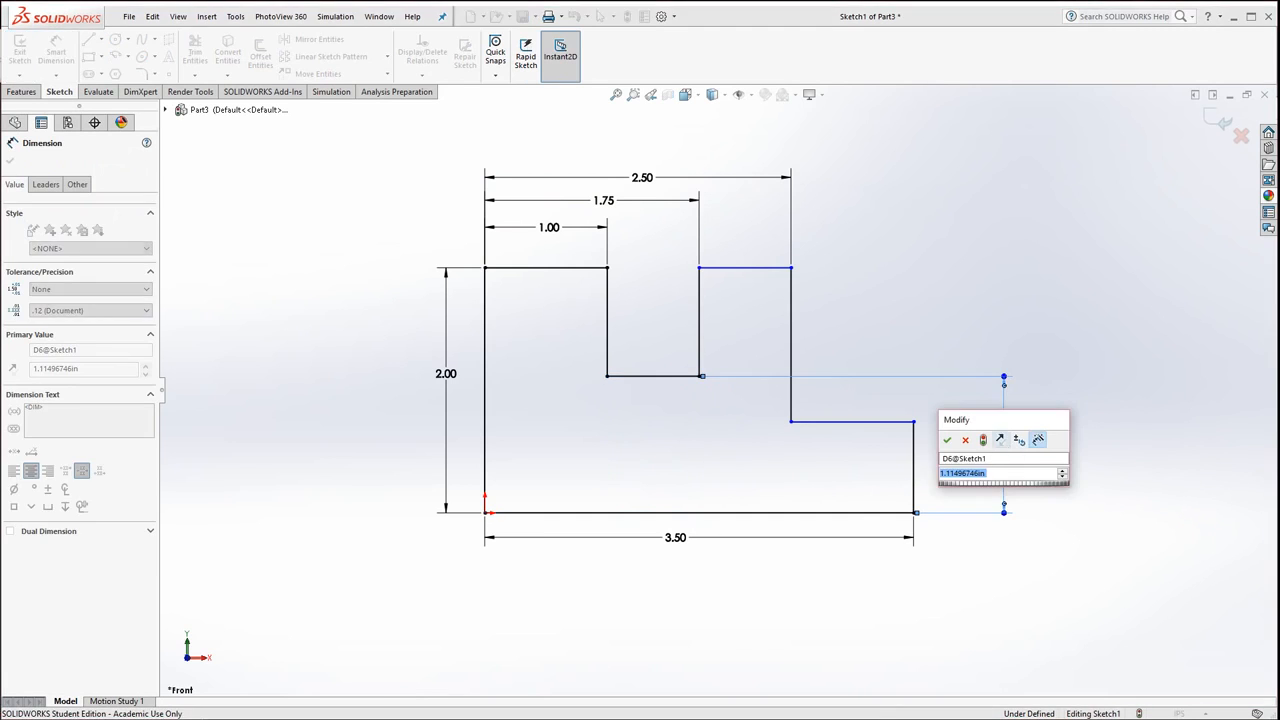
pyautogui.write('1')
pyautogui.press('Return')
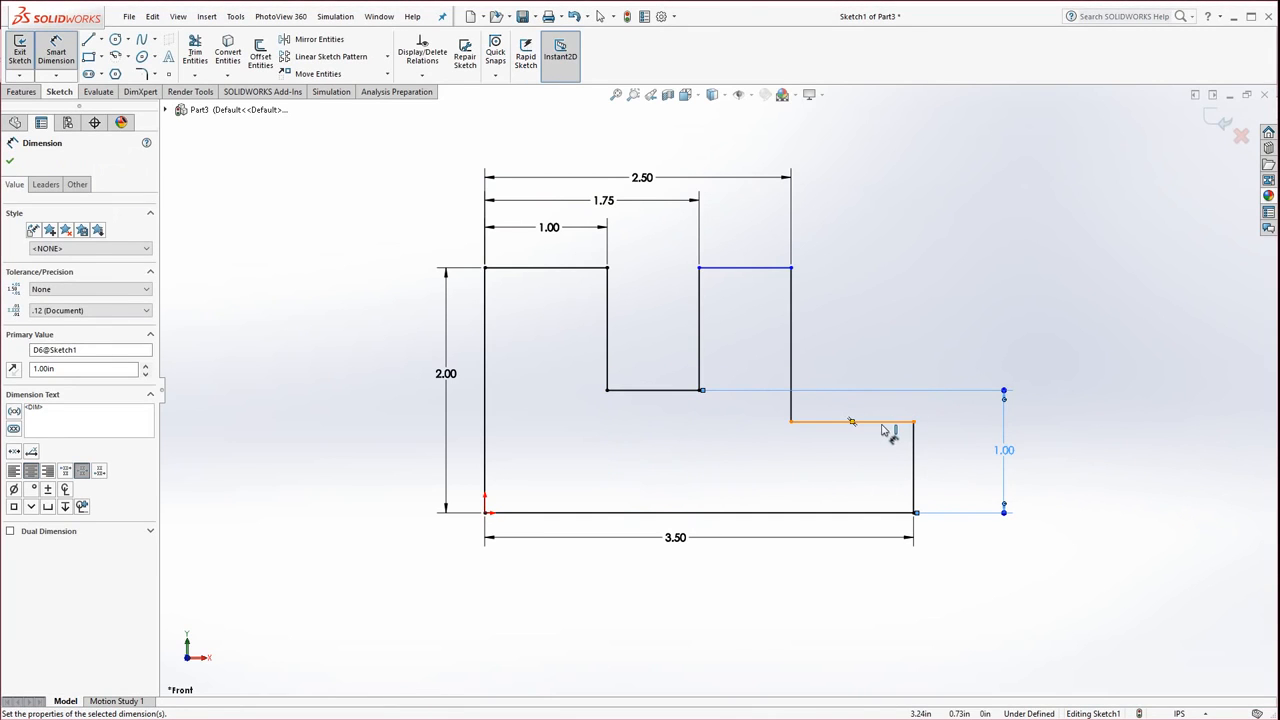
# Step: Dimension the height of the lower right step above the bottom edge as 0.85 in and end the Smart Dimension command
pyautogui.click(884, 425)
pyautogui.click(857, 513)
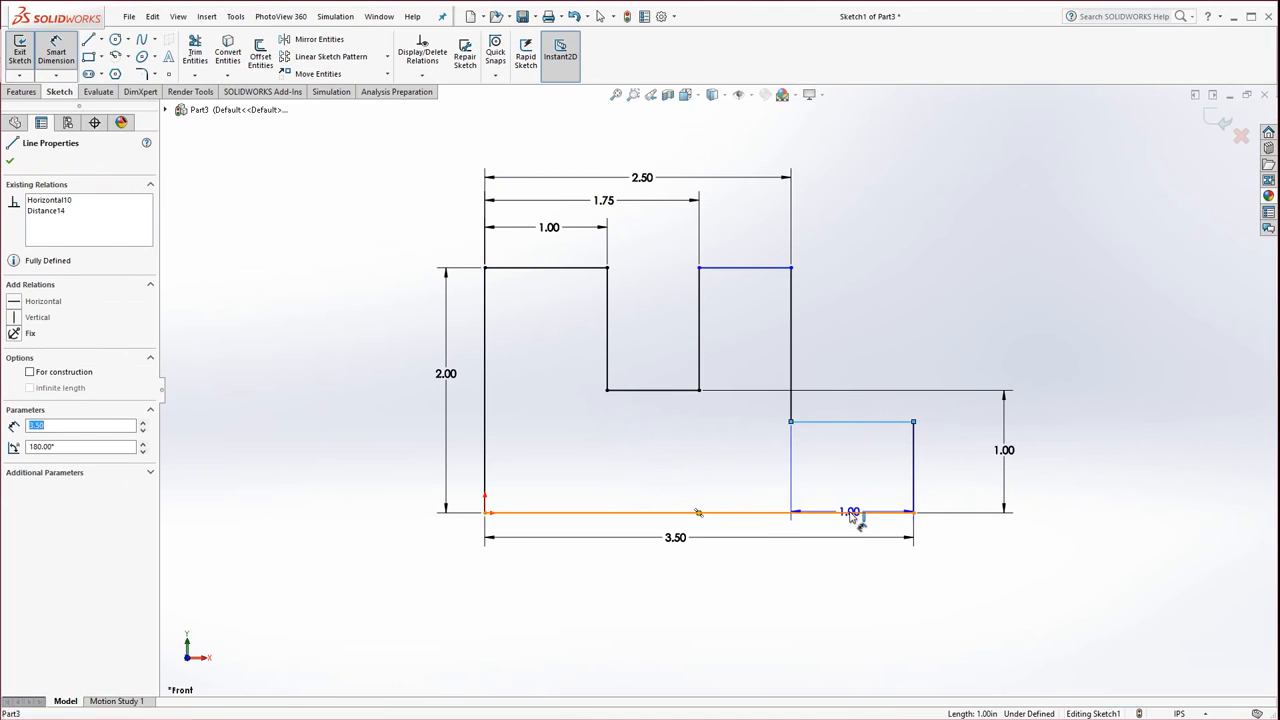
pyautogui.click(962, 480)
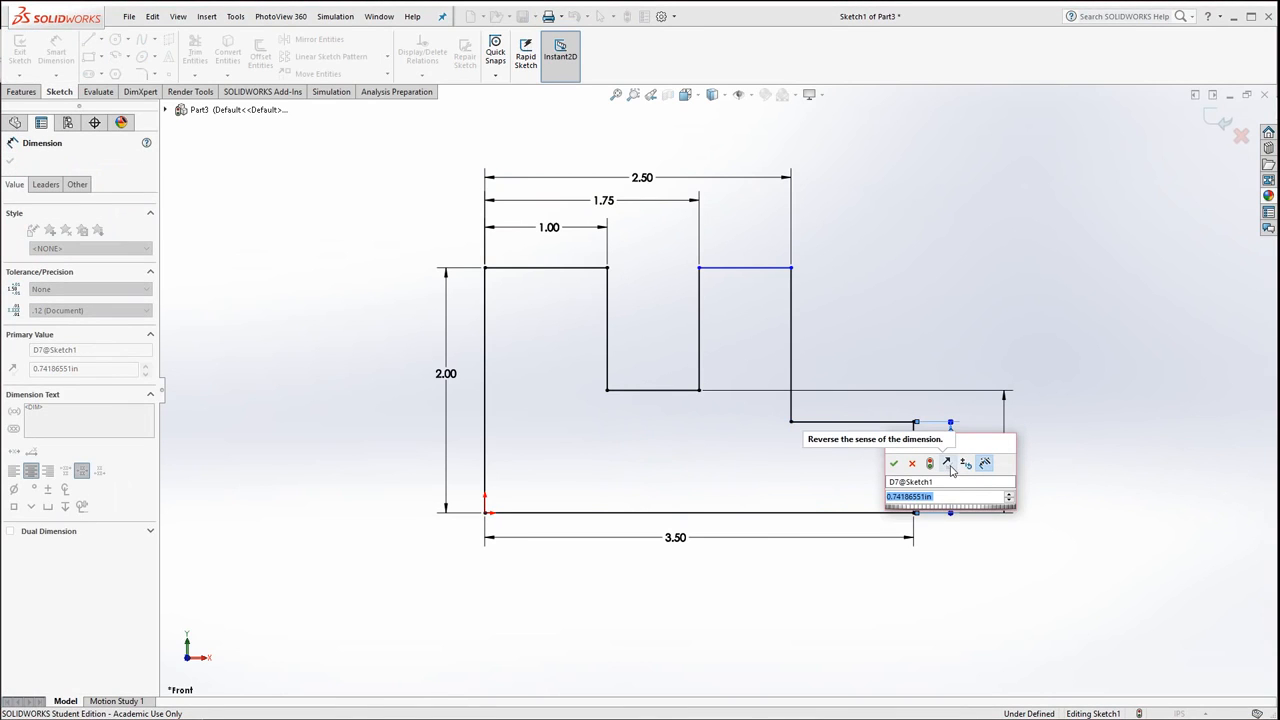
pyautogui.write('.85')
pyautogui.press('Return')
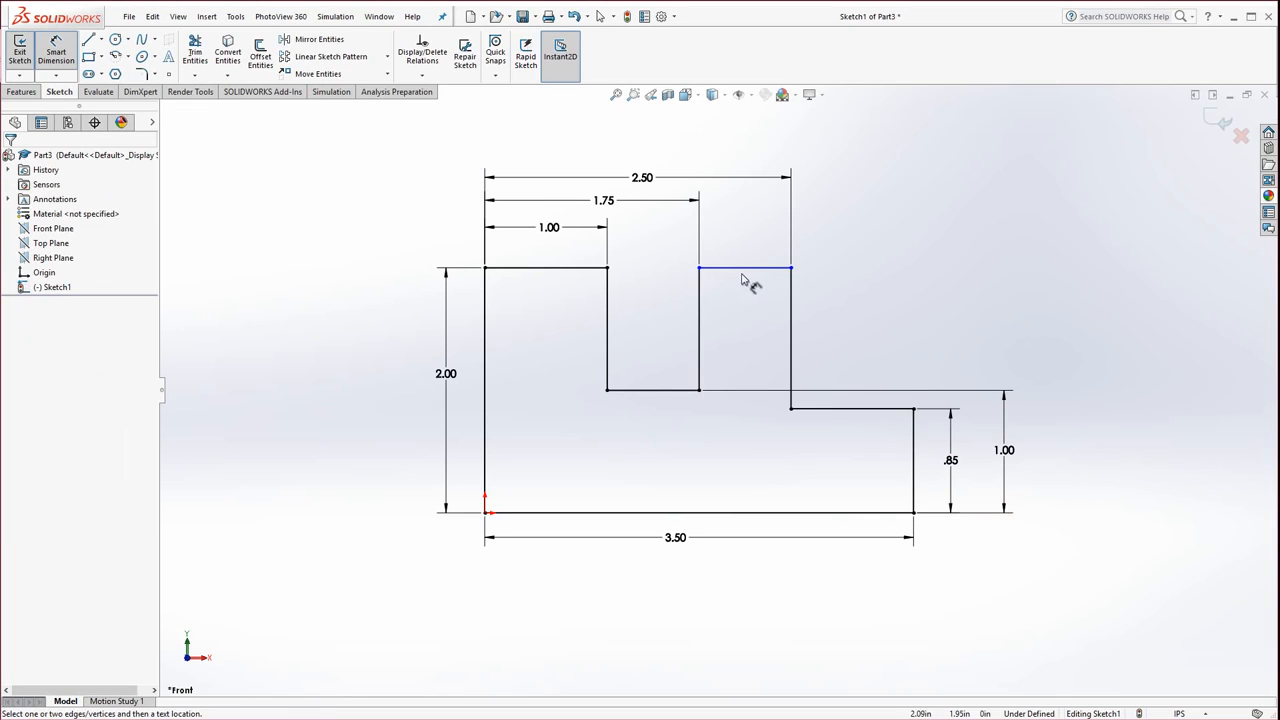
pyautogui.press('Escape')
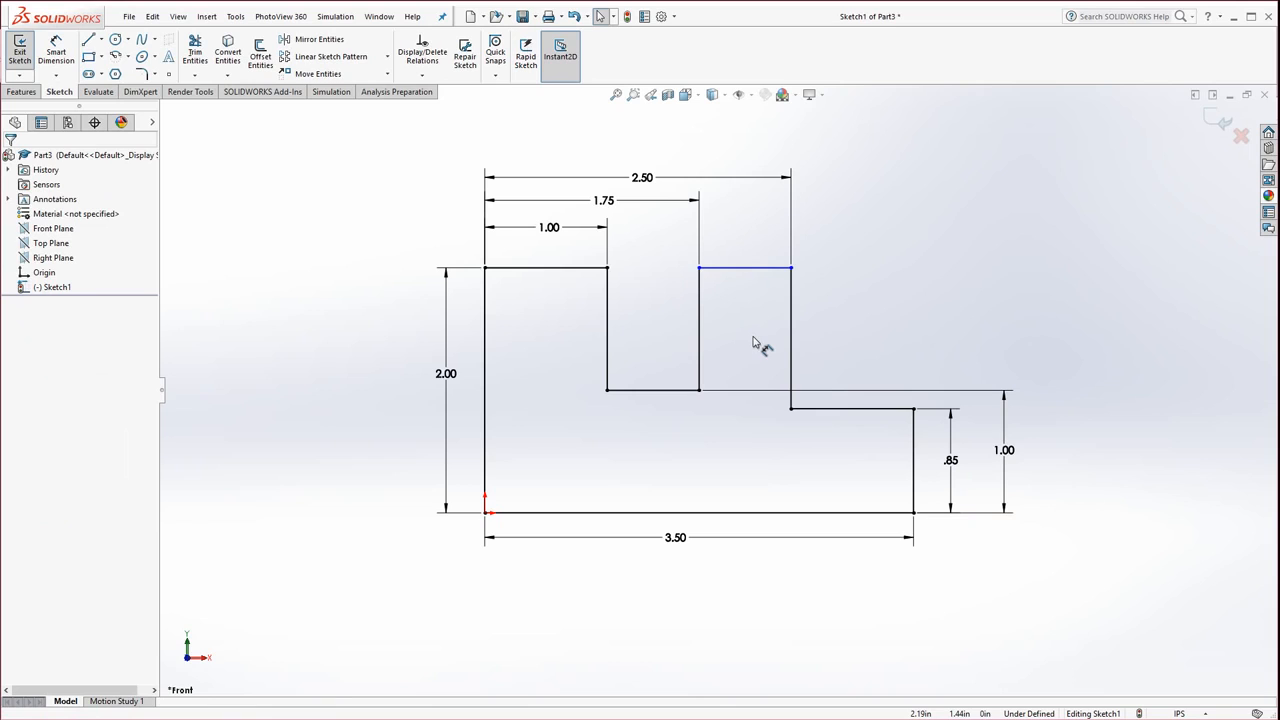
# Step: Lower the second block's top edge about 0.34 in, and make it collinear with the left block's top edge
pyautogui.moveTo(743, 268); pyautogui.dragTo(726, 316)
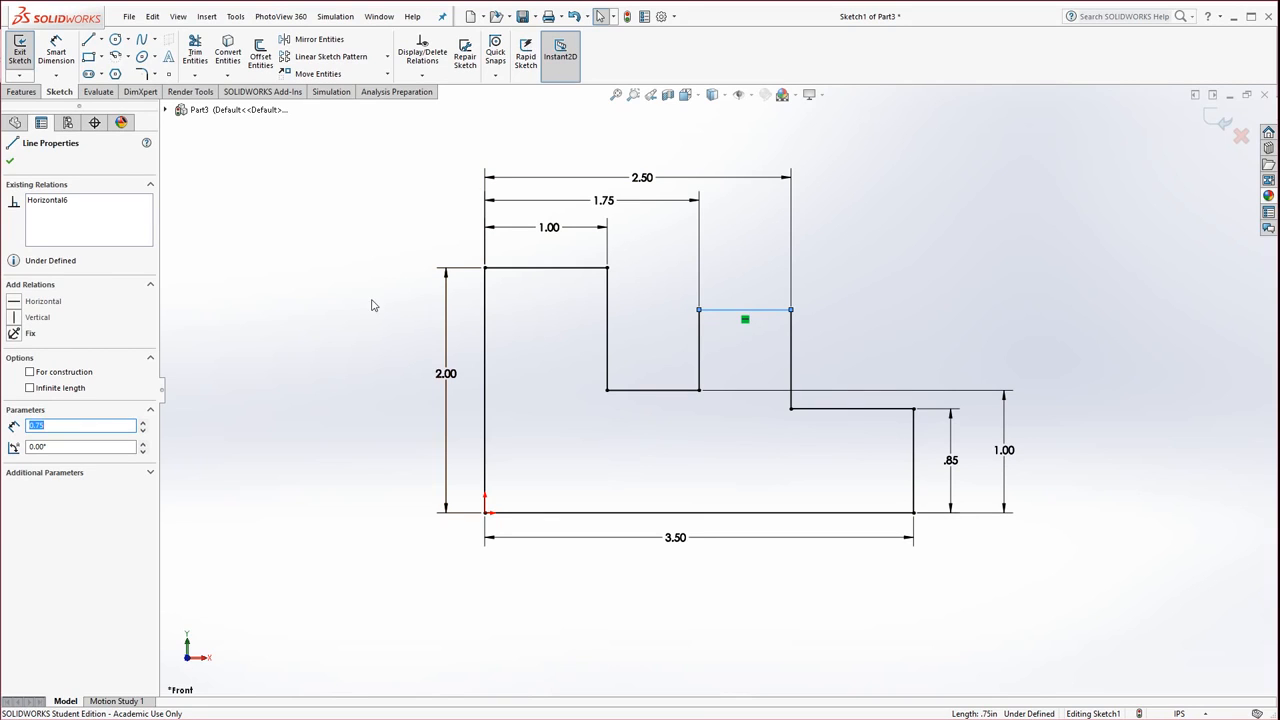
pyautogui.press('Escape')
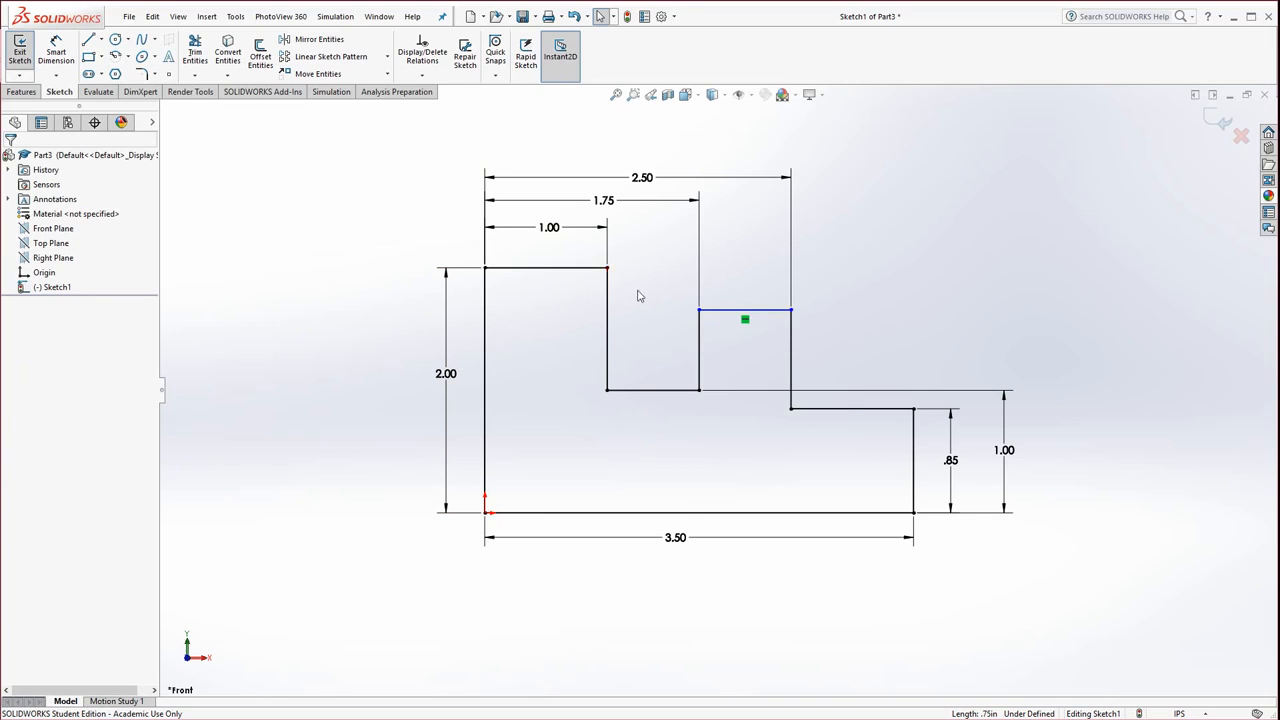
pyautogui.click(718, 311)
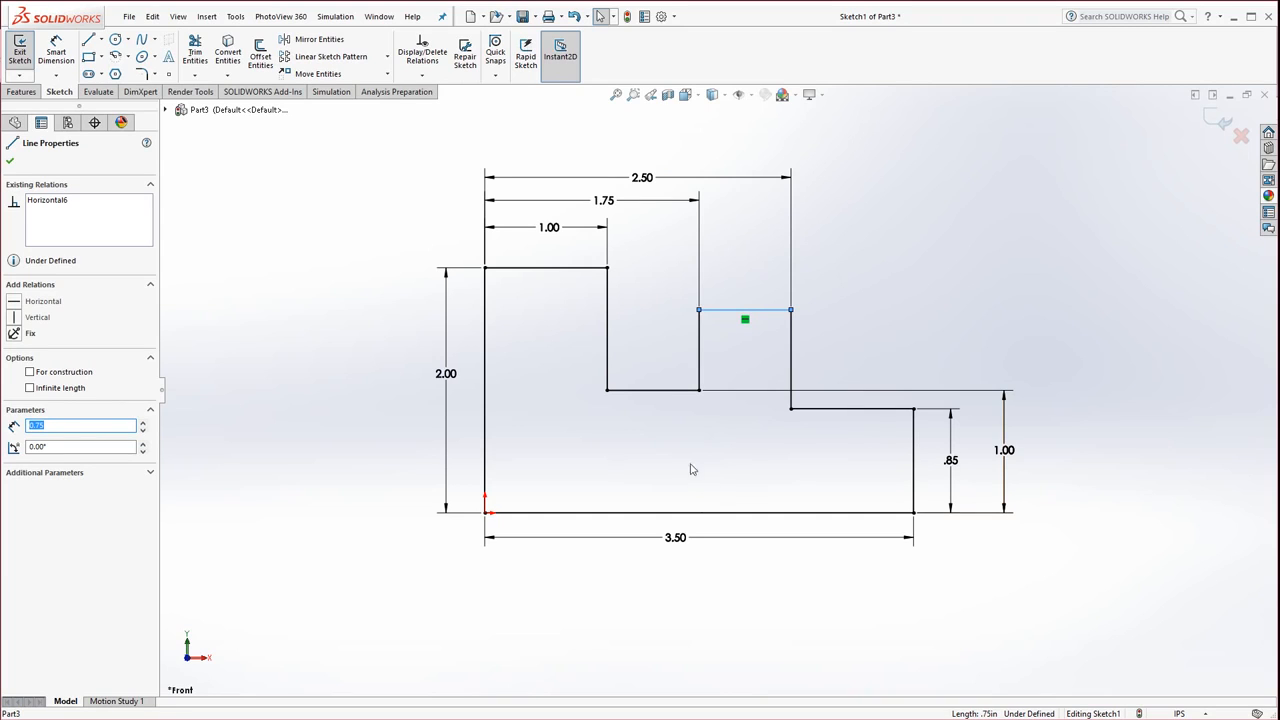
pyautogui.keyDown('ctrl'); pyautogui.click(560, 268); pyautogui.keyUp('ctrl')
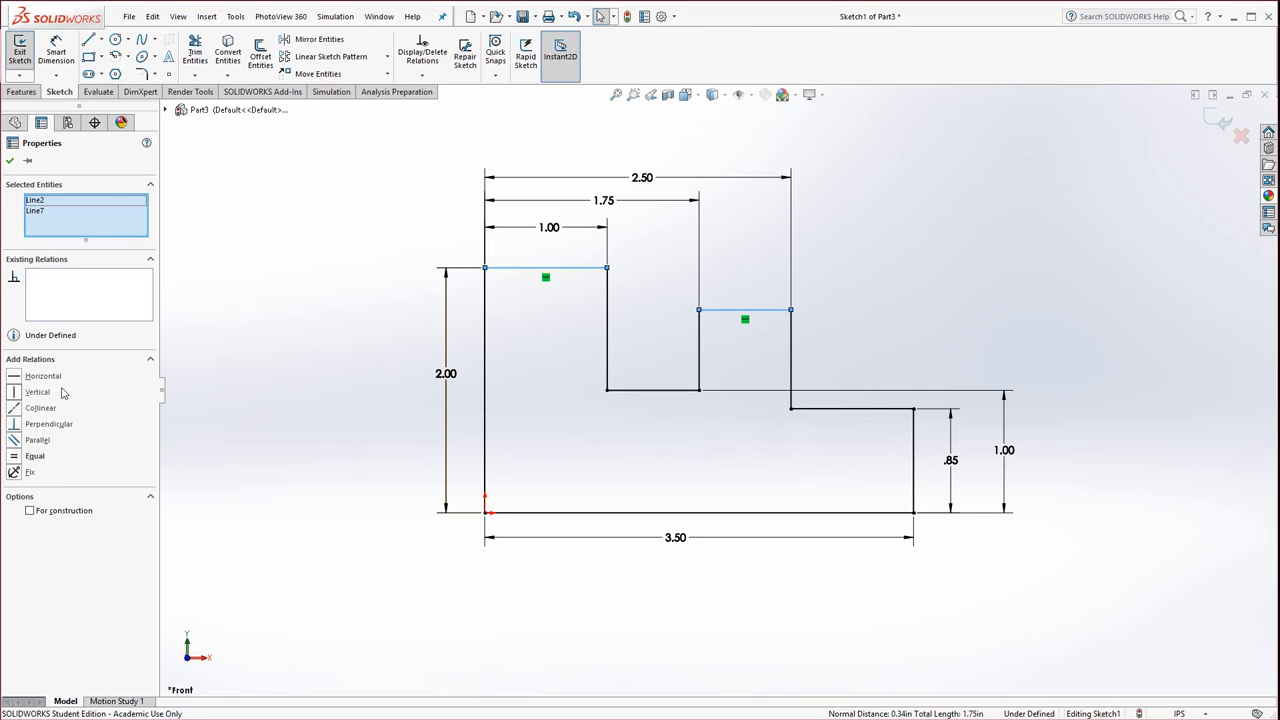
pyautogui.click(15, 410)
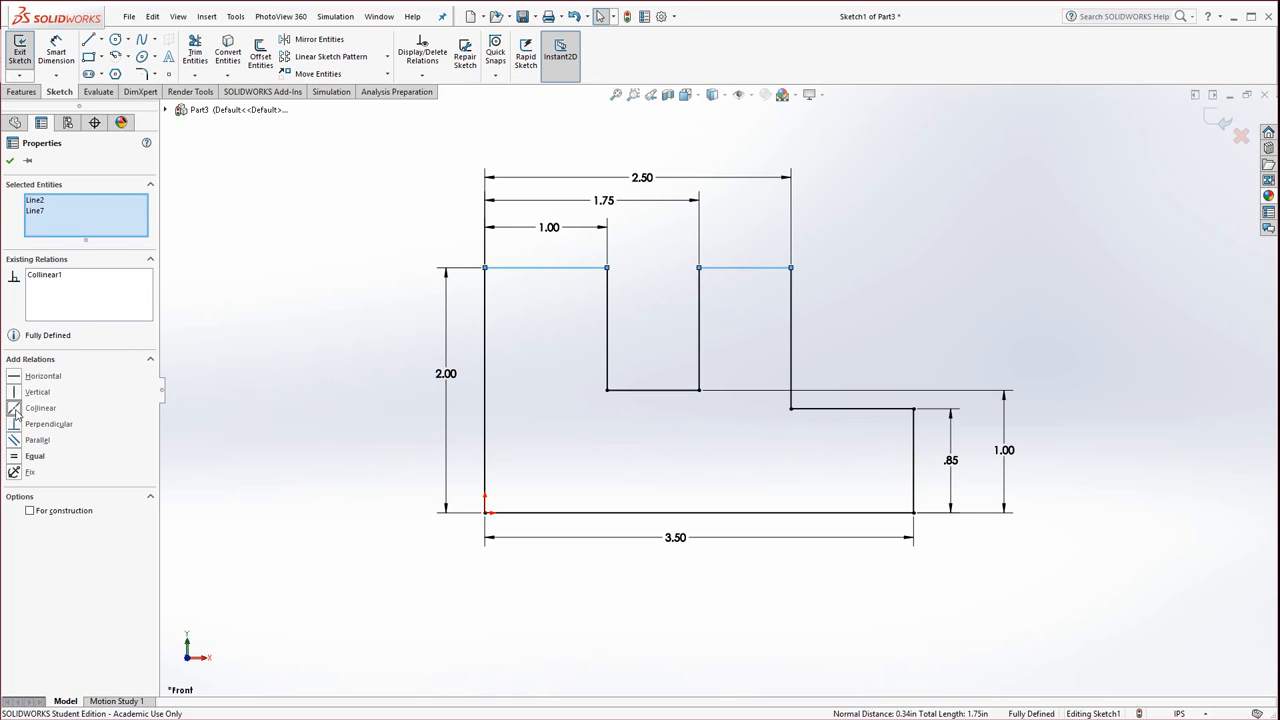
pyautogui.click(11, 162)
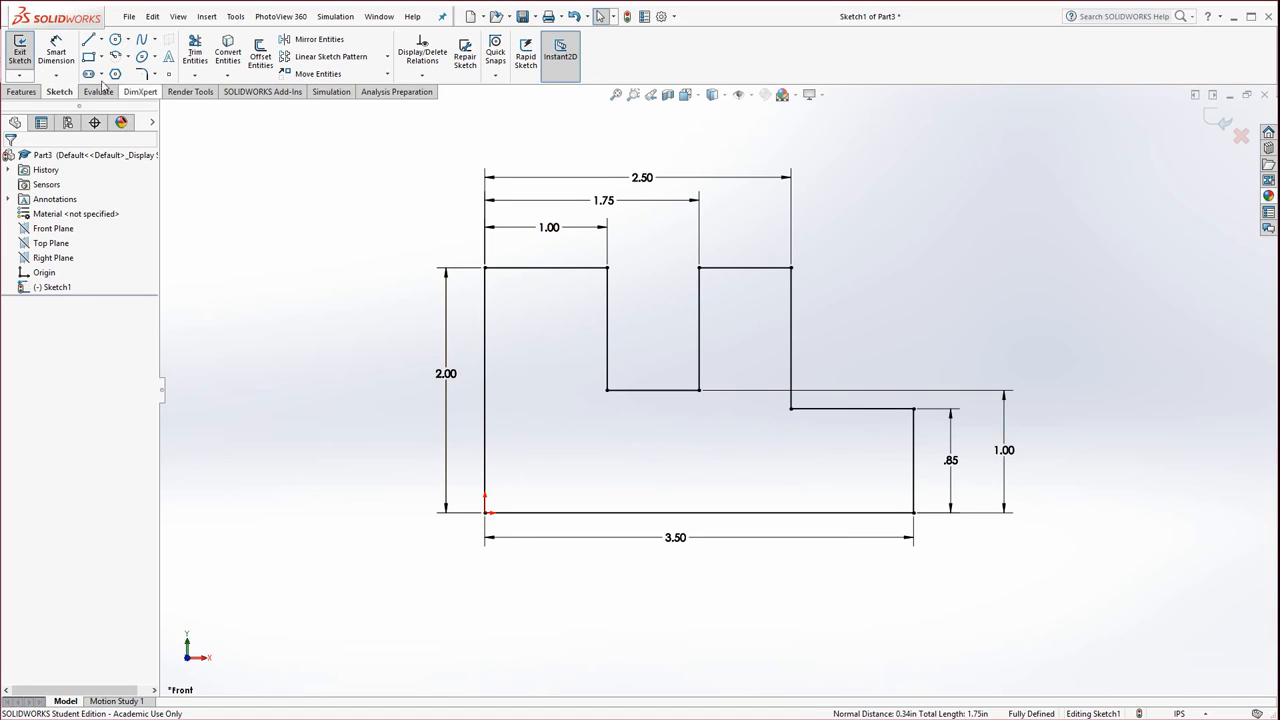
# Step: Extrude the profile sketch as a blind boss 0.5 in deep
pyautogui.click(21, 91)
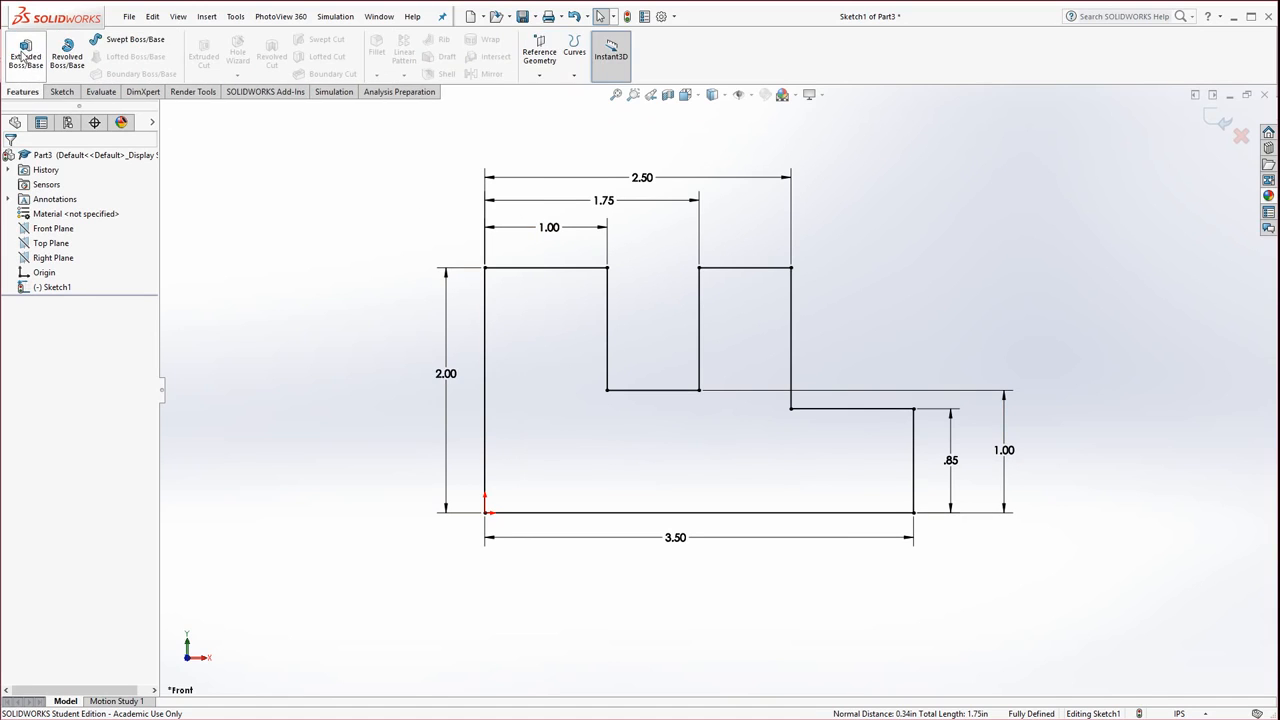
pyautogui.click(24, 52)
pyautogui.write('.5')
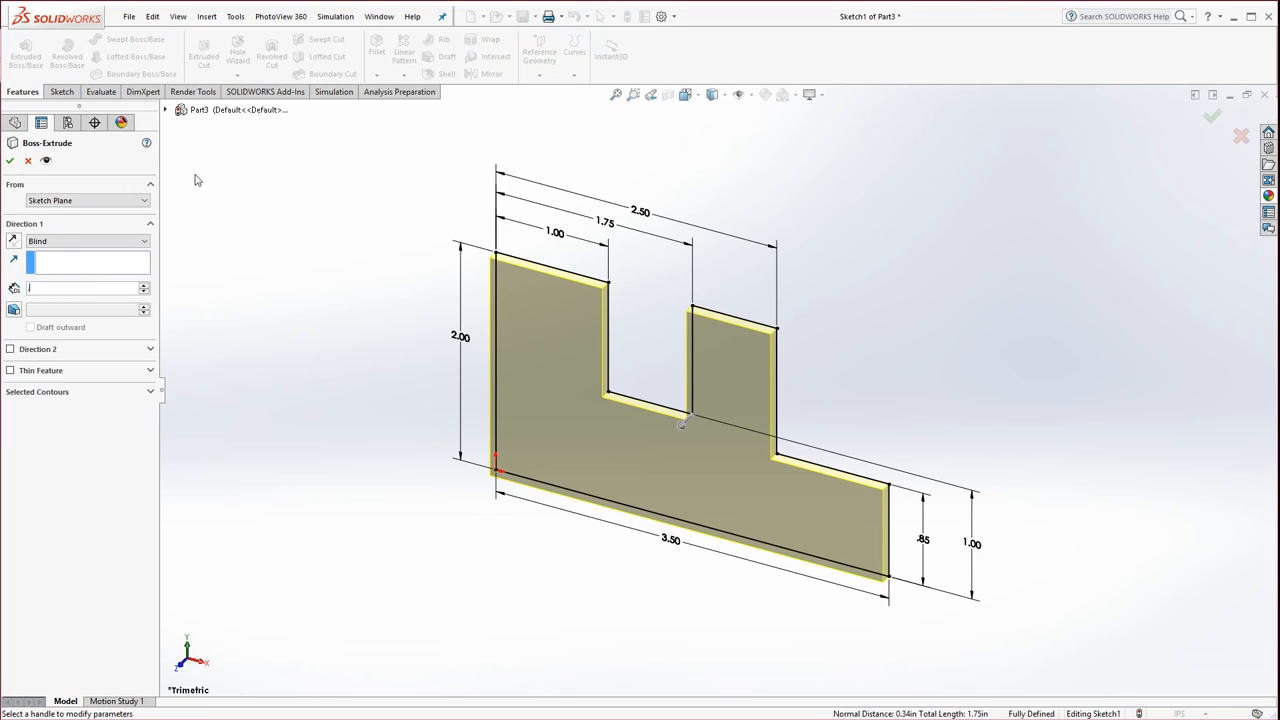
pyautogui.press('Return')
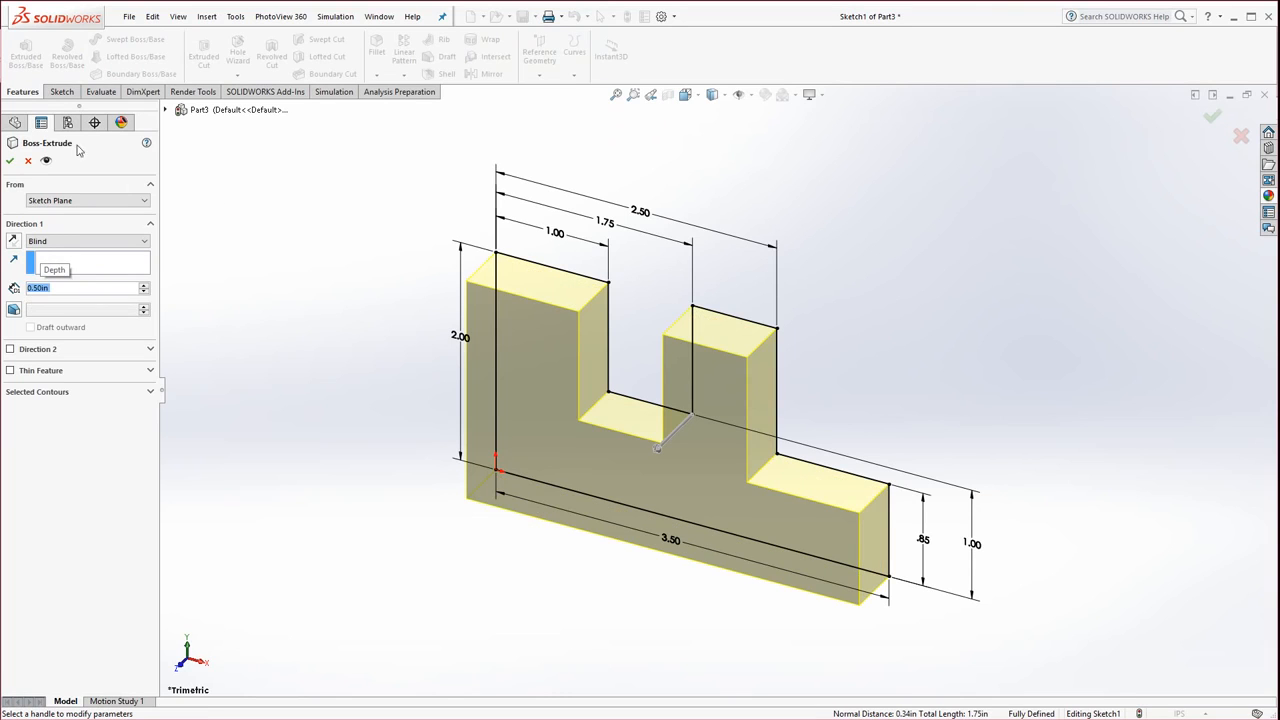
pyautogui.click(10, 160)
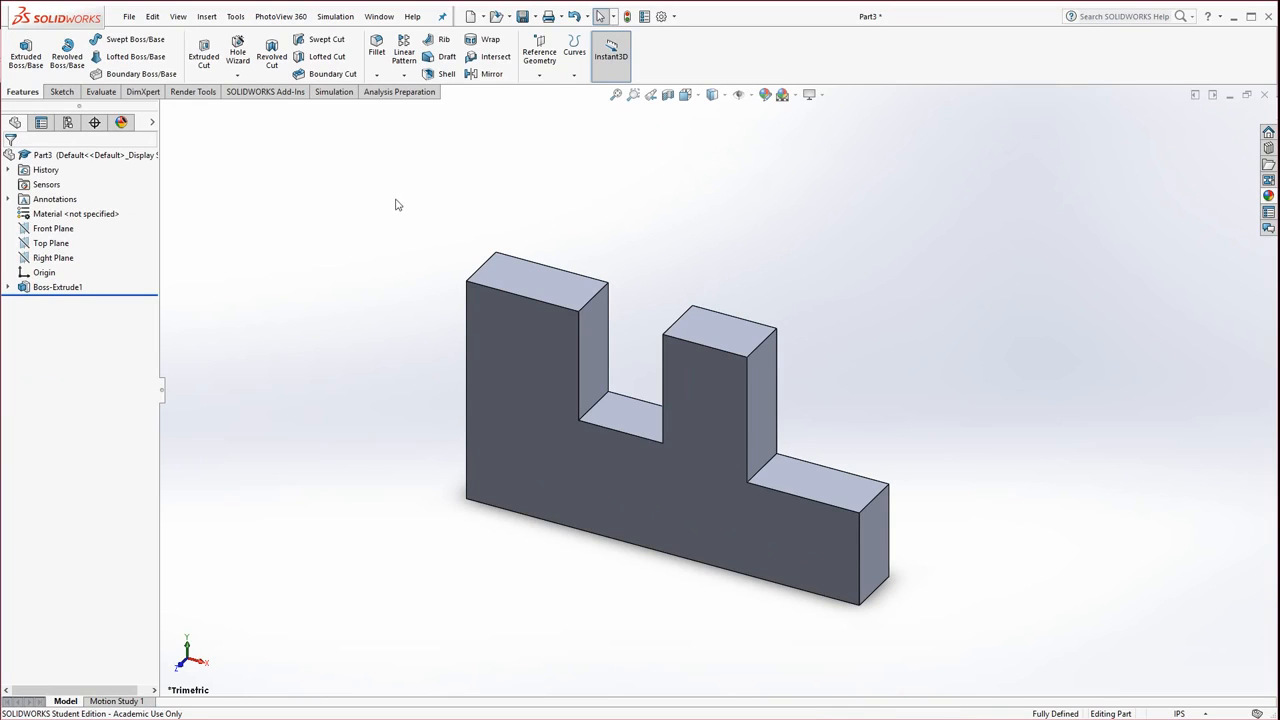
# Step: Save the finished part to the Desktop as L1
pyautogui.click(521, 20)
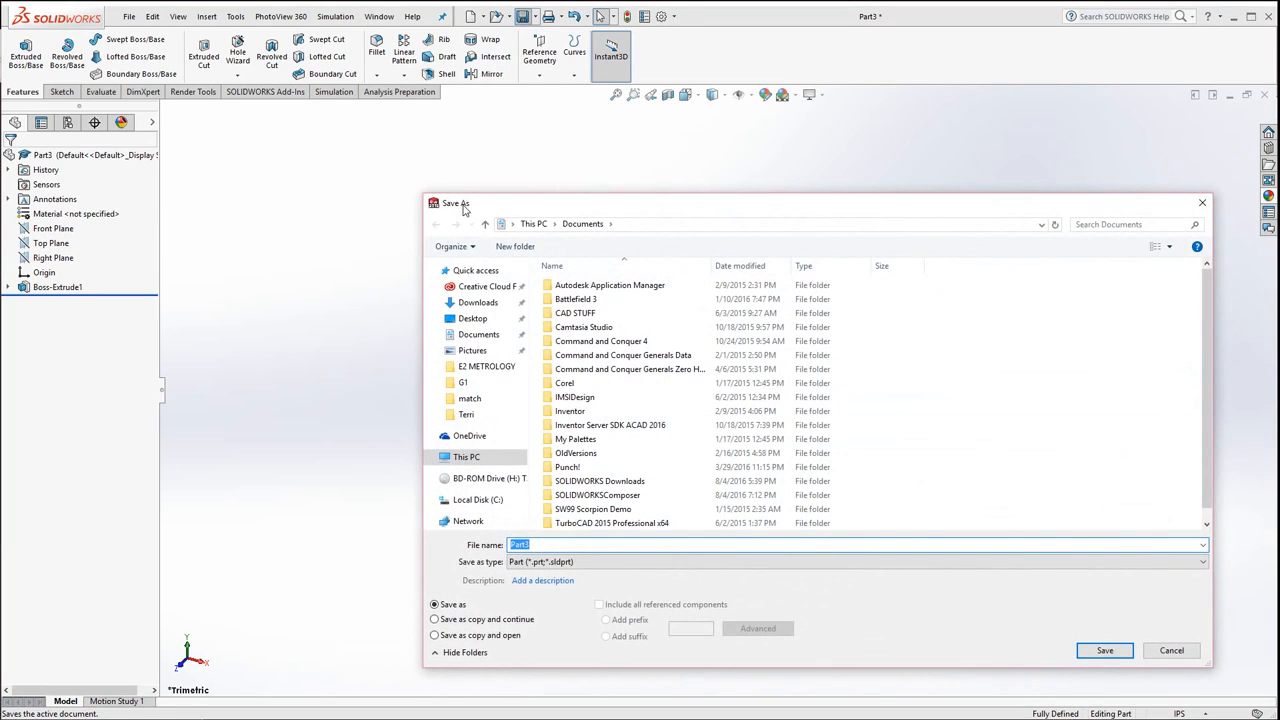
pyautogui.write('L1')
pyautogui.click(472, 318)
pyautogui.click(1092, 651)
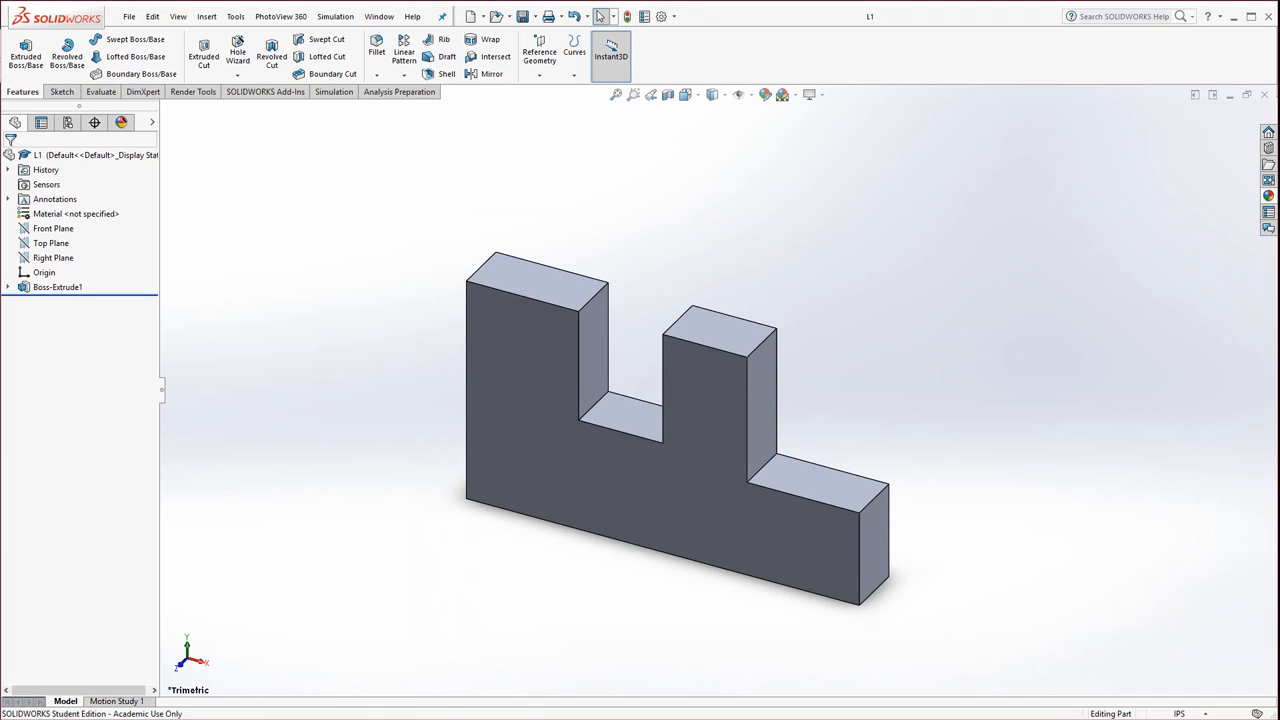
# Step: Check the Lab 1B drawing in the SolidWorks Basics PDF manual and return to the SOLIDWORKS part
pyautogui.moveTo(2, 29)
pyautogui.mouseDown()
pyautogui.moveTo(920, 46)
pyautogui.moveTo(869, 26)
pyautogui.moveTo(888, 25)
pyautogui.mouseUp()
pyautogui.scroll(-8, 734, 560)
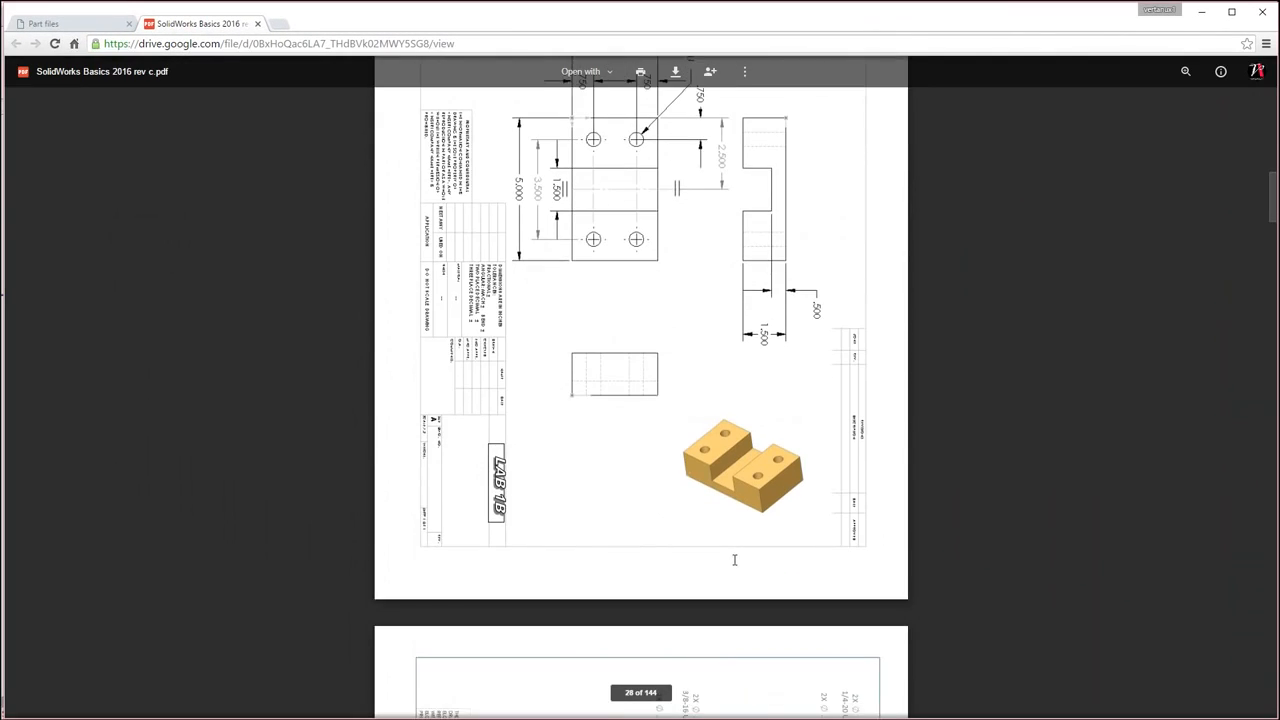
pyautogui.scroll(1, 734, 560)
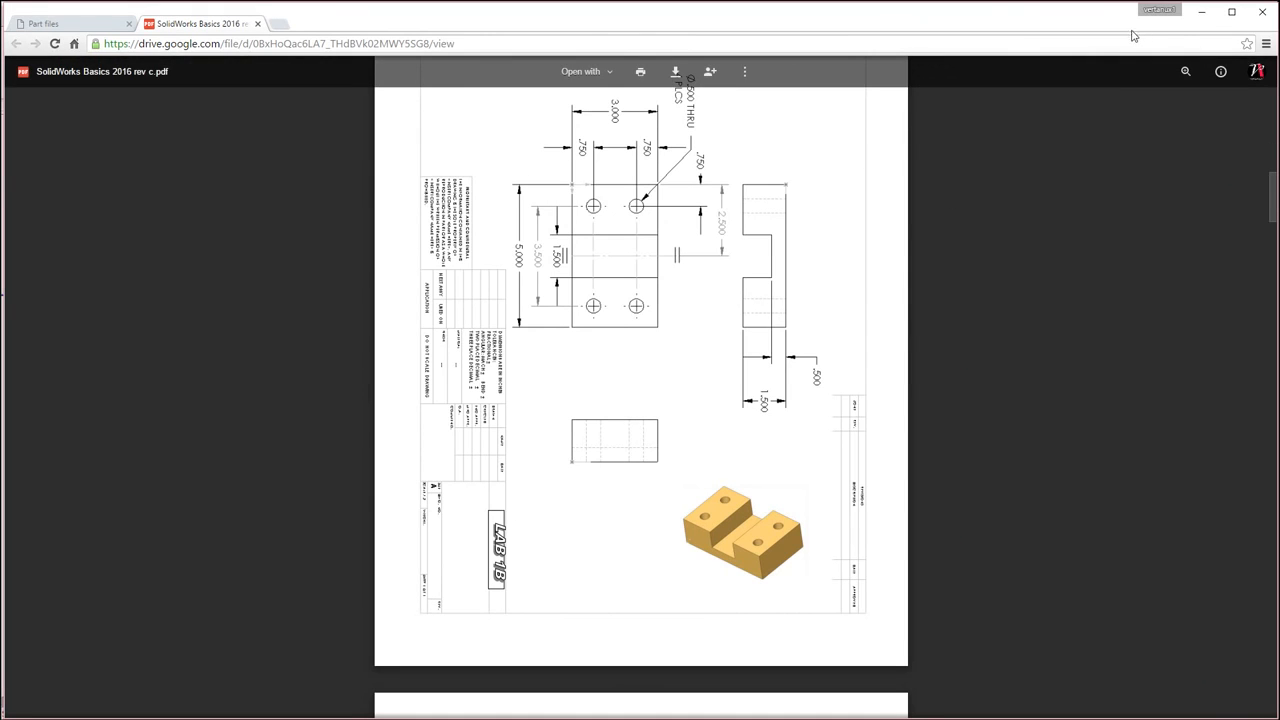
pyautogui.moveTo(1103, 18); pyautogui.dragTo(165, 48)
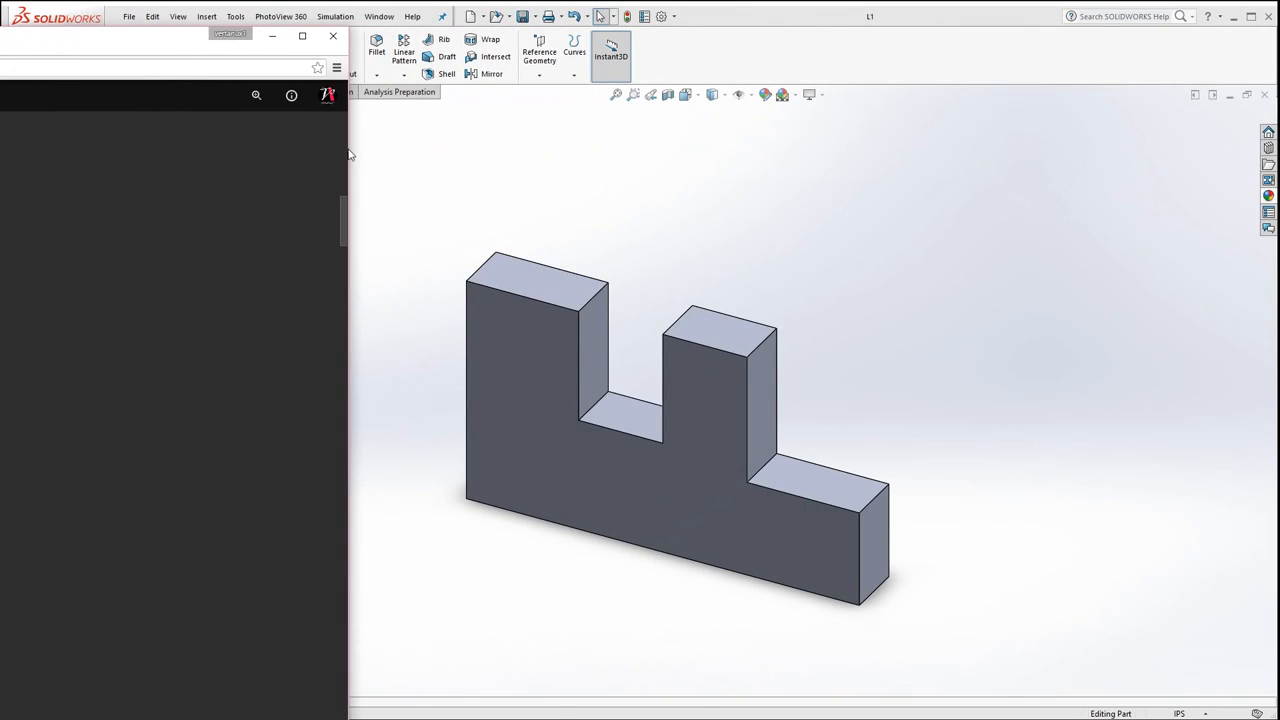
pyautogui.moveTo(349, 148); pyautogui.dragTo(0, 148)
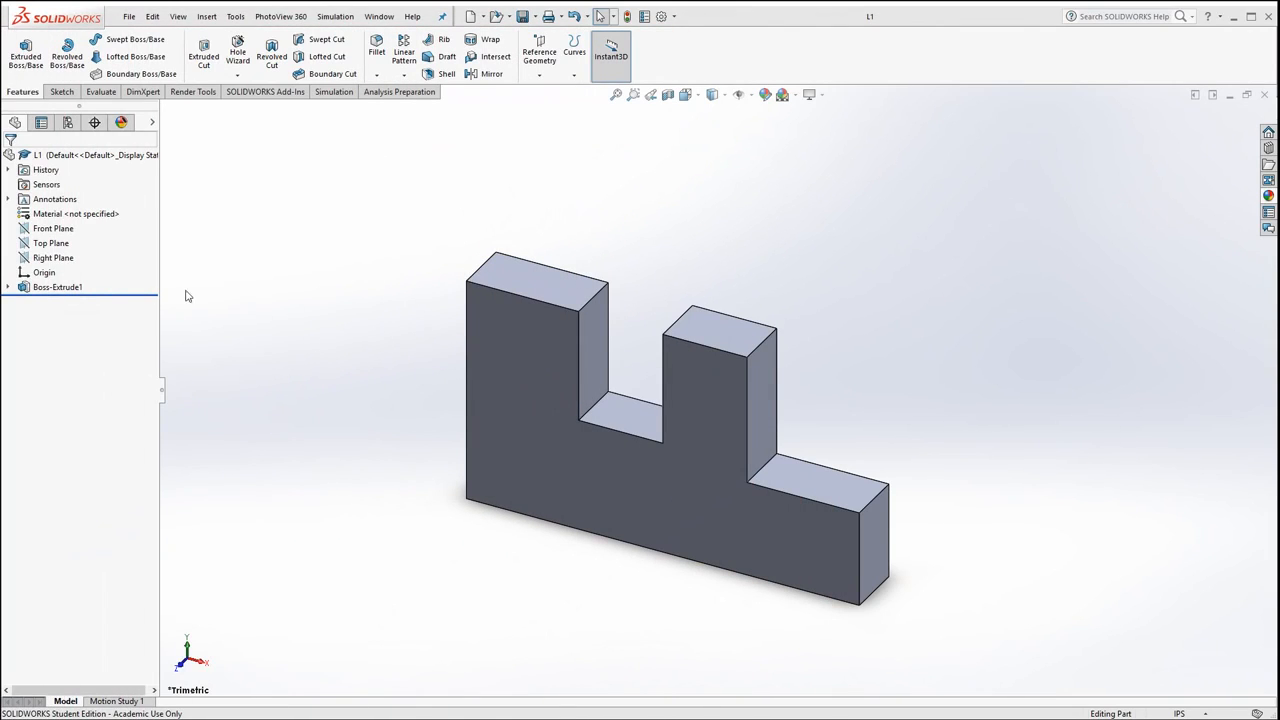
# Step: Create a new part document and open a sketch on the Front Plane
pyautogui.click(126, 17)
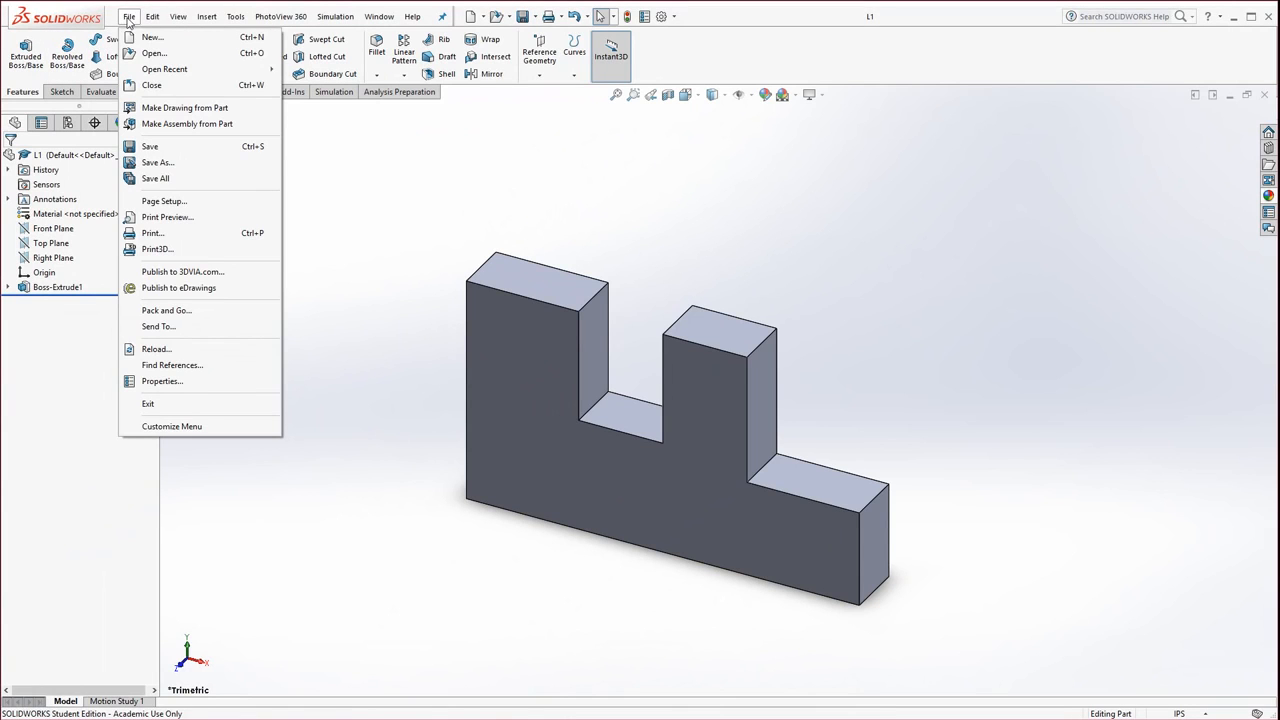
pyautogui.click(140, 38)
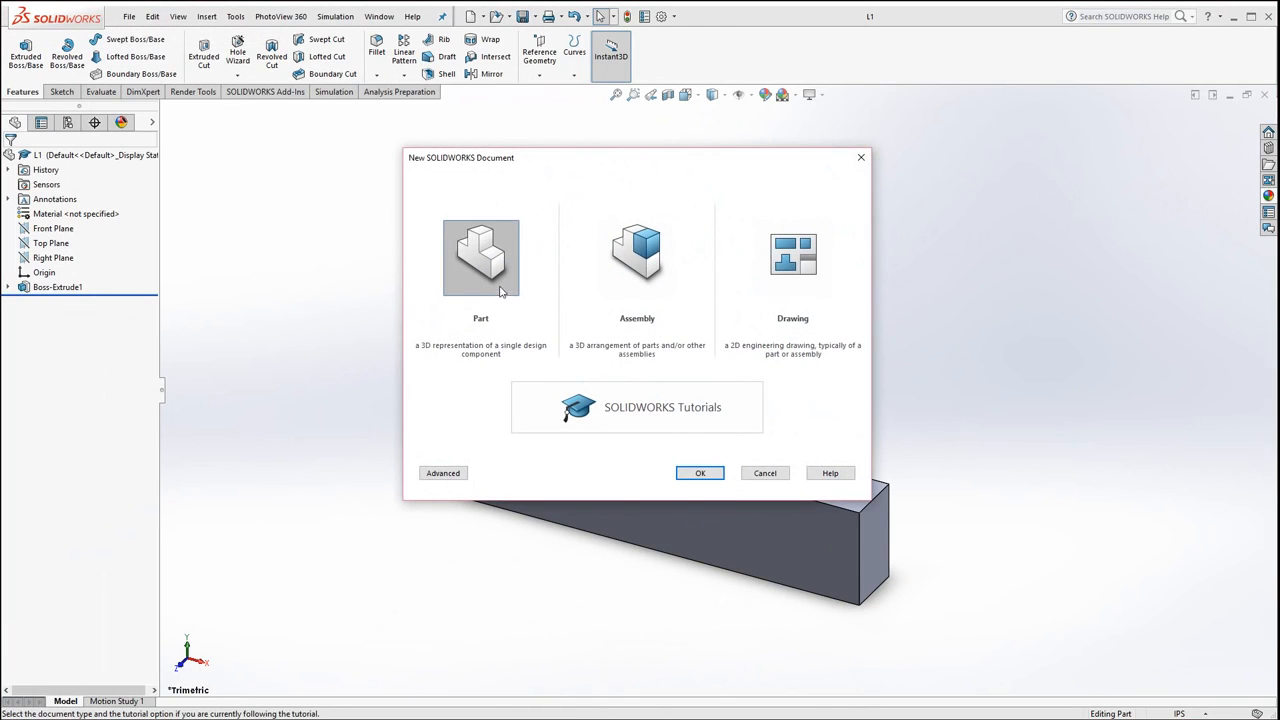
pyautogui.click(688, 472)
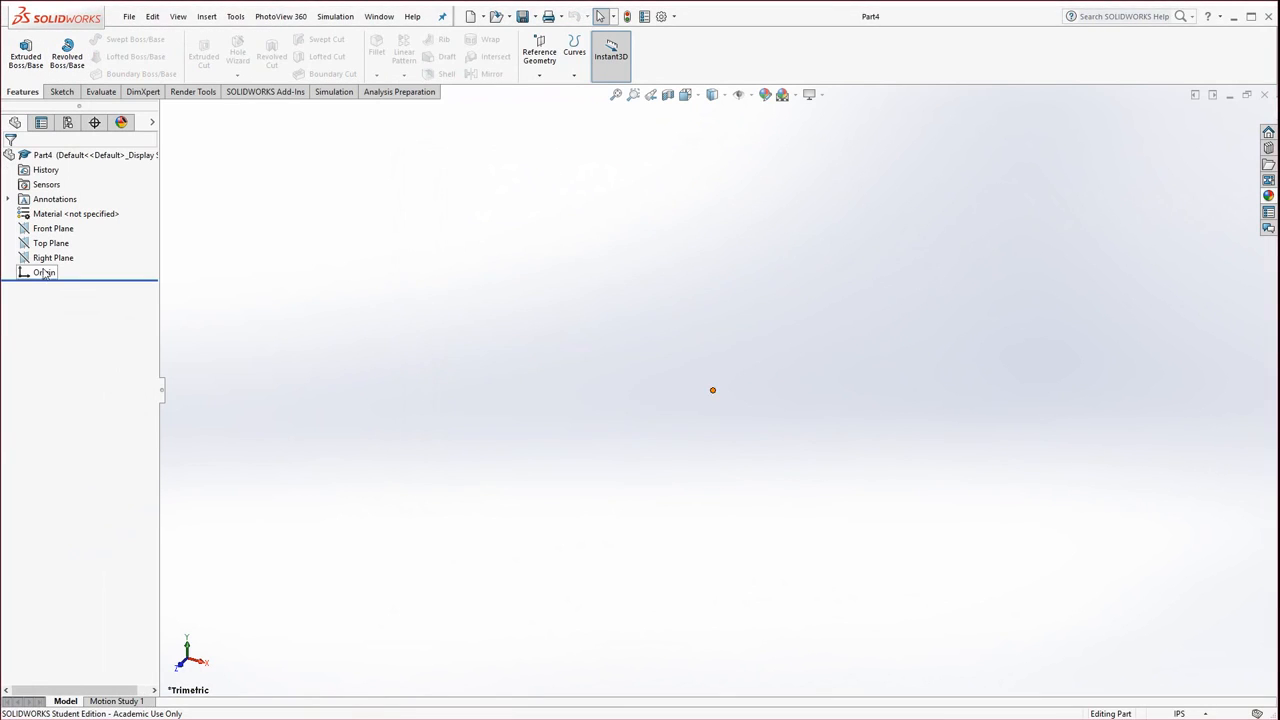
pyautogui.click(45, 229)
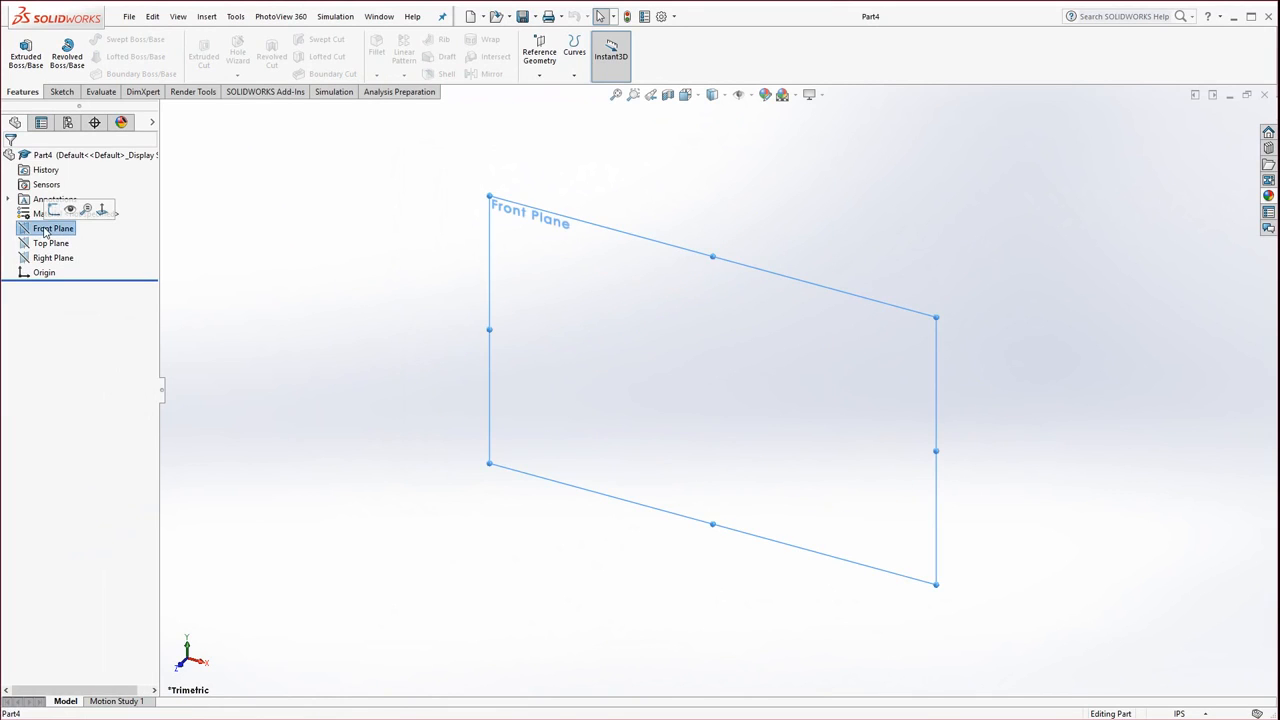
pyautogui.click(54, 209)
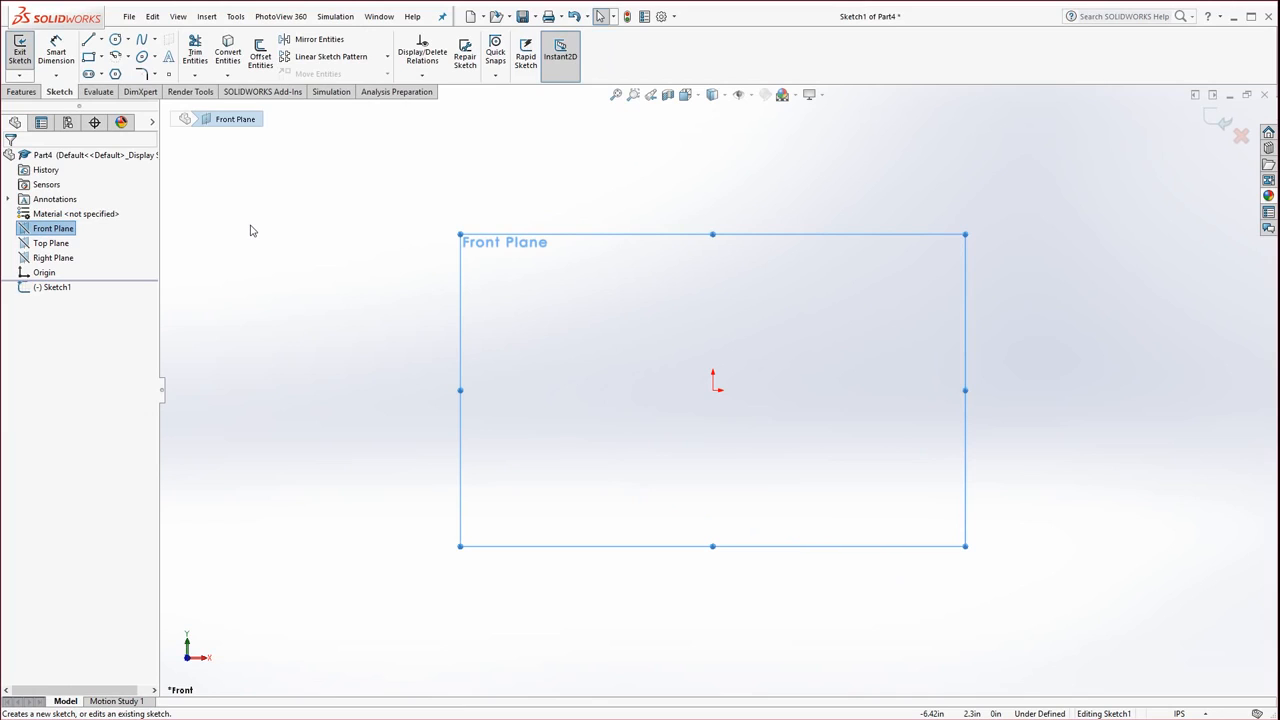
# Step: Sketch a center rectangle about 9.76 in wide and 5.24 in high, centred on the origin
pyautogui.click(103, 58)
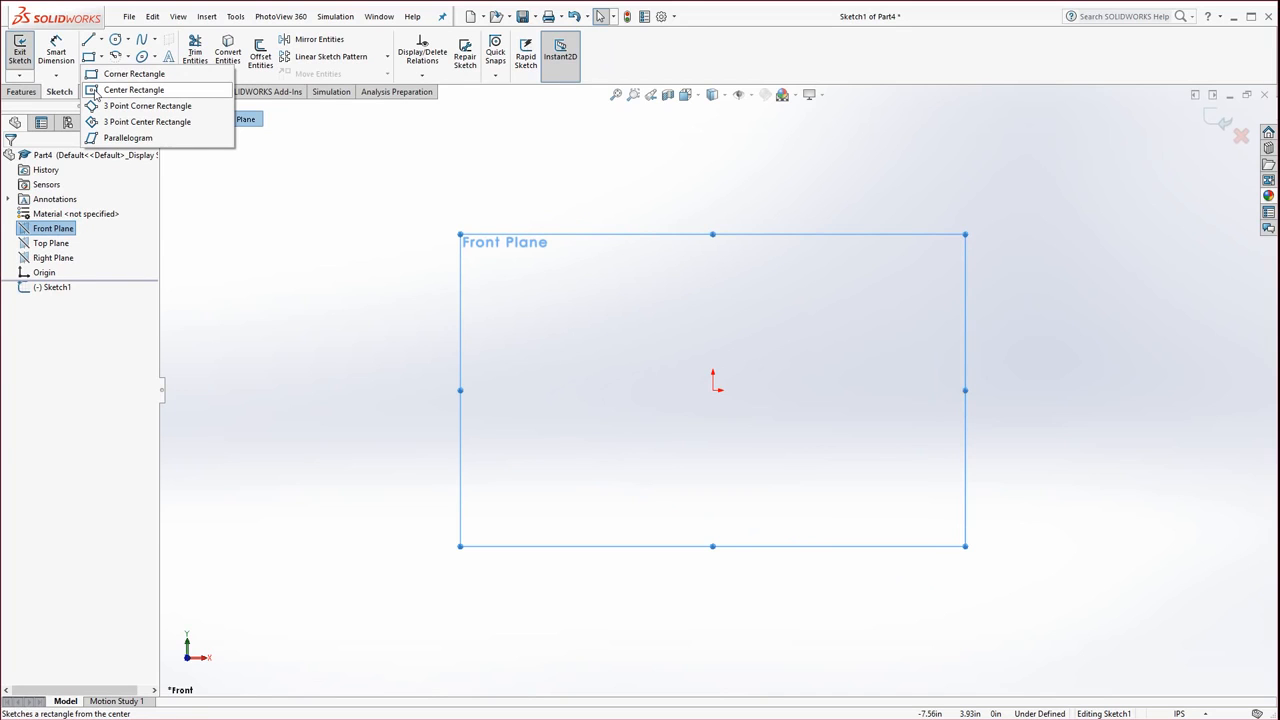
pyautogui.click(97, 93)
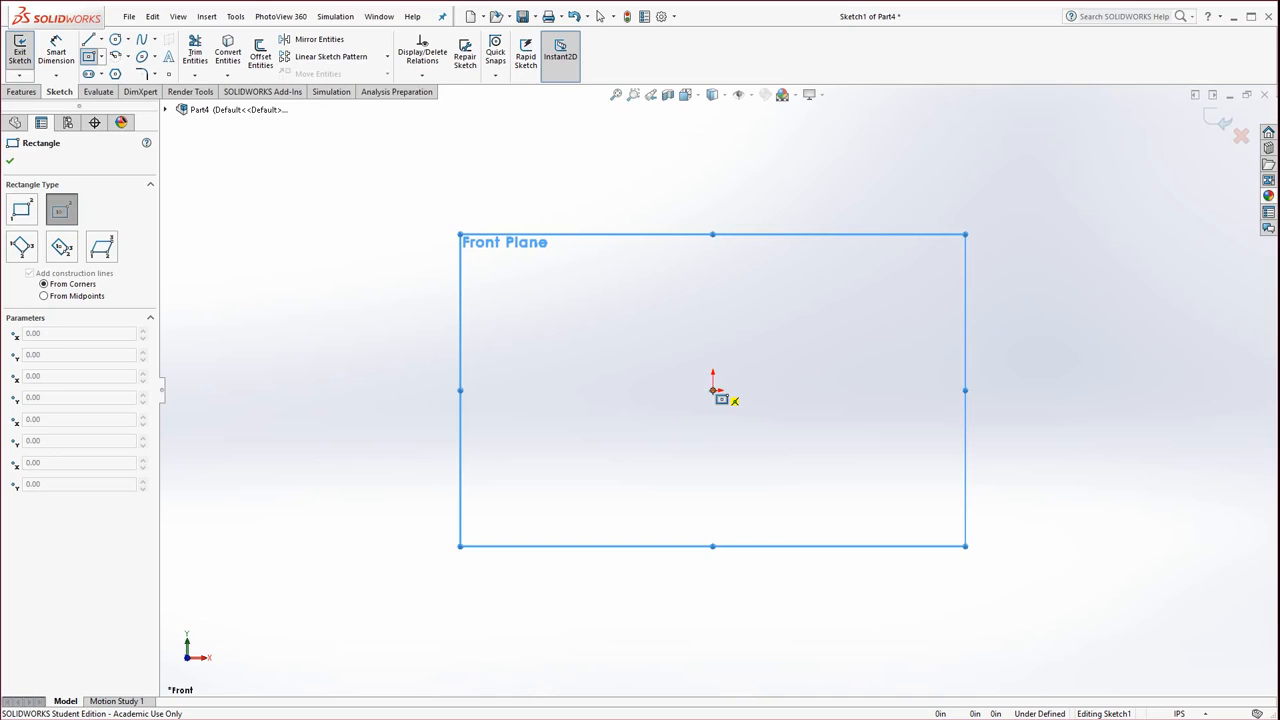
pyautogui.click(713, 390)
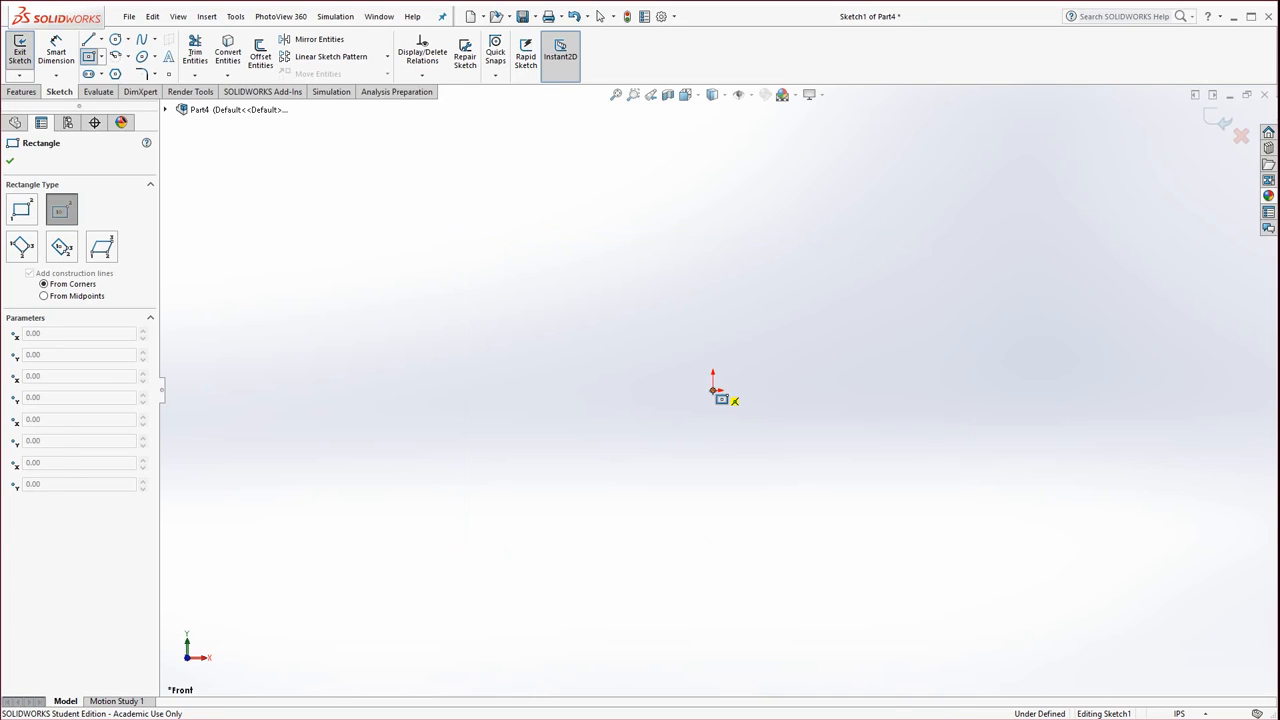
pyautogui.click(1065, 202)
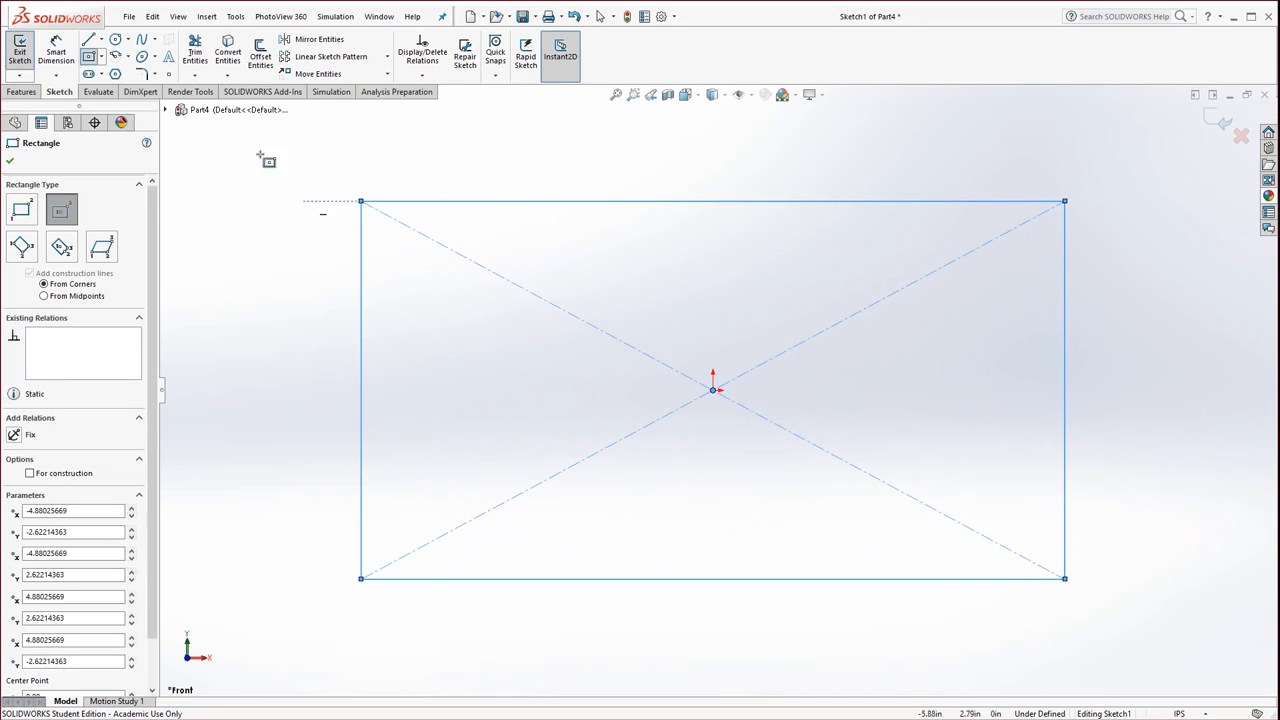
# Step: Dimension the rectangle 5 in wide below its bottom edge and 3 in high beside its left edge
pyautogui.click(56, 52)
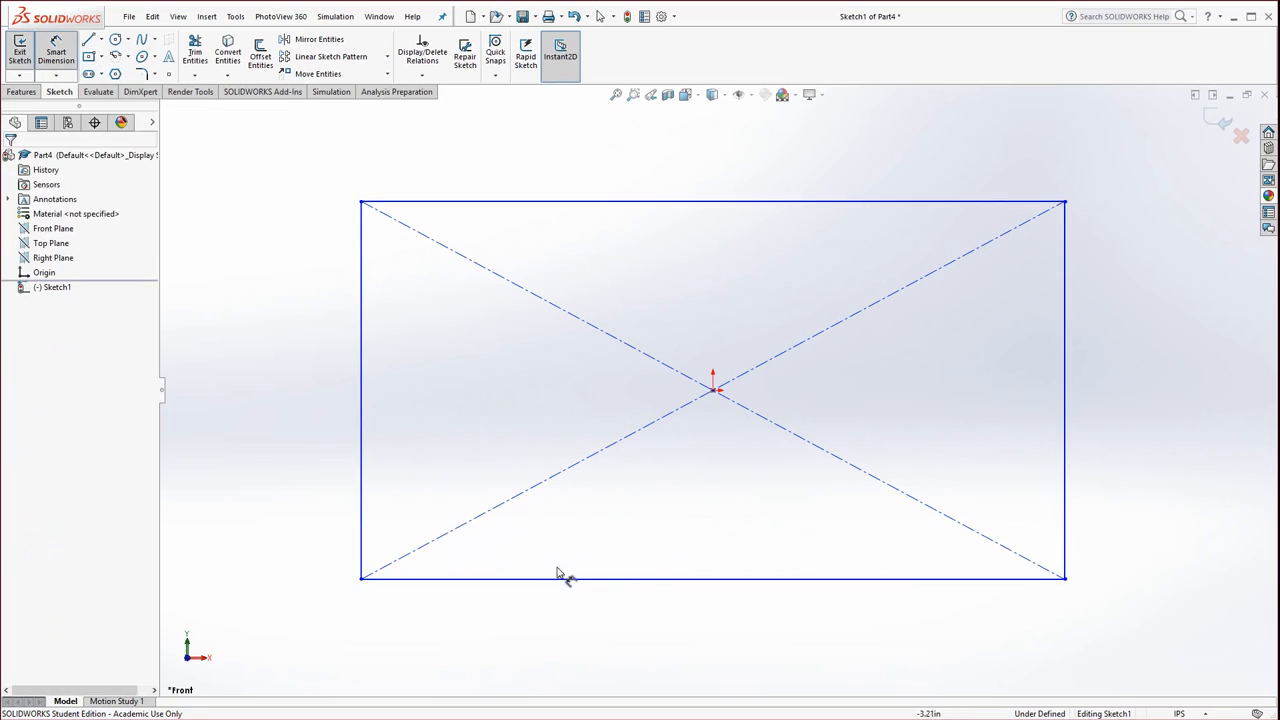
pyautogui.click(700, 579)
pyautogui.click(702, 624)
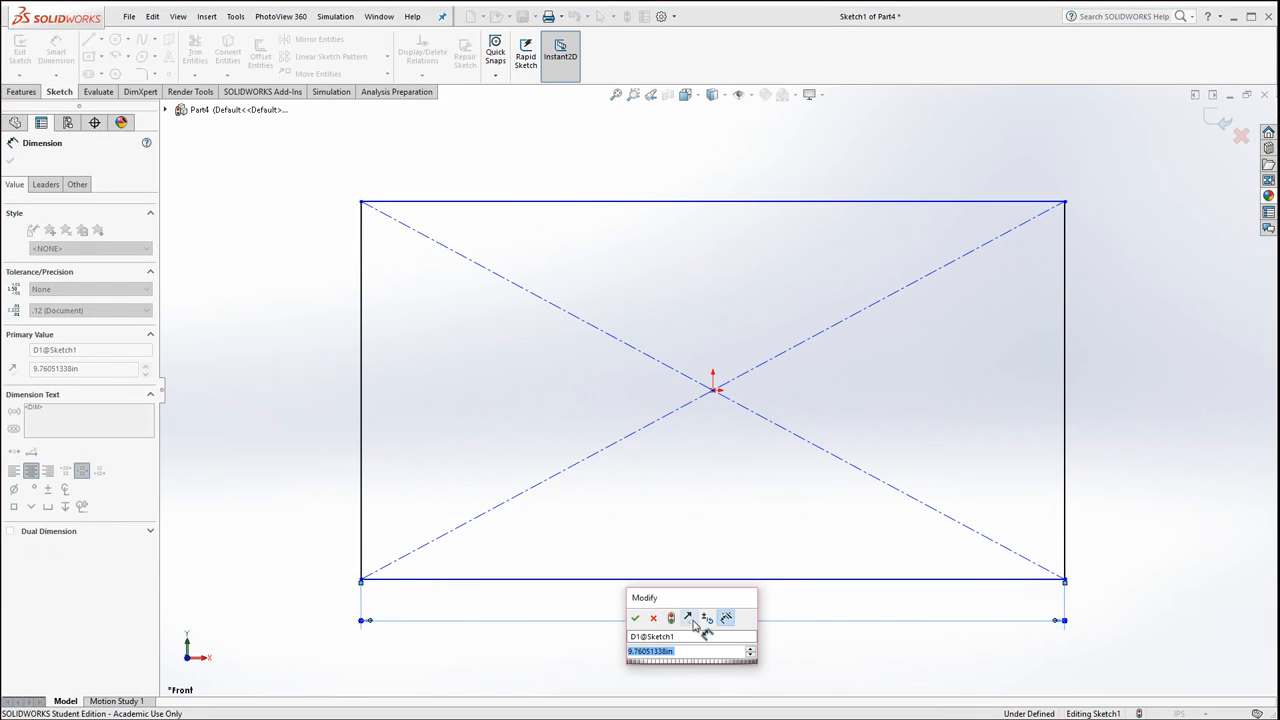
pyautogui.write('5')
pyautogui.press('Return')
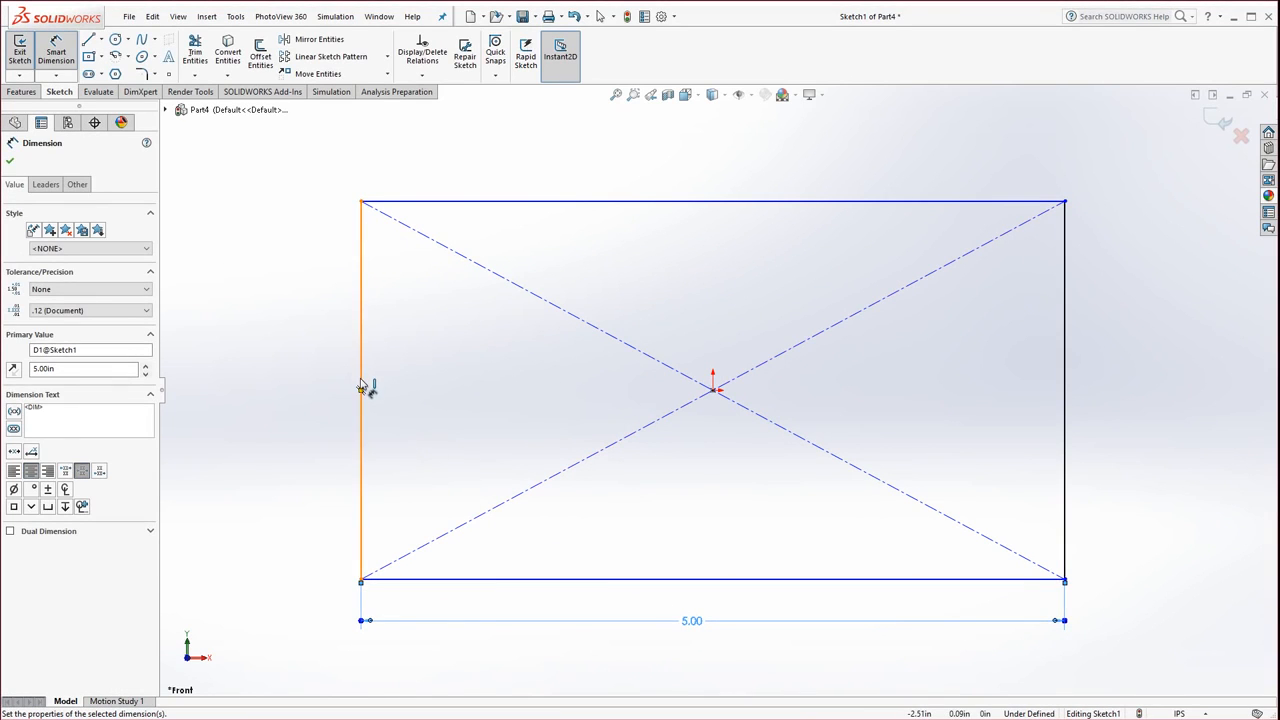
pyautogui.click(362, 384)
pyautogui.click(303, 392)
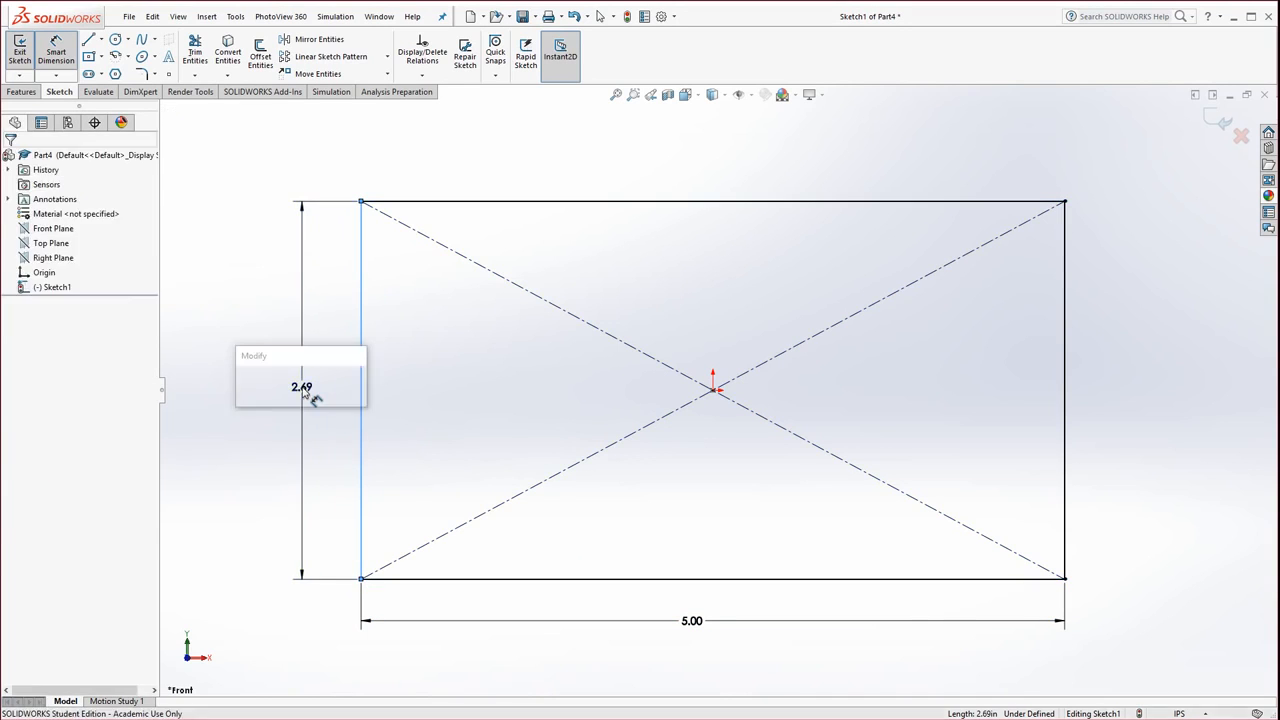
pyautogui.write('3')
pyautogui.press('Return')
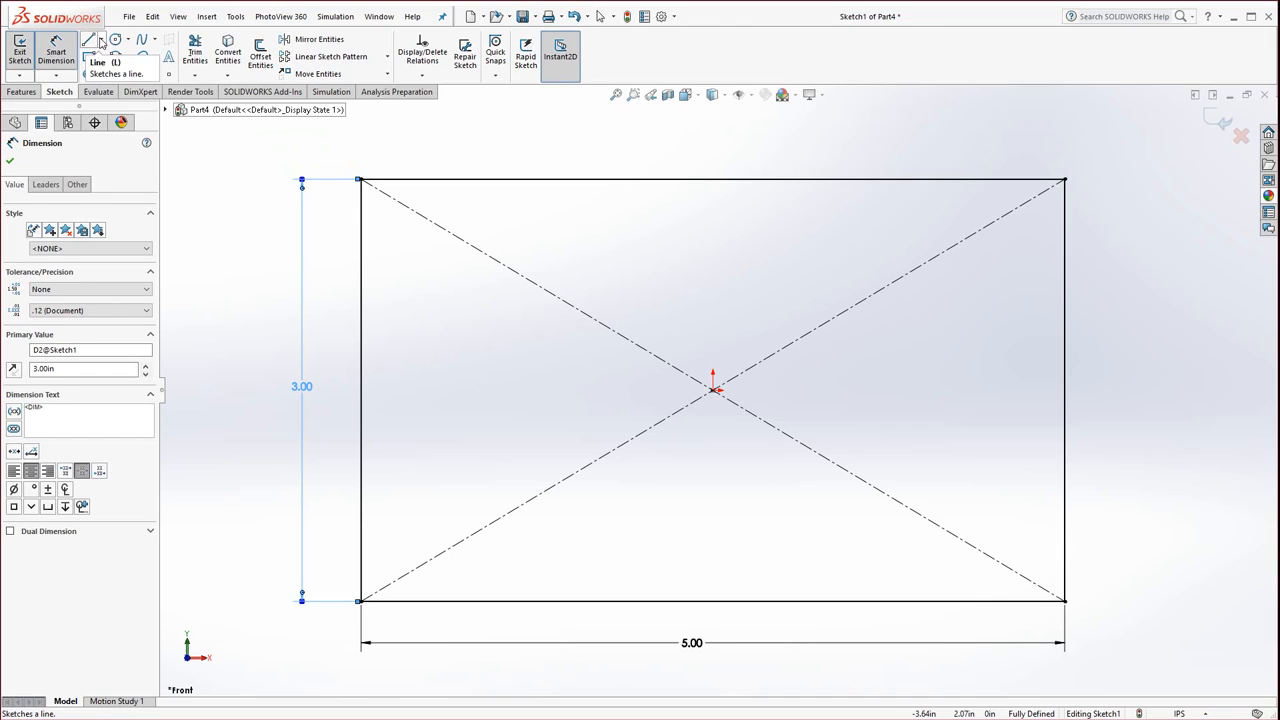
# Step: Sketch a vertical centerline from just inside the top edge to the origin and a horizontal one about 2.14 in long leftward from the origin
pyautogui.click(102, 40)
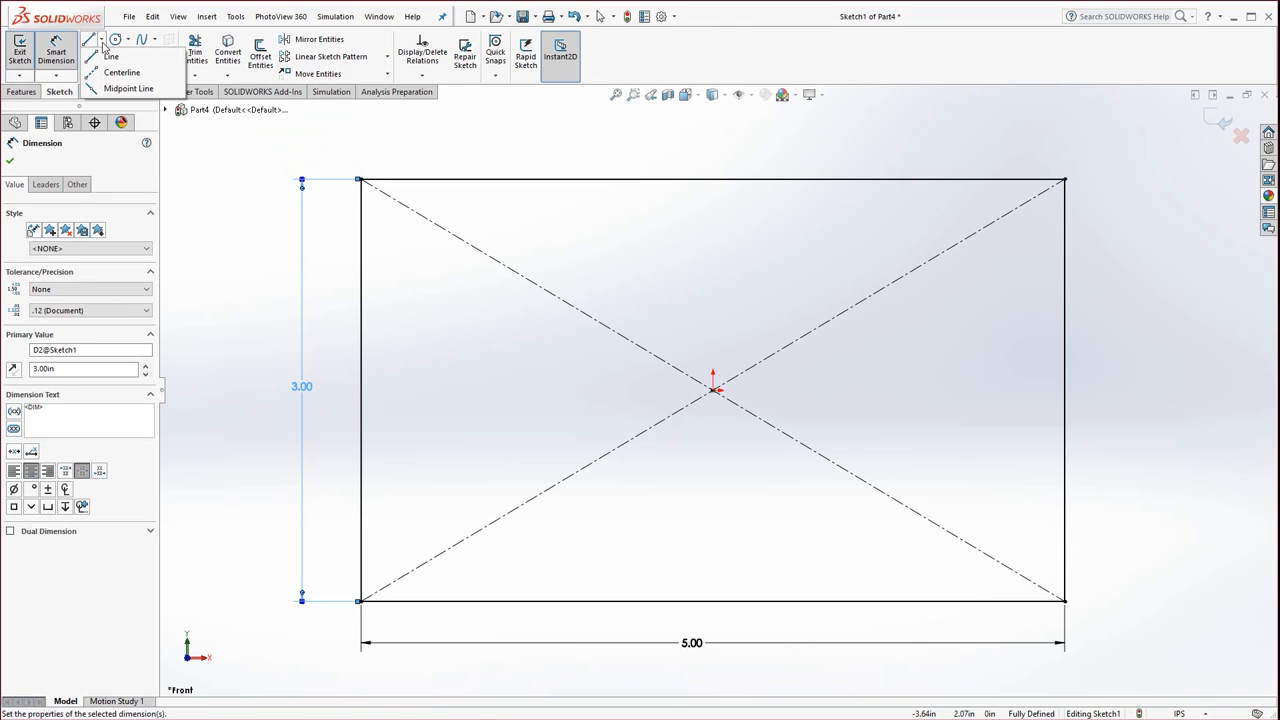
pyautogui.click(97, 74)
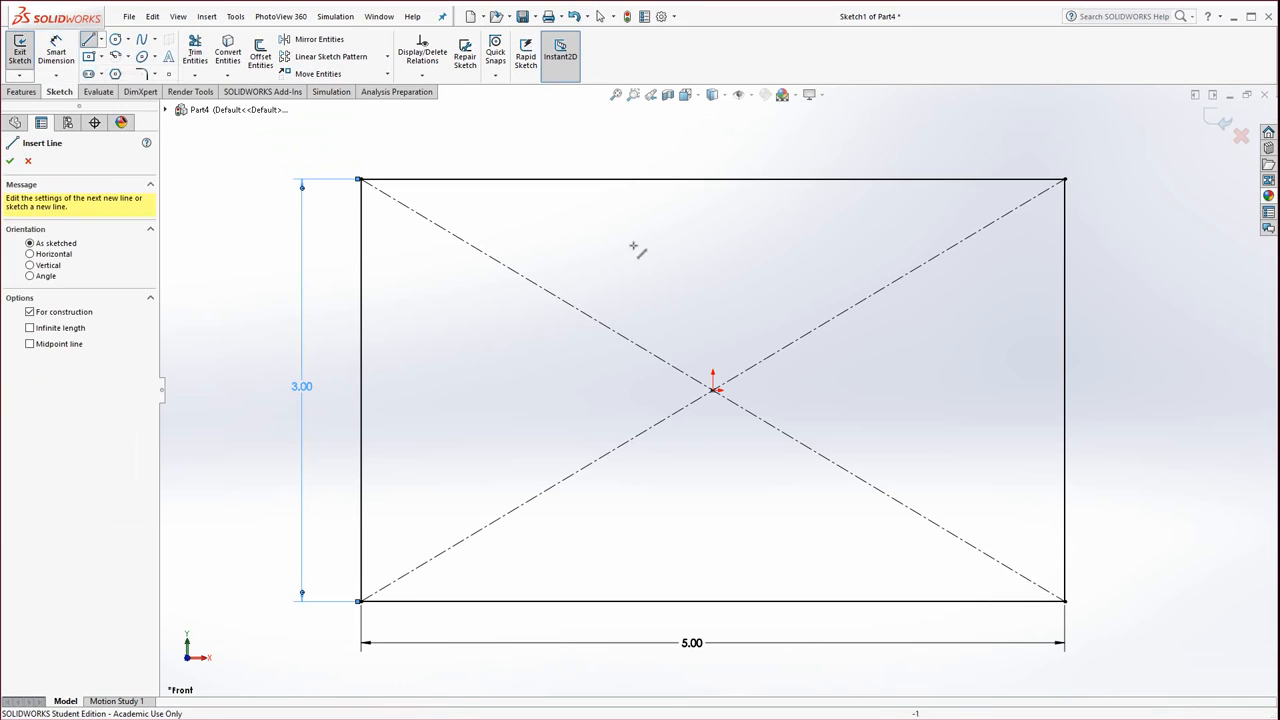
pyautogui.click(712, 205)
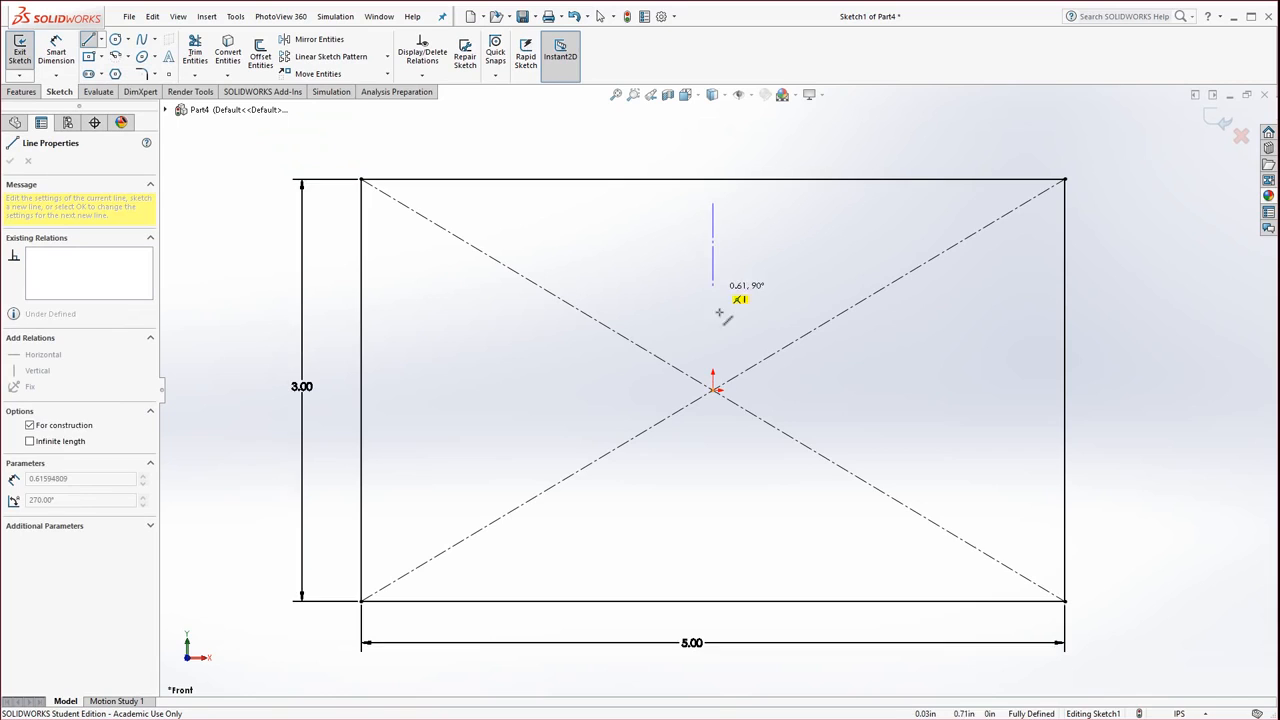
pyautogui.click(712, 390)
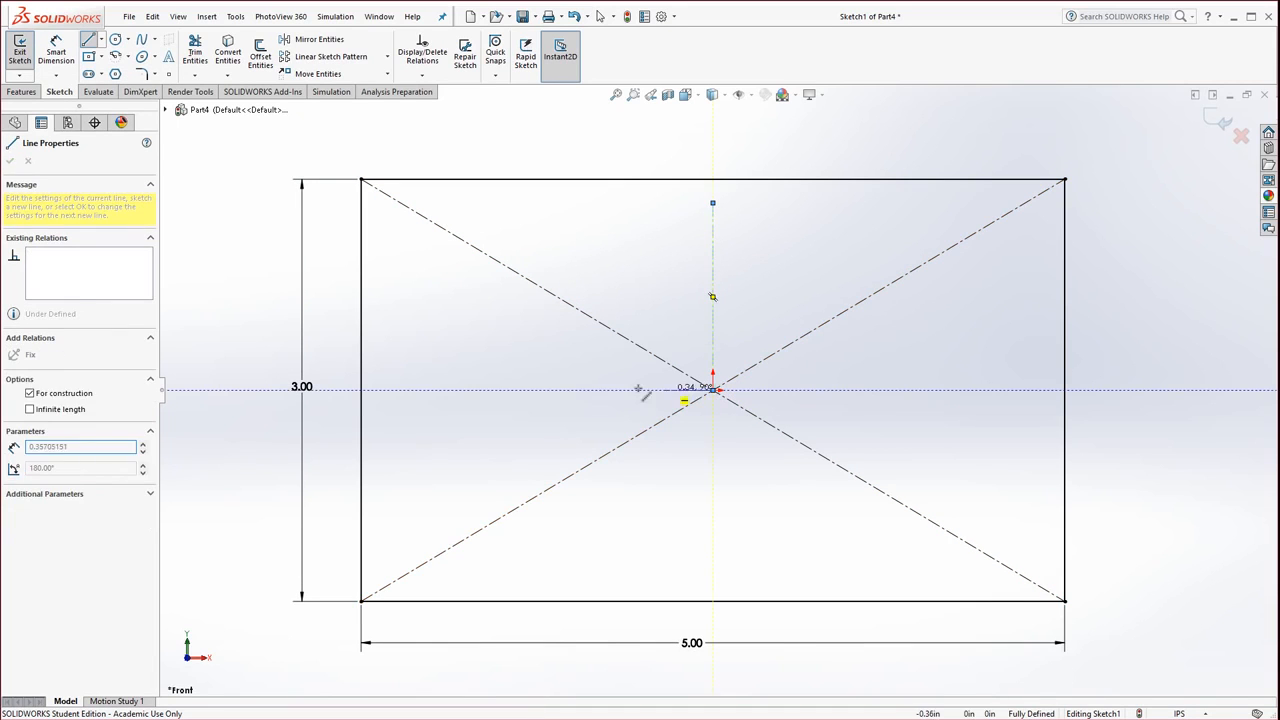
pyautogui.doubleClick(412, 390)
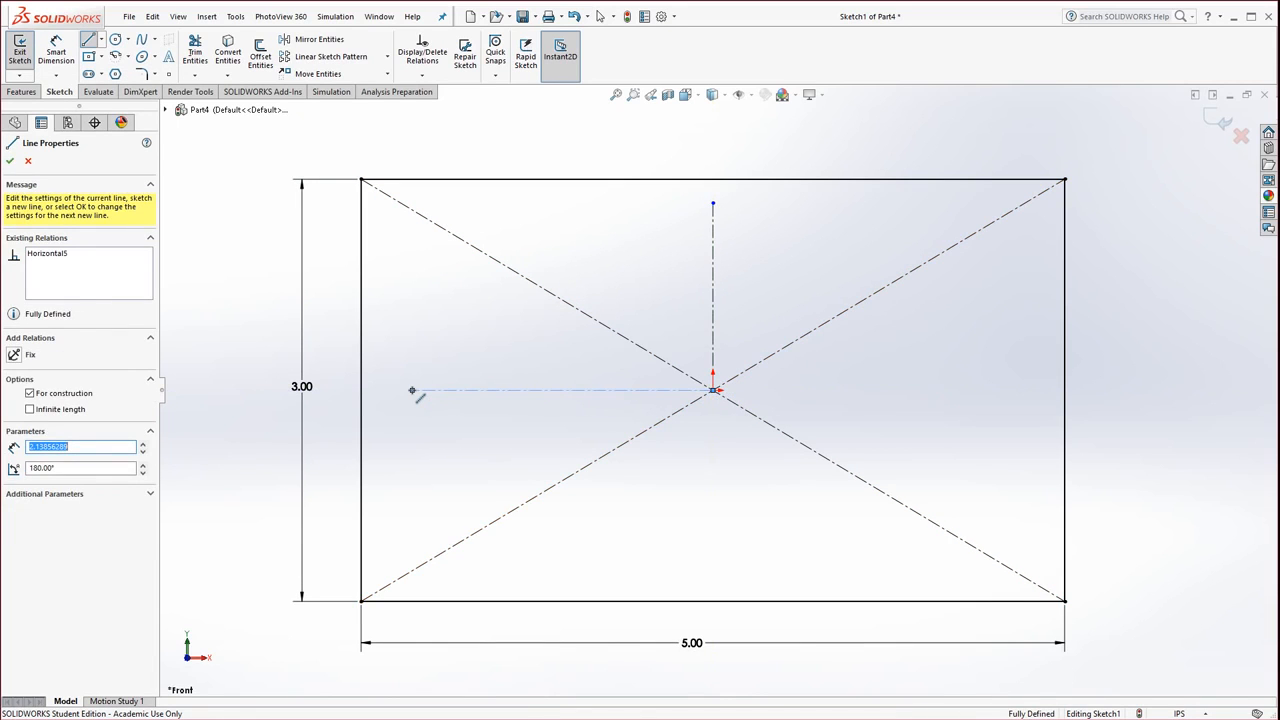
pyautogui.press('Escape')
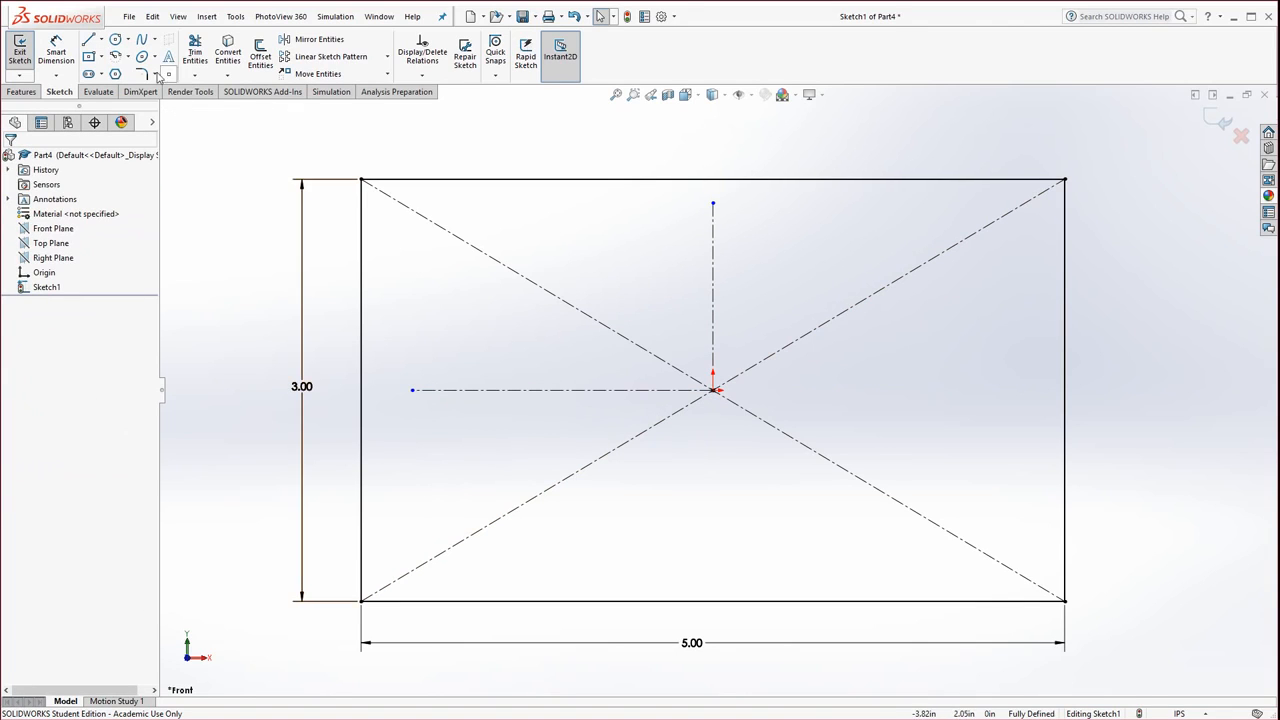
# Step: Sketch a circle with a radius of about 0.18 in in the rectangle's upper left quadrant
pyautogui.click(116, 40)
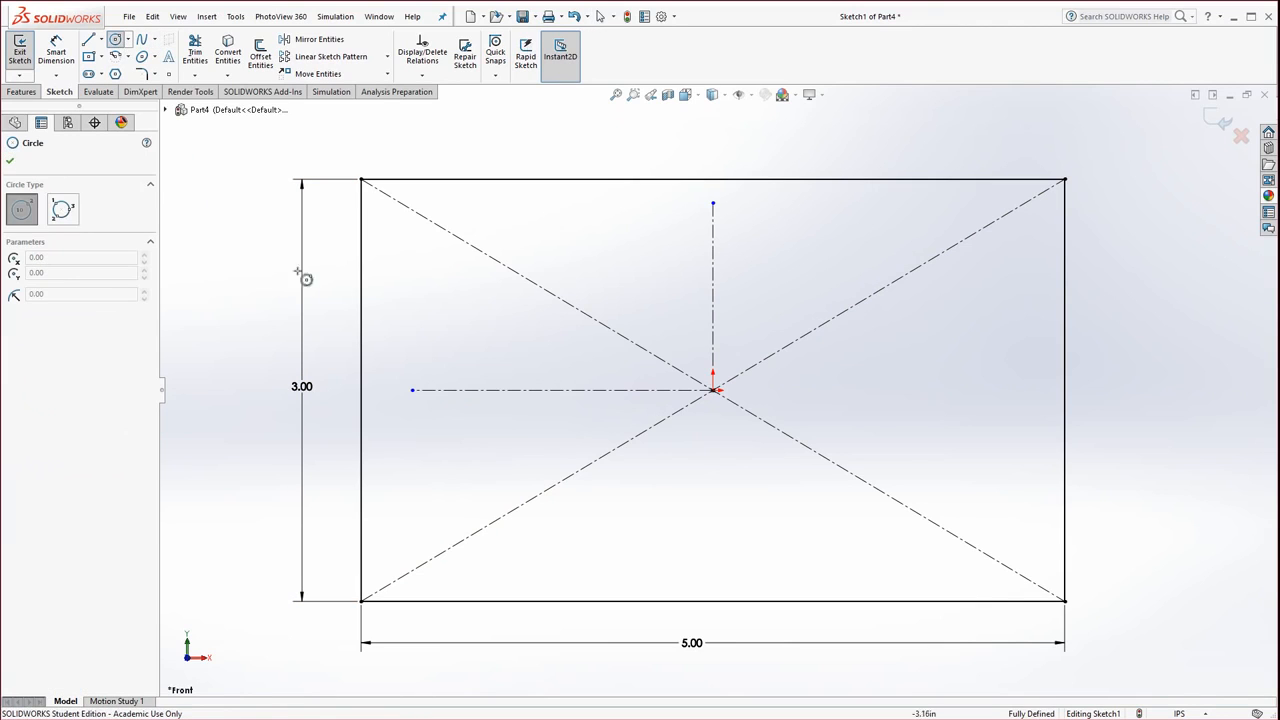
pyautogui.click(447, 299)
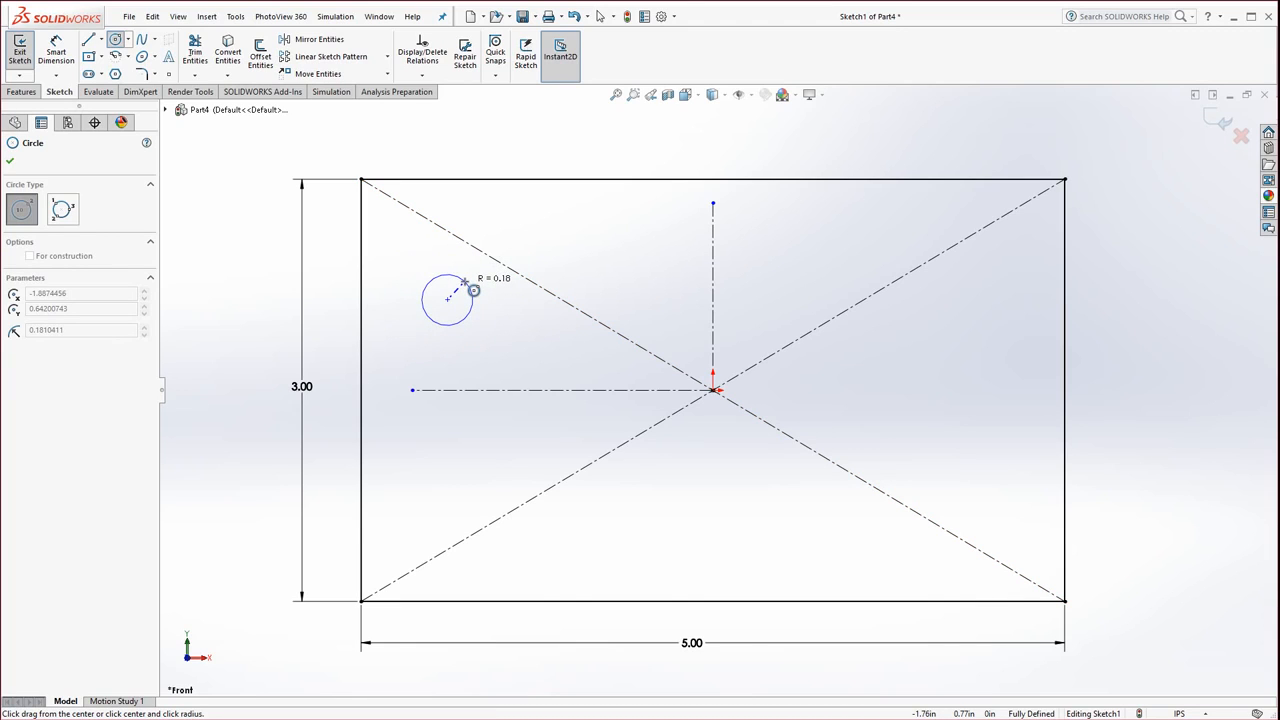
pyautogui.click(473, 290)
# Step: Dimension the circle's diameter as 0.5 in, placing it outside the rectangle's upper left corner
pyautogui.click(56, 50)
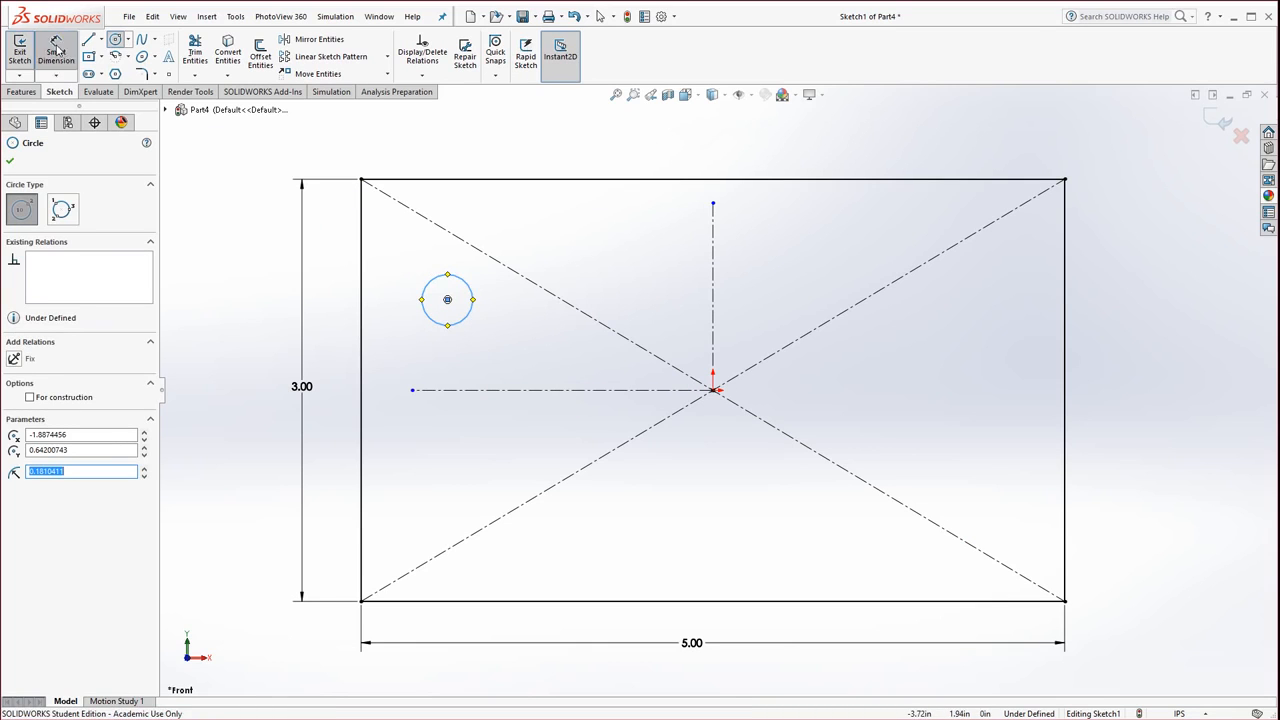
pyautogui.click(430, 322)
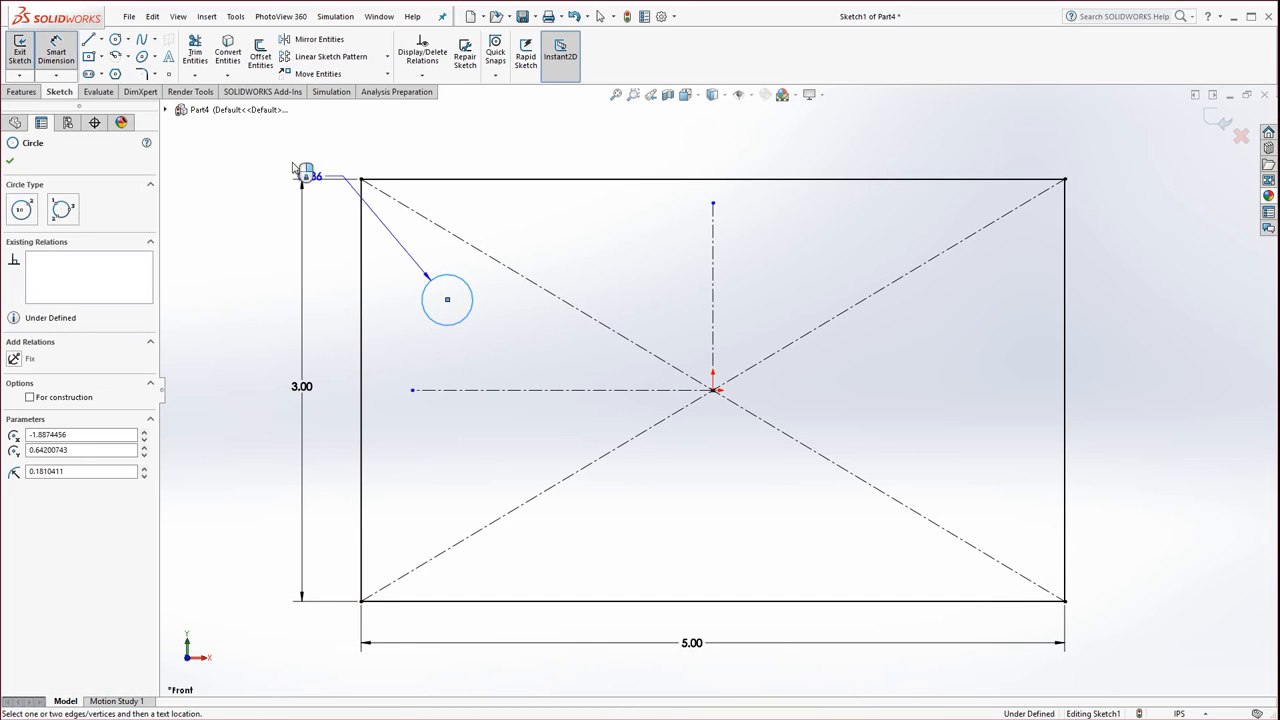
pyautogui.click(322, 142)
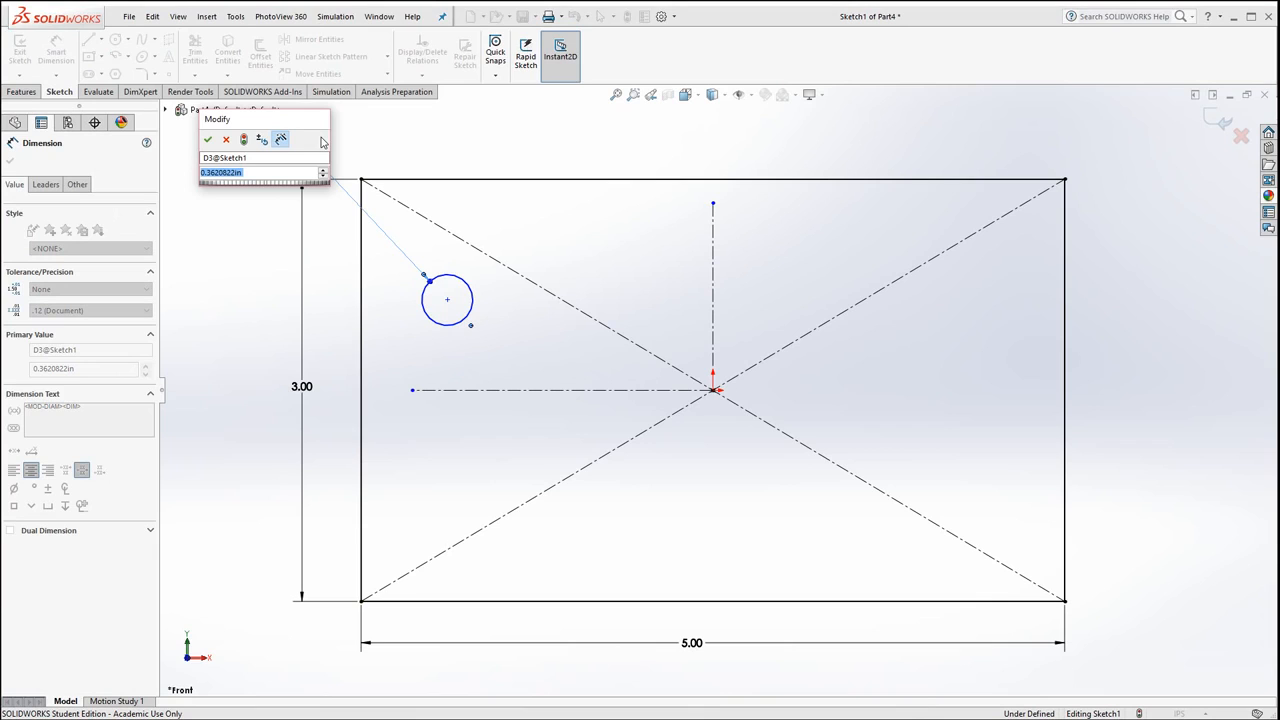
pyautogui.write('.5')
pyautogui.press('Return')
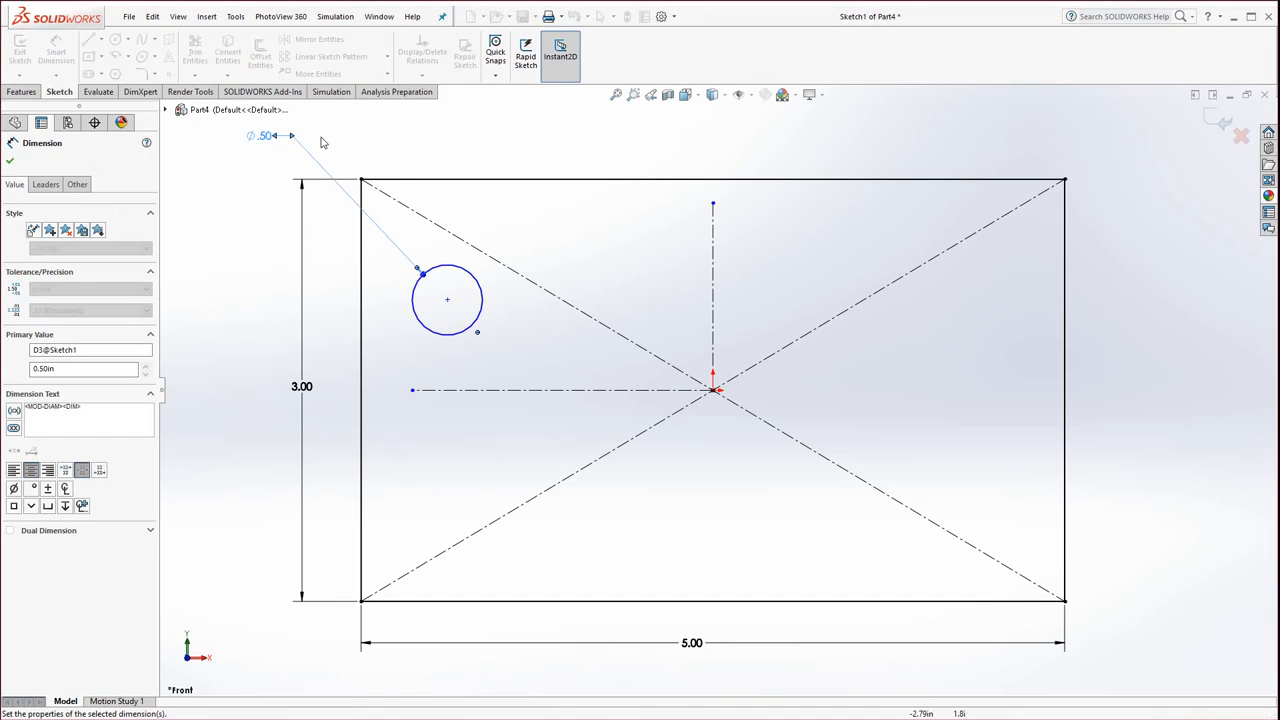
# Step: Dimension the circle's center 0.75 in from the rectangle's left edge, placing the dimension above the rectangle
pyautogui.click(428, 334)
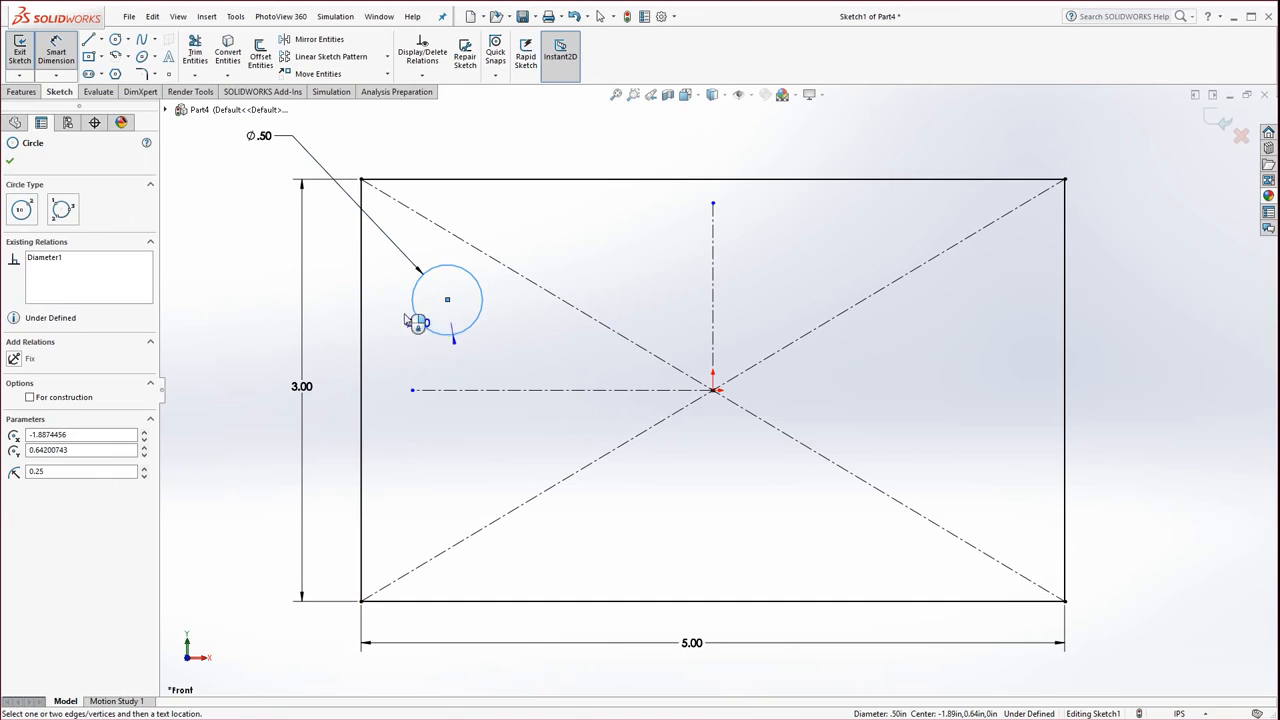
pyautogui.click(361, 386)
pyautogui.click(402, 124)
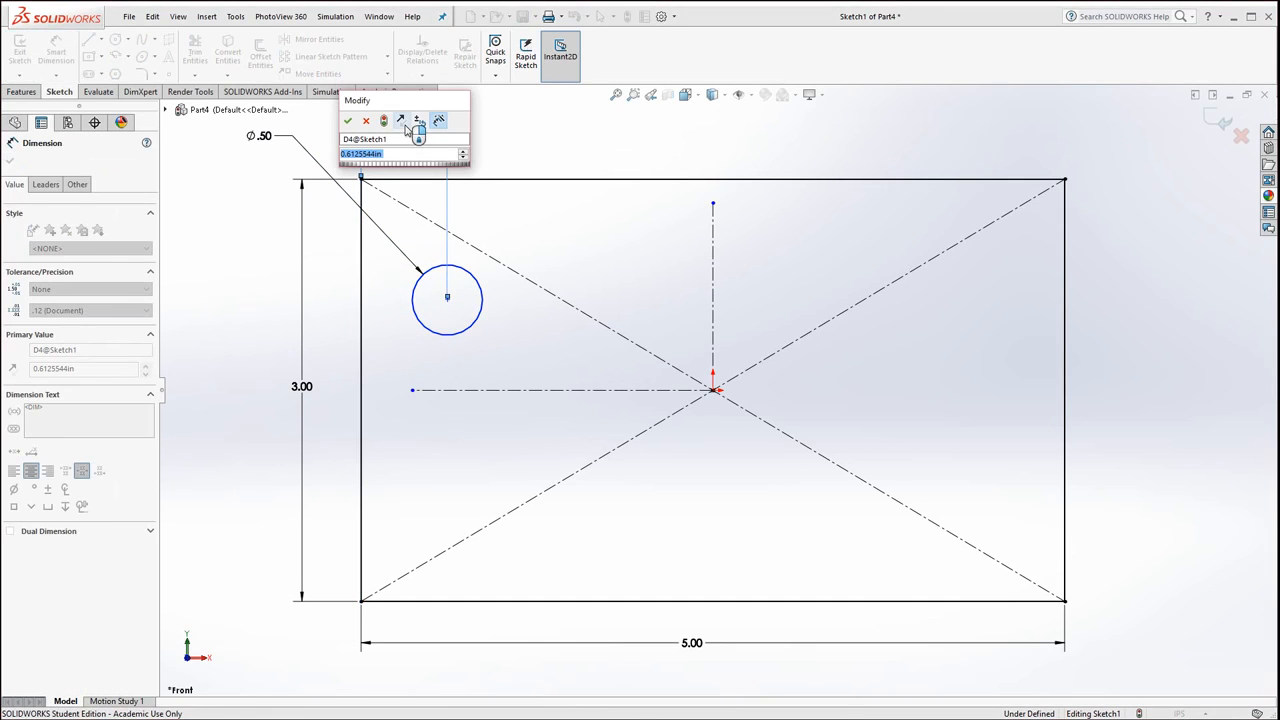
pyautogui.write('.75')
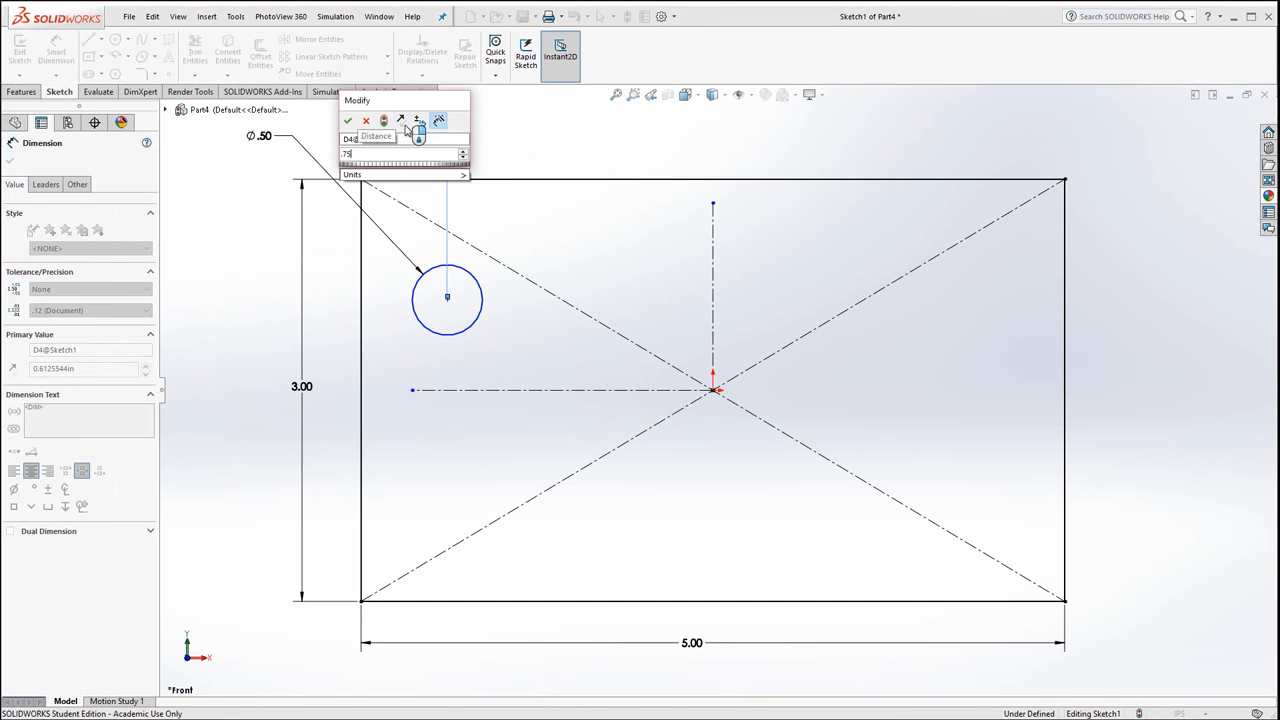
pyautogui.press('Return')
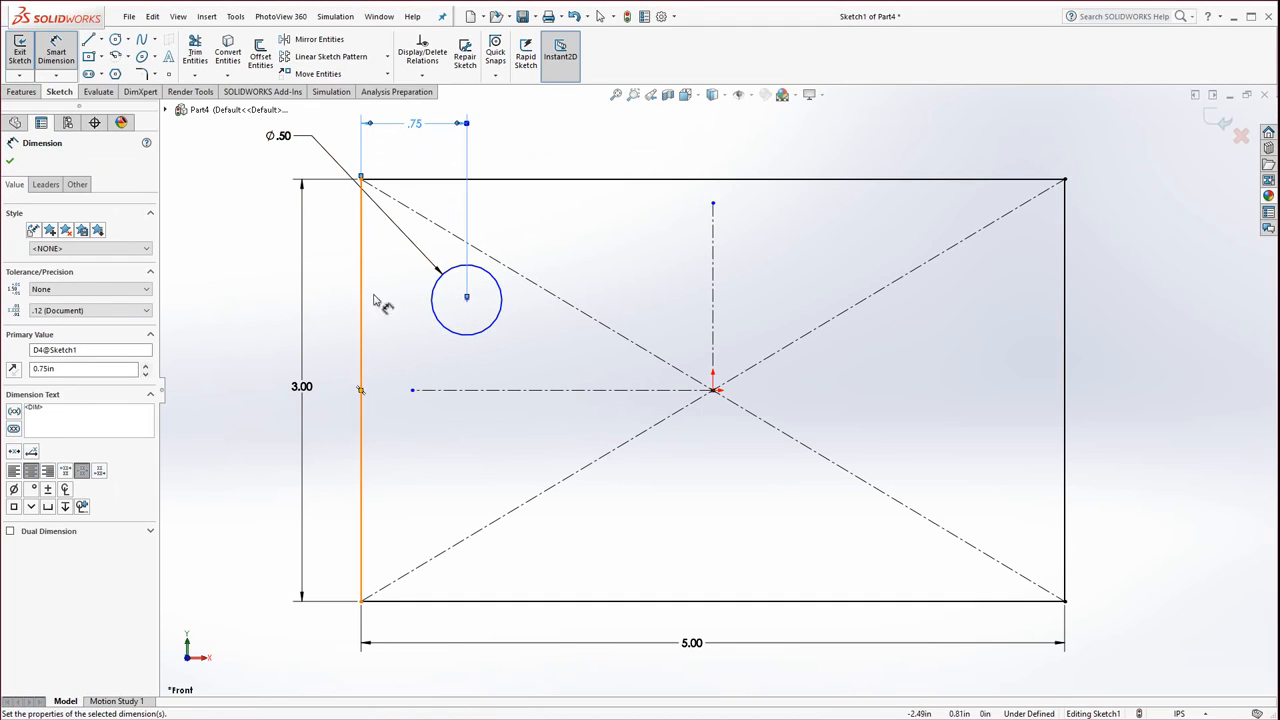
# Step: Dimension the circle's center 0.75 in below the rectangle's top edge, placing the dimension beside the left edge
pyautogui.click(484, 333)
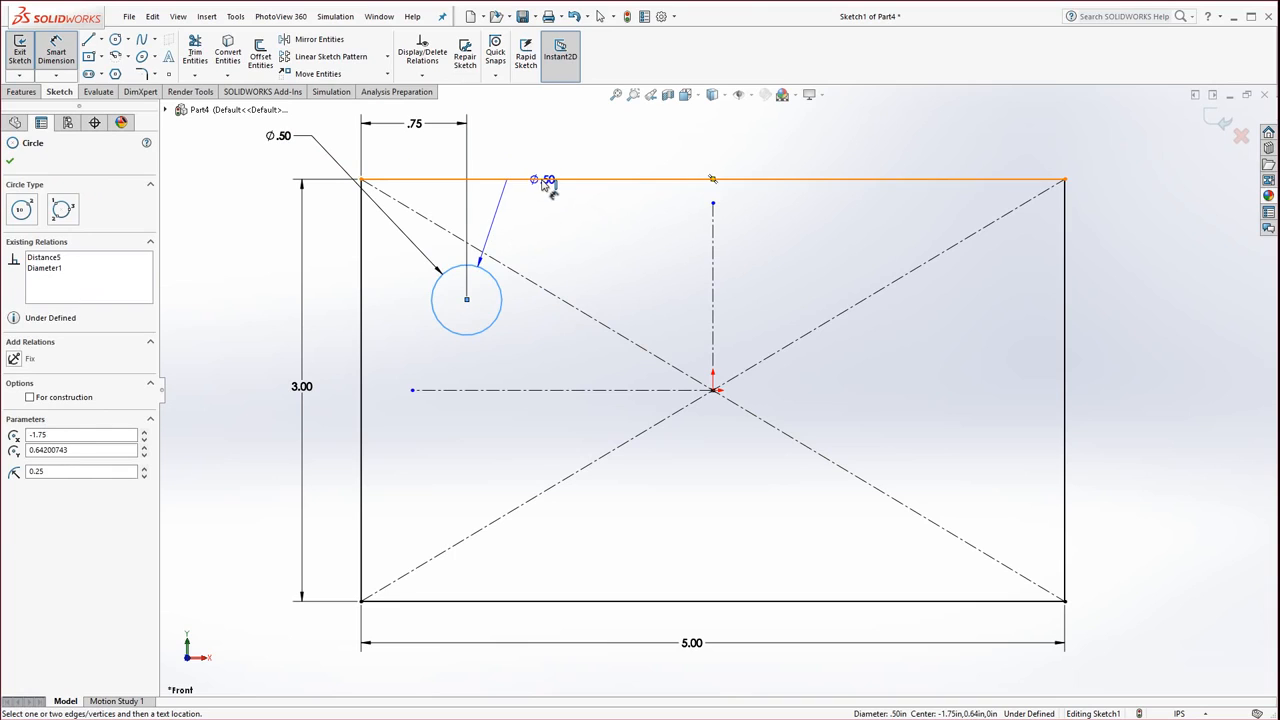
pyautogui.click(543, 179)
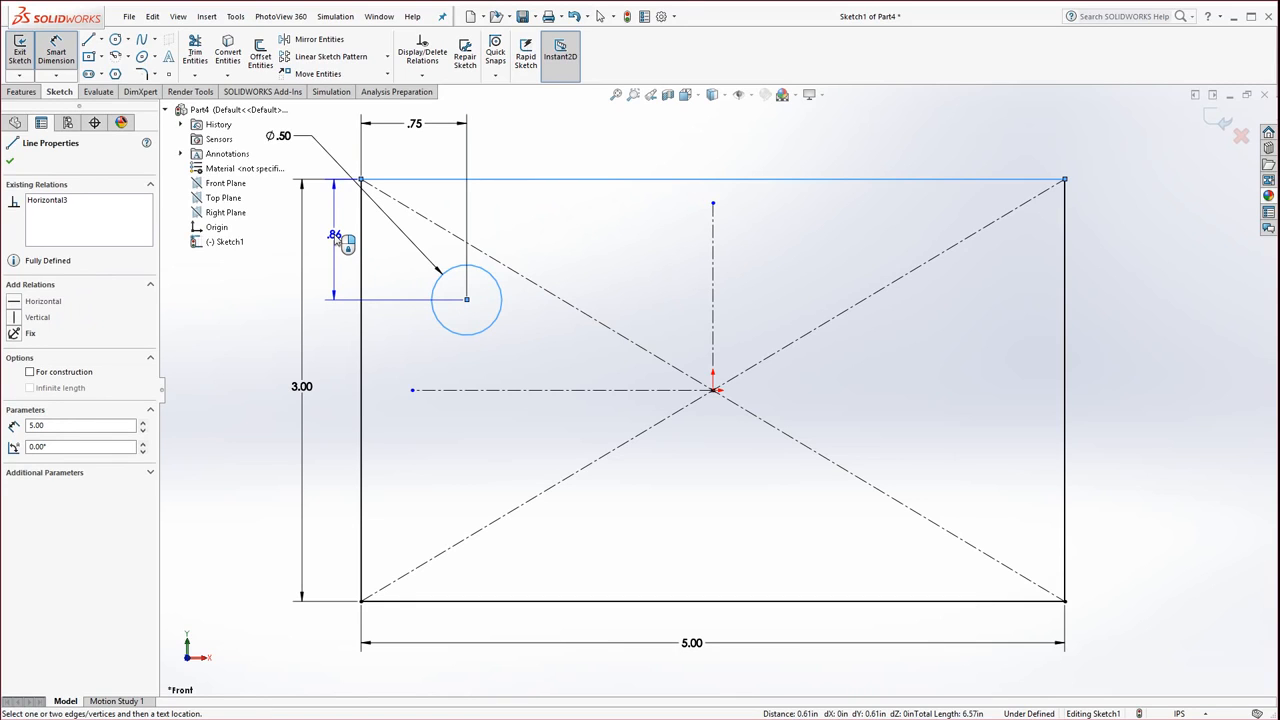
pyautogui.click(336, 240)
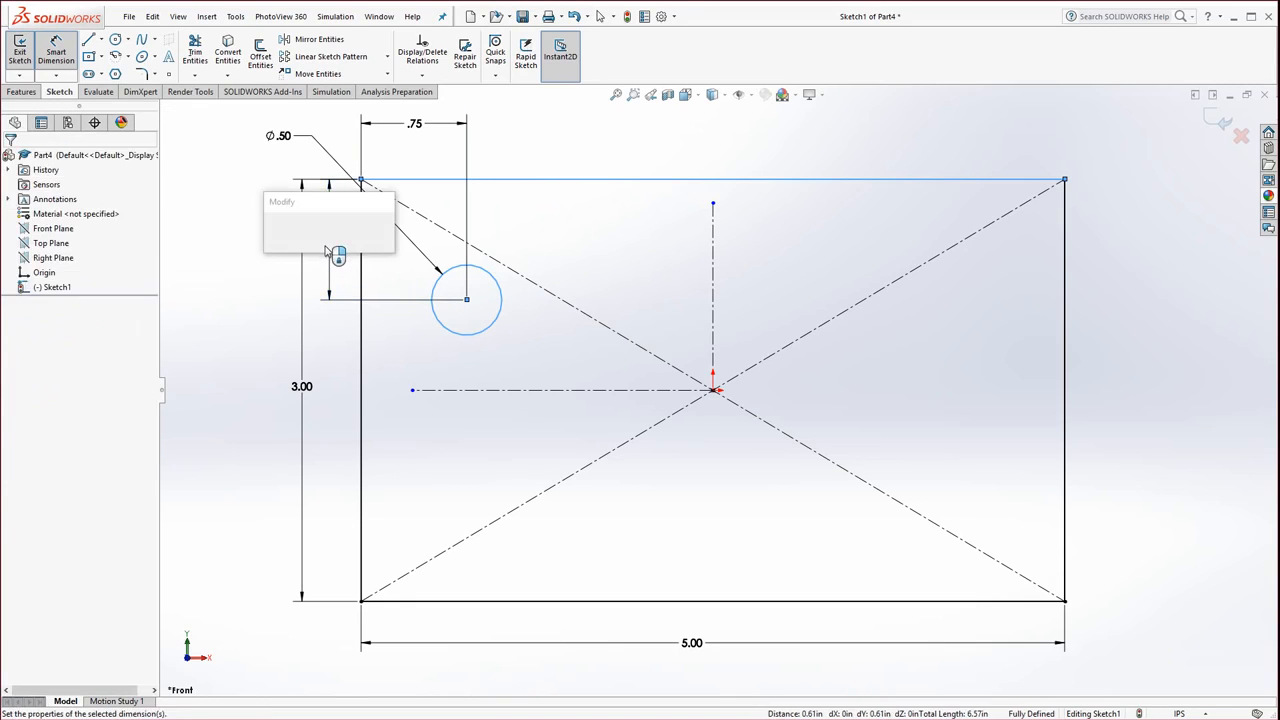
pyautogui.write('.75')
pyautogui.press('Return')
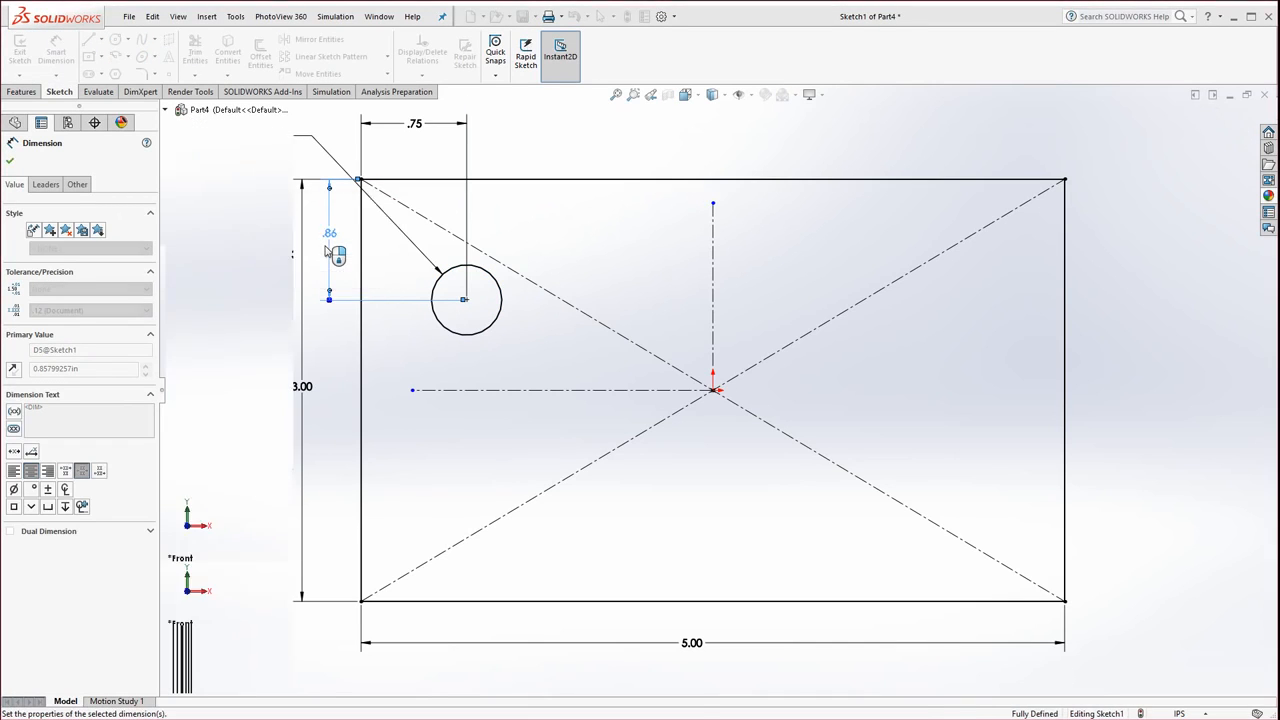
pyautogui.click(220, 260)
# Step: Spread out the 3.00 height, vertical .75 and circle diameter dimensions farther from the rectangle's left side so they are clearly separated
pyautogui.press('z')
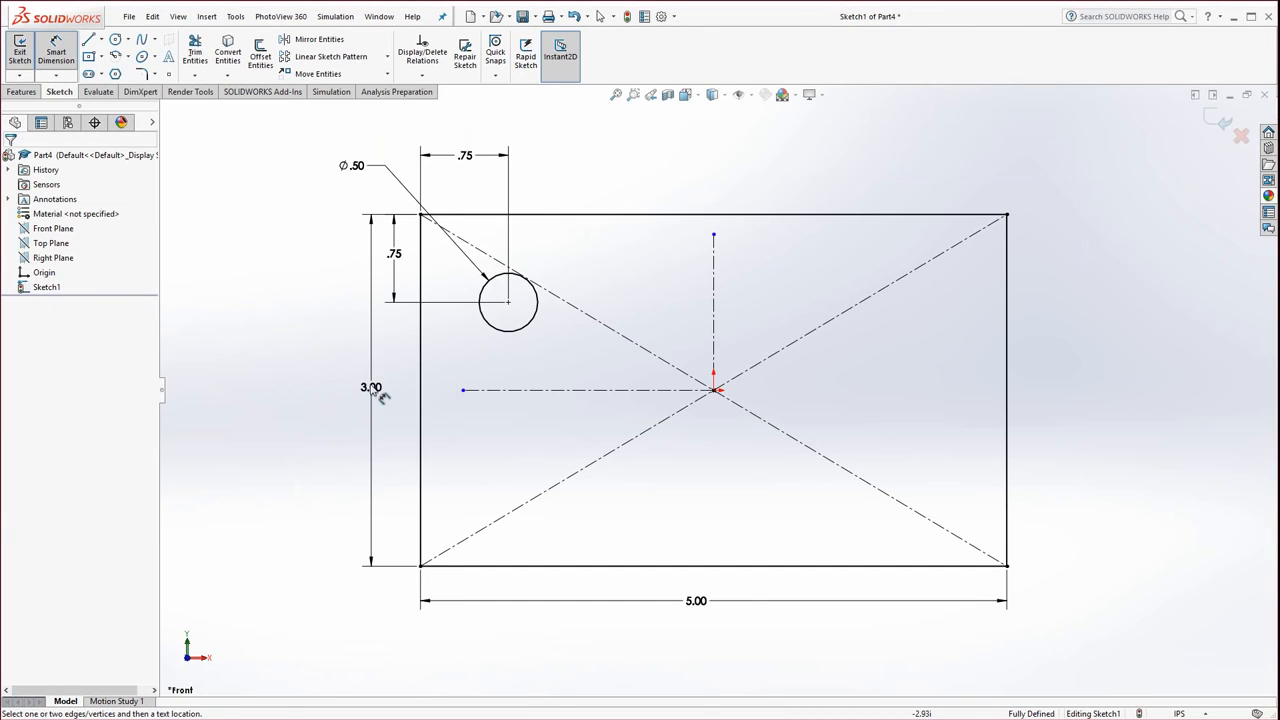
pyautogui.moveTo(372, 394); pyautogui.dragTo(316, 394)
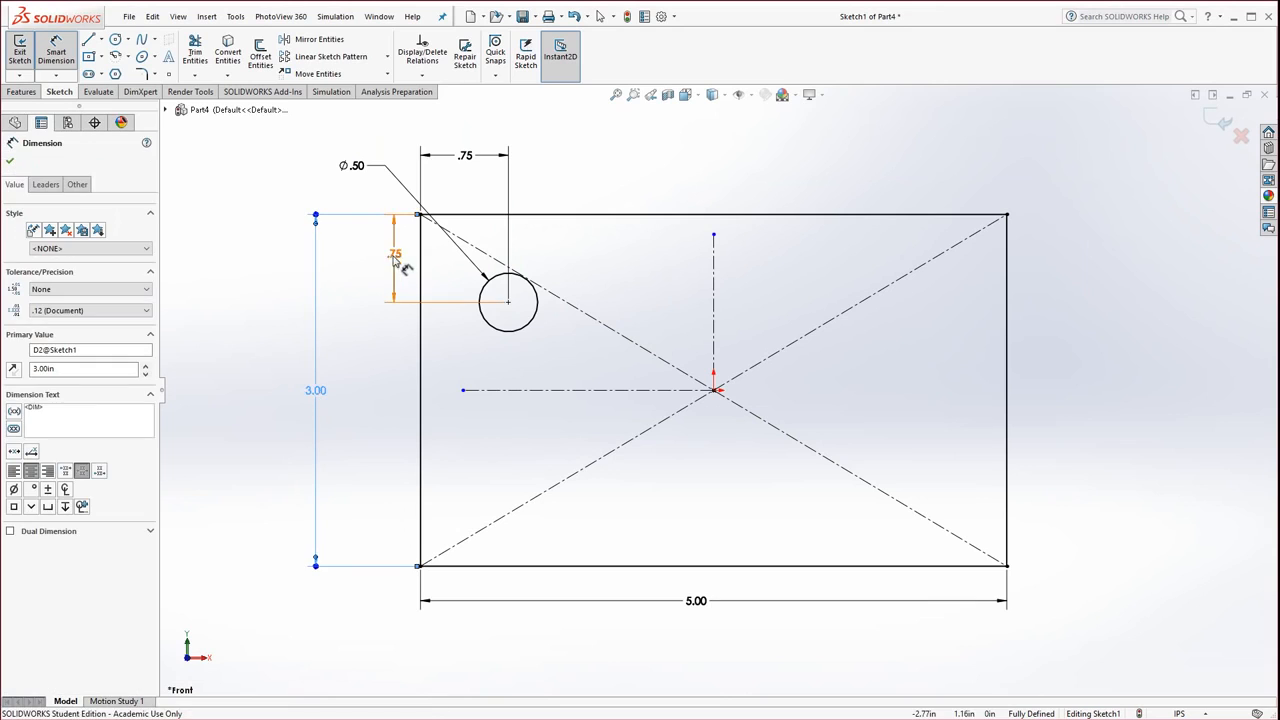
pyautogui.moveTo(397, 258); pyautogui.dragTo(370, 258)
pyautogui.moveTo(356, 165); pyautogui.dragTo(350, 171)
pyautogui.click(624, 277)
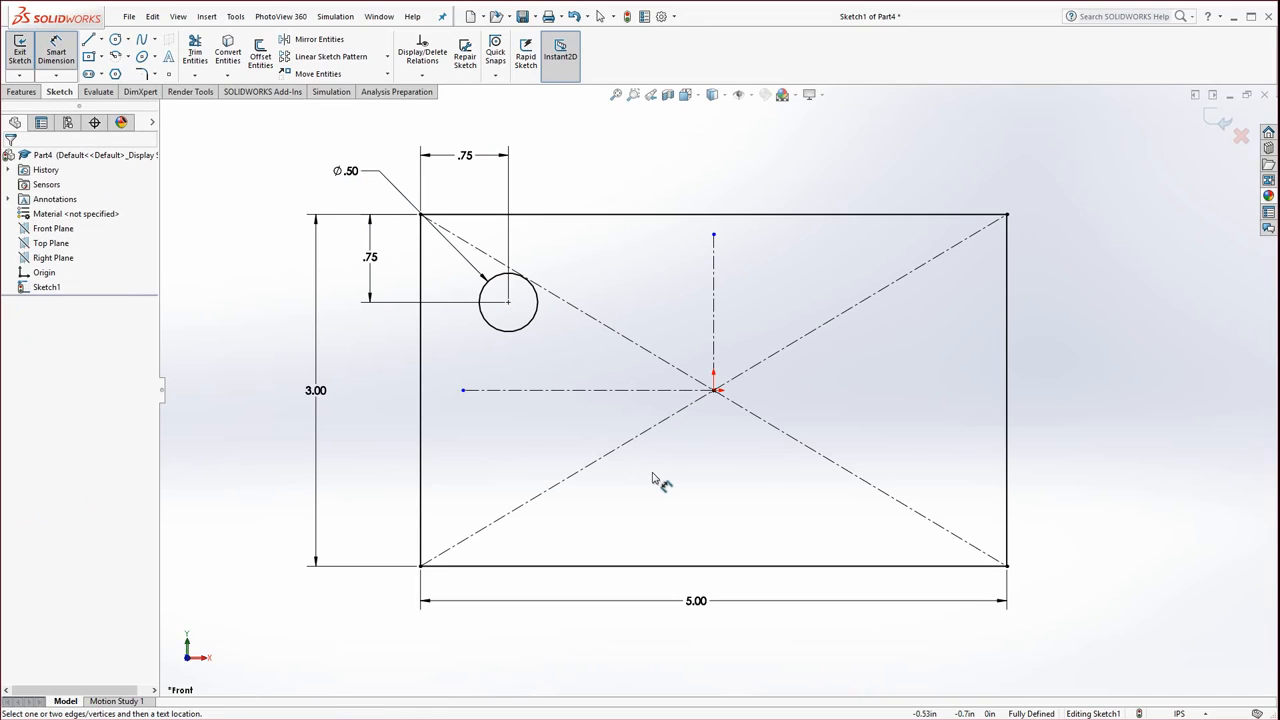
pyautogui.press('Escape')
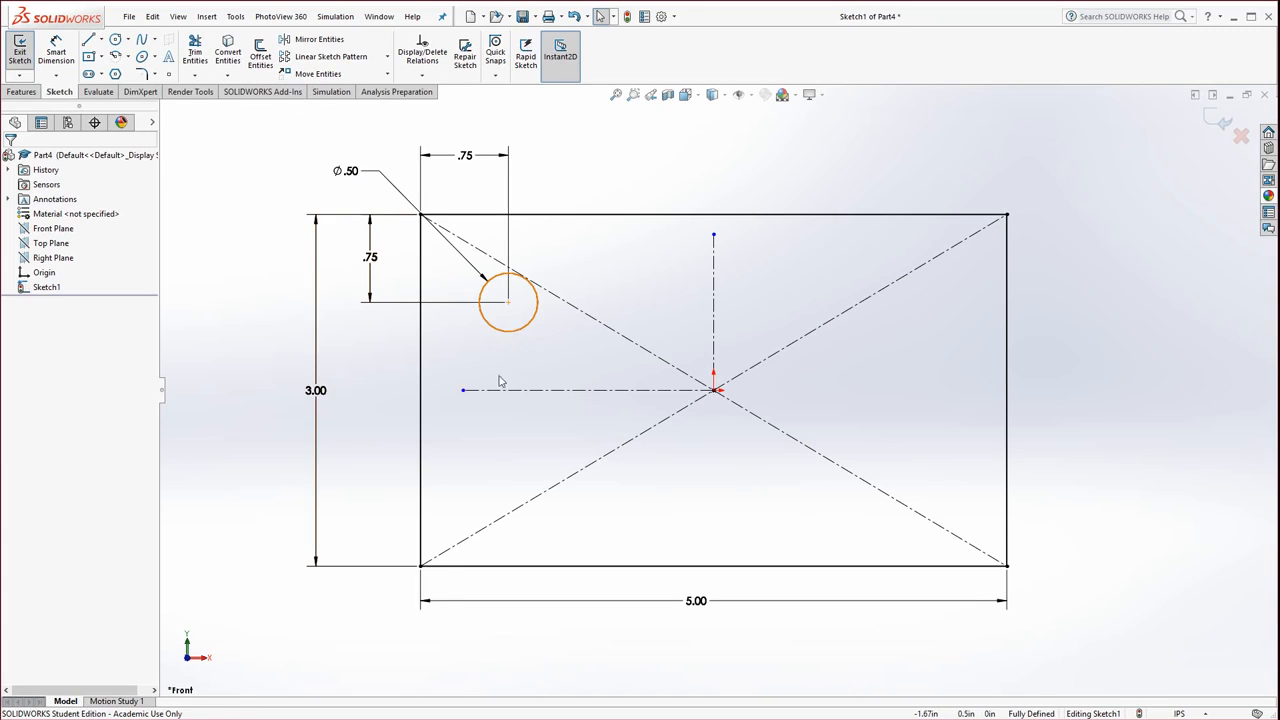
# Step: Mirror the circle about the vertical centerline to the rectangle's right side
pyautogui.click(524, 334)
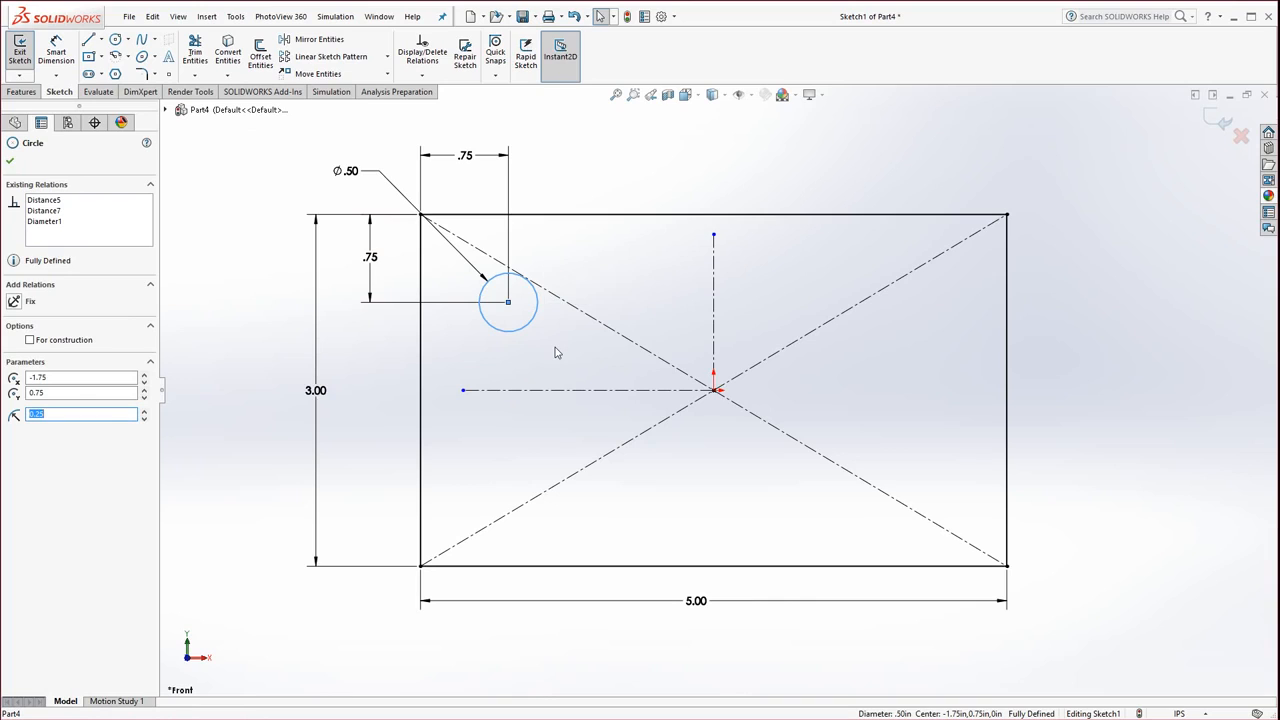
pyautogui.keyDown('ctrl'); pyautogui.click(714, 290); pyautogui.keyUp('ctrl')
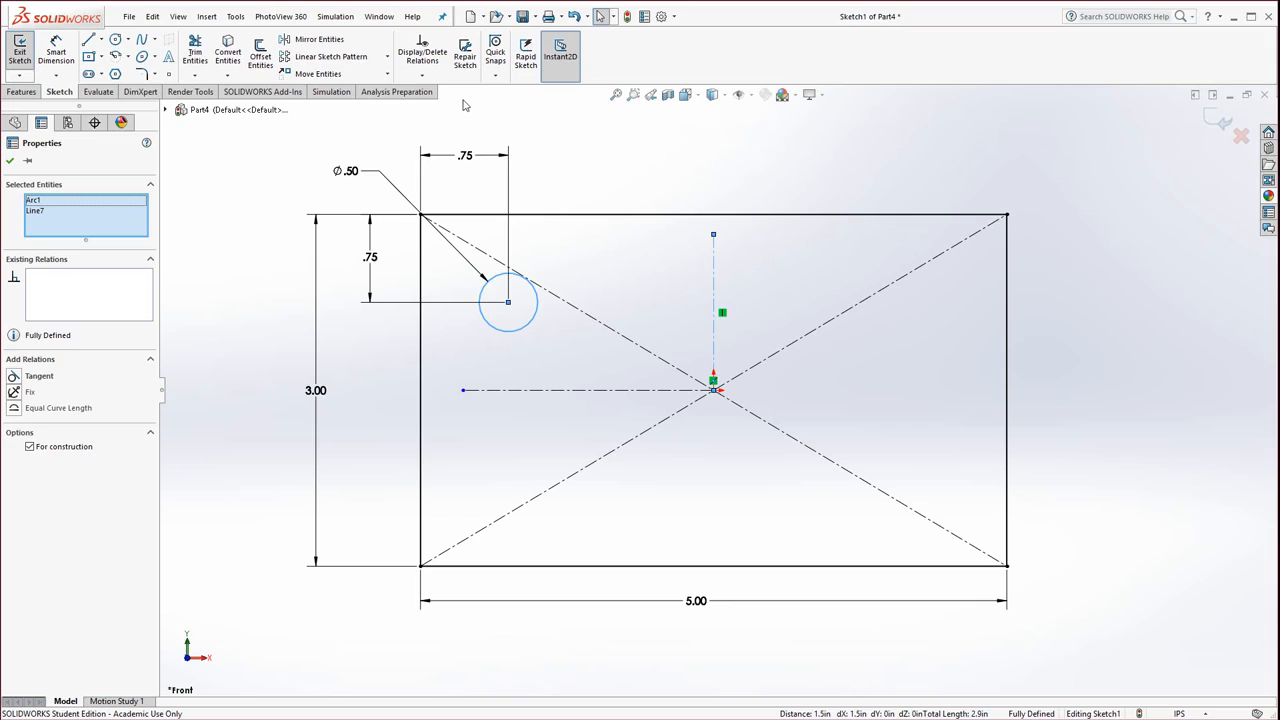
pyautogui.click(320, 40)
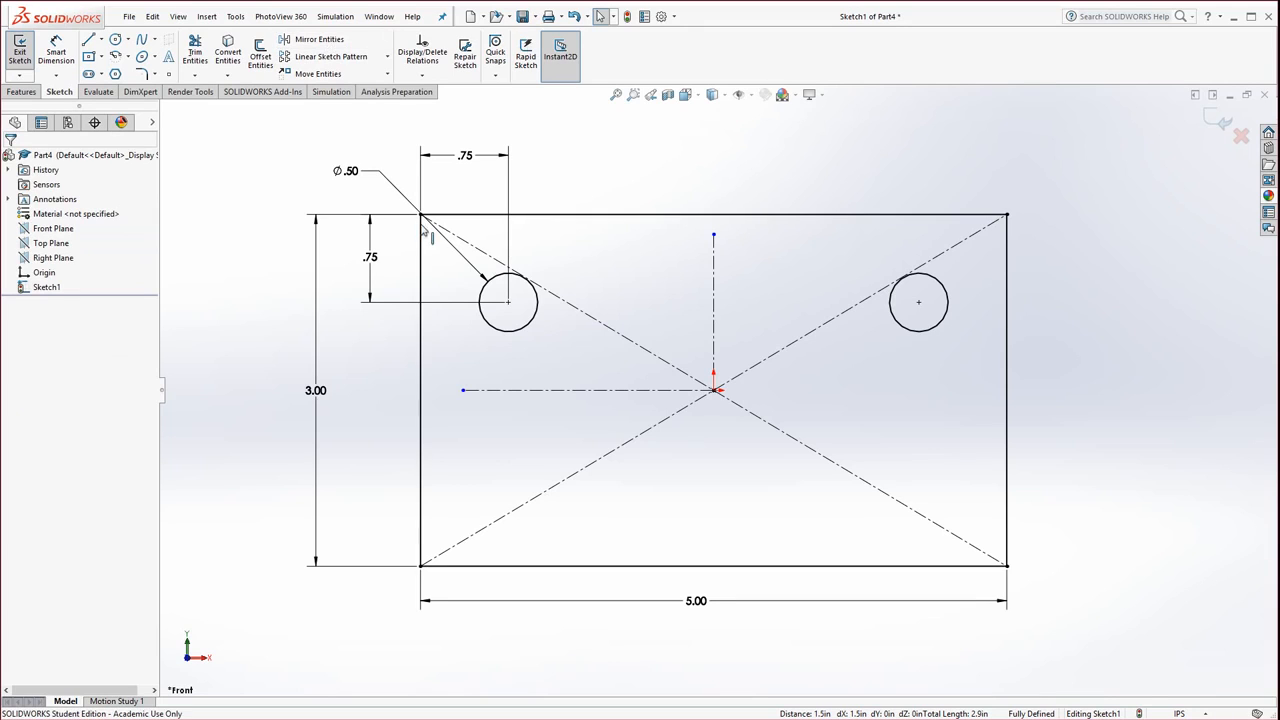
# Step: Mirror both upper circles about the horizontal centerline into the rectangle's lower half
pyautogui.click(514, 338)
pyautogui.keyDown('ctrl'); pyautogui.click(906, 324); pyautogui.keyUp('ctrl')
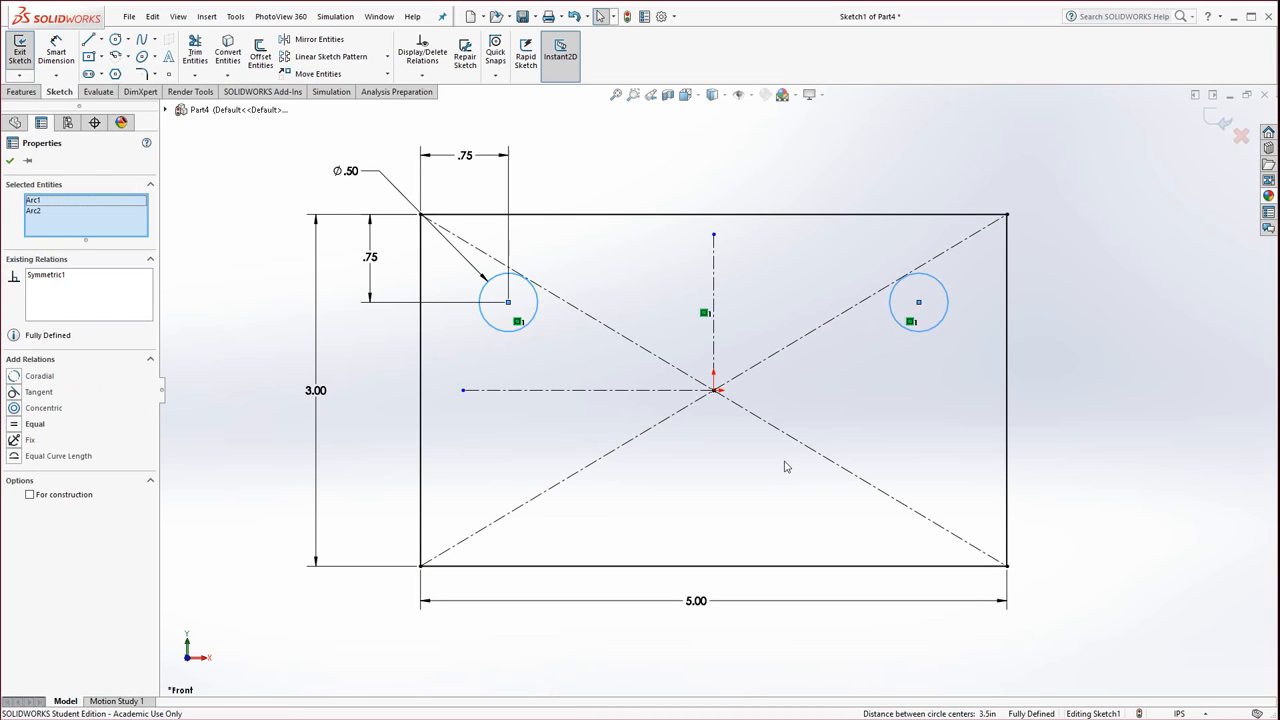
pyautogui.keyDown('ctrl'); pyautogui.click(615, 396); pyautogui.keyUp('ctrl')
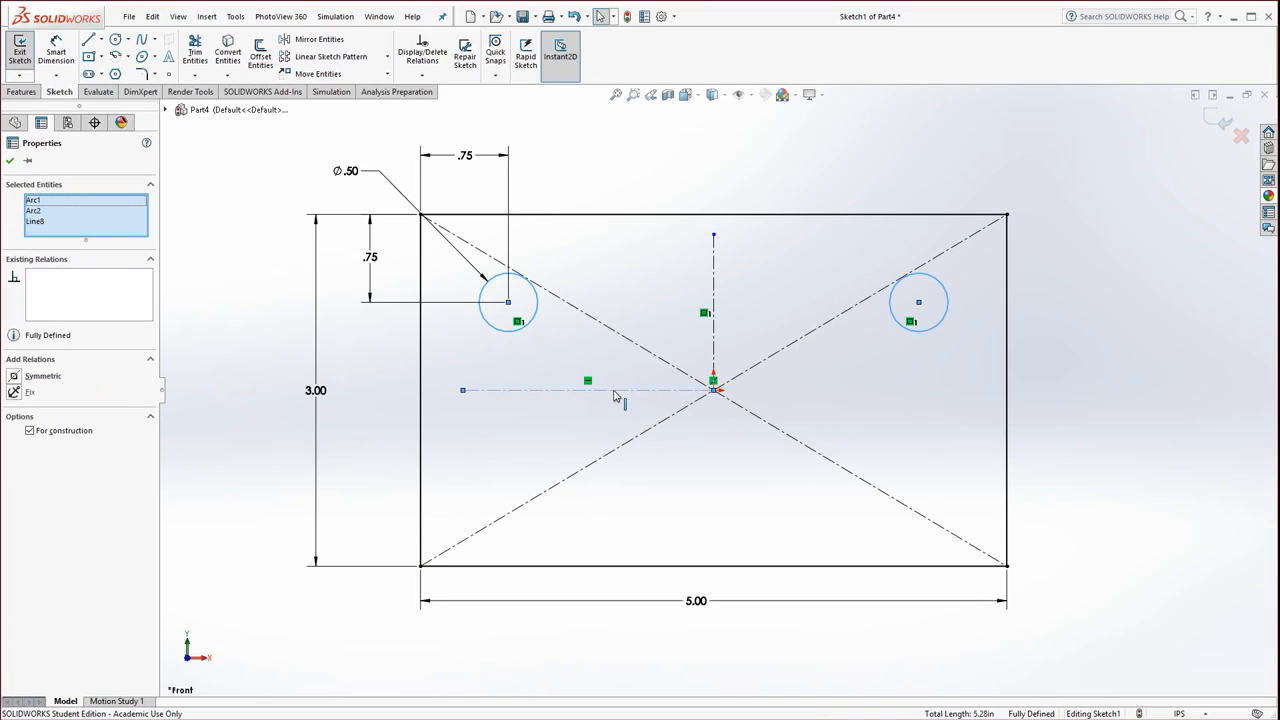
pyautogui.click(330, 42)
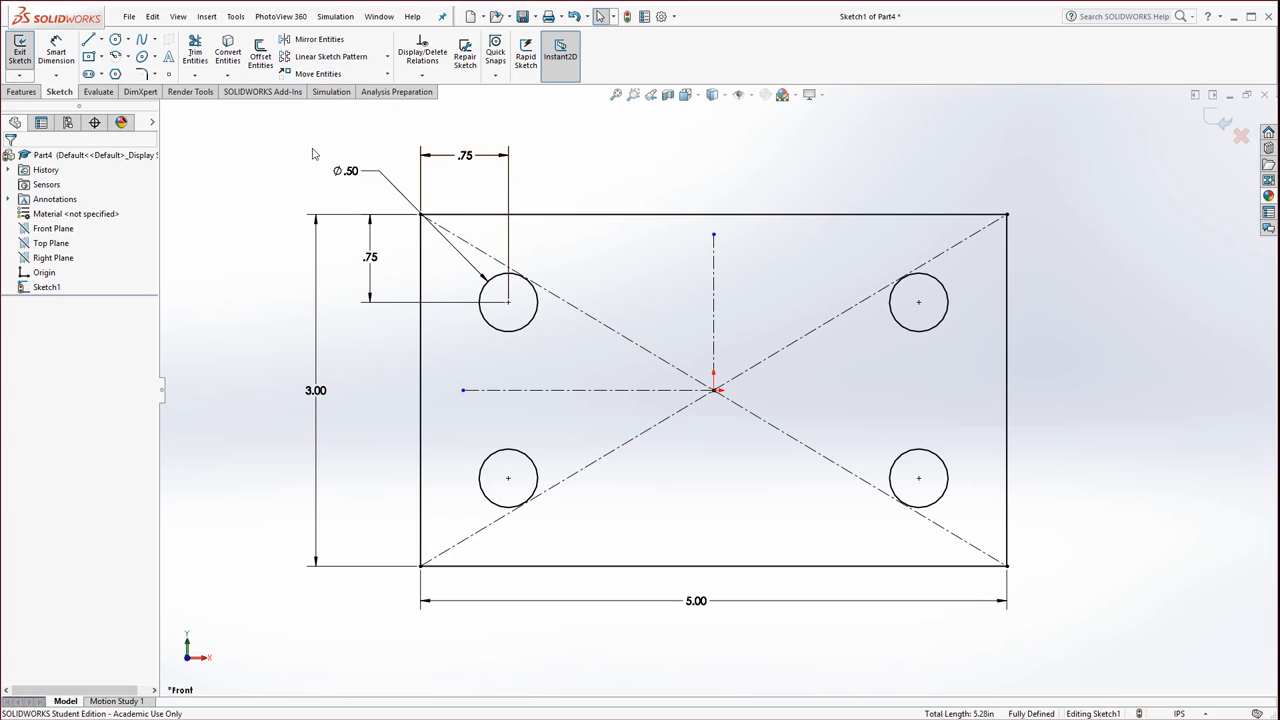
# Step: Try a full-height center rectangle about 1.93 in wide at the origin of the plate sketch, and undo it
pyautogui.click(89, 57)
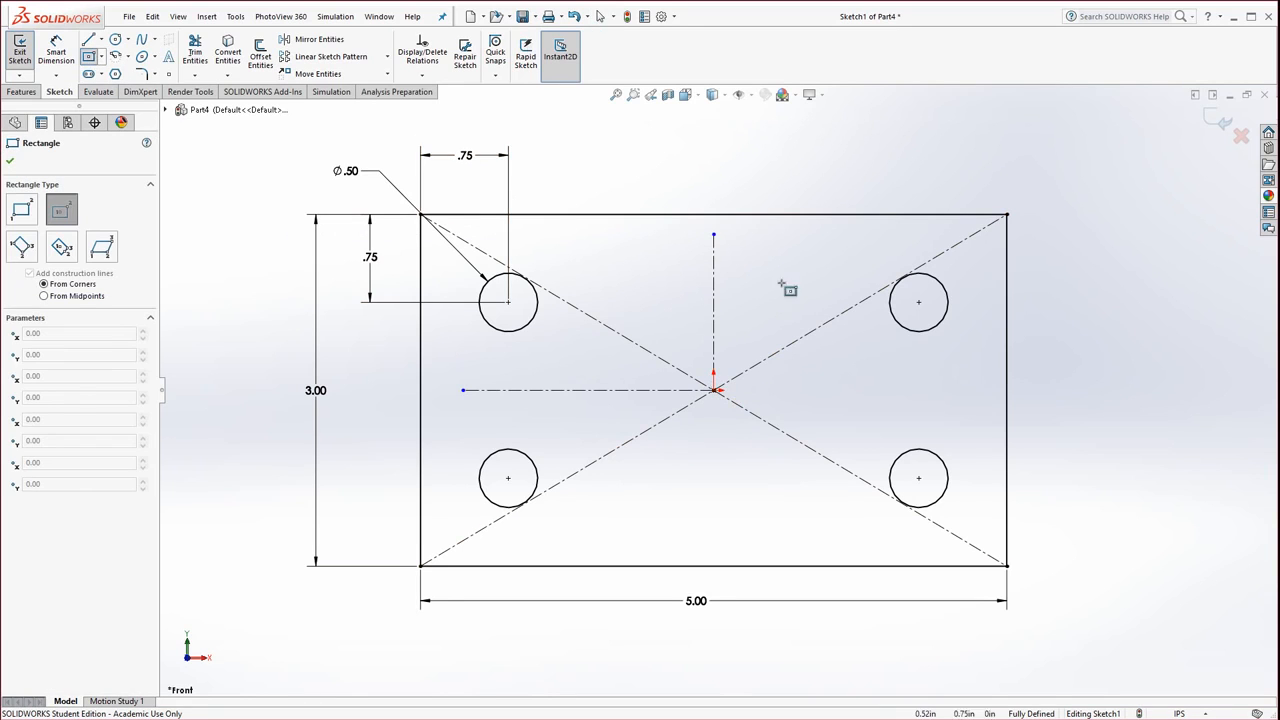
pyautogui.click(713, 390)
pyautogui.click(826, 214)
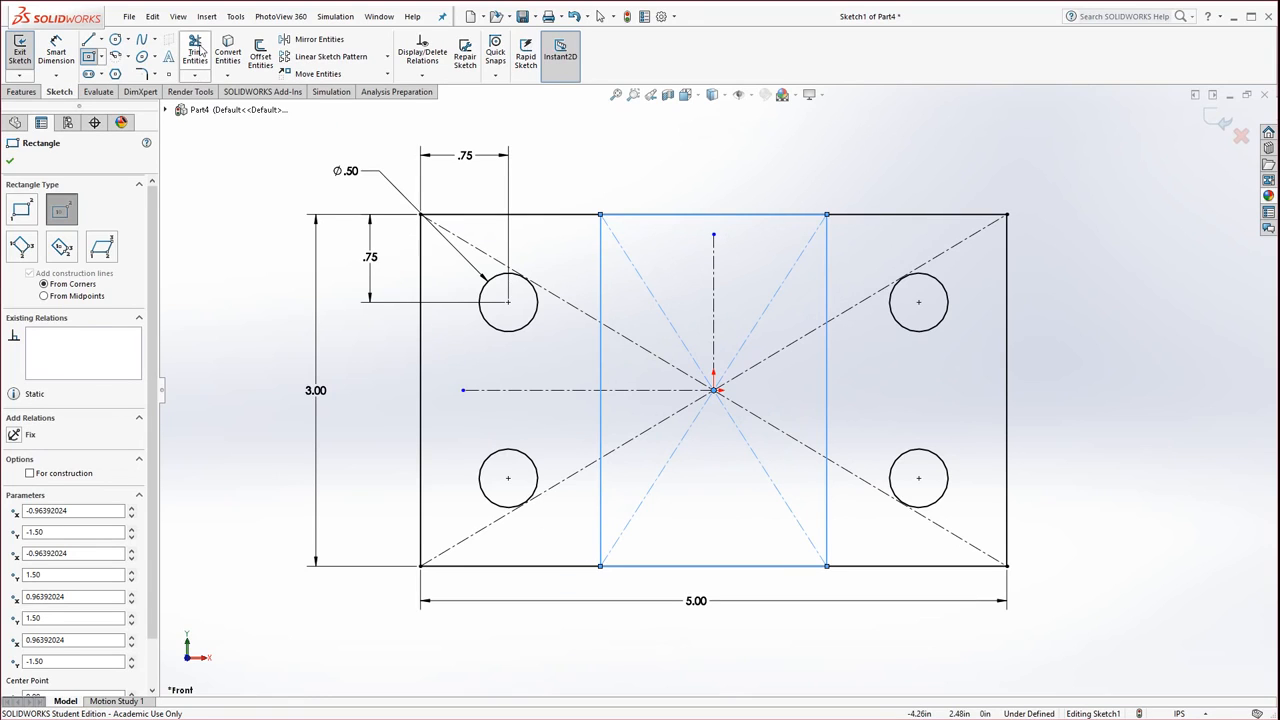
pyautogui.click(155, 20)
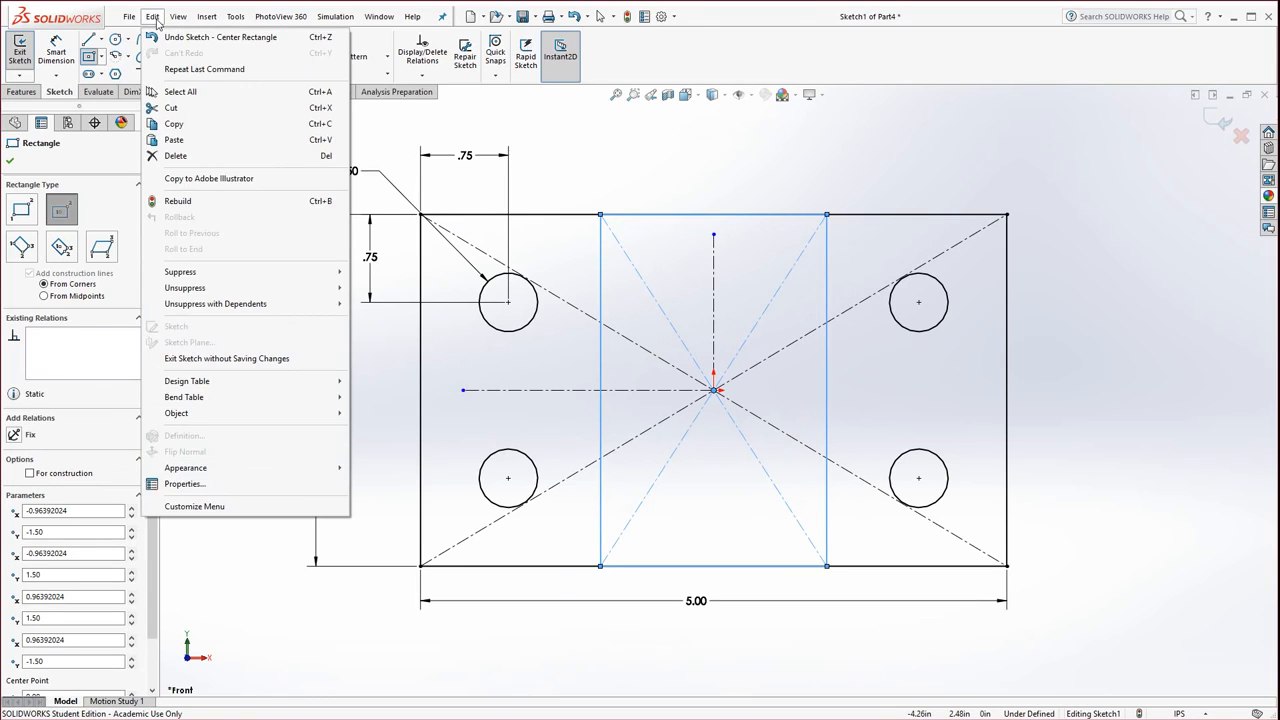
pyautogui.click(168, 38)
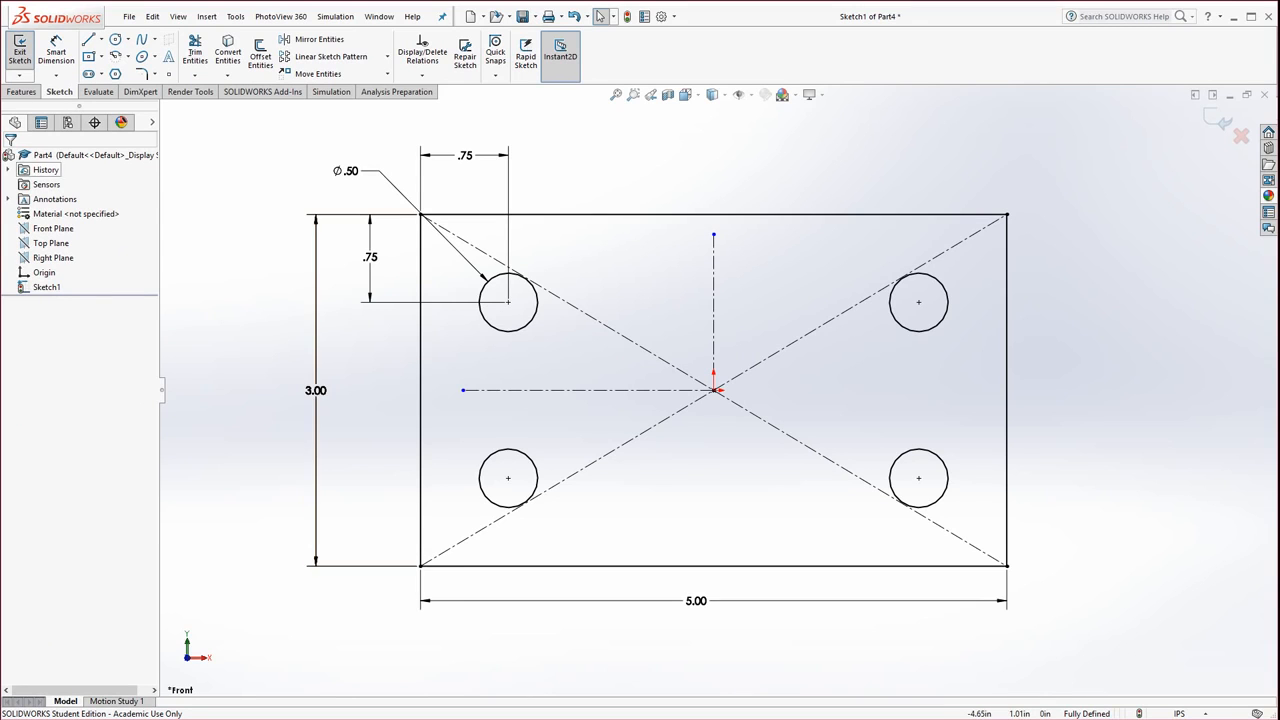
# Step: Extrude the rectangle with its four circular holes as a blind boss 1.5 in deep
pyautogui.click(22, 92)
pyautogui.click(26, 52)
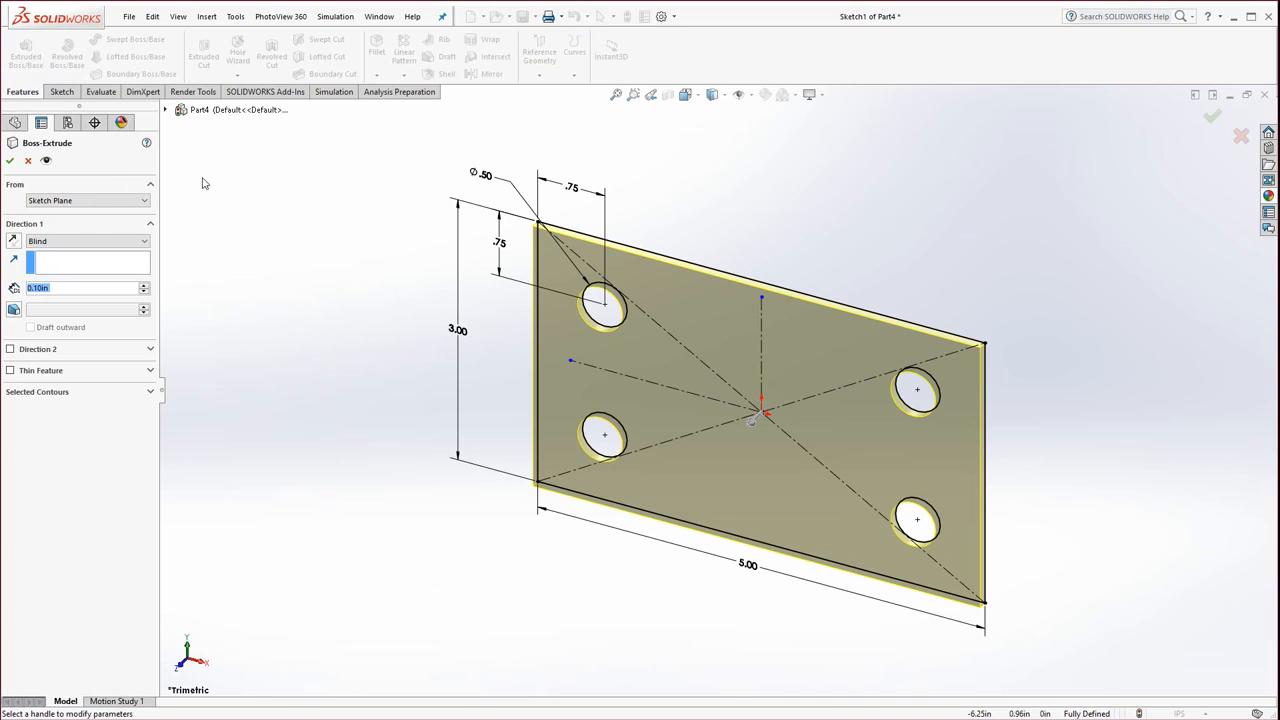
pyautogui.write('1.5')
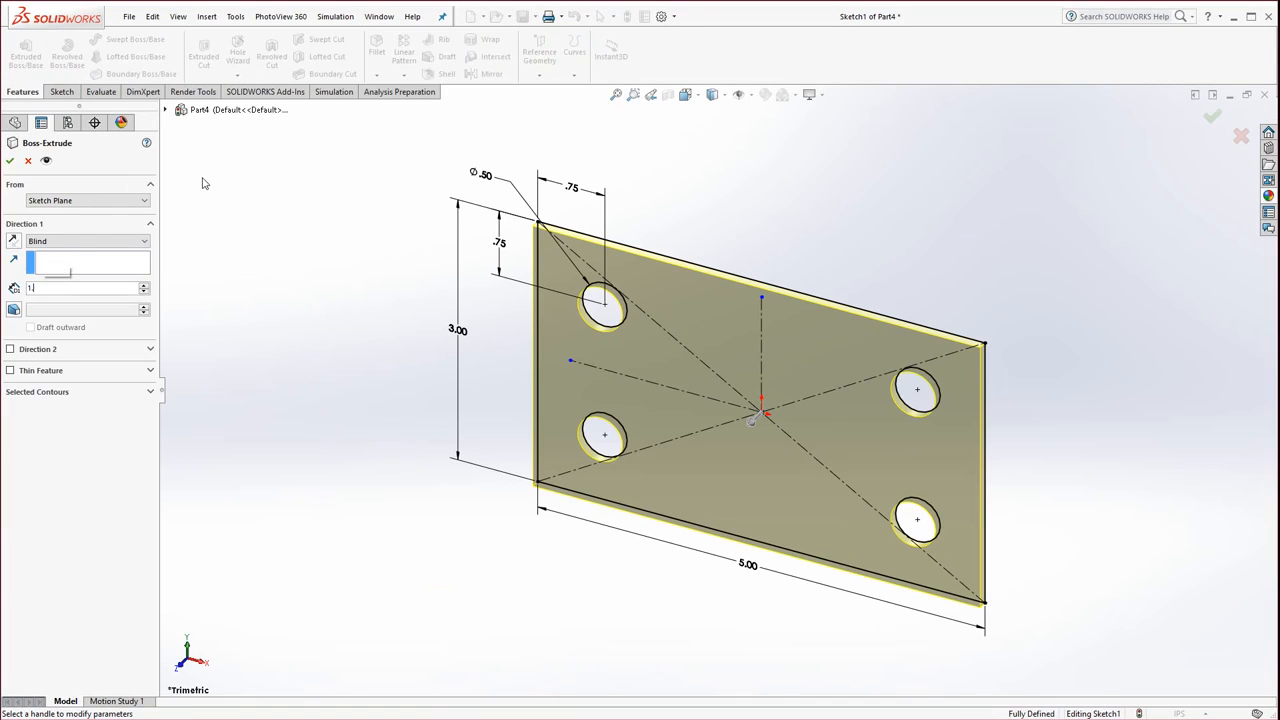
pyautogui.press('Return')
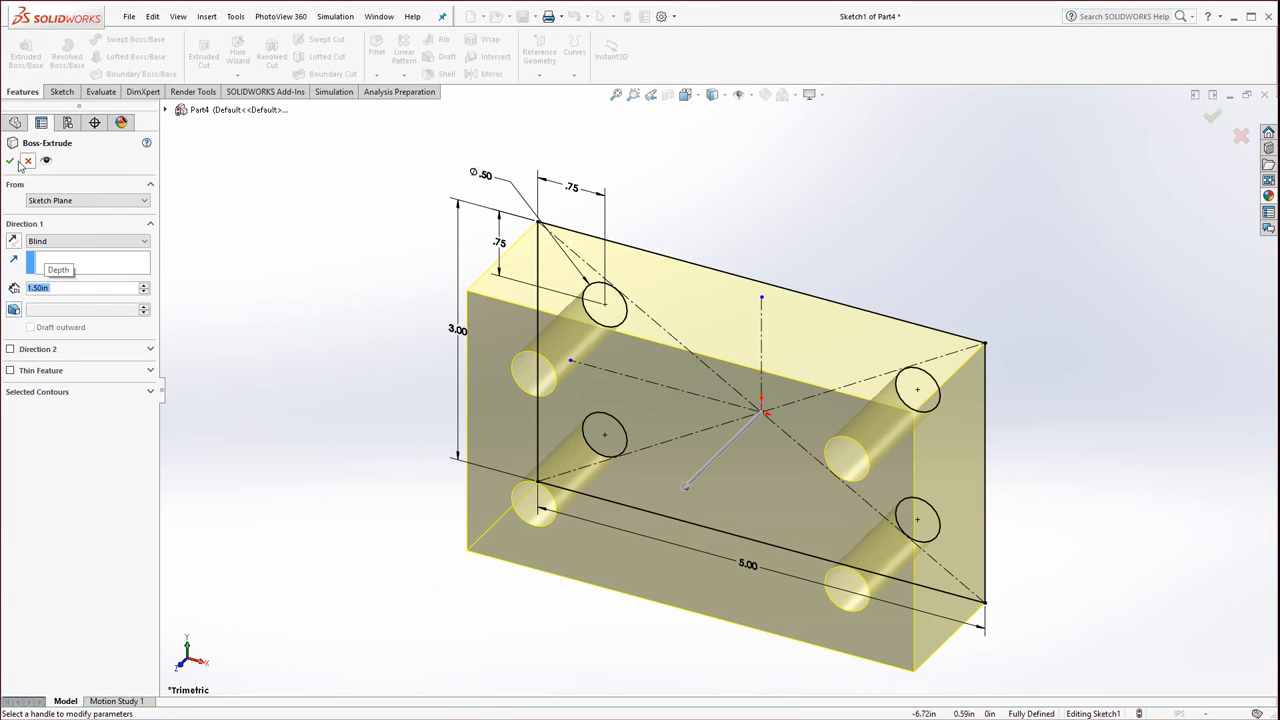
pyautogui.press('Return')
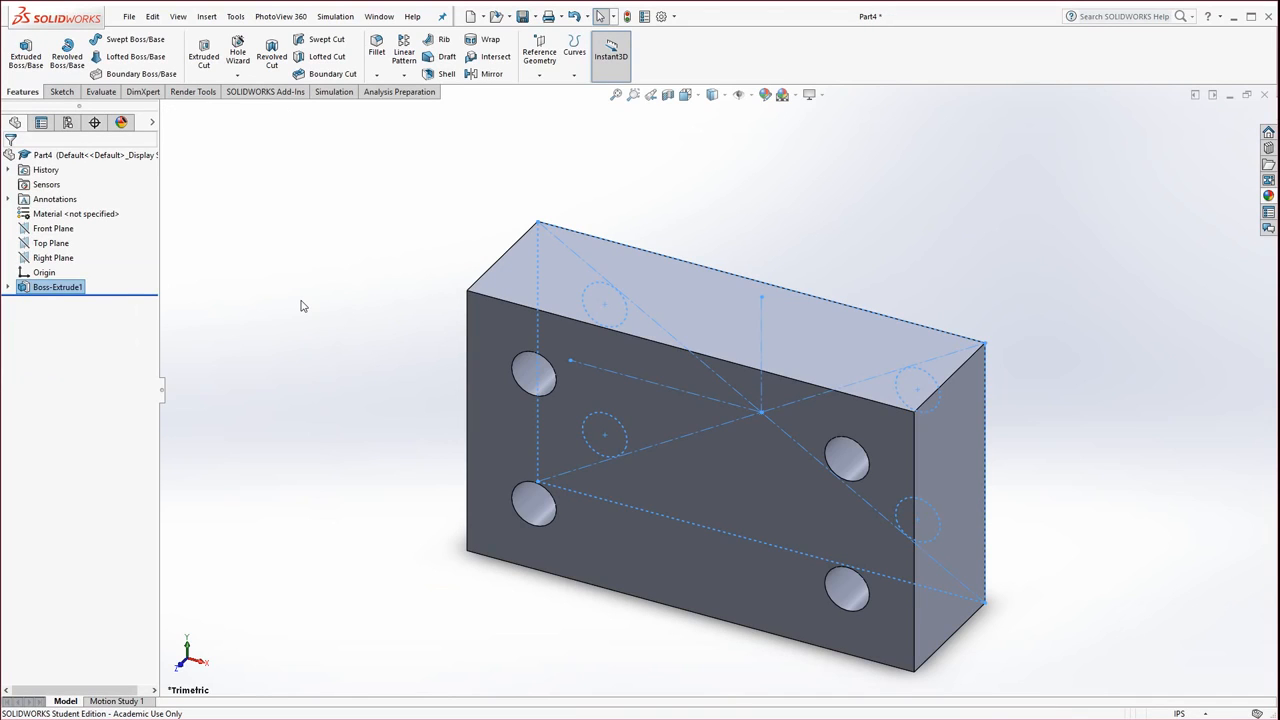
pyautogui.click(357, 404)
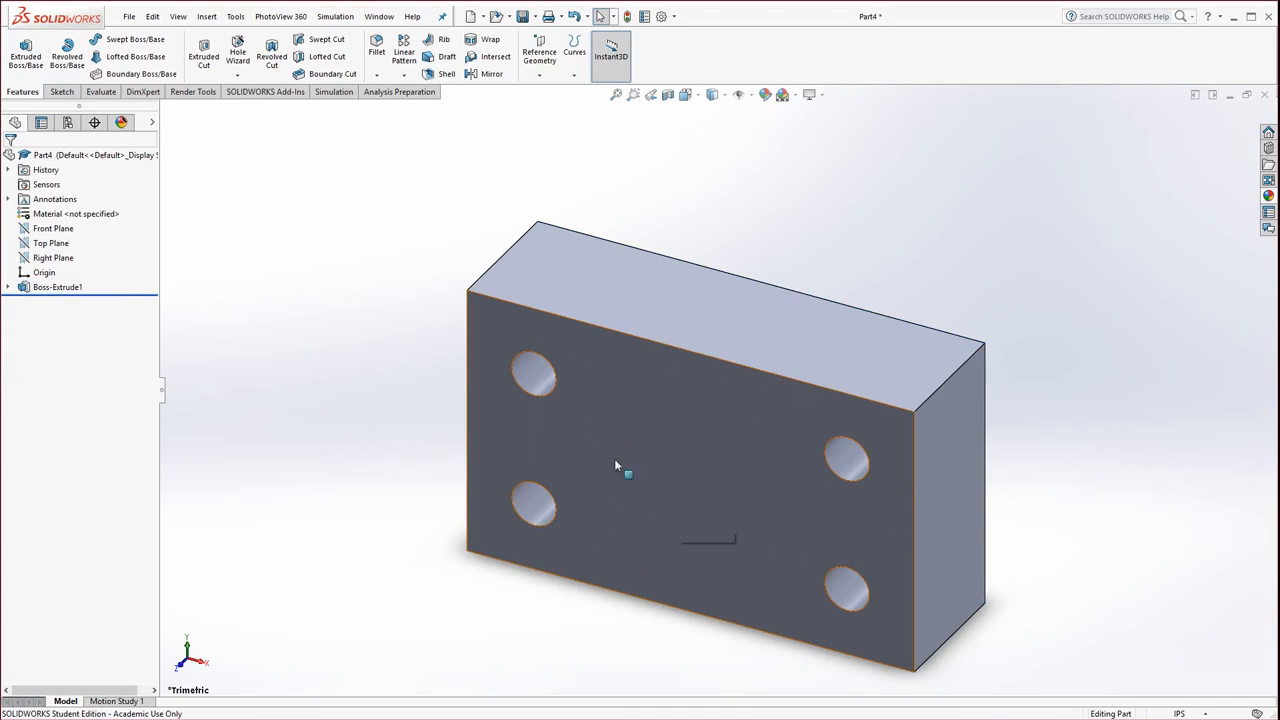
# Step: Sketch a center rectangle about 1.73 in wide on the block's front face, from the origin to the top edge
pyautogui.click(679, 467)
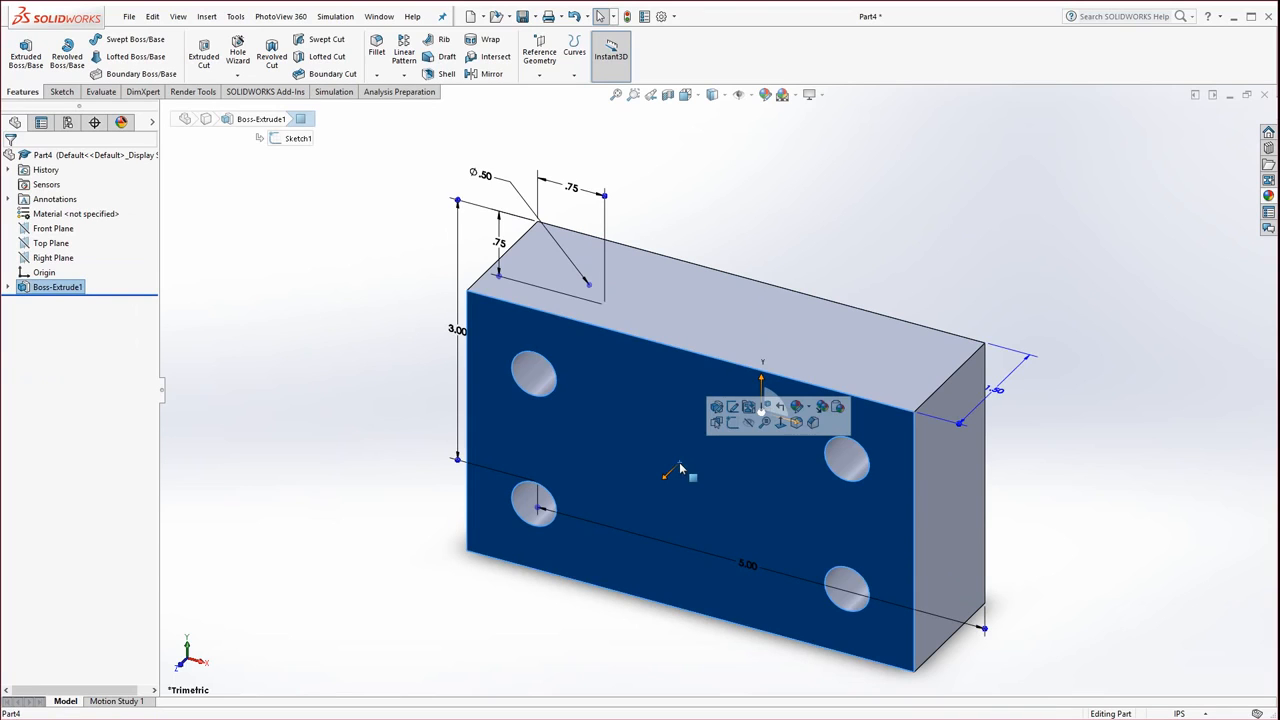
pyautogui.click(732, 423)
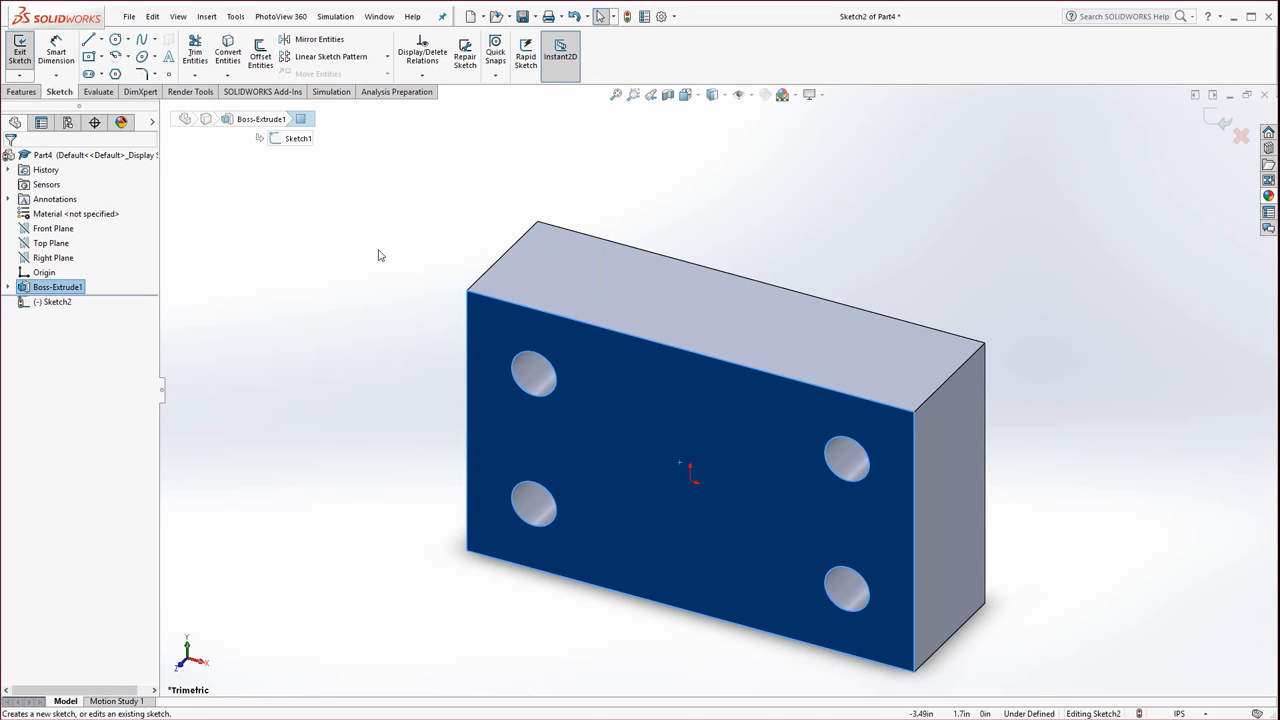
pyautogui.click(90, 60)
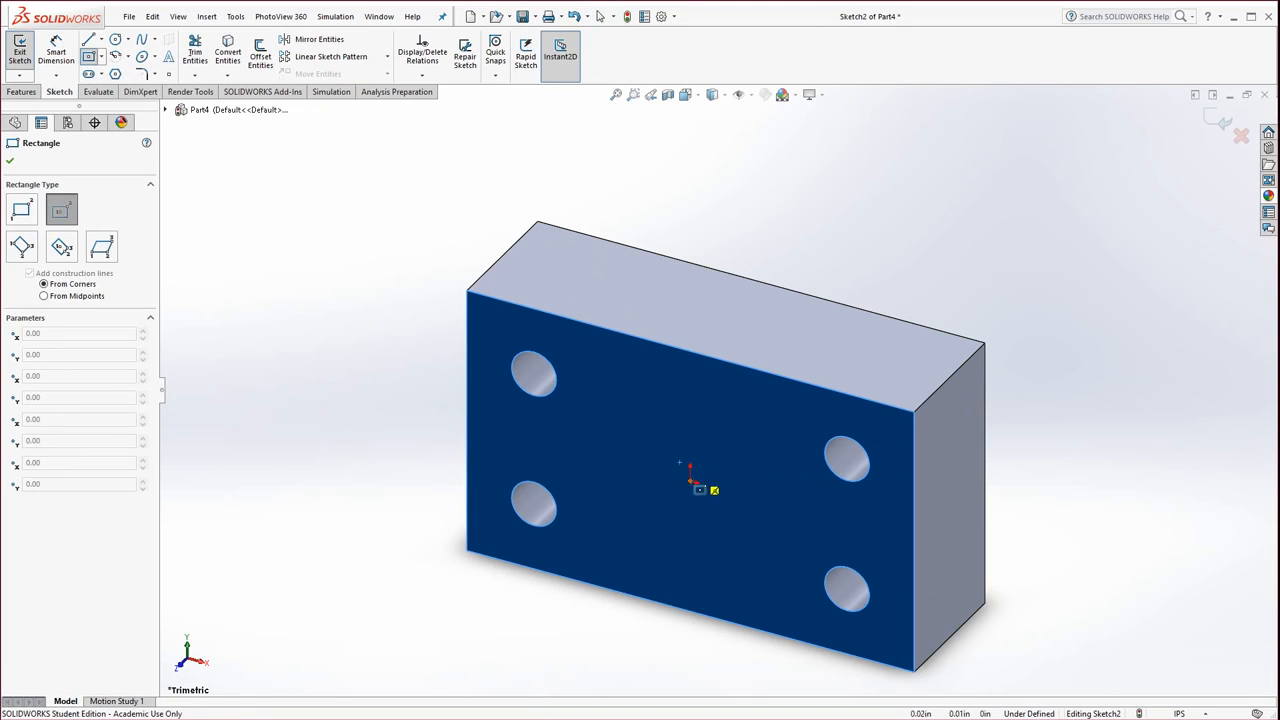
pyautogui.click(691, 481)
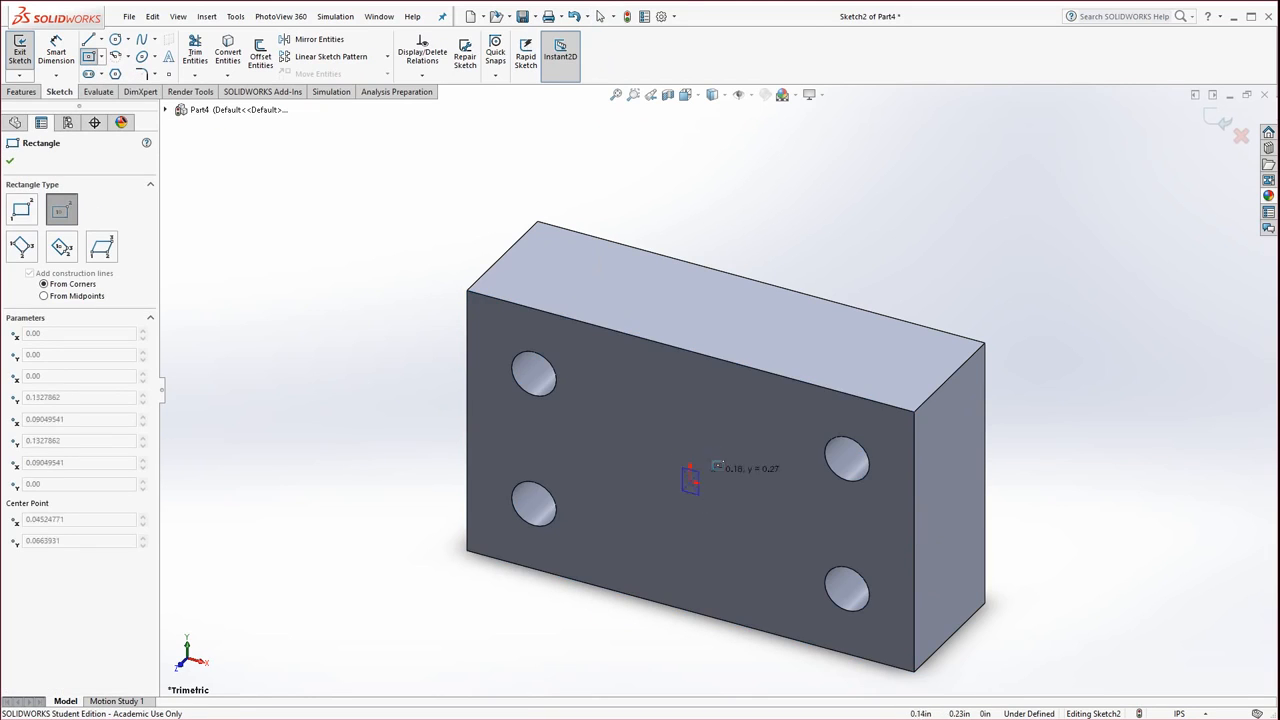
pyautogui.click(790, 383)
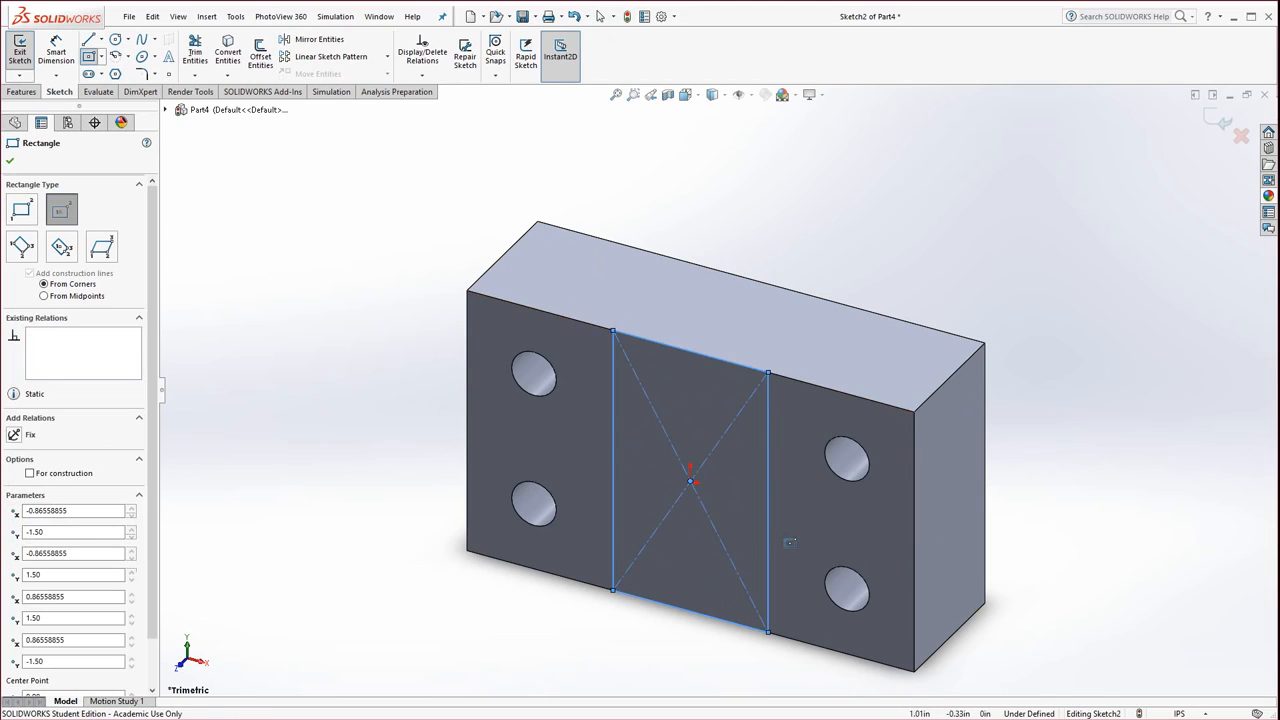
# Step: Dimension the width of the center rectangle on the block's front face to 1.5 in
pyautogui.click(56, 52)
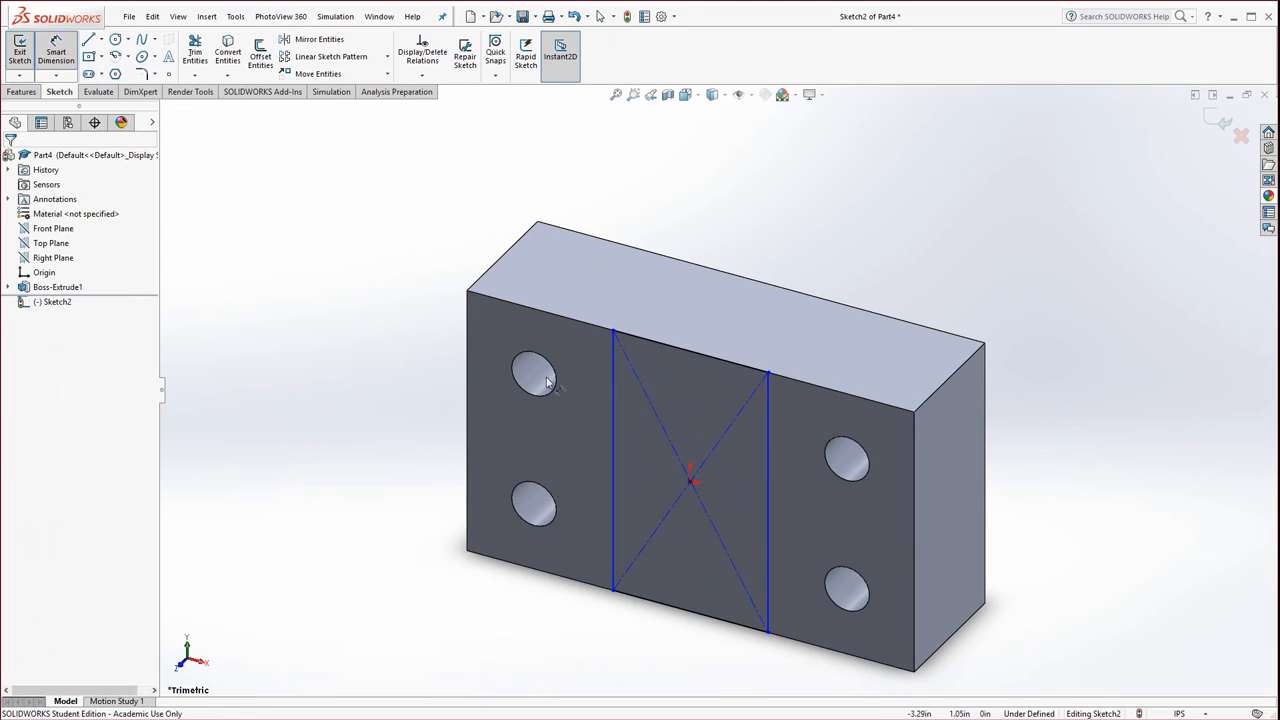
pyautogui.click(700, 358)
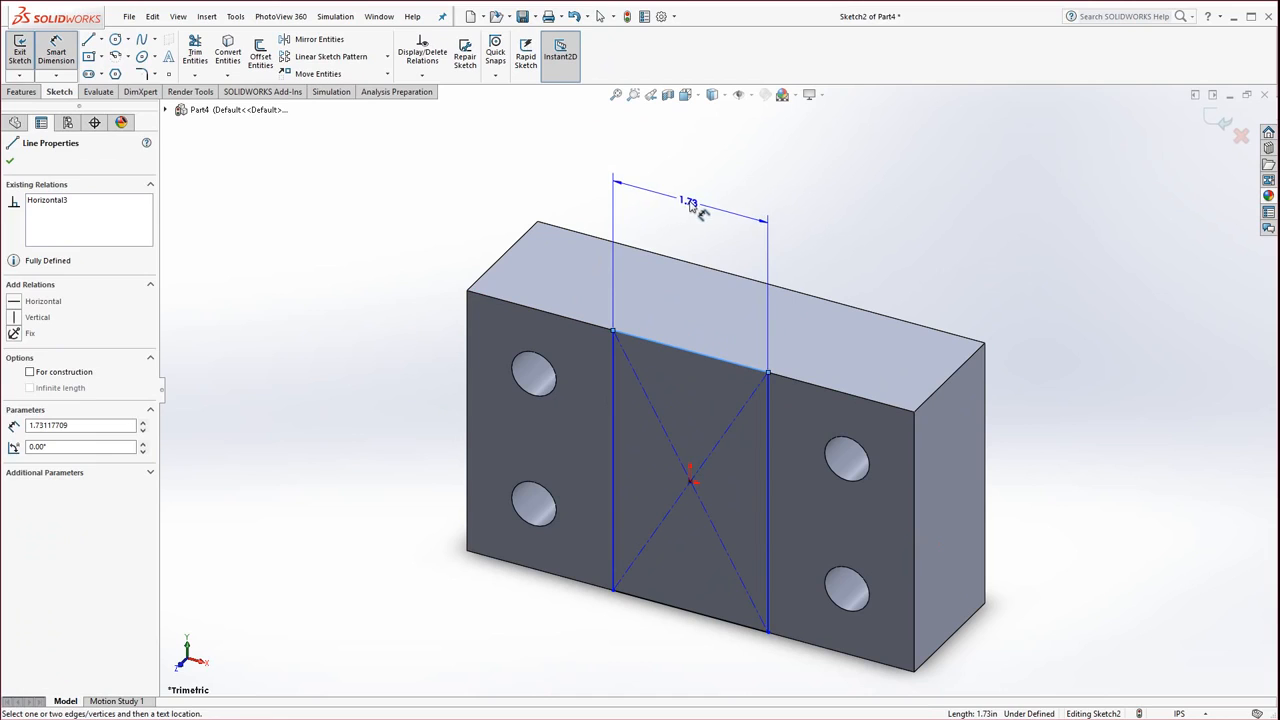
pyautogui.click(690, 204)
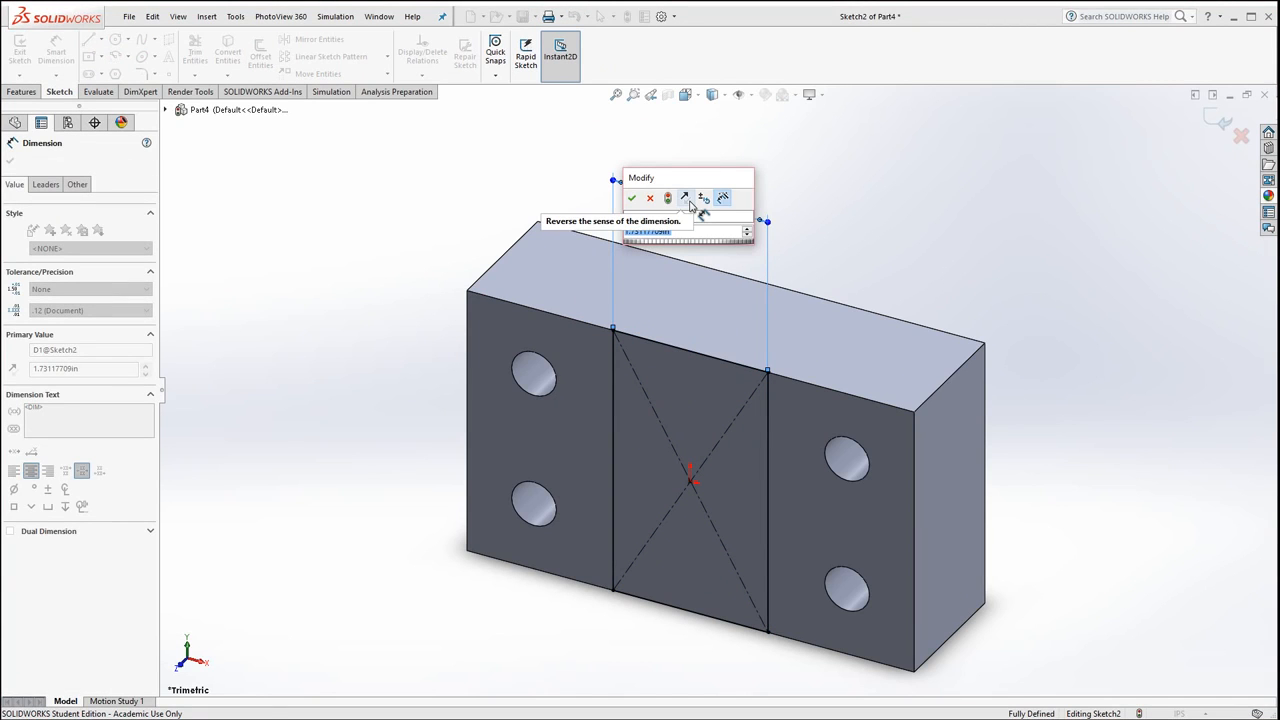
pyautogui.write('1.5')
pyautogui.press('Return')
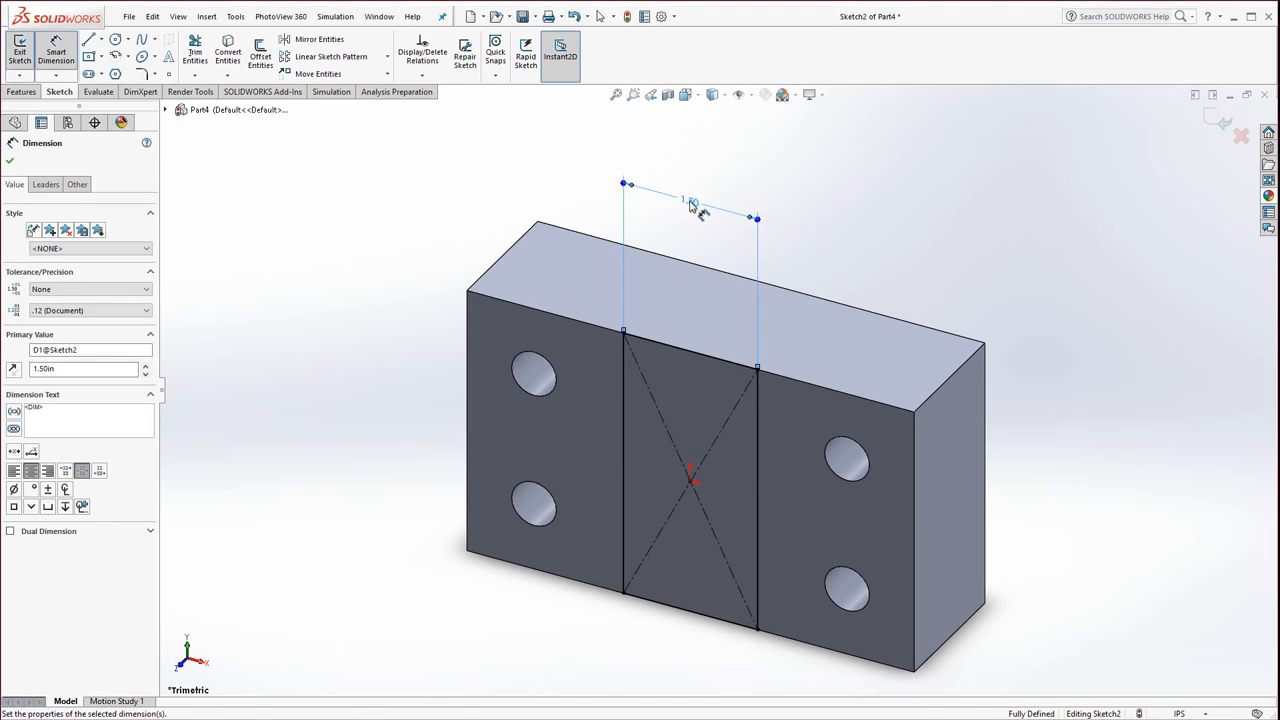
# Step: Cut-extrude the center rectangle into the block as a blind cut 1 in deep
pyautogui.click(24, 92)
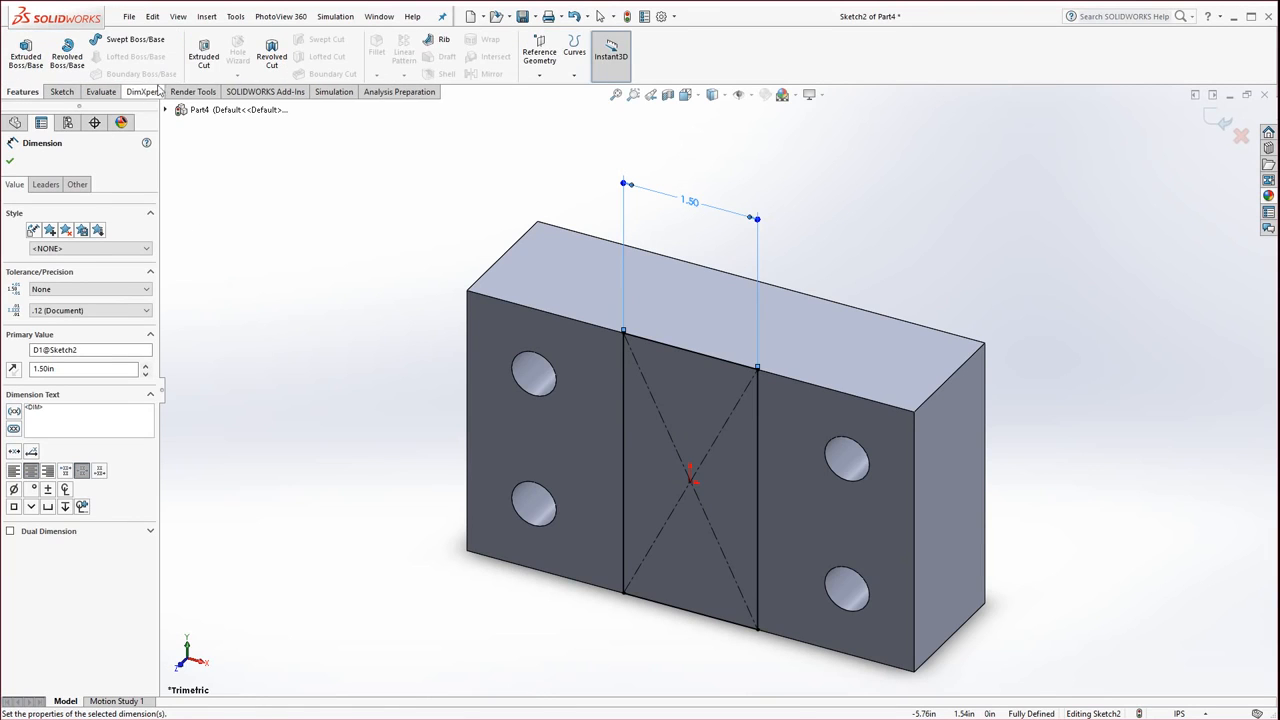
pyautogui.click(206, 60)
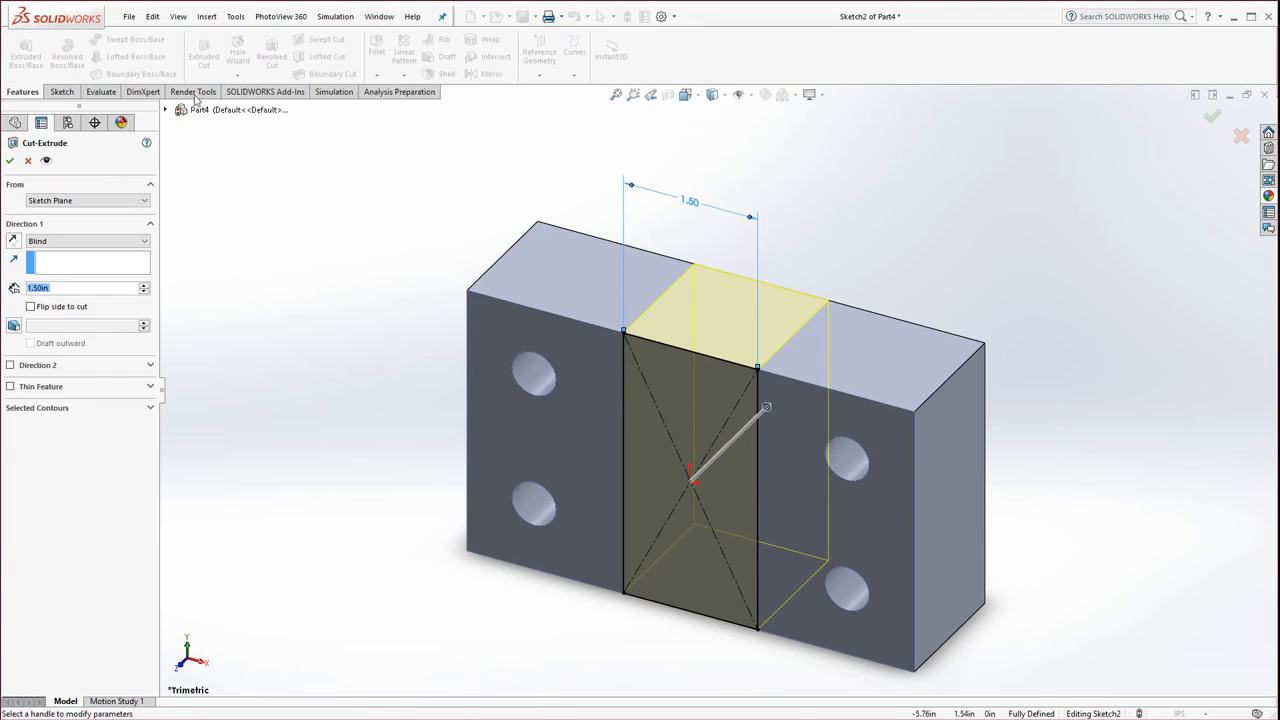
pyautogui.write('1')
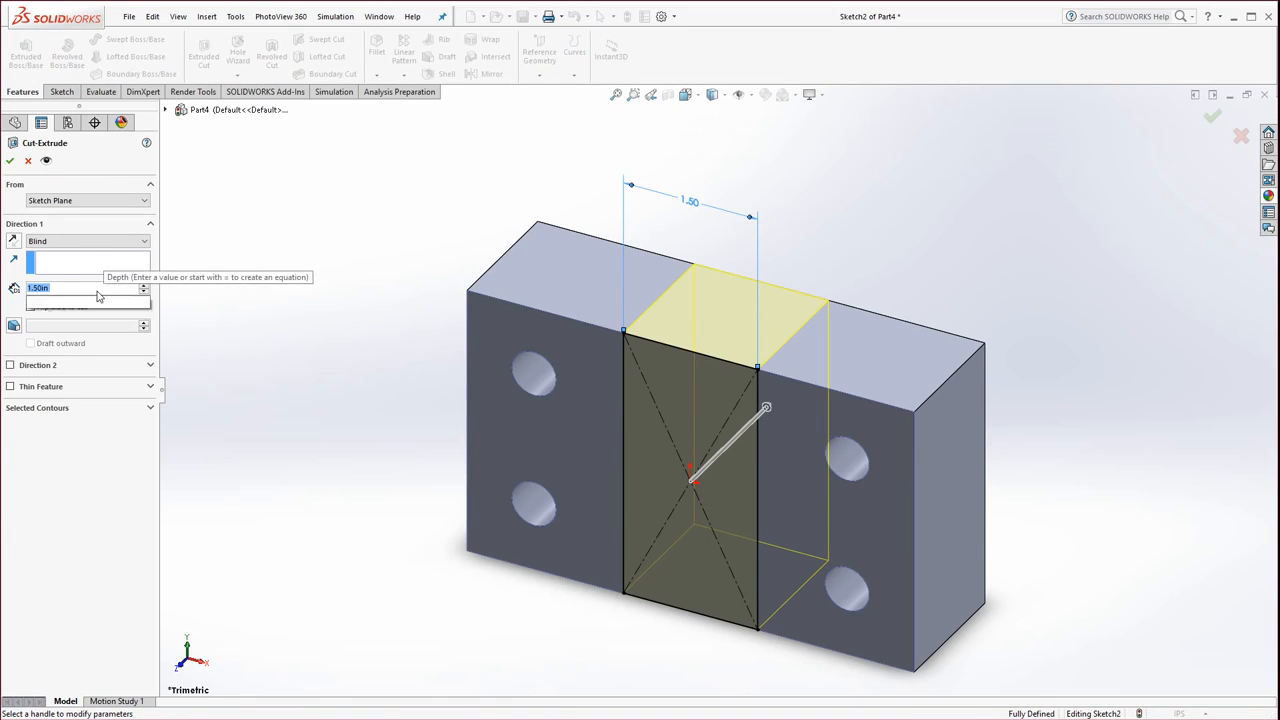
pyautogui.press('Return')
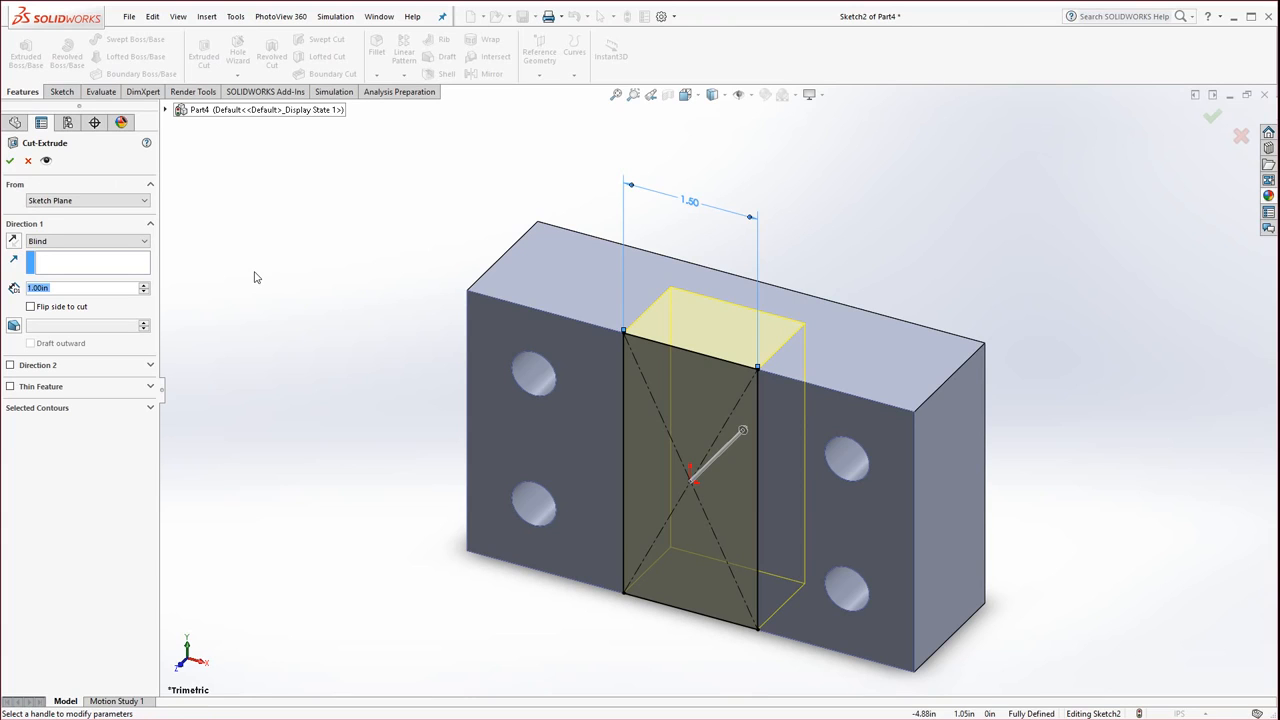
pyautogui.press('Return')
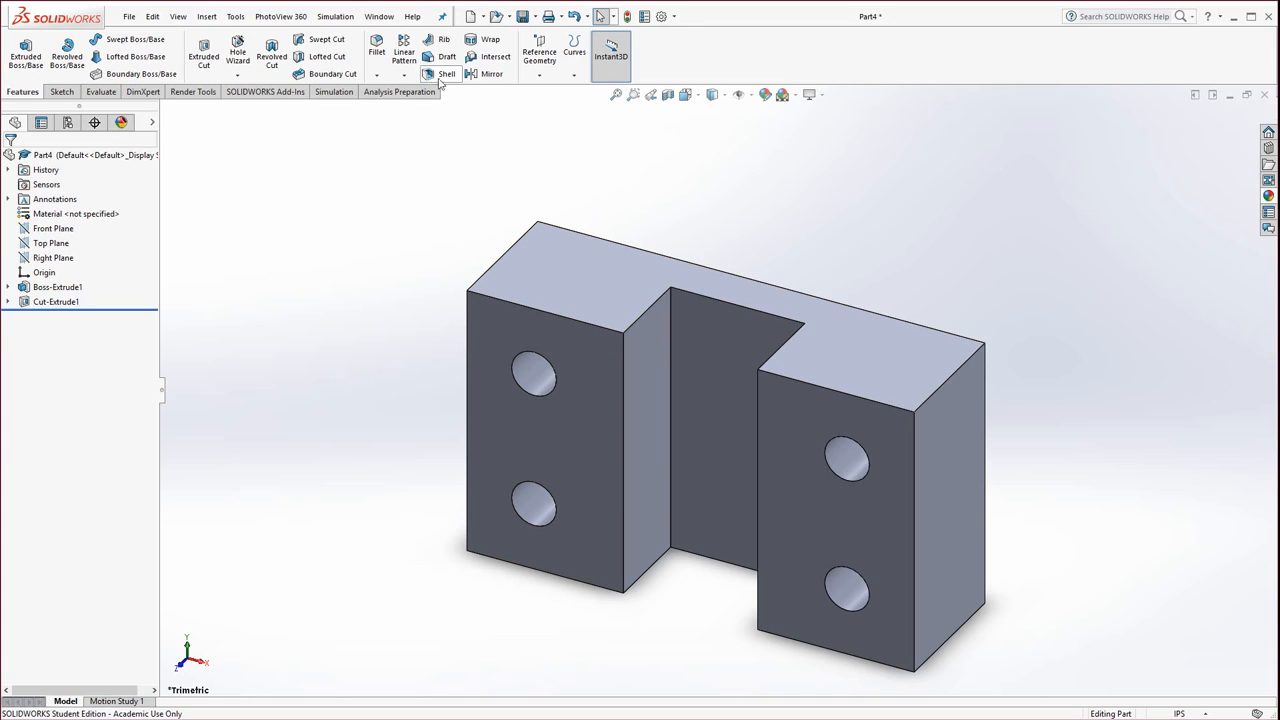
# Step: Fillet the block's four outer corner edges, which run along its depth, with a 0.5 in radius
pyautogui.click(381, 50)
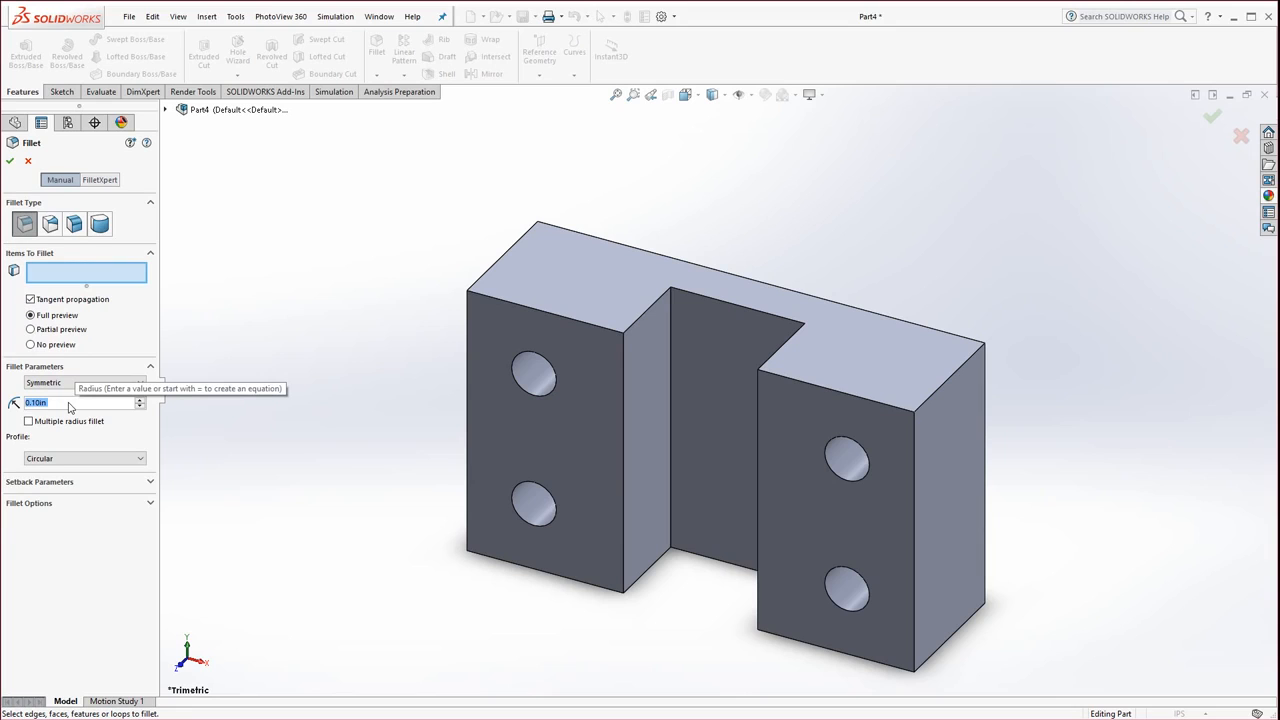
pyautogui.write('.5')
pyautogui.press('Return')
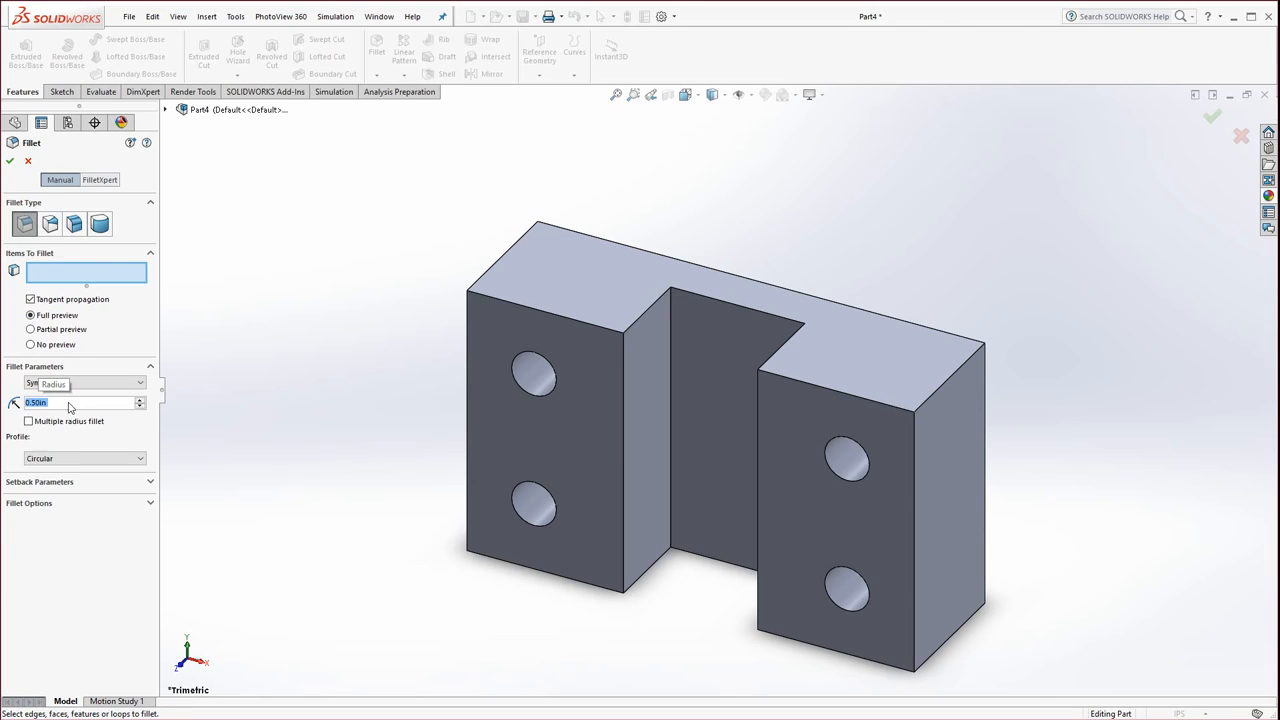
pyautogui.click(502, 259)
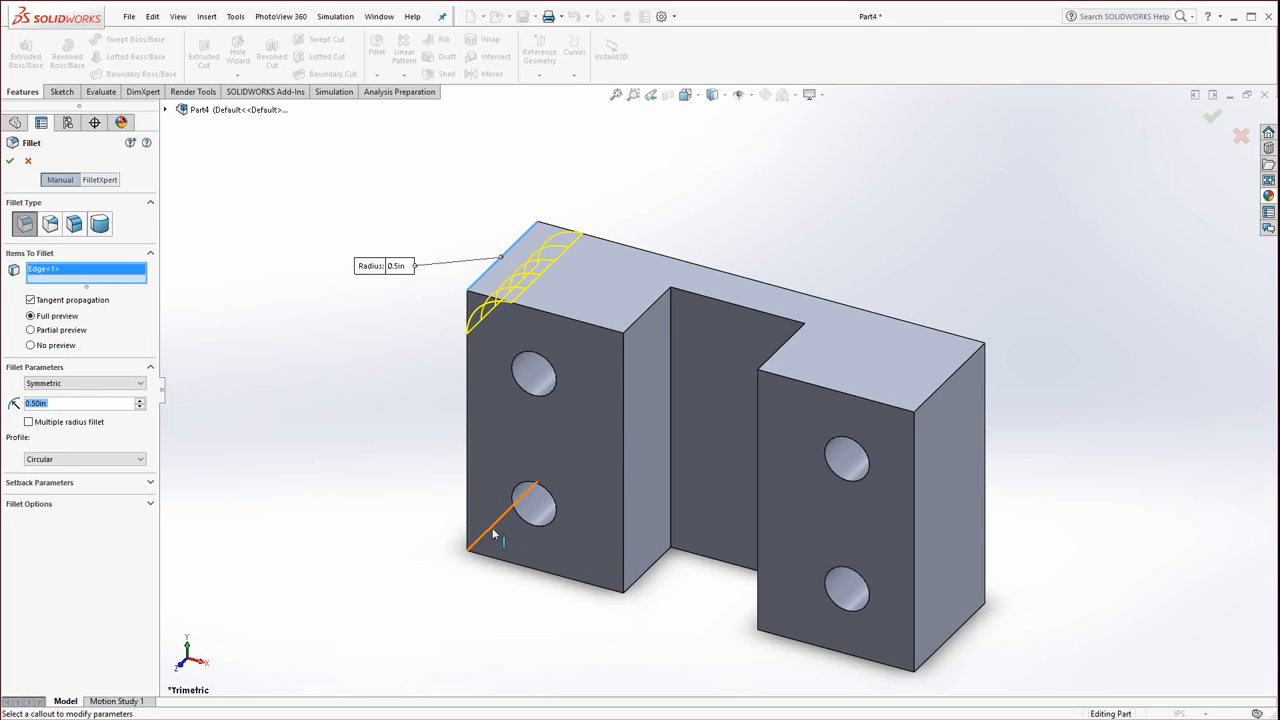
pyautogui.click(494, 532)
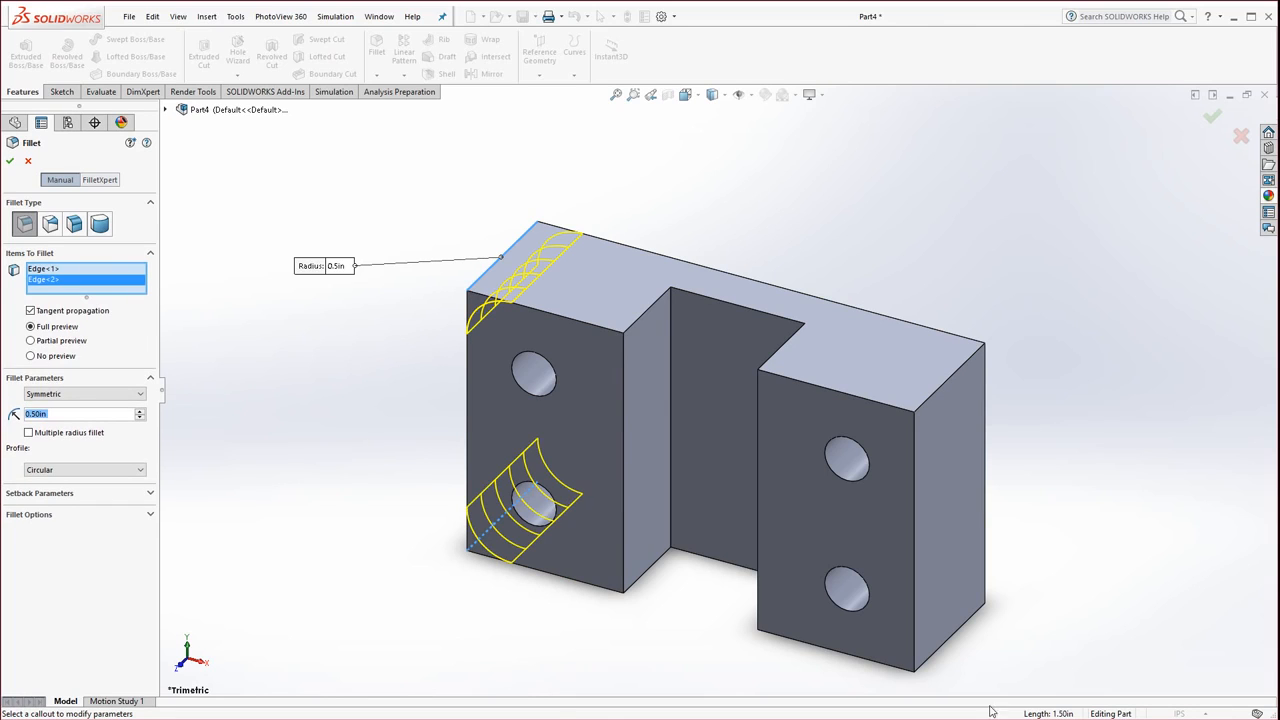
pyautogui.click(950, 643)
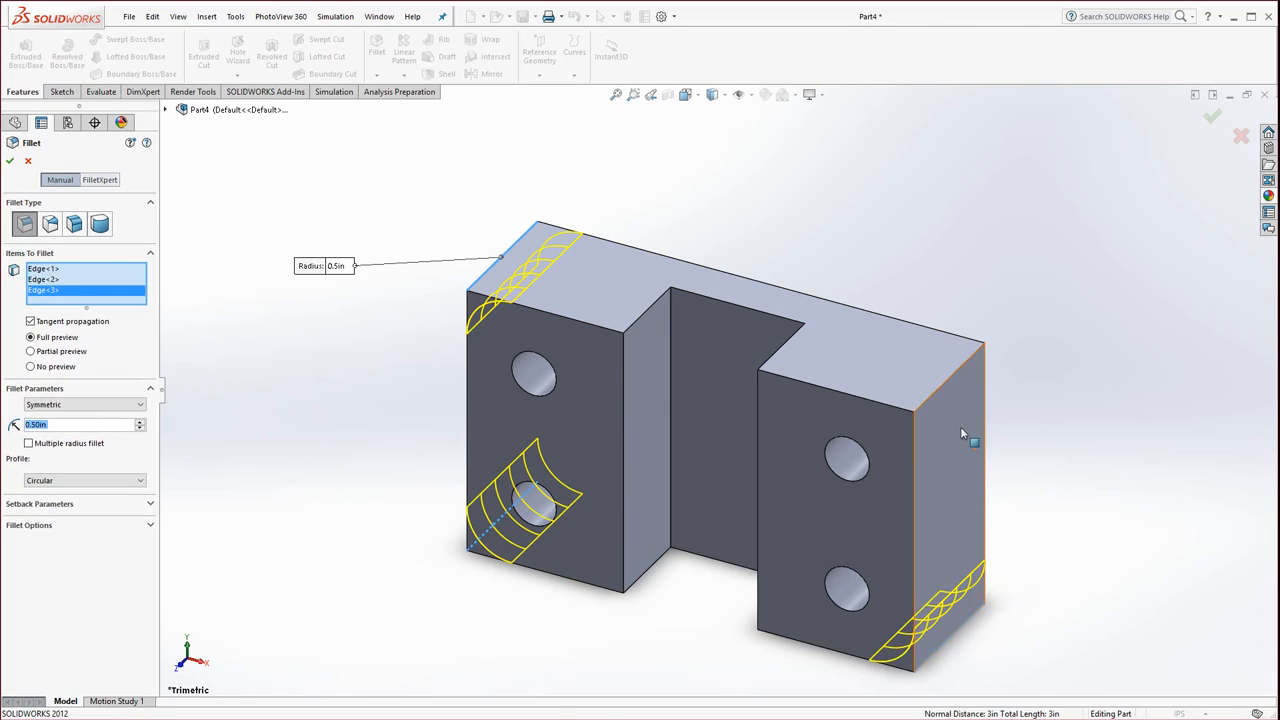
pyautogui.click(944, 381)
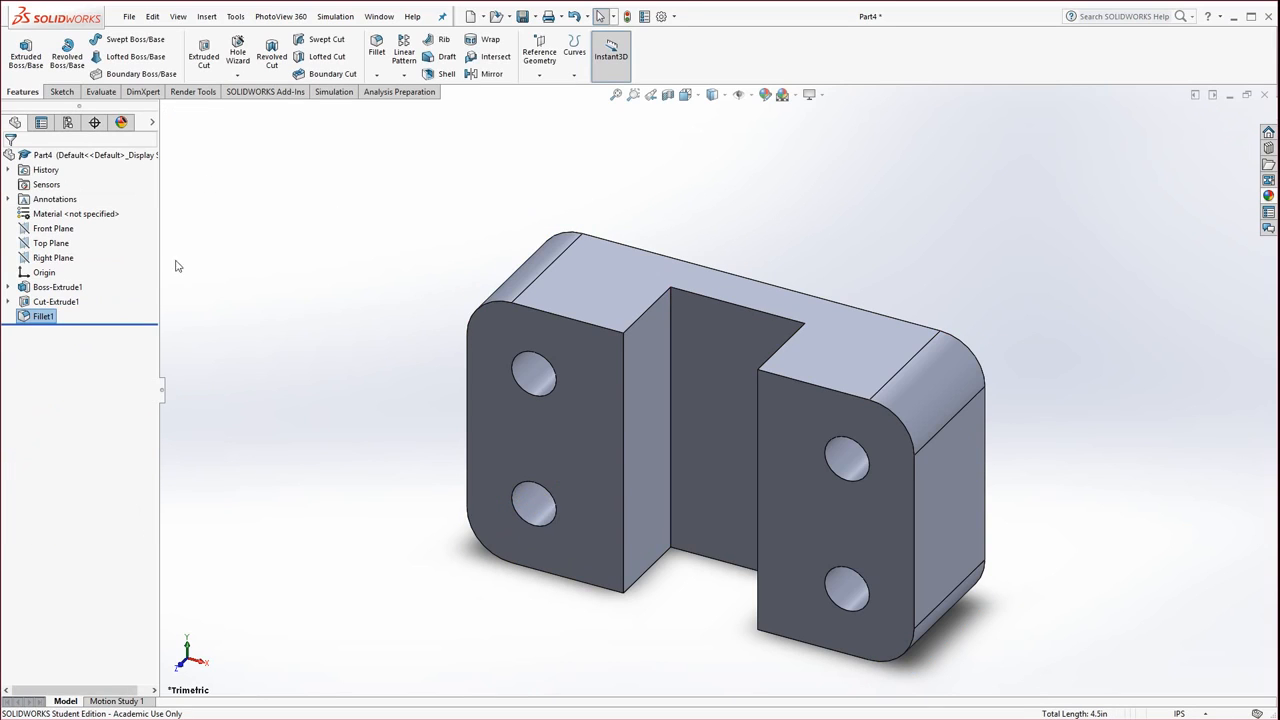
# Step: Chamfer the outer front edges on both sides of the slot by 0.1 in at 45 degrees
pyautogui.click(376, 76)
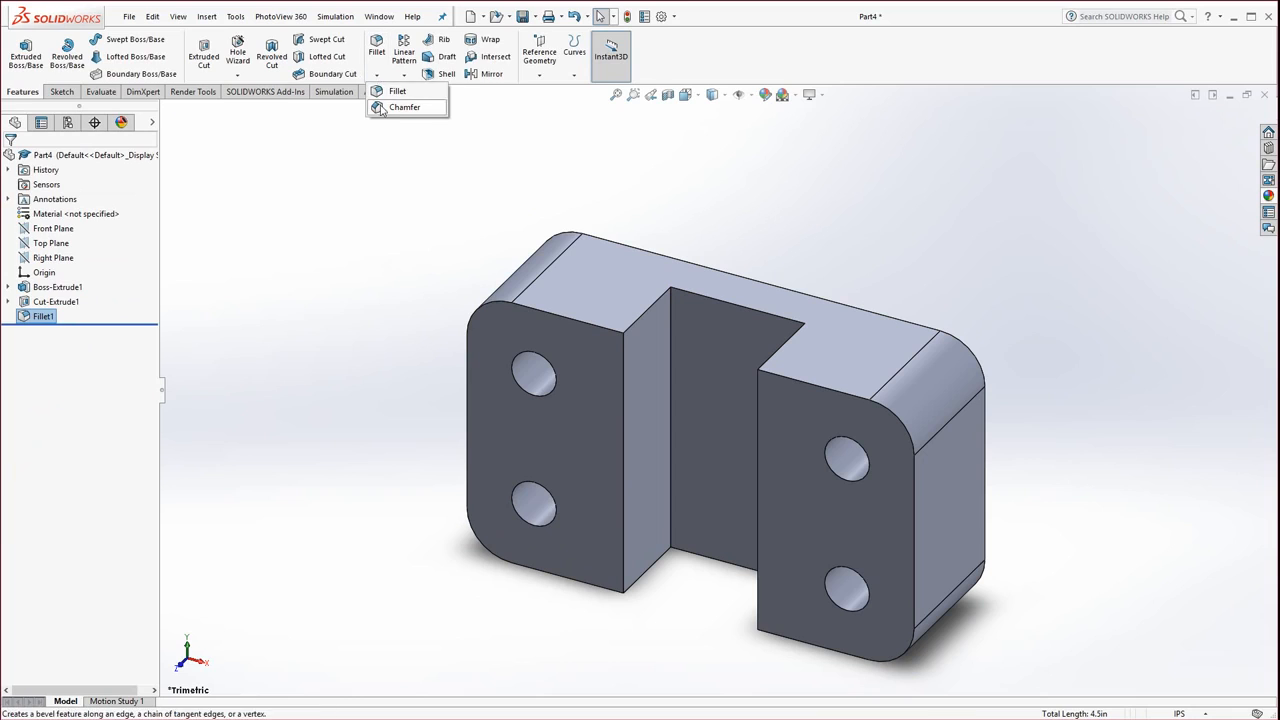
pyautogui.click(384, 108)
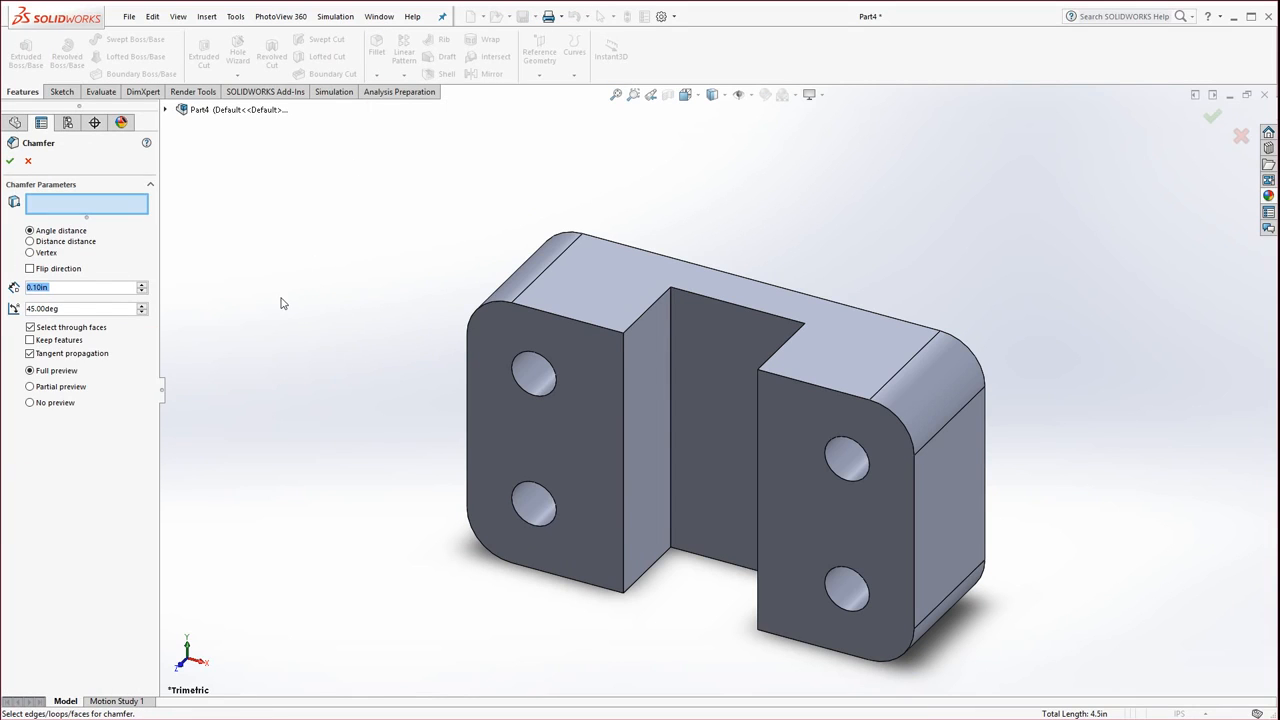
pyautogui.click(573, 322)
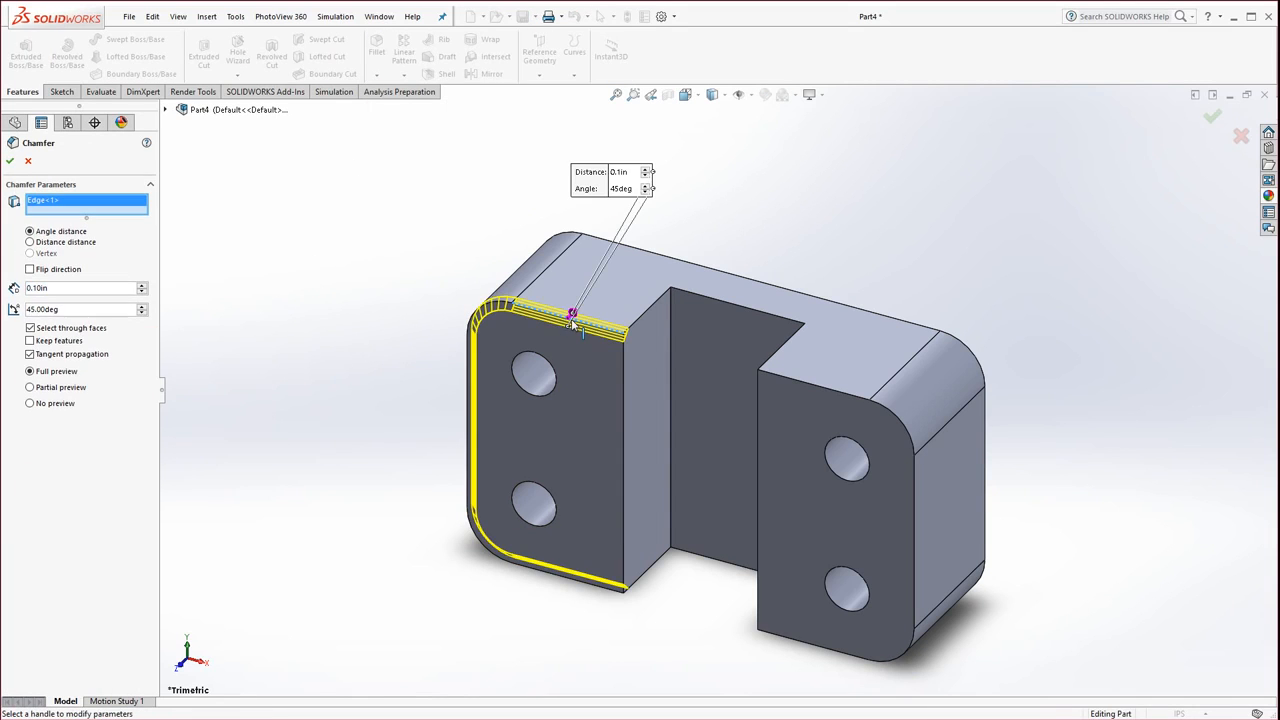
pyautogui.click(799, 381)
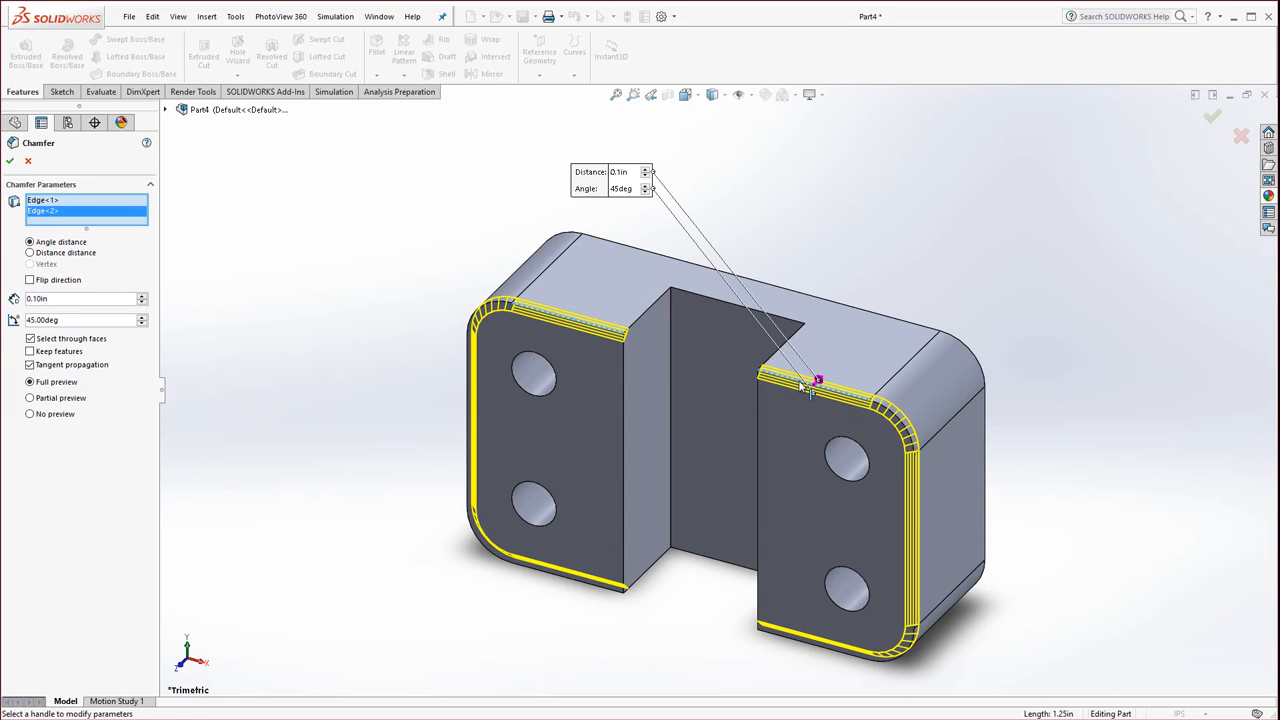
pyautogui.click(10, 160)
# Step: Set up a second chamfer of 0.25 in at 45 degrees on the front rims of all four holes
pyautogui.moveTo(314, 411); pyautogui.dragTo(362, 228, button='middle')
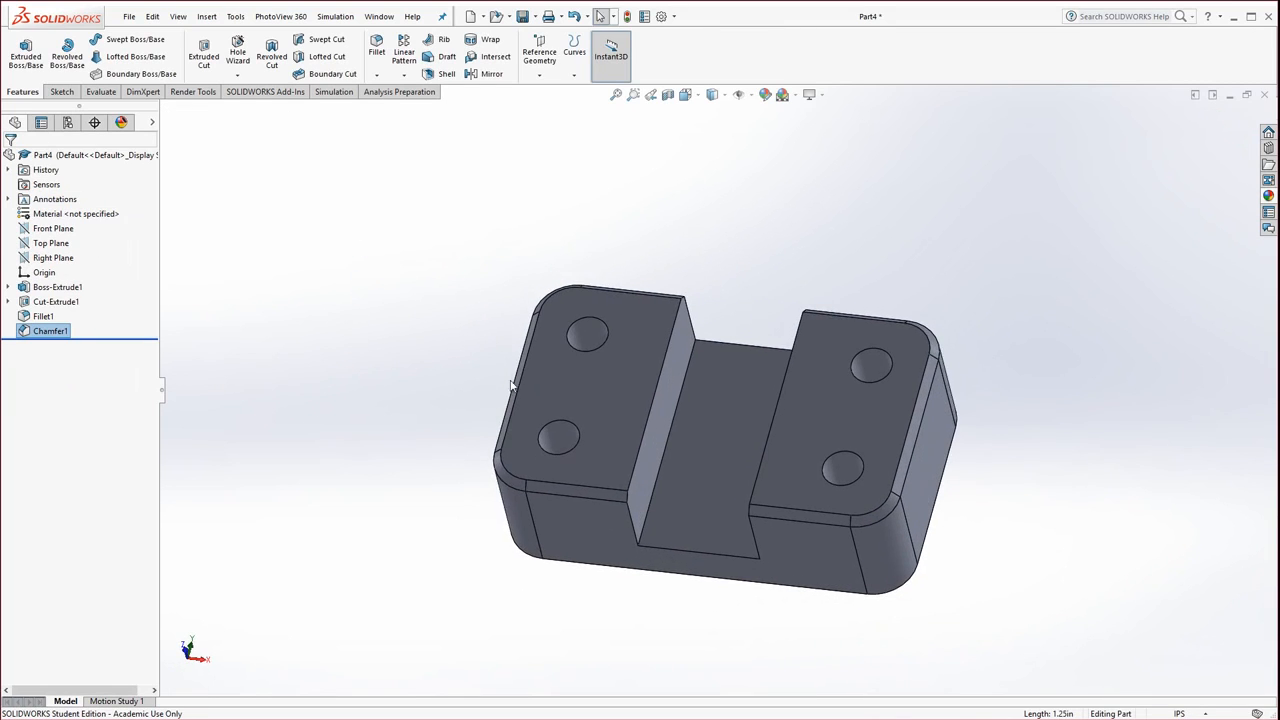
pyautogui.scroll(-2, 945, 502)
pyautogui.moveTo(837, 460); pyautogui.dragTo(692, 342, button='middle')
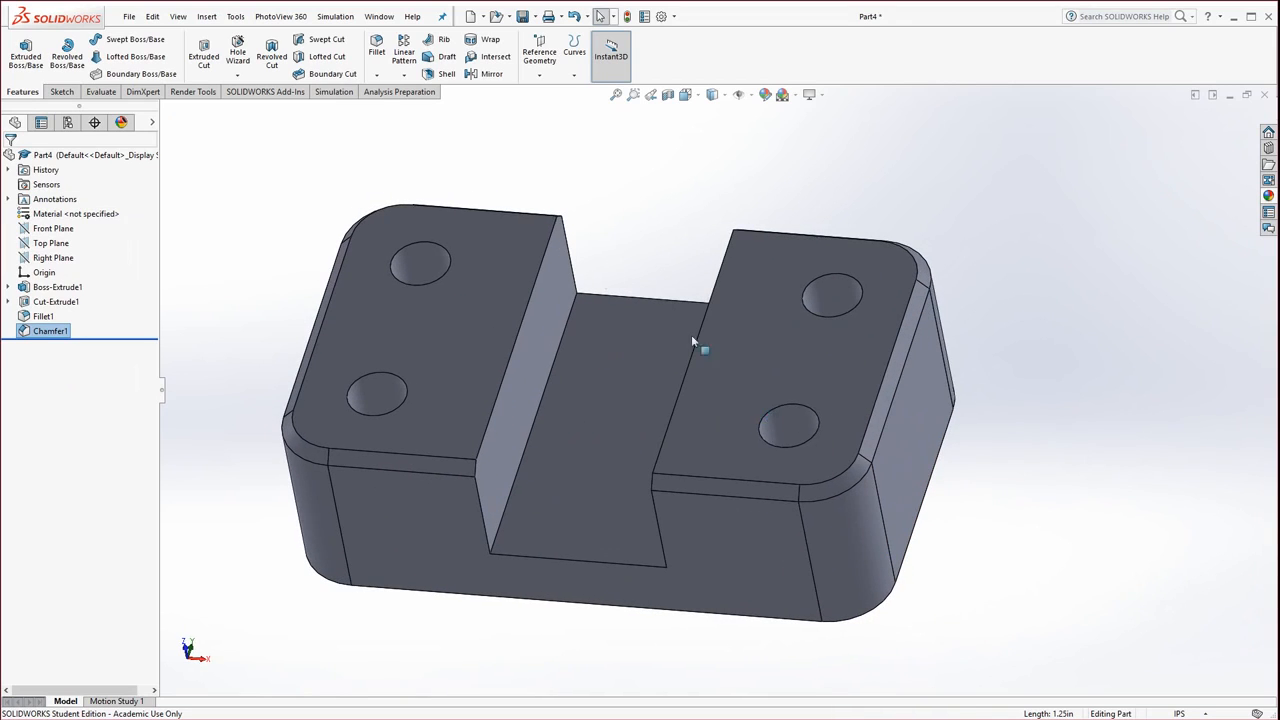
pyautogui.click(376, 75)
pyautogui.click(395, 106)
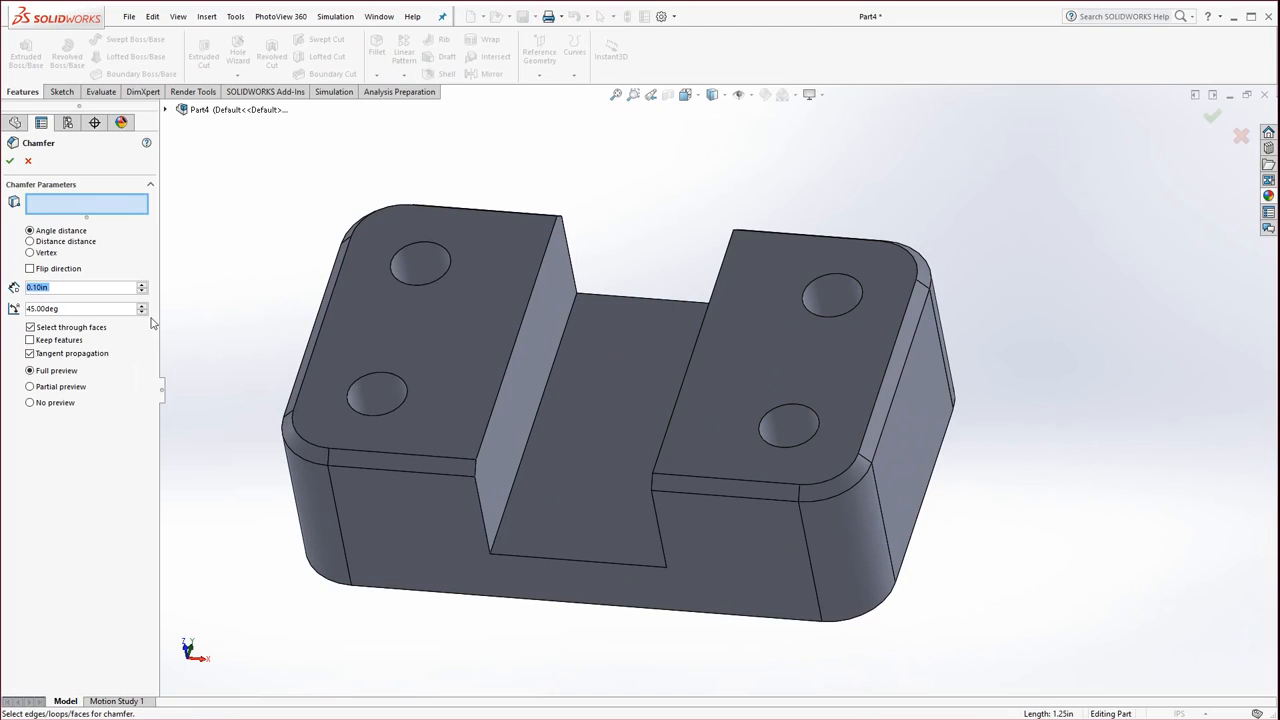
pyautogui.write('.25')
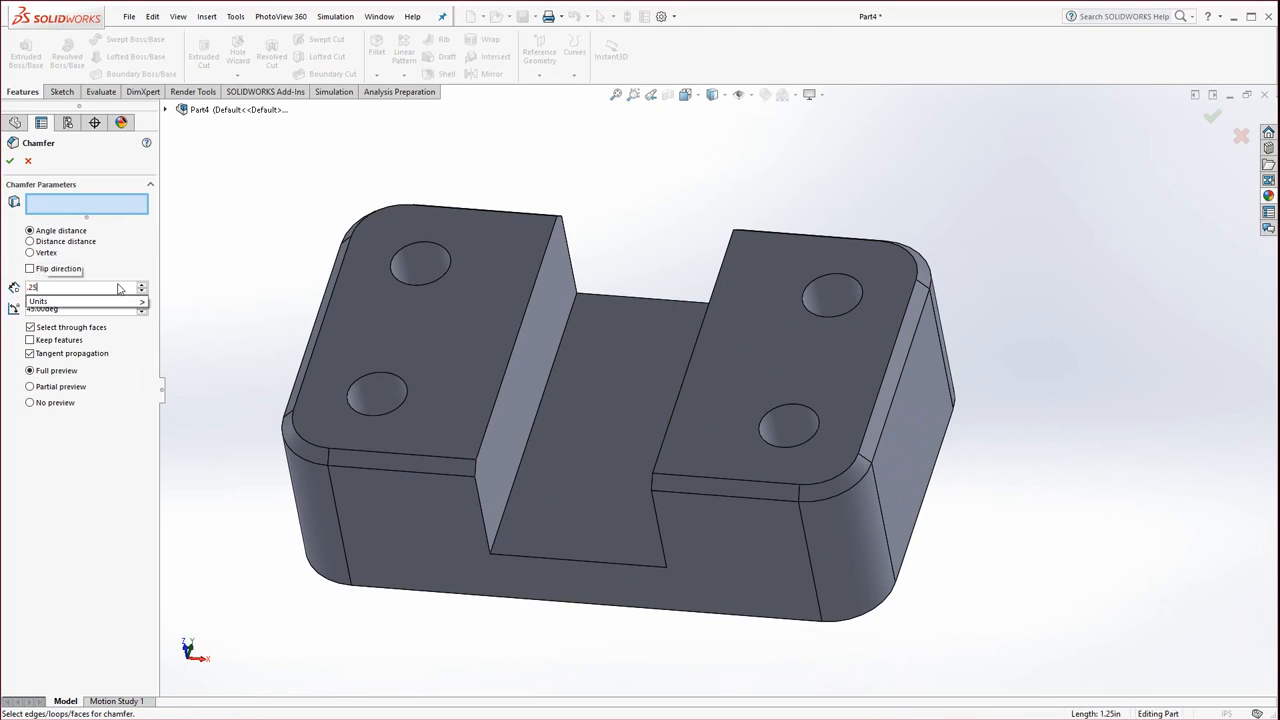
pyautogui.press('Return')
pyautogui.click(380, 418)
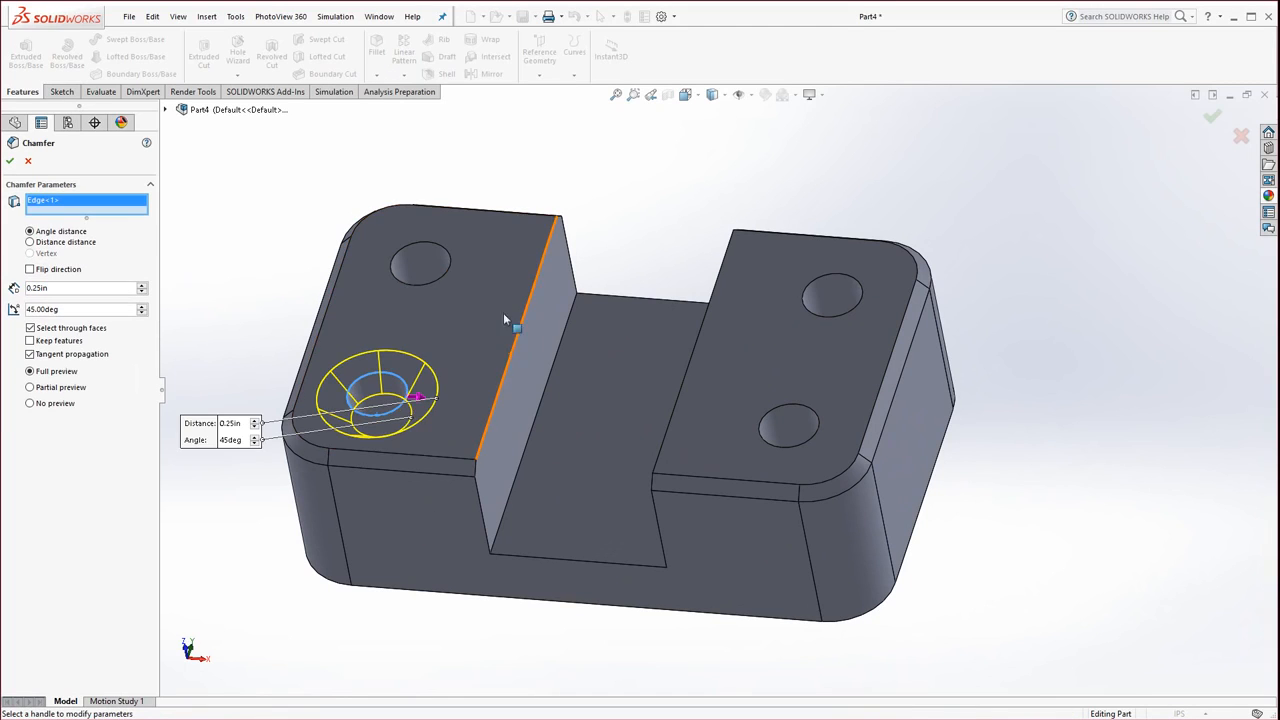
pyautogui.click(420, 283)
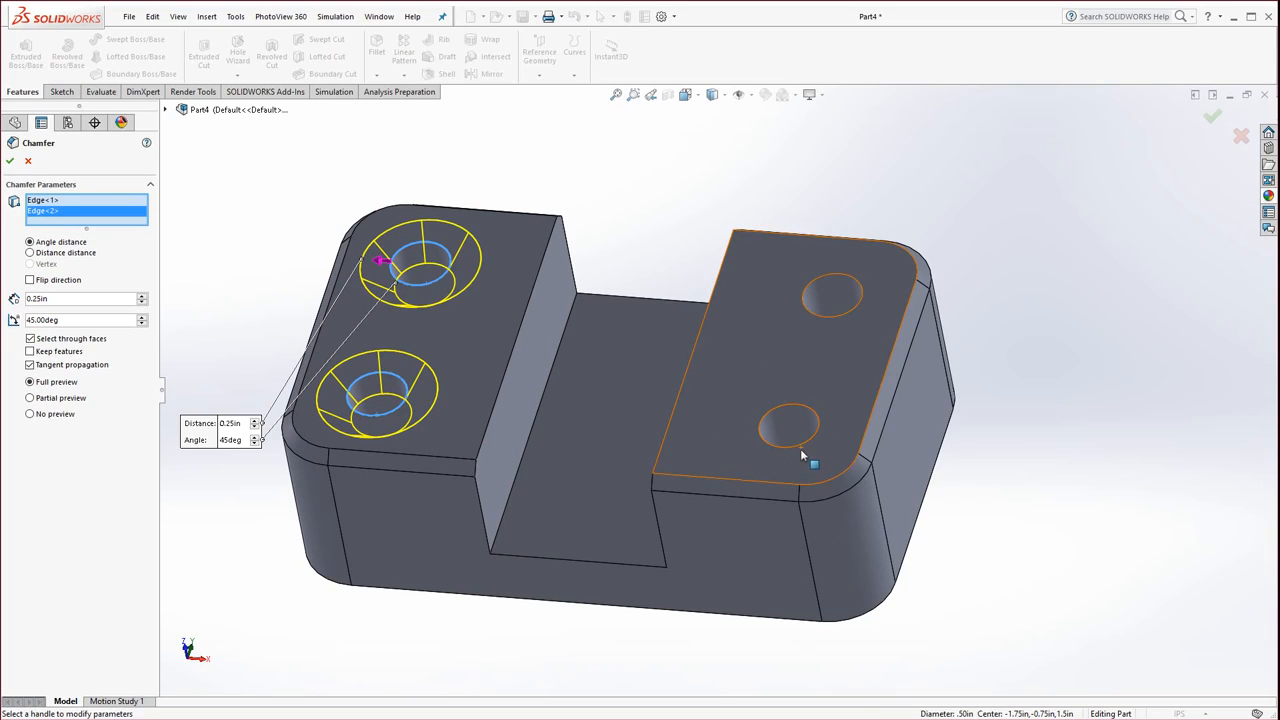
pyautogui.click(796, 440)
pyautogui.click(855, 317)
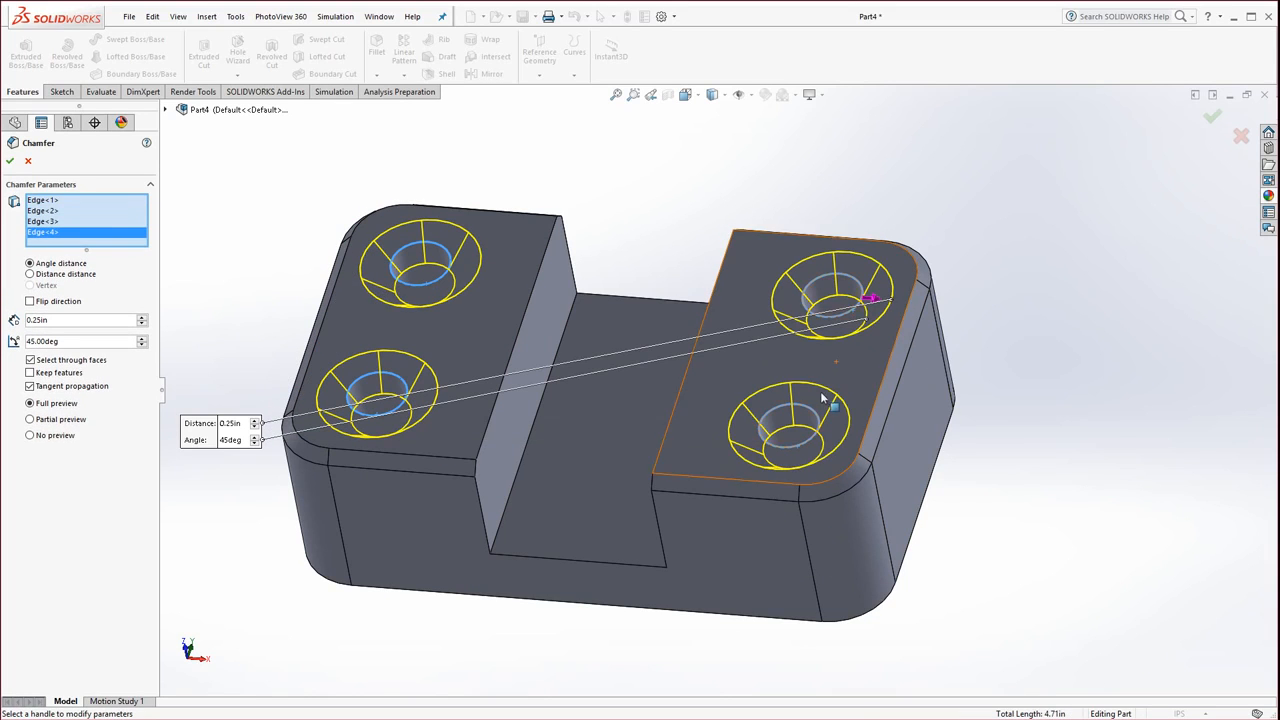
# Step: Reduce the hole rim chamfer distance to 0.2 in and complete the chamfer
pyautogui.moveTo(58, 320); pyautogui.dragTo(24, 322)
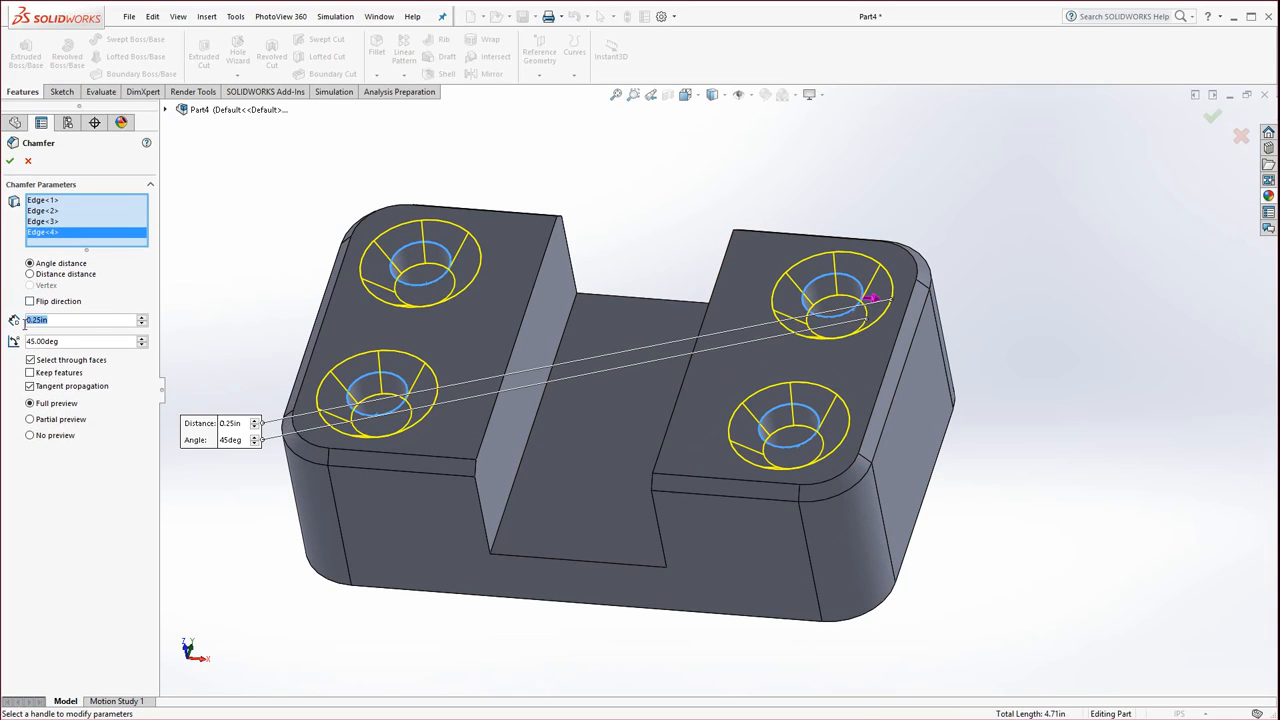
pyautogui.write('0.2')
pyautogui.press('Return')
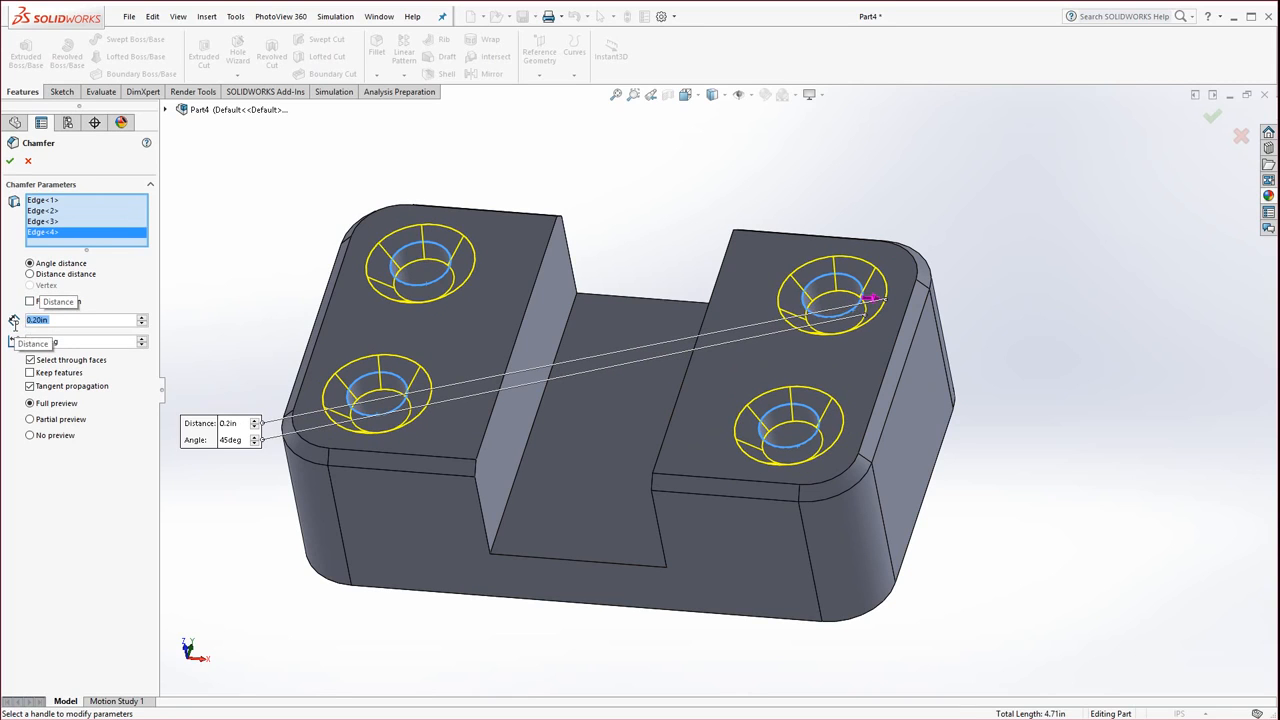
pyautogui.click(10, 161)
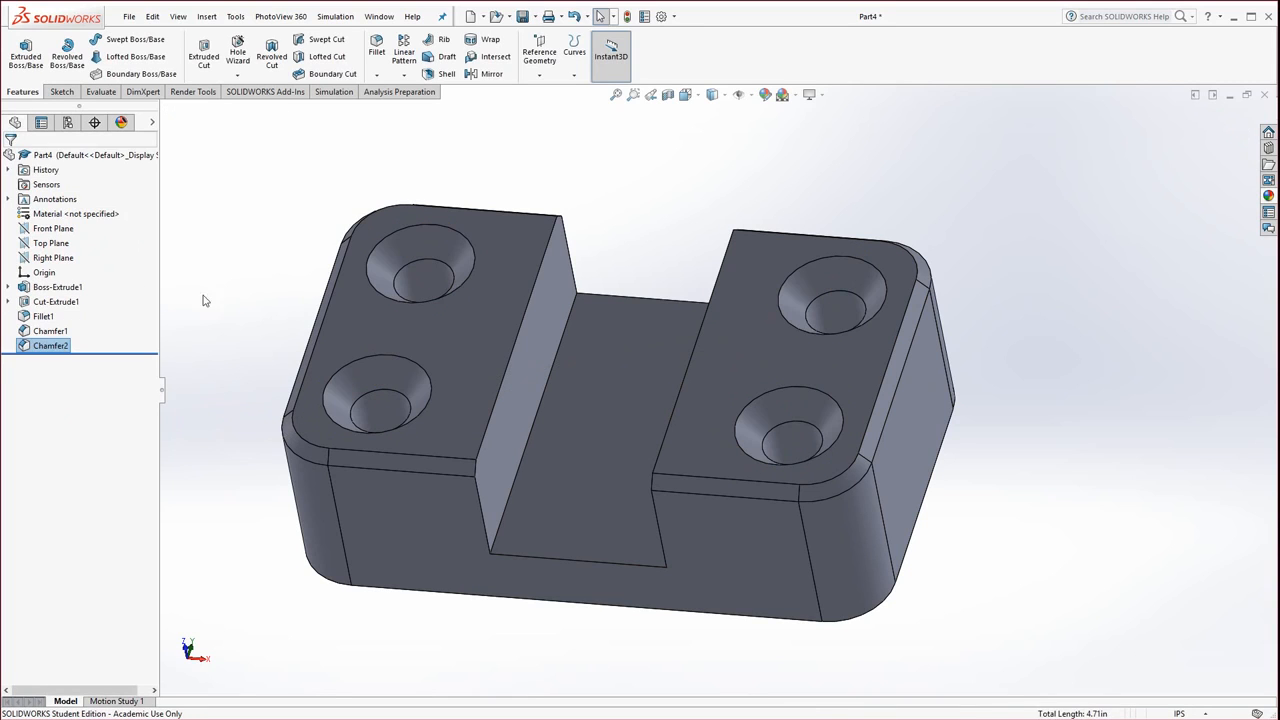
# Step: Shell the block to a 0.06 in wall thickness, removing the flat back face opposite the slot
pyautogui.moveTo(329, 451); pyautogui.dragTo(395, 596, button='middle')
pyautogui.moveTo(356, 632); pyautogui.dragTo(590, 428, button='middle')
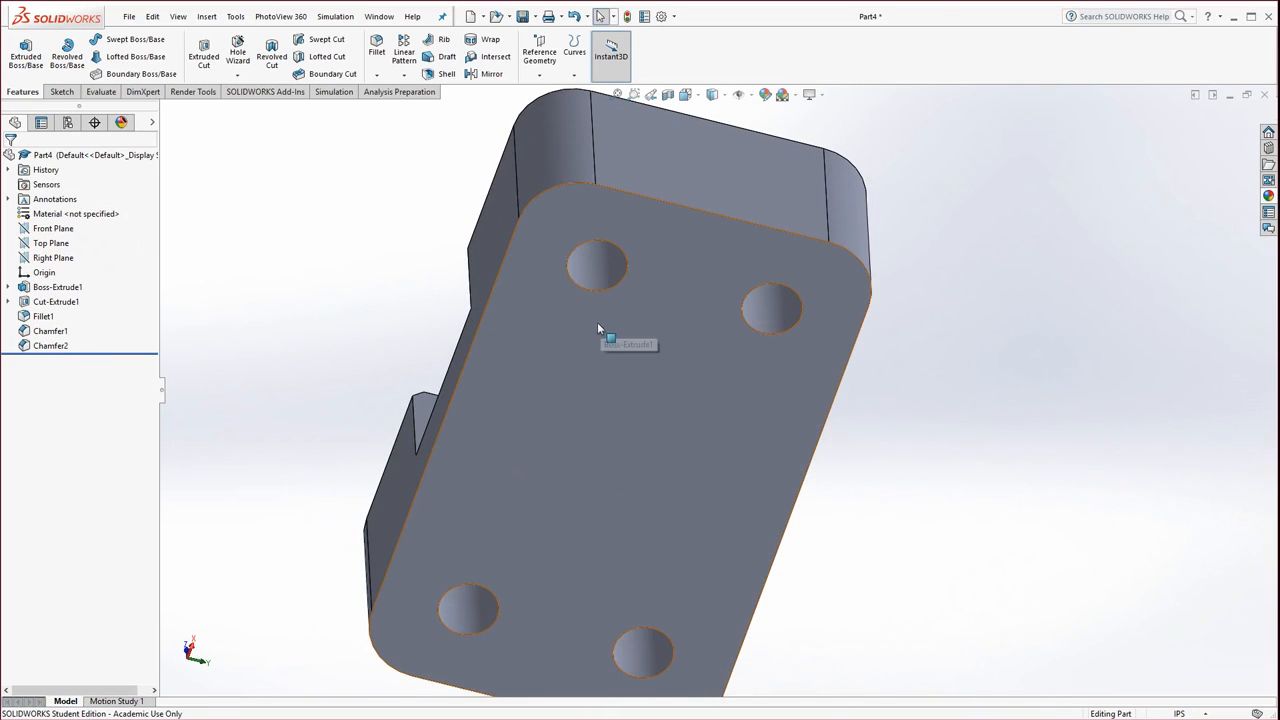
pyautogui.click(430, 77)
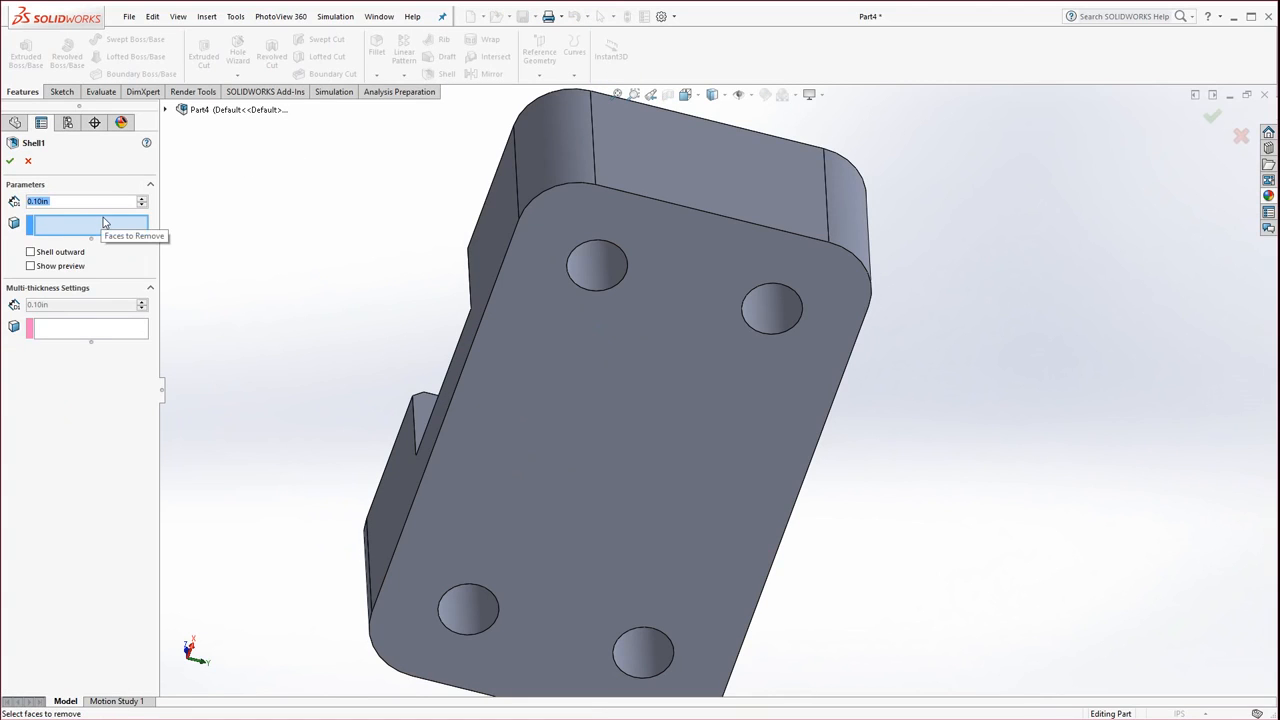
pyautogui.write('.06')
pyautogui.press('Return')
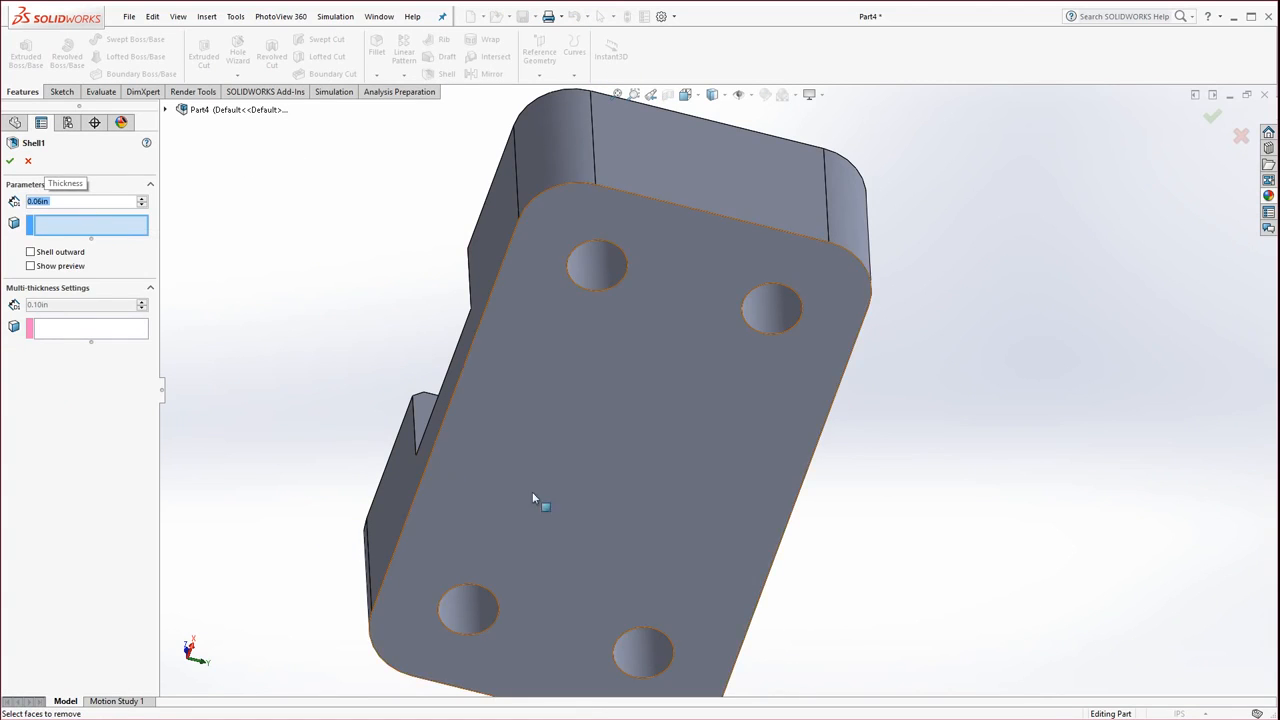
pyautogui.click(561, 457)
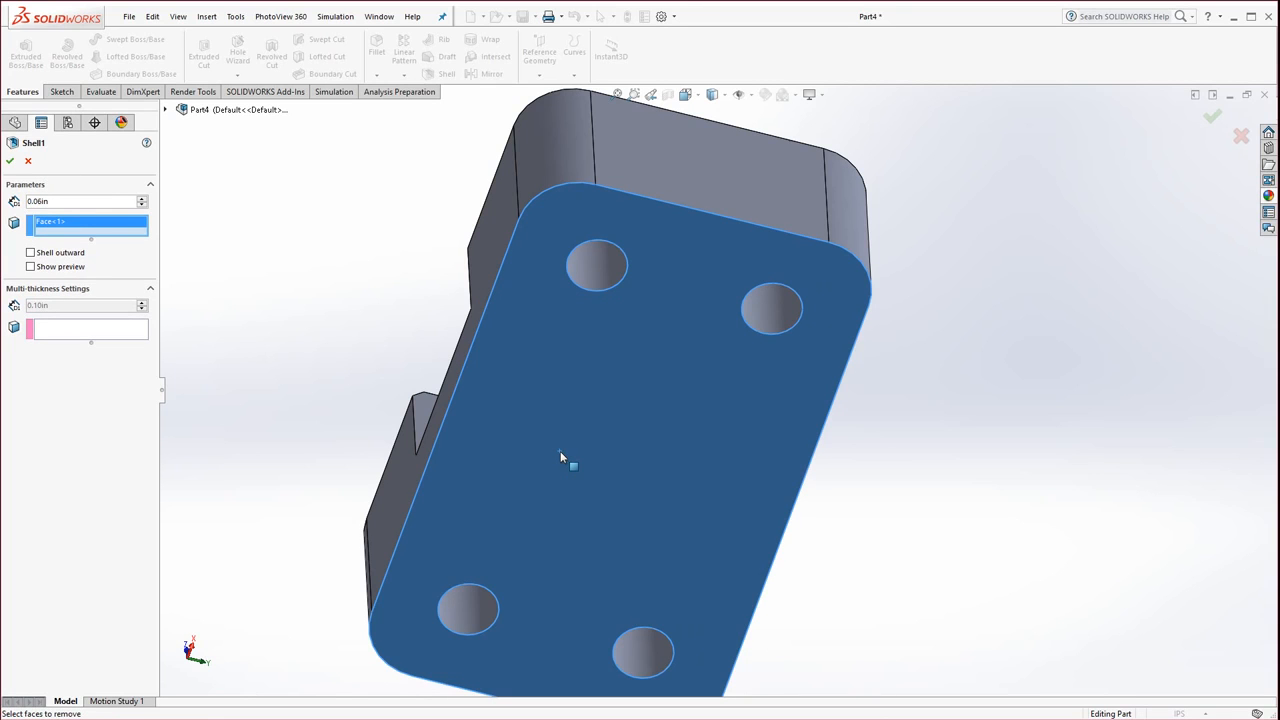
pyautogui.press('Return')
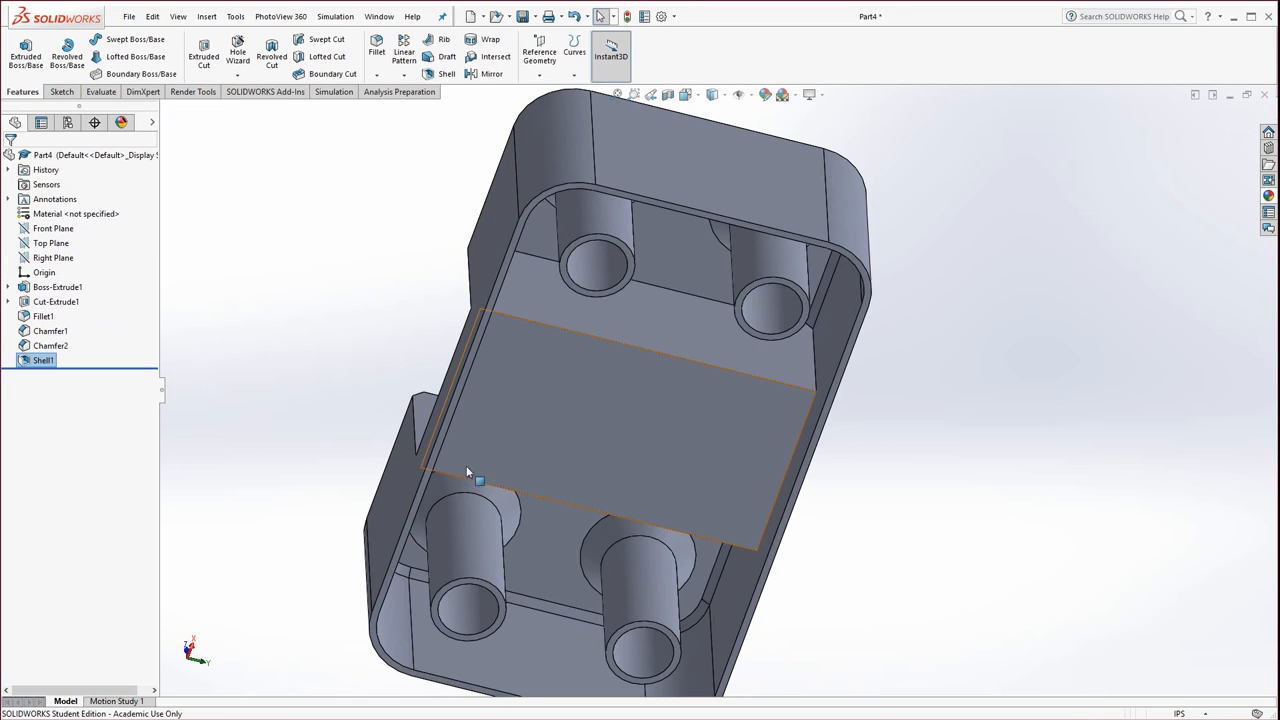
pyautogui.moveTo(469, 471); pyautogui.dragTo(840, 580, button='middle')
pyautogui.scroll(3, 560, 491)
pyautogui.moveTo(560, 491); pyautogui.dragTo(548, 461, button='middle')
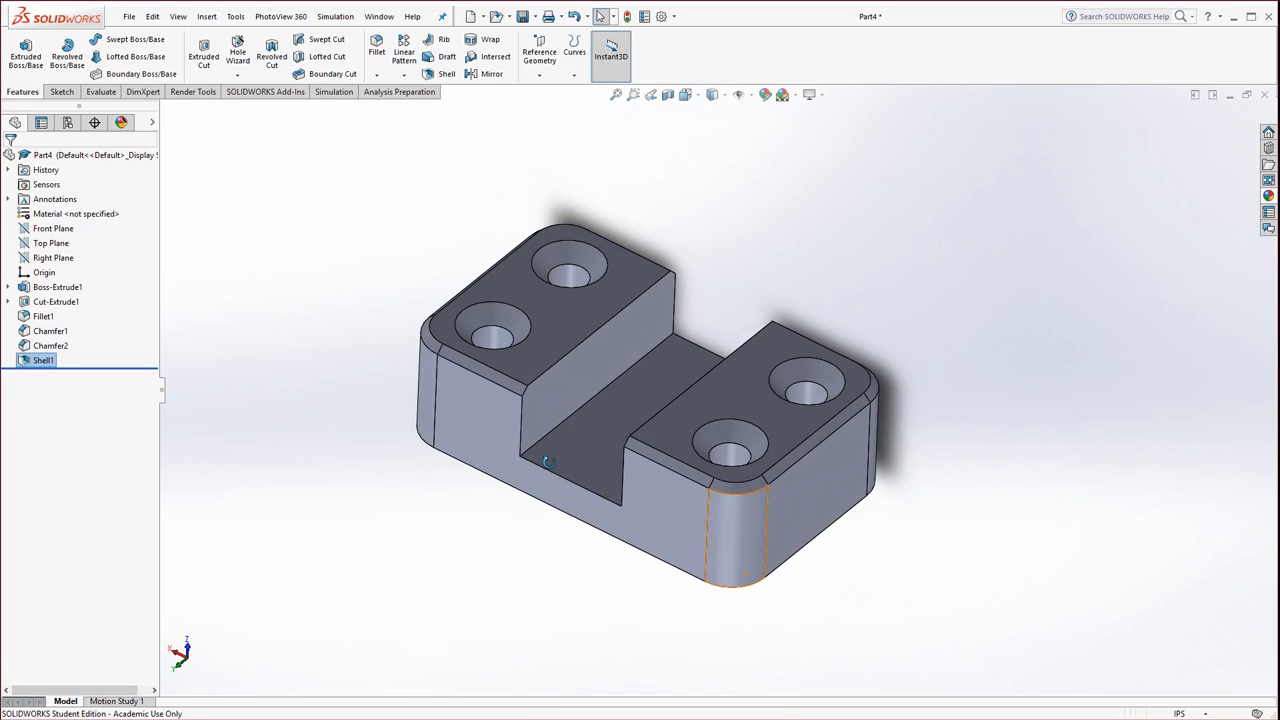
# Step: Apply the polished brass appearance to the chamfer feature along the block's outer edges
pyautogui.scroll(-2, 676, 350)
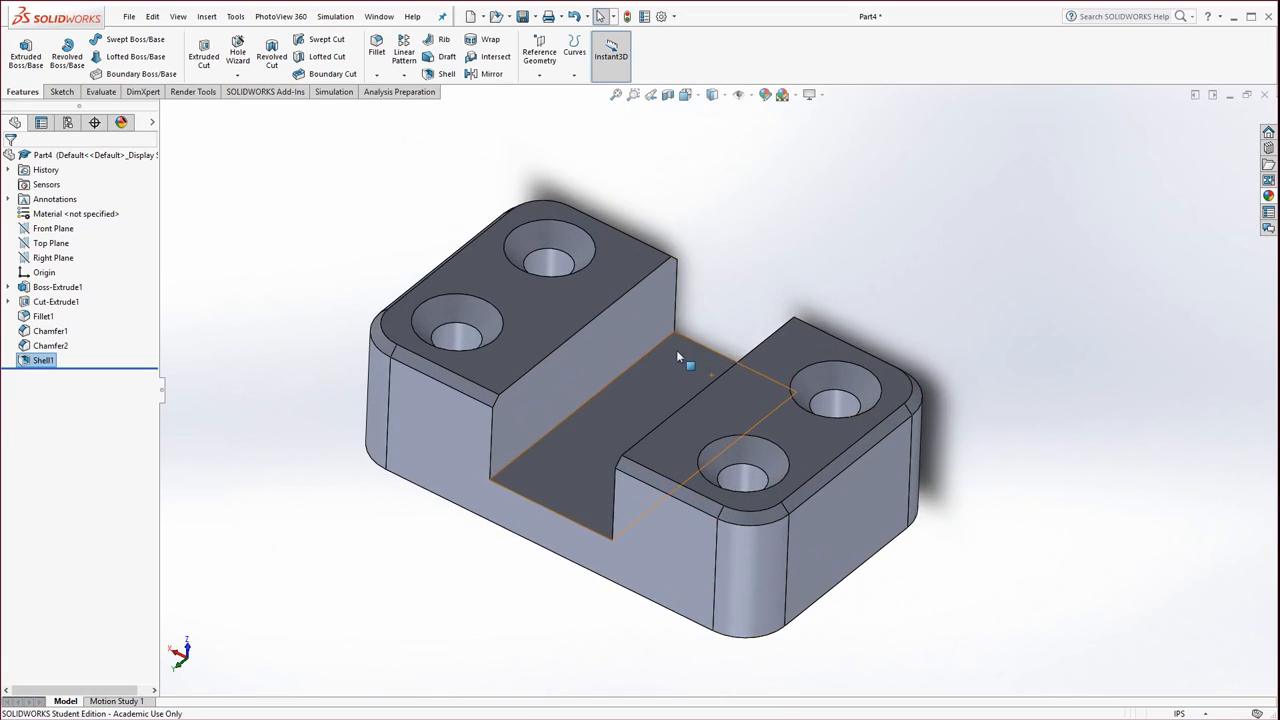
pyautogui.rightClick(665, 489)
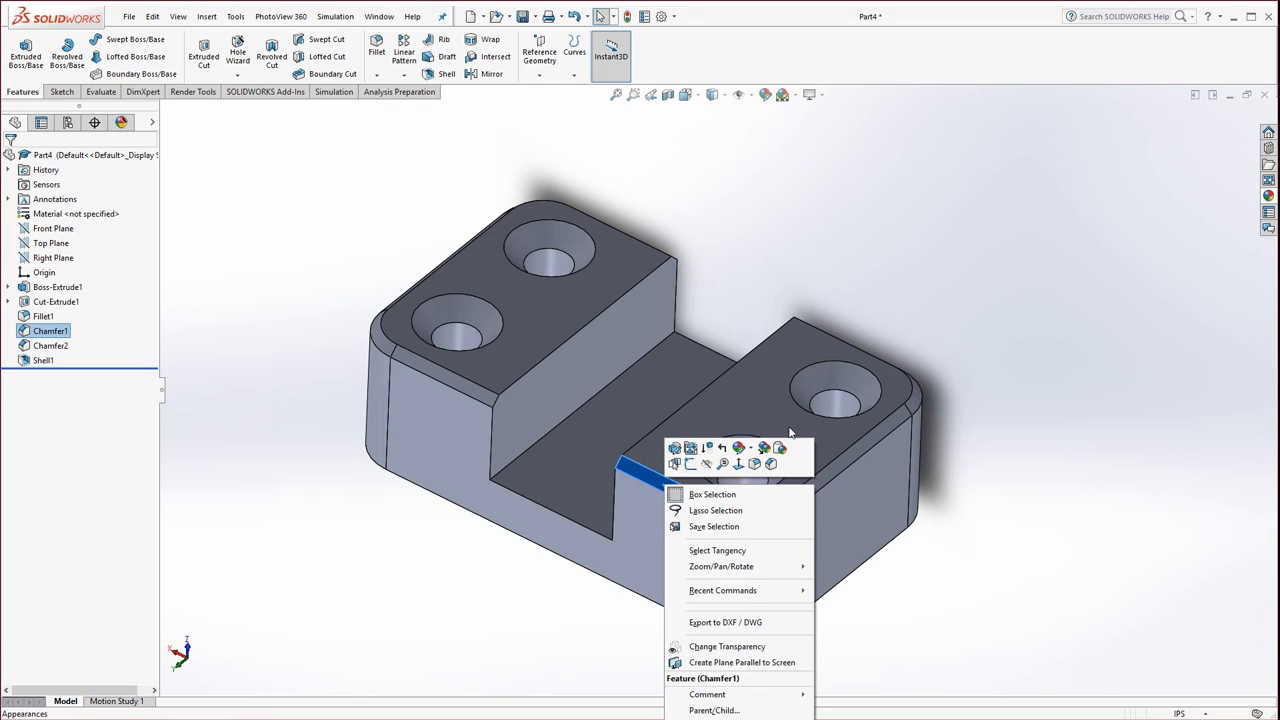
pyautogui.click(751, 452)
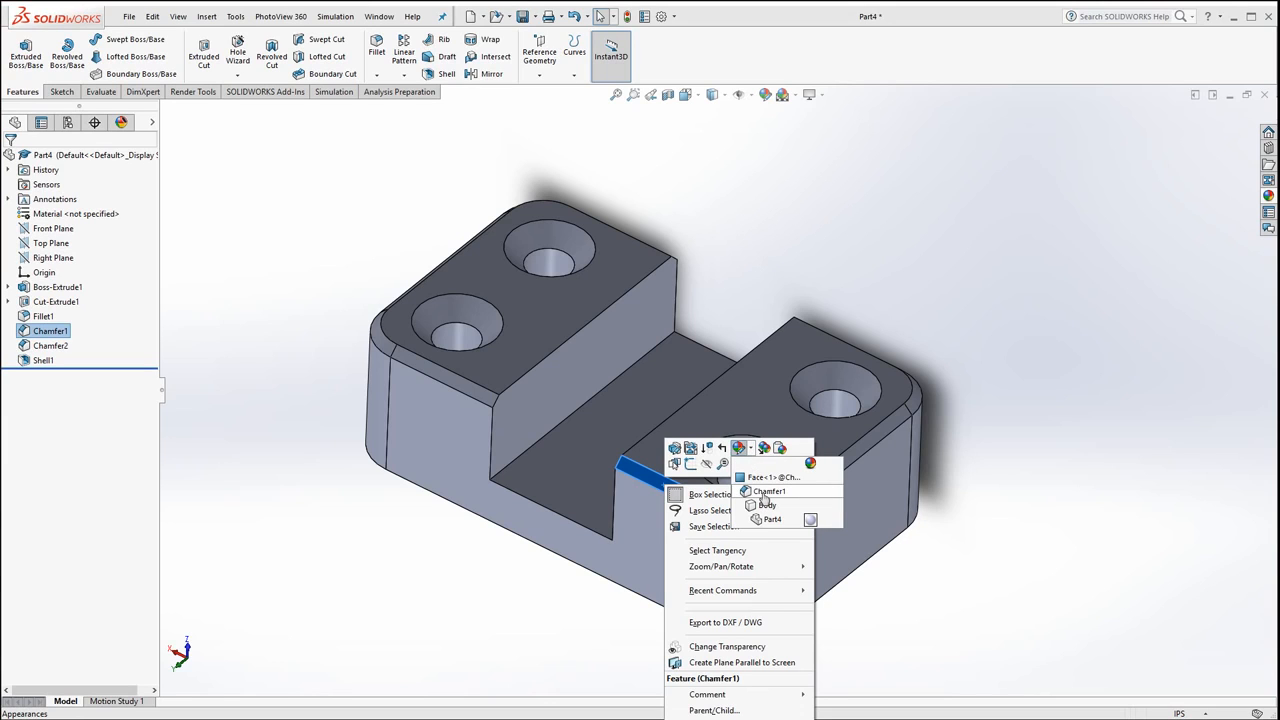
pyautogui.click(766, 492)
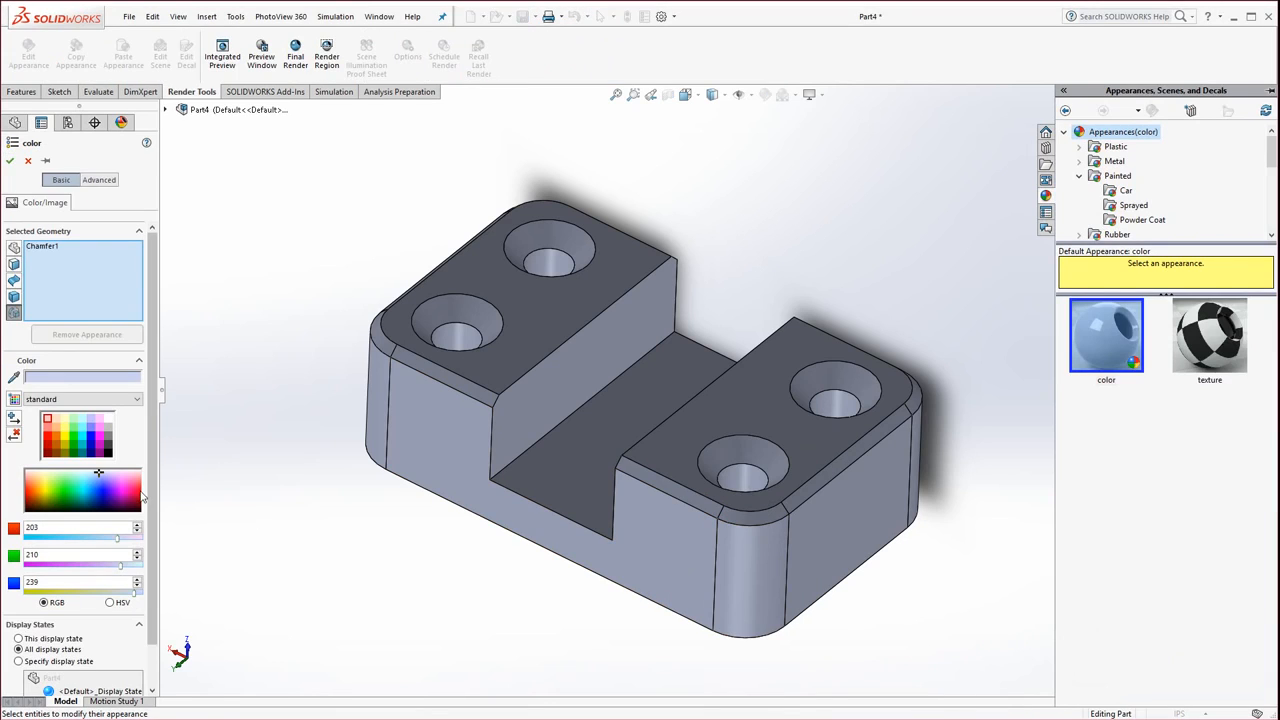
pyautogui.doubleClick(1112, 163)
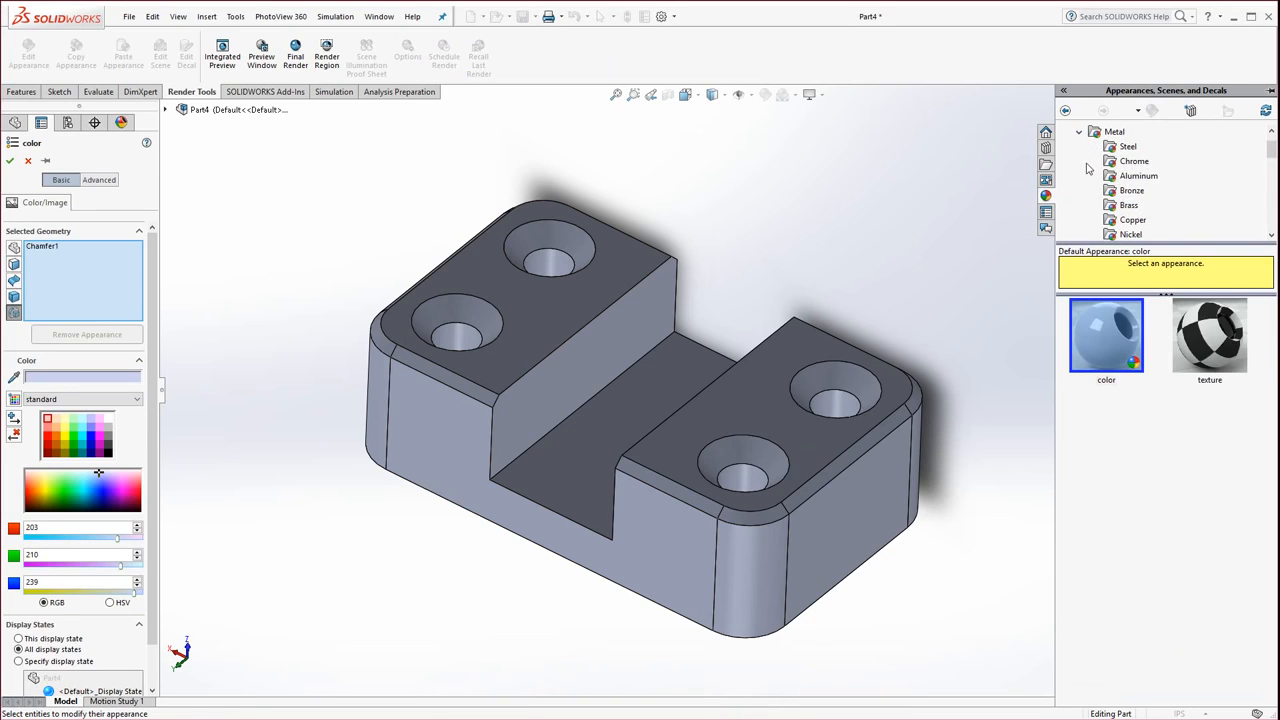
pyautogui.click(1127, 205)
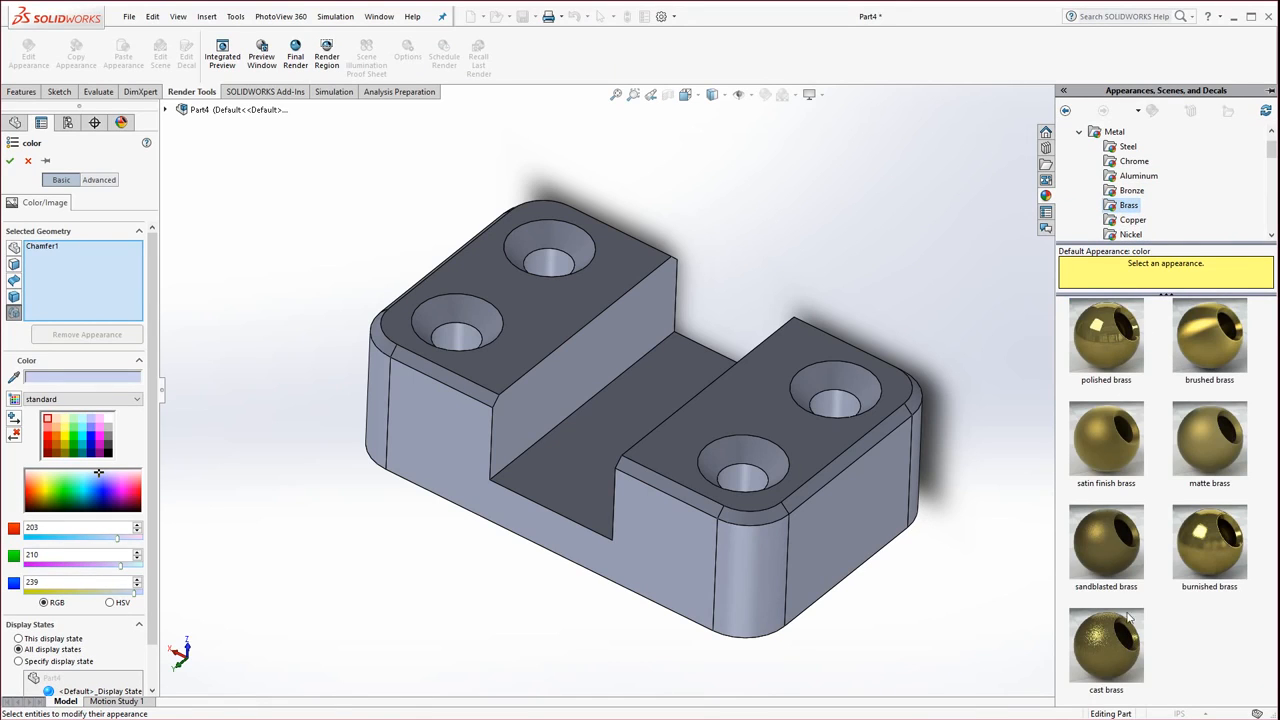
pyautogui.click(1113, 345)
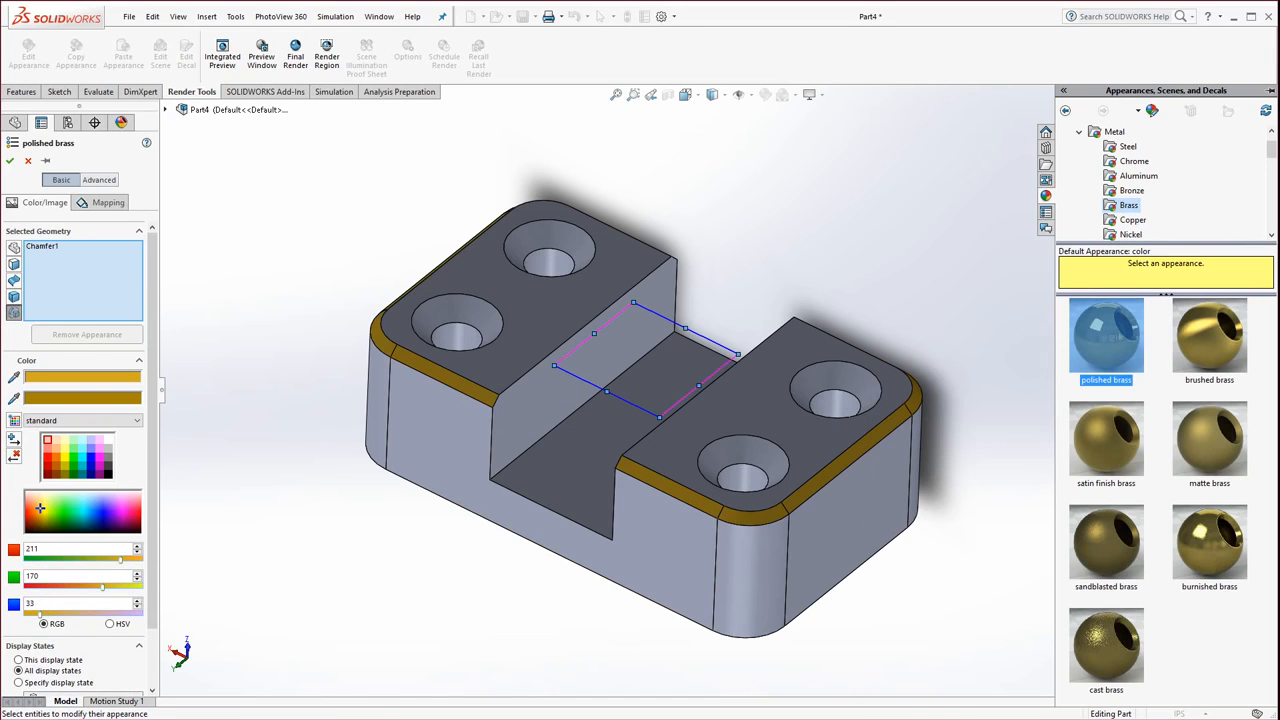
pyautogui.click(10, 160)
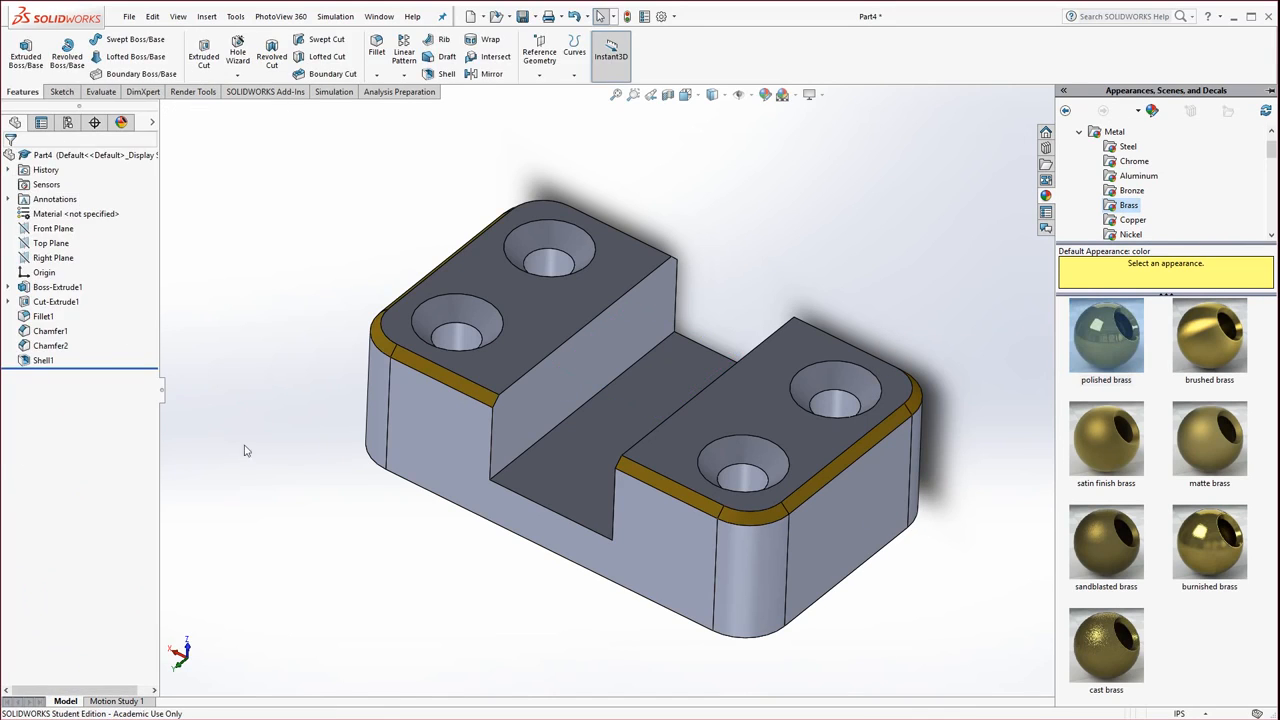
# Step: Apply the chromium plate appearance from the chrome metals to the whole part
pyautogui.click(612, 278)
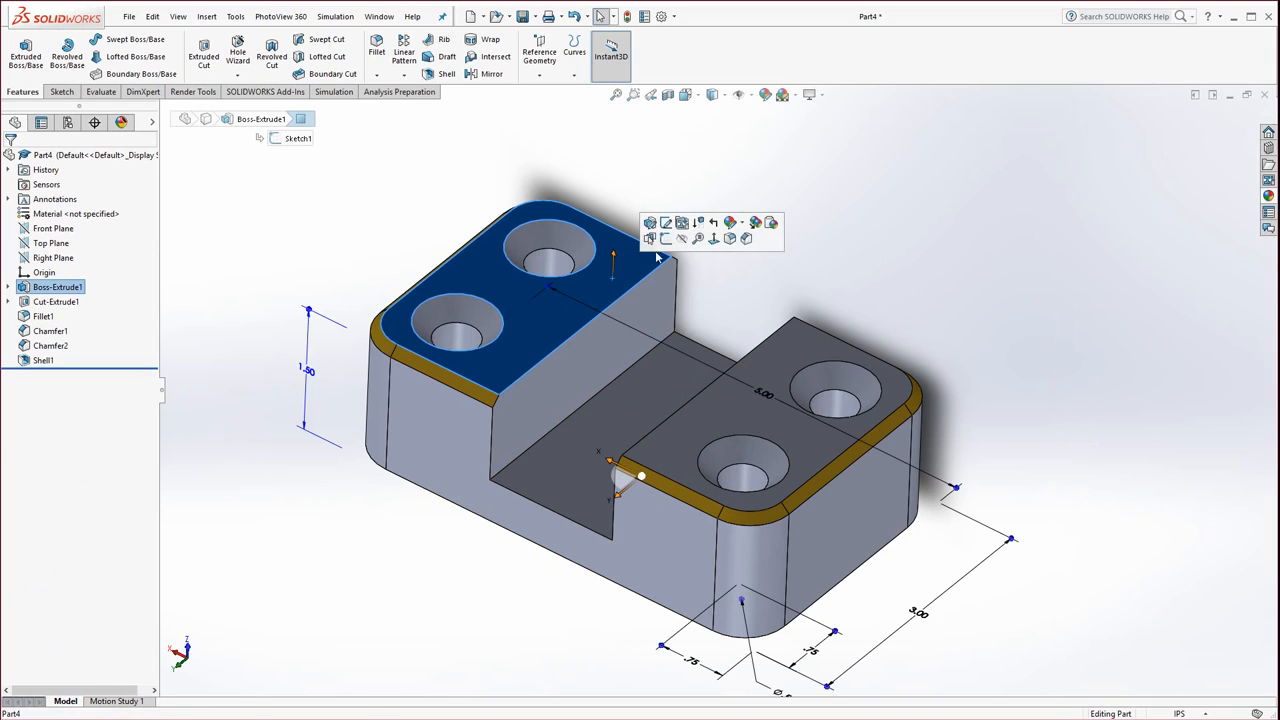
pyautogui.click(744, 232)
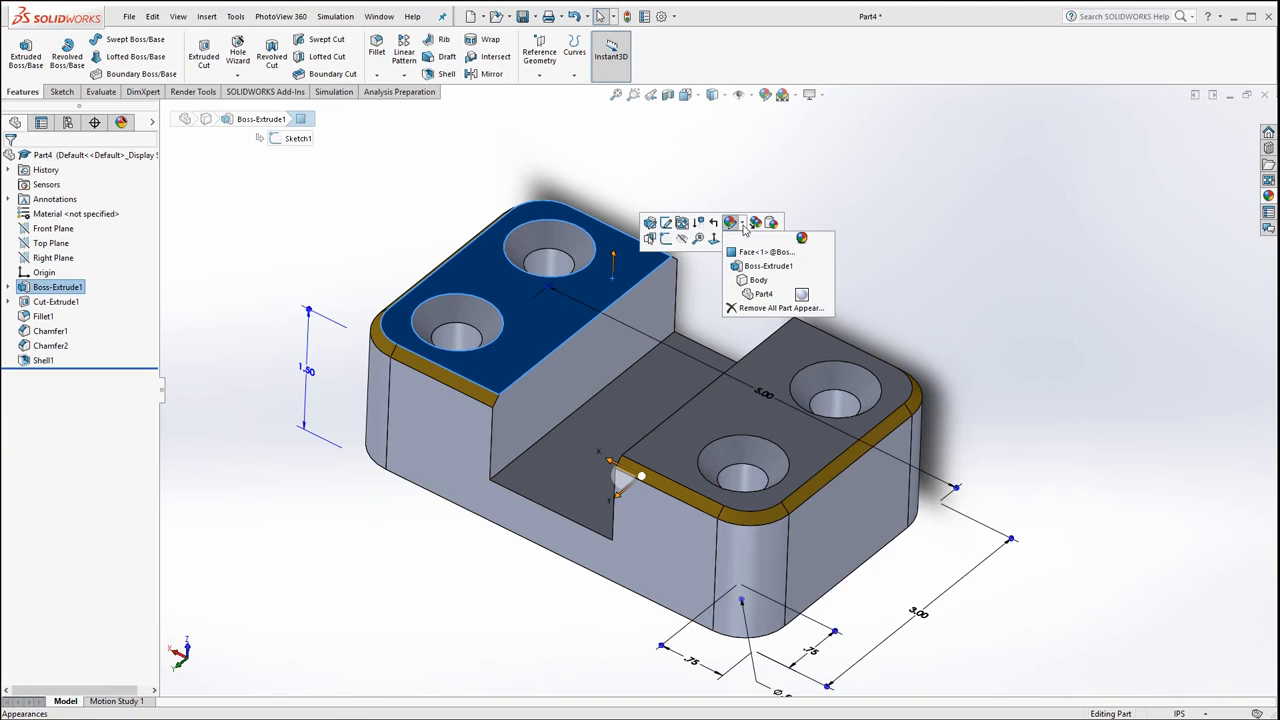
pyautogui.click(801, 295)
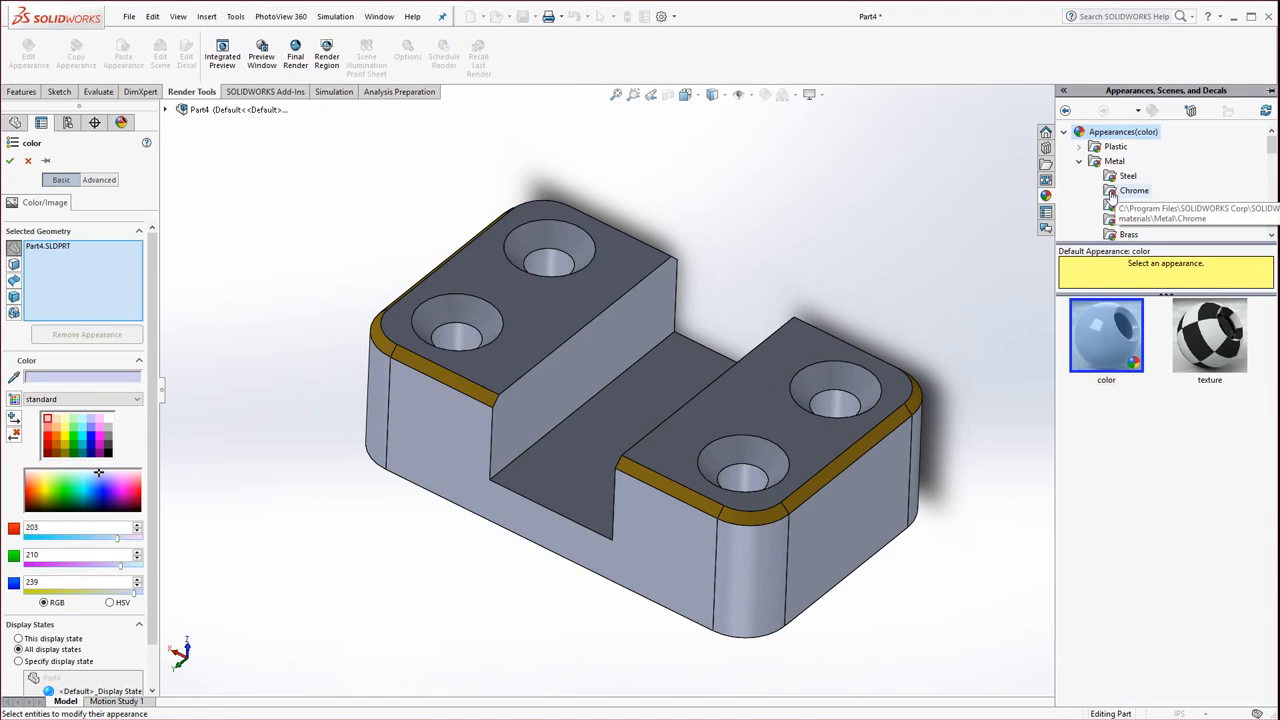
pyautogui.click(1112, 194)
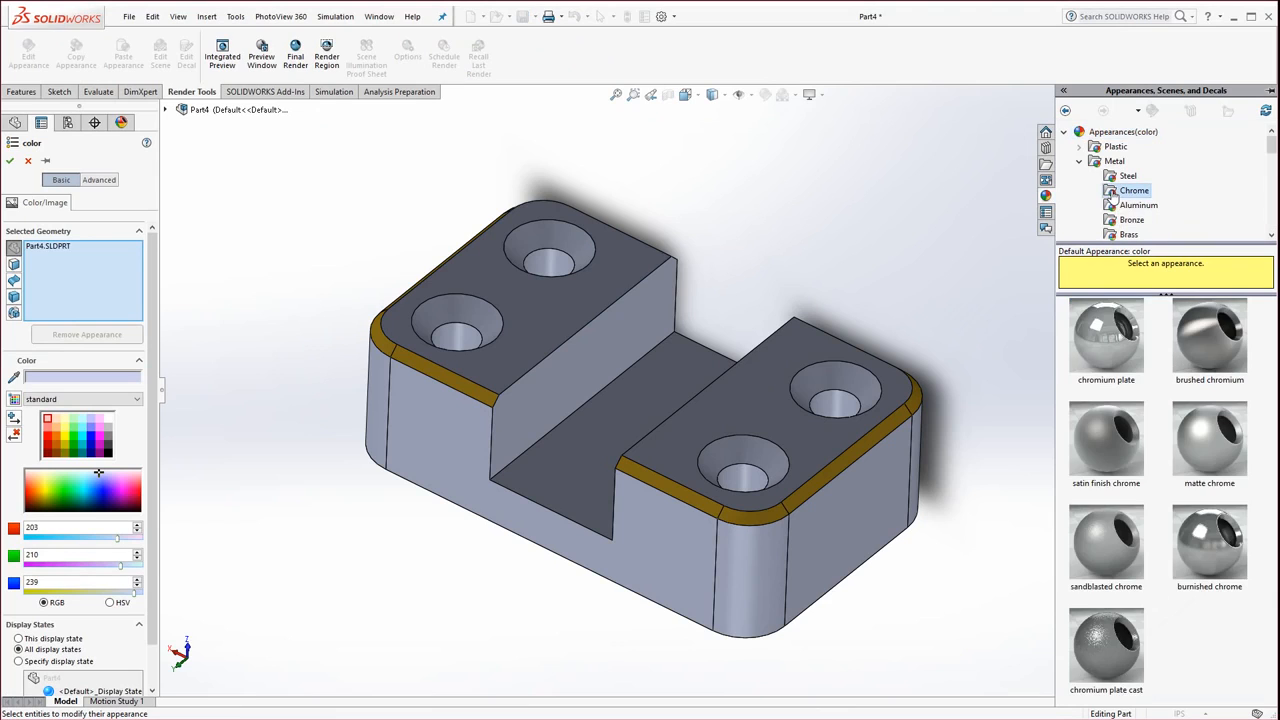
pyautogui.click(1106, 348)
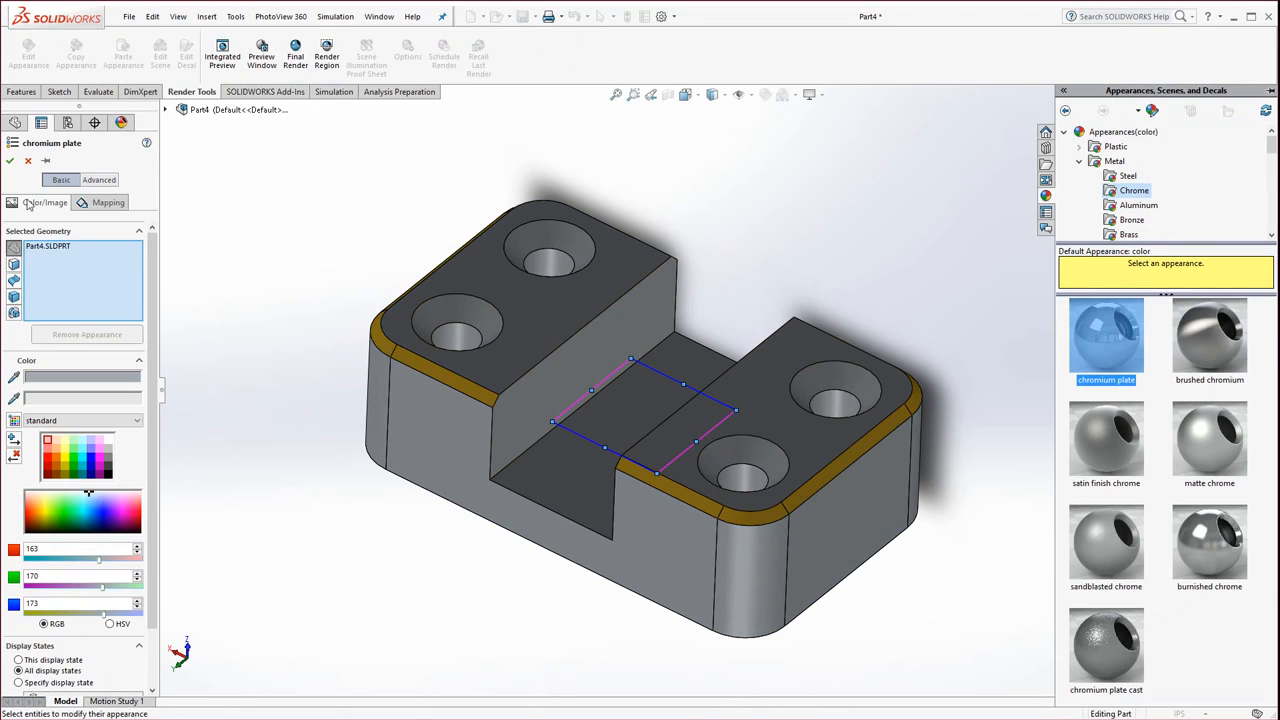
pyautogui.click(10, 160)
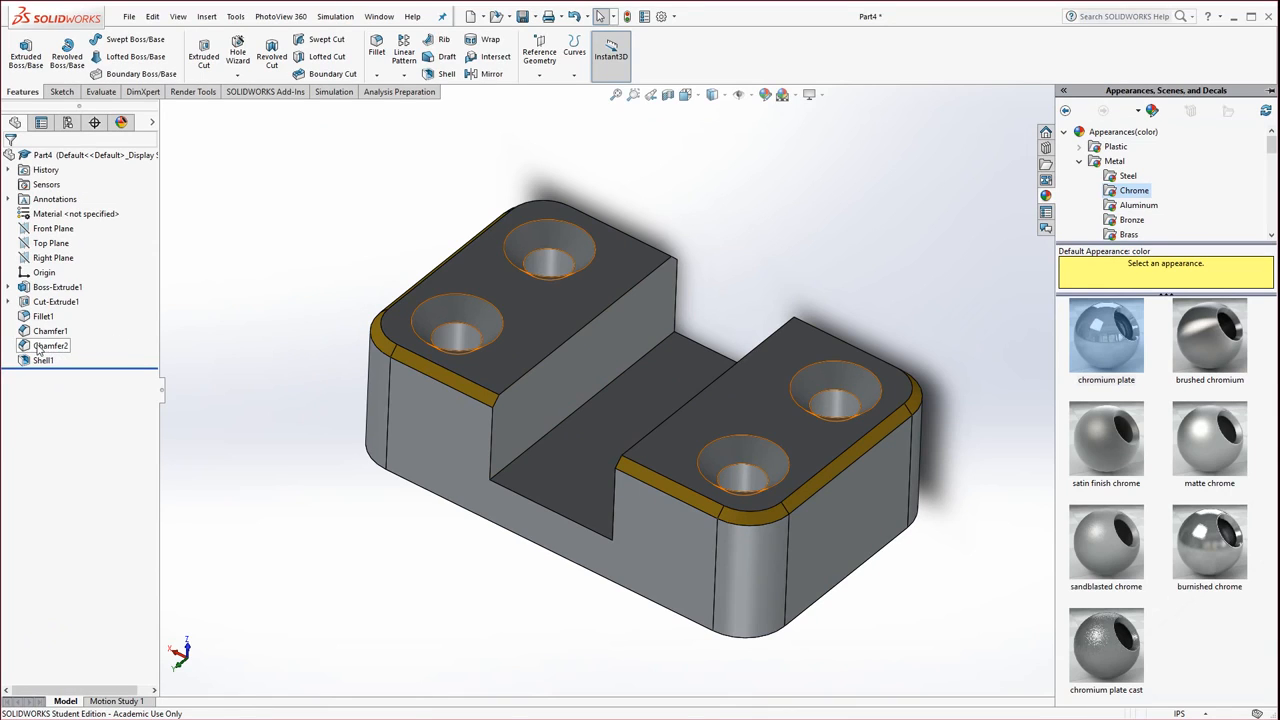
# Step: Apply the burnished aluminum appearance to the chamfer feature on the four hole rims
pyautogui.click(40, 346)
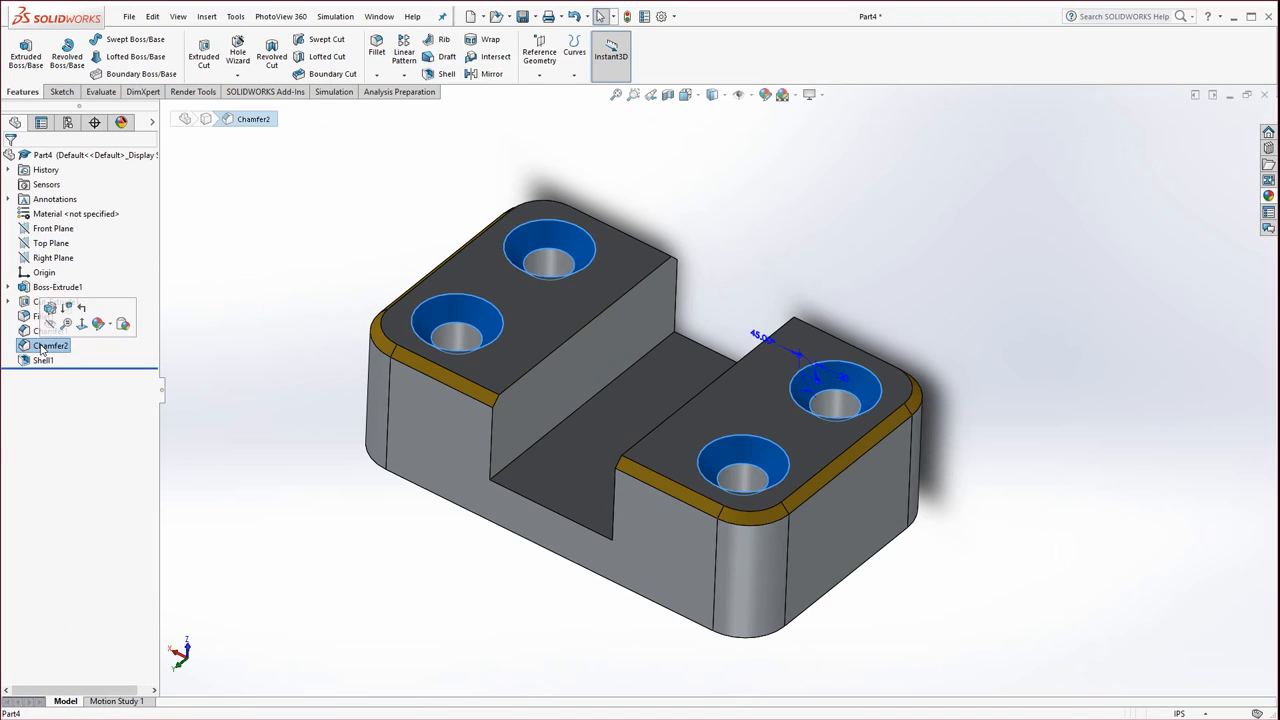
pyautogui.click(112, 329)
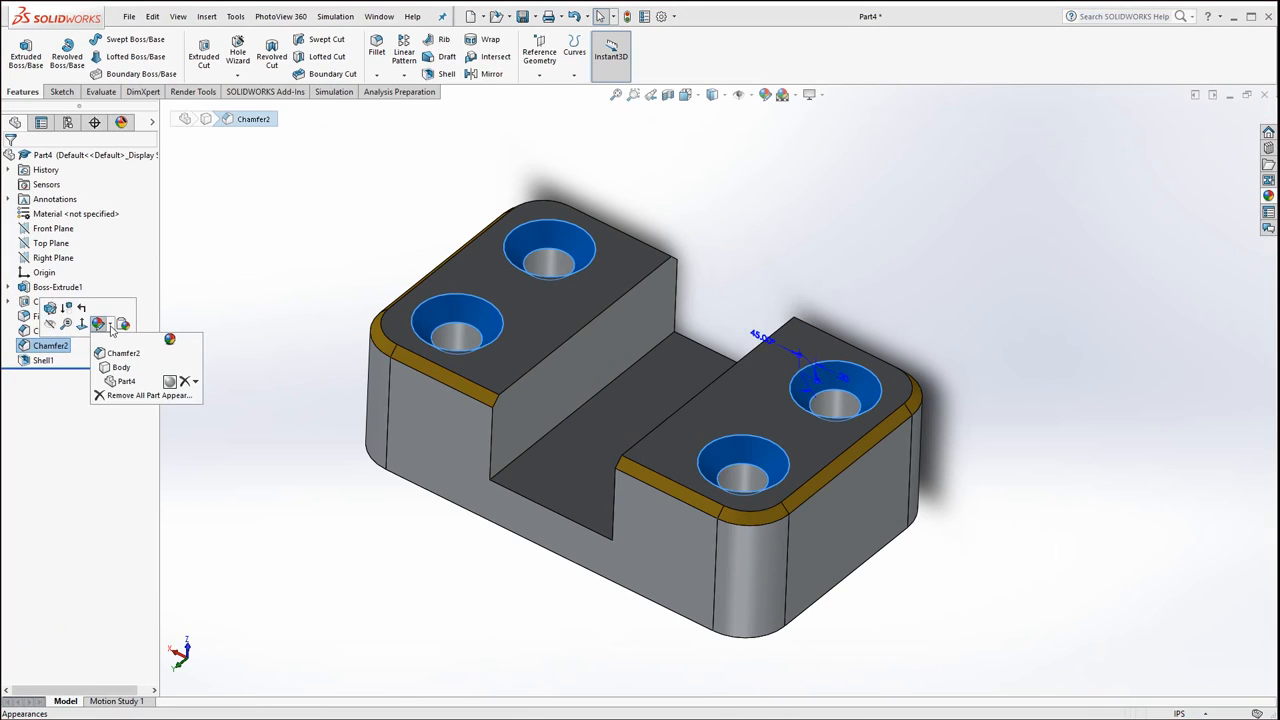
pyautogui.click(121, 355)
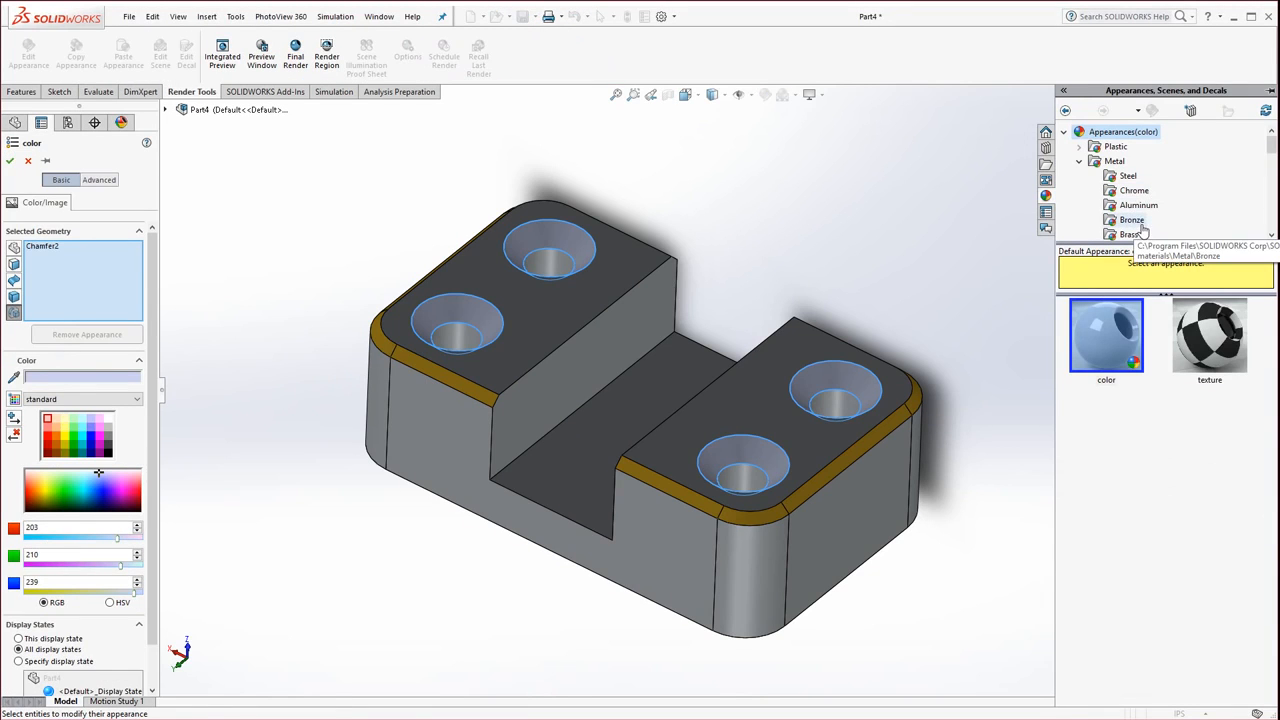
pyautogui.click(1138, 207)
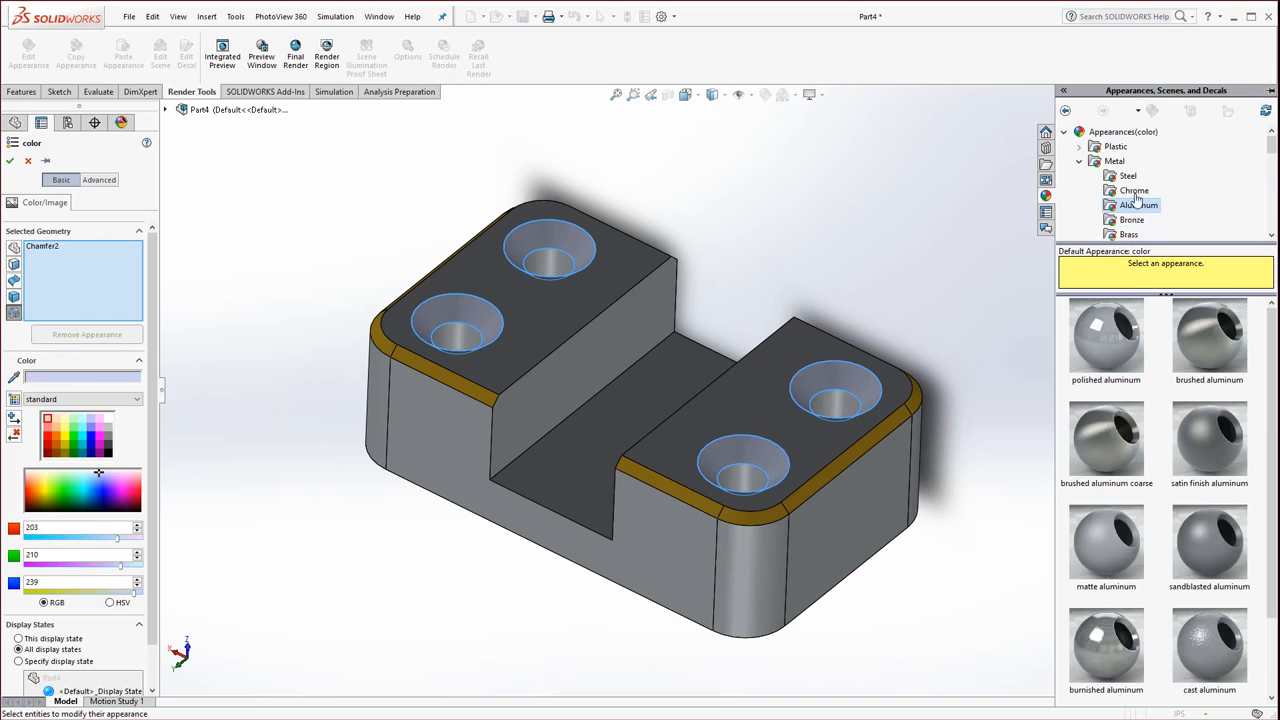
pyautogui.click(1134, 192)
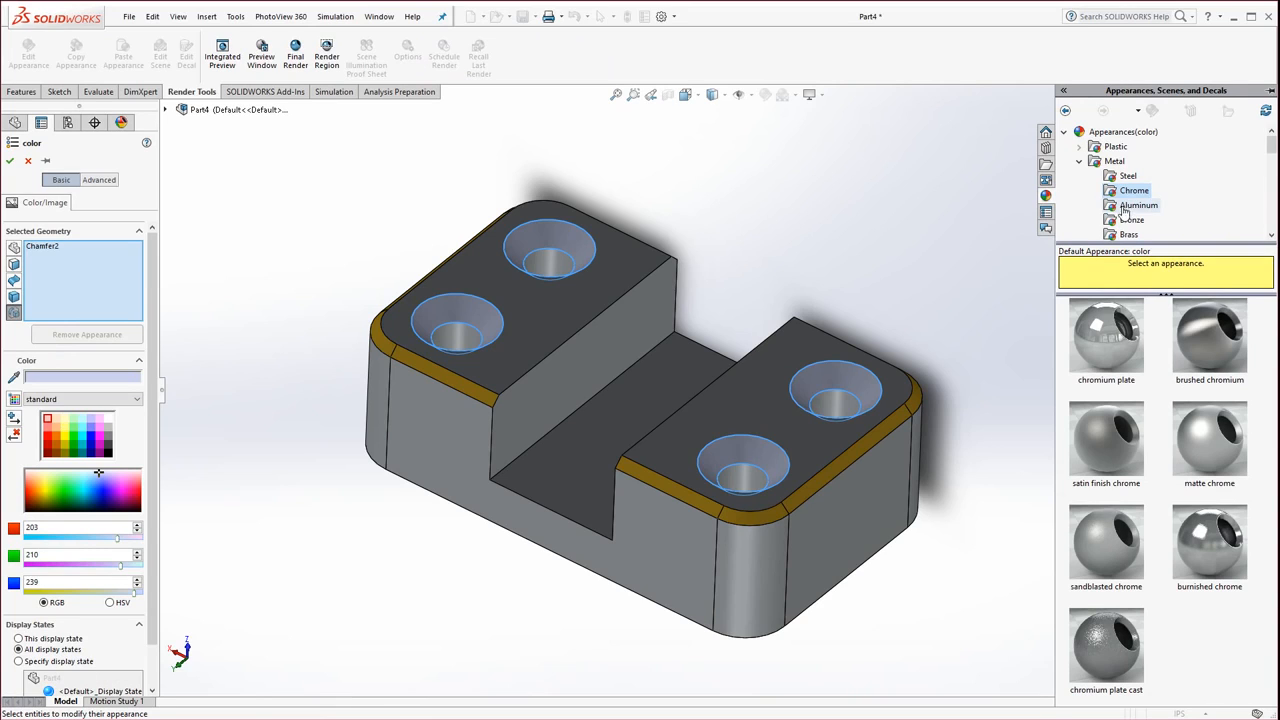
pyautogui.click(1118, 207)
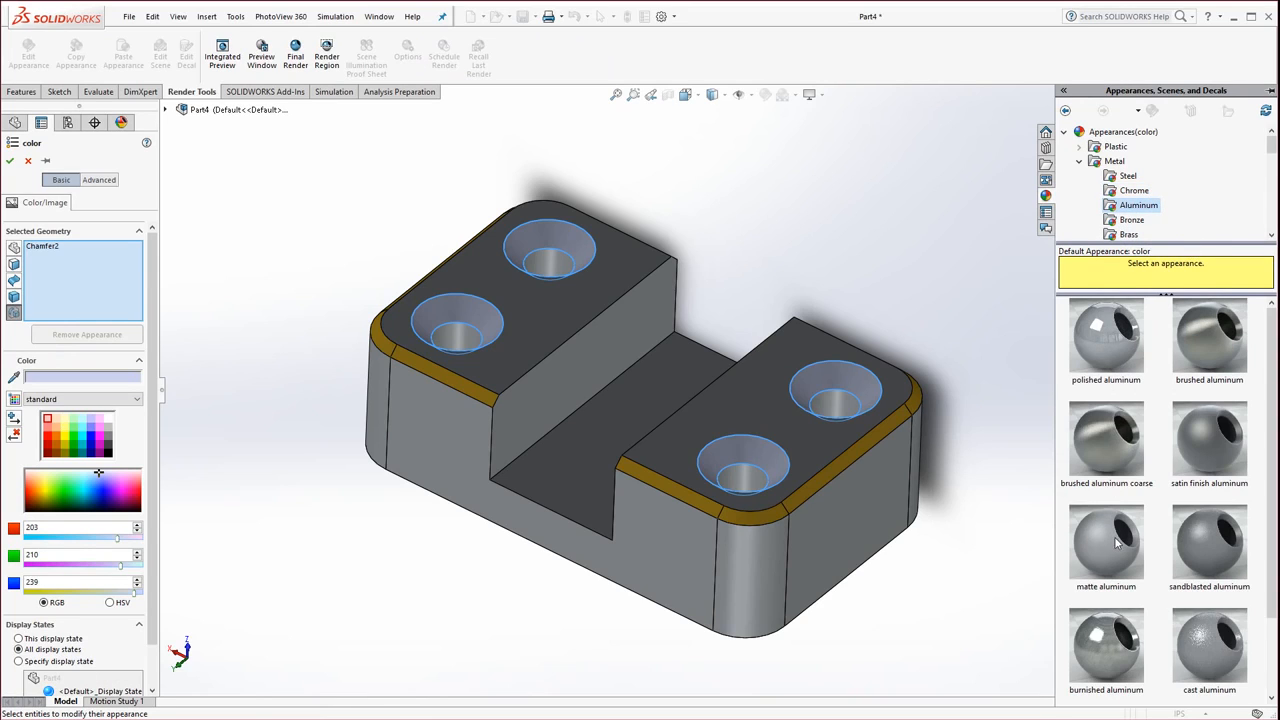
pyautogui.click(1105, 642)
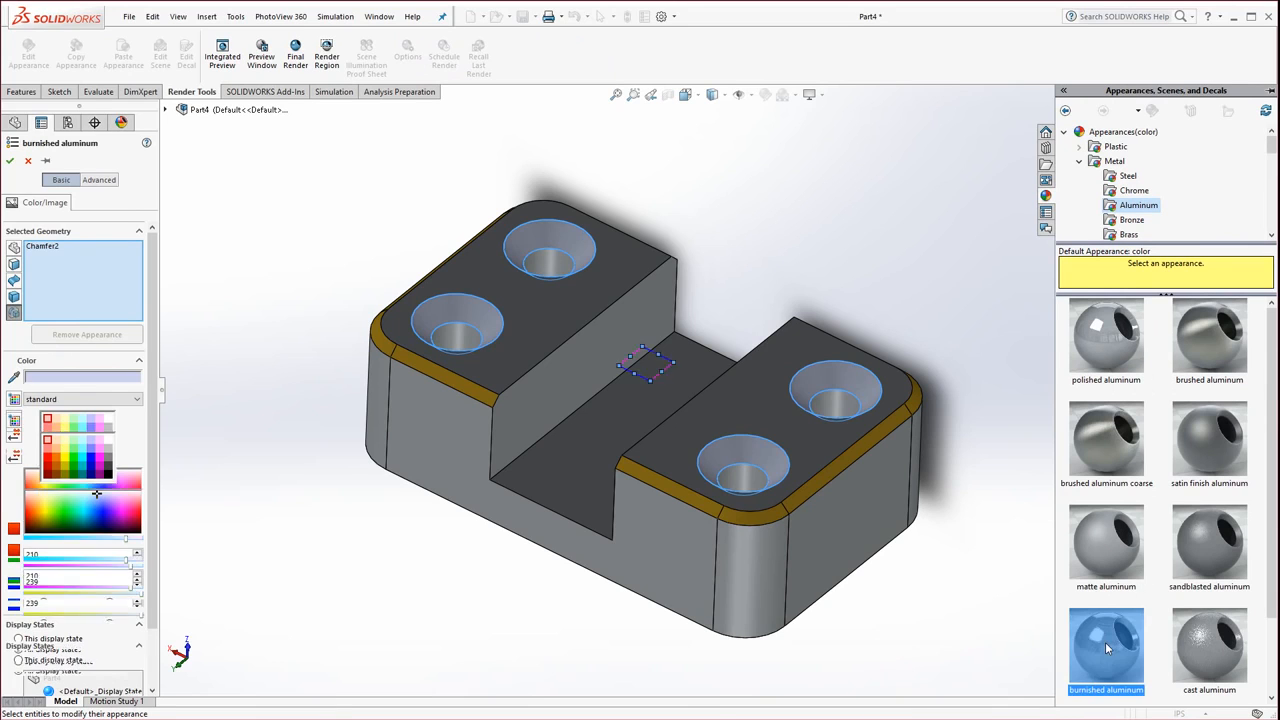
pyautogui.click(10, 160)
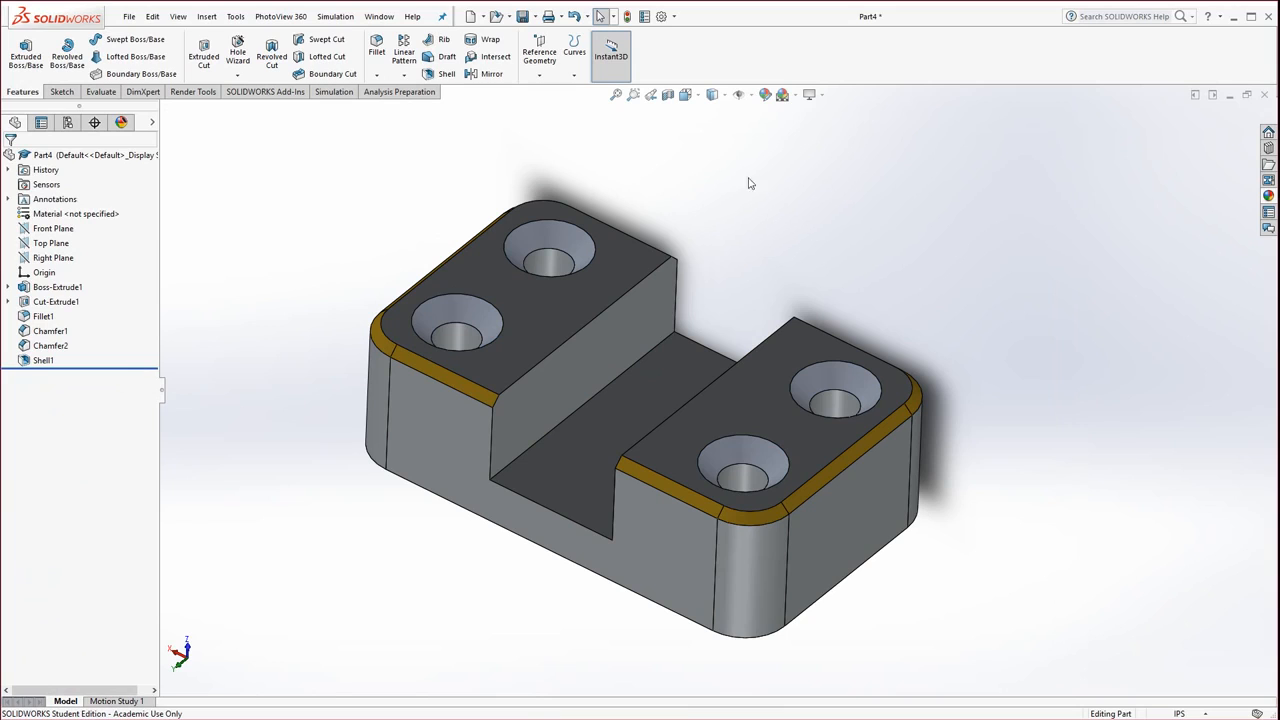
# Step: Display the block in perspective and turn on the integrated render preview
pyautogui.click(810, 94)
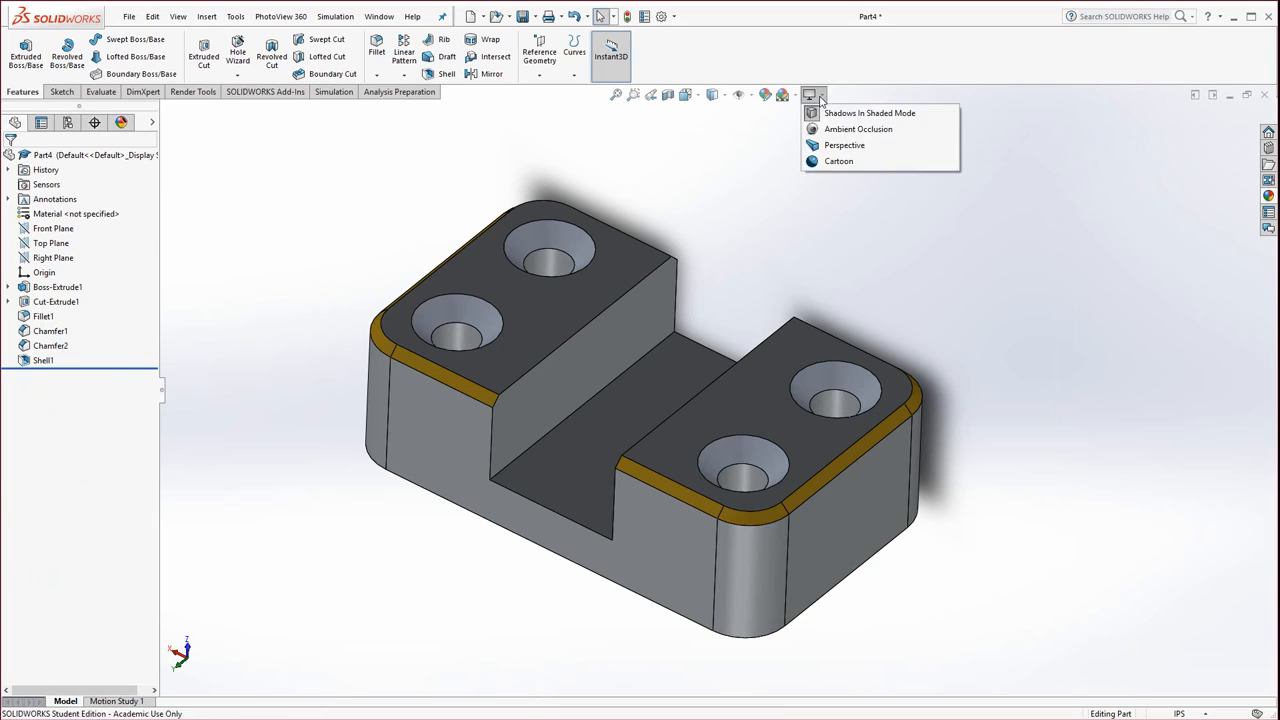
pyautogui.click(844, 145)
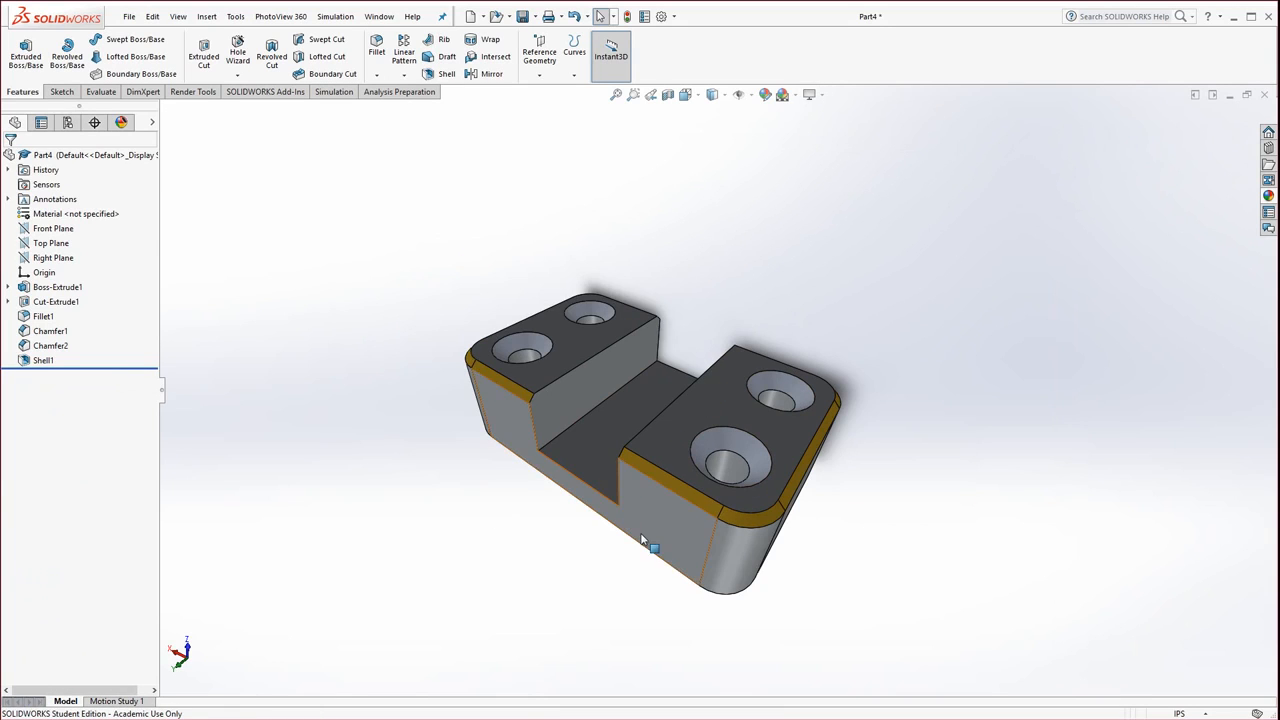
pyautogui.scroll(-5, 645, 530)
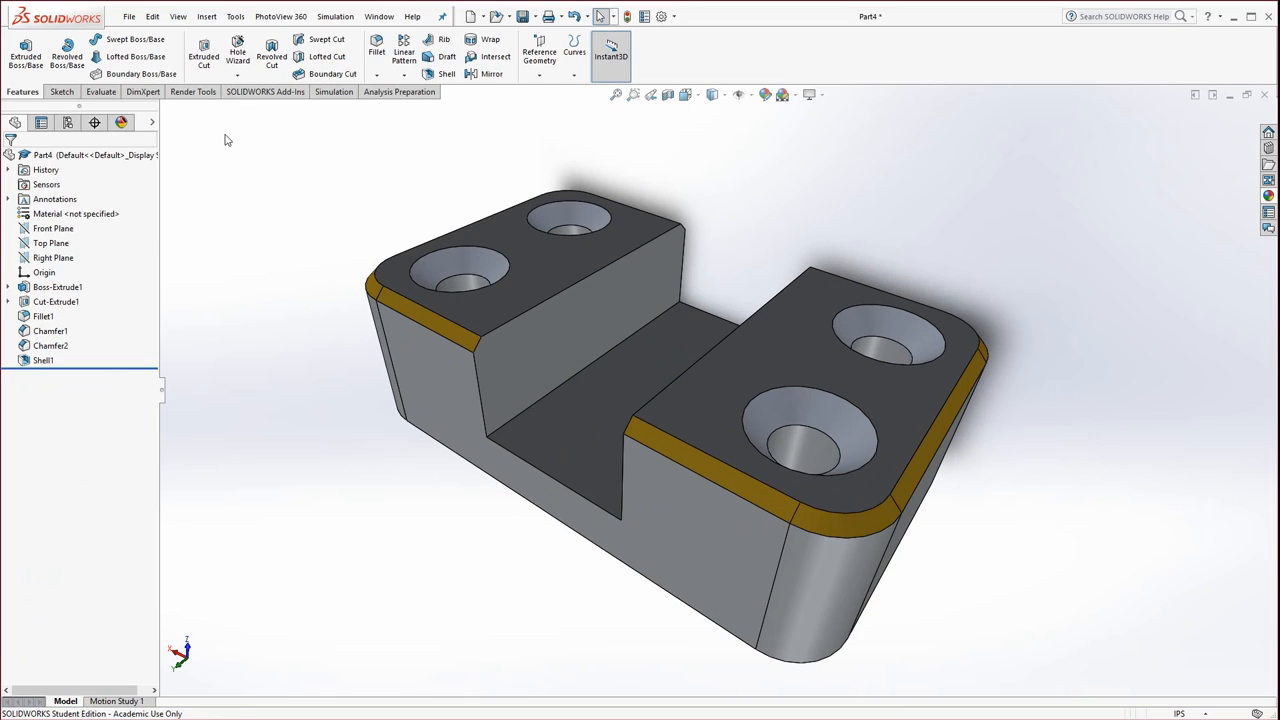
pyautogui.click(193, 92)
pyautogui.click(222, 58)
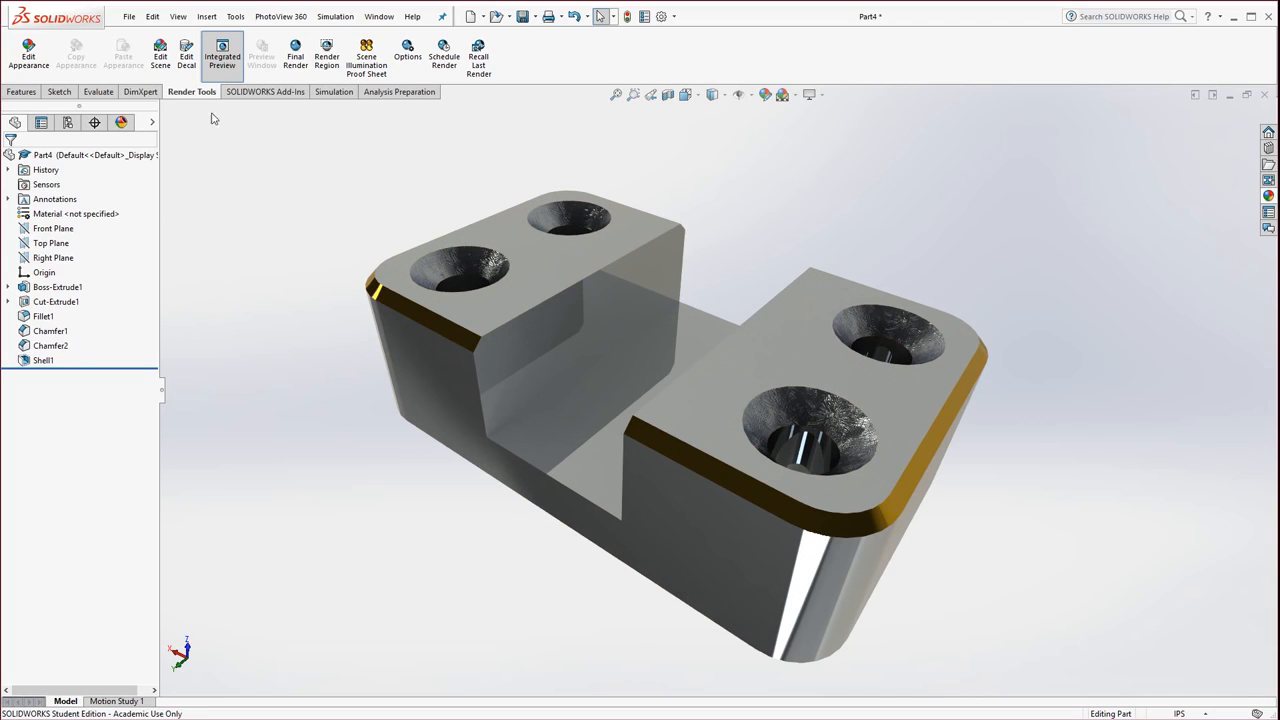
# Step: Edit the scene to align its floor with the Front Plane as the selected plane, with the floor direction flipped
pyautogui.click(160, 54)
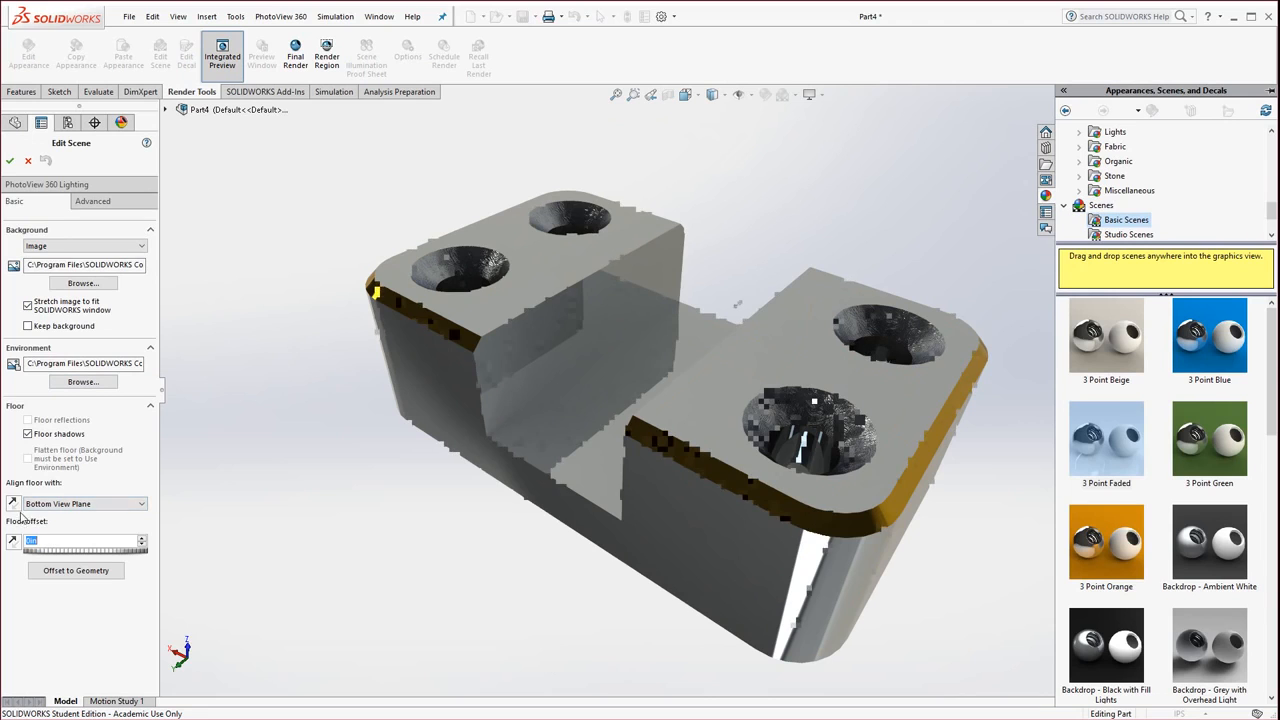
pyautogui.click(60, 504)
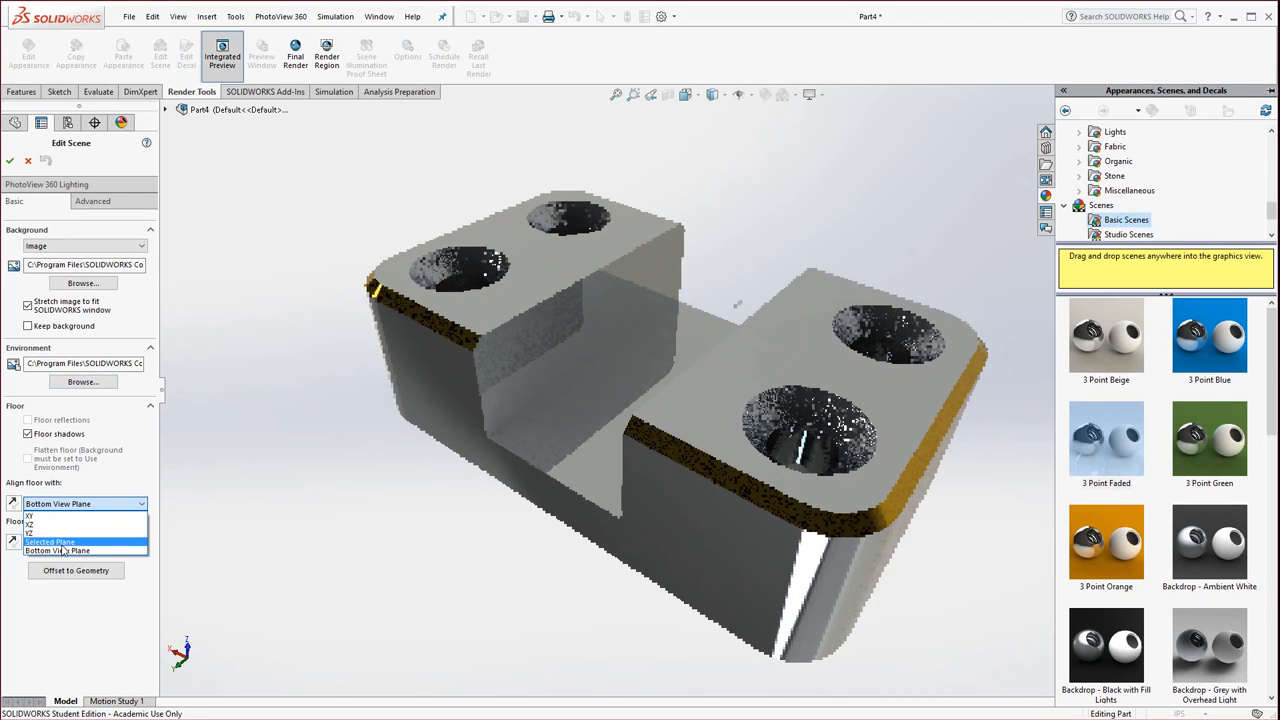
pyautogui.click(61, 542)
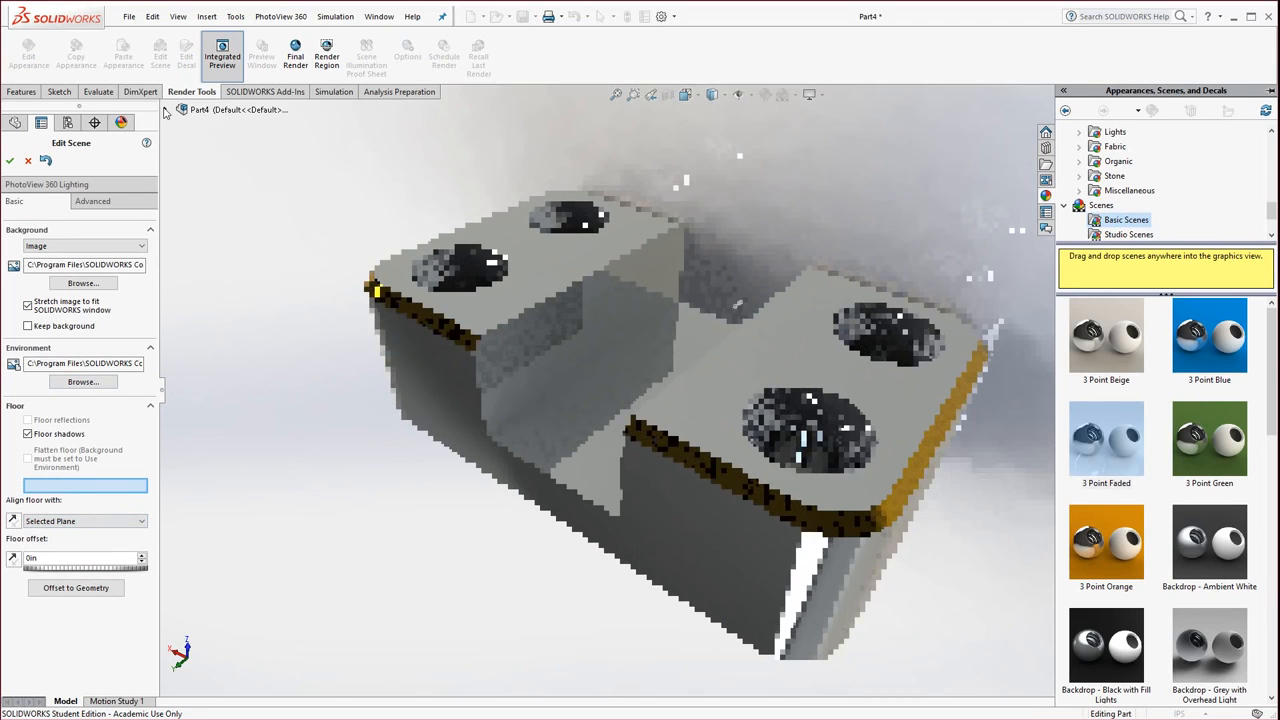
pyautogui.click(167, 110)
pyautogui.click(205, 184)
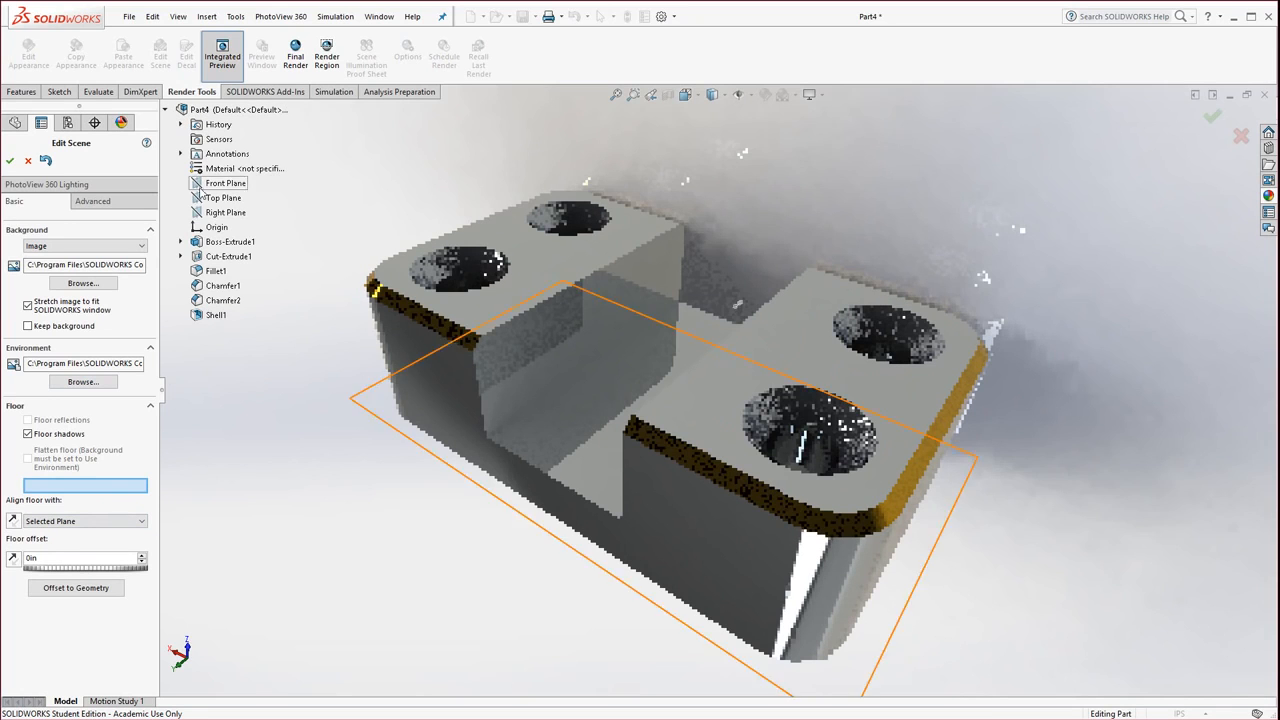
pyautogui.click(210, 212)
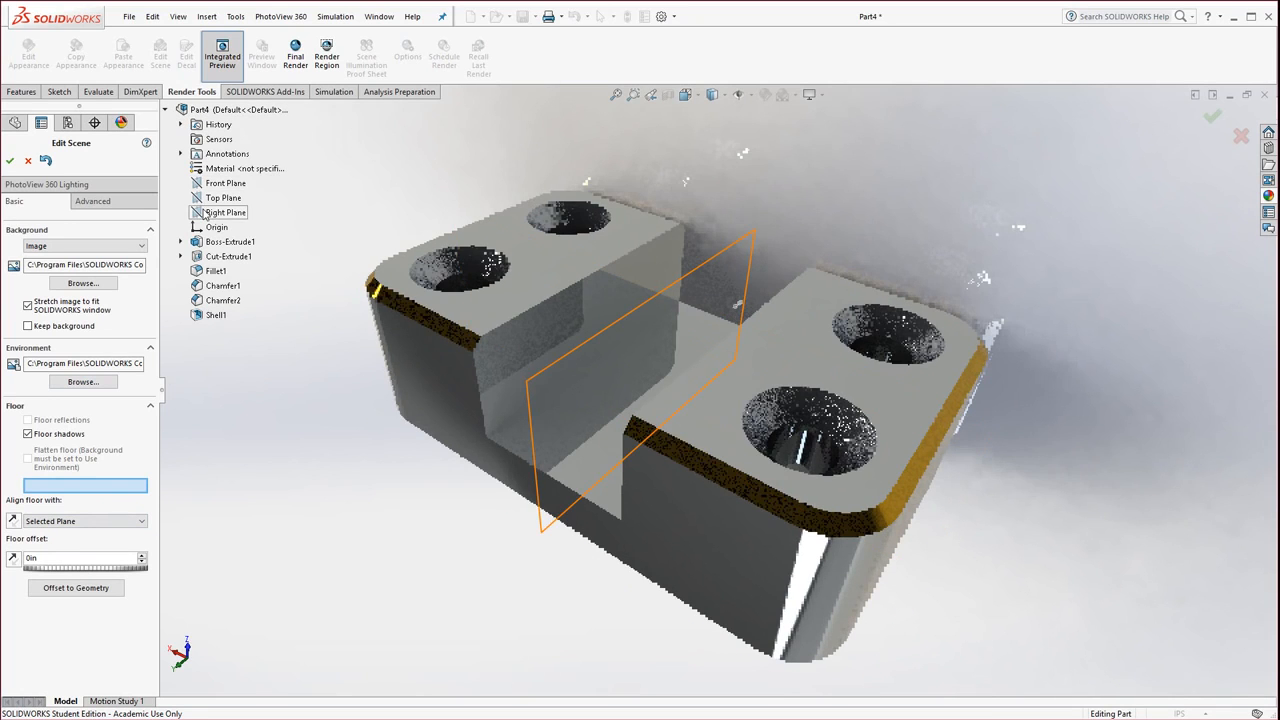
pyautogui.click(212, 198)
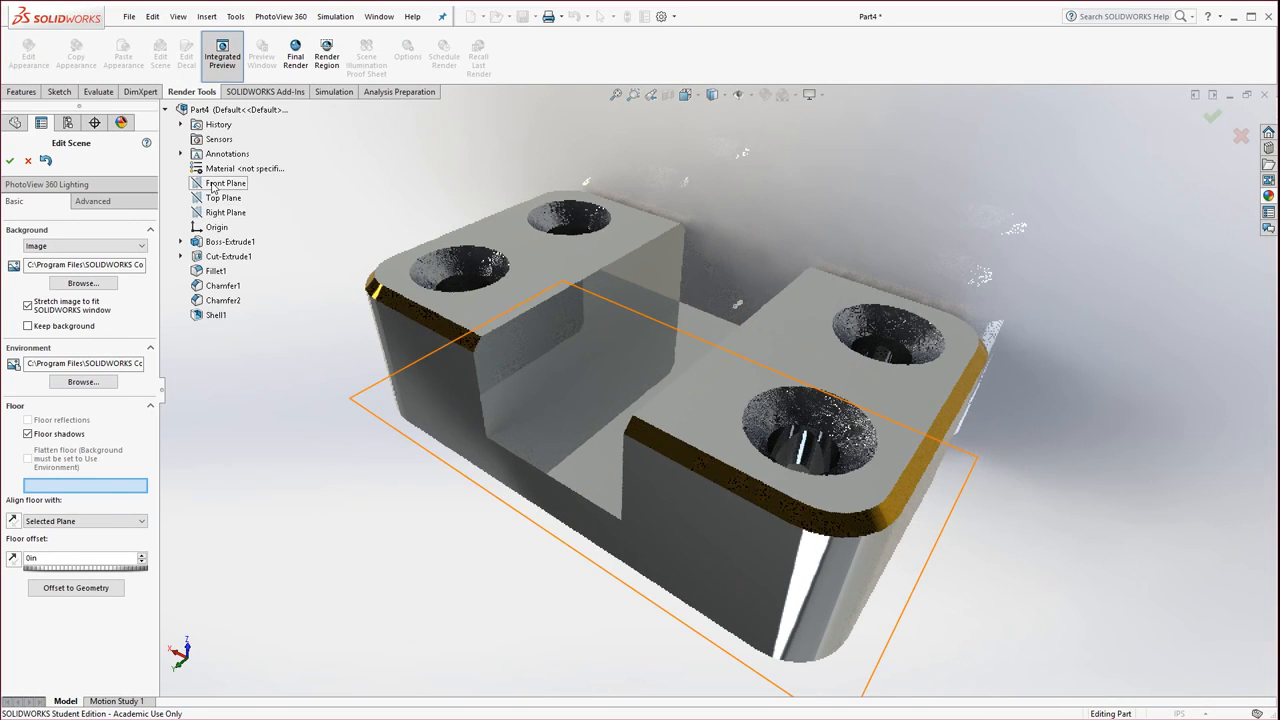
pyautogui.click(212, 186)
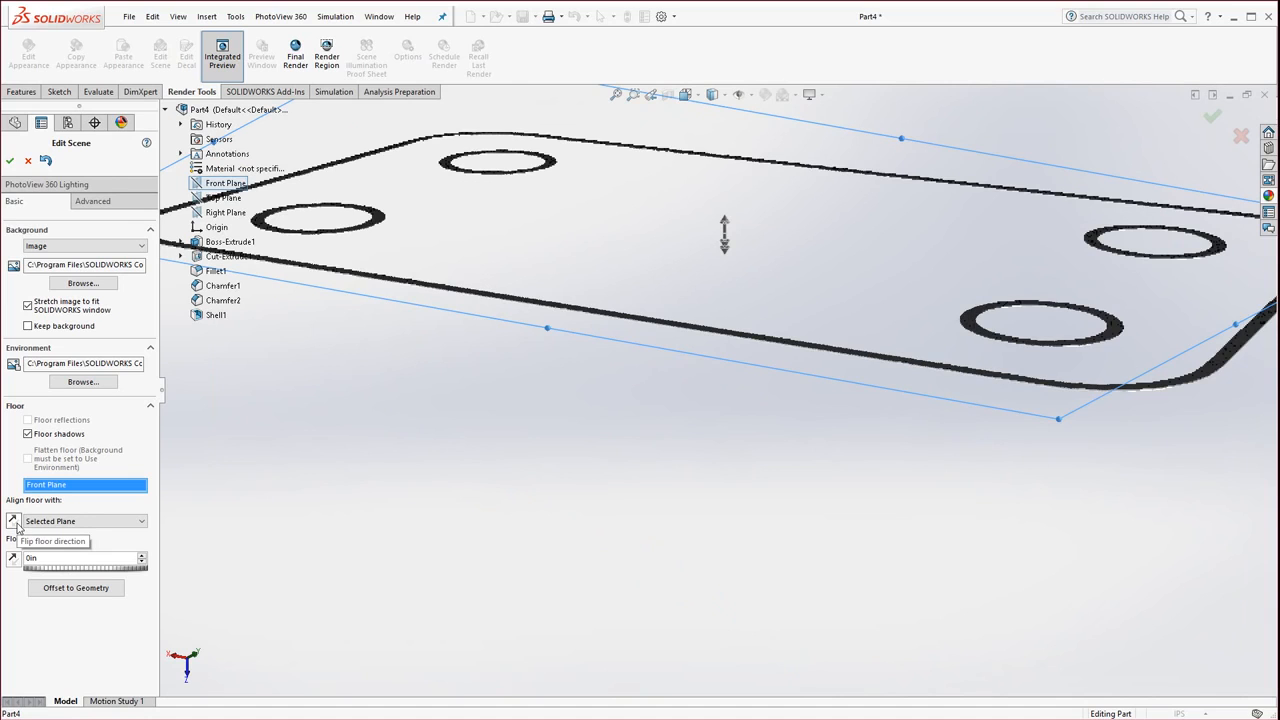
pyautogui.click(16, 527)
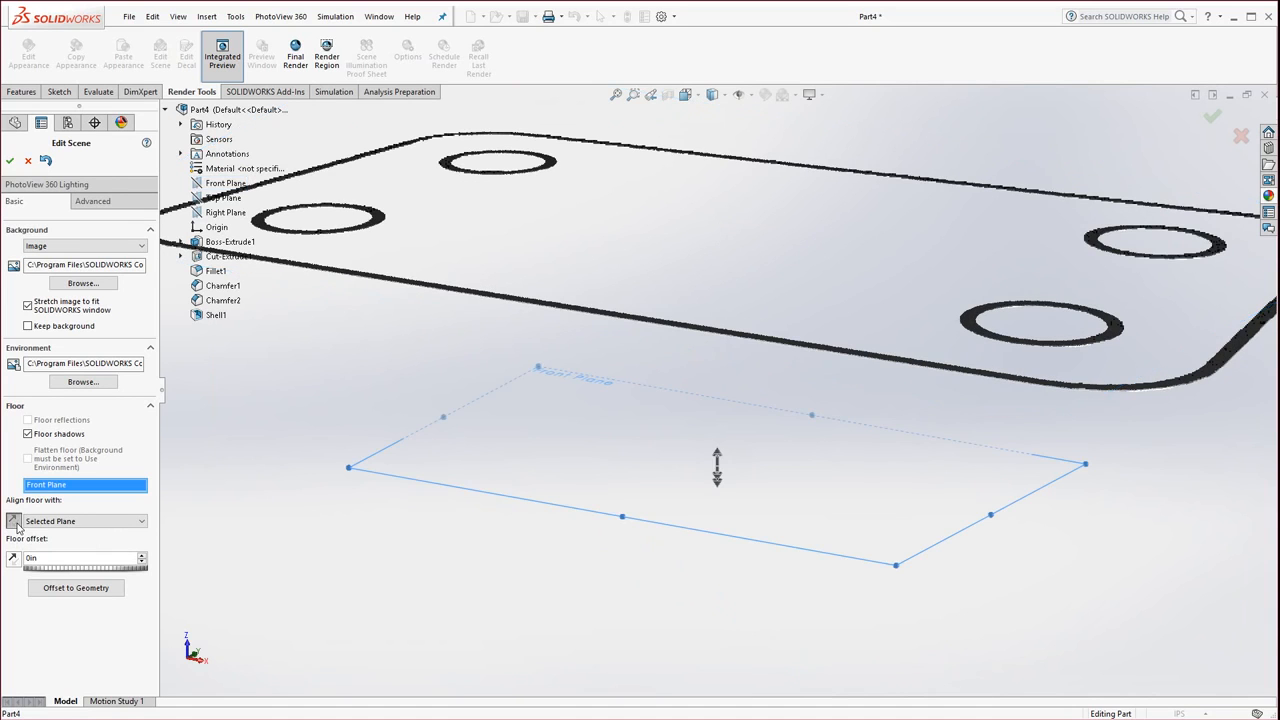
pyautogui.click(10, 161)
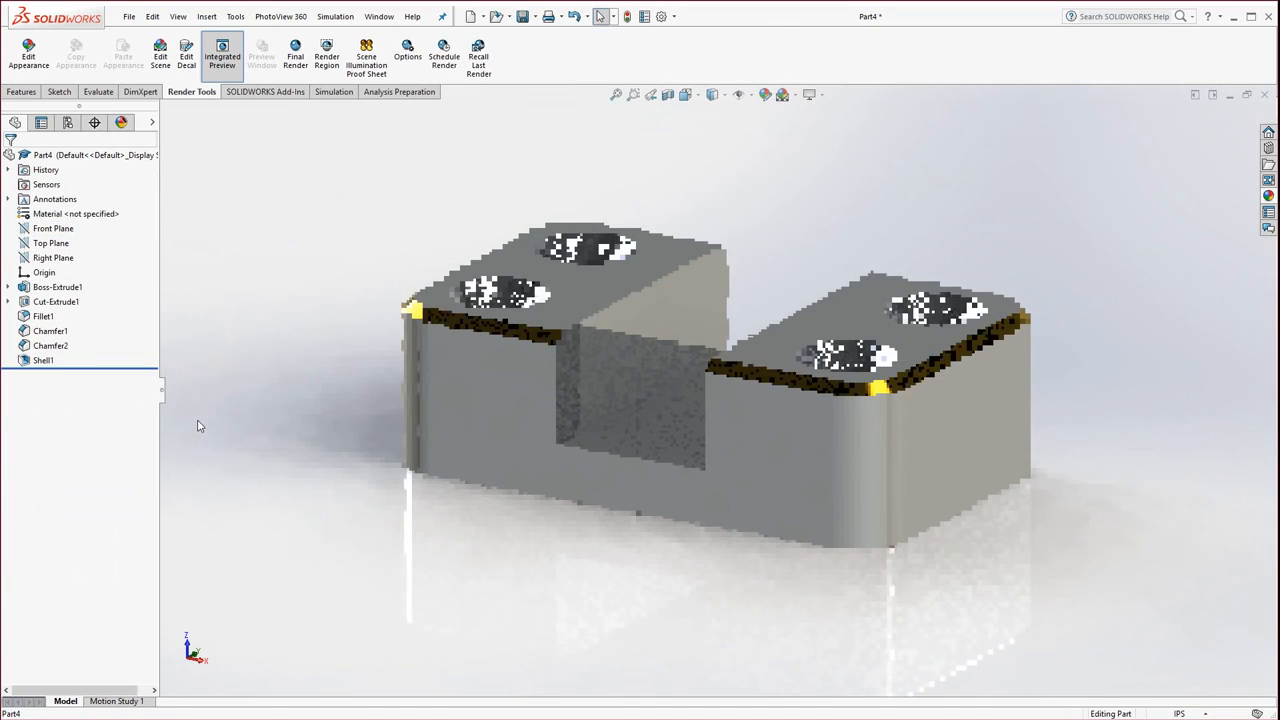
# Step: Apply the Courtyard Background scene behind the block, viewed at an angle from above
pyautogui.click(824, 96)
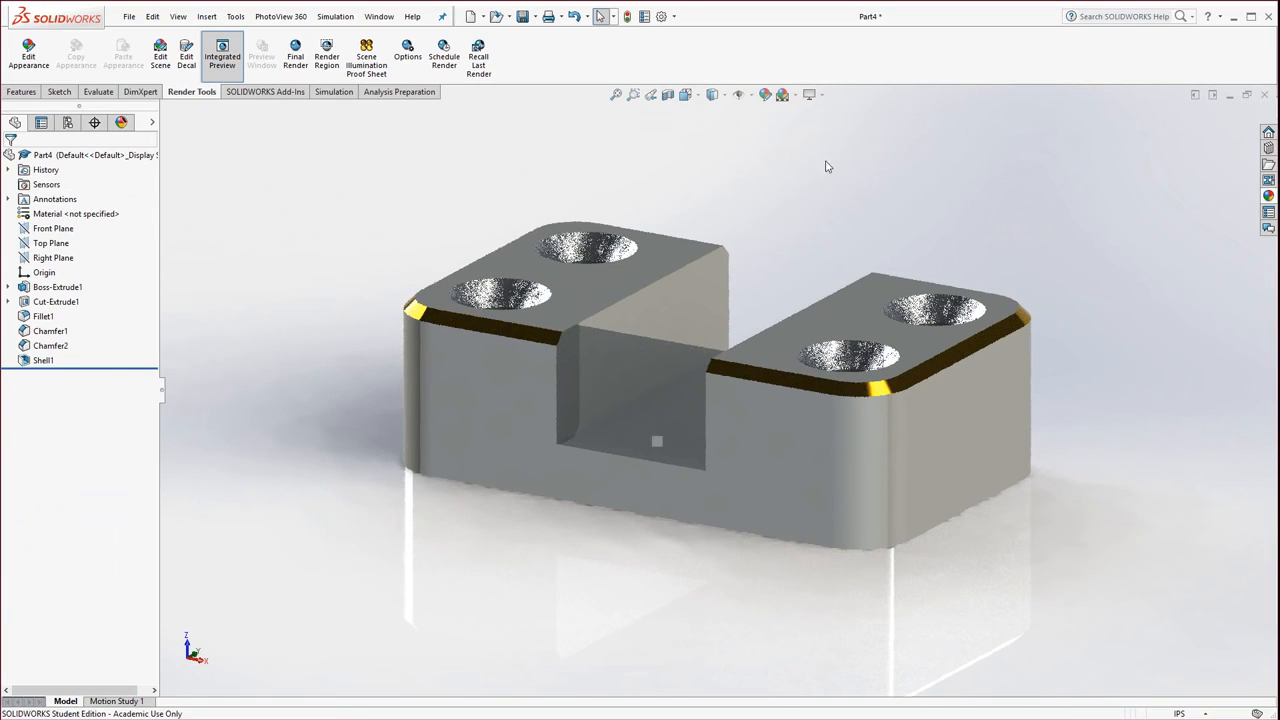
pyautogui.scroll(4, 871, 323)
pyautogui.moveTo(871, 323); pyautogui.dragTo(750, 376, button='middle')
pyautogui.scroll(-2, 690, 350)
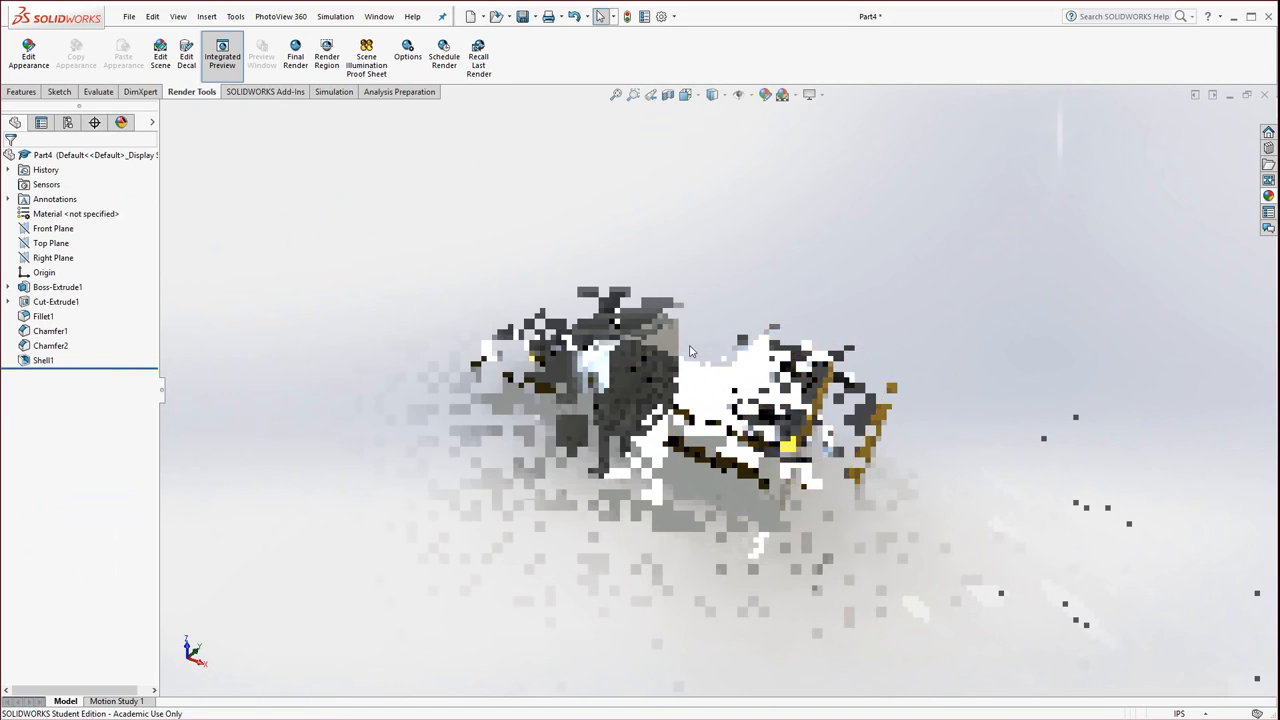
pyautogui.scroll(-1, 750, 346)
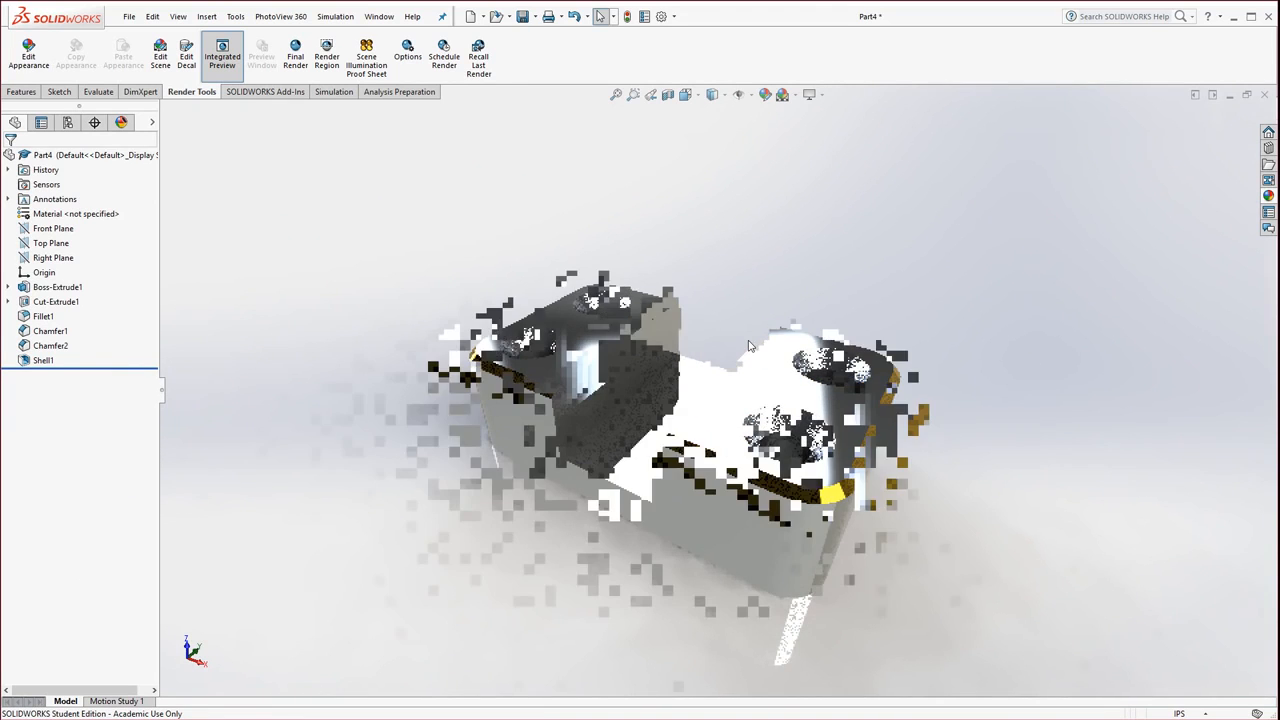
pyautogui.click(783, 94)
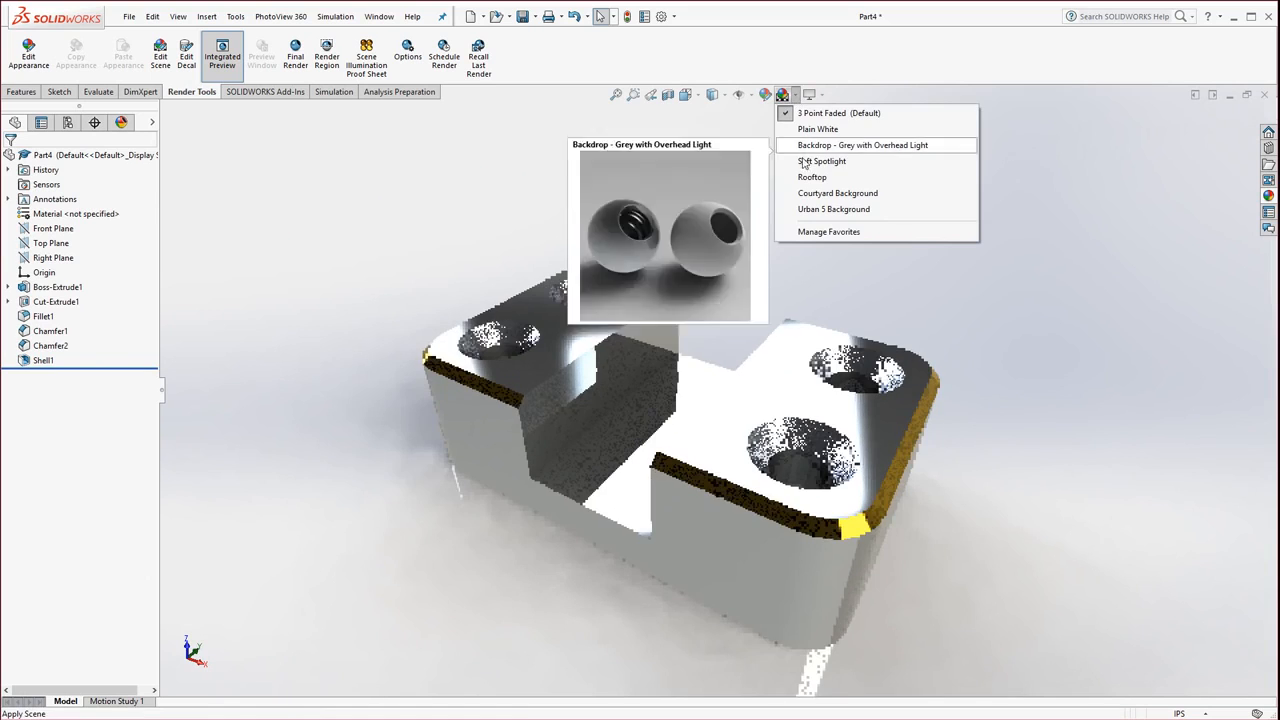
pyautogui.click(830, 193)
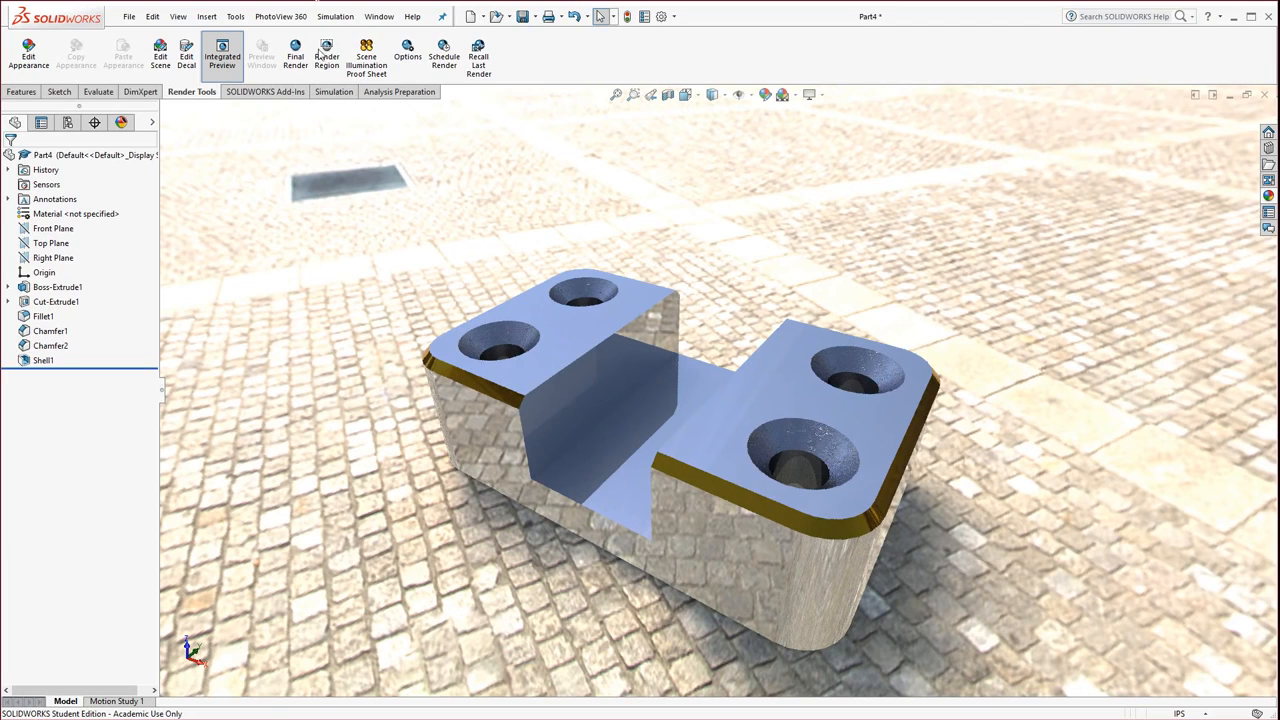
# Step: Set the preview render quality to Better in the PhotoView 360 options and accept them
pyautogui.click(408, 62)
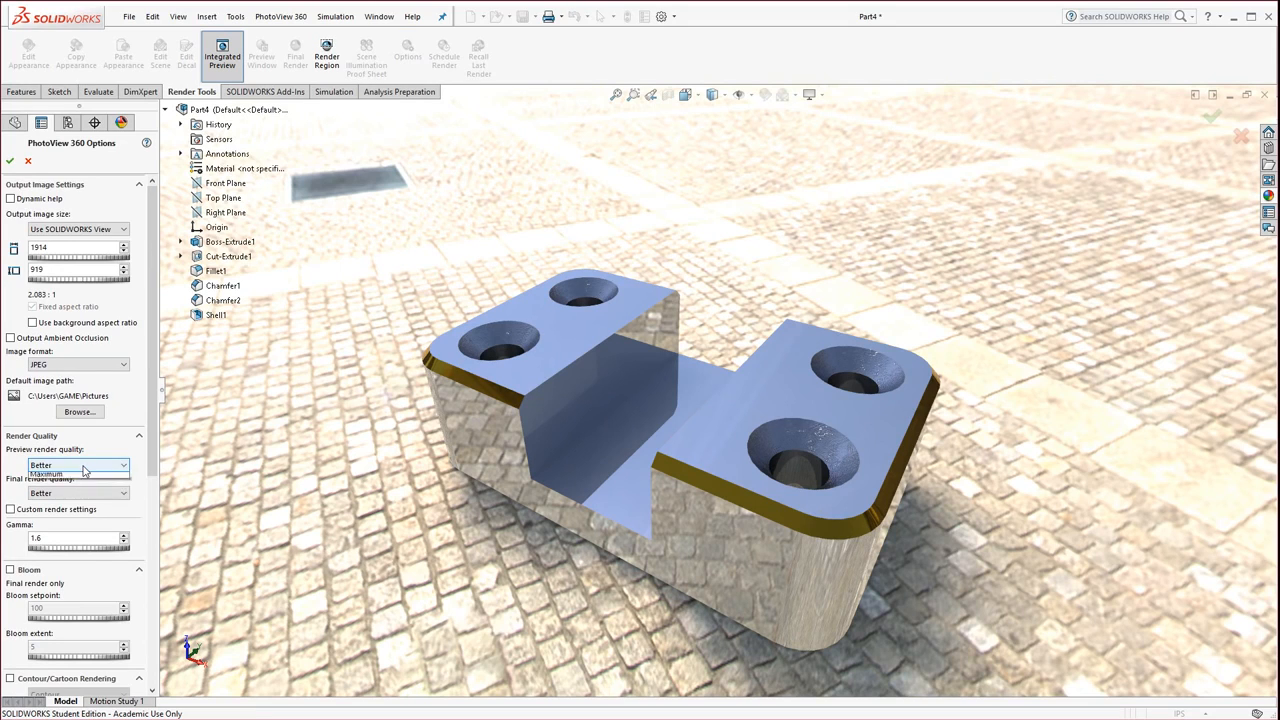
pyautogui.click(84, 466)
pyautogui.click(85, 468)
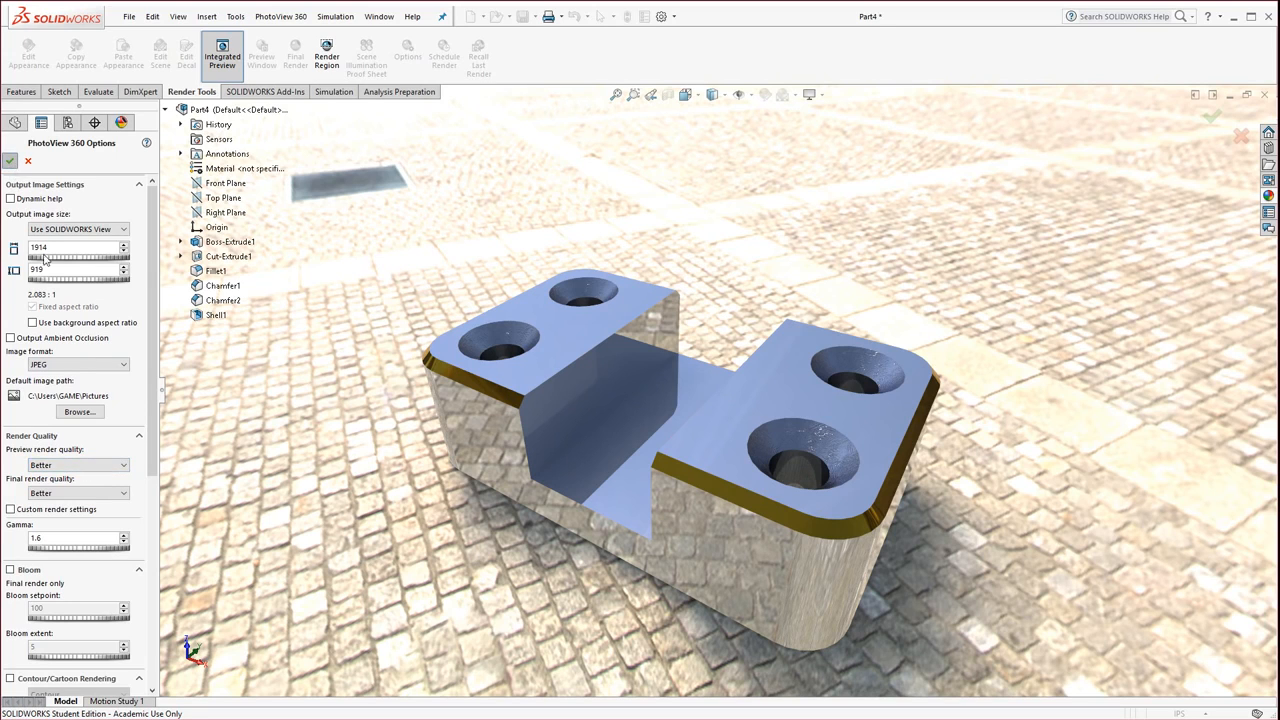
pyautogui.click(10, 163)
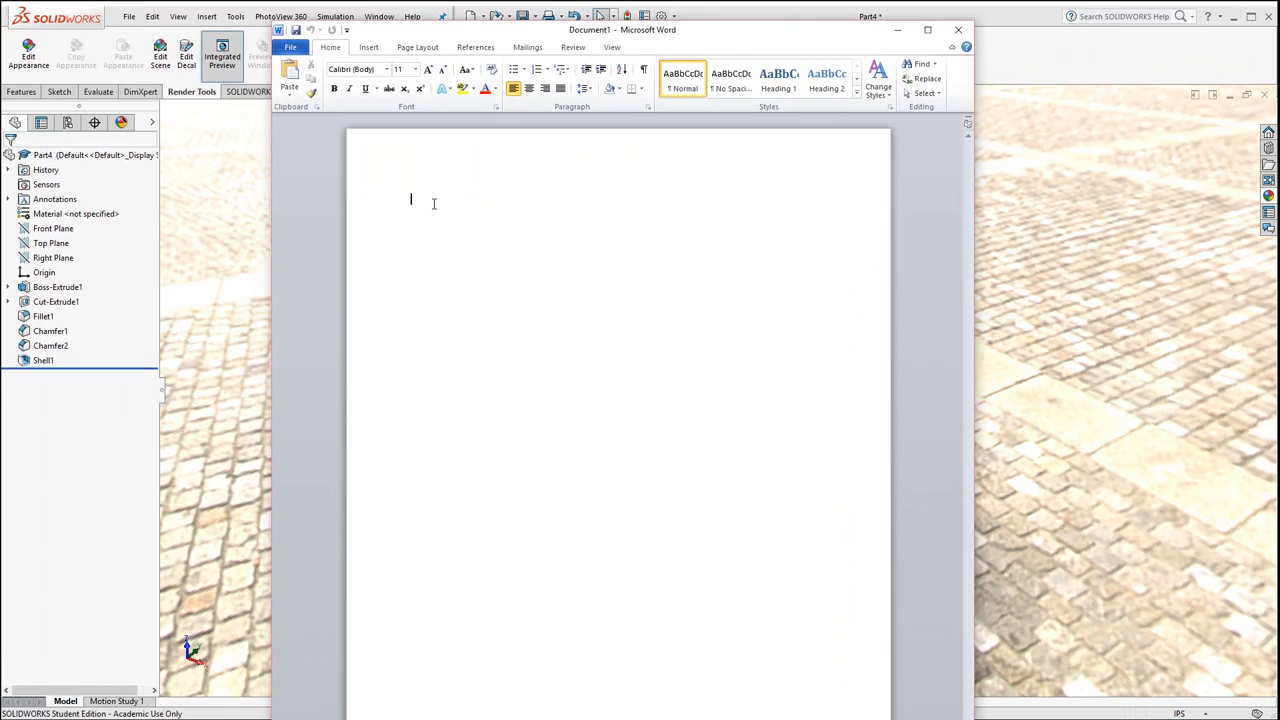
# Step: Switch to a blank Word document and write "L1 – Basic Extrude, Fillets, and Chemfers" as its first line
pyautogui.write('ㅂ')
pyautogui.write(' -')
pyautogui.write(' Basic ')
pyautogui.write('E')
pyautogui.write('xtrude,')
pyautogui.write(' Fillets')
pyautogui.write(', and Ch')
pyautogui.write('emfers')
# Step: Add "Shelling," before "Fillets" in the title line and correct the misspelled last word to "Chamfers"
pyautogui.click(488, 198)
pyautogui.write('Shell')
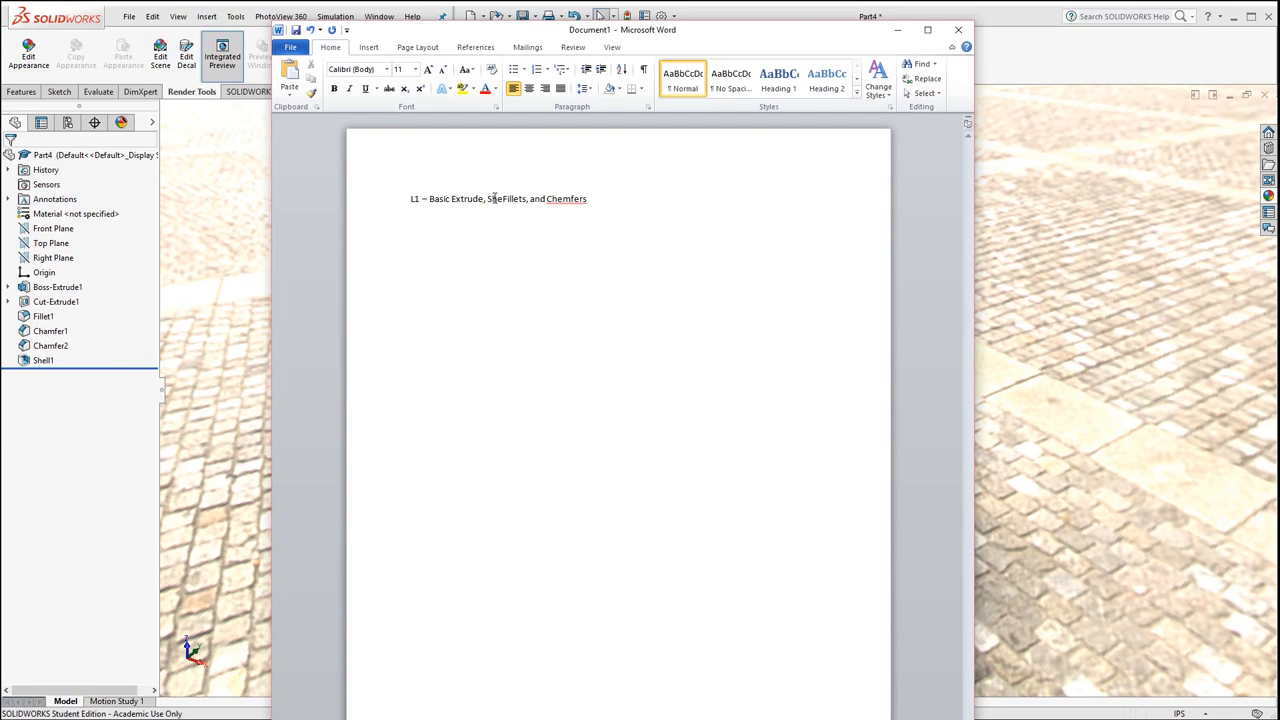
pyautogui.write('ing,')
pyautogui.rightClick(598, 199)
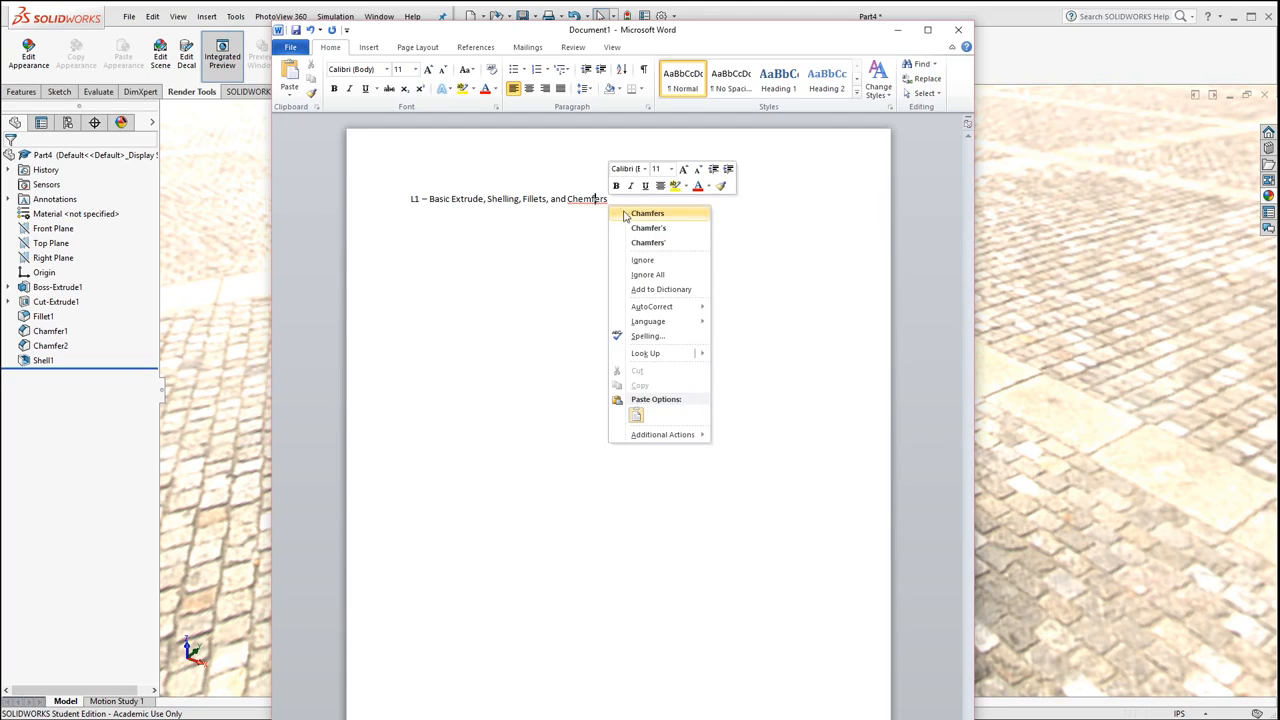
pyautogui.click(626, 214)
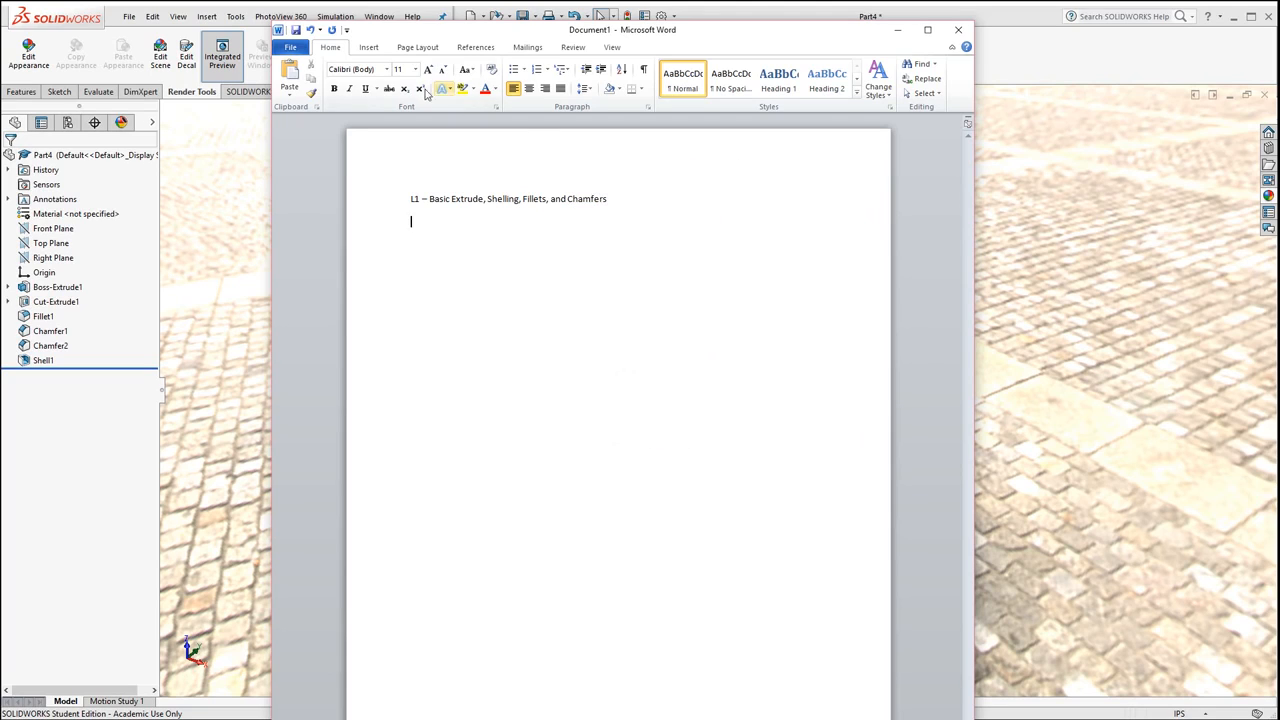
# Step: Insert a screenshot of the SOLIDWORKS Part4 window on the line below the title
pyautogui.click(370, 53)
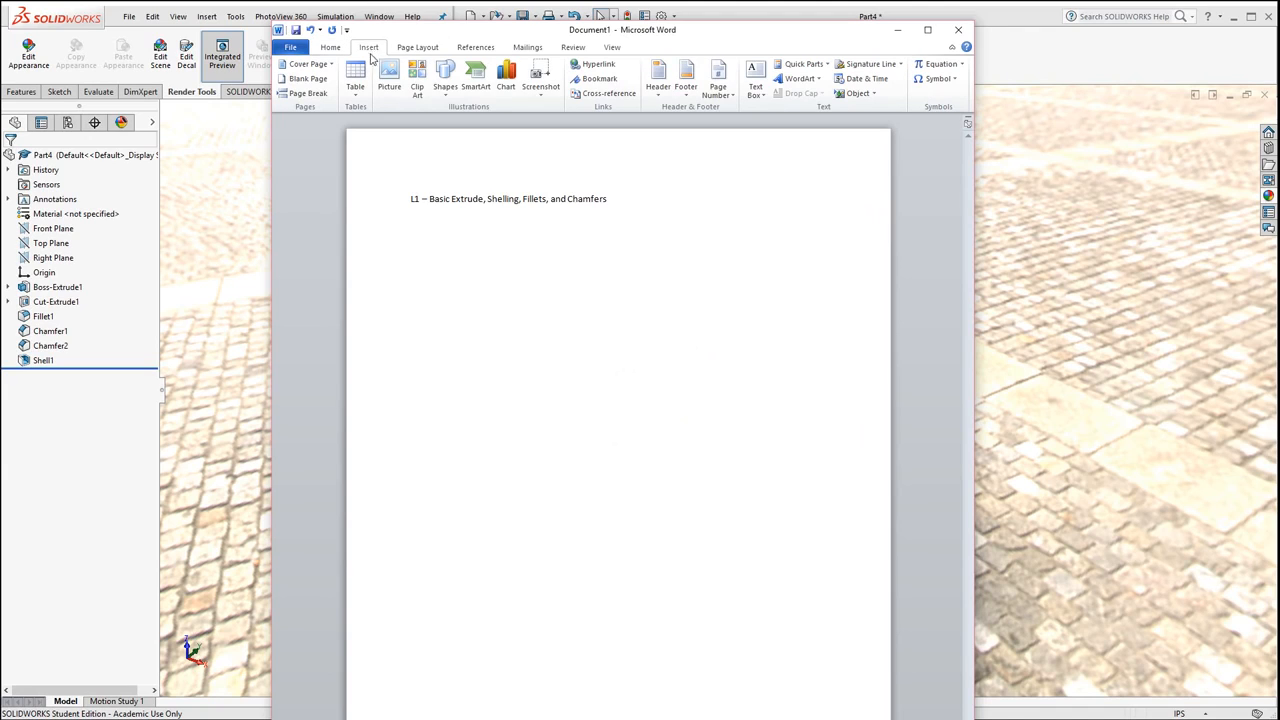
pyautogui.click(548, 95)
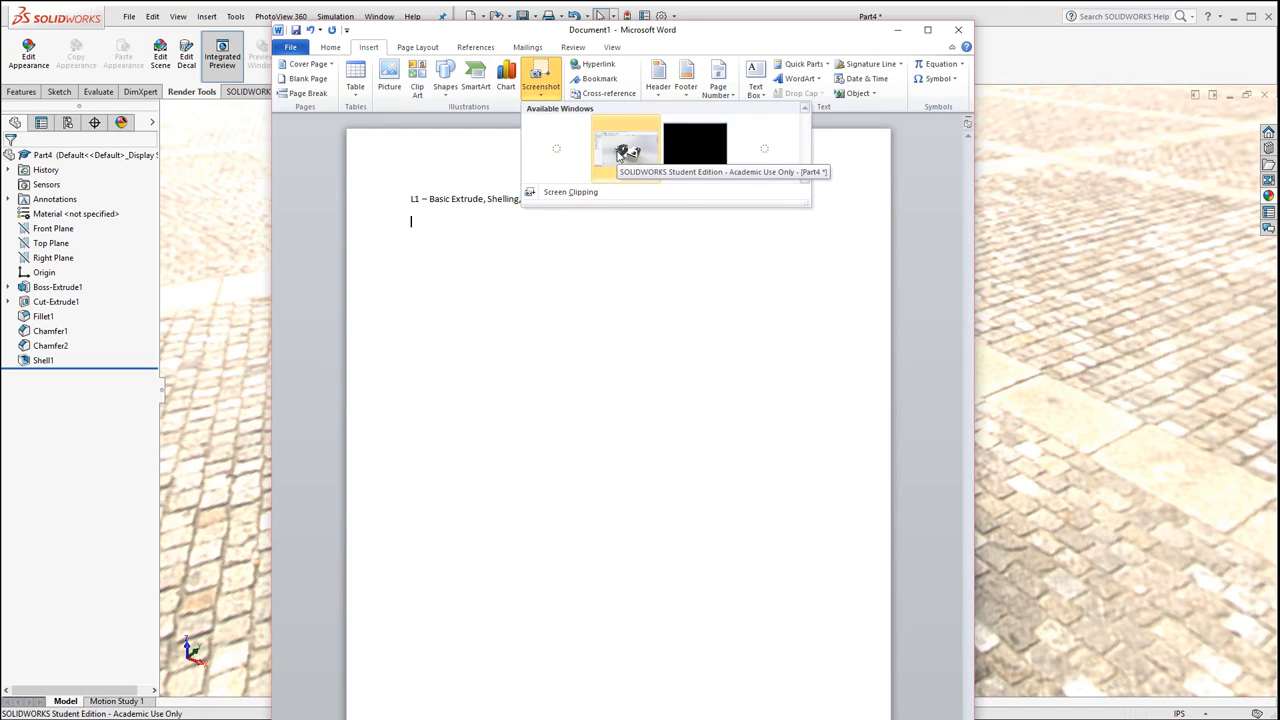
pyautogui.click(561, 265)
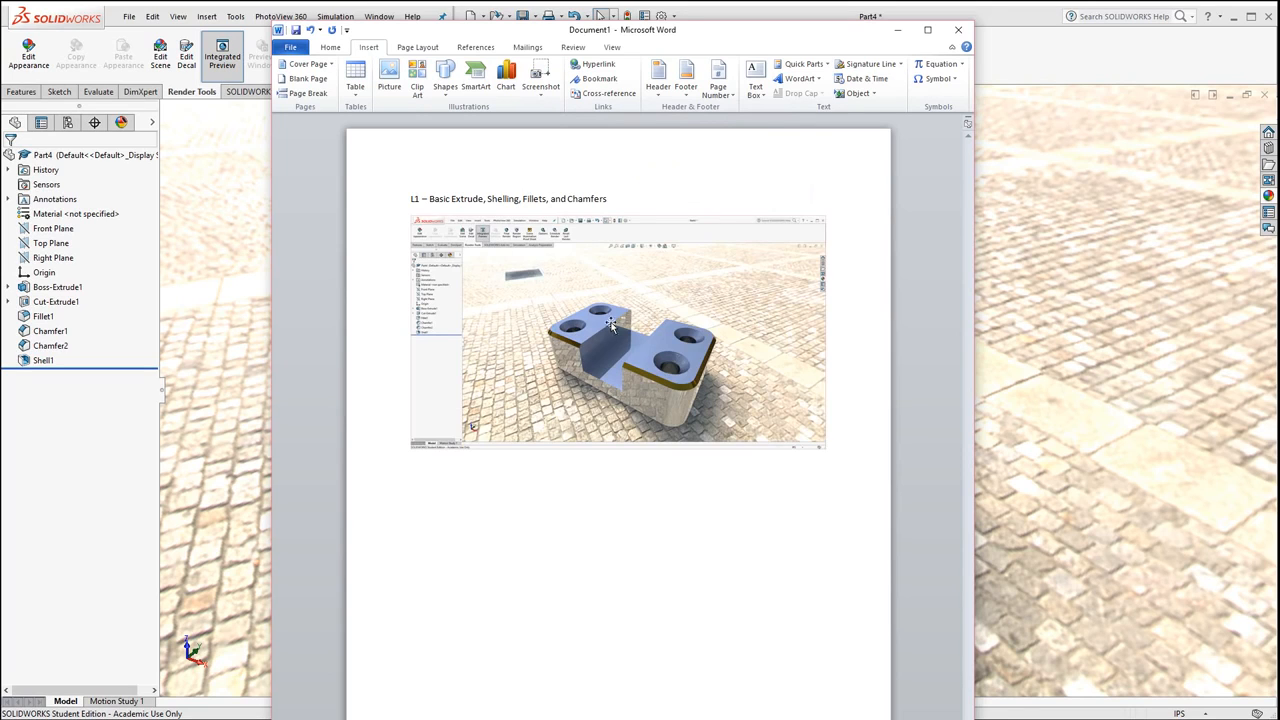
# Step: Crop the inserted screenshot to the rendered block, about 3.19" wide and 2.35" high
pyautogui.click(698, 366)
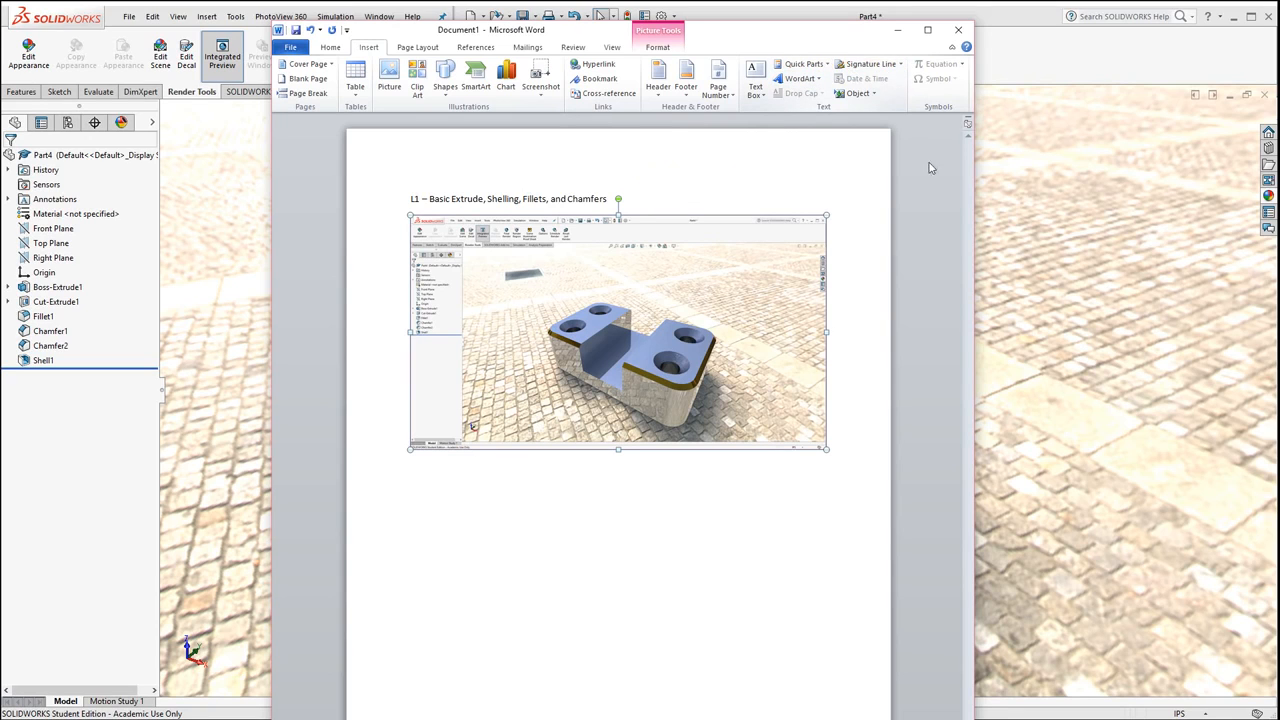
pyautogui.moveTo(978, 169); pyautogui.dragTo(1139, 169)
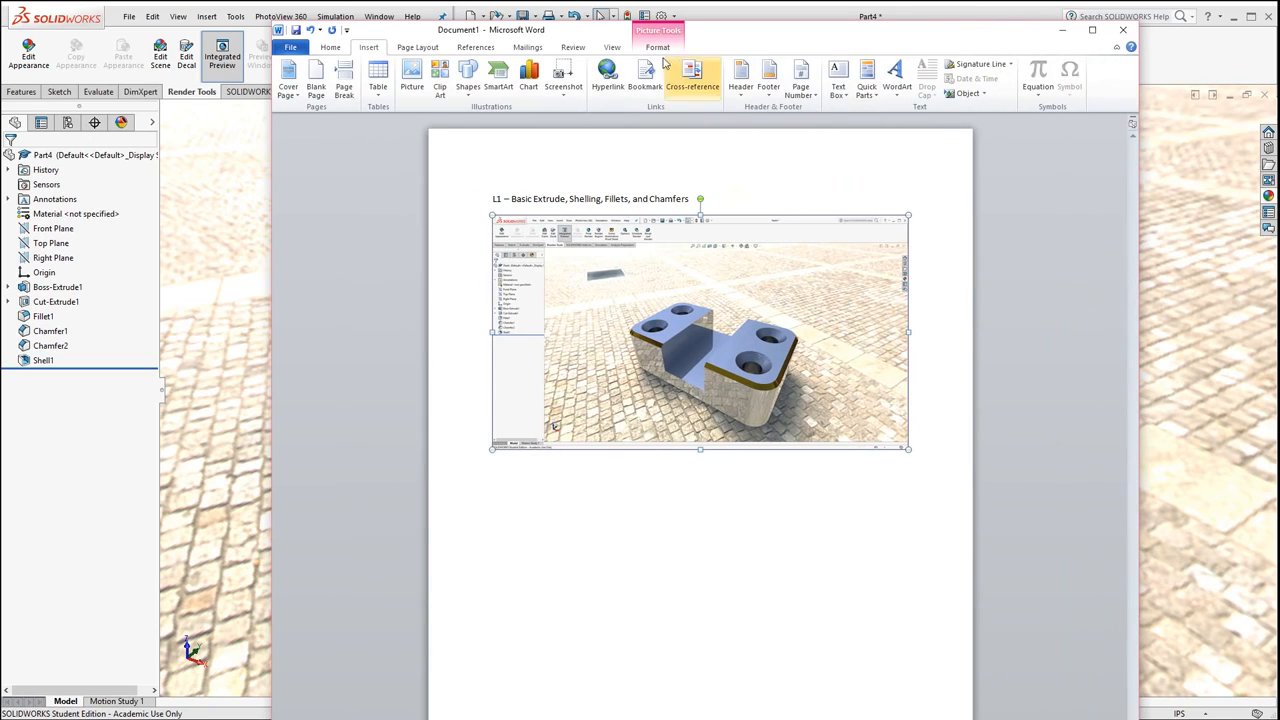
pyautogui.click(659, 48)
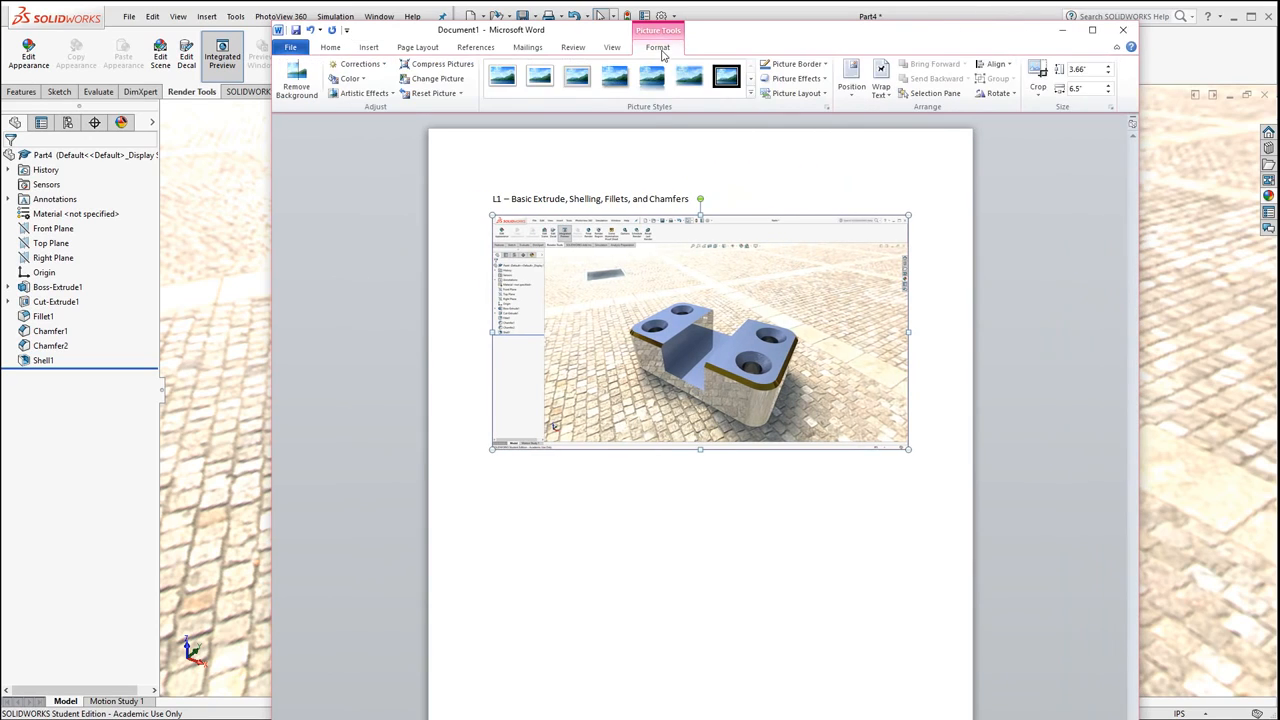
pyautogui.click(1038, 75)
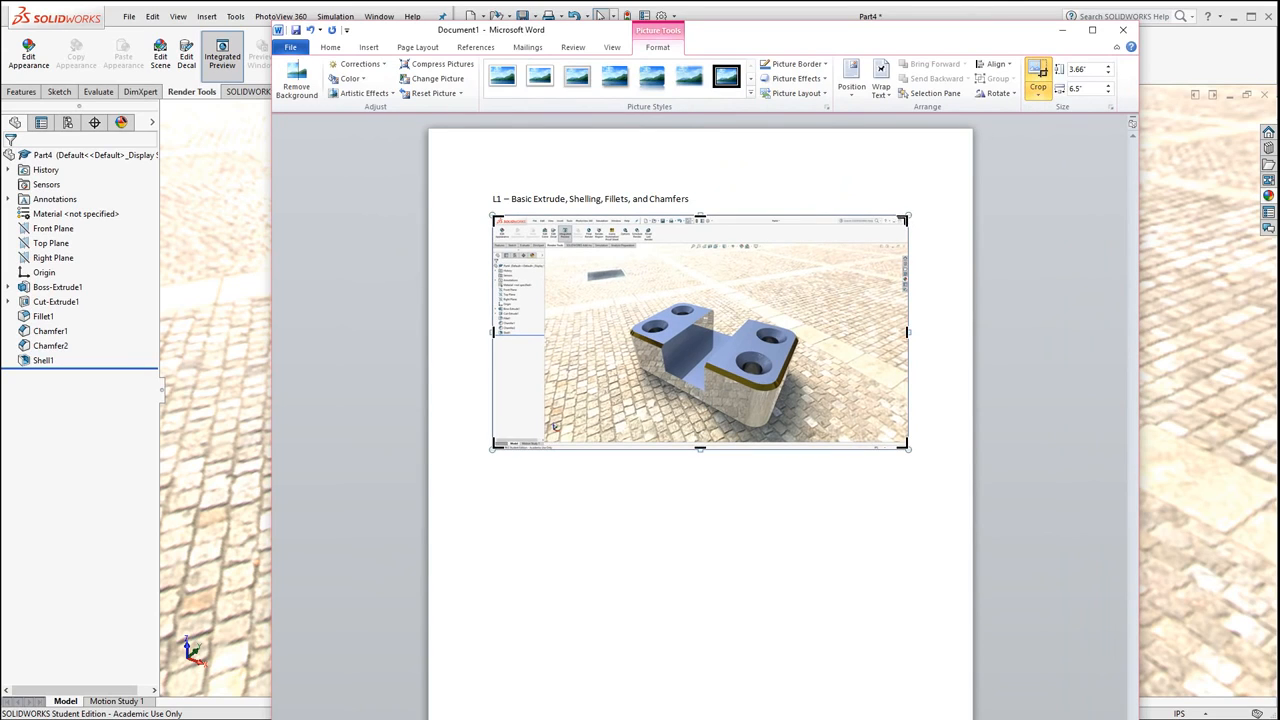
pyautogui.moveTo(903, 218); pyautogui.dragTo(811, 282)
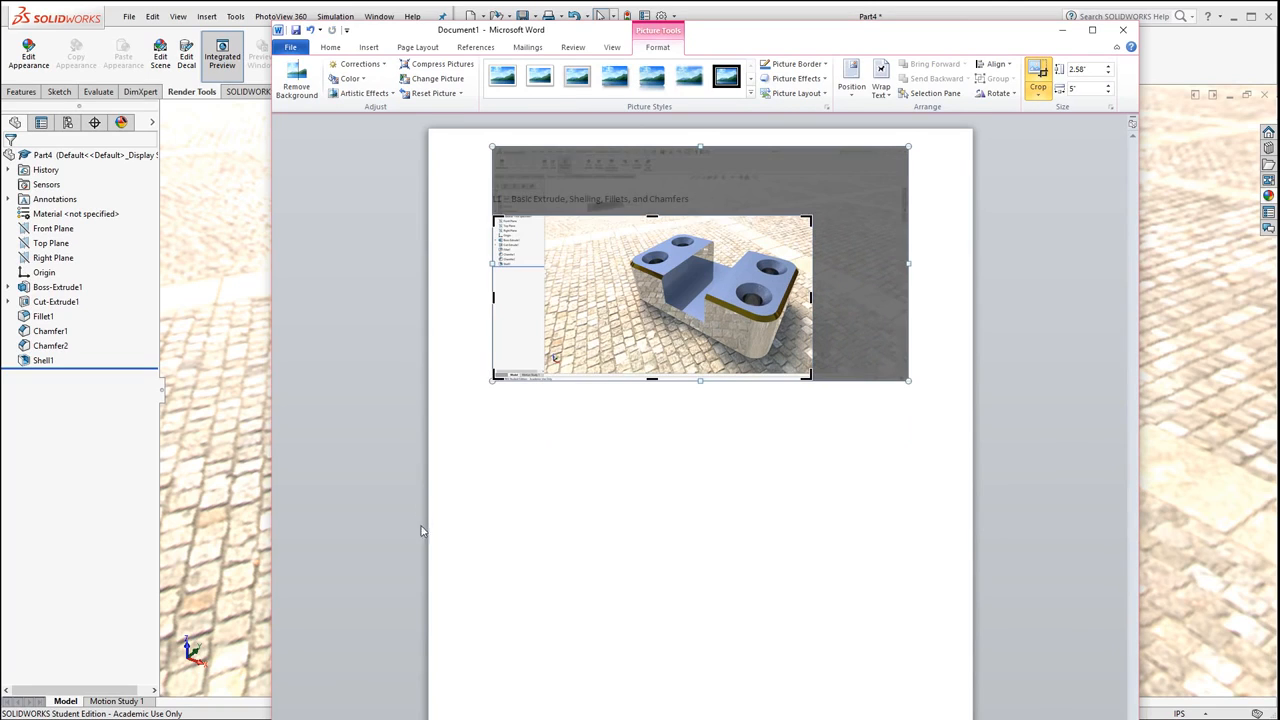
pyautogui.moveTo(494, 378); pyautogui.dragTo(608, 368)
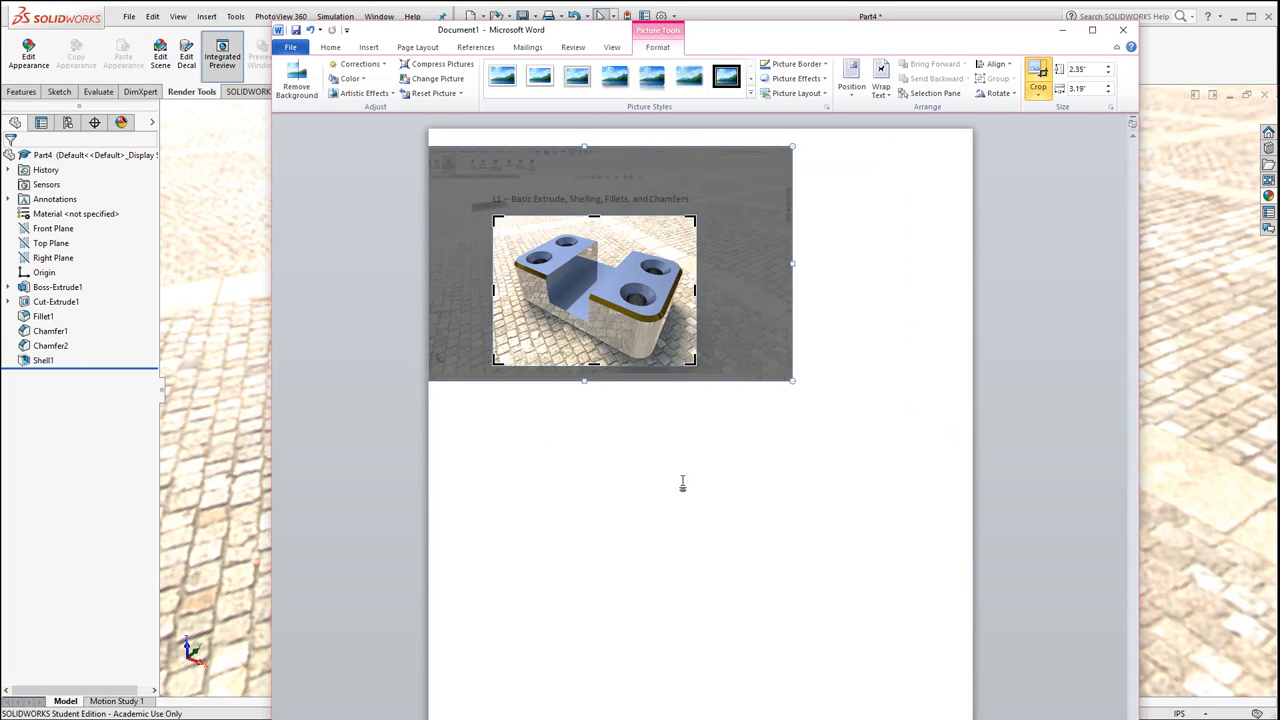
pyautogui.click(851, 474)
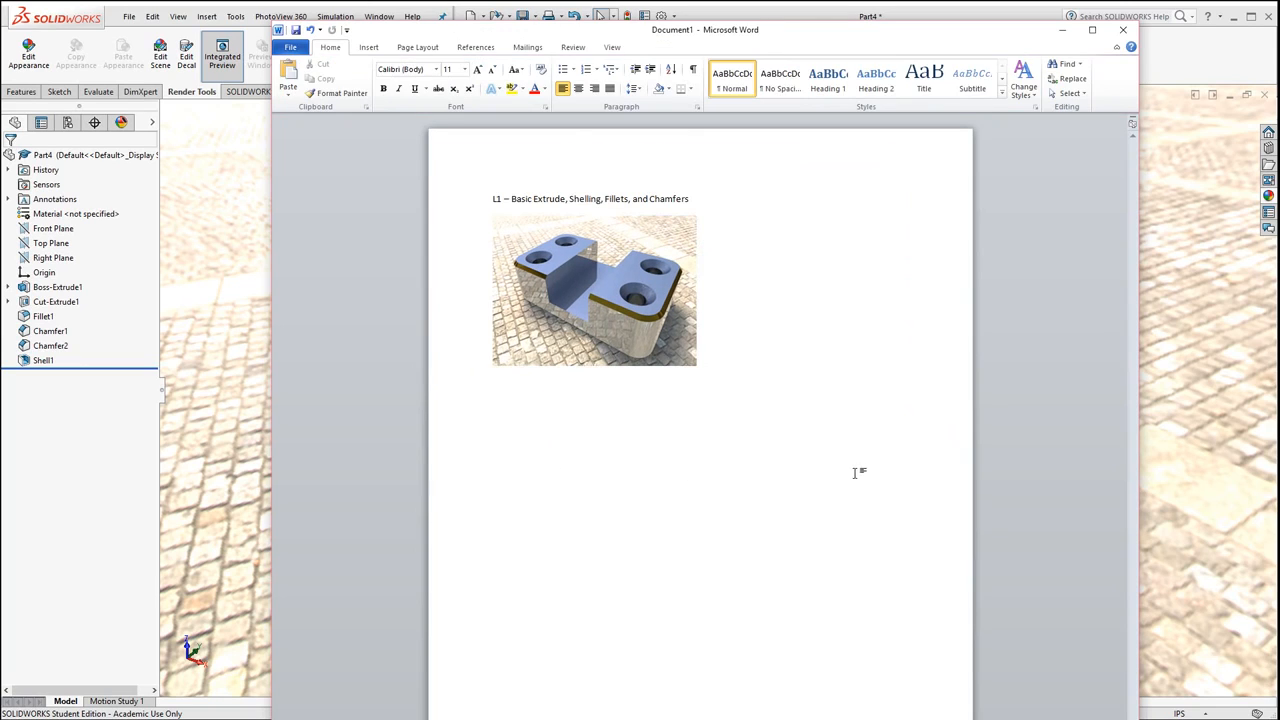
# Step: Enlarge the cropped picture to about 6.22" wide and 4.59" high, and return to SOLIDWORKS
pyautogui.click(683, 358)
pyautogui.moveTo(697, 365); pyautogui.dragTo(828, 509)
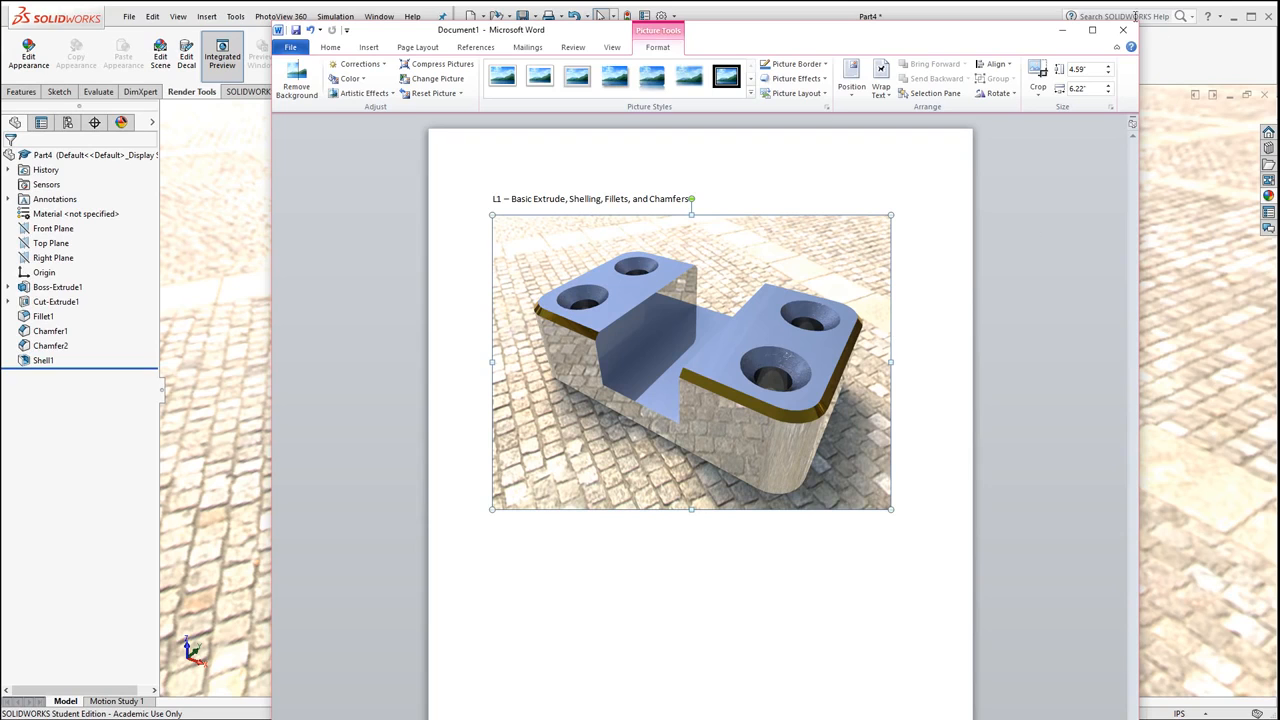
pyautogui.click(1061, 34)
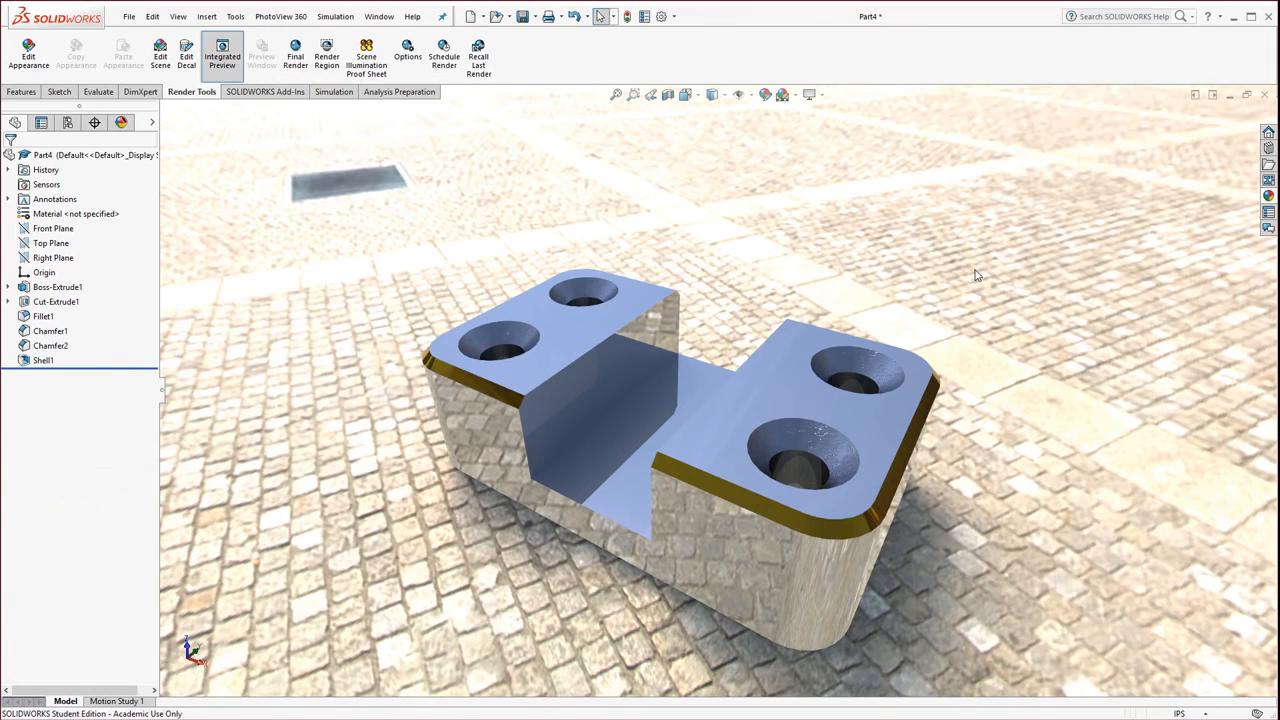